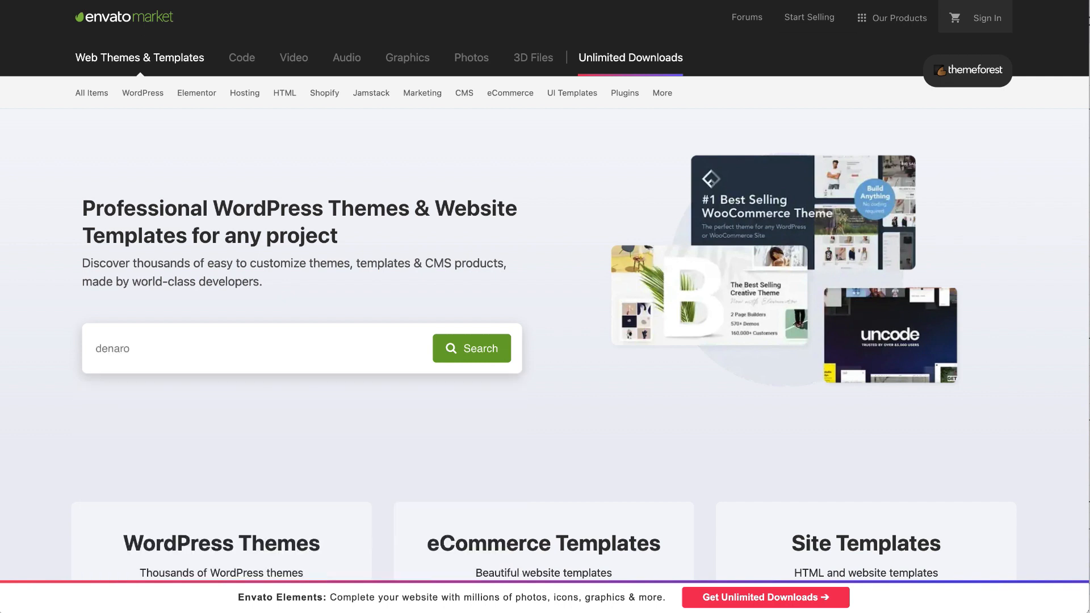
Step: Search the marketplace for "denaro" and open the item page of the Denaro — Corporate theme
key("Return")
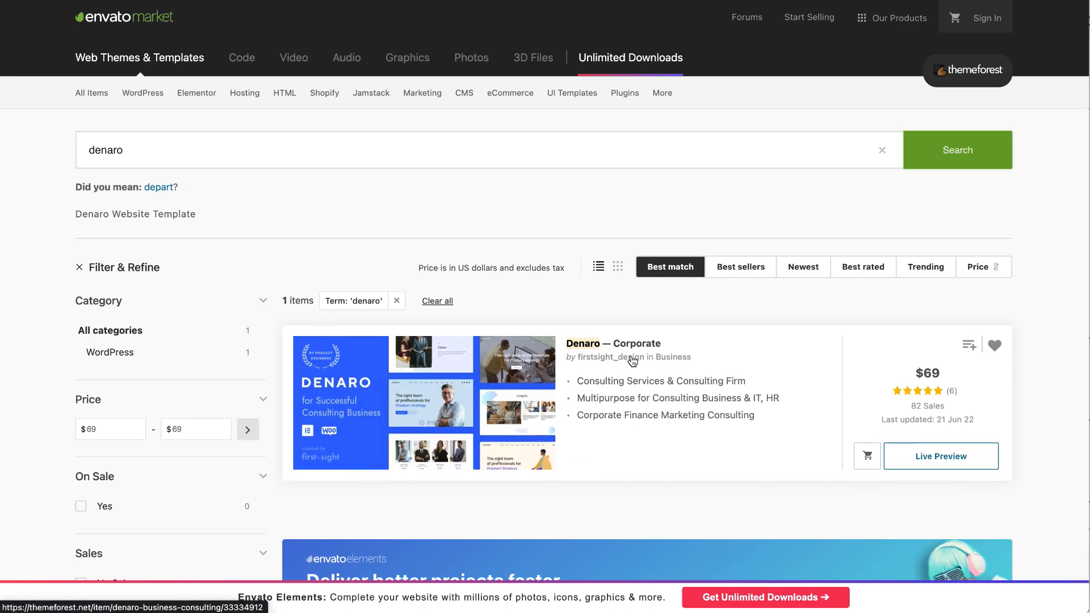
left_click(653, 347)
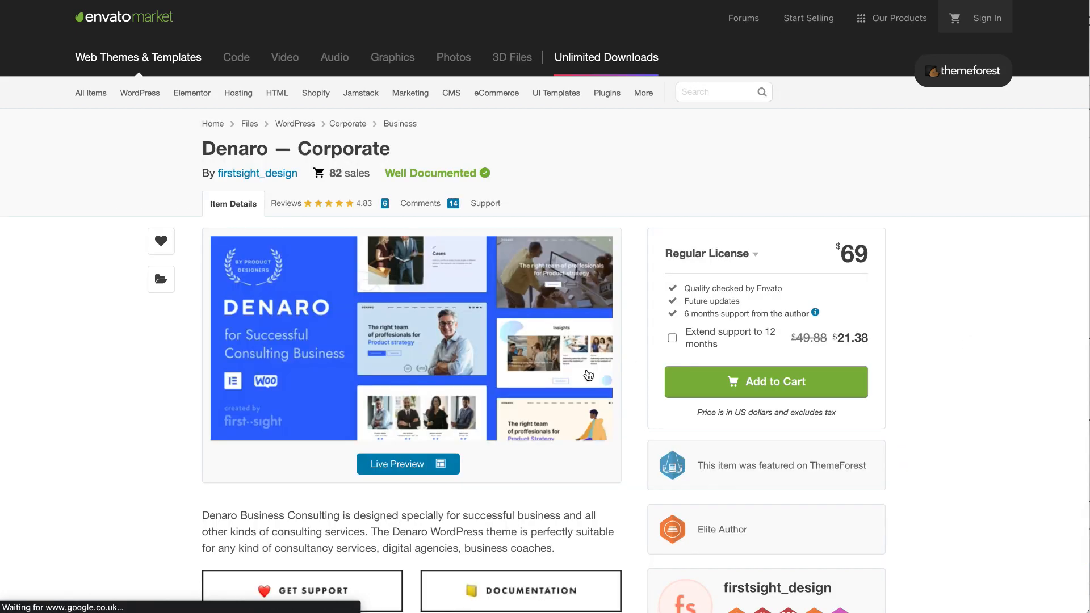
Step: Examine the Denaro item page, including its description, support and documentation links, demo overview, features and compatibility details
scroll(523, 388, "down", 3)
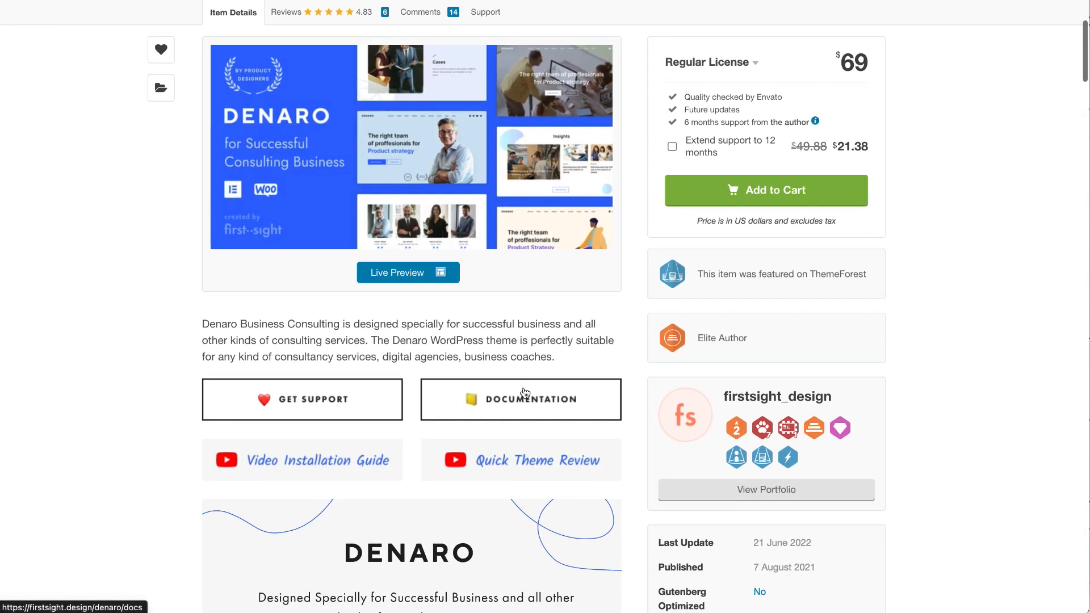
scroll(524, 388, "up", 3)
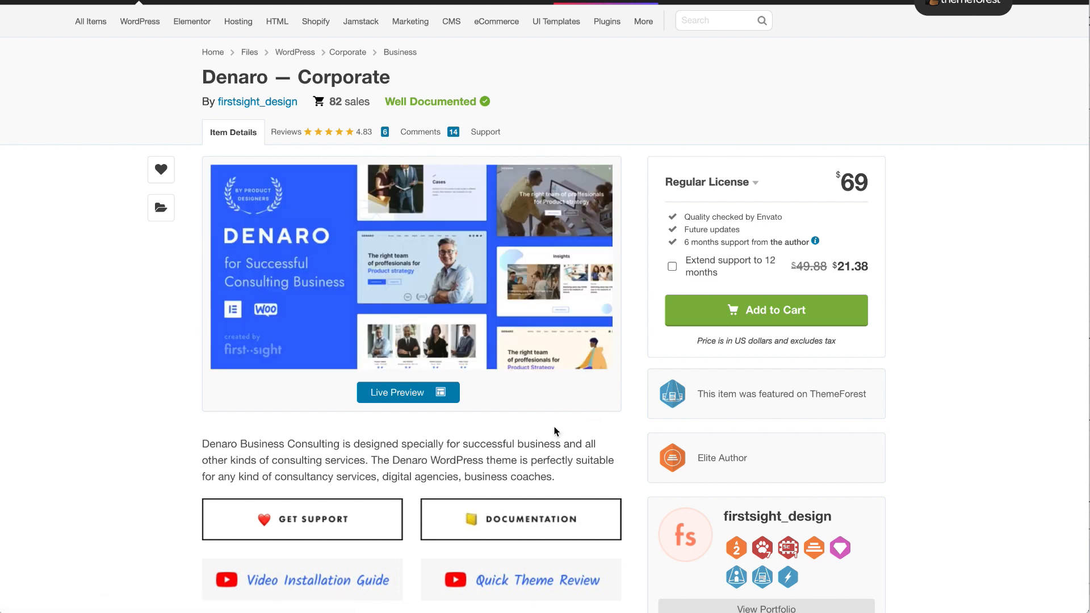
scroll(555, 427, "down", 1)
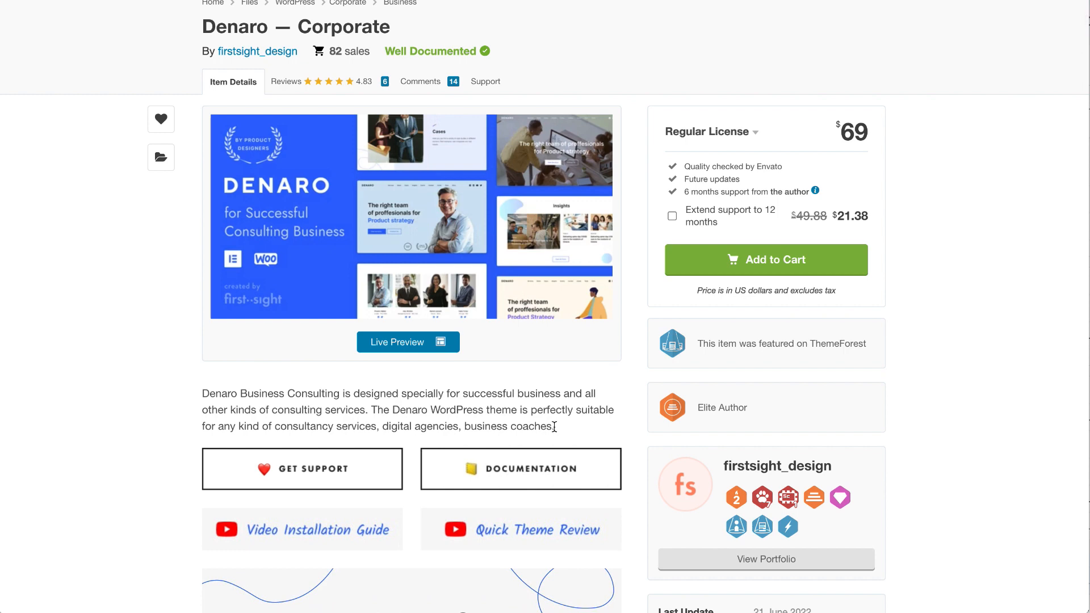
scroll(555, 427, "down", 4)
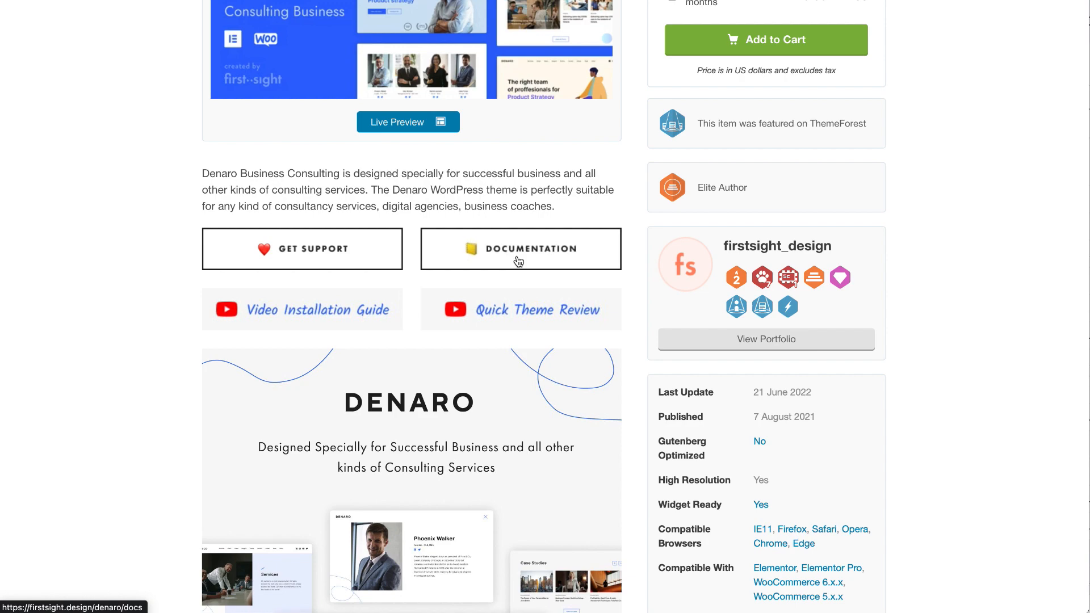
scroll(501, 428, "down", 10)
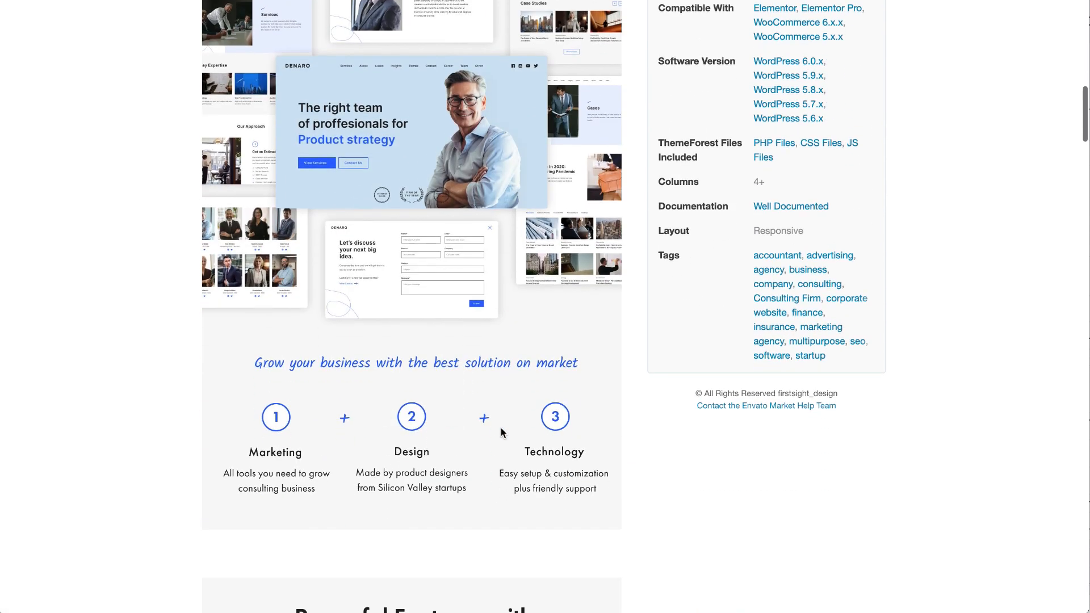
scroll(501, 433, "down", 15)
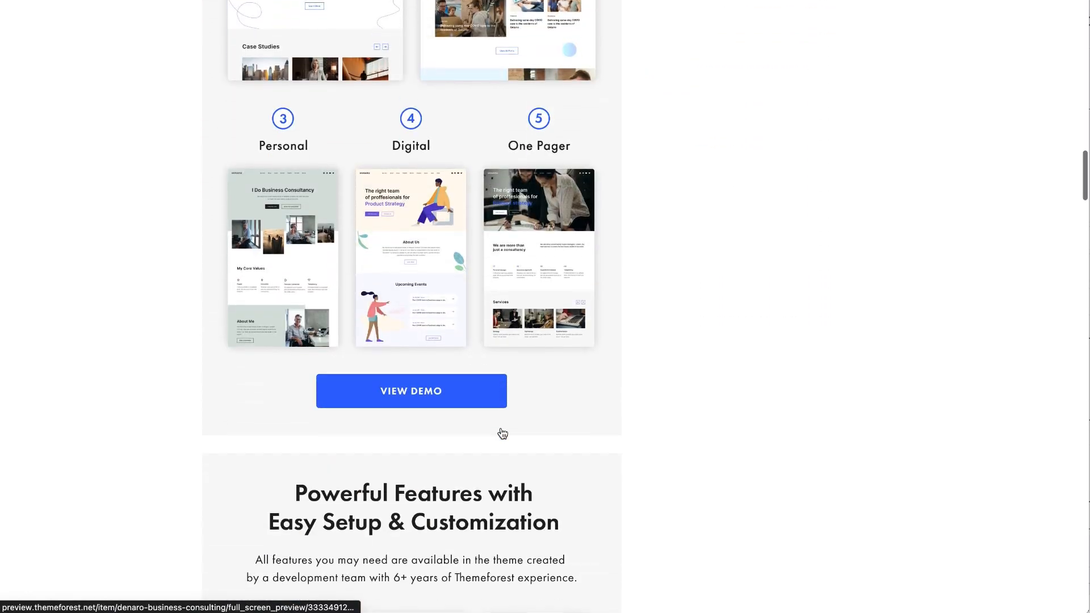
scroll(501, 433, "down", 15)
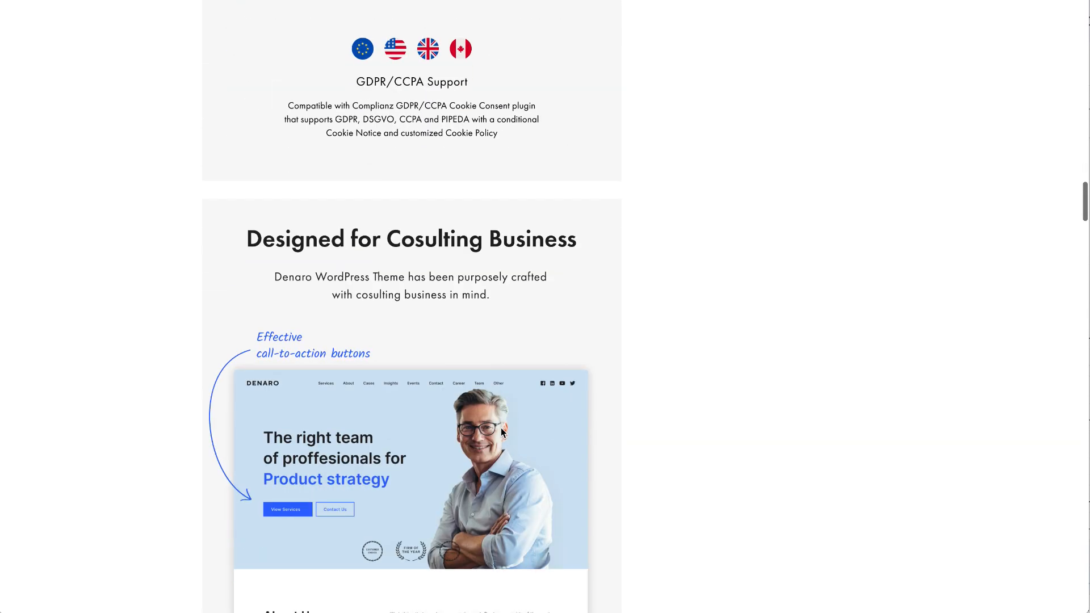
scroll(501, 433, "down", 3)
scroll(501, 432, "up", 20)
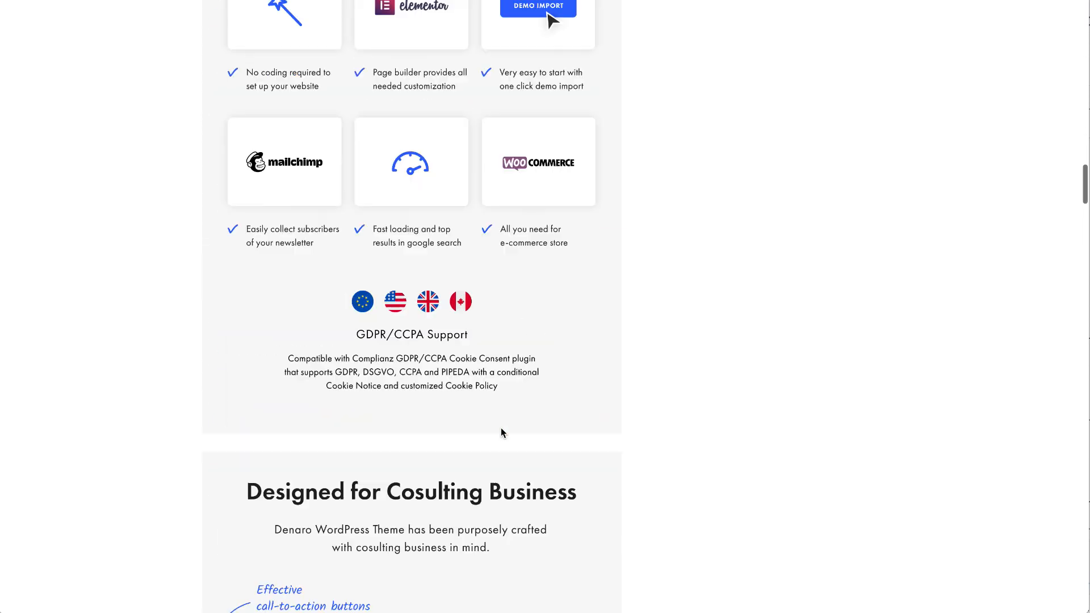
scroll(503, 434, "up", 5)
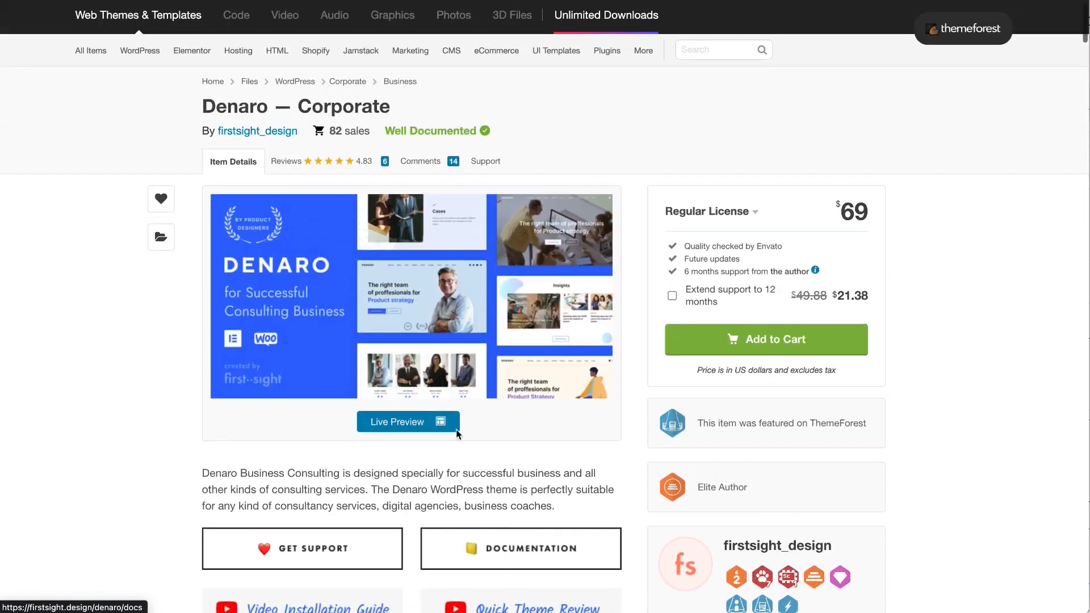
Step: Open the Denaro live preview and review the Multipurpose, Enterprise, Personal, Digital and One Pager demos
left_click(419, 432)
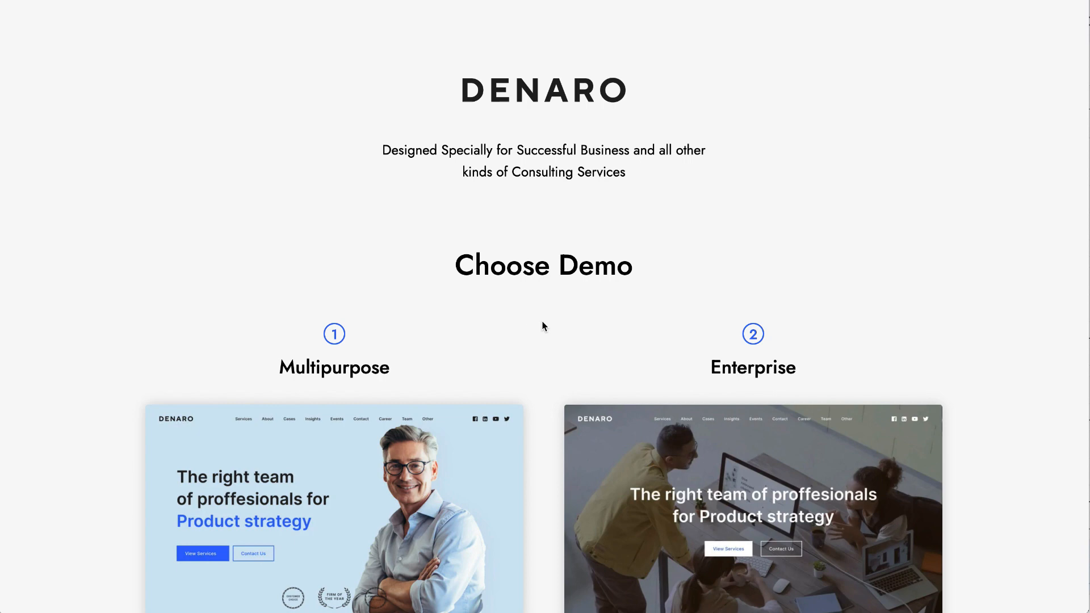
scroll(540, 483, "down", 10)
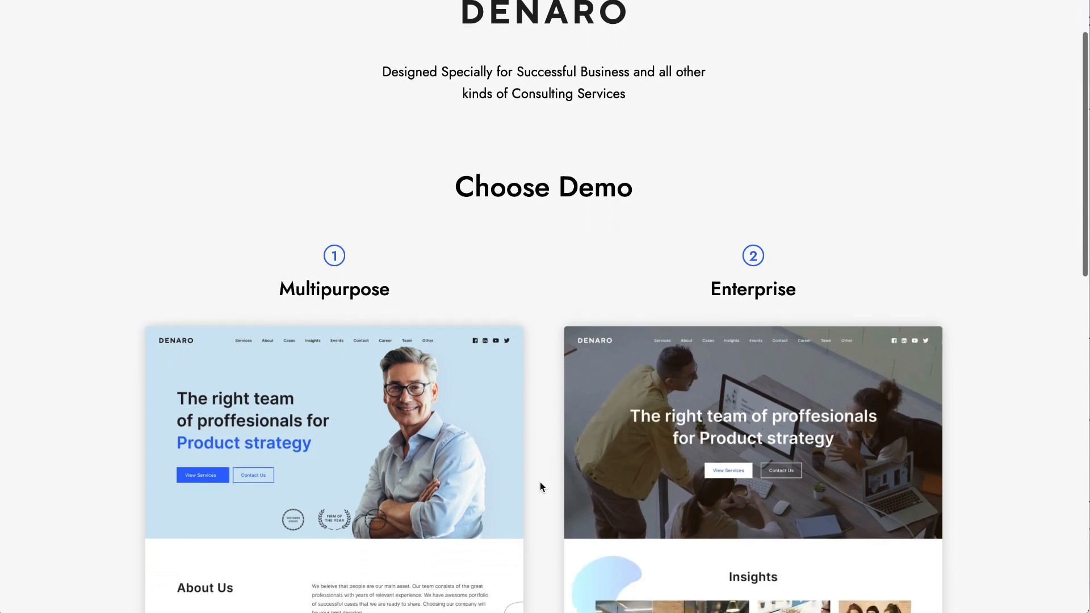
scroll(540, 486, "down", 6)
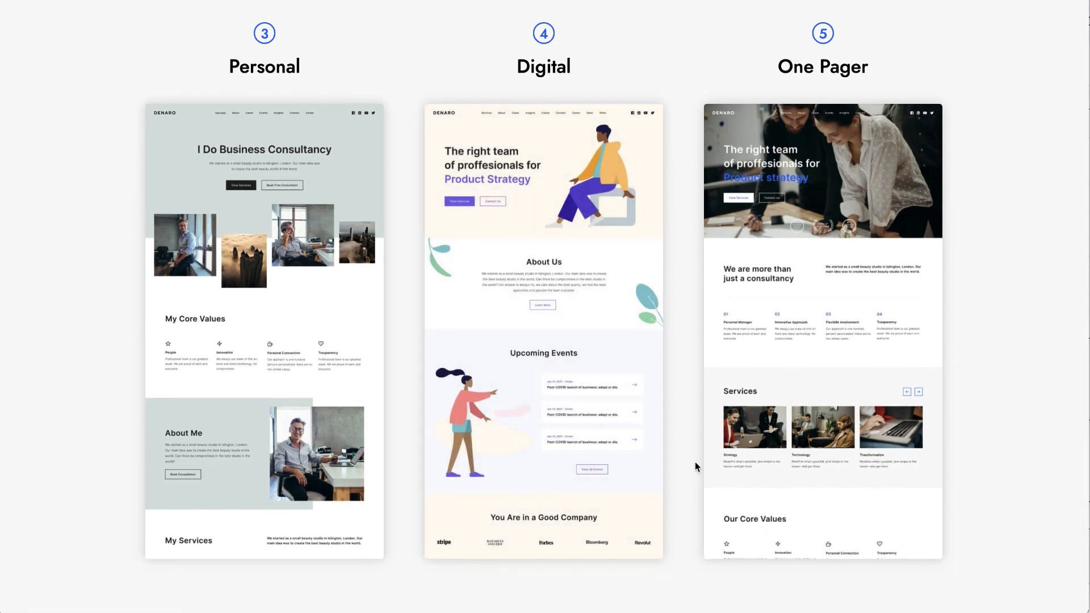
scroll(695, 461, "up", 10)
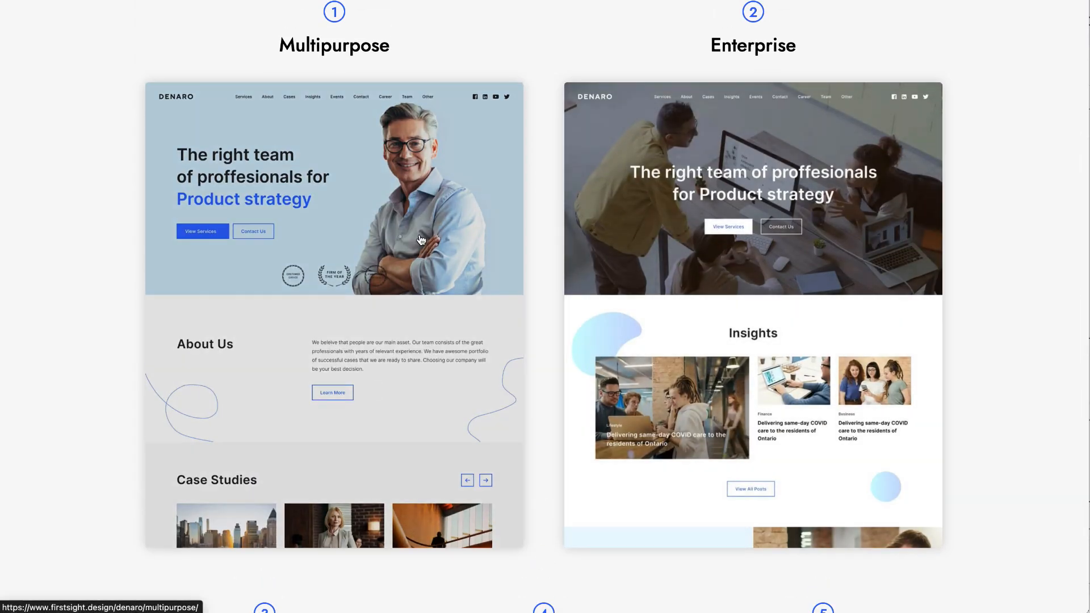
scroll(451, 46, "up", 1)
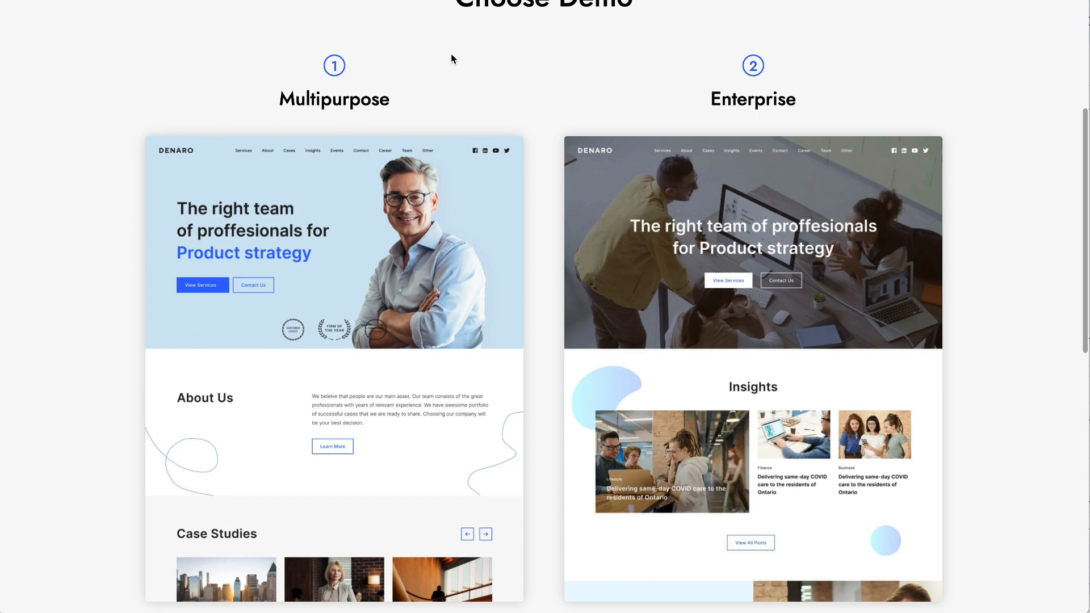
scroll(402, 237, "down", 1)
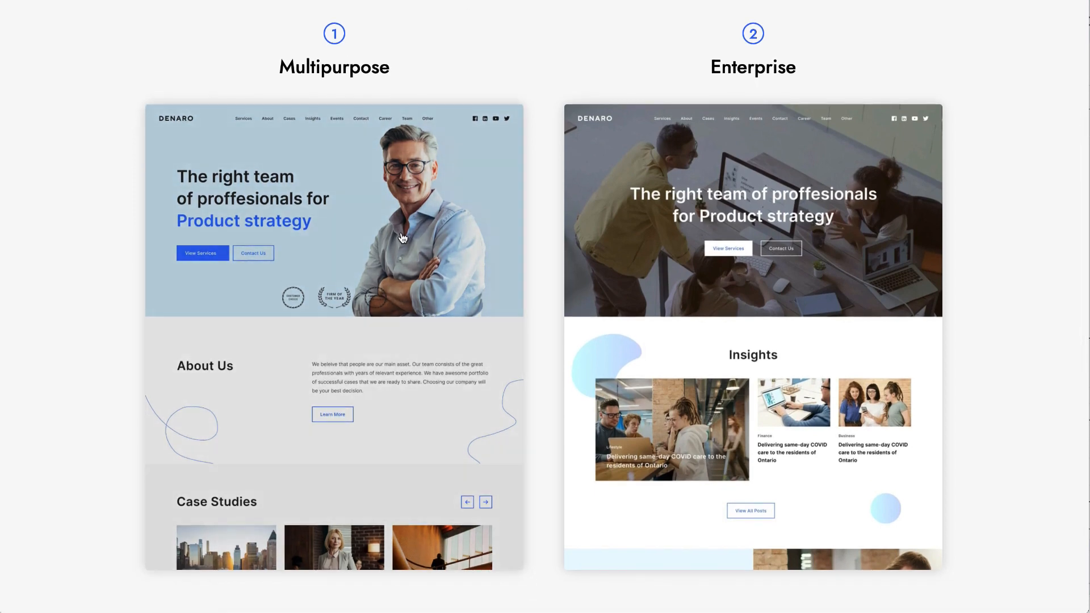
Step: Open the Multipurpose demo and examine its home page sections from the hero and About Us through Case Studies, Insights and Upcoming Events
right_click(402, 237)
left_click(423, 243)
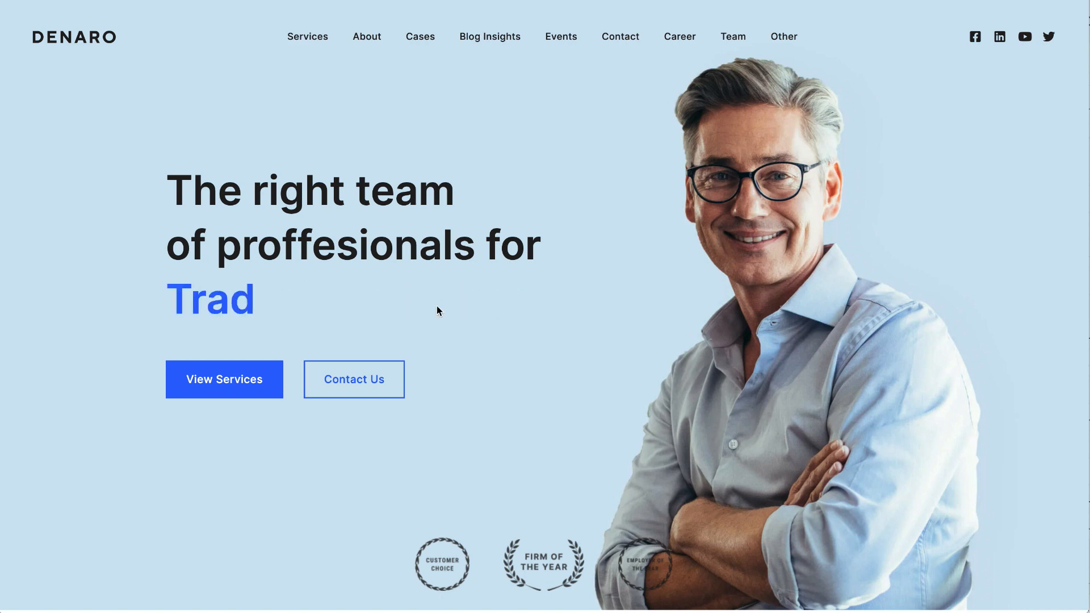
scroll(518, 411, "down", 3)
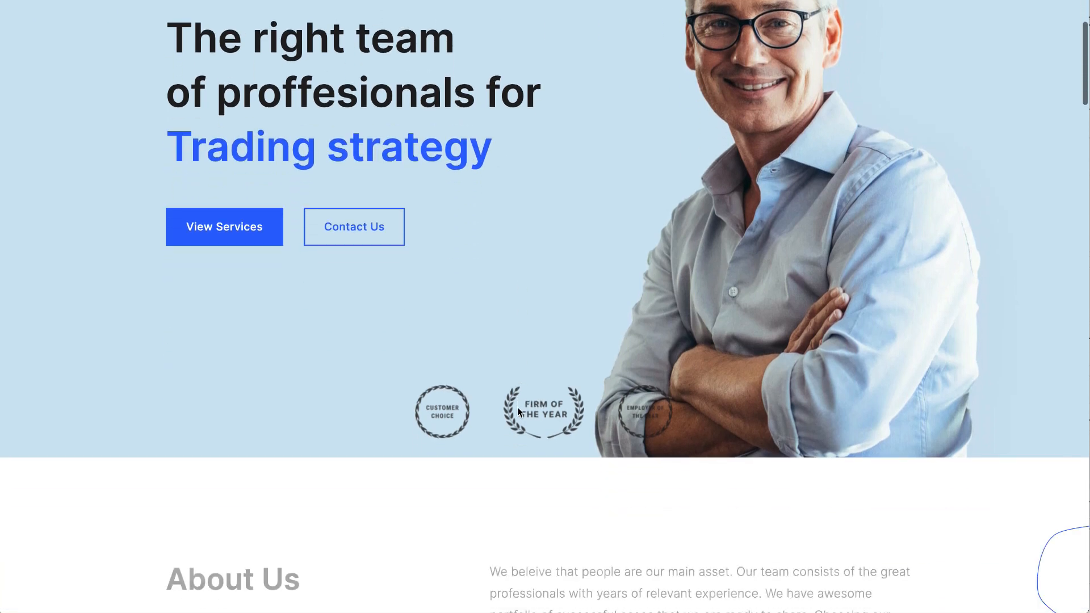
scroll(516, 407, "down", 5)
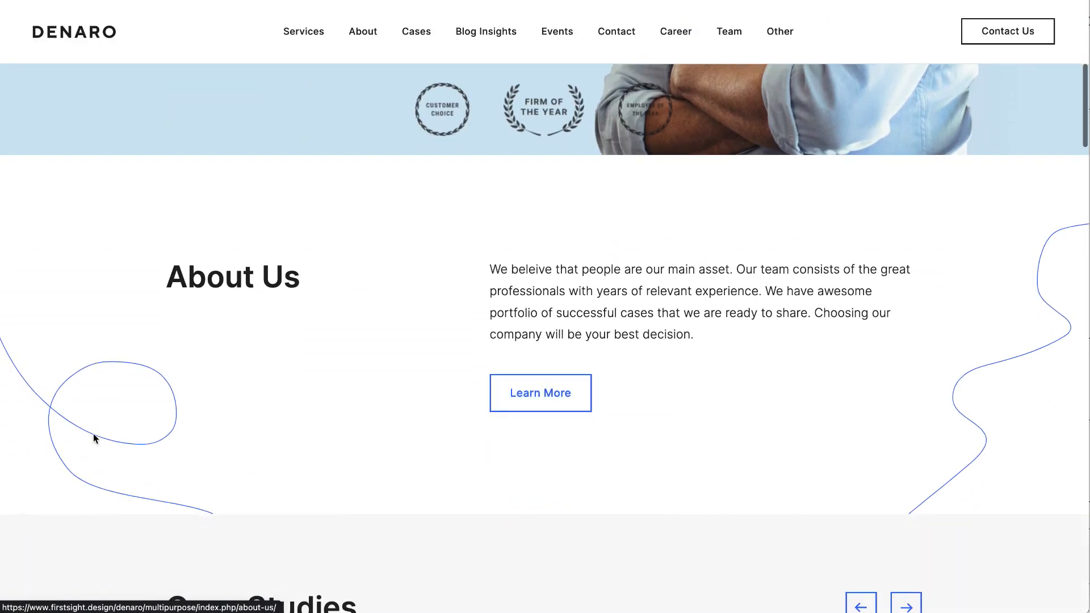
scroll(509, 490, "down", 3)
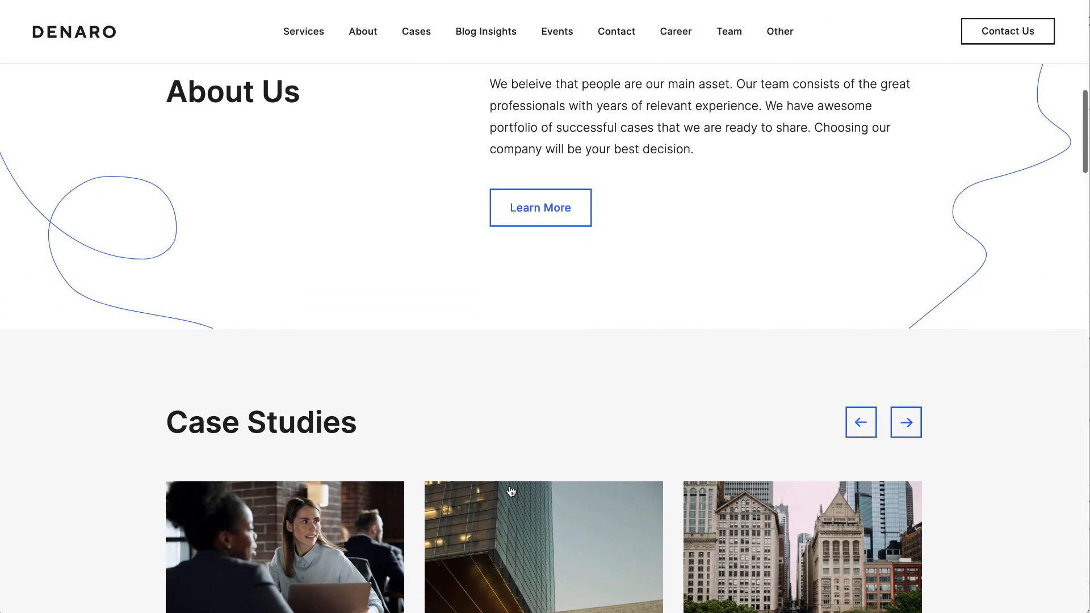
scroll(509, 487, "down", 15)
scroll(509, 486, "down", 1)
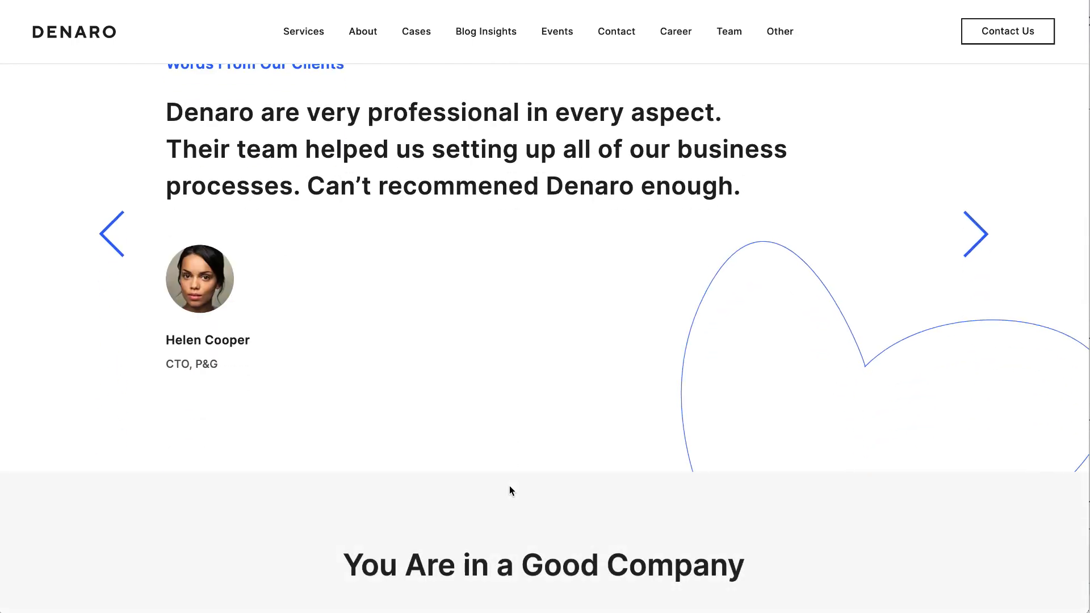
scroll(509, 489, "down", 8)
scroll(509, 487, "down", 13)
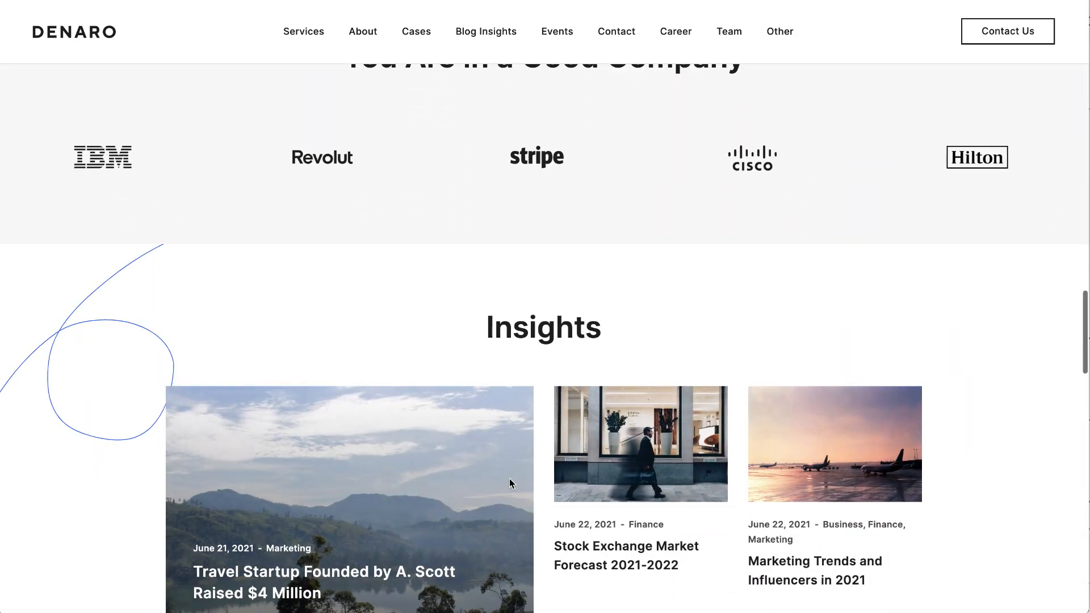
scroll(509, 480, "down", 7)
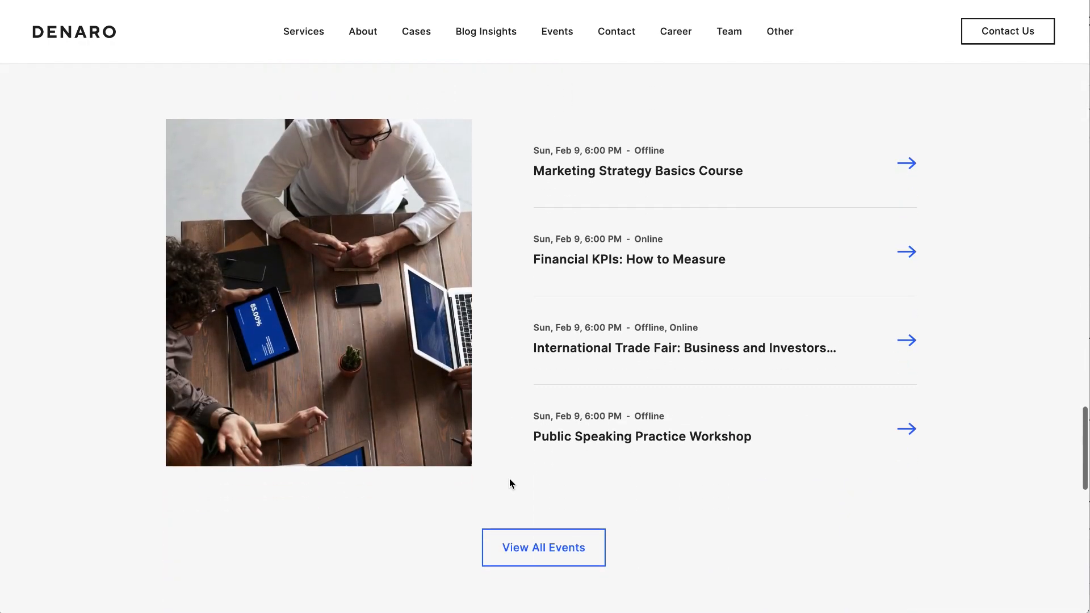
scroll(509, 480, "up", 20)
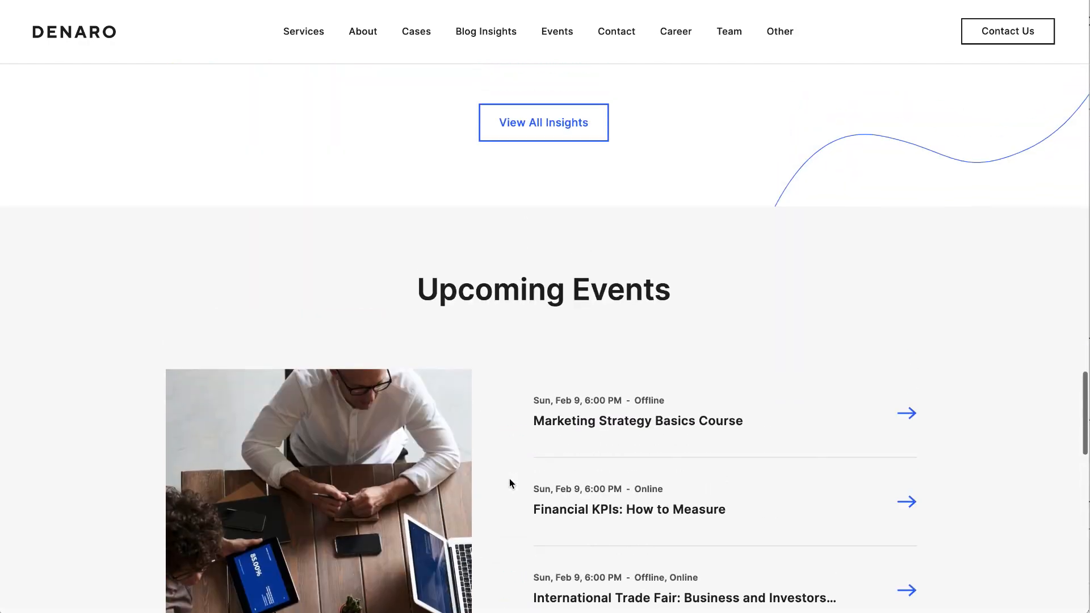
scroll(509, 480, "up", 19)
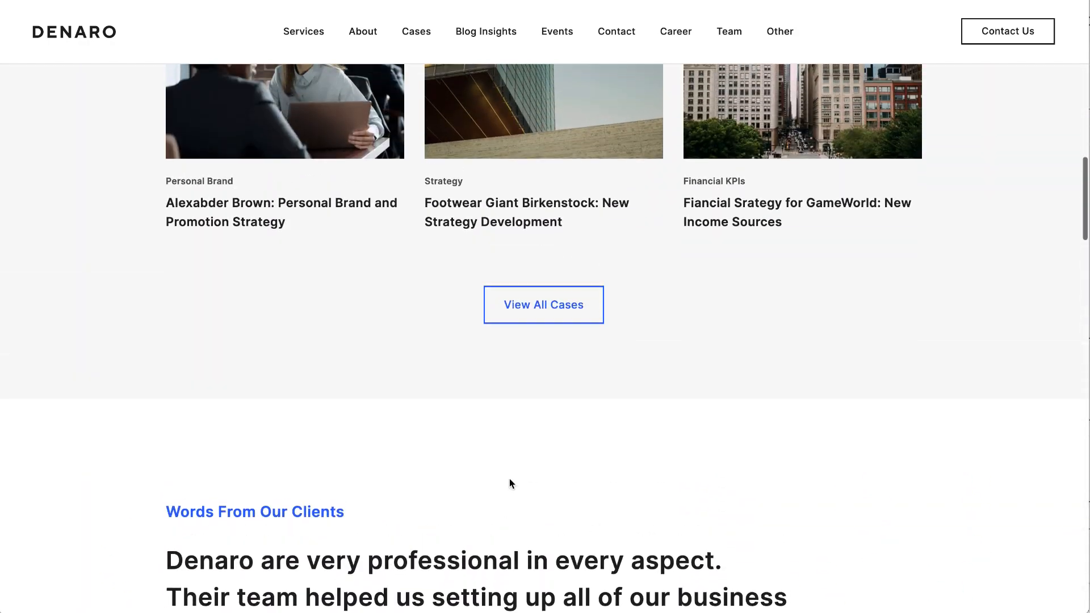
scroll(511, 484, "up", 6)
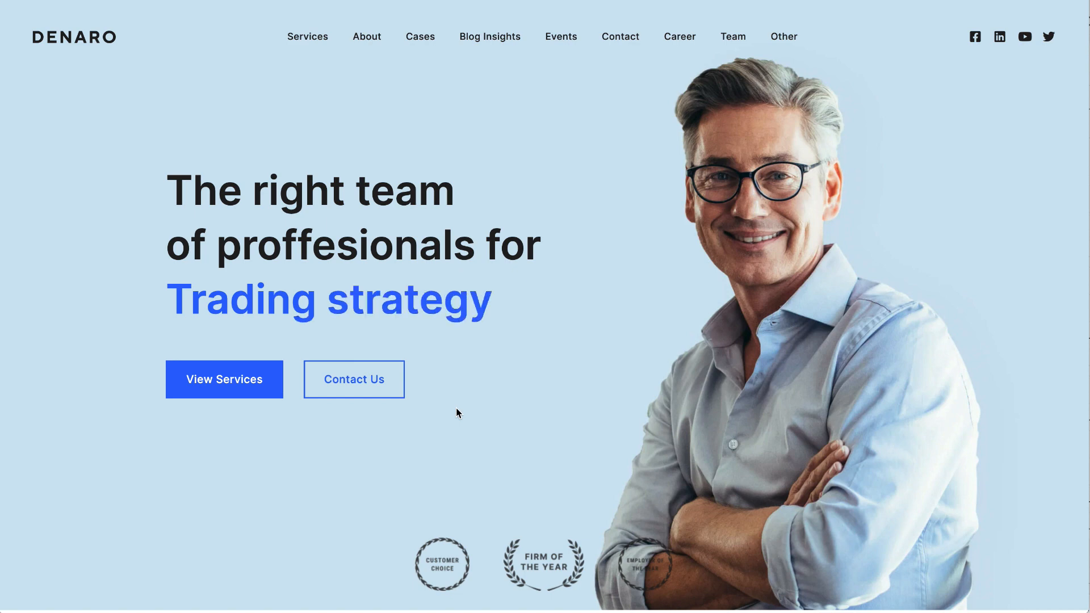
Step: Open the demo's Services page and examine its Key Expertise and Our Approach sections
left_click(305, 38)
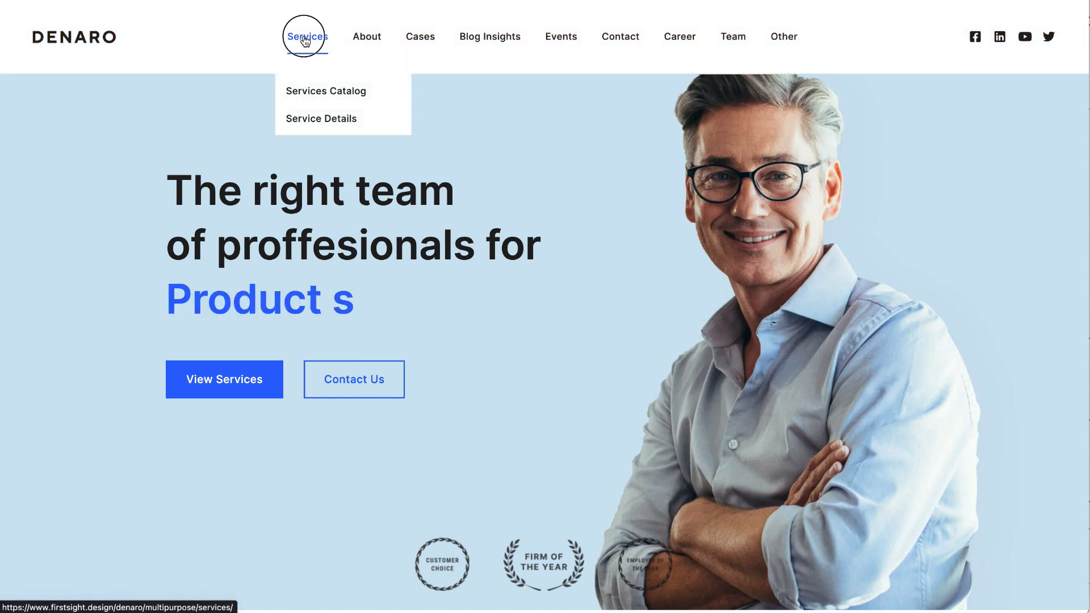
scroll(390, 226, "down", 3)
scroll(390, 229, "down", 3)
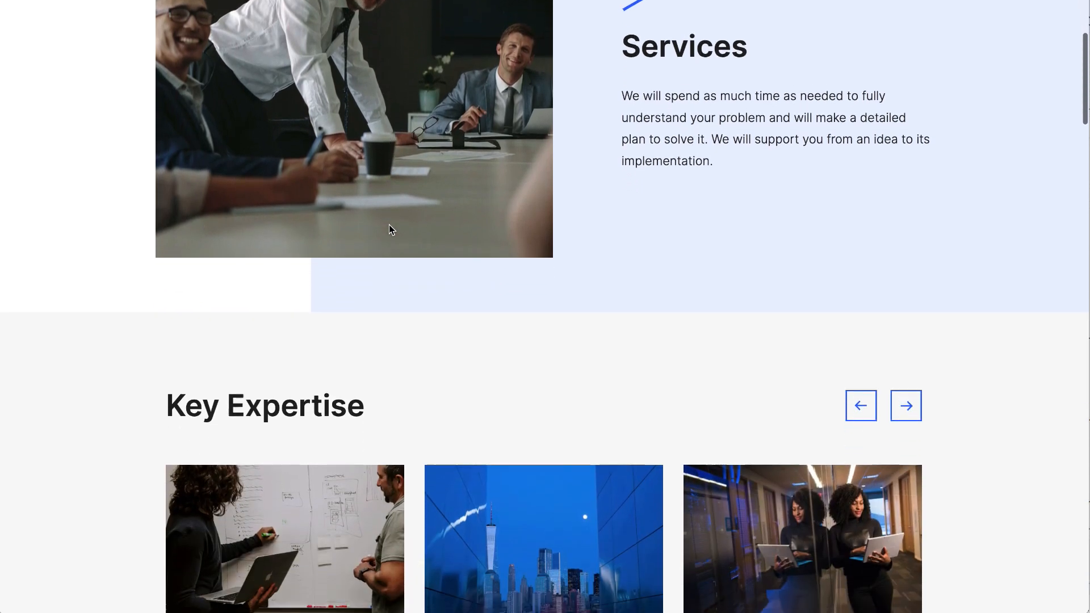
scroll(389, 230, "down", 3)
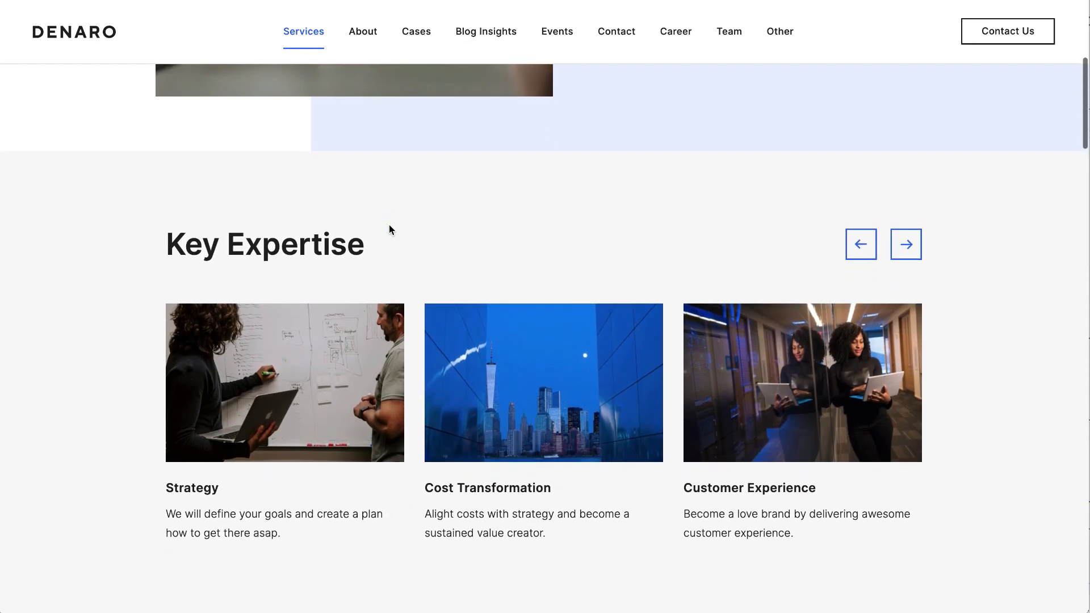
scroll(390, 230, "down", 3)
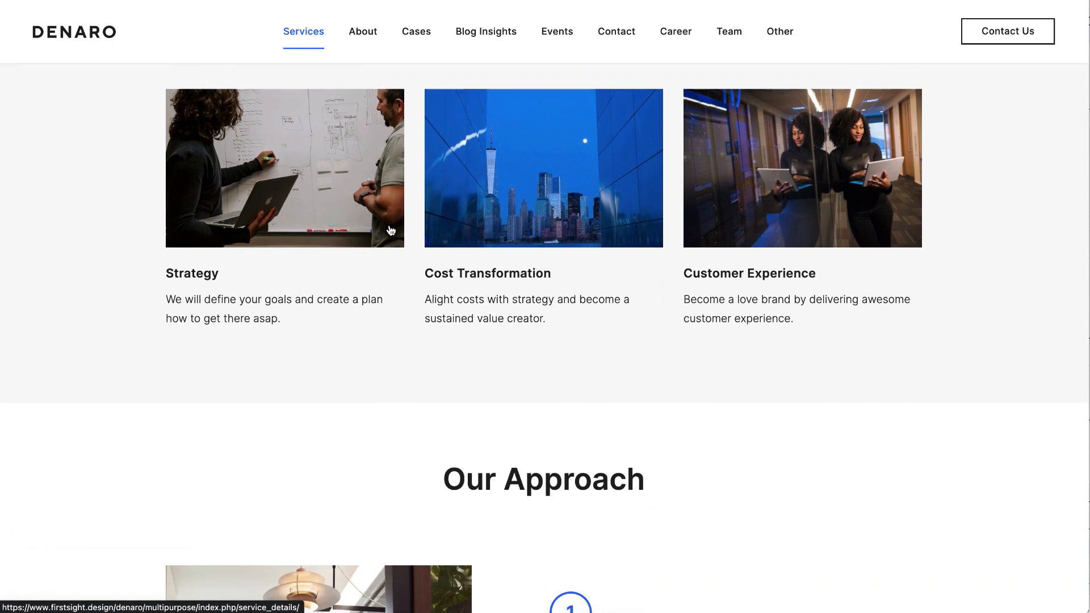
scroll(390, 229, "down", 2)
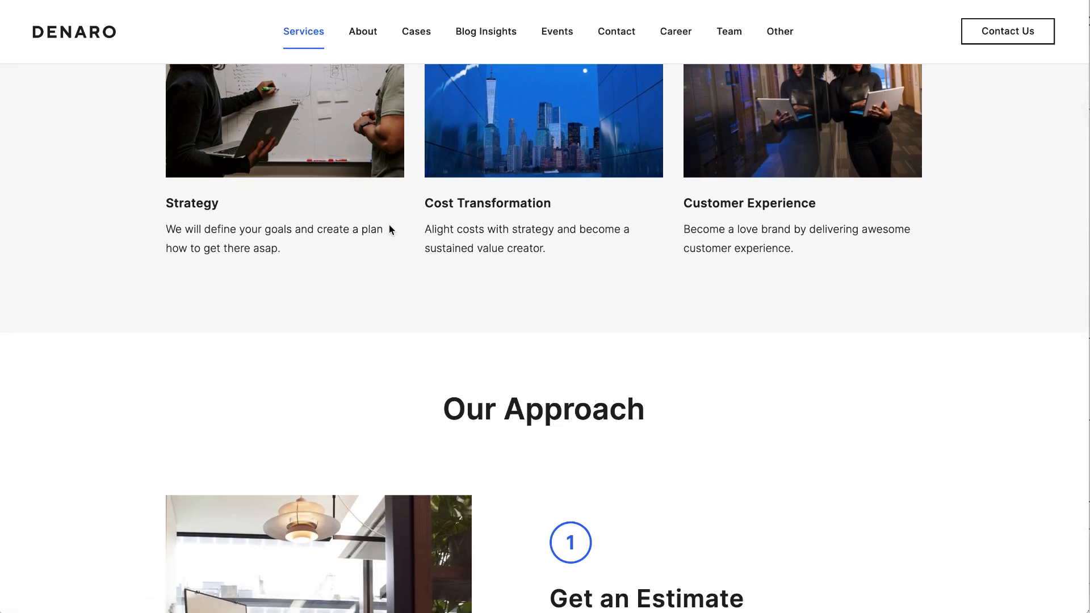
scroll(389, 225, "down", 1)
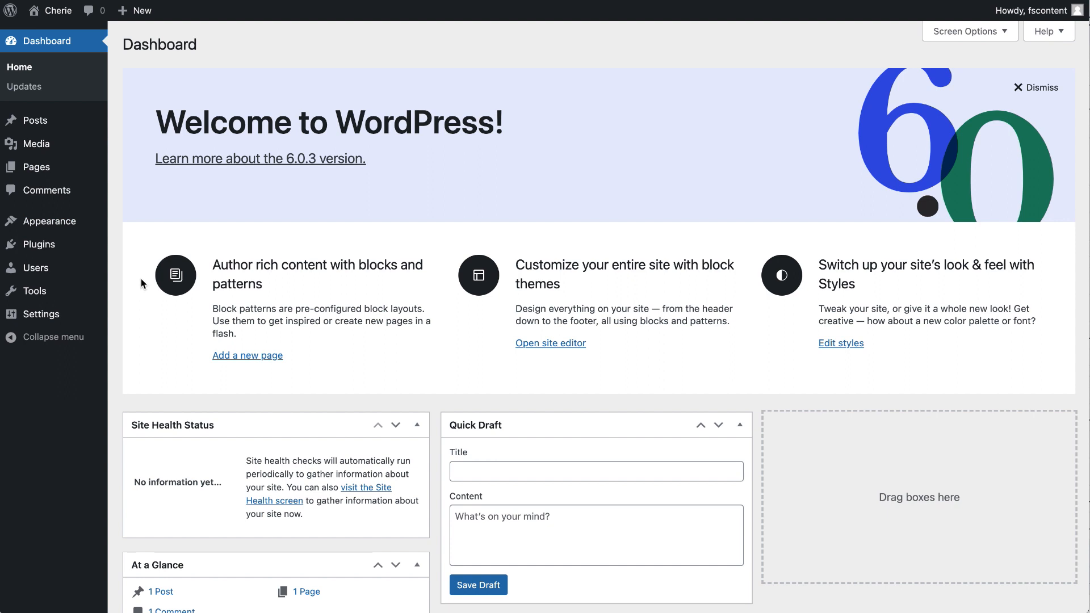
Step: Upload the denaro.zip theme package from the denaro-wordpress-theme folder, then install and activate the Denaro theme
mouse_move(89, 282)
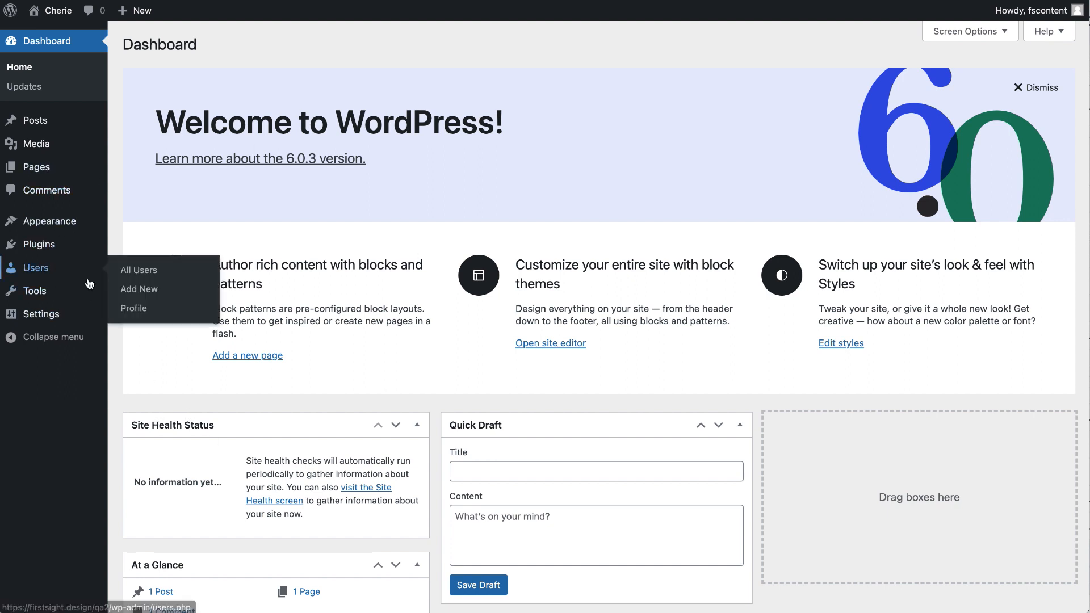
mouse_move(48, 227)
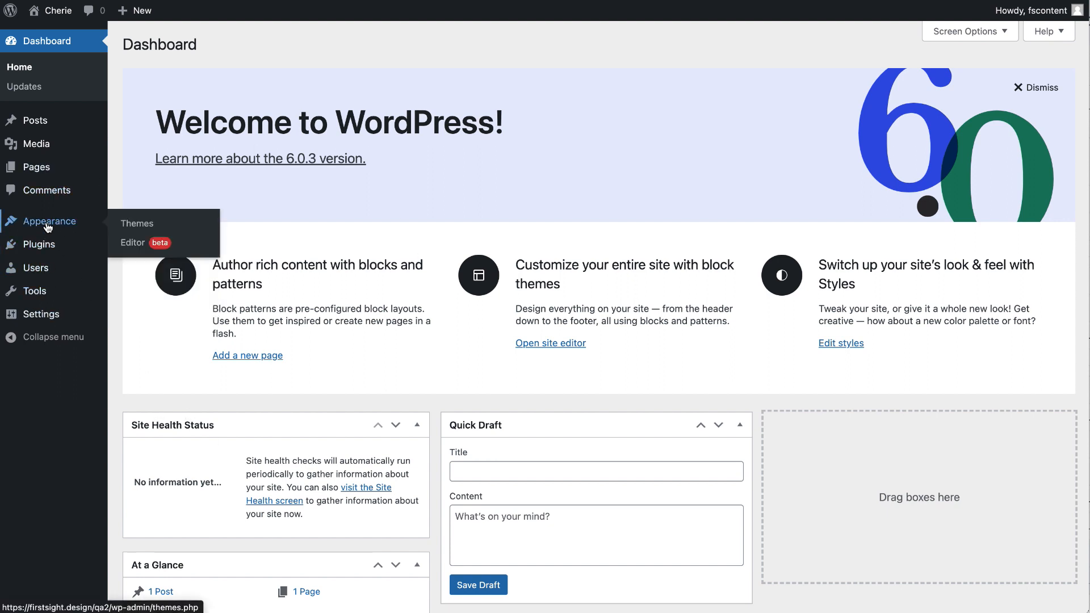
left_click(148, 228)
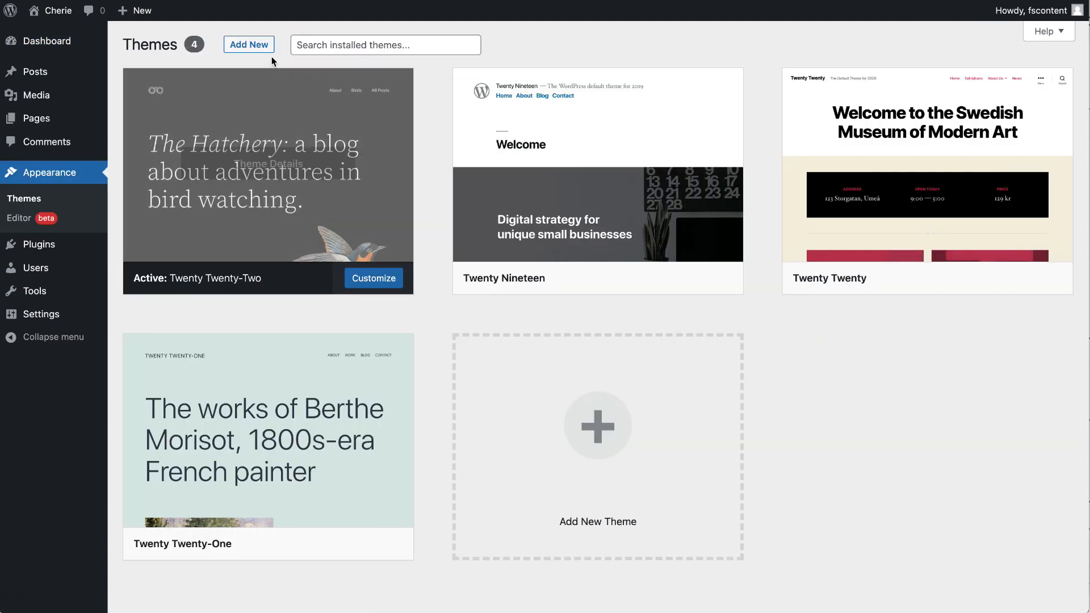
left_click(250, 50)
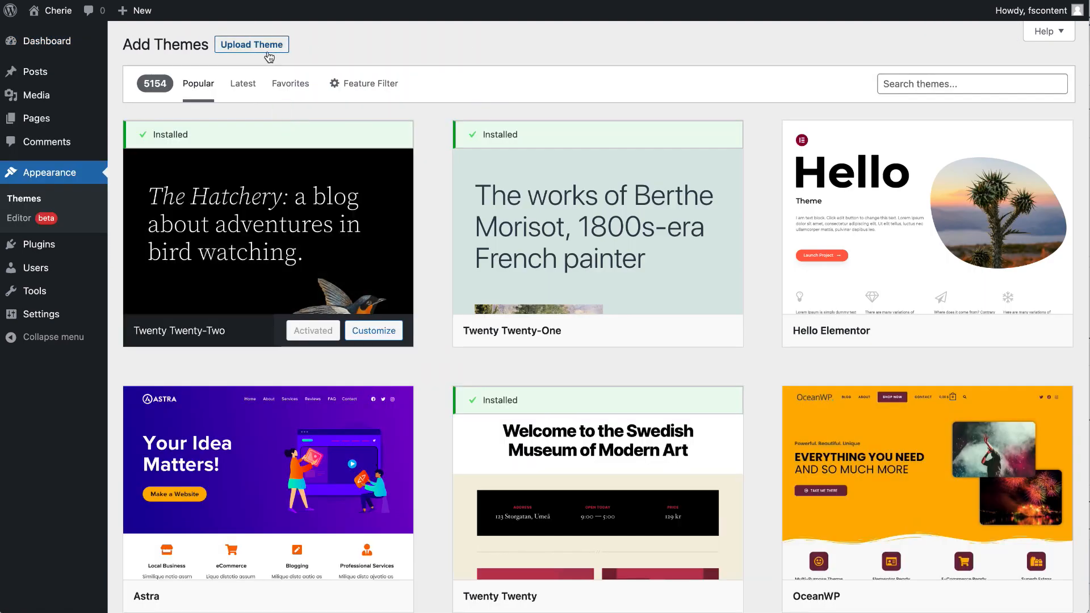
left_click(268, 53)
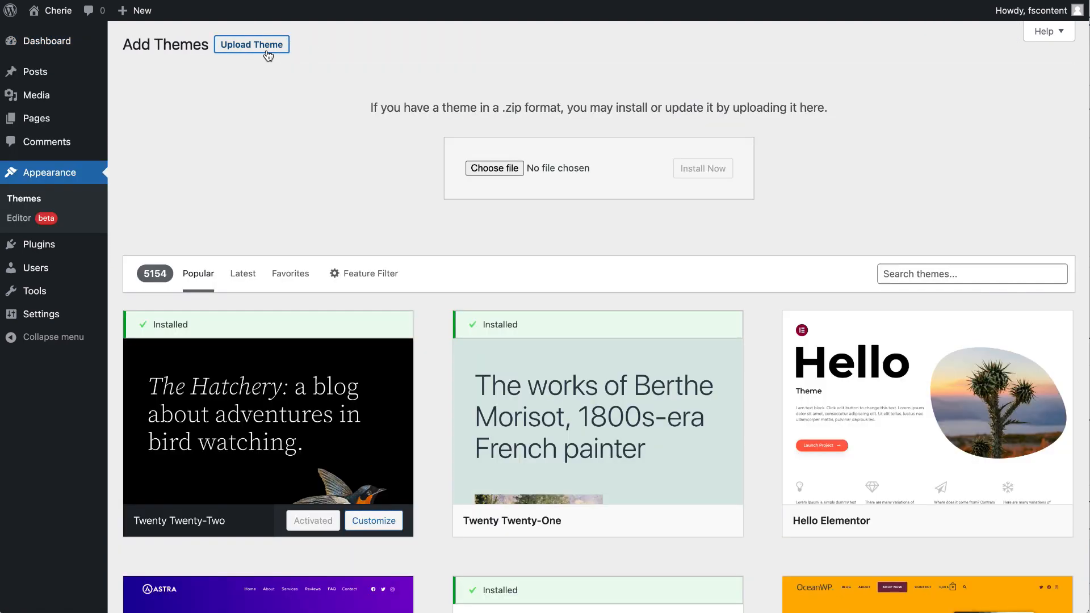
left_click(498, 169)
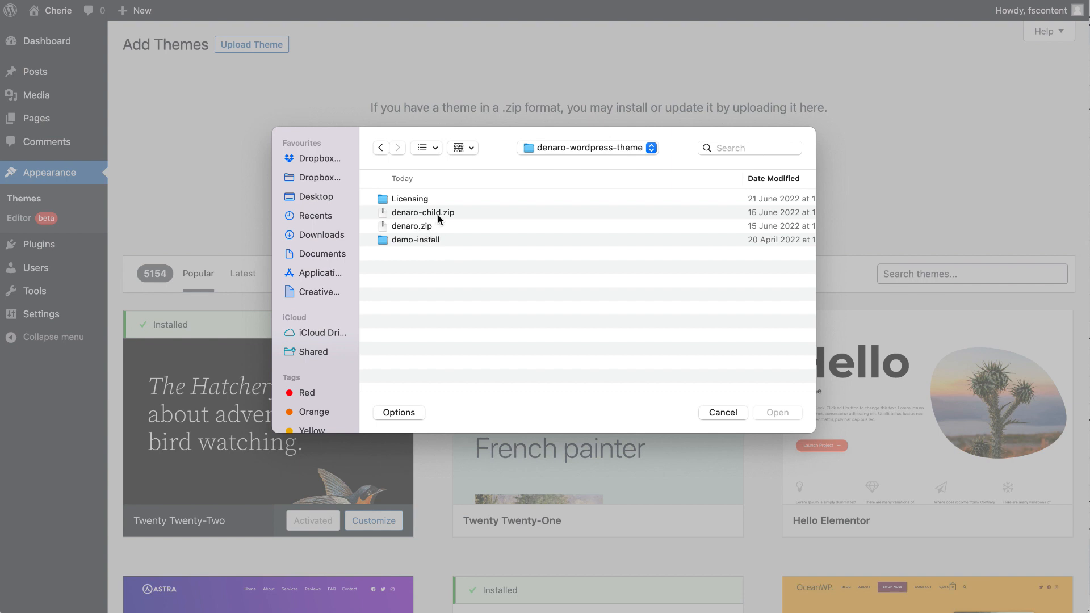
left_click(434, 230)
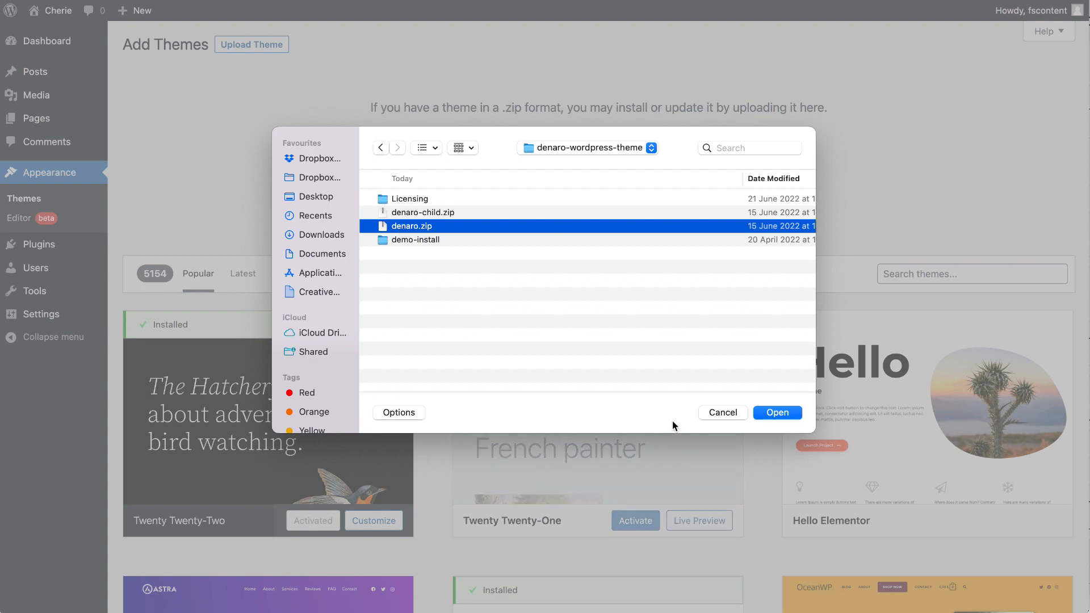
left_click(778, 414)
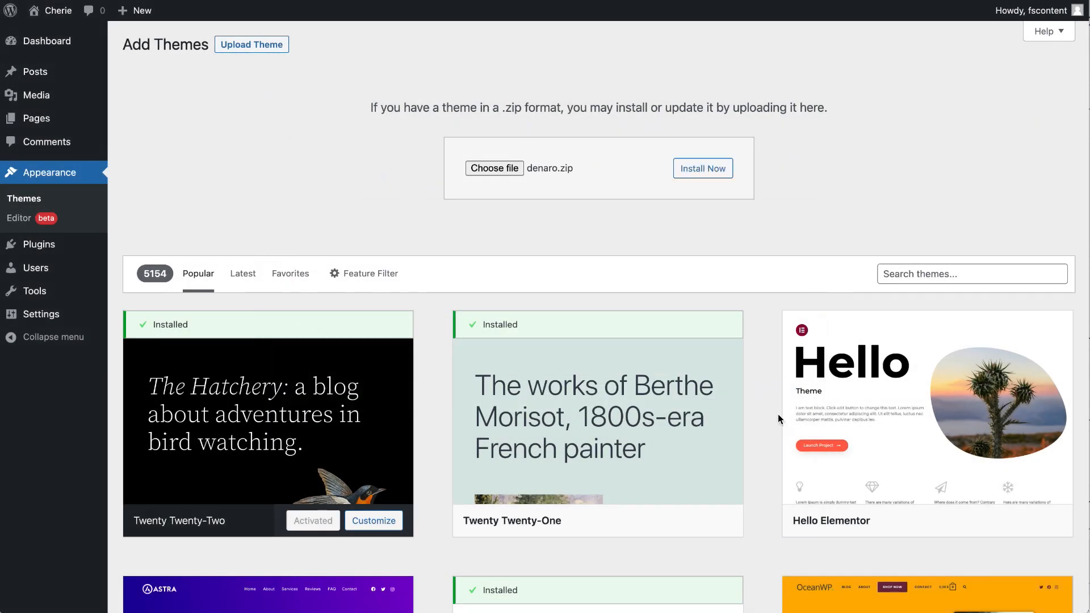
left_click(707, 170)
left_click(193, 142)
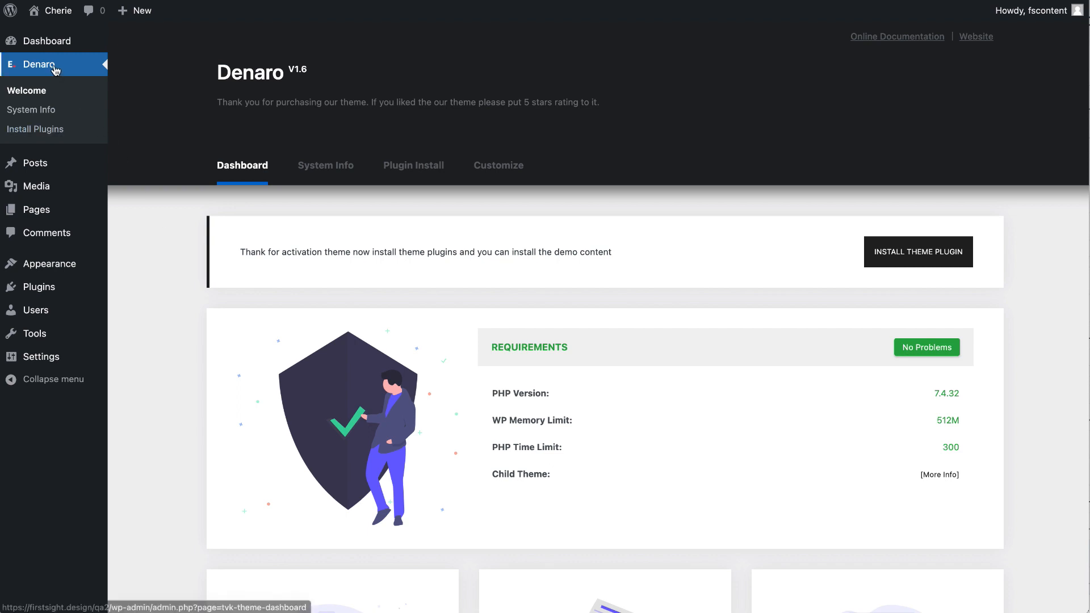
Step: Upload denaro-child.zip as another new theme, then install and activate the Denaro child theme
mouse_move(60, 260)
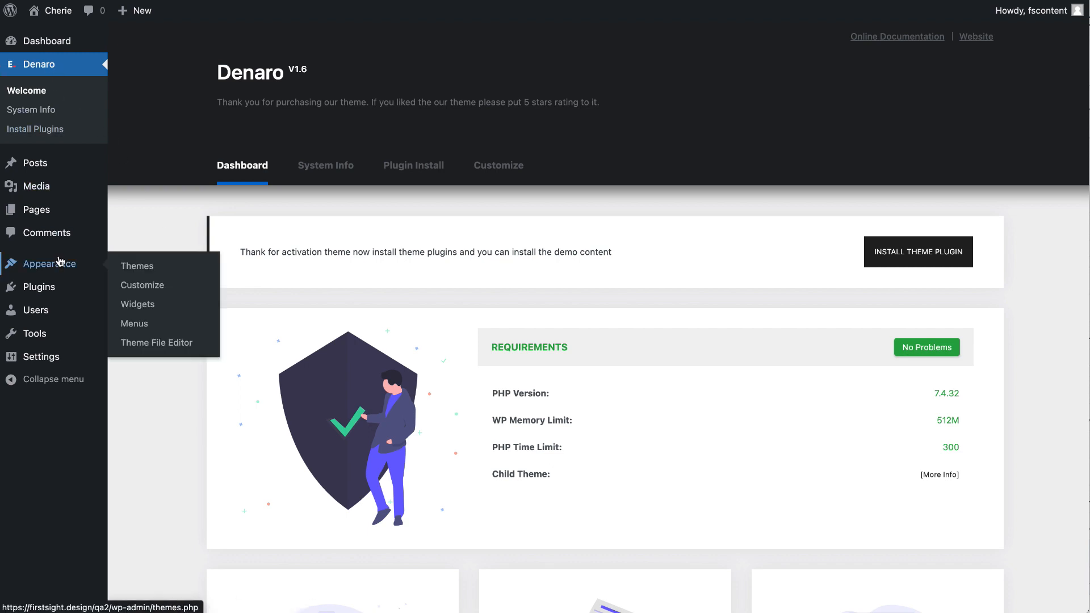
left_click(152, 267)
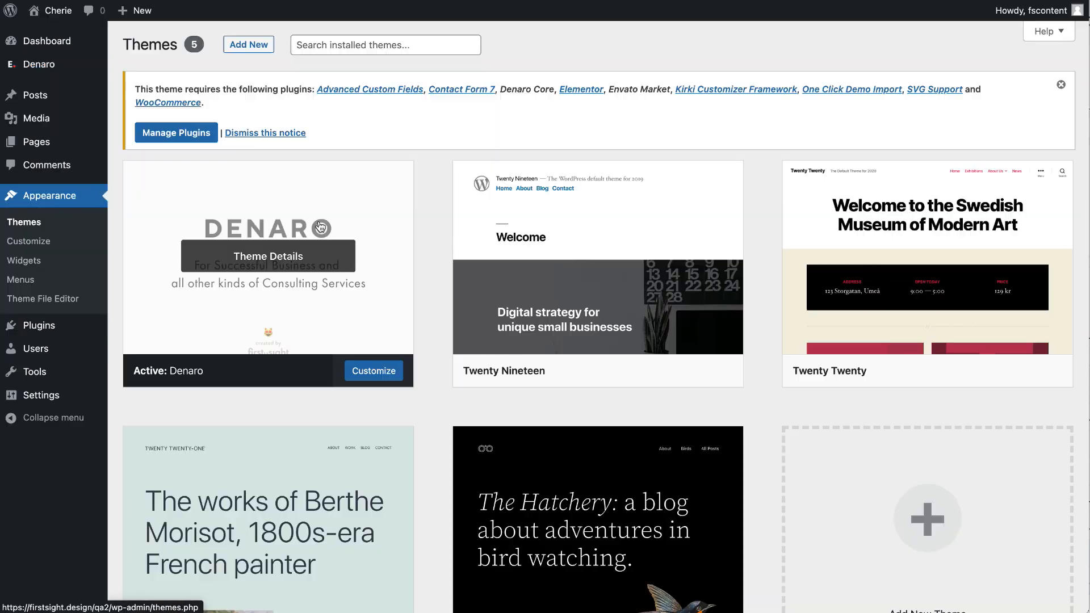
left_click(261, 50)
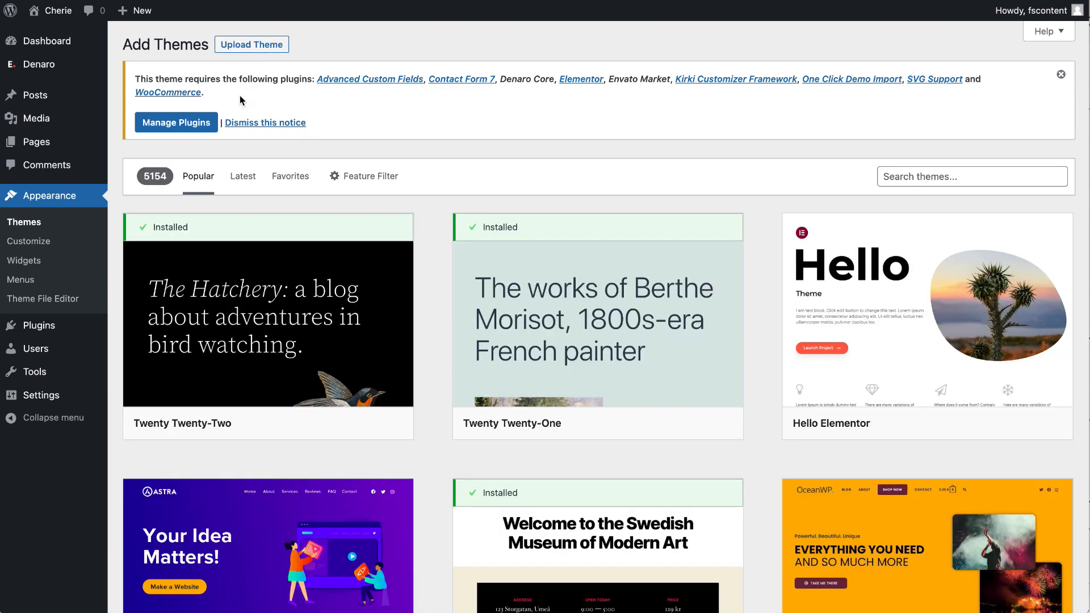
left_click(250, 54)
left_click(482, 263)
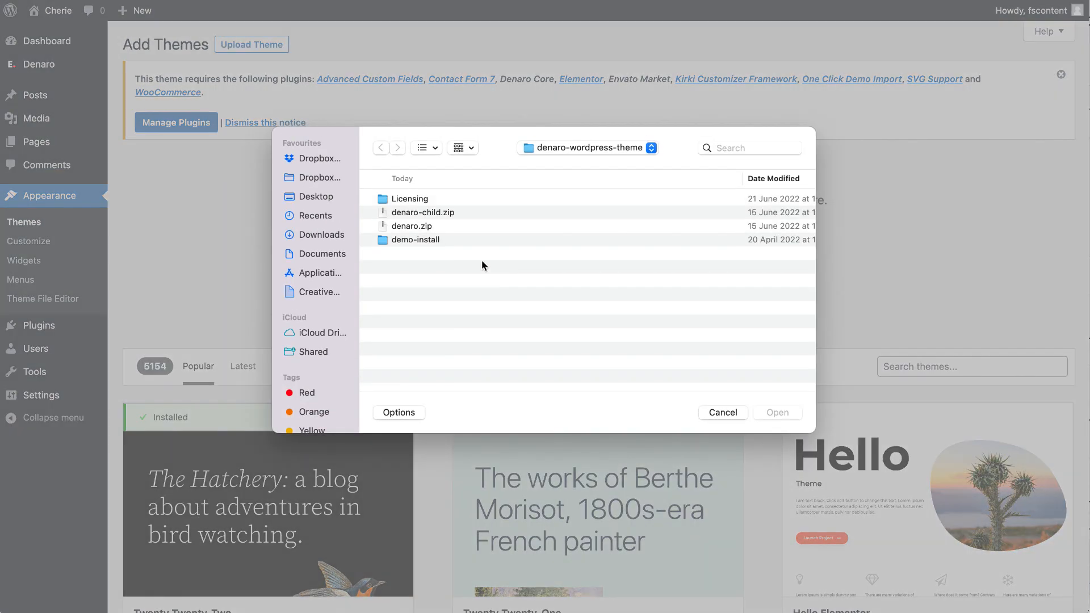
left_click(434, 215)
left_click(778, 413)
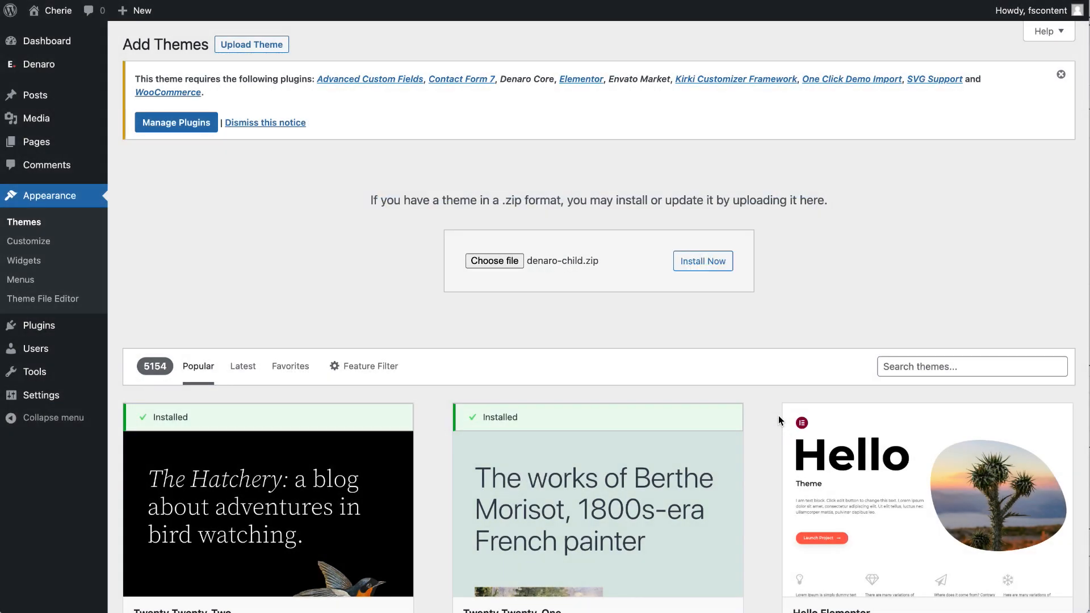
left_click(704, 262)
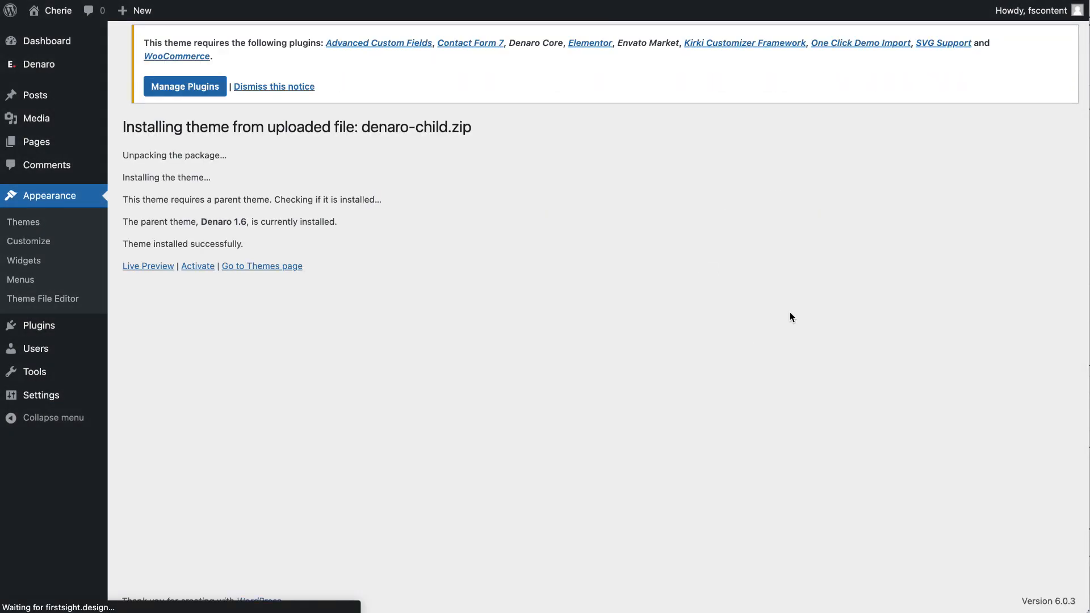
left_click(200, 281)
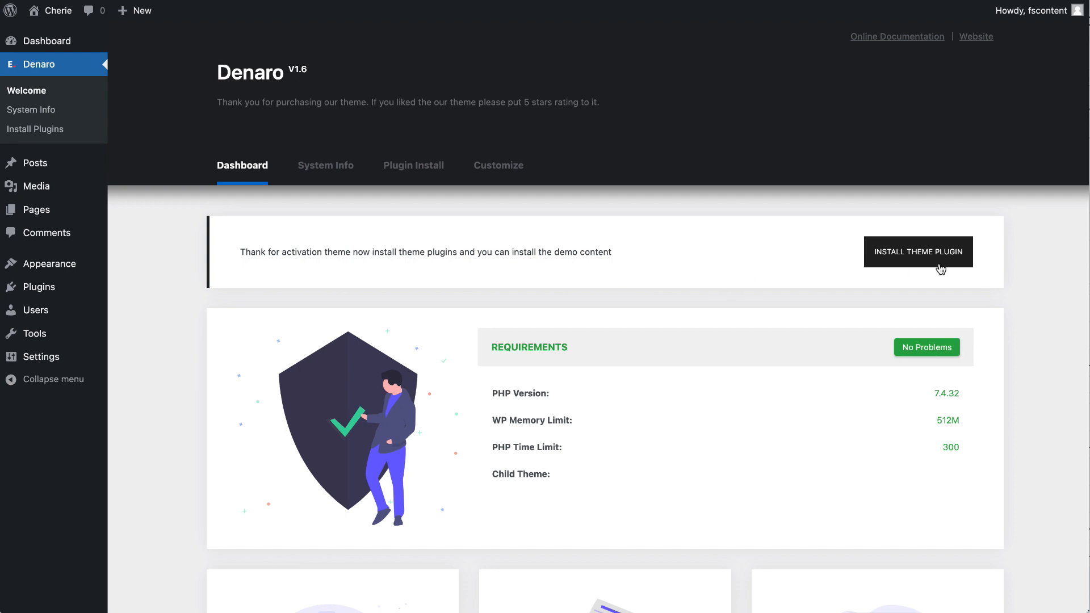
Step: Bulk-install all of the Denaro theme's required plugins, from Advanced Custom Fields through WooCommerce
left_click(932, 264)
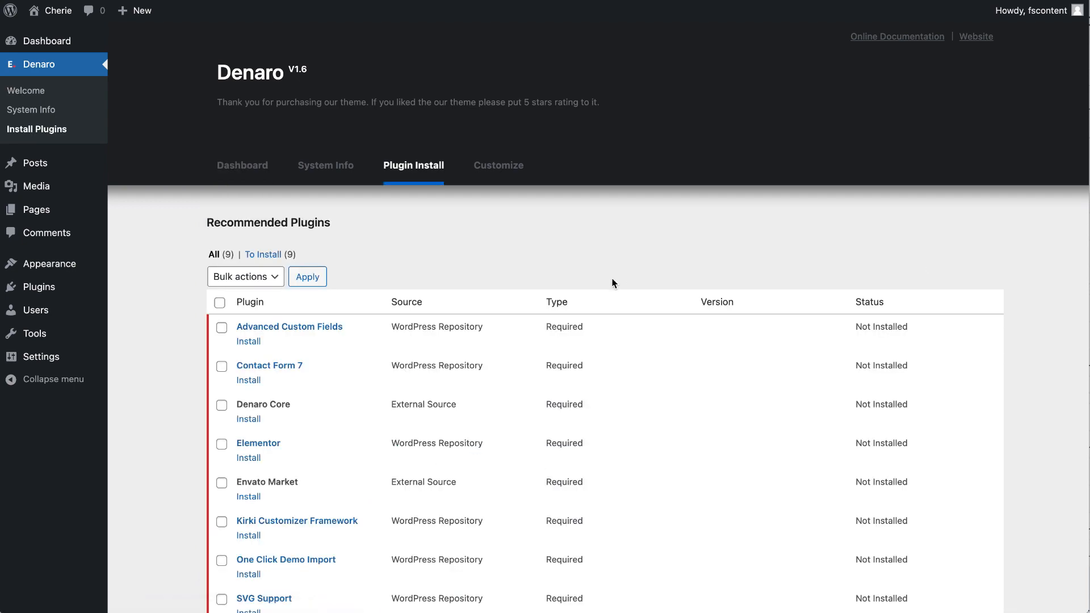
scroll(323, 297, "down", 3)
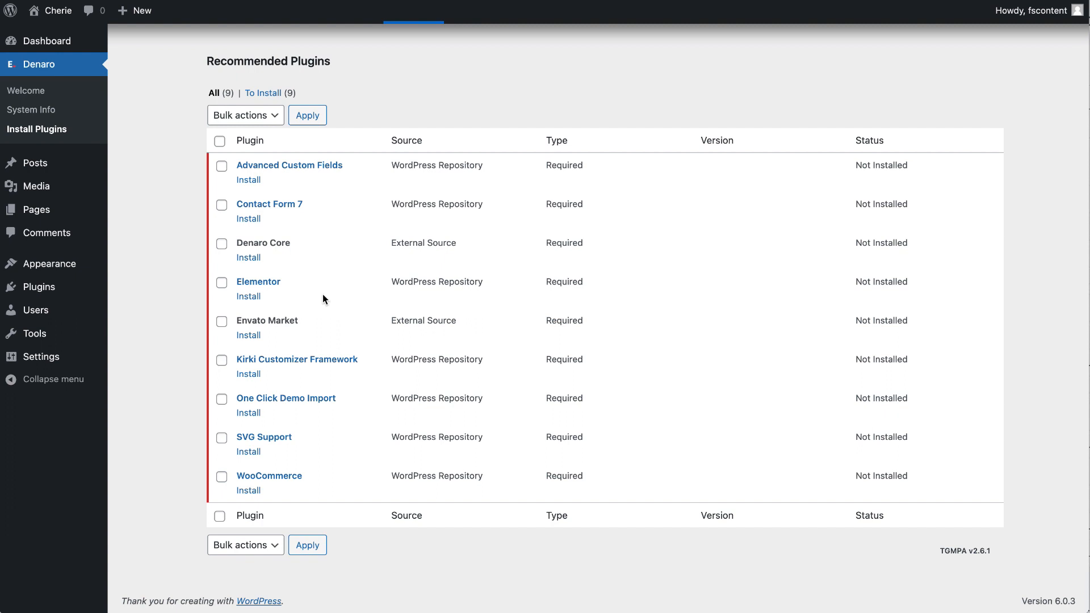
left_click(220, 141)
left_click(247, 116)
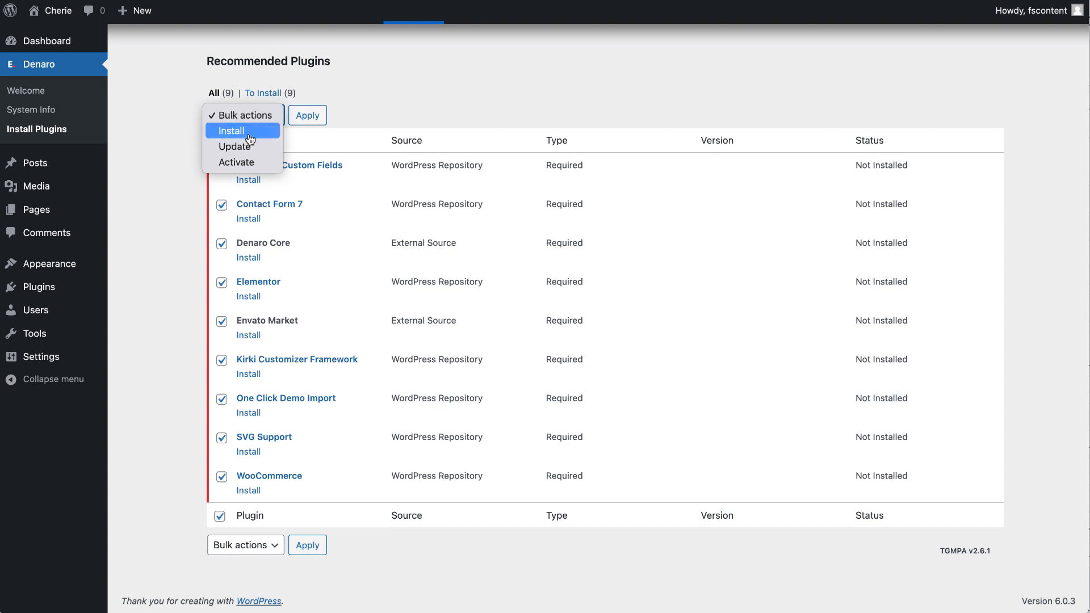
left_click(236, 134)
left_click(318, 117)
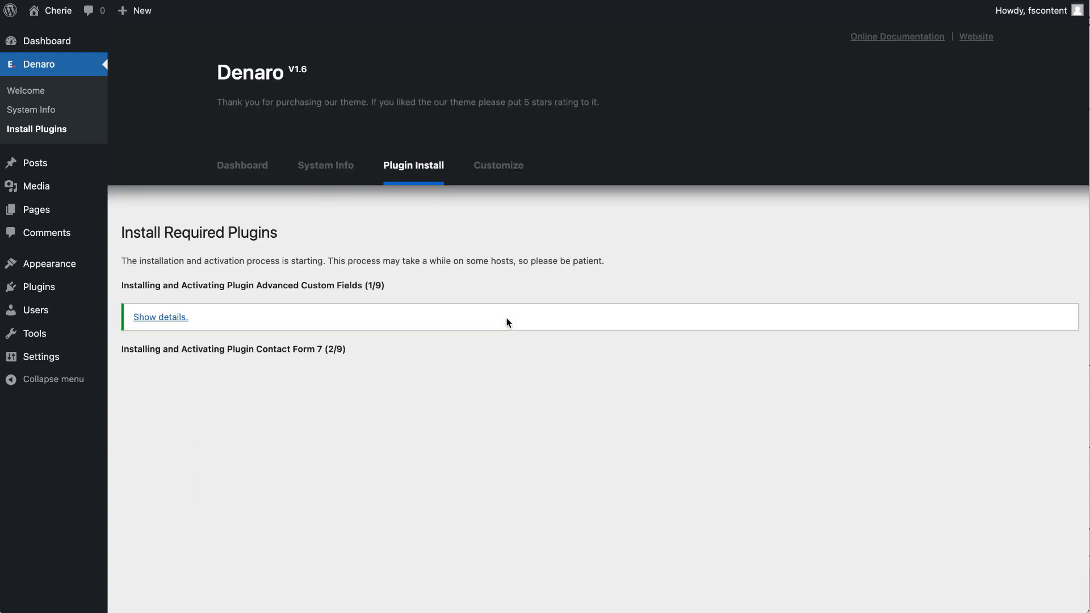
scroll(530, 397, "down", 5)
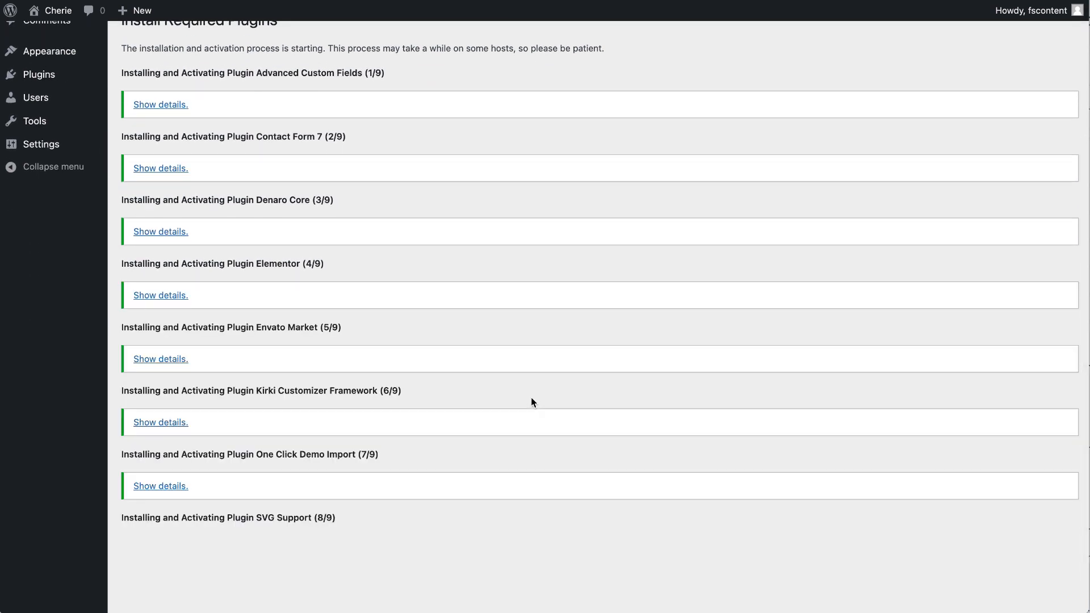
scroll(531, 397, "down", 1)
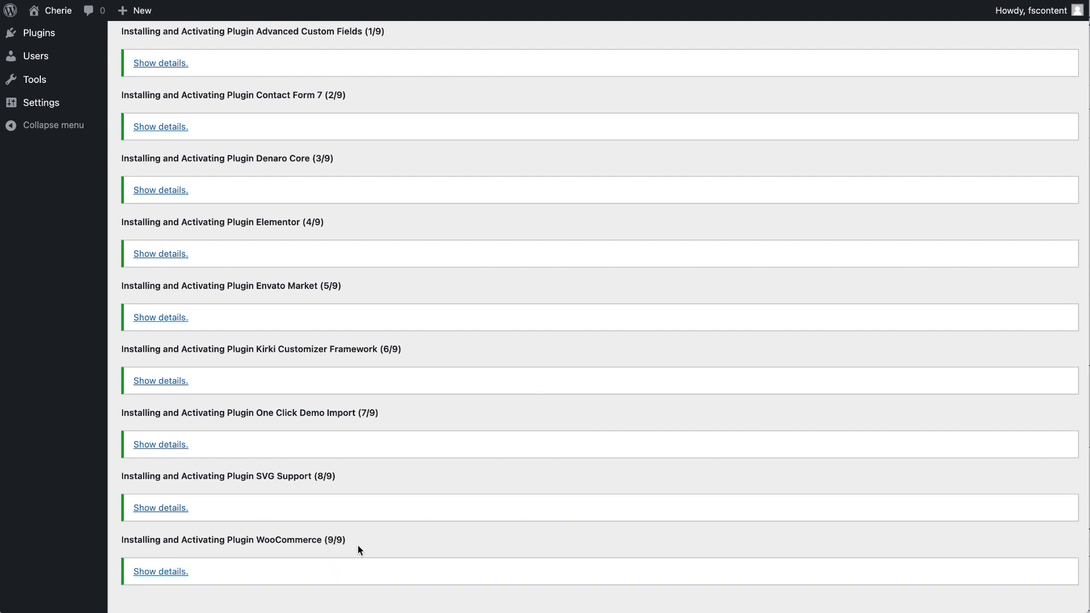
scroll(358, 546, "down", 2)
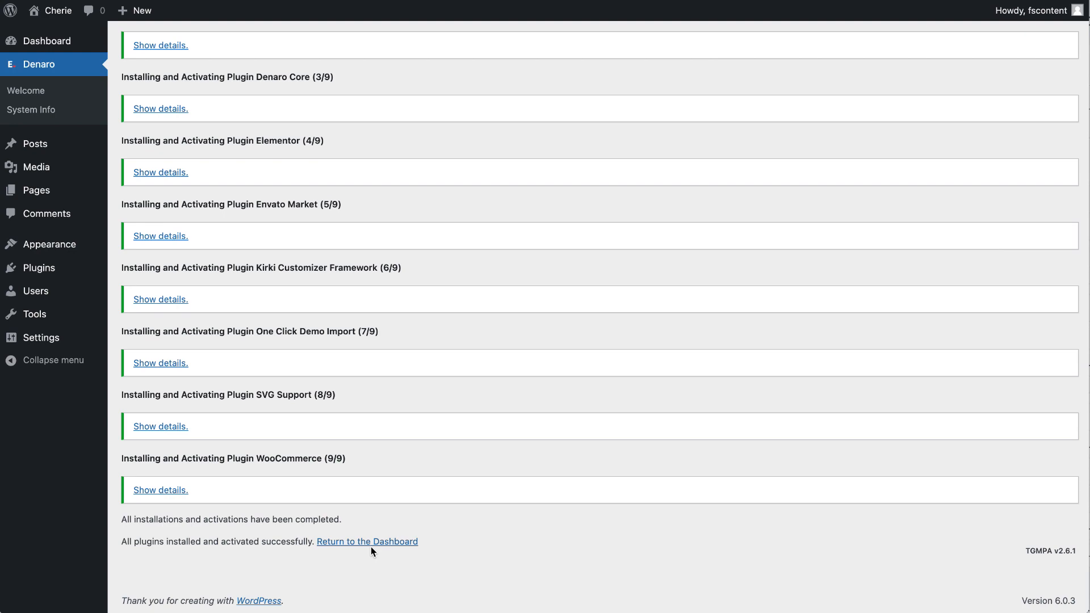
Step: Leave the plugin installer, close the Elementor setup wizard, and open Denaro's Demo Install page
left_click(370, 546)
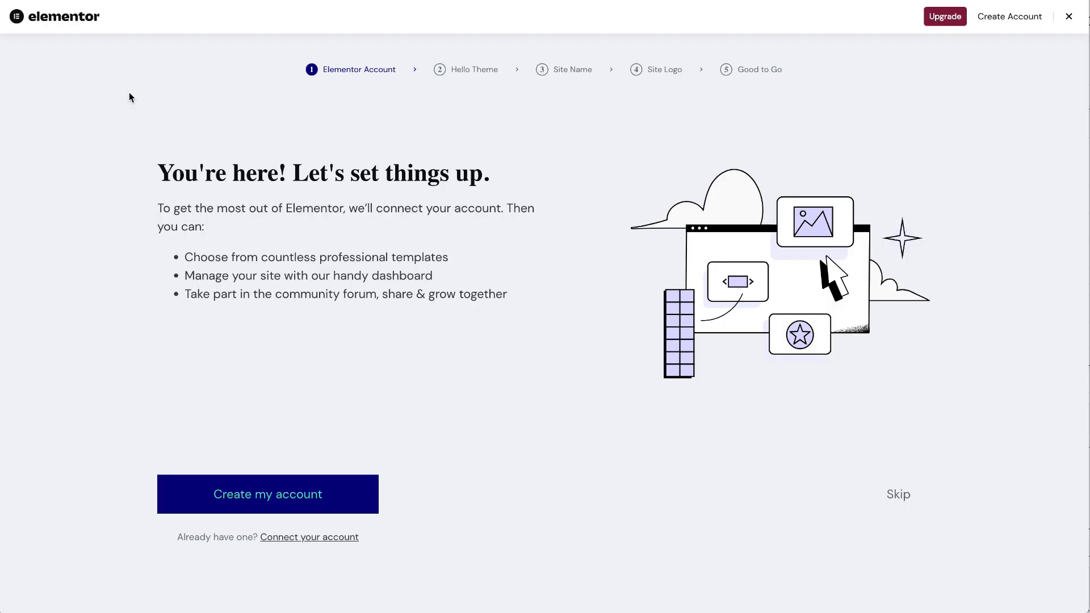
left_click(1069, 17)
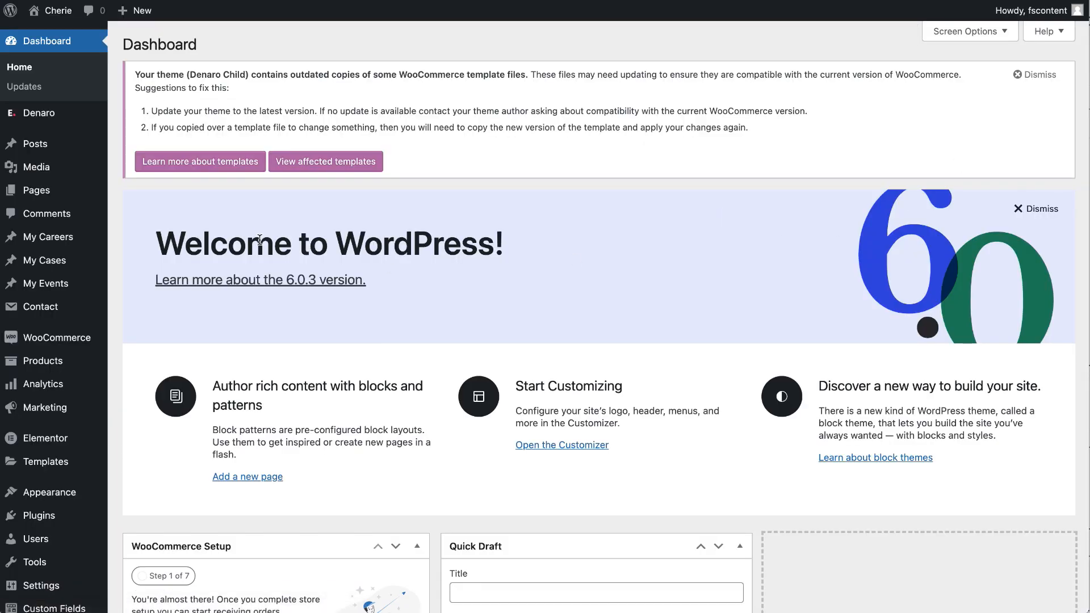
mouse_move(74, 496)
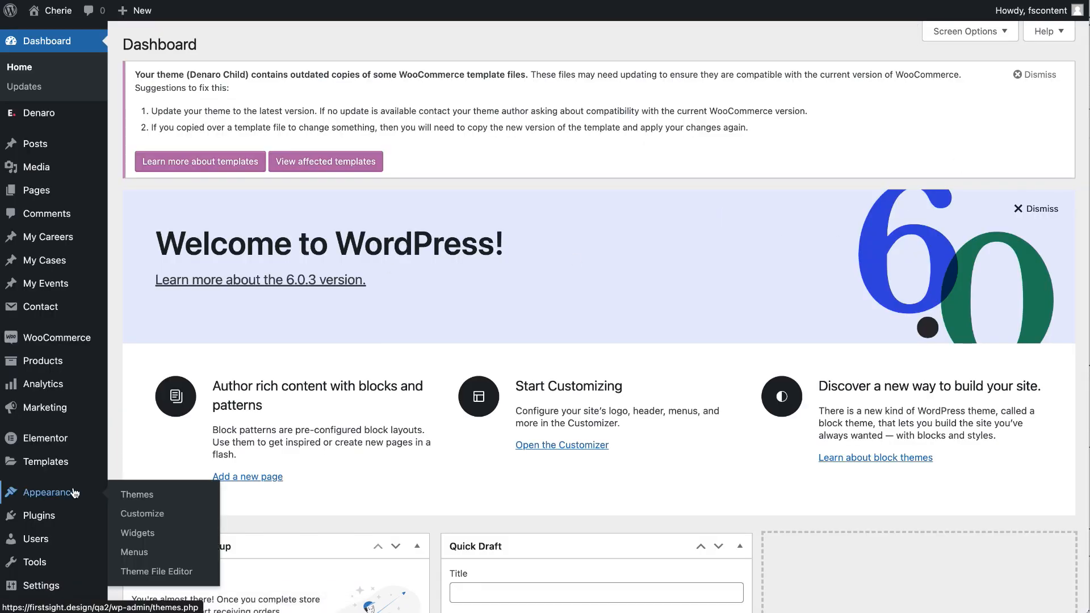
mouse_move(42, 119)
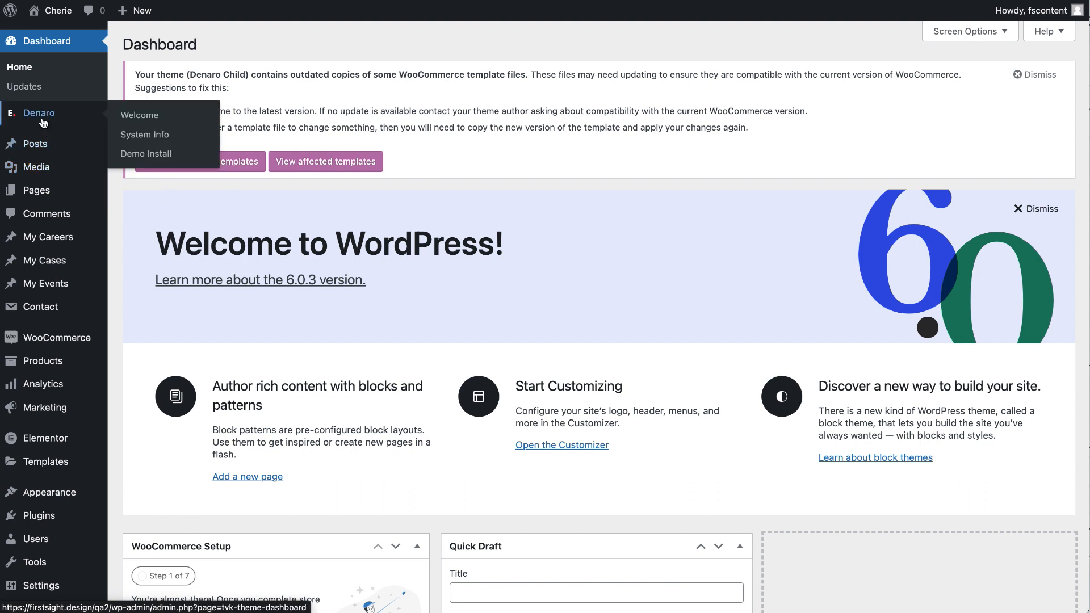
left_click(160, 156)
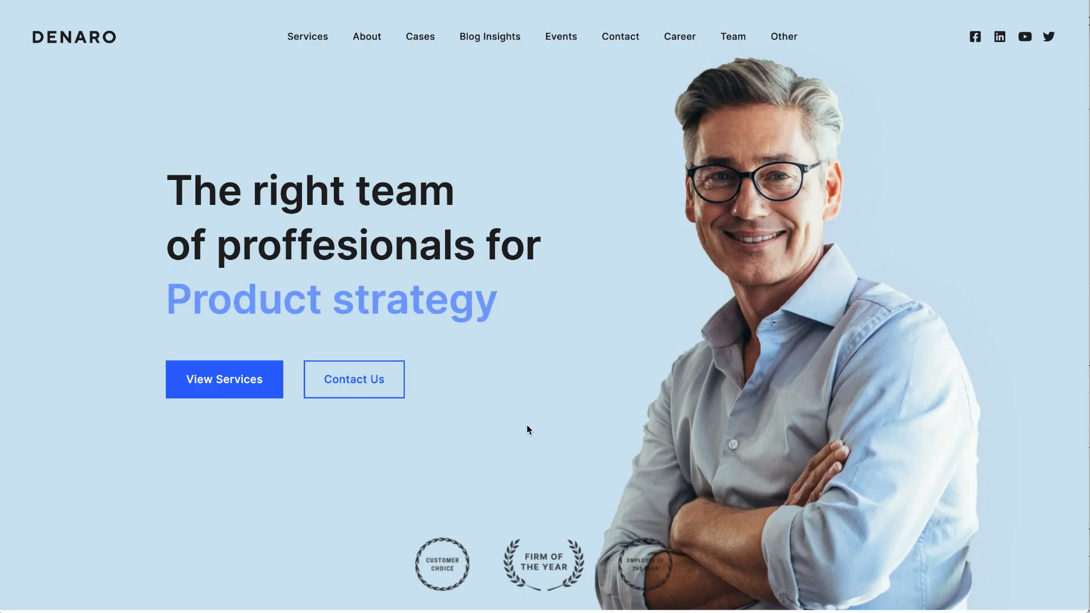
Step: Examine the Multipurpose demo's home page from the hero through About Us, client logos, Insights and Upcoming Events to the footer
scroll(527, 426, "down", 8)
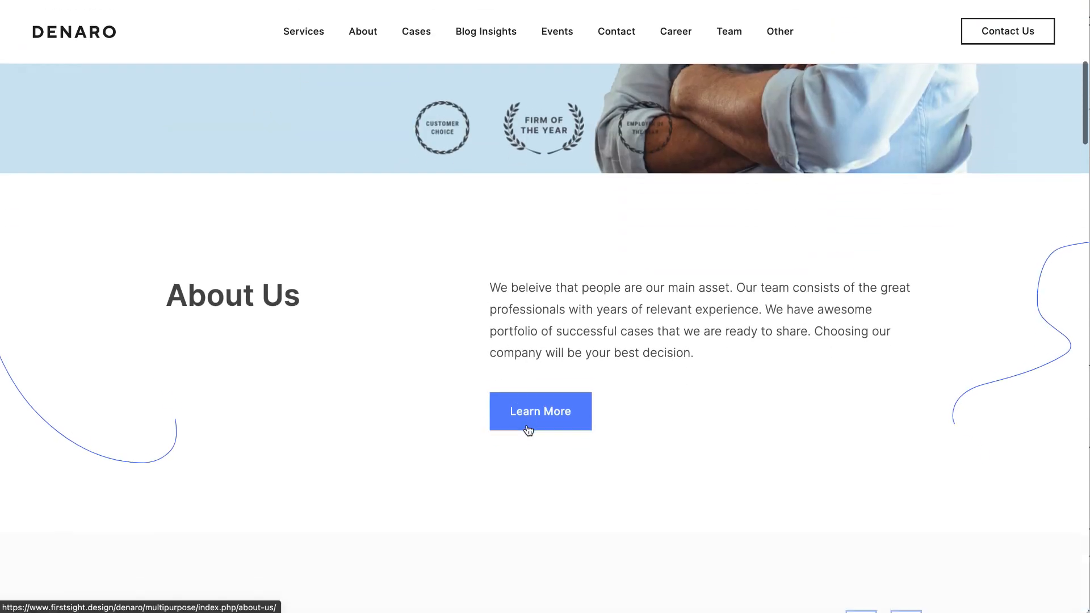
scroll(528, 429, "down", 15)
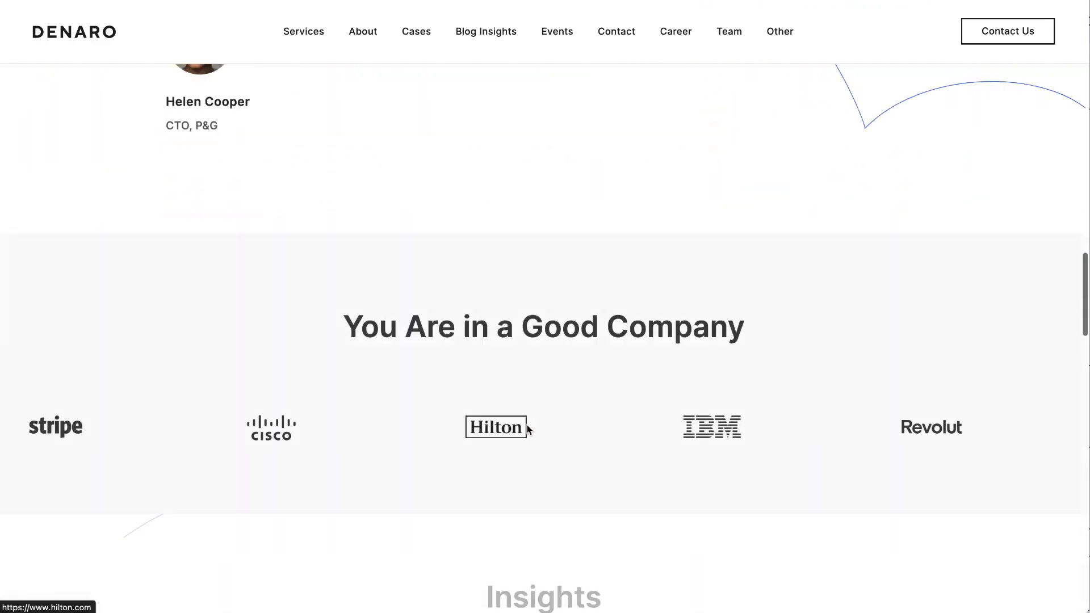
scroll(527, 429, "down", 12)
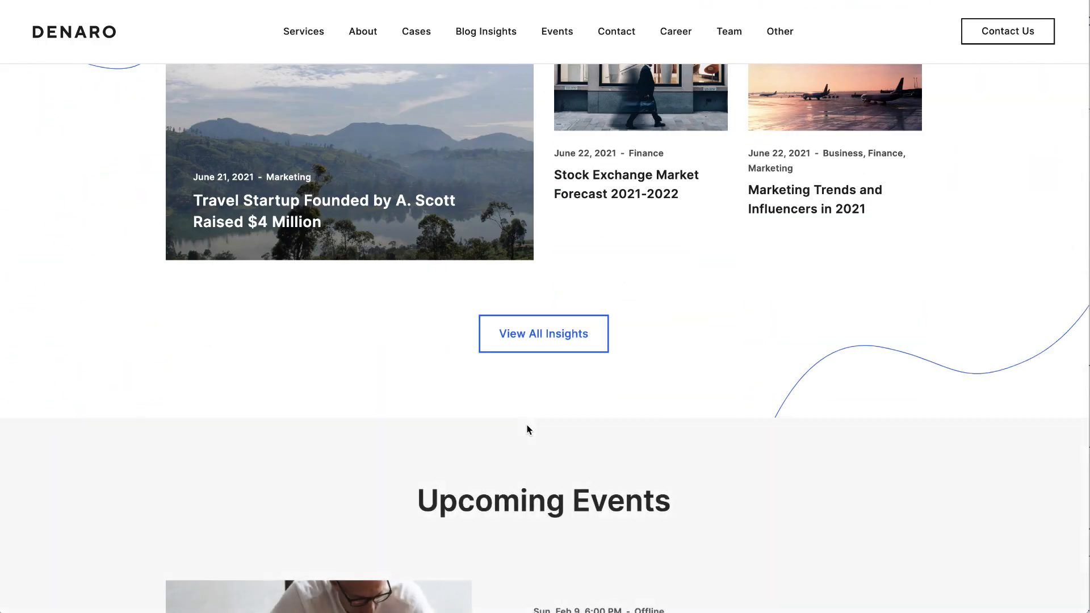
scroll(527, 430, "down", 8)
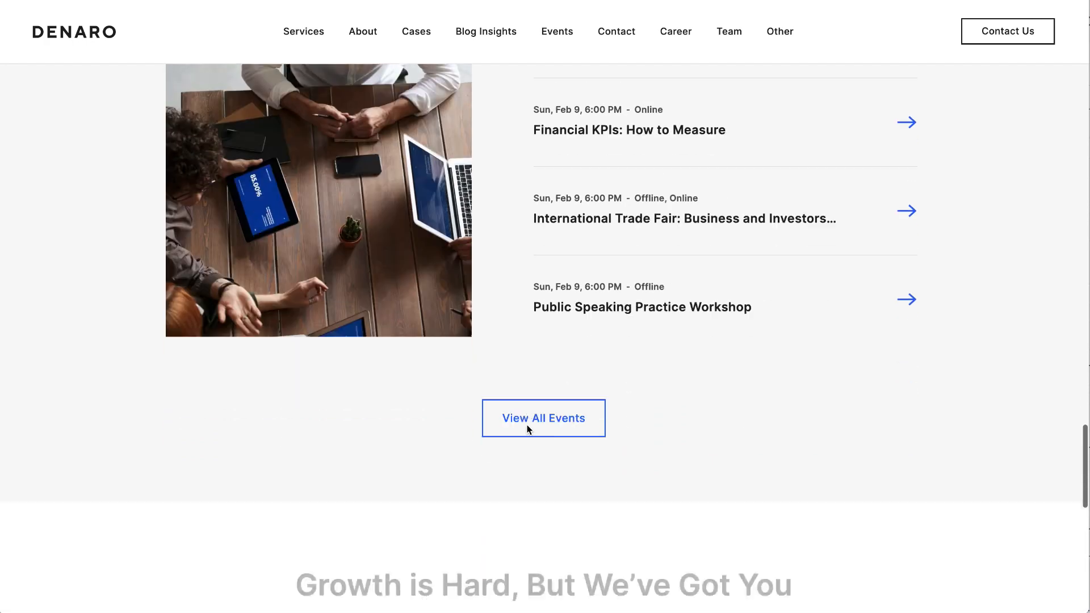
scroll(527, 430, "down", 12)
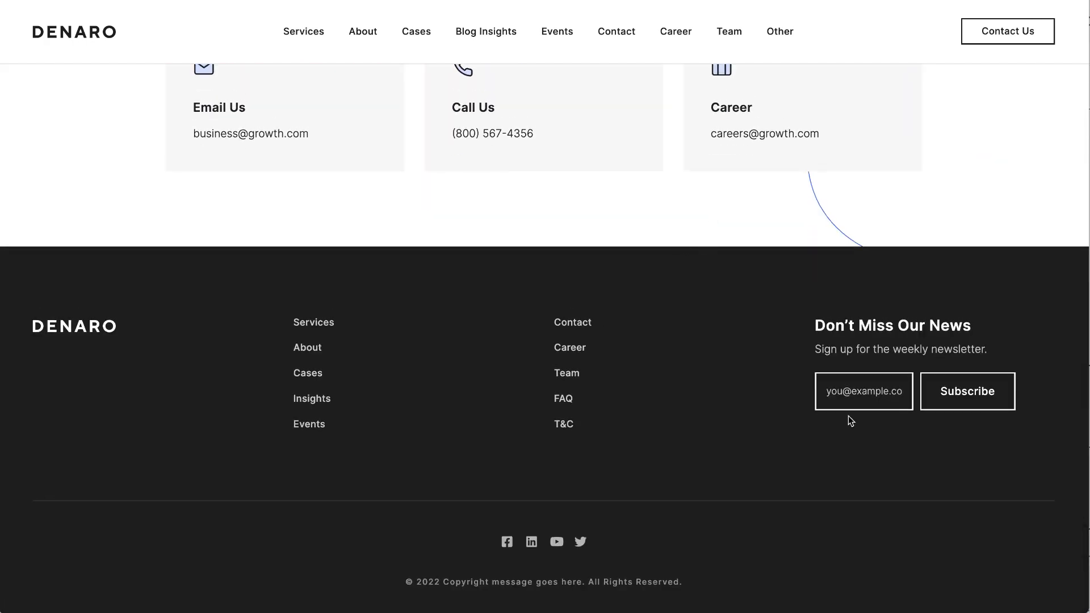
scroll(597, 329, "up", 20)
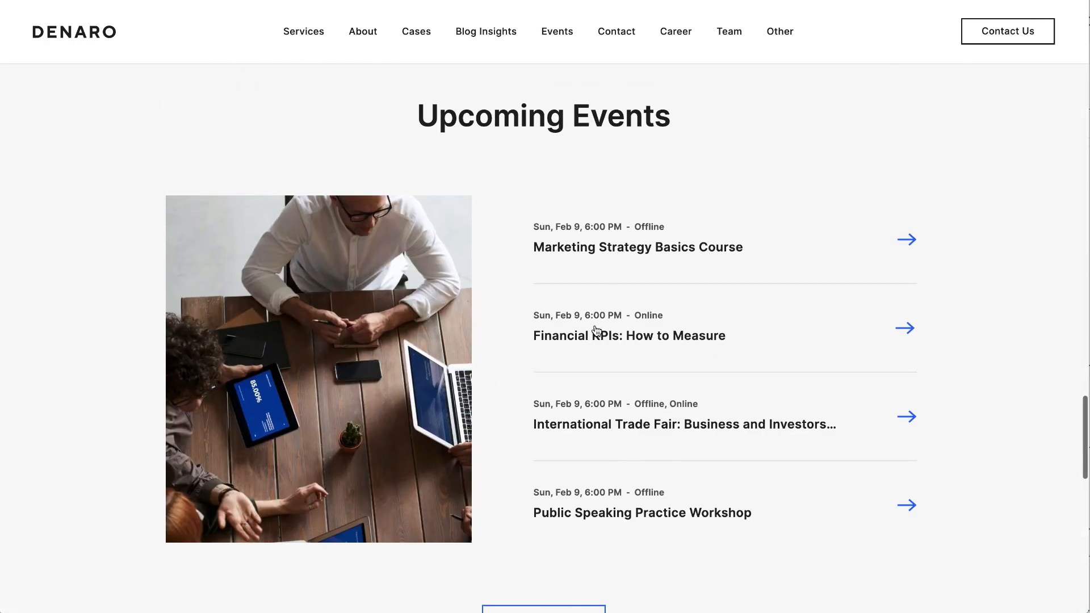
scroll(595, 329, "up", 8)
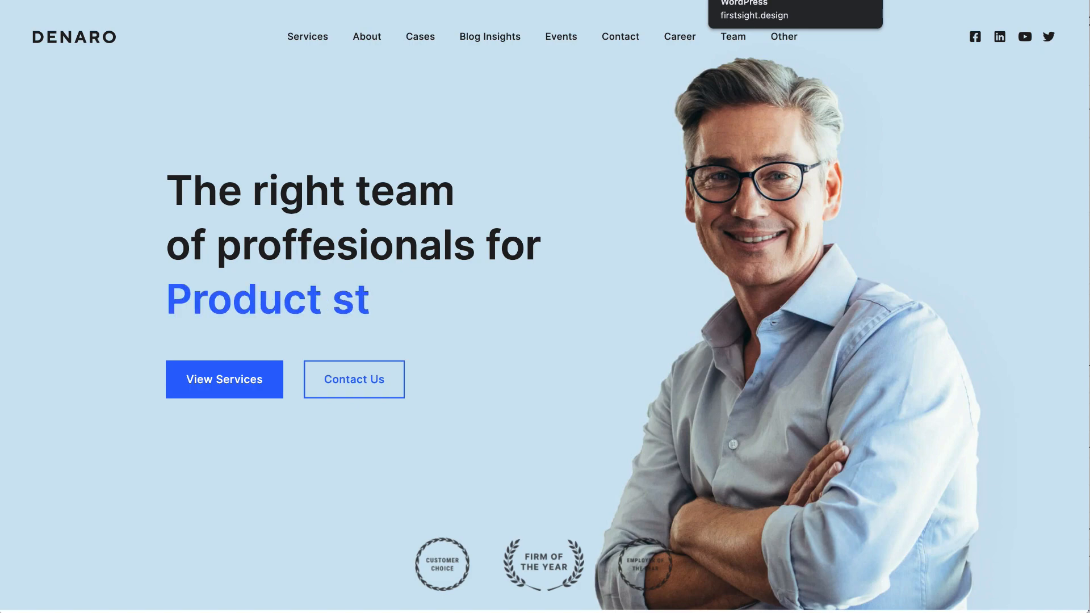
Step: Return from the demo preview to the Demo Install page and import the Multipurpose demo without the optional recommended plugins
left_click(756, 1)
scroll(651, 391, "down", 10)
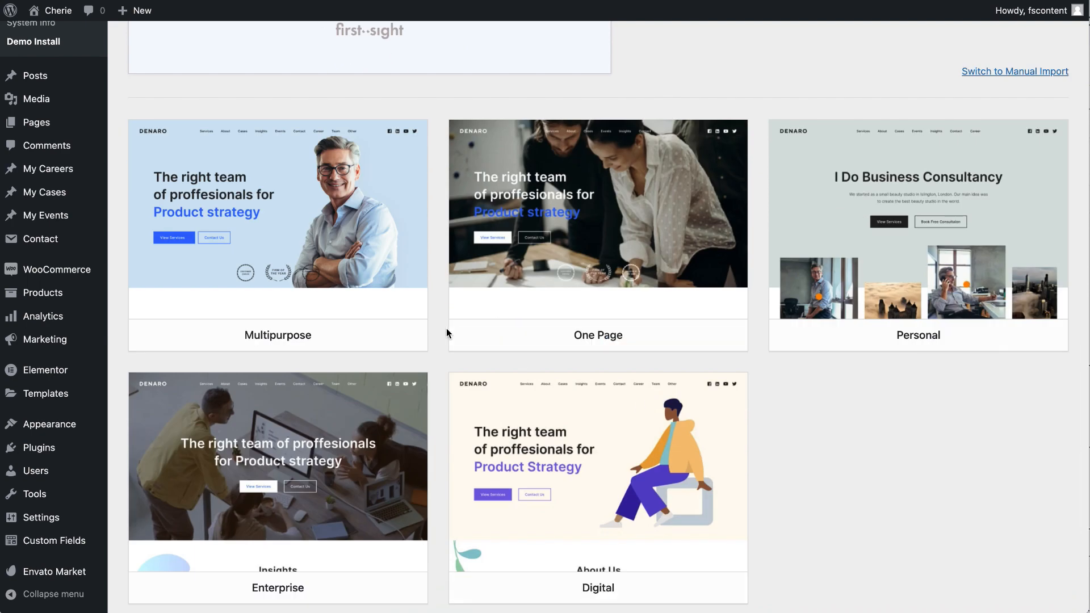
scroll(447, 330, "down", 1)
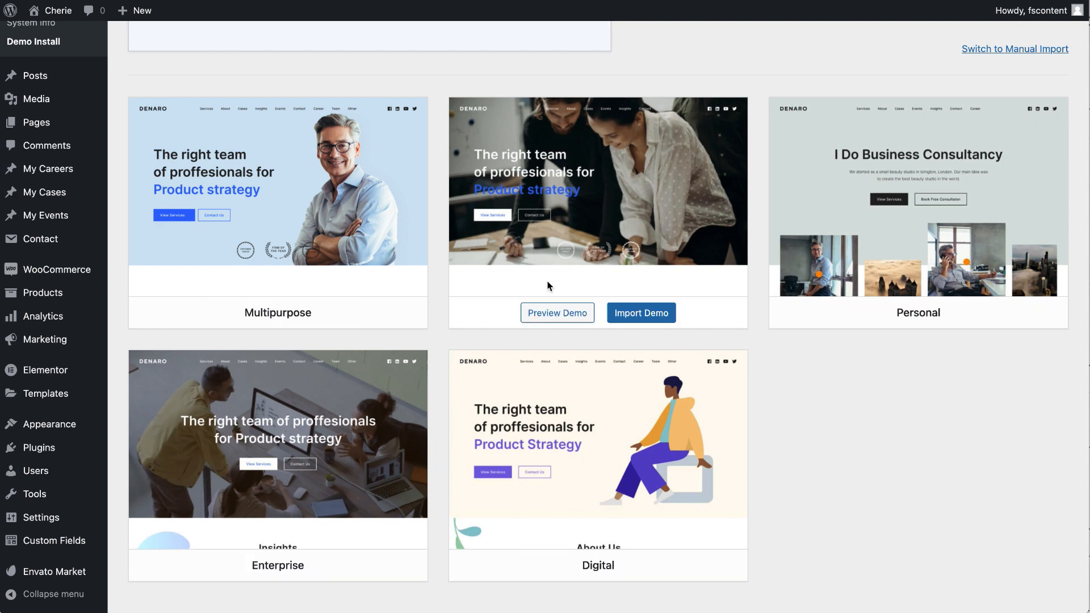
mouse_move(519, 457)
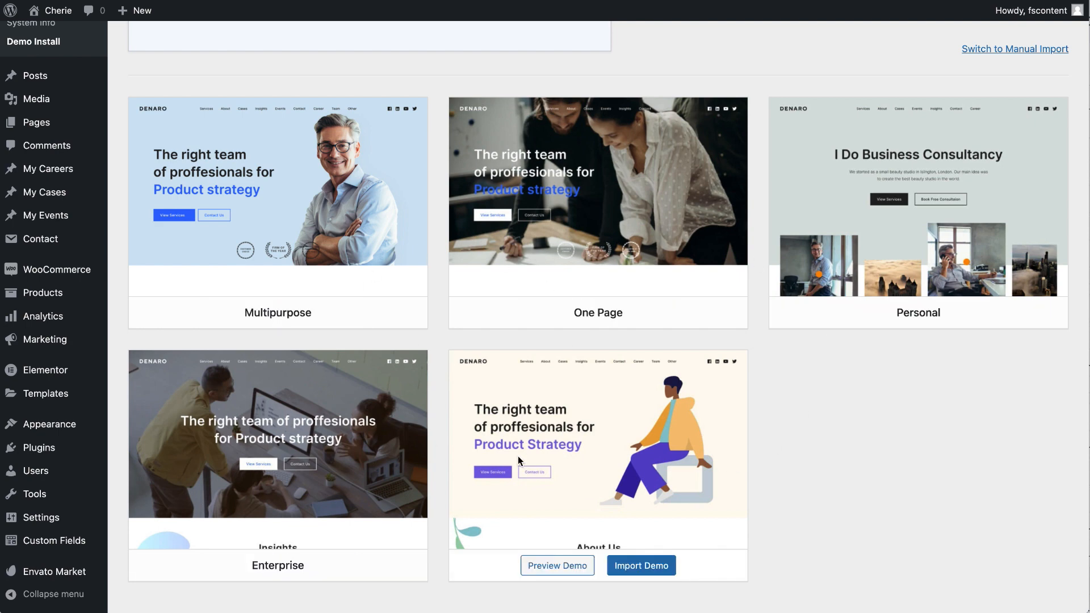
mouse_move(333, 229)
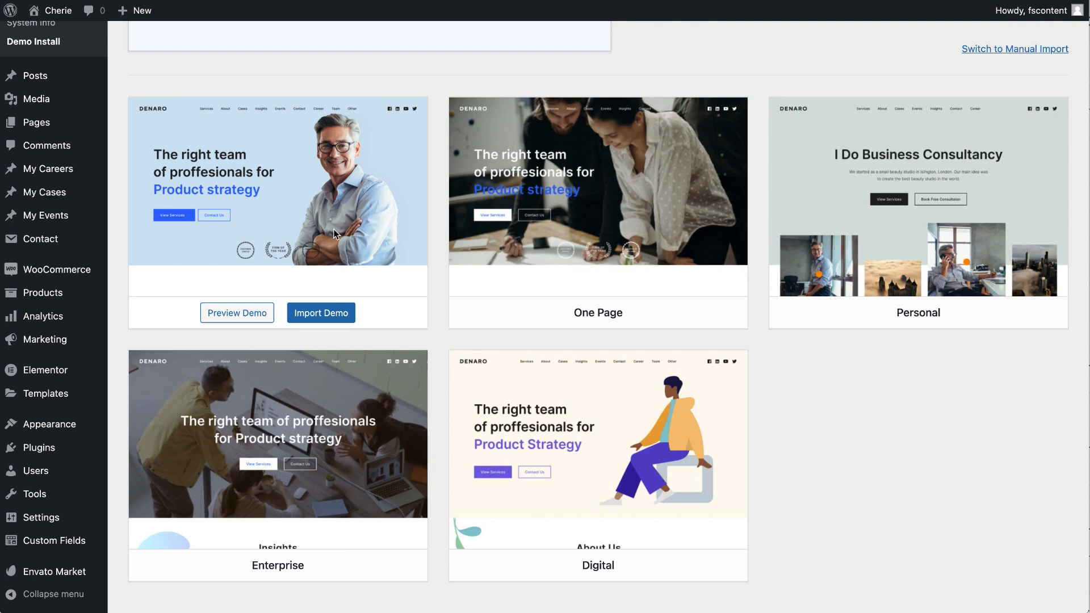
left_click(340, 321)
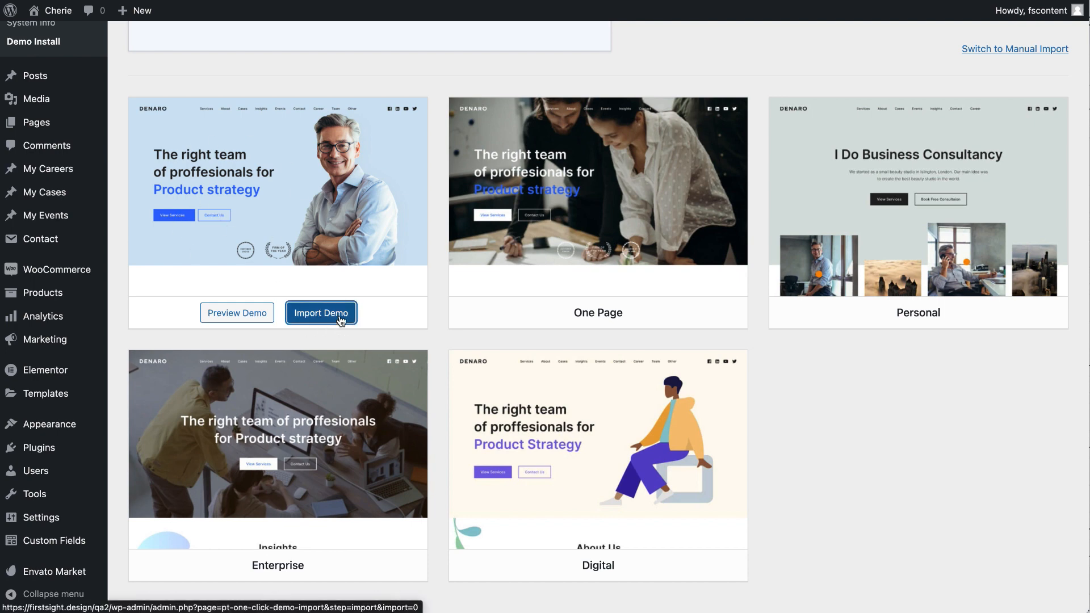
scroll(661, 469, "down", 3)
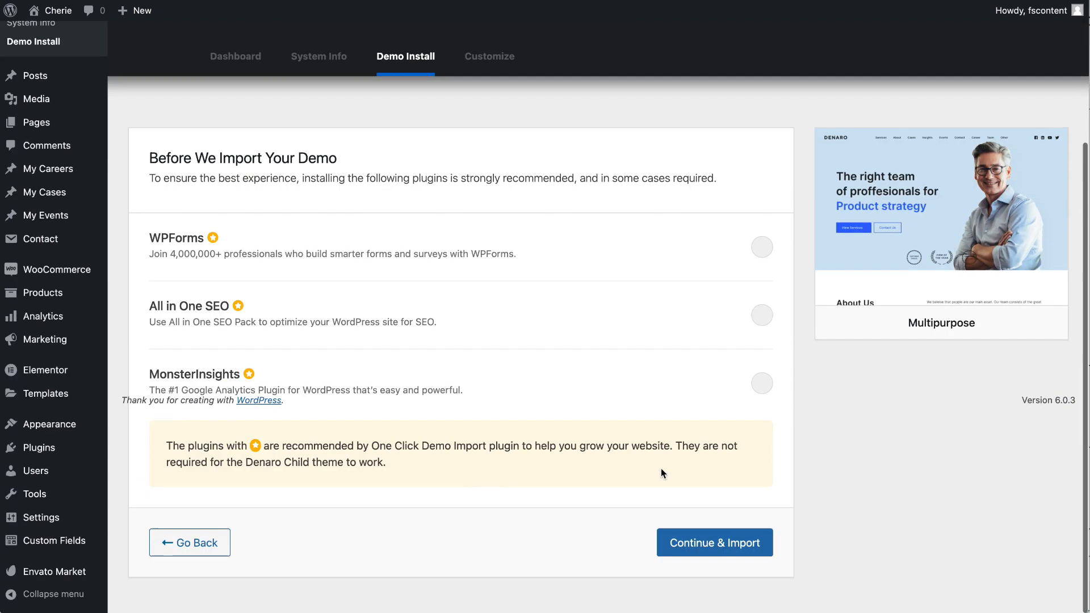
left_click(717, 560)
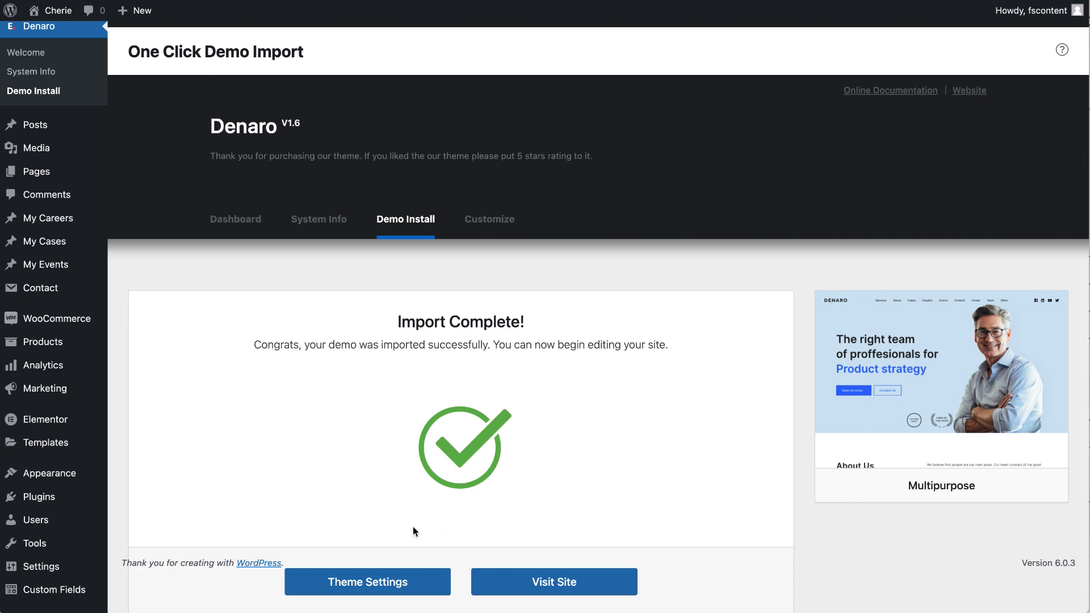
Step: Visit the newly imported site and examine its home page from the hero down to the footer, rechecking the hero and Case Studies
left_click(573, 591)
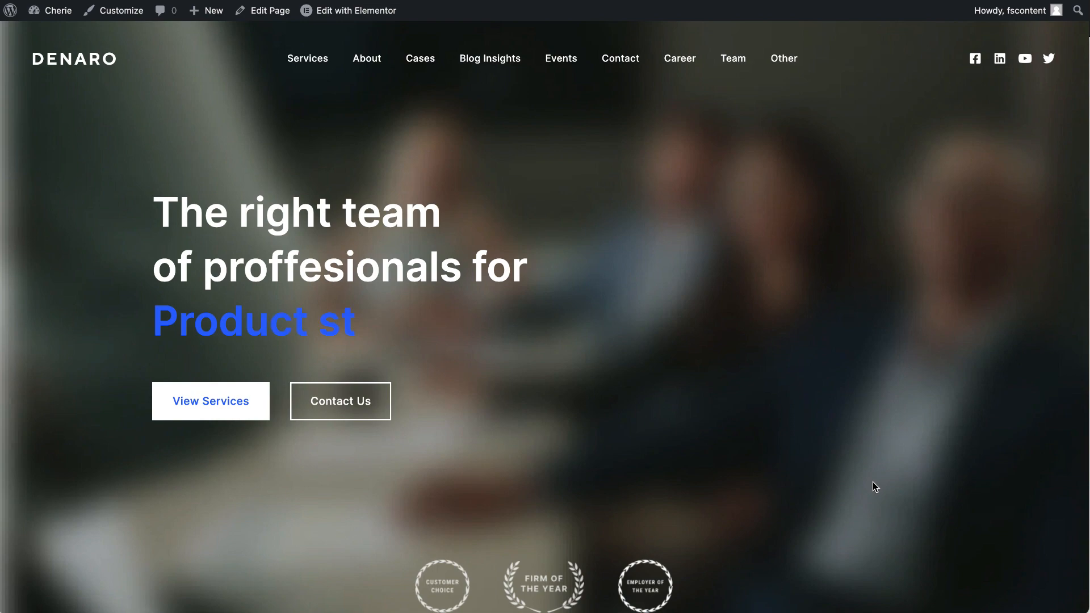
scroll(878, 460, "down", 15)
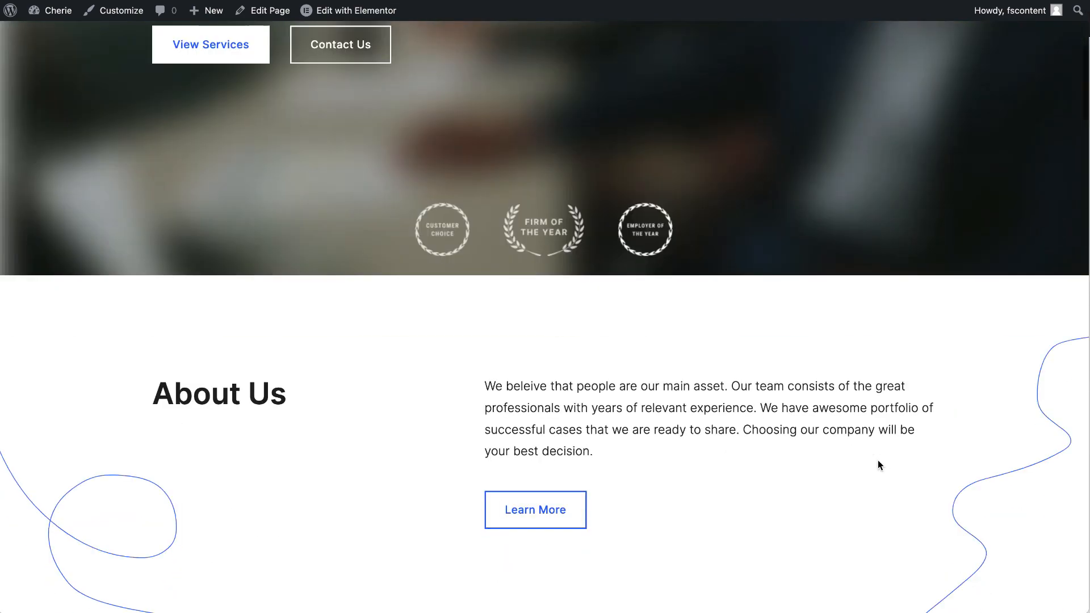
scroll(878, 466, "down", 7)
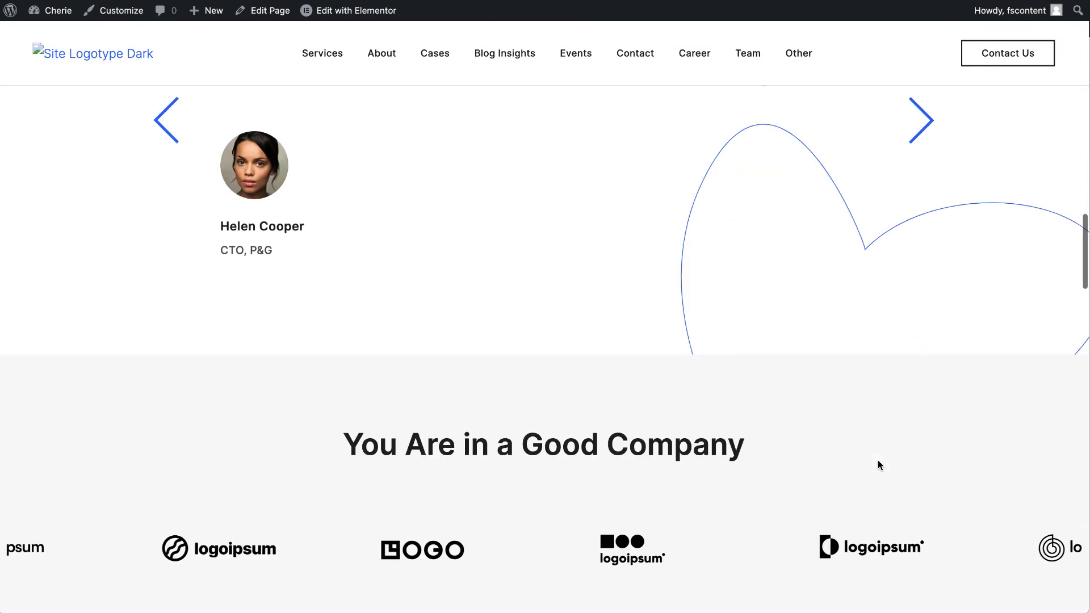
scroll(879, 465, "down", 8)
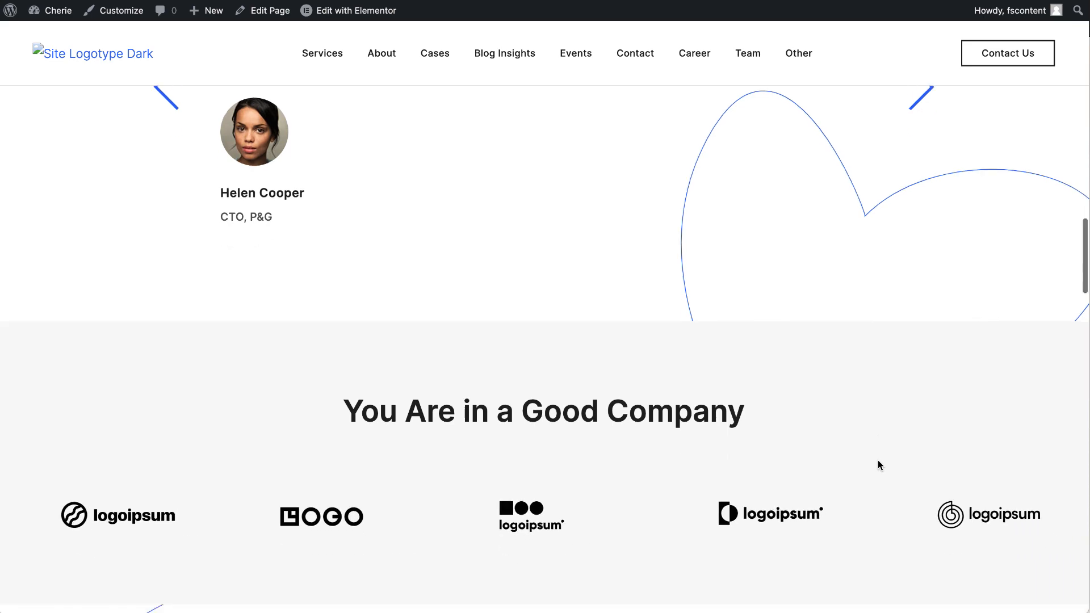
scroll(878, 464, "down", 10)
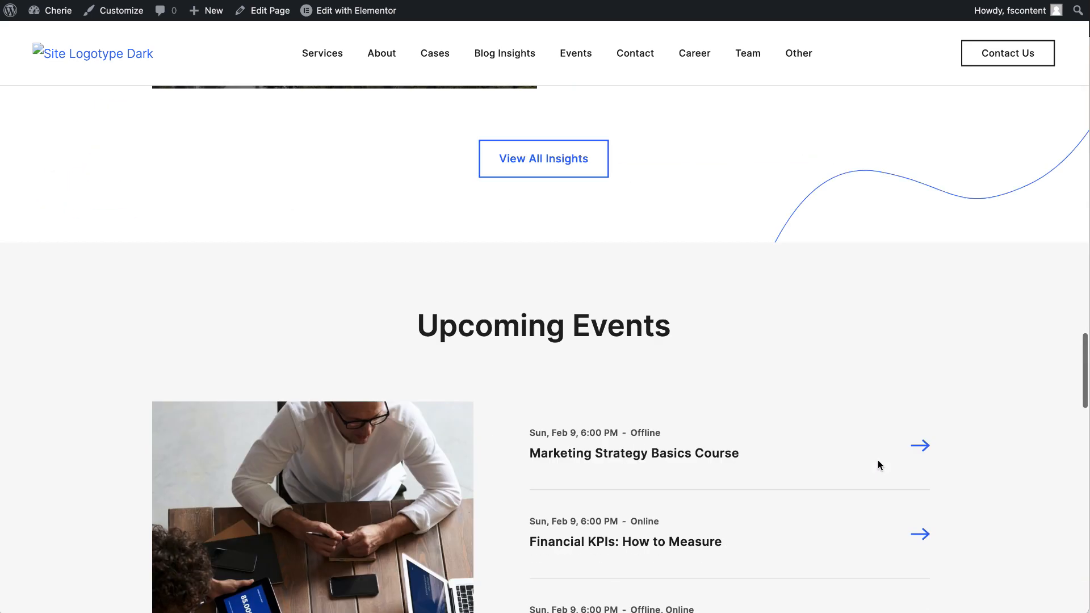
scroll(878, 464, "down", 10)
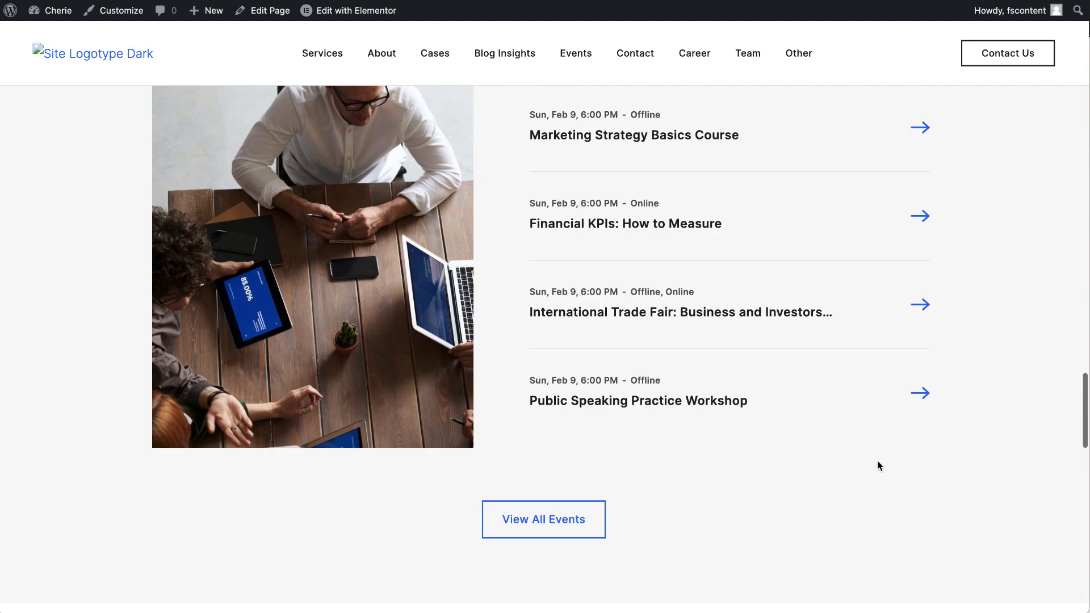
scroll(877, 461, "down", 5)
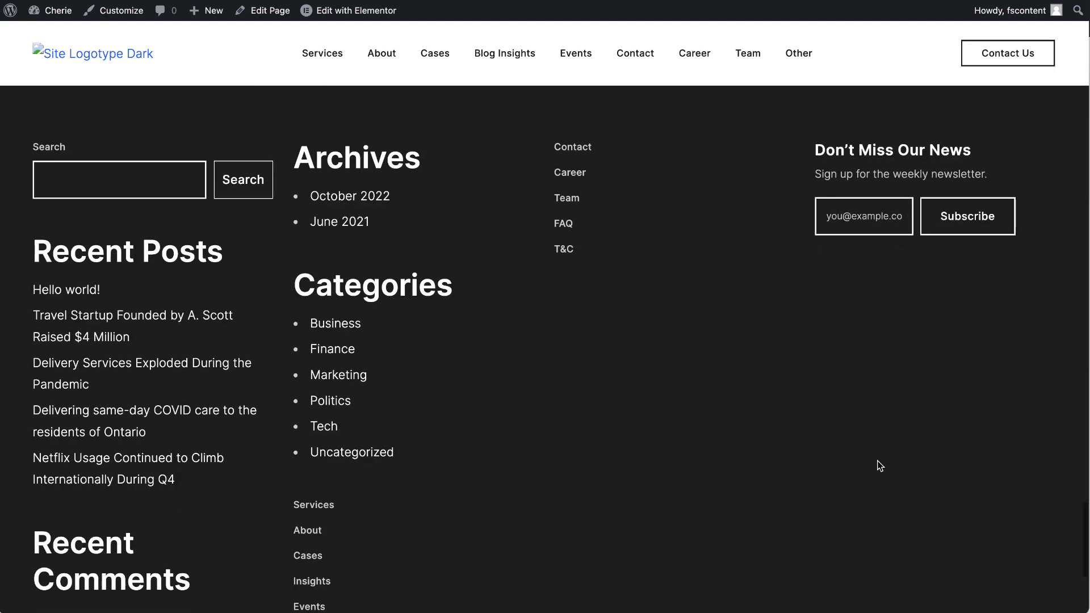
scroll(878, 461, "up", 15)
scroll(878, 465, "up", 20)
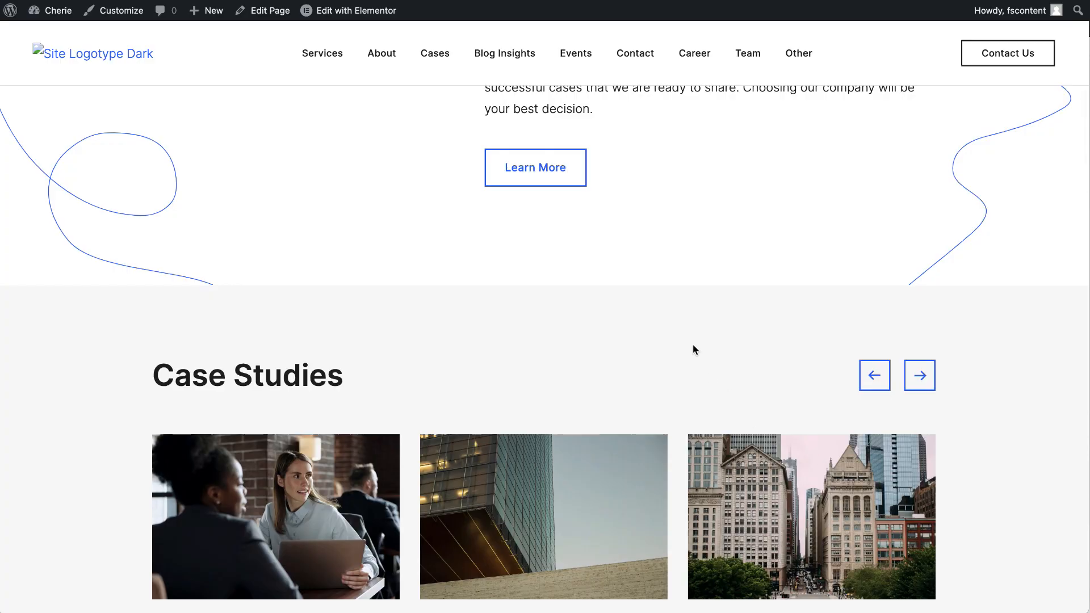
scroll(692, 346, "up", 10)
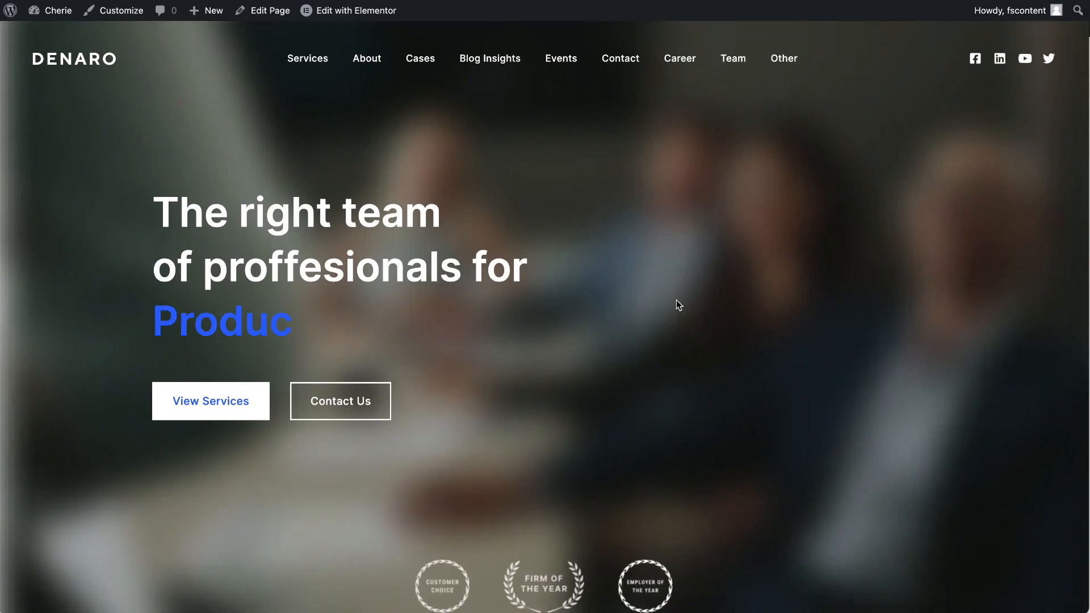
scroll(676, 300, "down", 10)
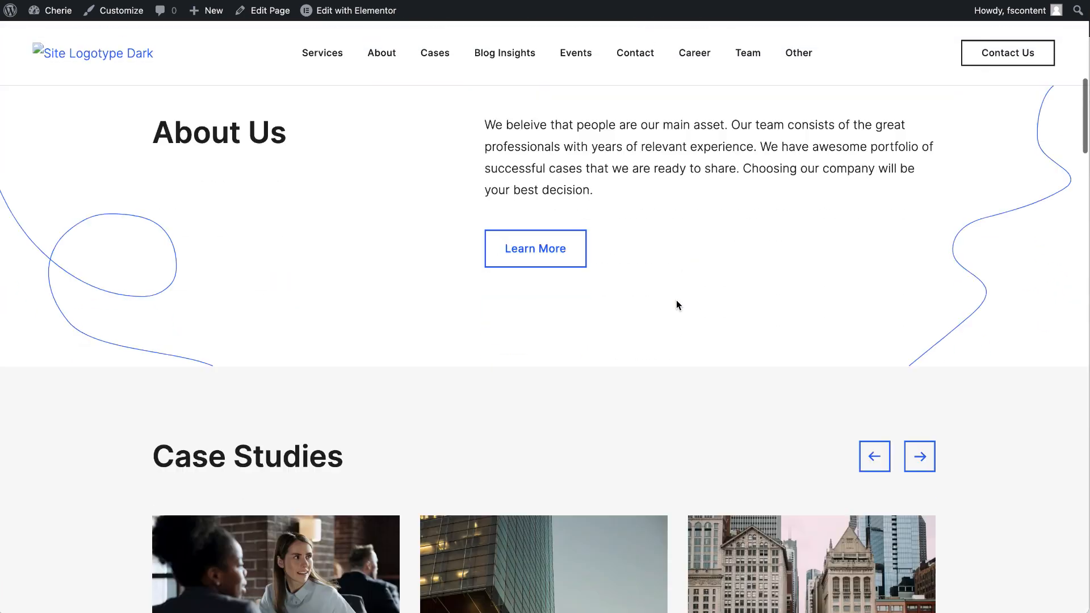
scroll(452, 345, "up", 10)
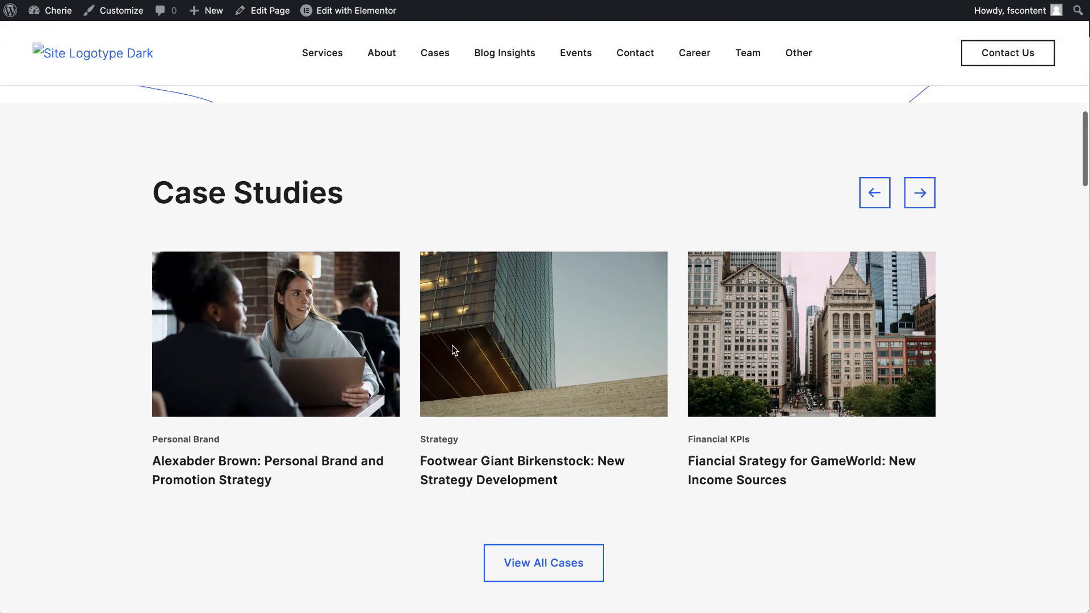
scroll(452, 345, "down", 5)
scroll(452, 347, "up", 5)
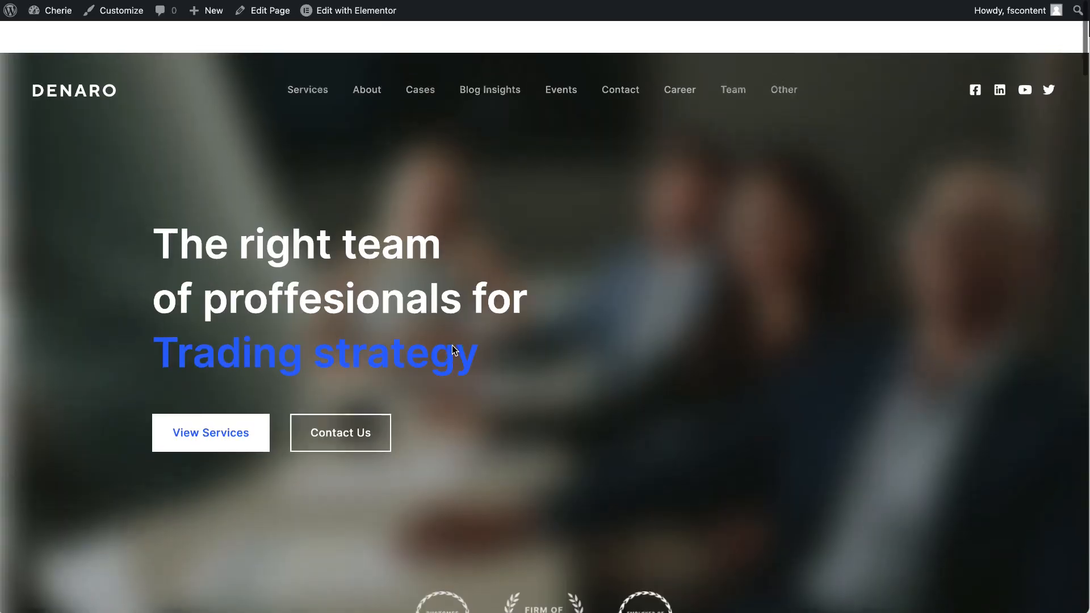
Step: Go to the WordPress dashboard, open Elementor's settings and review the list of experiments and their activation states
left_click(63, 18)
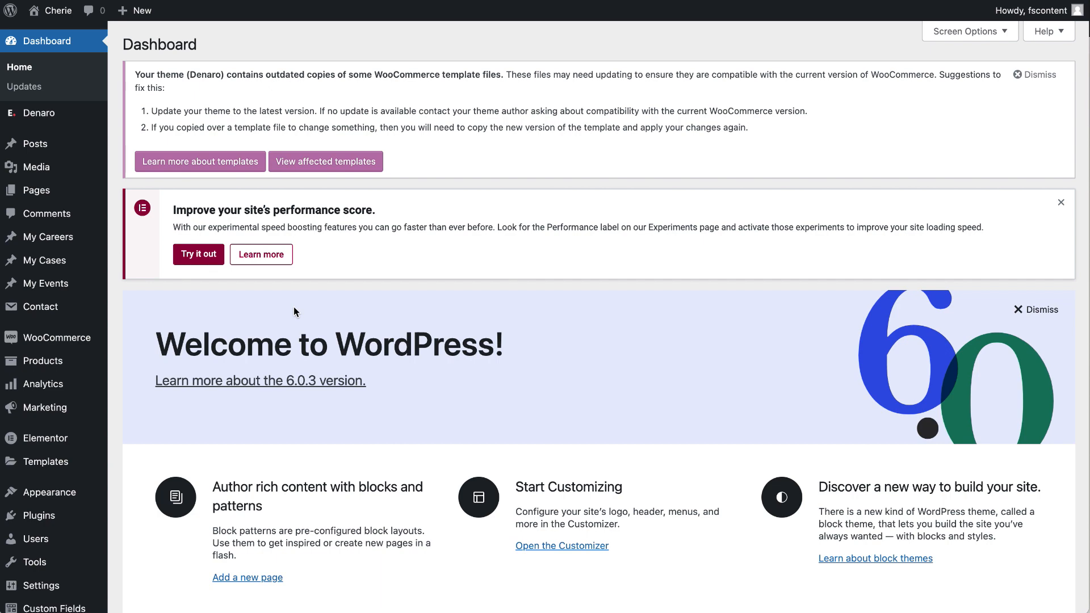
scroll(97, 520, "down", 3)
mouse_move(59, 435)
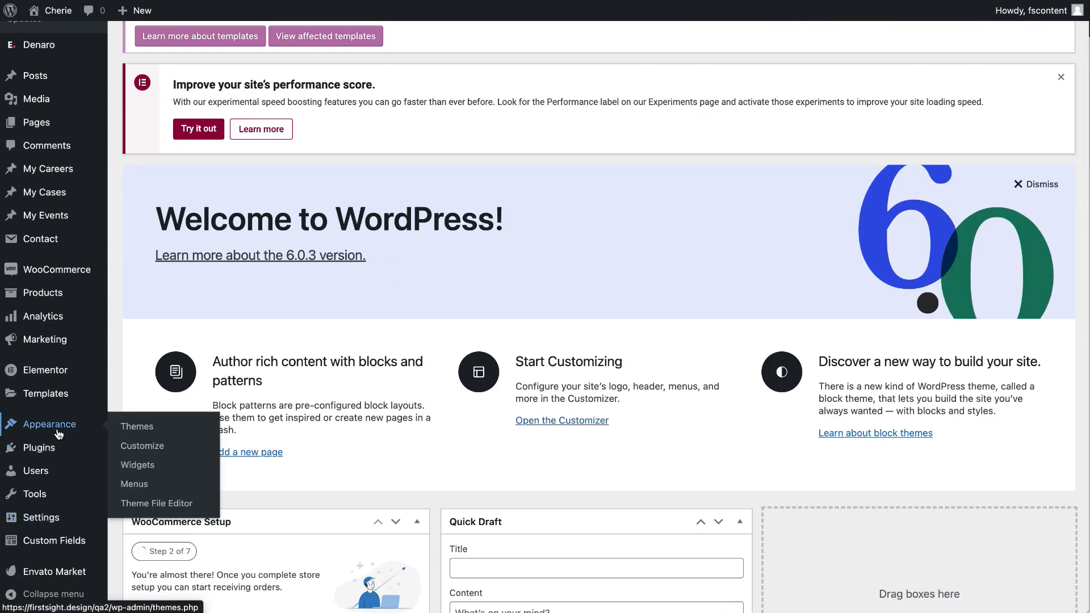
mouse_move(48, 378)
left_click(52, 378)
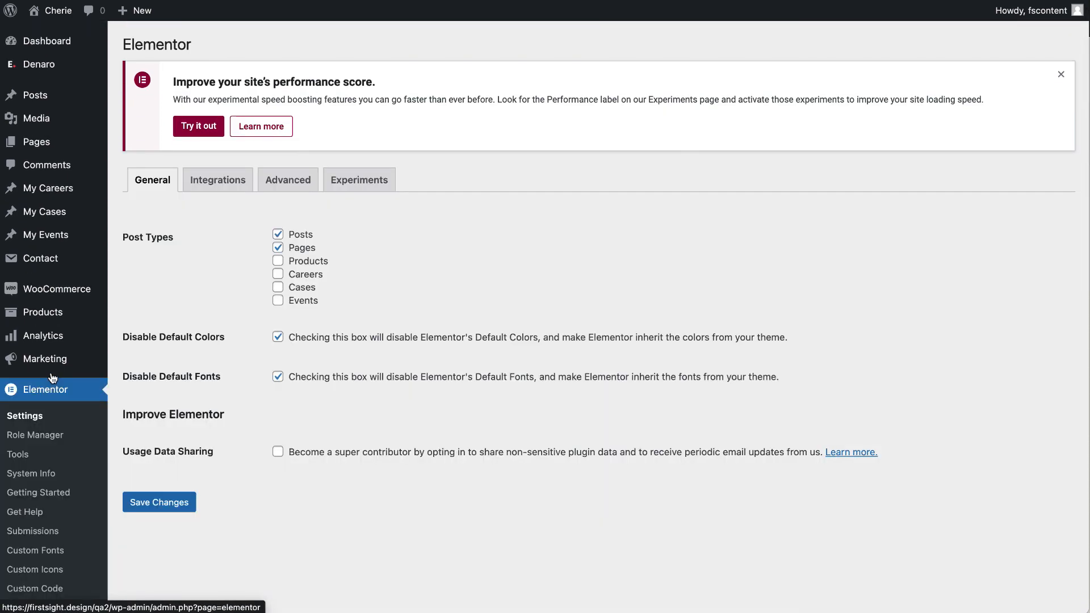
left_click(372, 182)
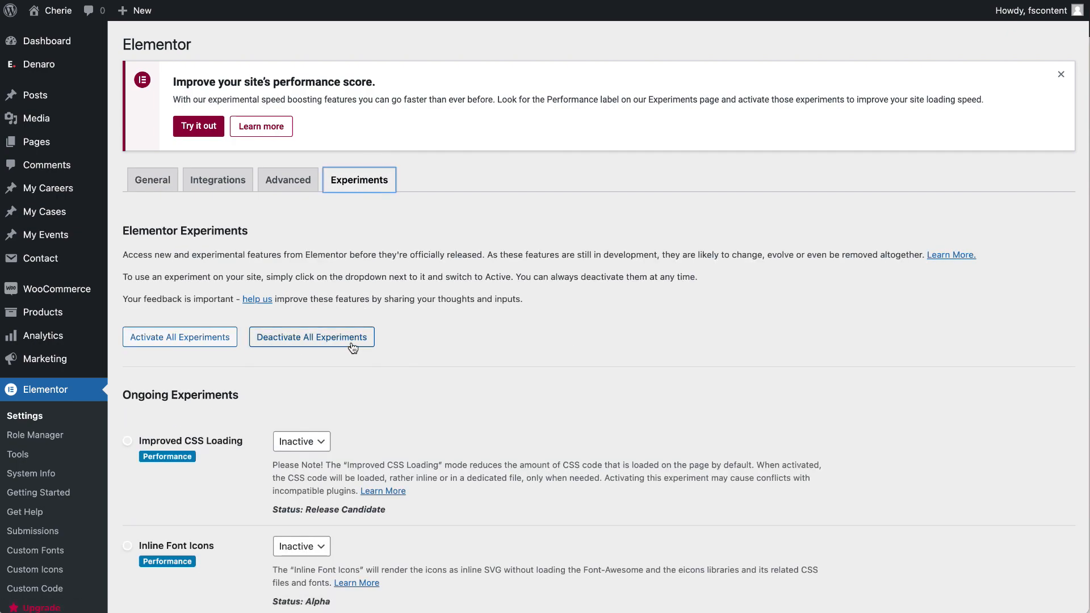
scroll(352, 348, "down", 15)
scroll(374, 275, "up", 1)
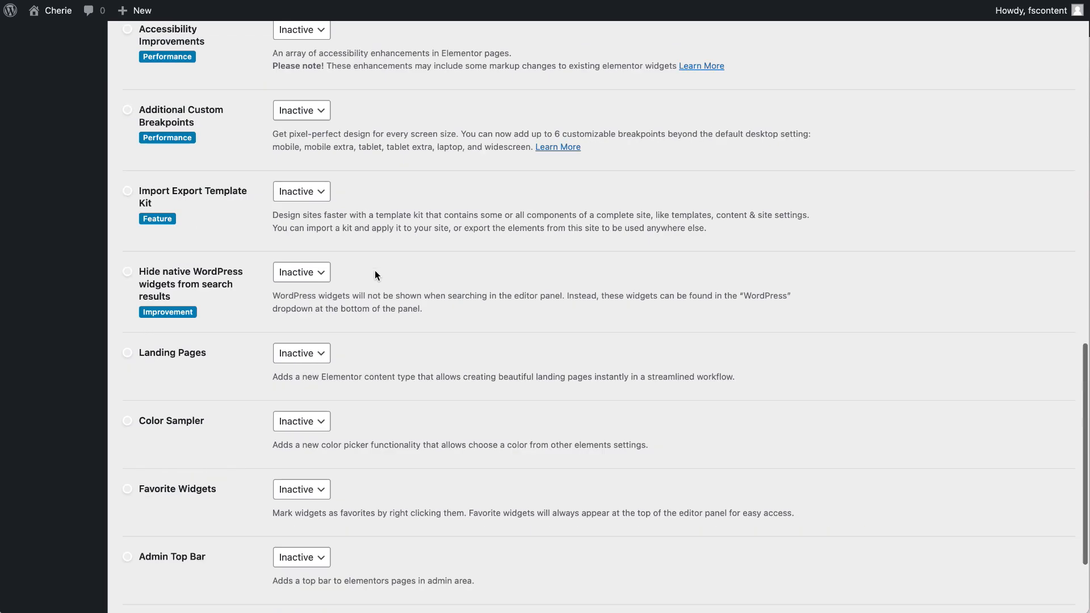
scroll(374, 271, "up", 15)
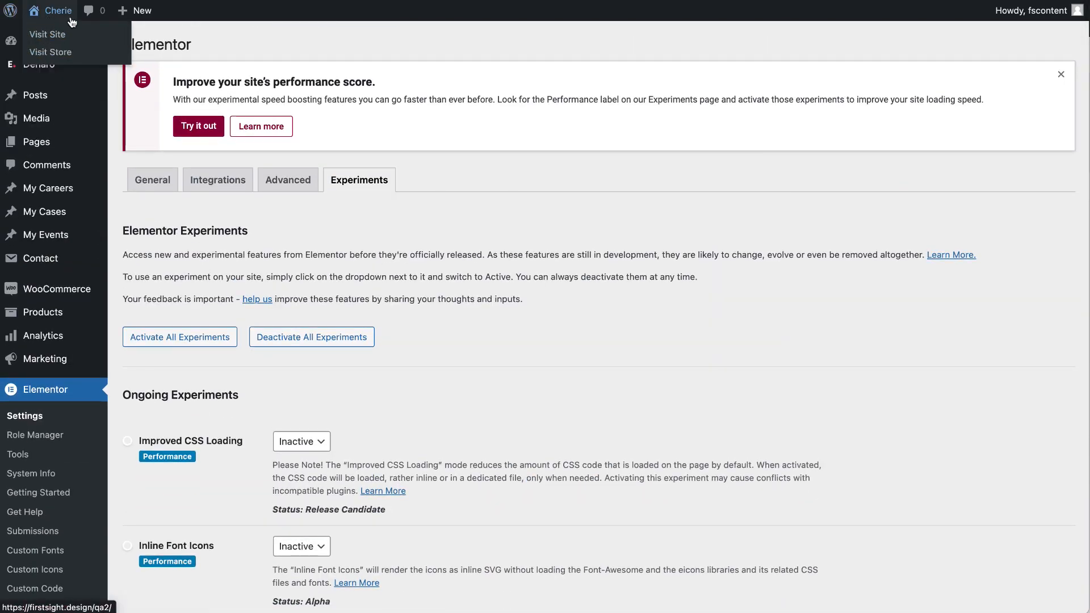
Step: Visit the site again and inspect the home page sections, the scrolled header's logo and the Events submenu
left_click(48, 19)
scroll(411, 398, "down", 10)
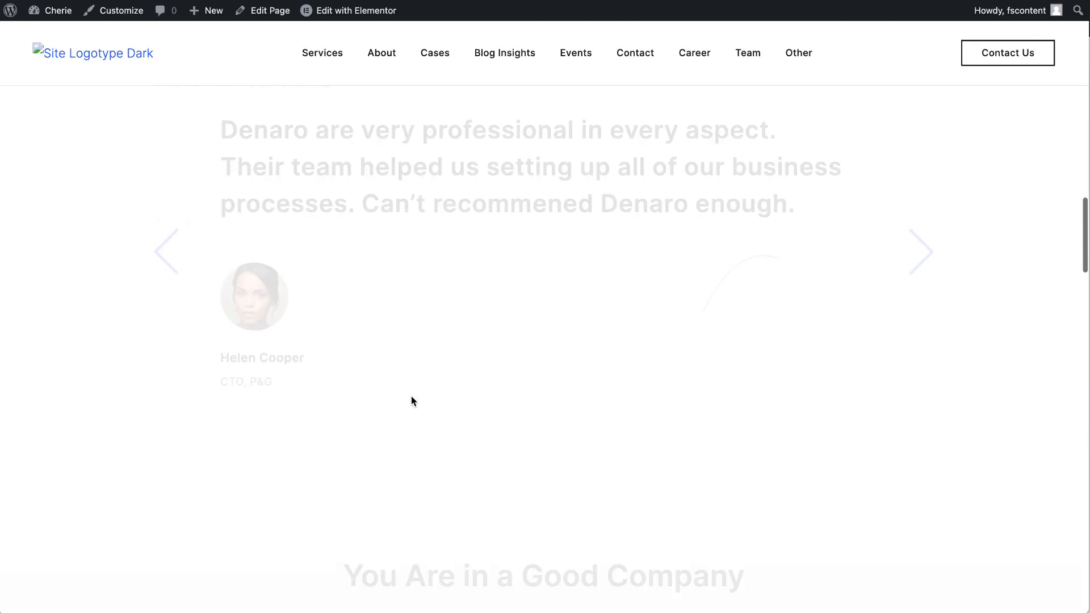
scroll(411, 397, "down", 6)
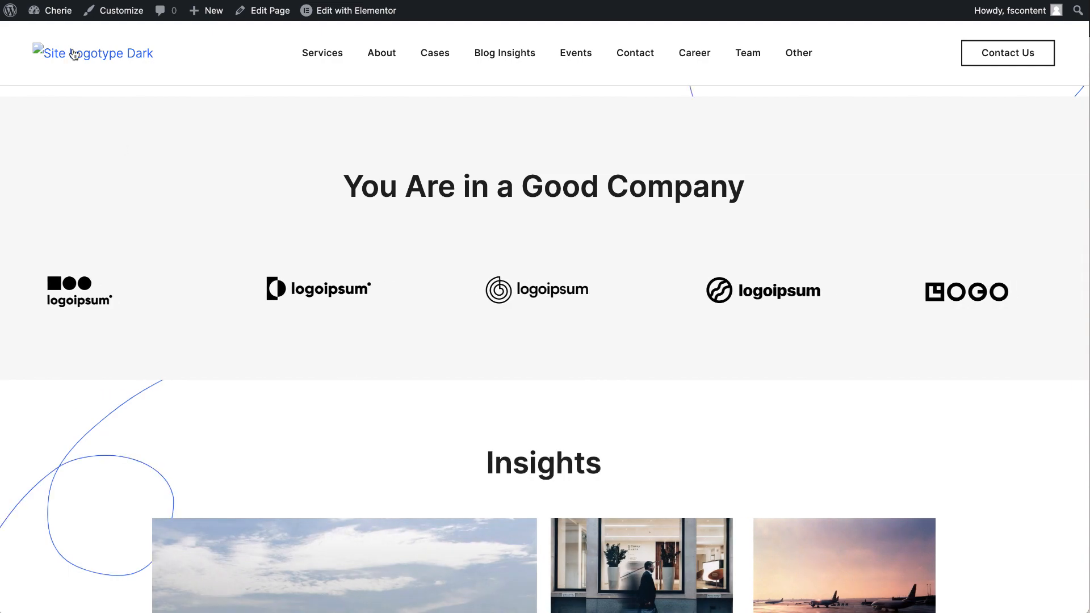
scroll(221, 169, "up", 8)
scroll(221, 165, "up", 6)
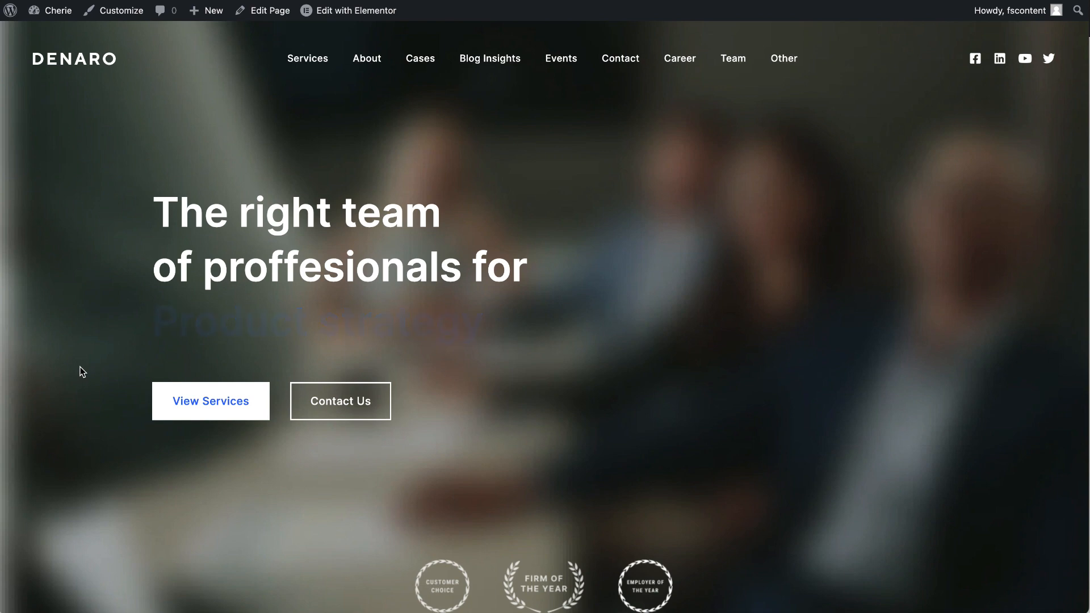
scroll(81, 372, "down", 7)
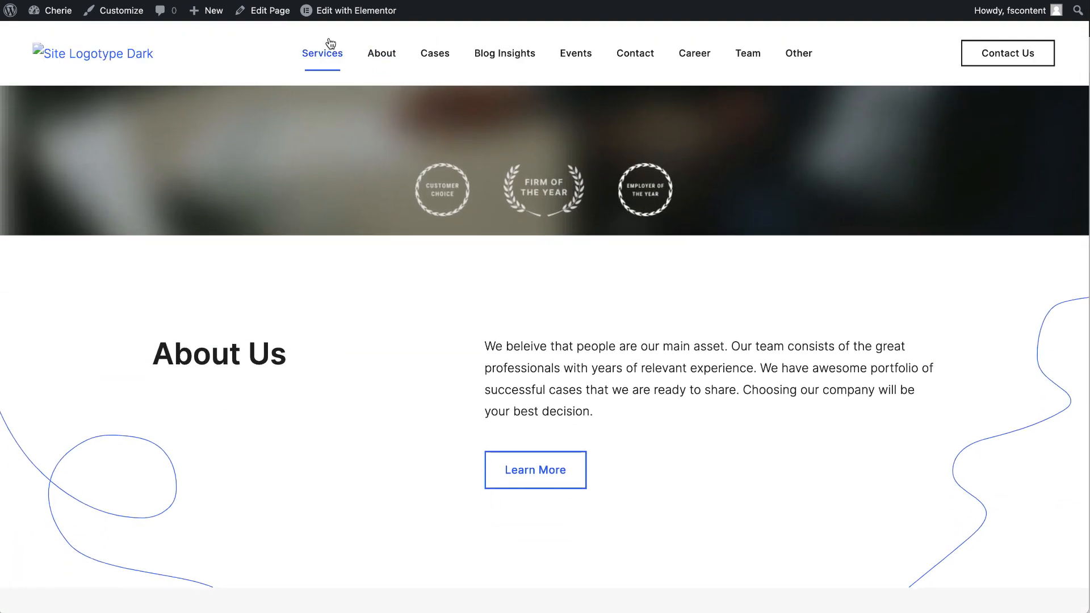
mouse_move(594, 64)
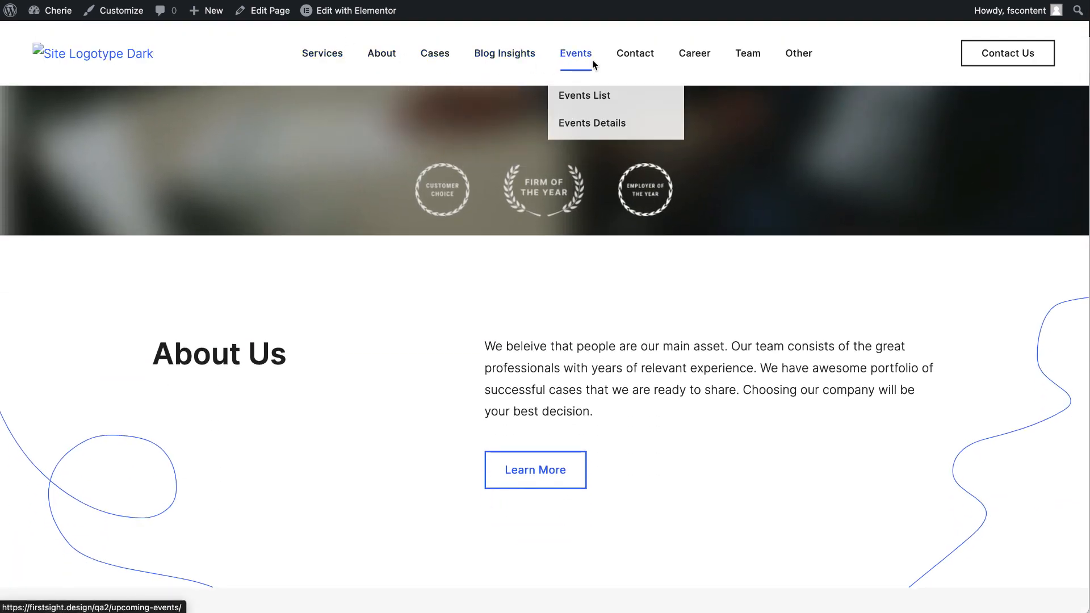
scroll(649, 332, "up", 7)
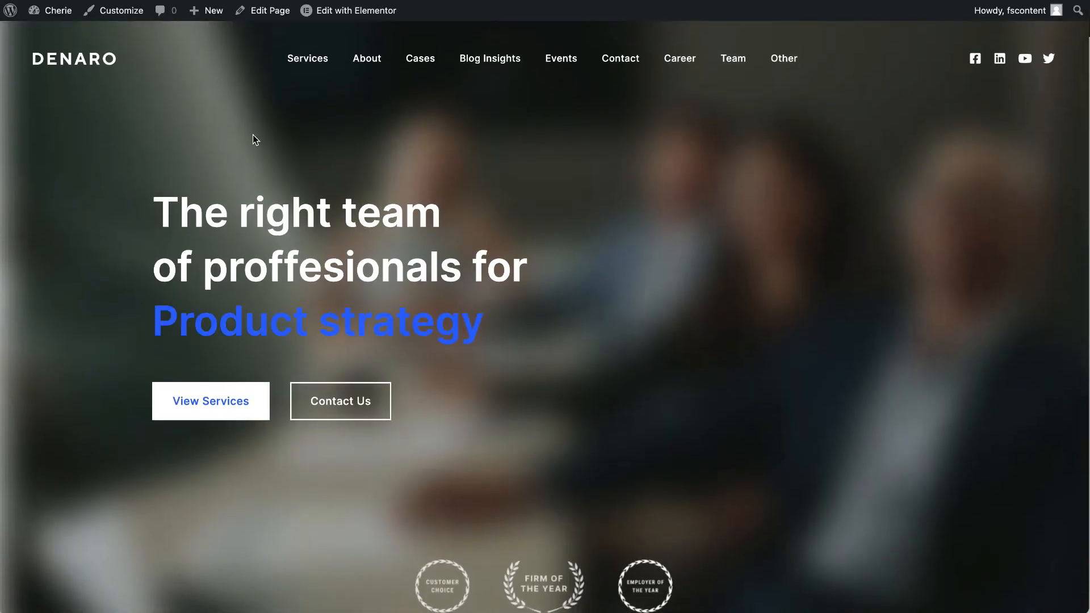
Step: Open the home page in the theme Customizer and look over its preview from the hero to Case Studies
left_click(134, 16)
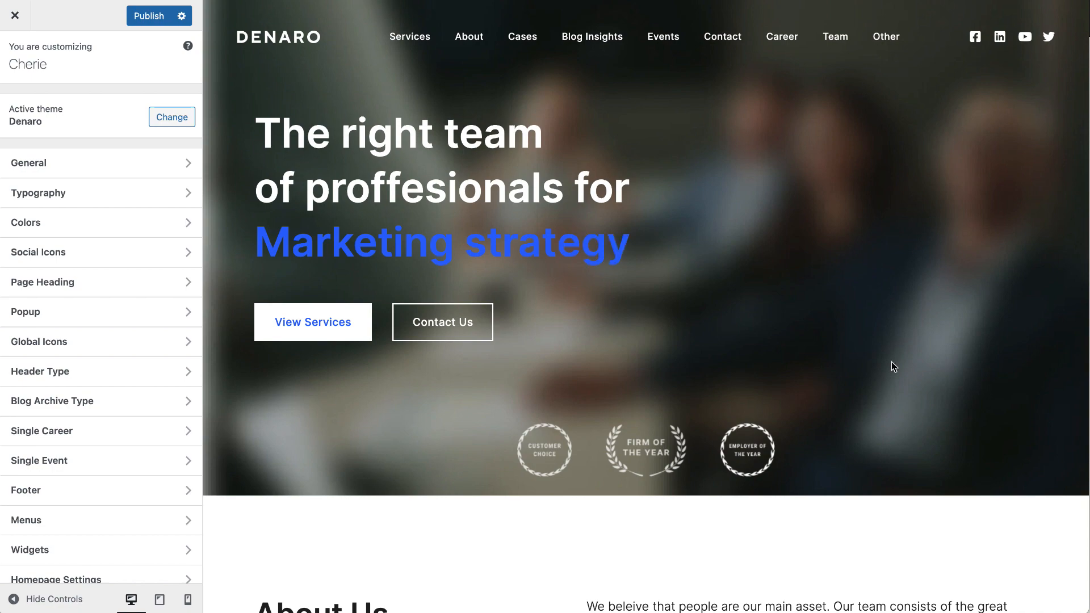
scroll(891, 363, "down", 5)
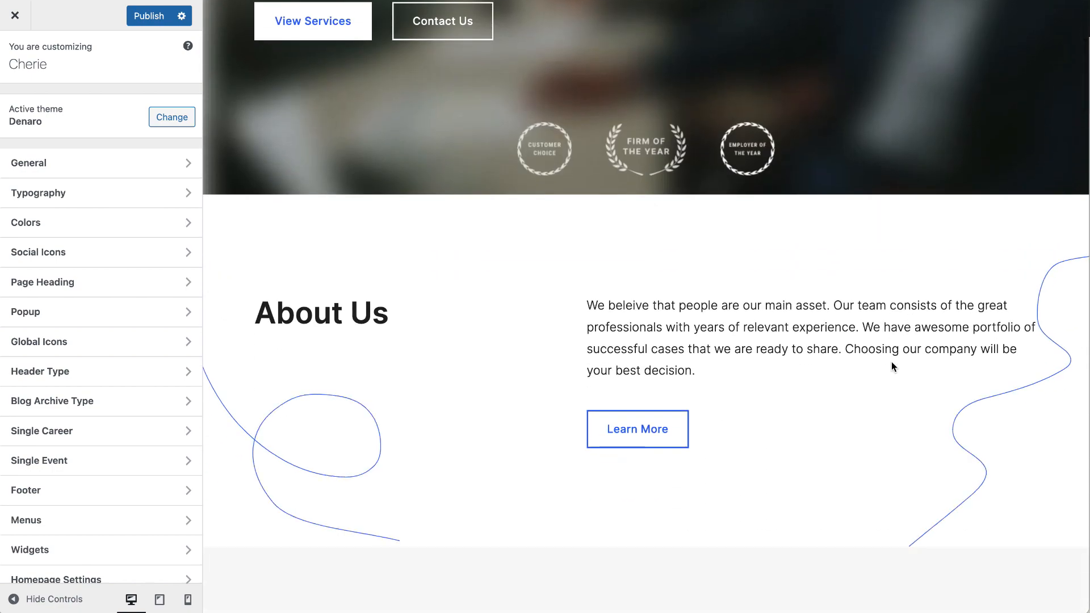
scroll(892, 364, "down", 5)
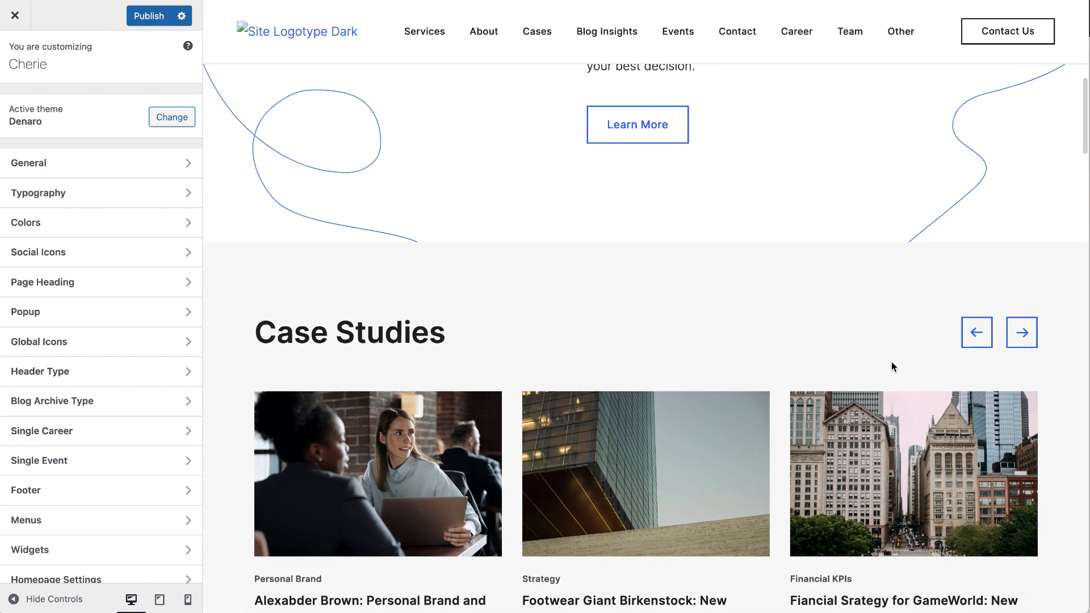
scroll(891, 363, "up", 3)
scroll(892, 366, "up", 7)
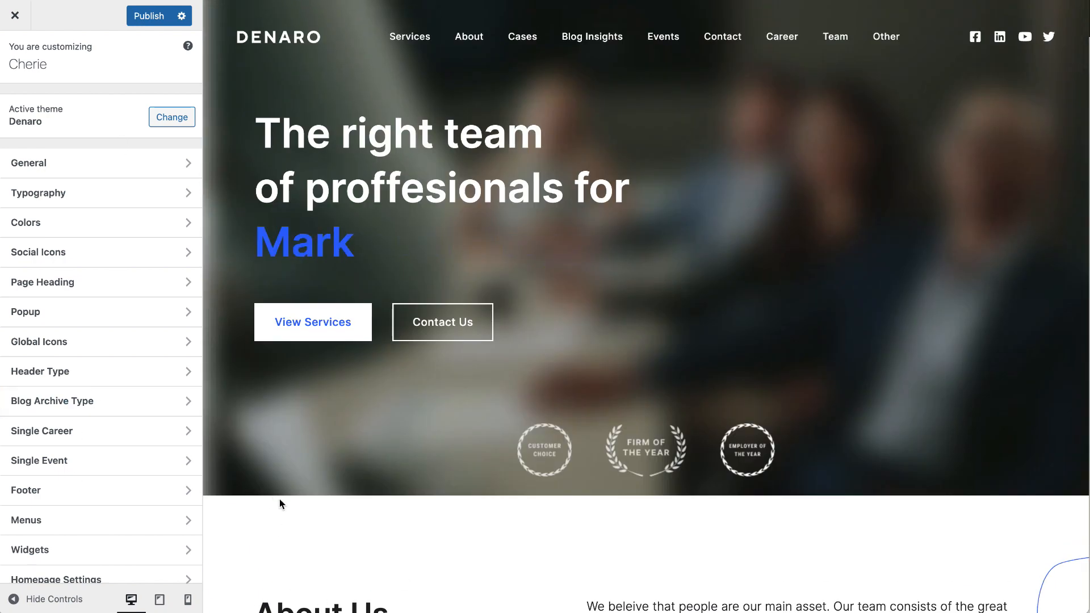
Step: In the General settings, set Site Logo Dark to the black DENARO logo, logo-black-1.svg, from the media library
left_click(91, 173)
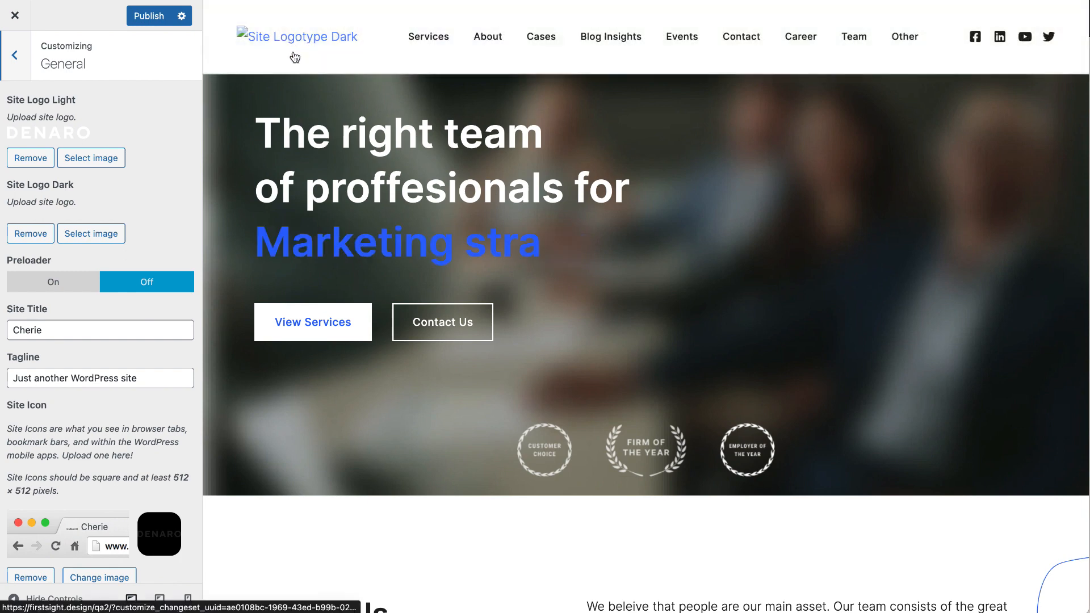
mouse_move(454, 72)
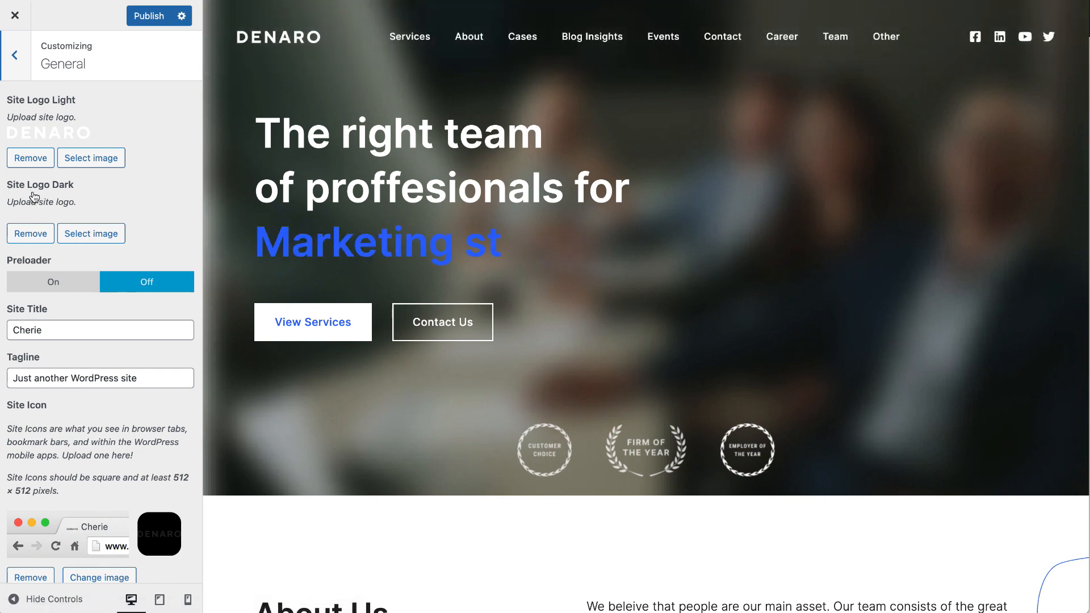
left_click(96, 237)
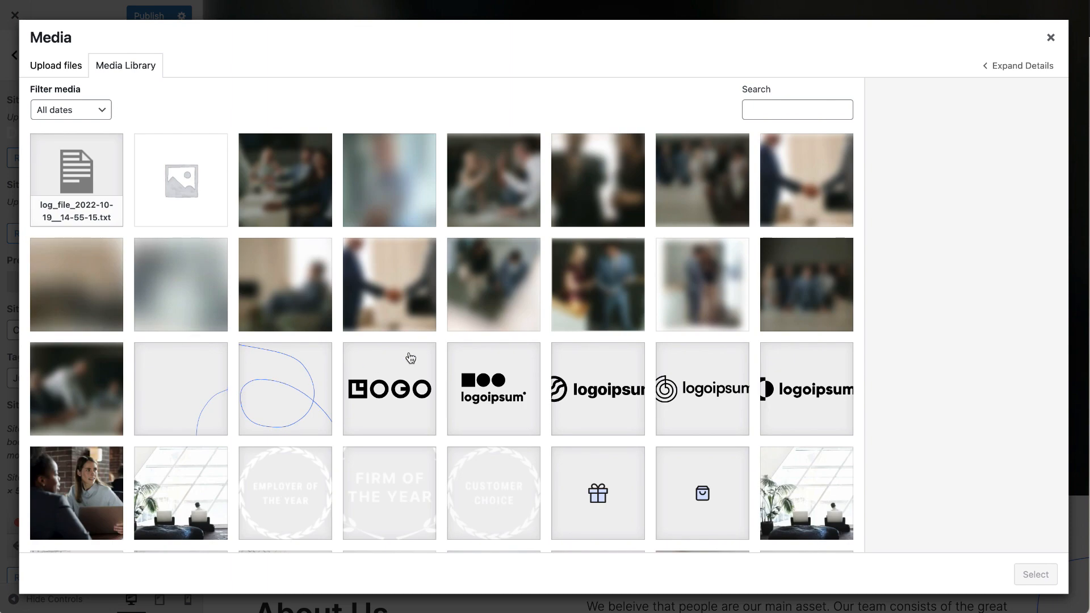
scroll(411, 358, "down", 12)
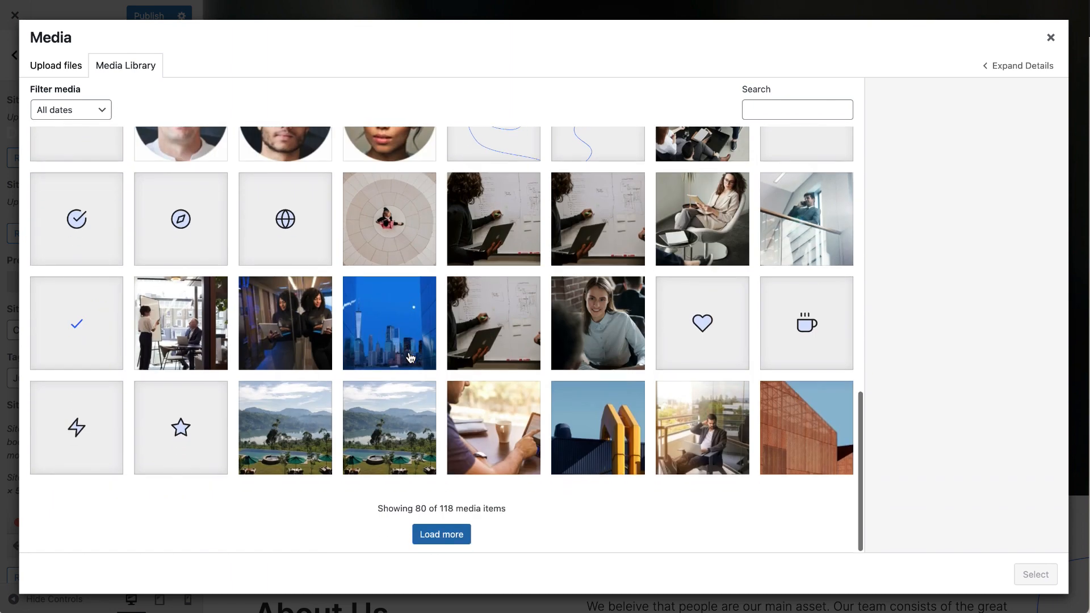
left_click(64, 71)
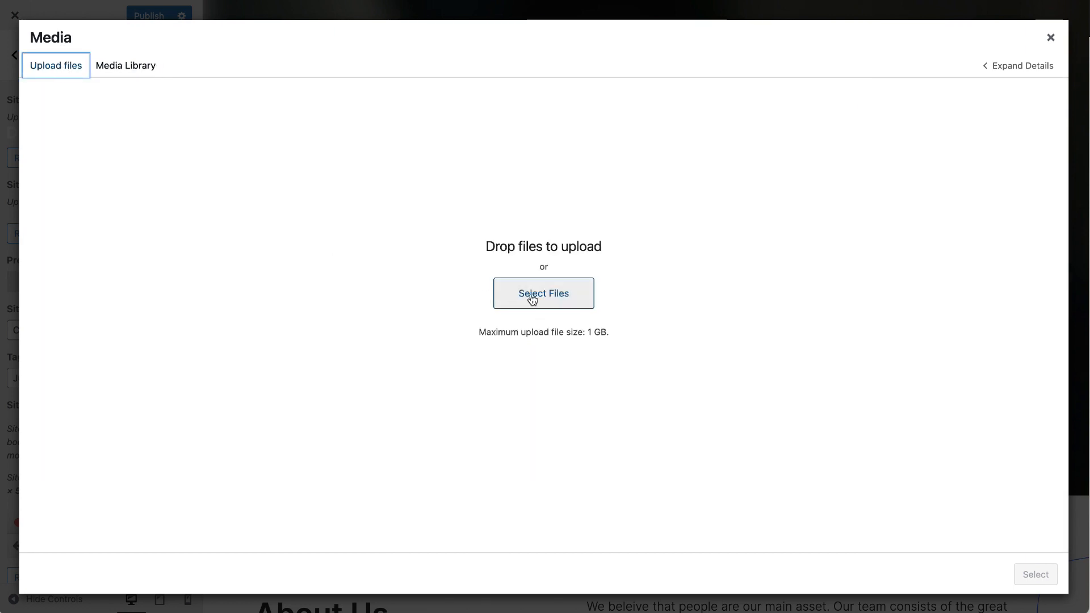
left_click(110, 68)
scroll(389, 410, "down", 6)
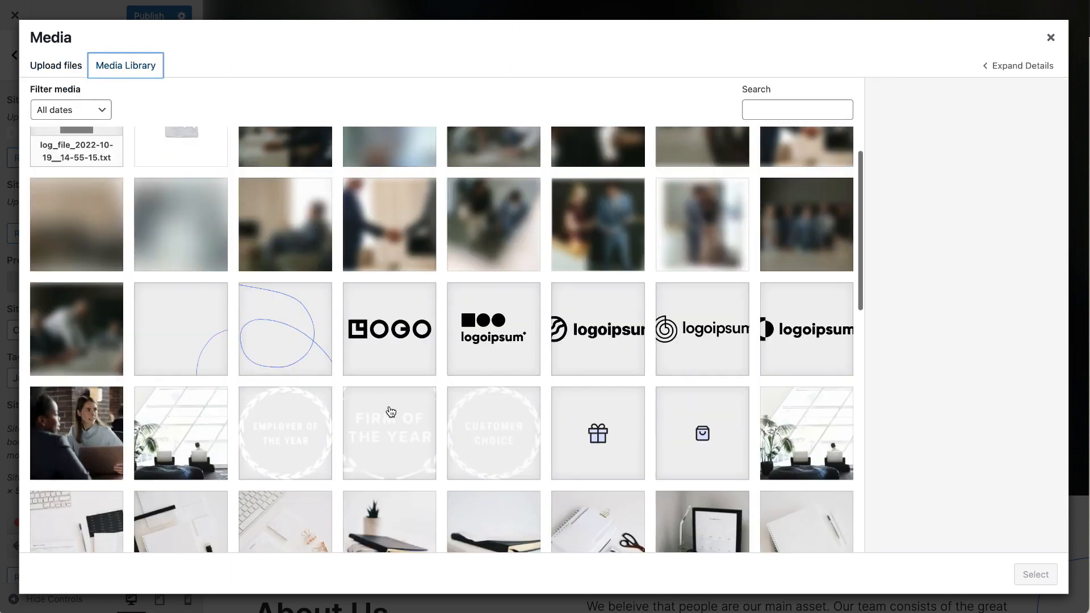
scroll(389, 410, "down", 5)
left_click(442, 534)
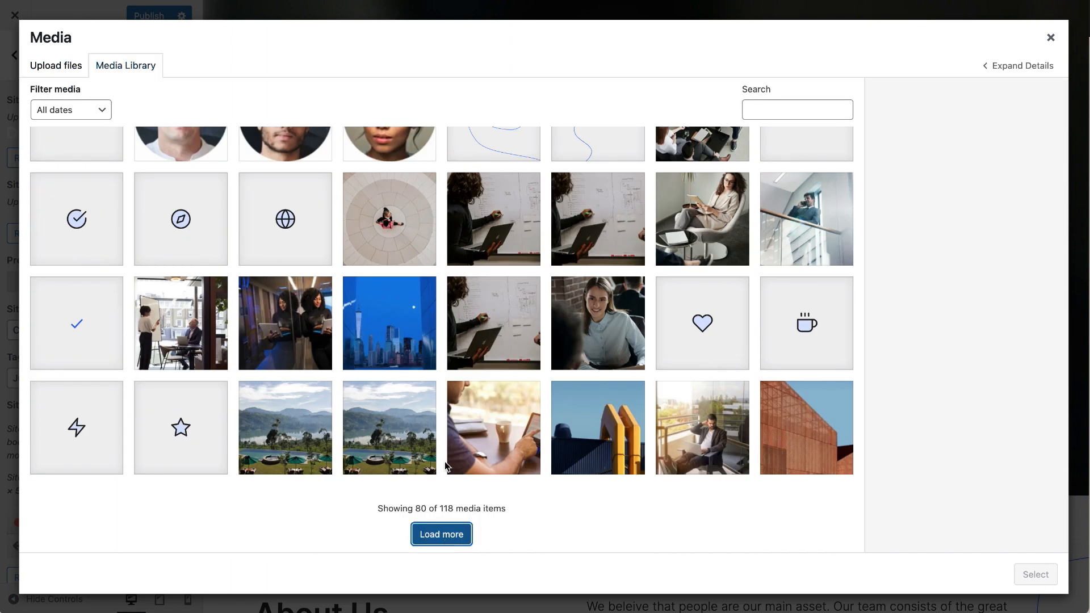
scroll(466, 349, "down", 5)
left_click(78, 433)
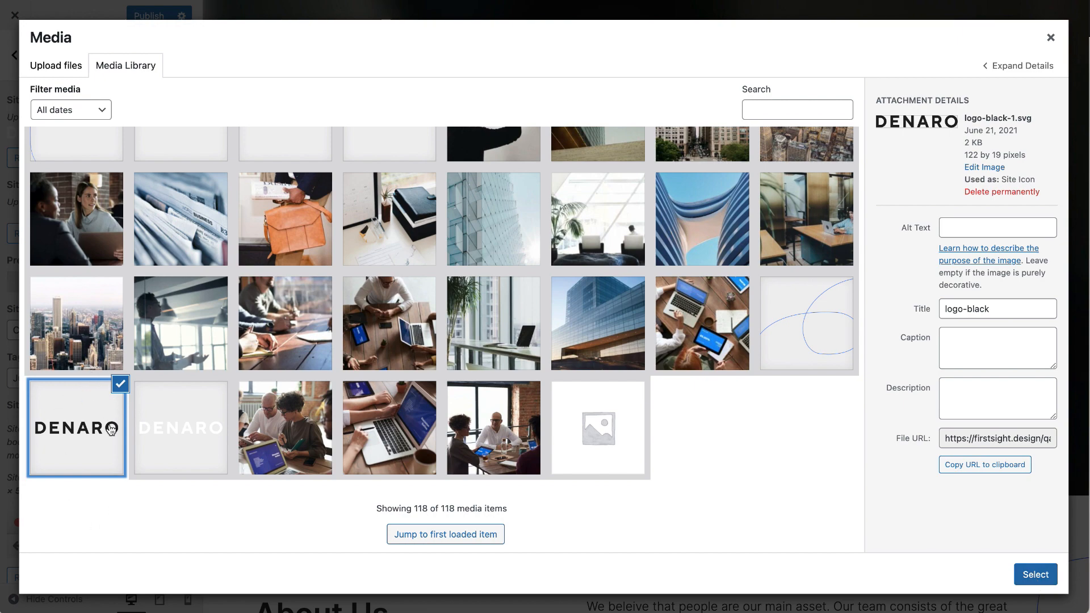
left_click(1045, 576)
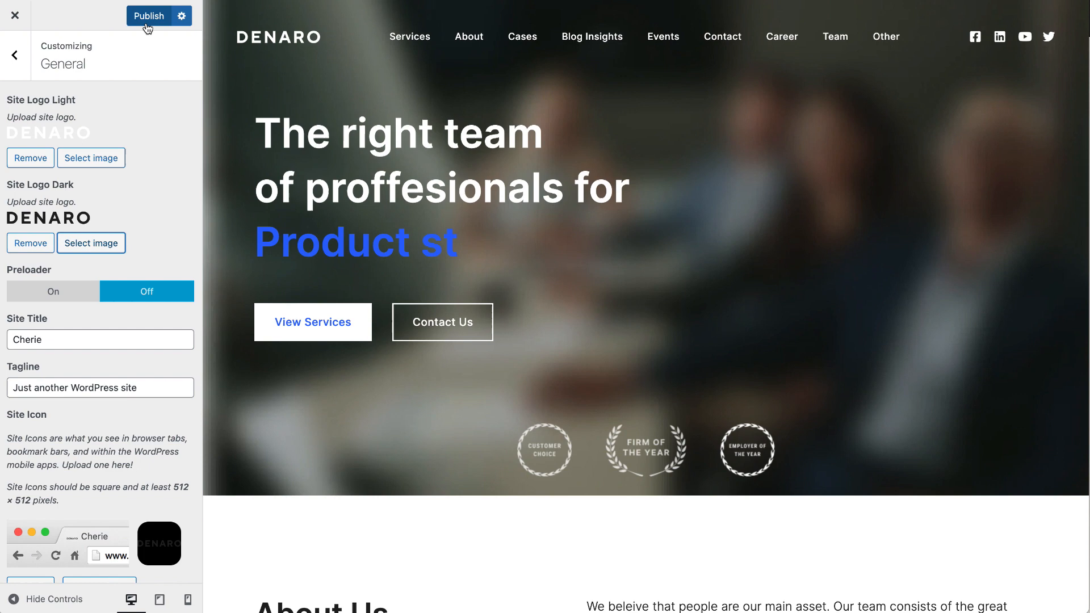
Step: Publish the dark logo change and check the header logo in the home page preview
left_click(147, 21)
scroll(657, 297, "down", 5)
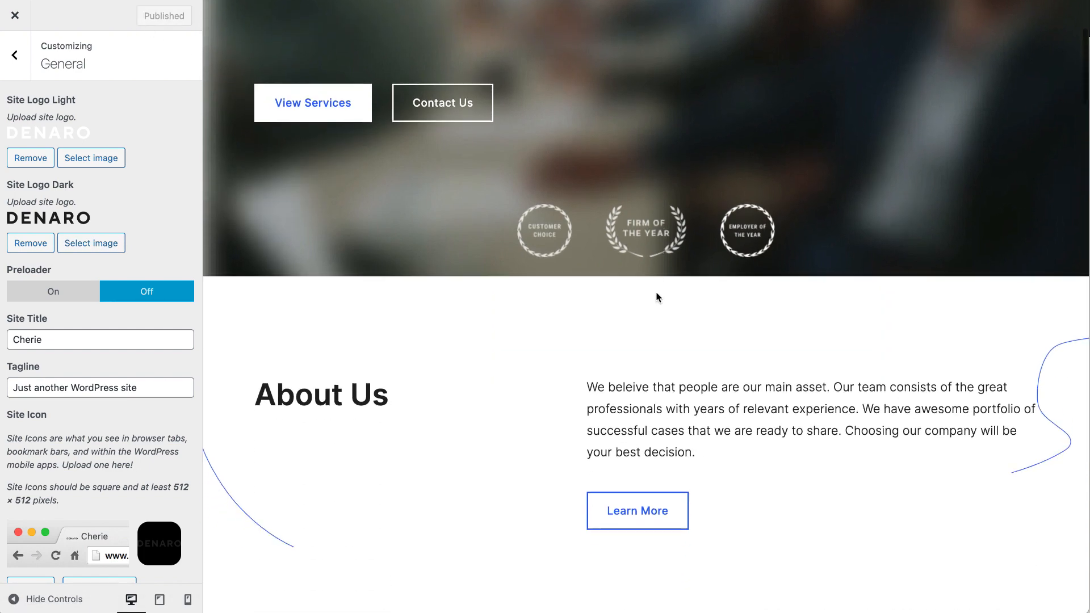
scroll(657, 297, "up", 5)
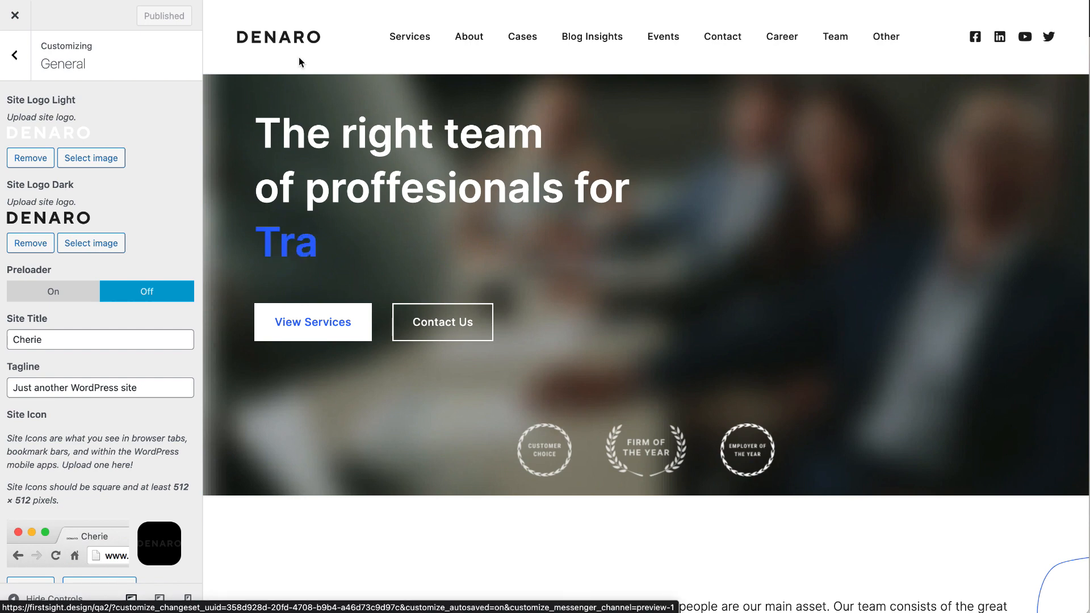
Step: Set the Site Title to Denaro, look over the tagline and site icon settings, and publish the changes
left_click(49, 341)
left_click_drag(49, 341, 2, 341)
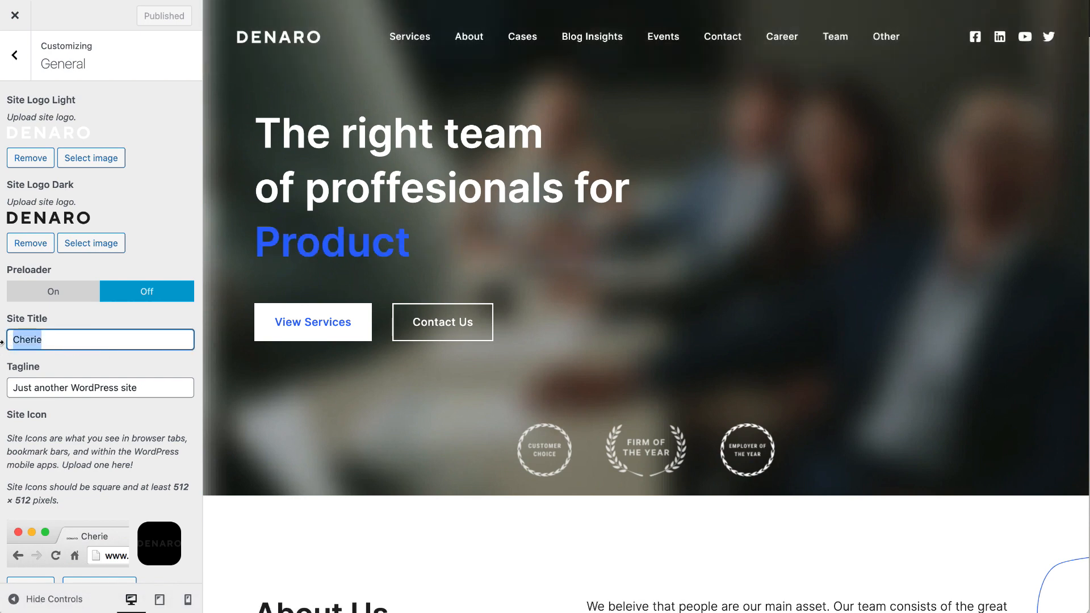
type("Denaro")
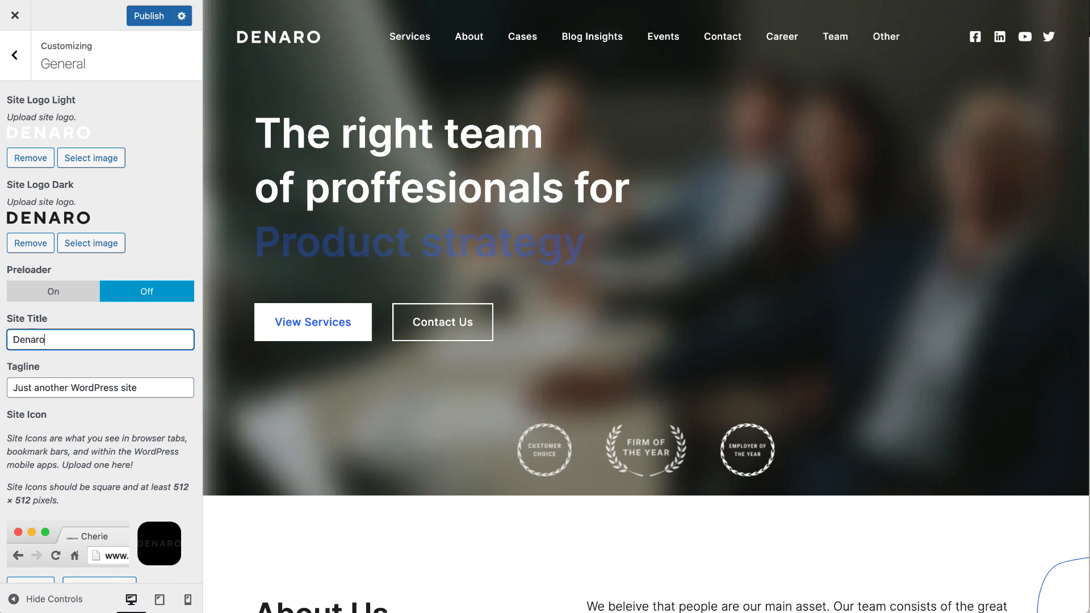
left_click_drag(161, 387, 2, 388)
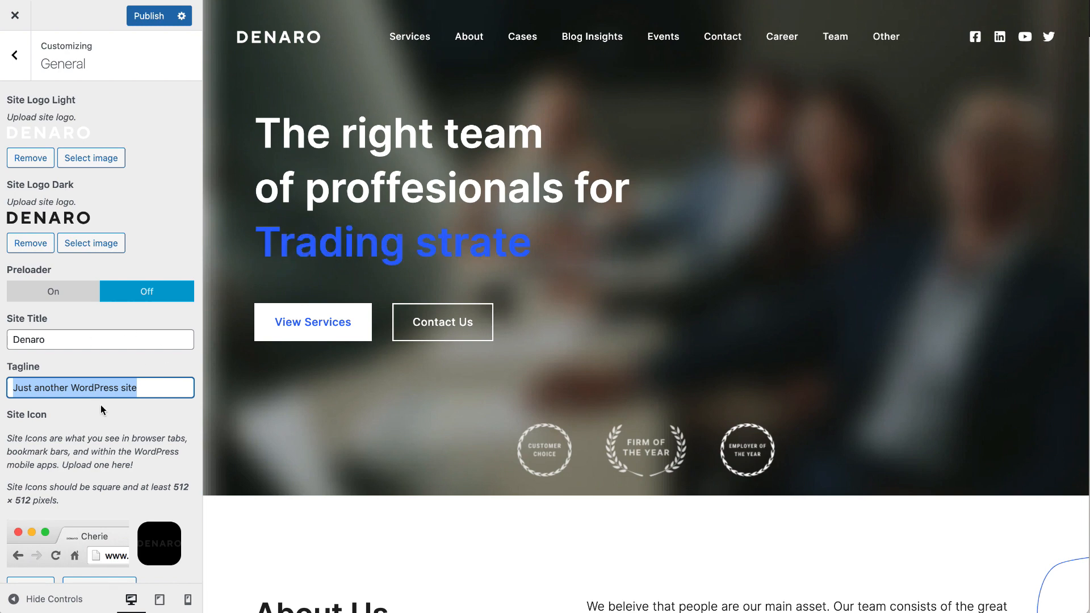
scroll(127, 475, "down", 1)
scroll(127, 475, "down", 1)
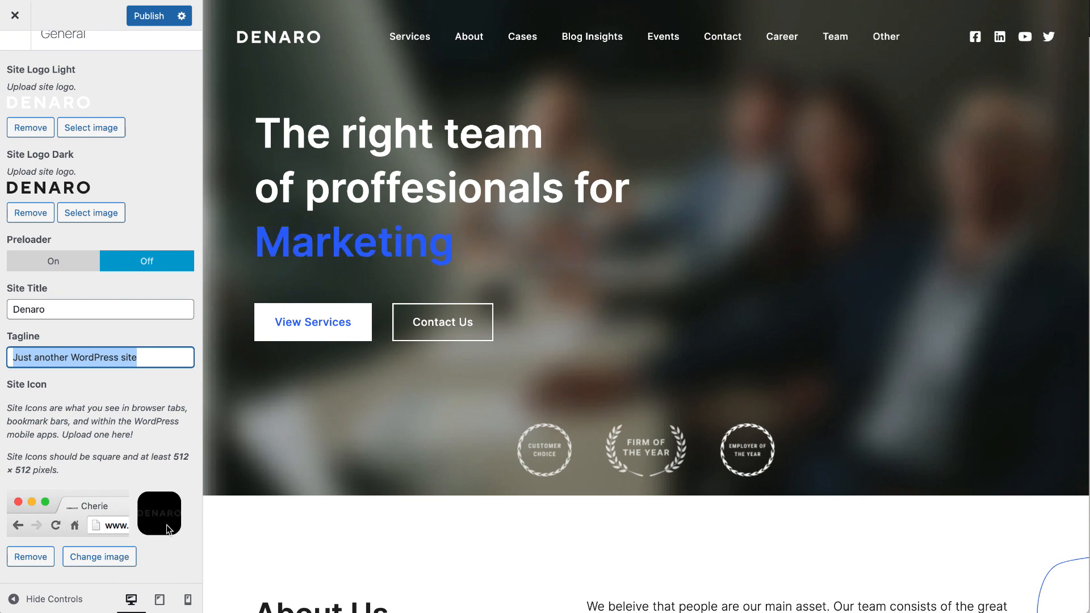
scroll(162, 524, "up", 2)
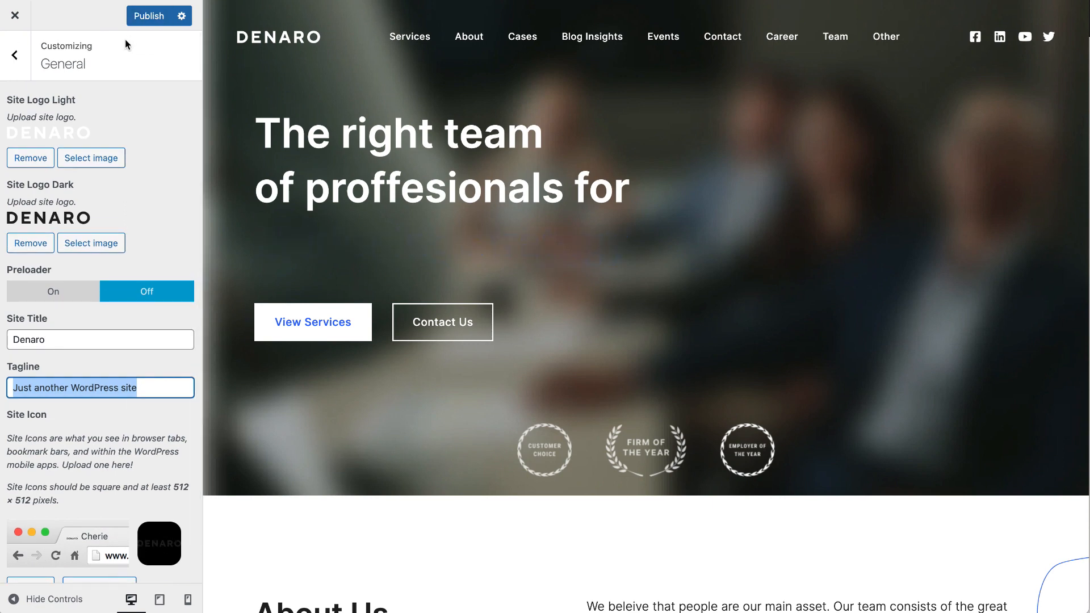
left_click(147, 21)
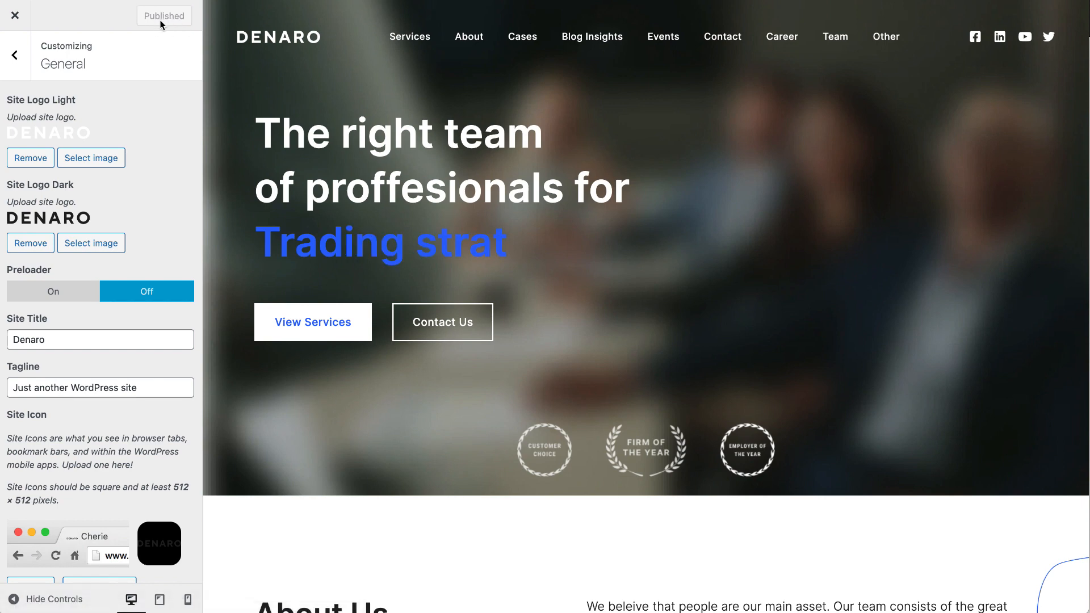
Step: Open the Typography settings and look over the home page preview from the hero to the client testimonials
left_click(18, 55)
left_click(65, 199)
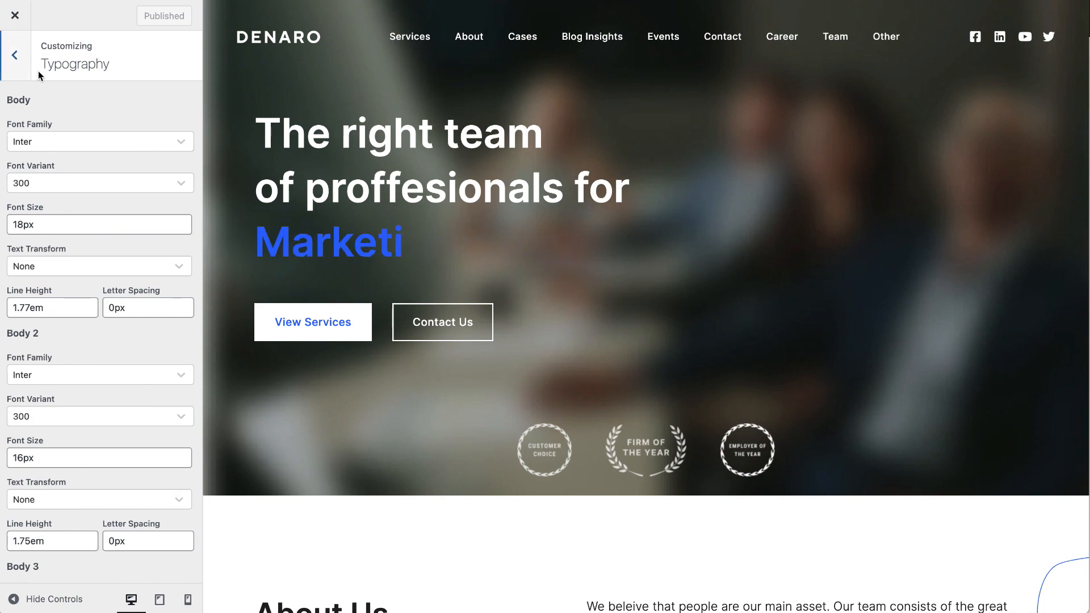
scroll(266, 306, "down", 7)
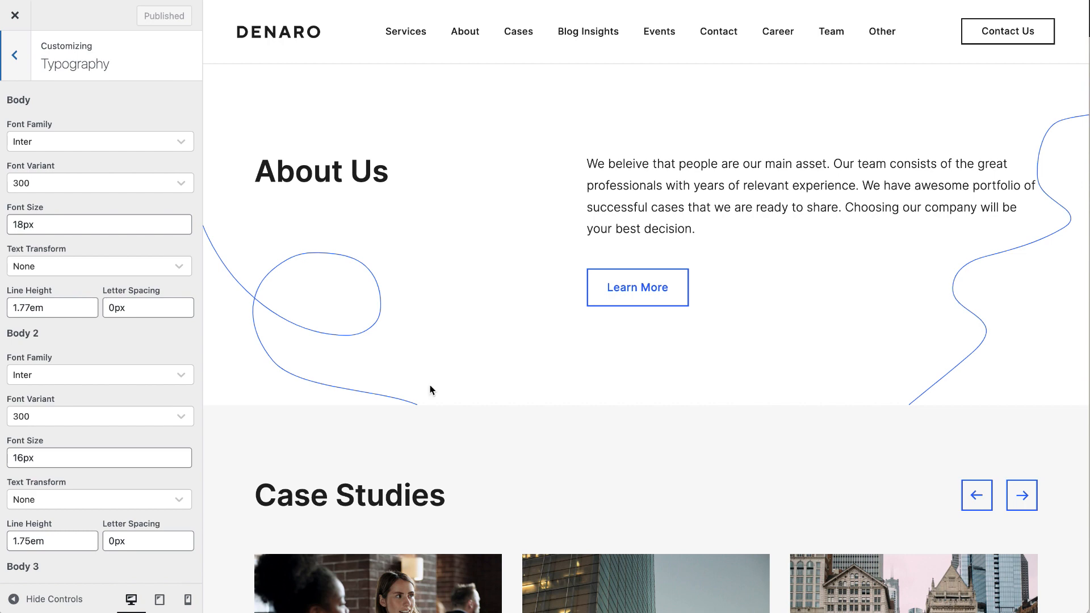
scroll(435, 482, "down", 10)
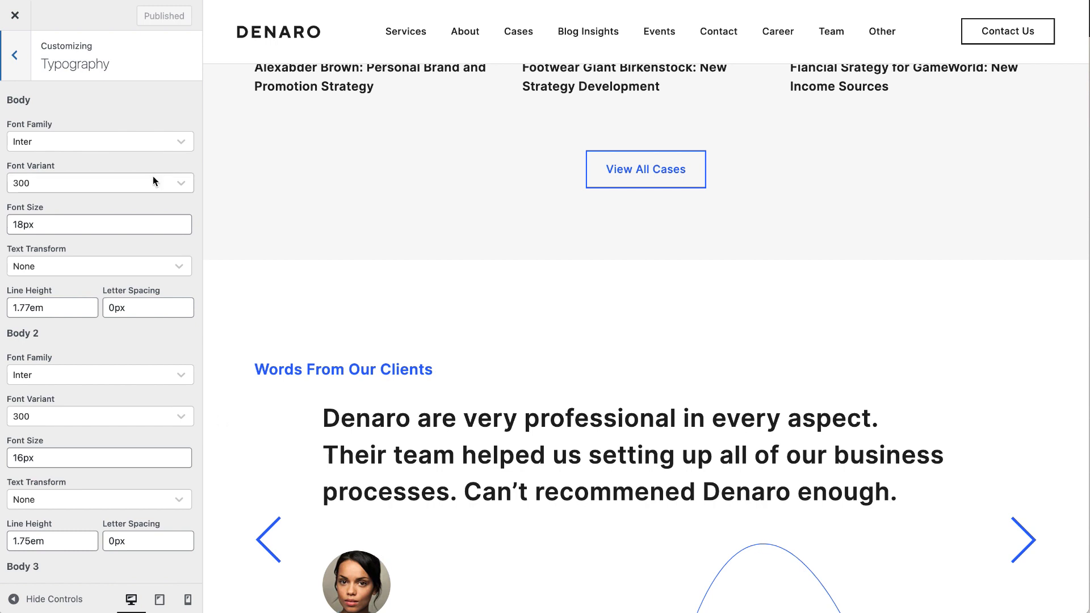
Step: Browse the font families available for the Body text and close the list without choosing one
left_click(127, 140)
scroll(113, 318, "down", 15)
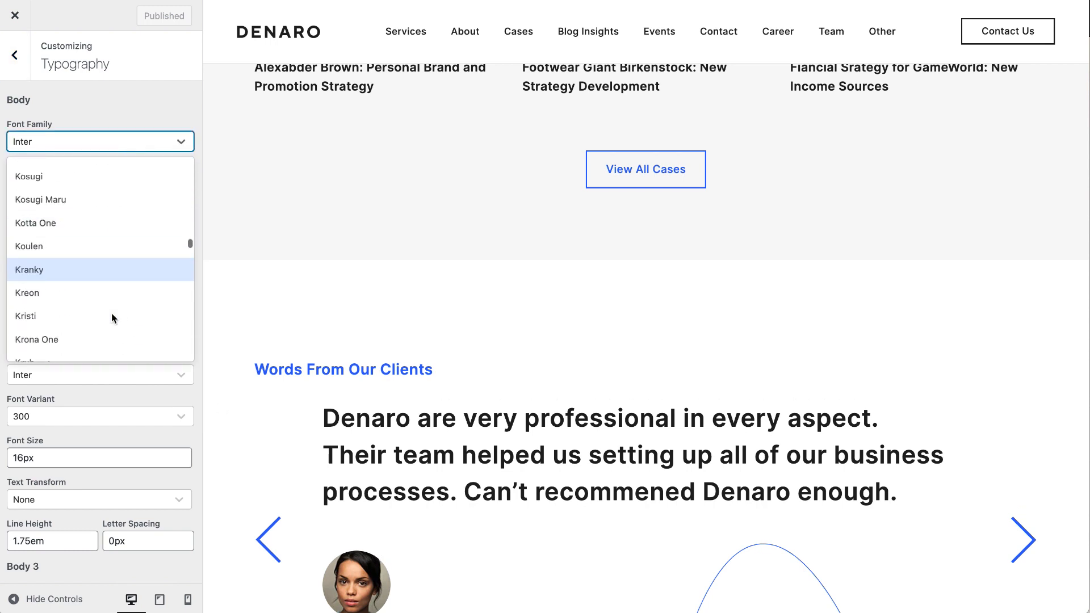
scroll(112, 316, "down", 12)
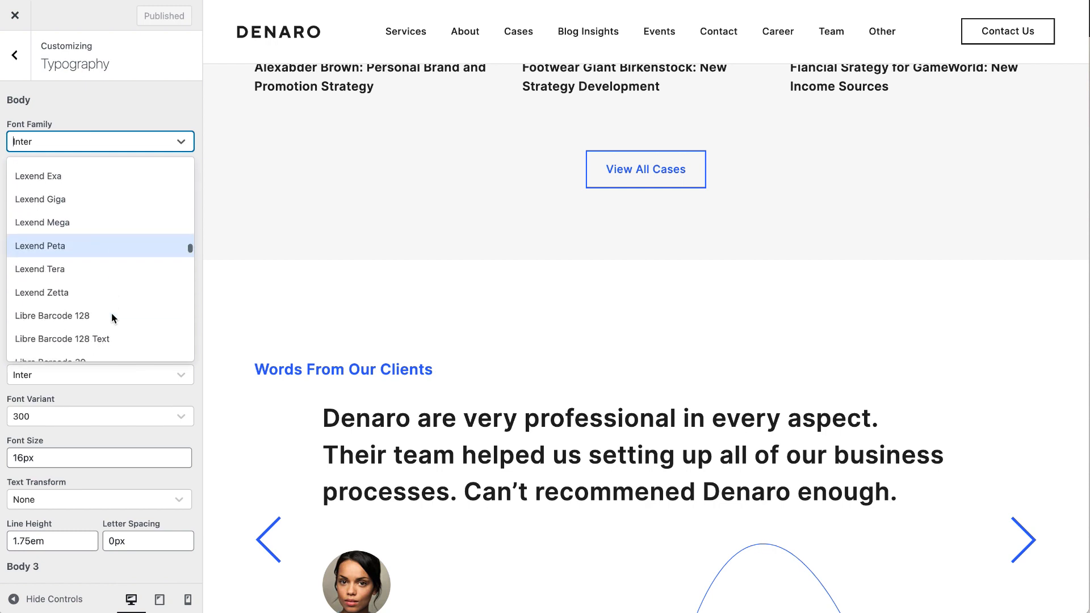
scroll(112, 318, "down", 3)
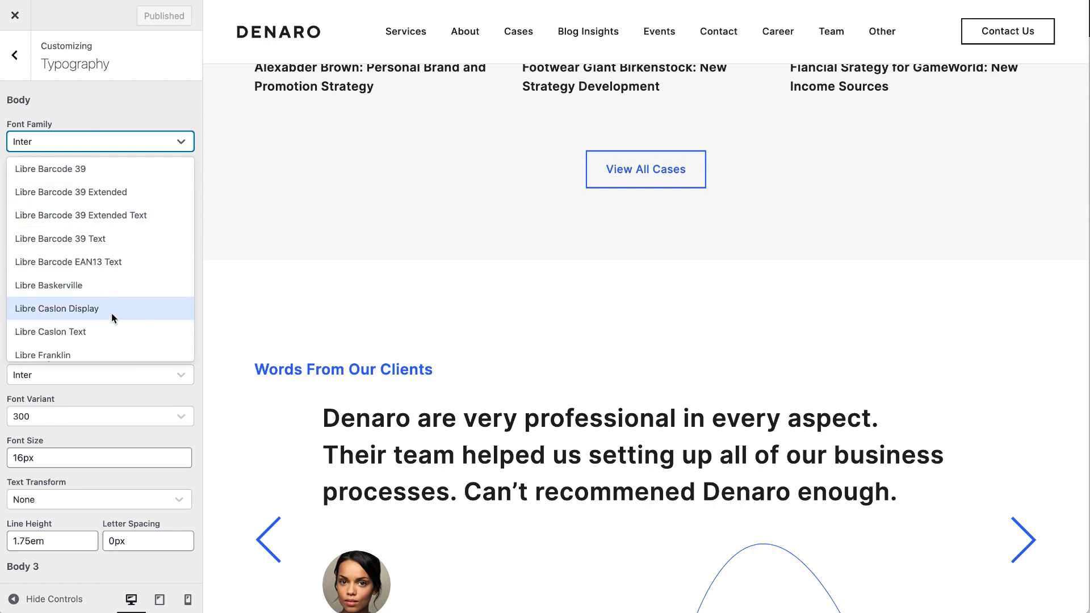
scroll(111, 318, "down", 5)
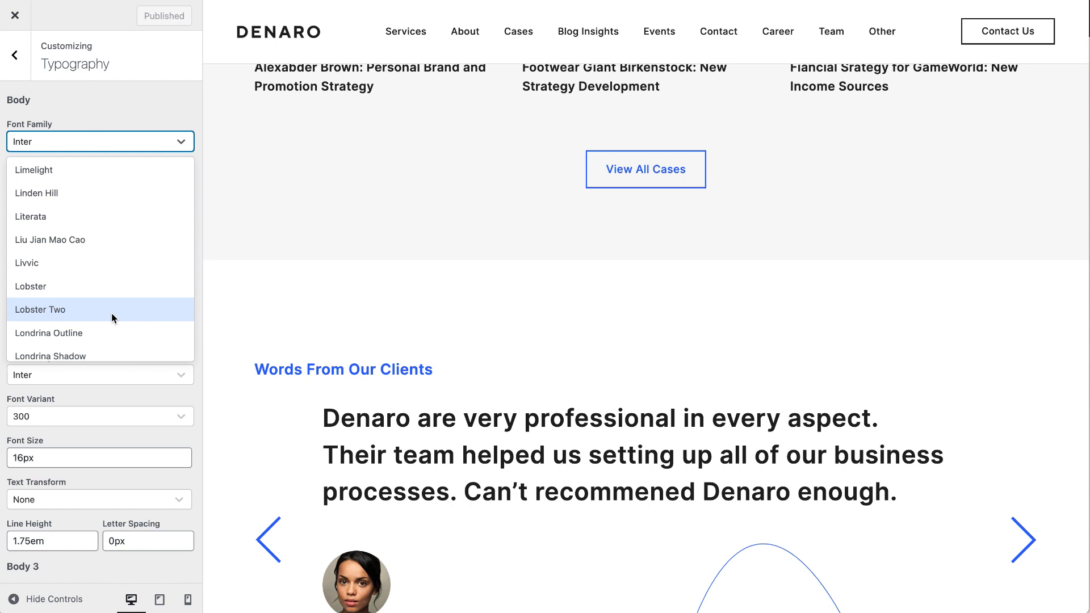
scroll(111, 318, "up", 6)
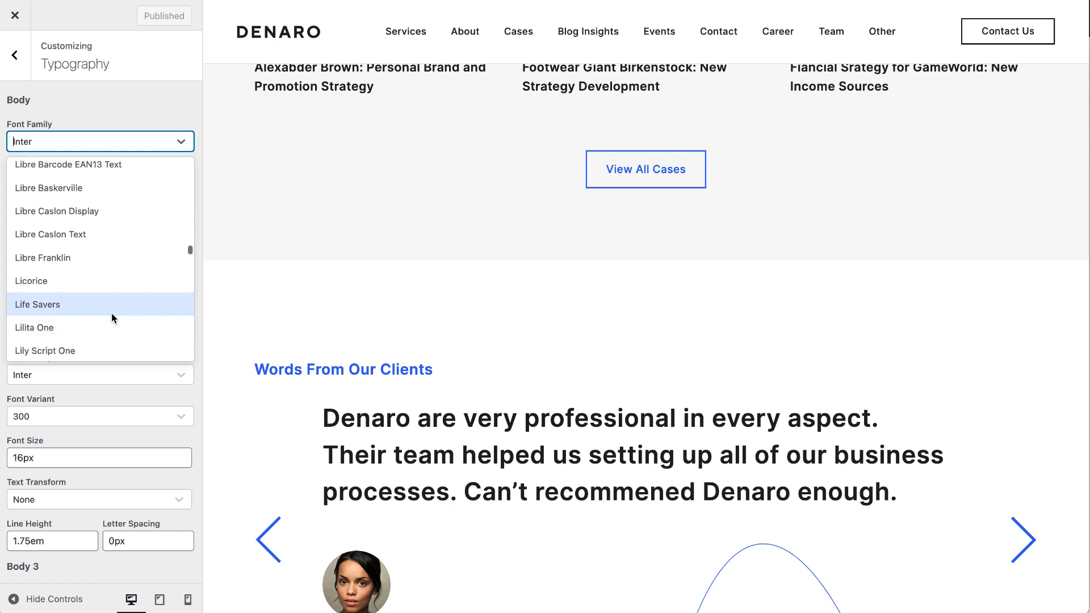
scroll(112, 318, "up", 12)
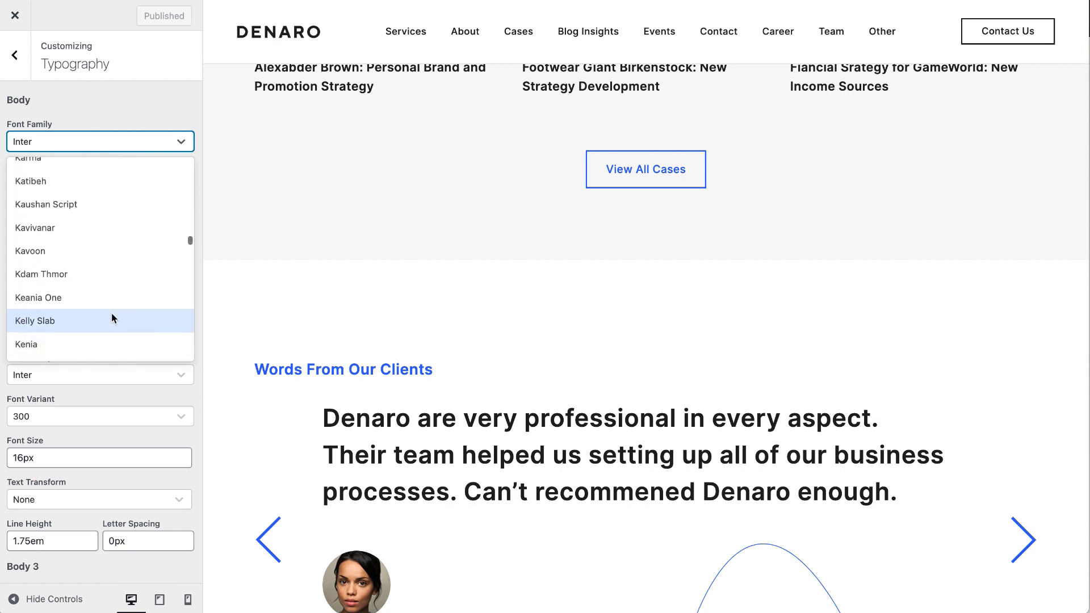
left_click(163, 102)
Step: Review the typography options for each text style, from the Body variants through Accent, Button and Blockquote
scroll(143, 333, "down", 2)
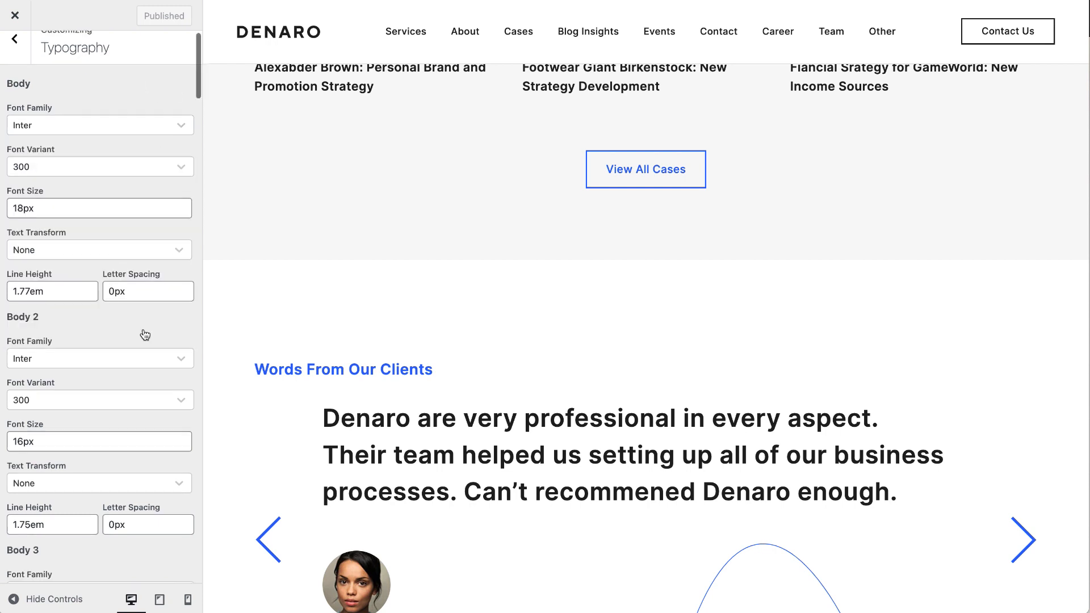
scroll(105, 136, "up", 3)
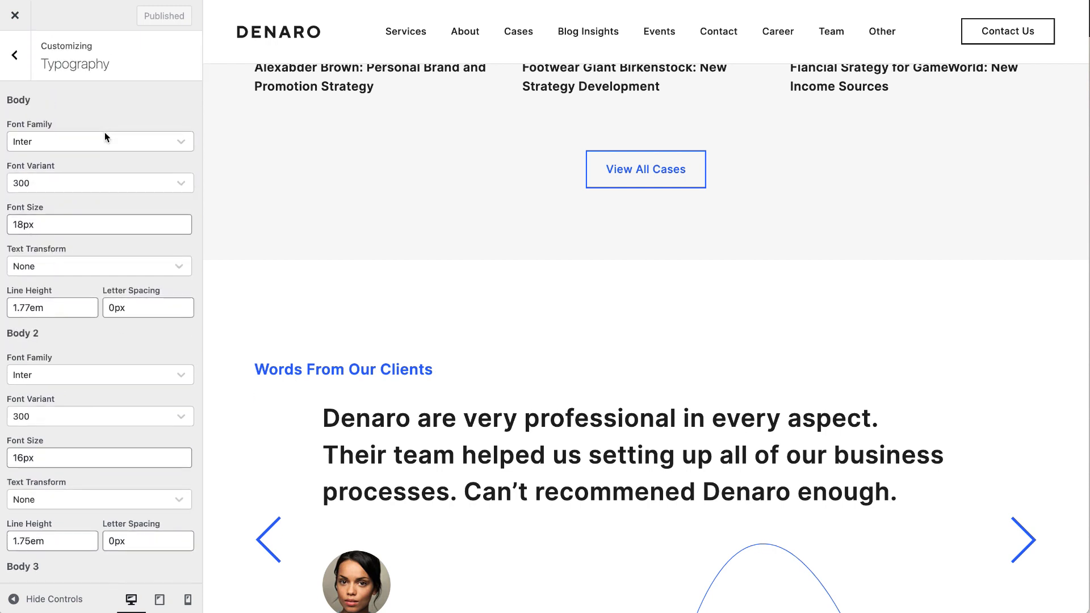
scroll(77, 452, "down", 10)
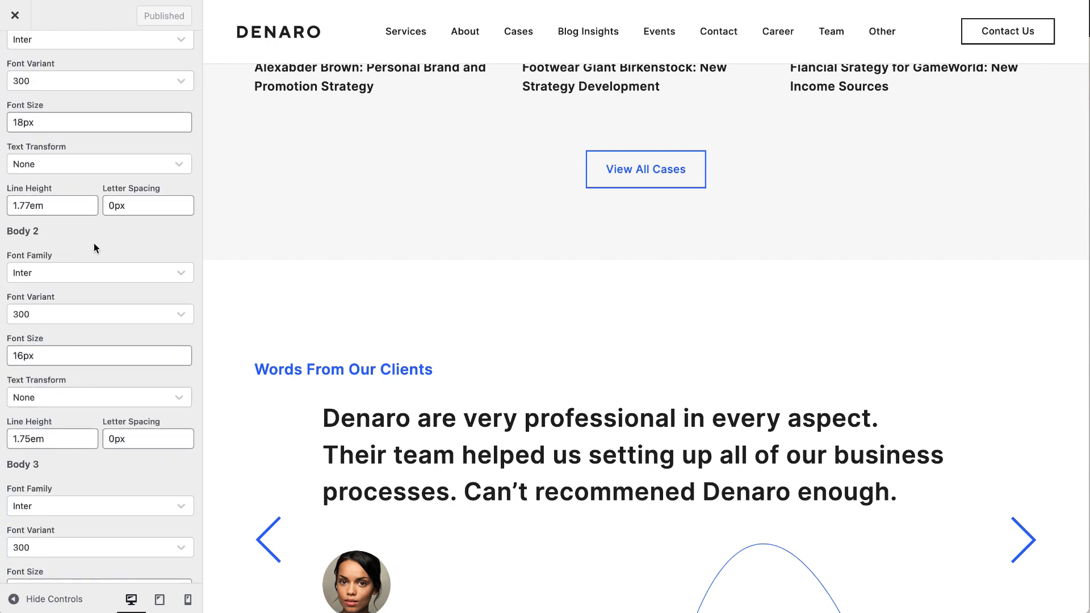
scroll(110, 468, "down", 5)
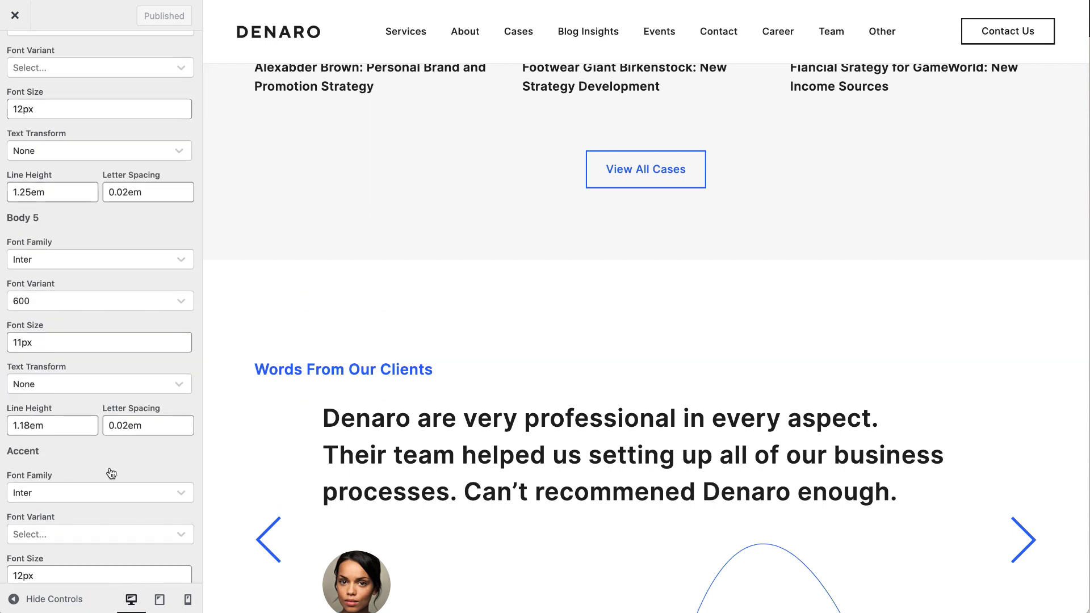
scroll(70, 413, "down", 7)
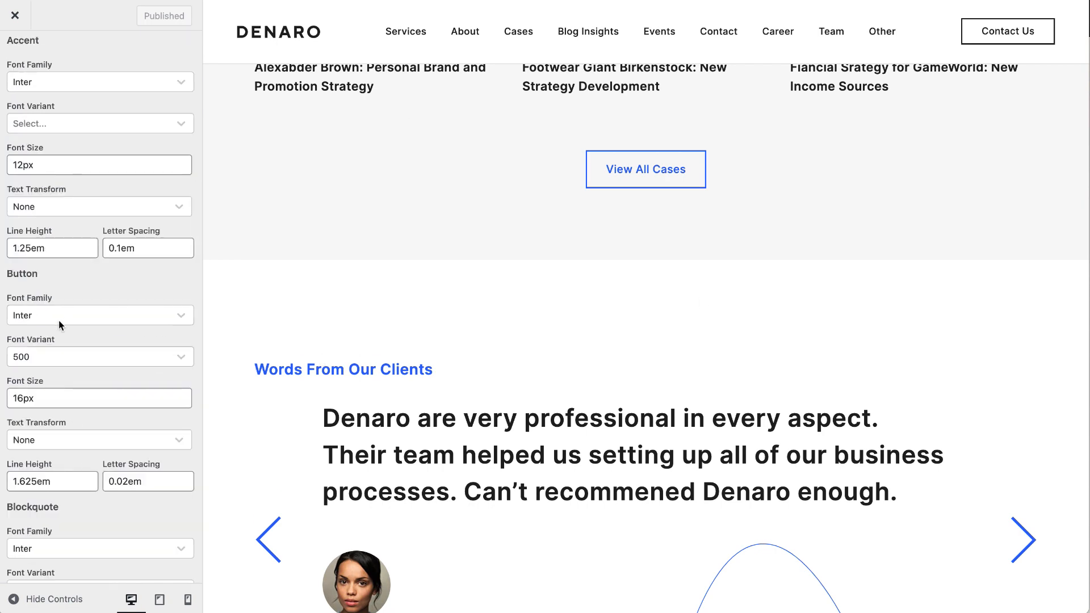
scroll(59, 322, "down", 7)
scroll(57, 311, "up", 15)
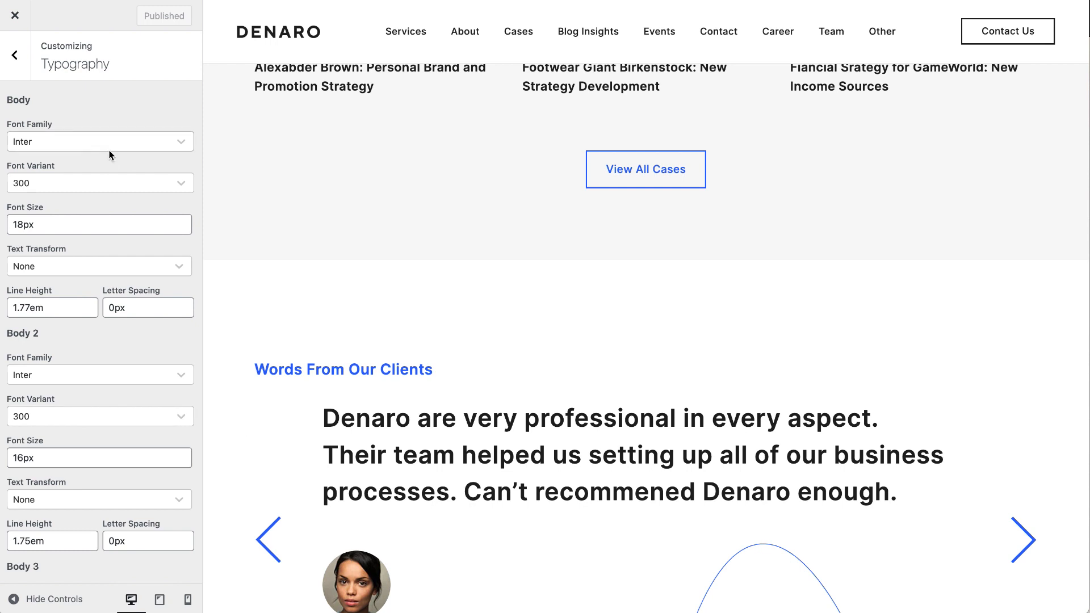
Step: Open the Colors settings and show the home page hero in the preview
left_click(15, 55)
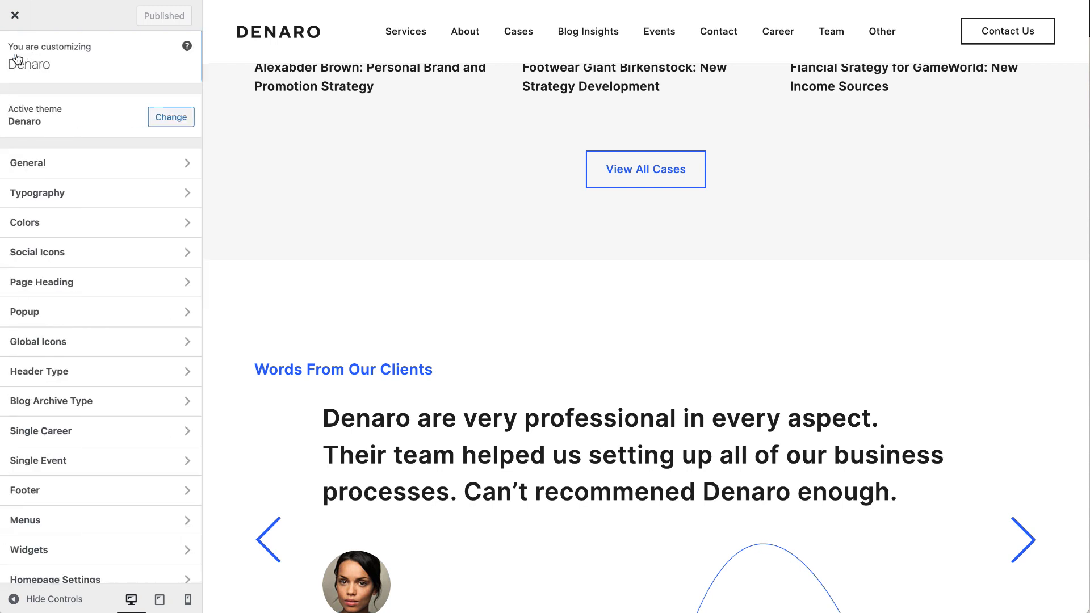
left_click(36, 229)
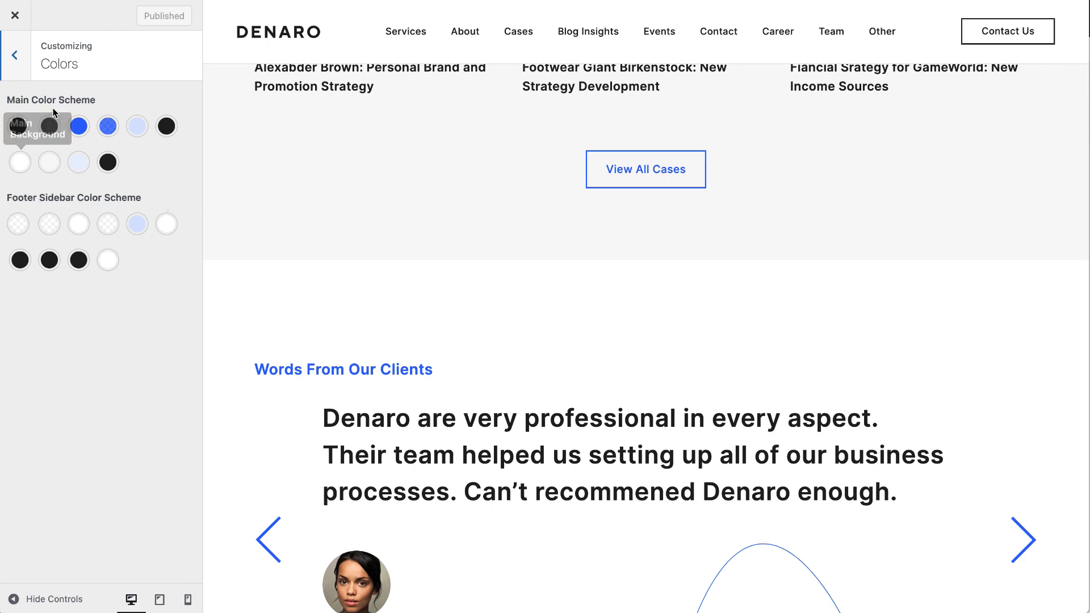
scroll(350, 336, "up", 15)
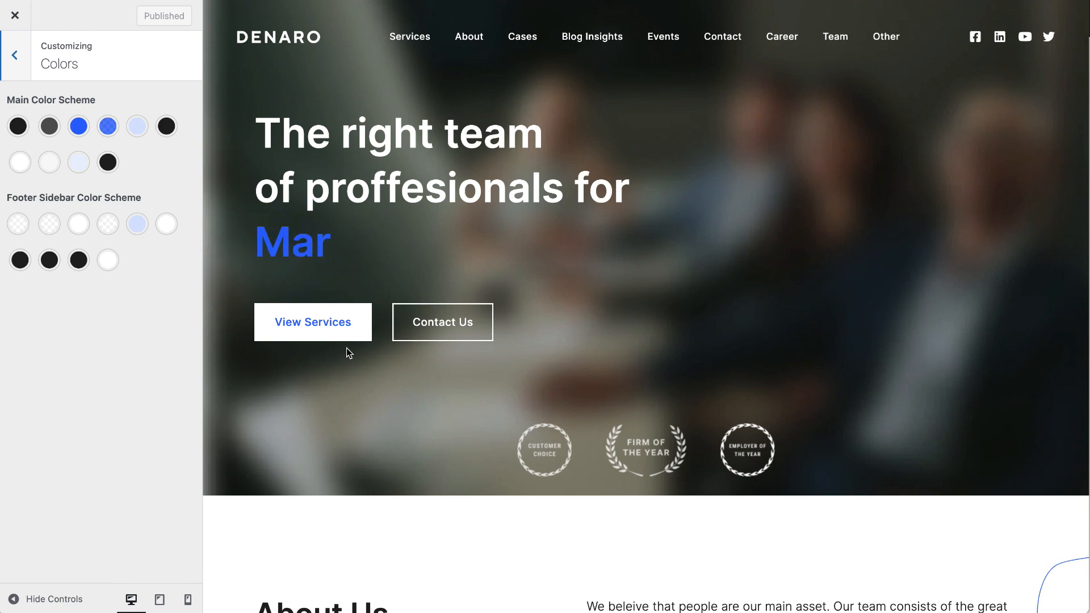
Step: Copy the hex code of the blue accent in the Main Color Scheme and try magenta #ec2dfc in its place
left_click(78, 127)
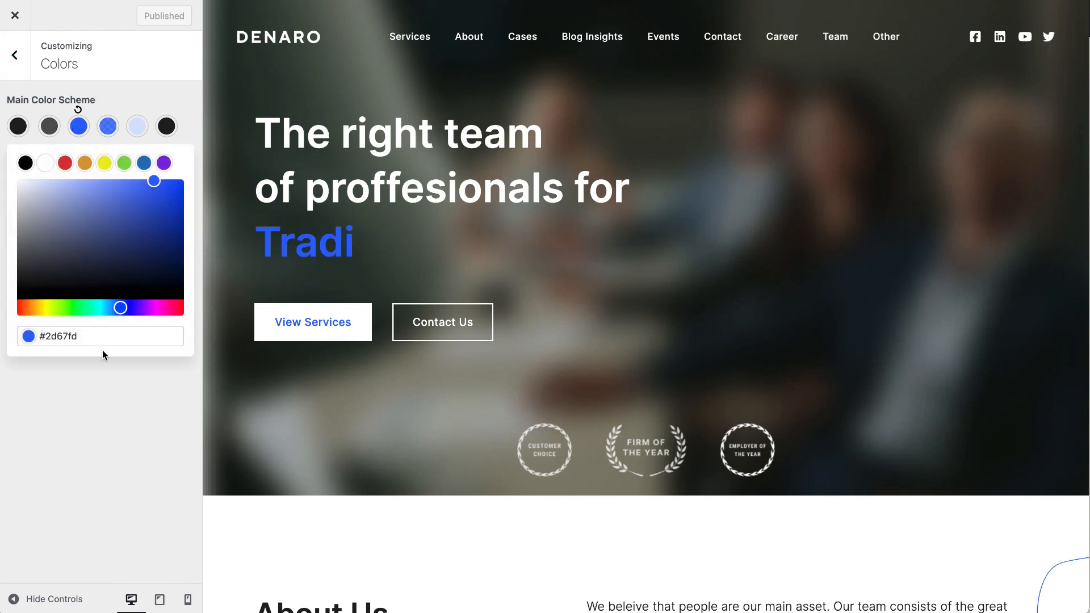
left_click_drag(102, 337, 7, 340)
key("ctrl+c")
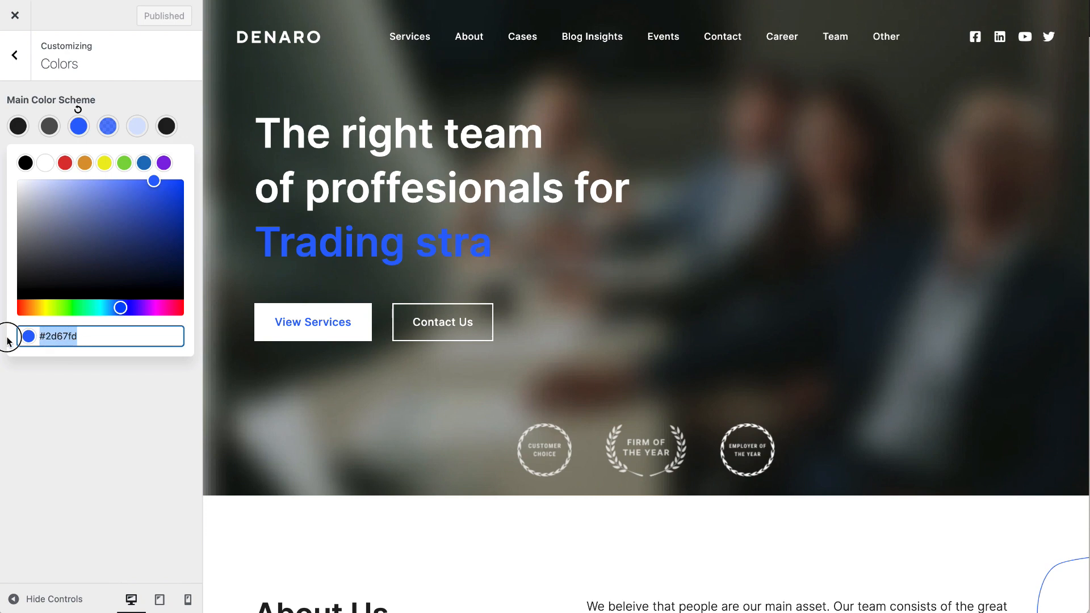
left_click(154, 309)
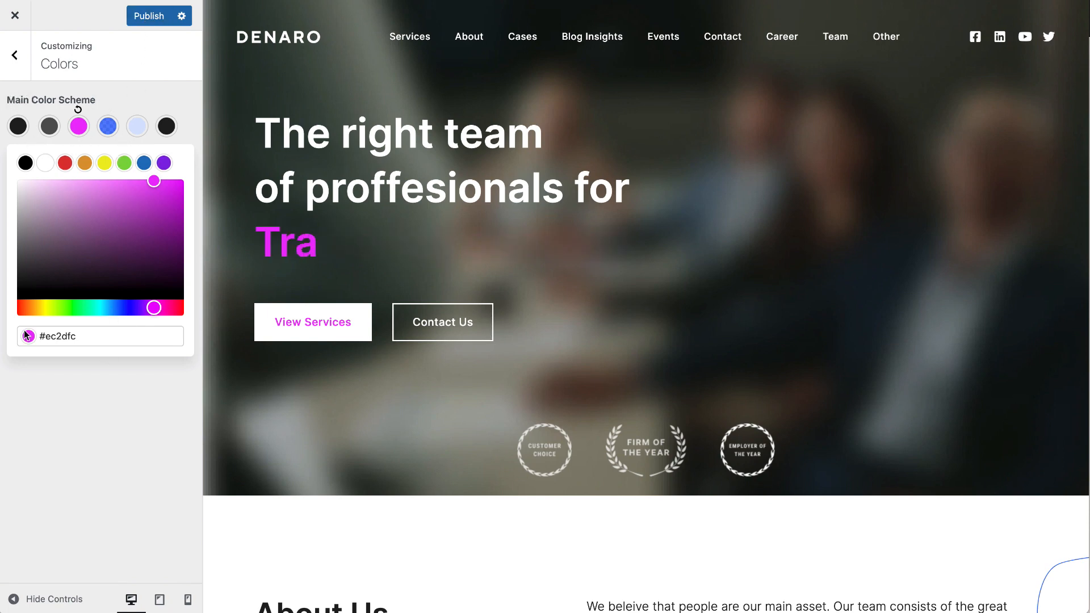
Step: Restore the accent in the Main Color Scheme to #2d67fd and close its color picker
left_click_drag(93, 337, 2, 342)
key("ctrl+v")
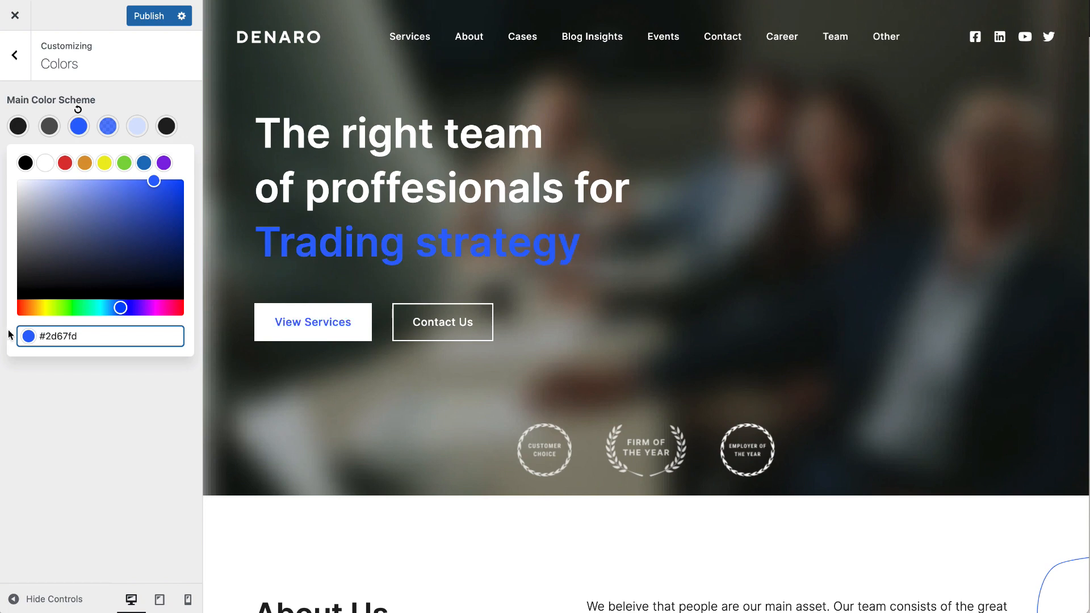
left_click(131, 423)
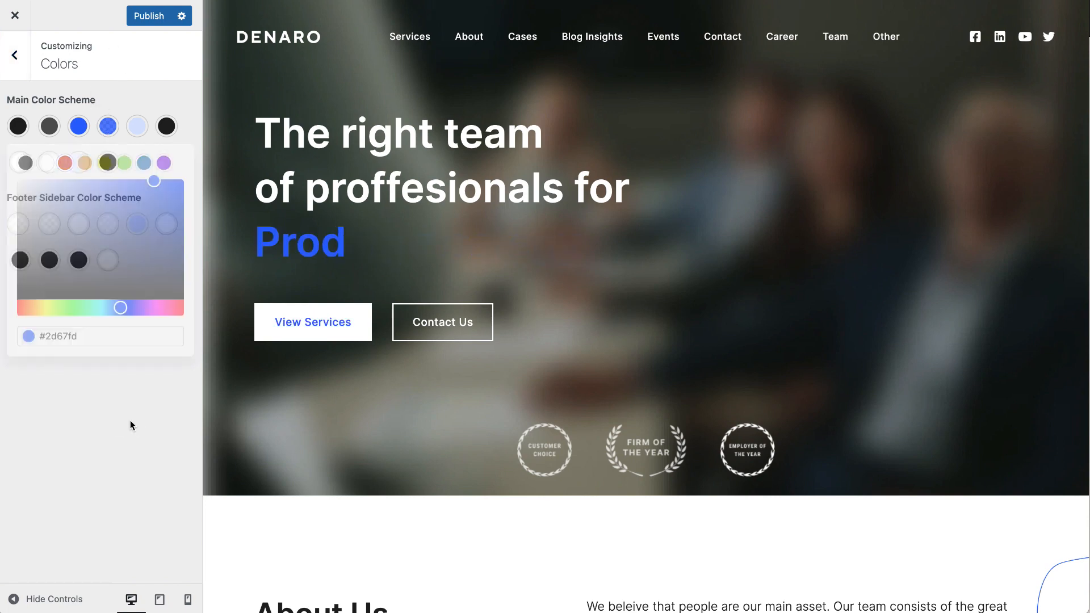
left_click(78, 128)
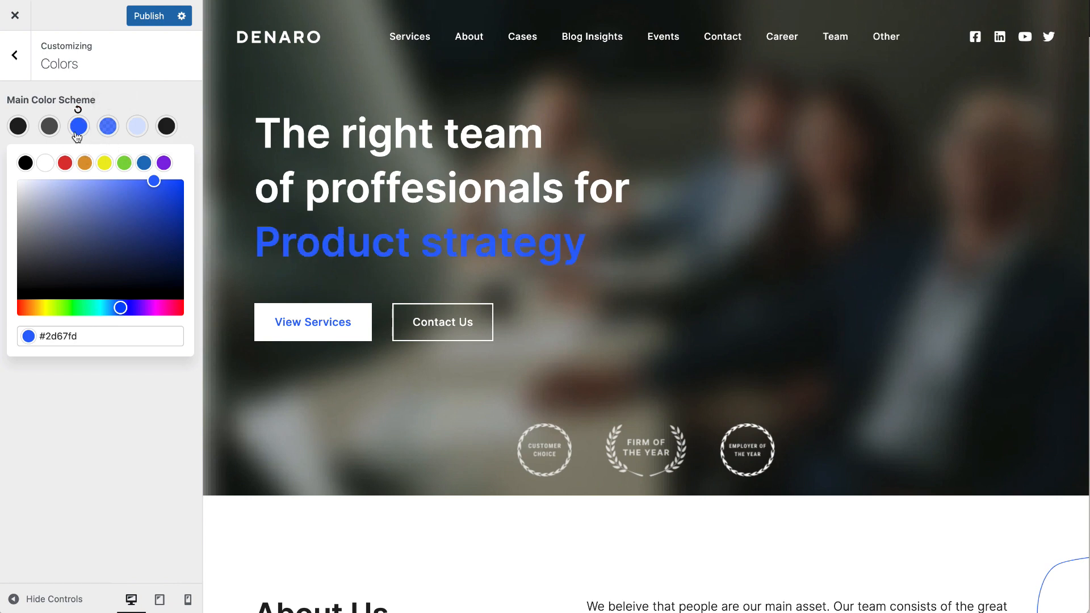
left_click(83, 448)
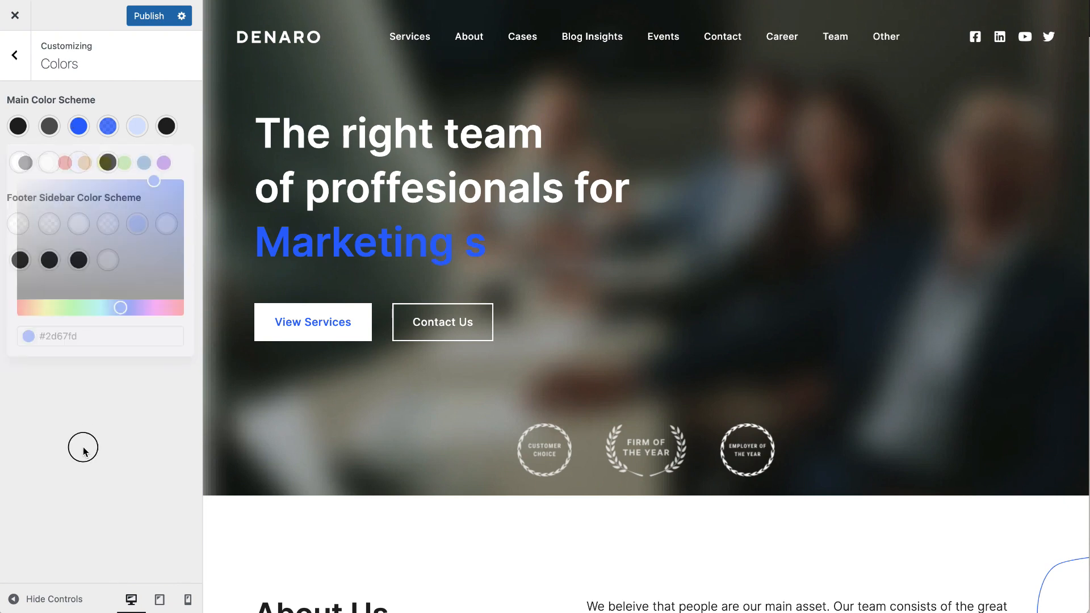
Step: Open the Social Icons settings and examine where social icons appear in the home page preview, from header to footer
left_click(20, 67)
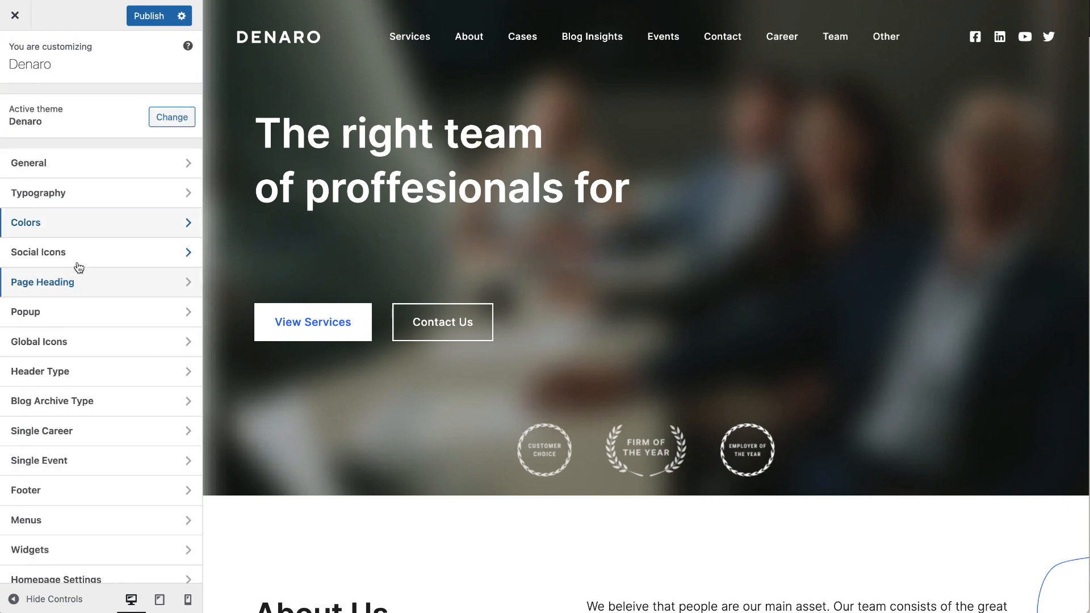
left_click(107, 256)
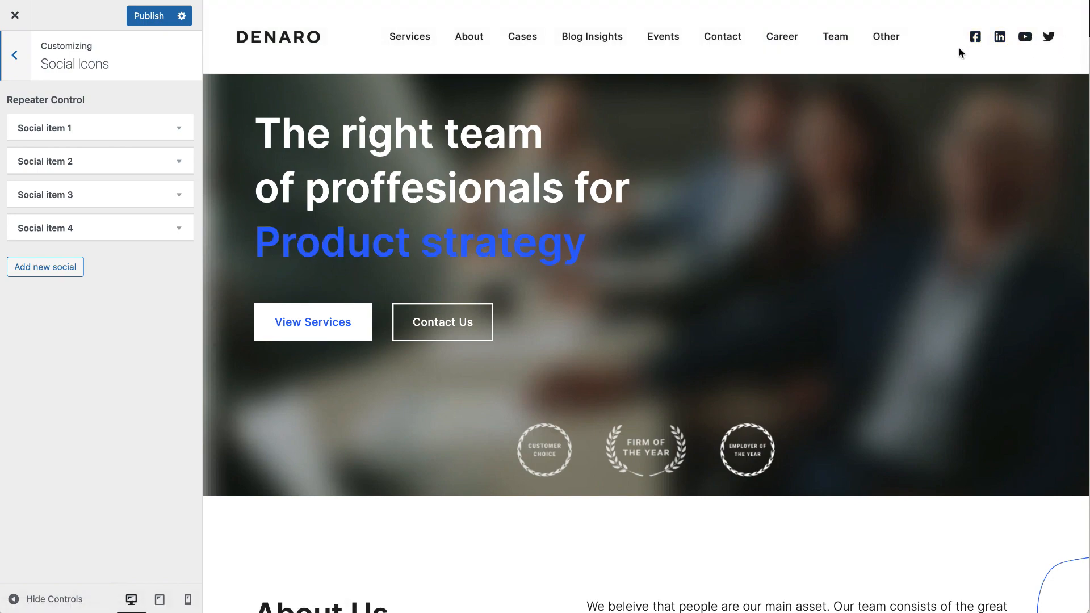
scroll(897, 259, "down", 20)
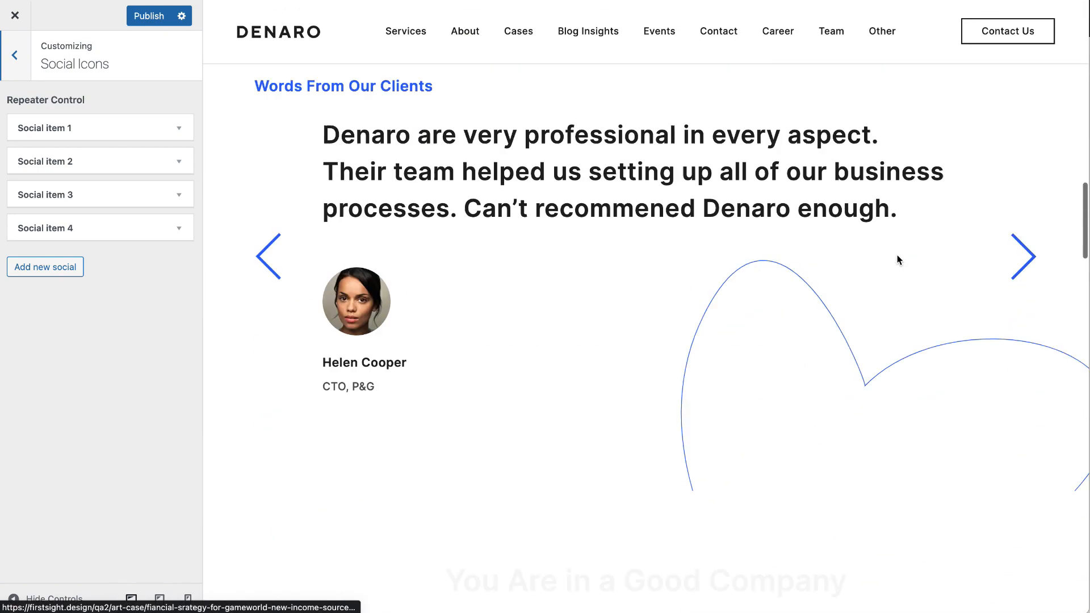
scroll(899, 261, "down", 10)
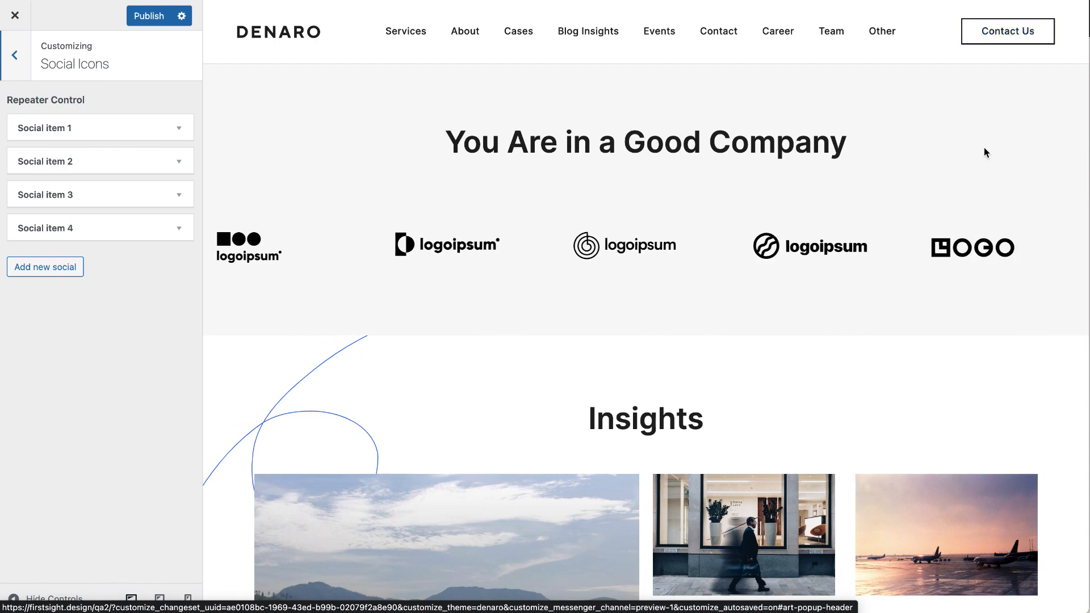
scroll(984, 148, "up", 15)
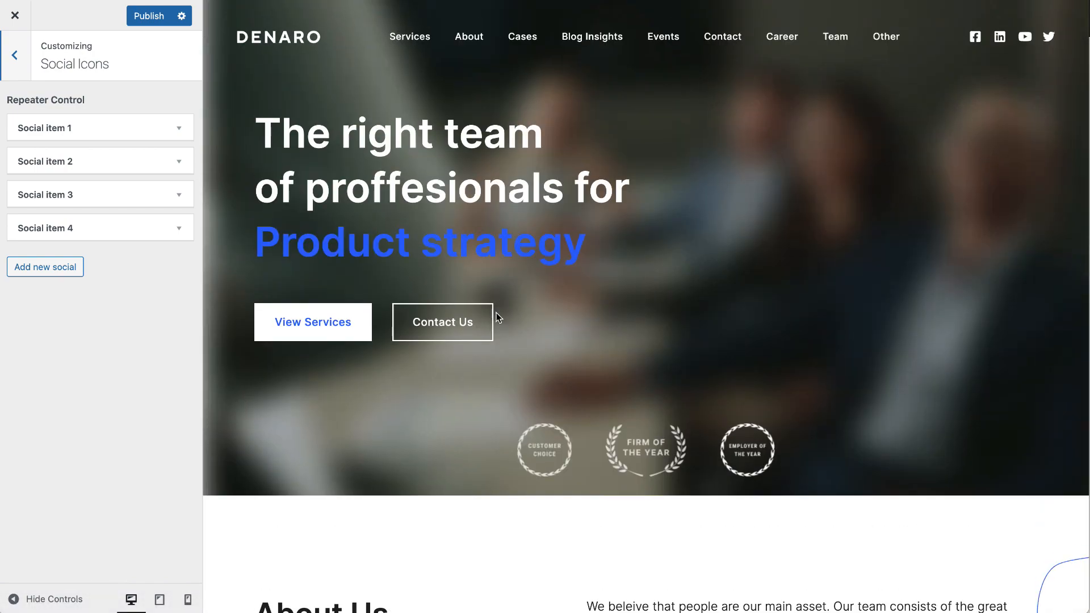
scroll(874, 308, "down", 5)
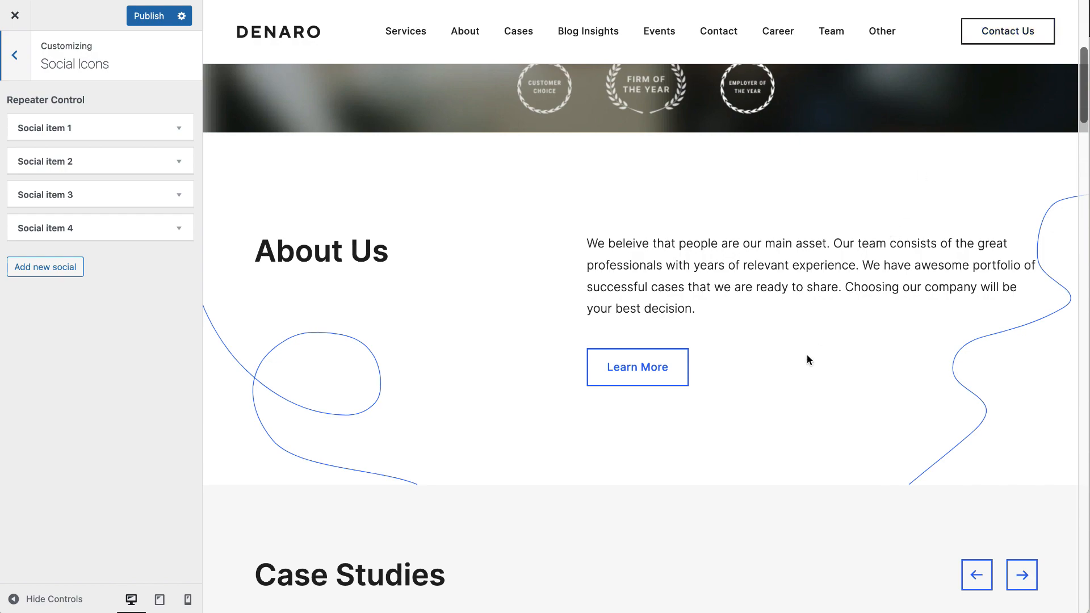
scroll(807, 355, "down", 20)
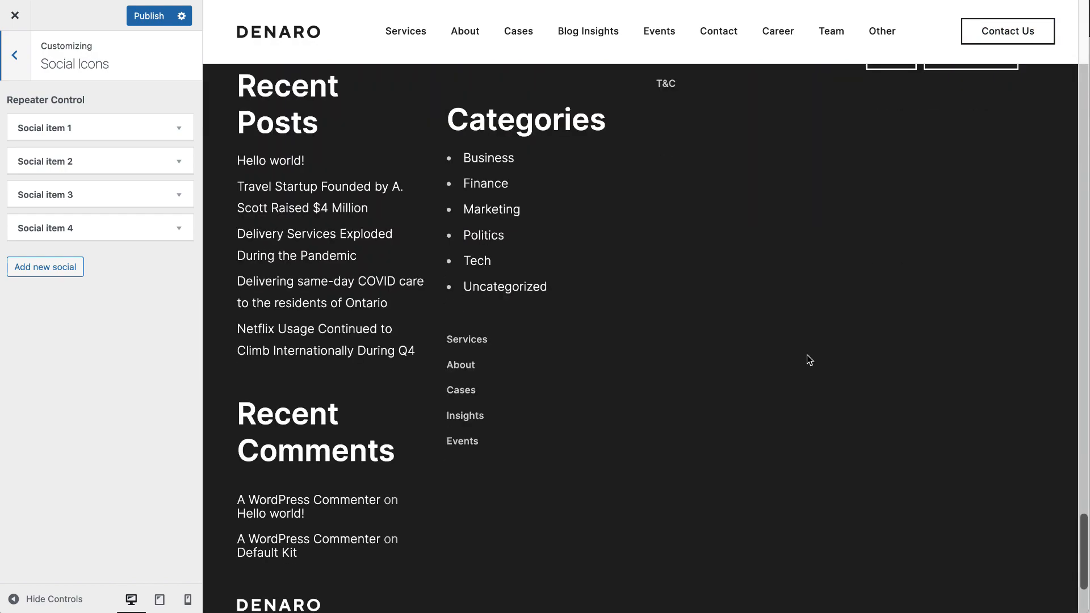
scroll(809, 360, "down", 3)
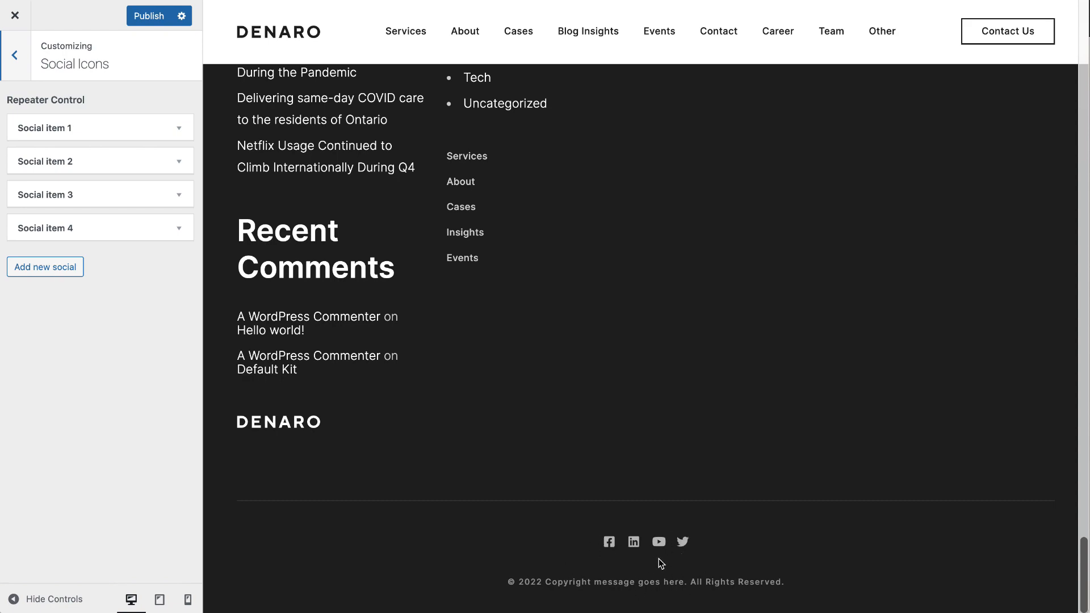
scroll(675, 453, "up", 20)
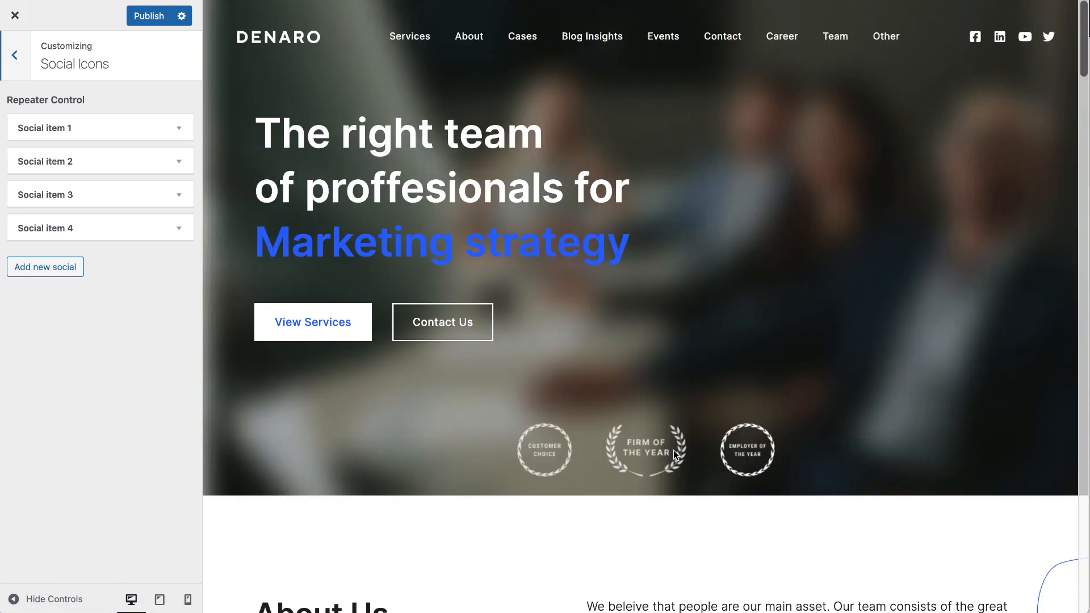
Step: Review the icon choices and the Link URL of Social item 1, keeping facebook-square as its icon
left_click(83, 137)
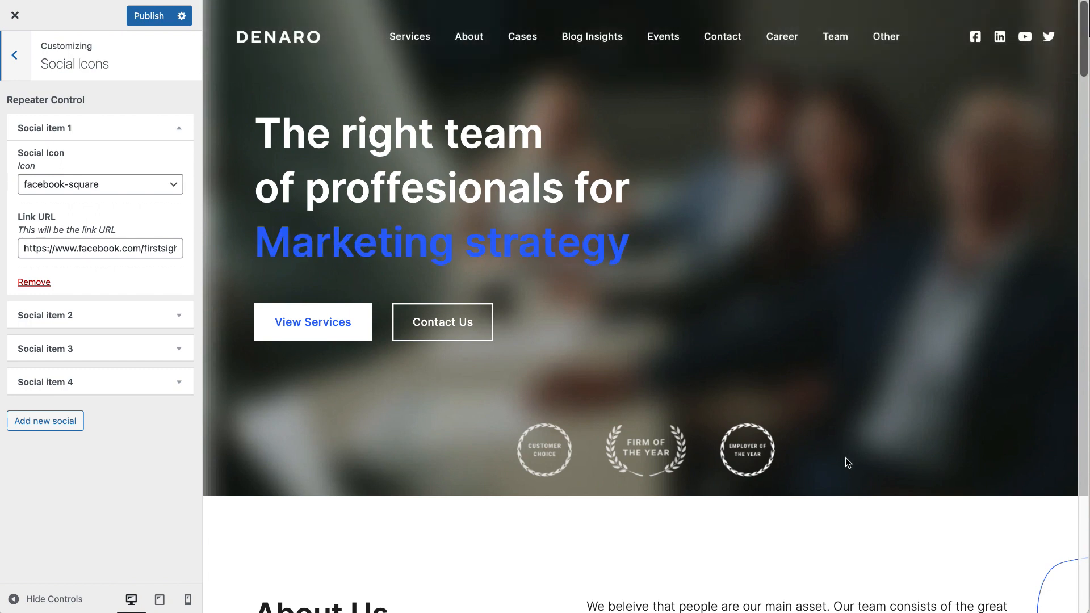
left_click(90, 190)
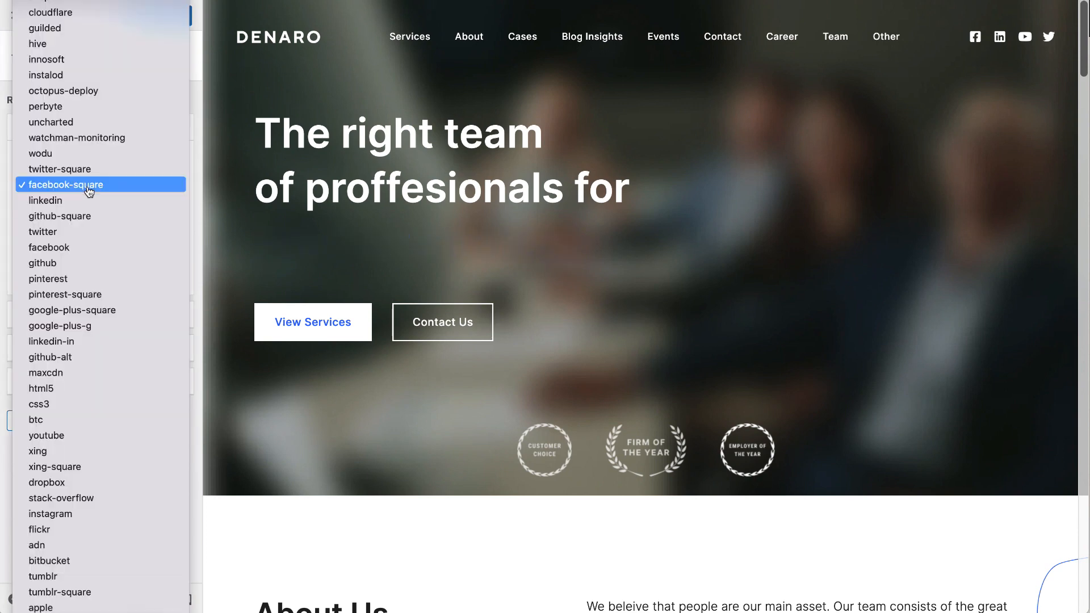
left_click(89, 190)
left_click(114, 250)
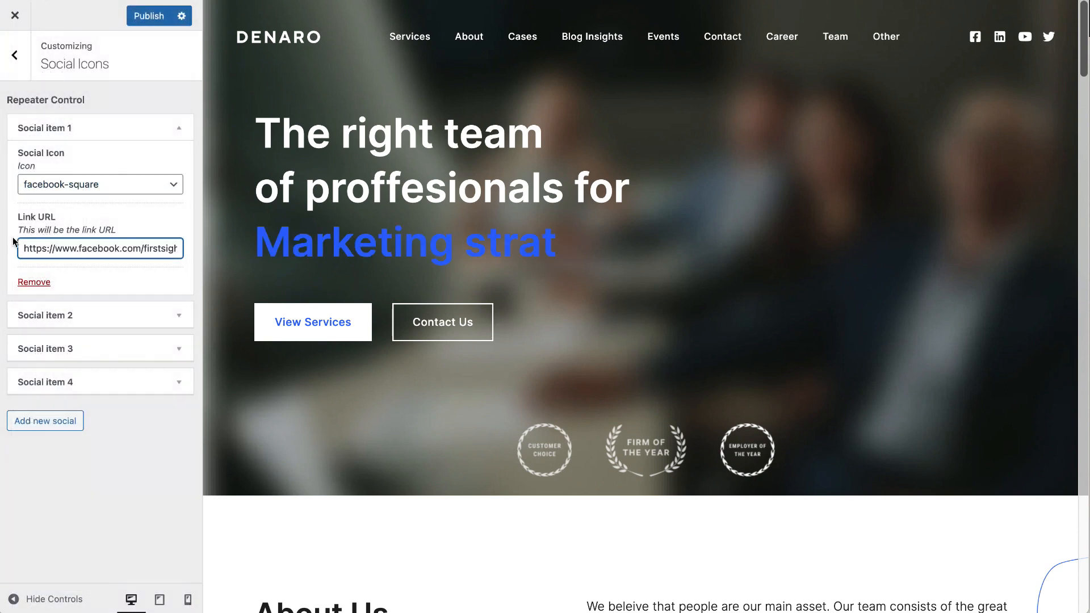
left_click_drag(22, 246, 279, 280)
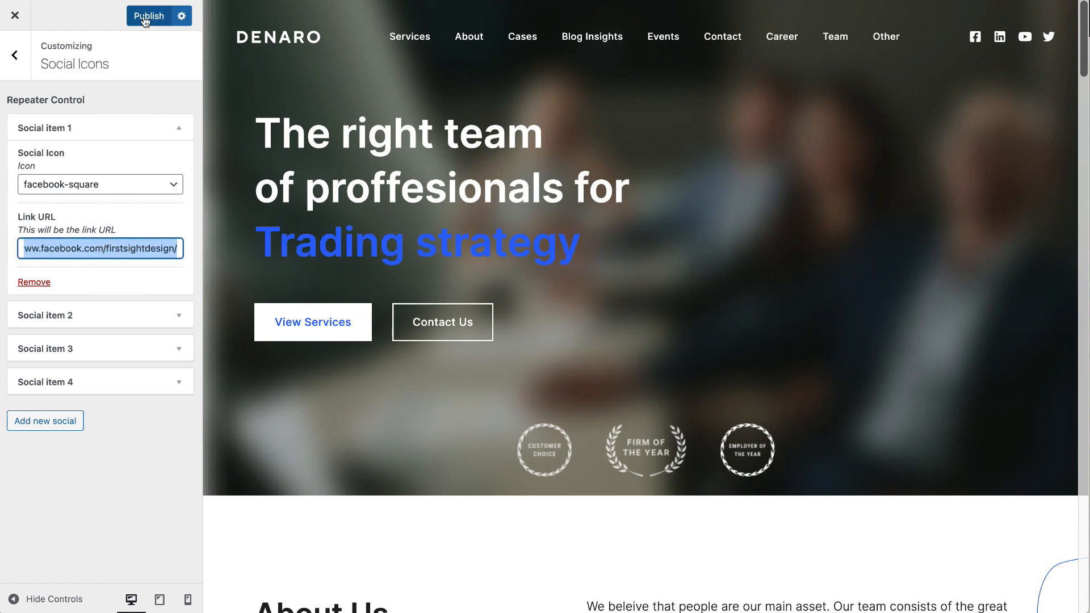
Step: Look at the icon and link settings of Social item 2, and collapse both open social items
left_click(102, 315)
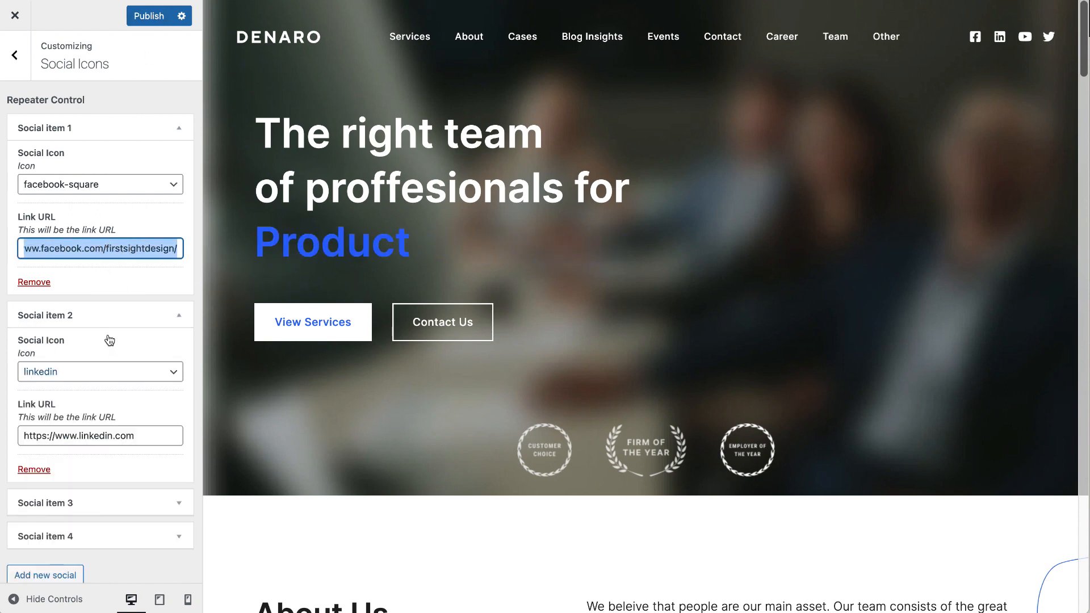
left_click(109, 316)
left_click(109, 128)
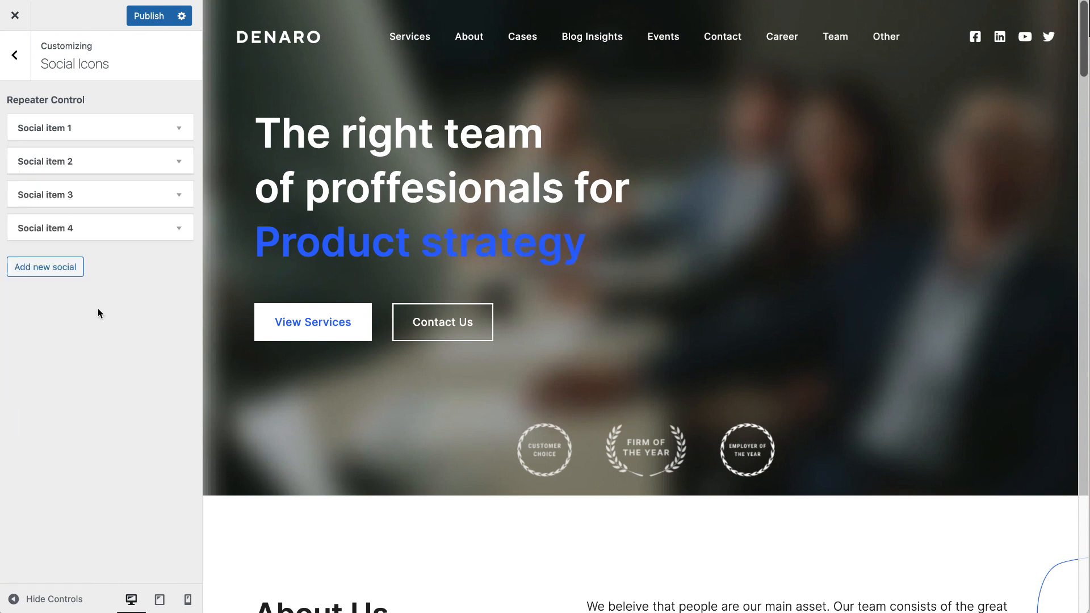
Step: Remove the twitter entry, Social item 4, from the social icons and publish the changes
left_click(81, 231)
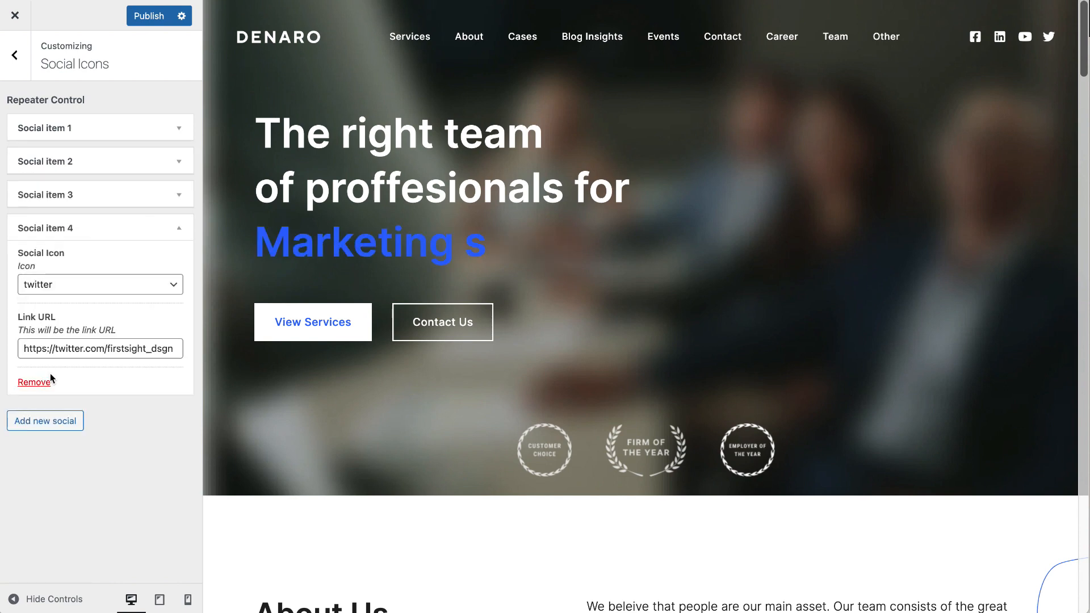
left_click(34, 382)
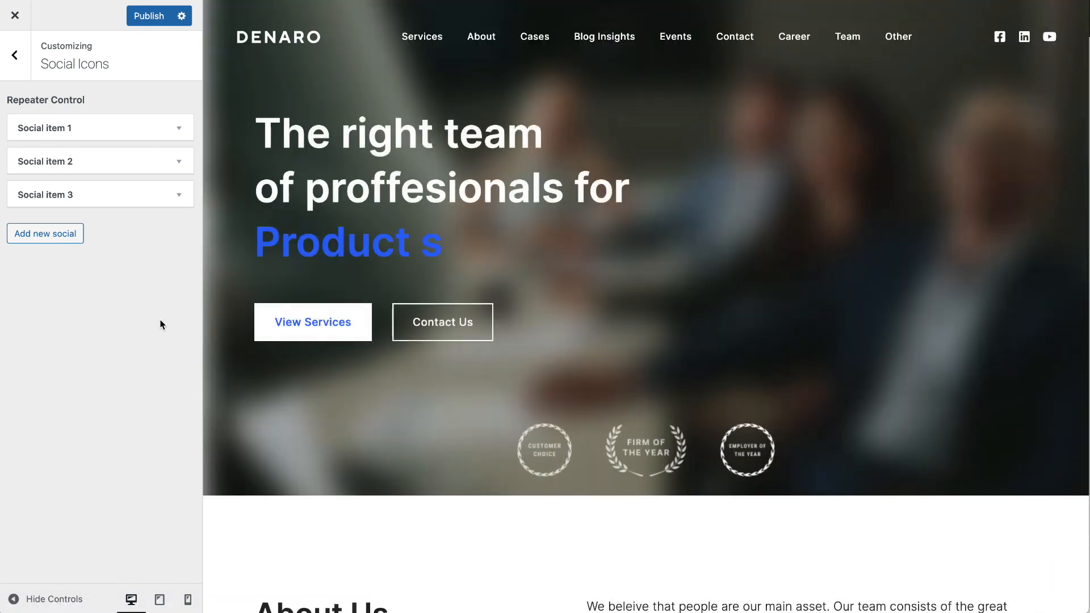
left_click(98, 198)
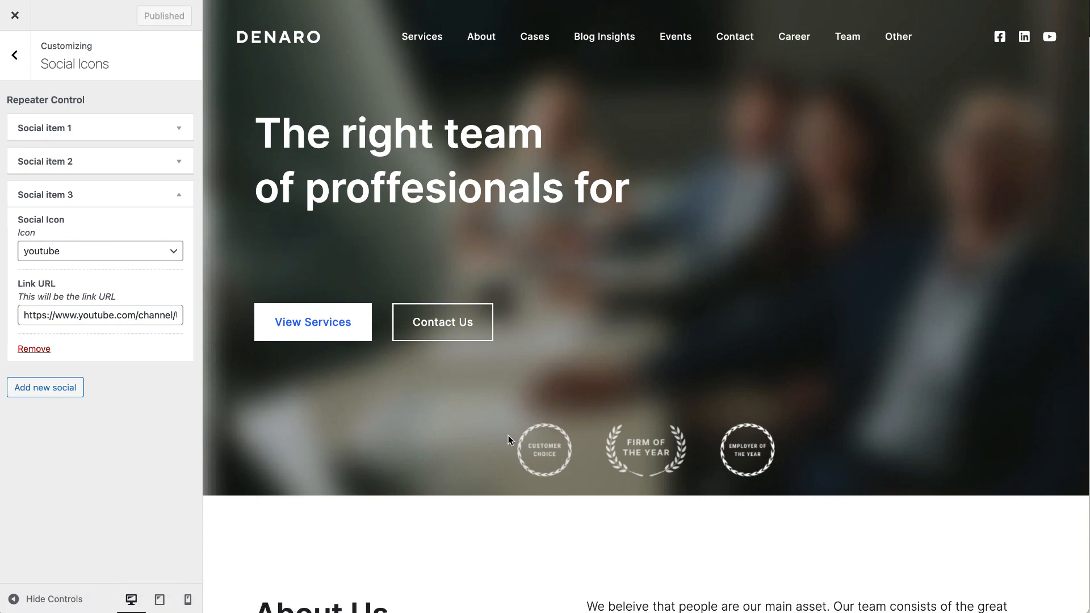
Step: Check the home page preview down to the footer and back up to the social icons in the header
scroll(852, 274, "down", 10)
scroll(853, 274, "down", 20)
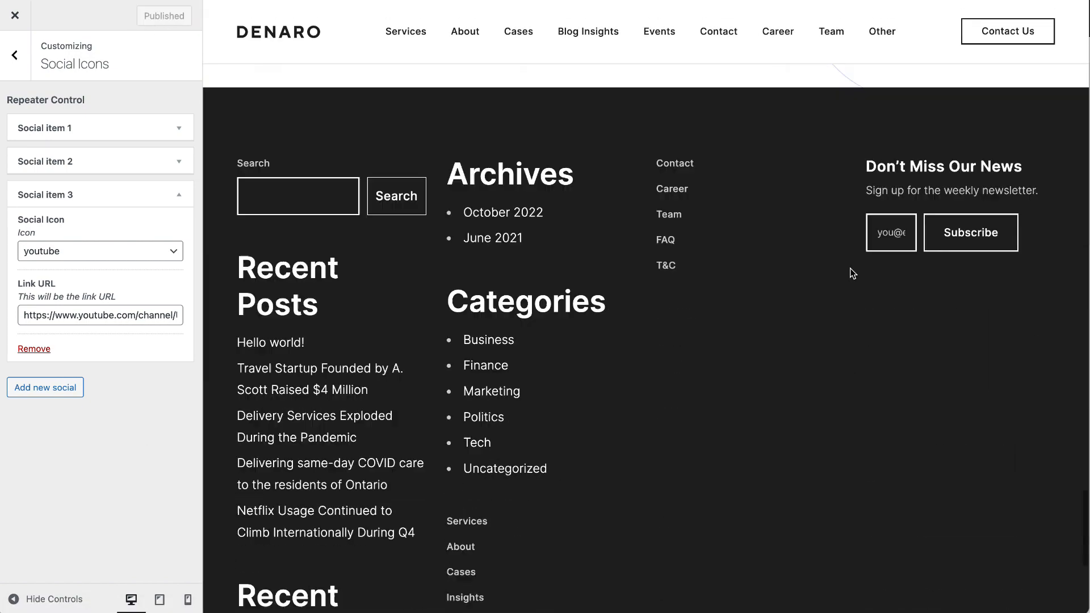
scroll(725, 542, "up", 20)
scroll(725, 542, "up", 15)
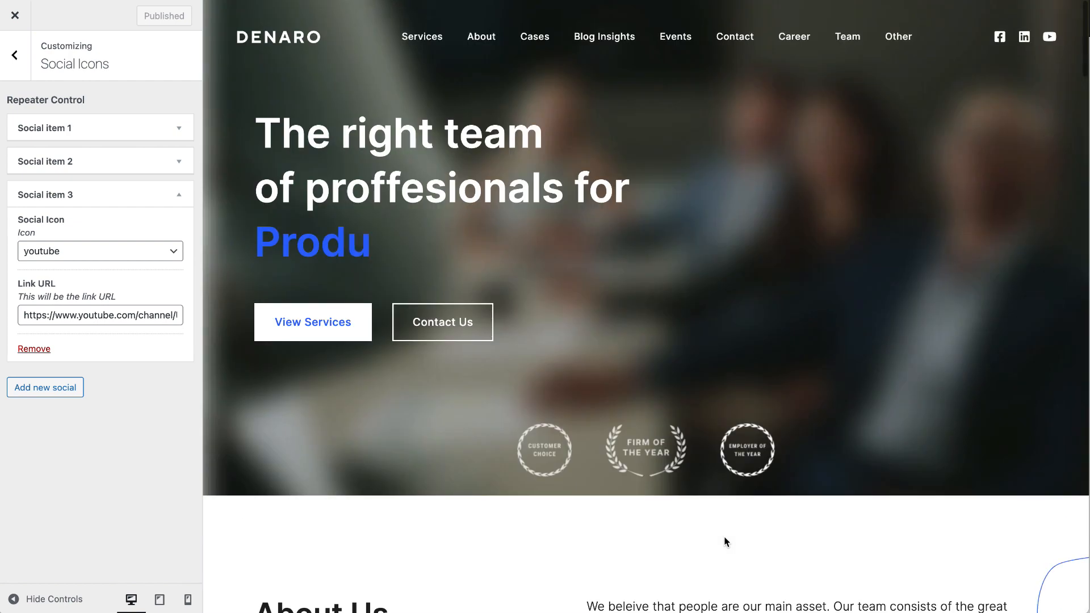
Step: Open the Page Heading settings, review the left and right image background options, and load the About page in the preview
left_click(15, 66)
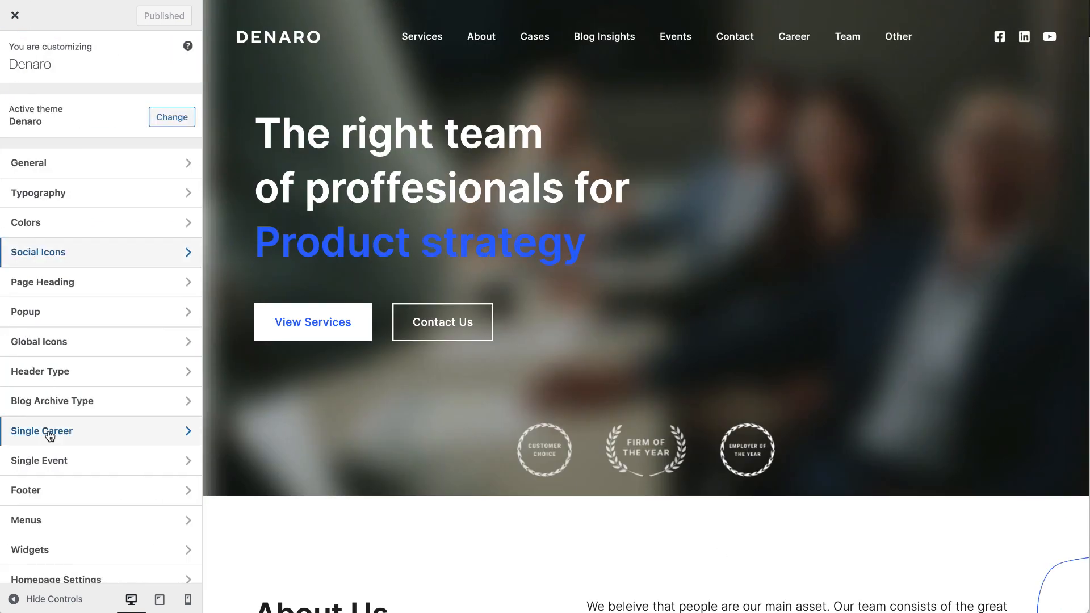
left_click(92, 283)
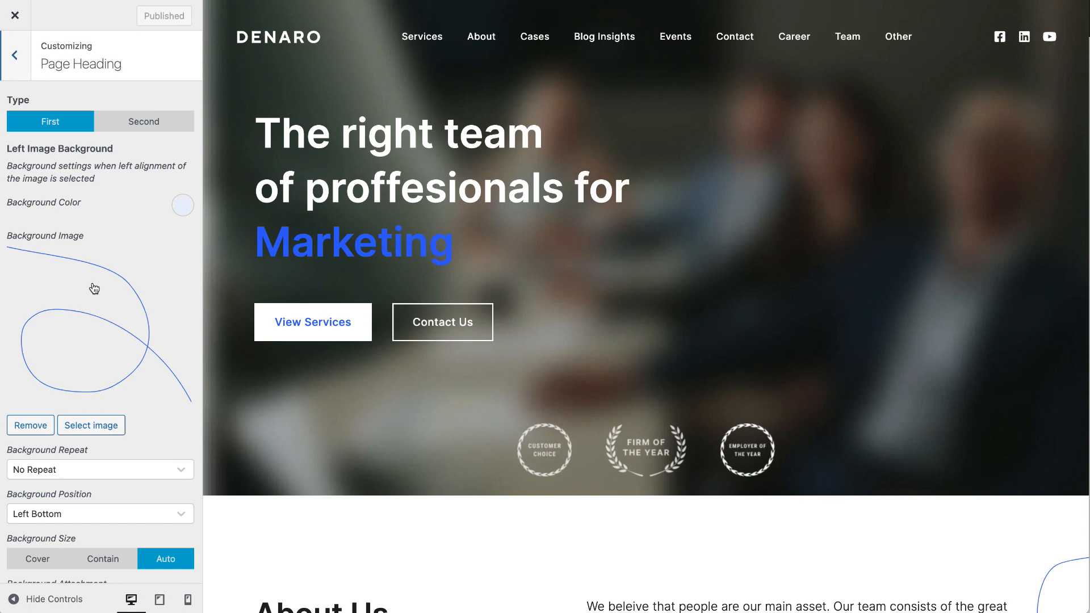
scroll(100, 398, "down", 8)
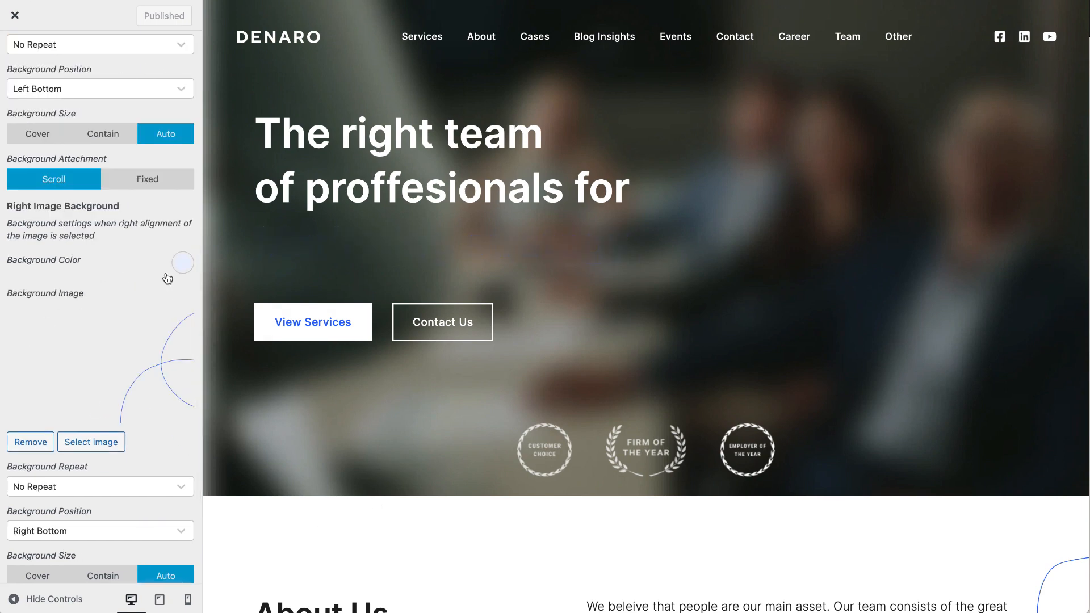
scroll(158, 264, "up", 8)
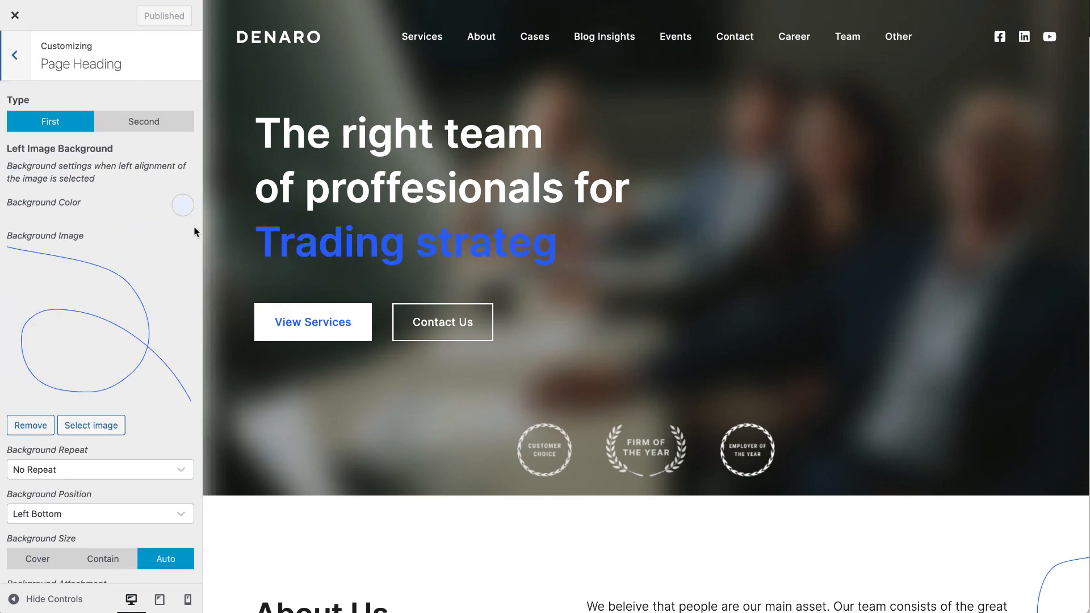
left_click(478, 39)
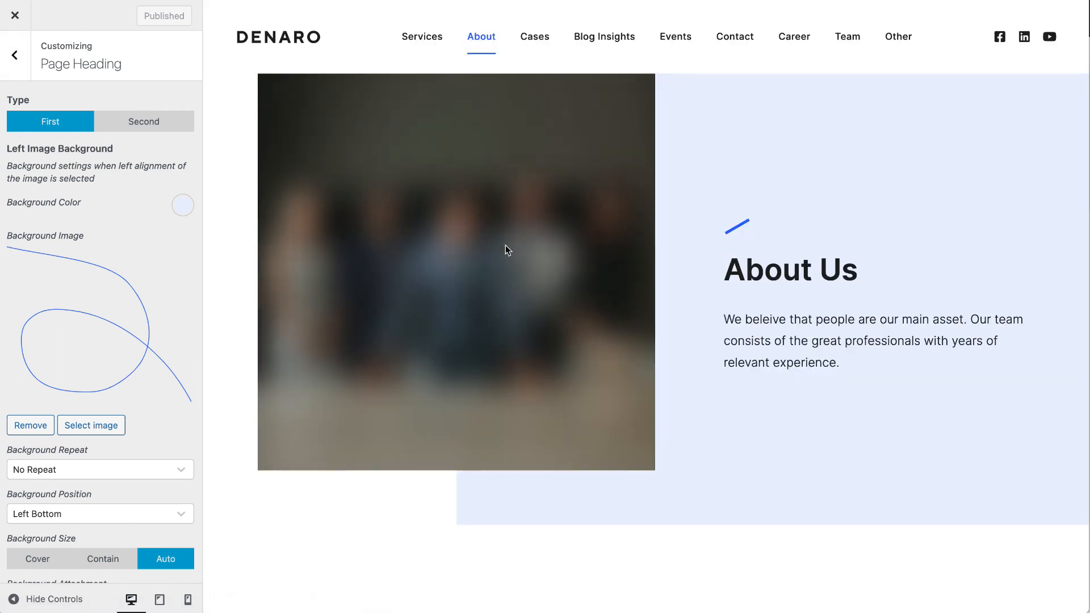
Step: Check the About page content in the preview, and load the Services page
scroll(607, 406, "down", 15)
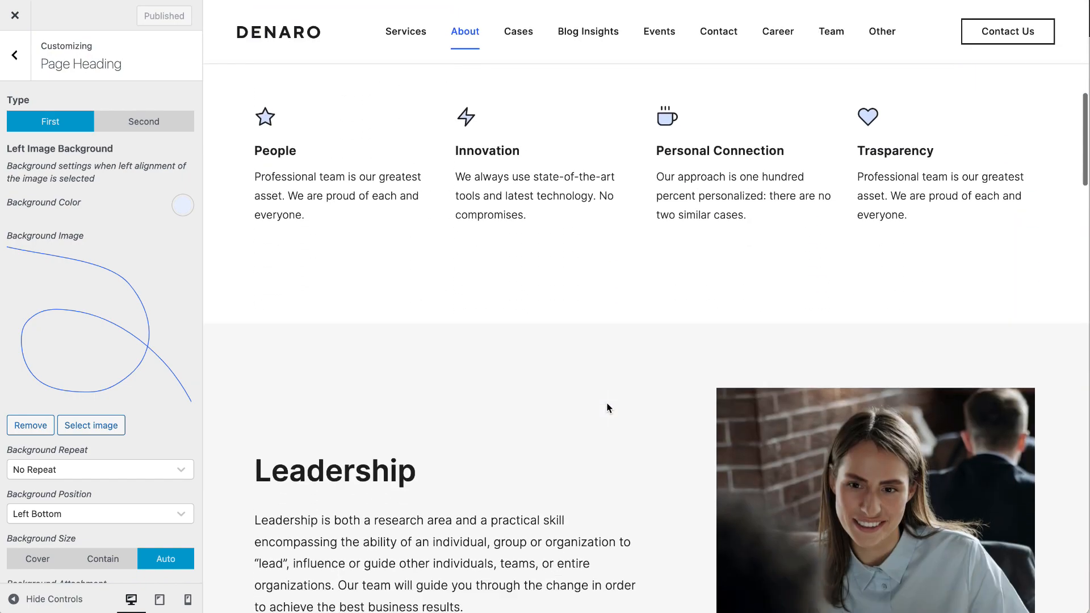
scroll(607, 408, "up", 15)
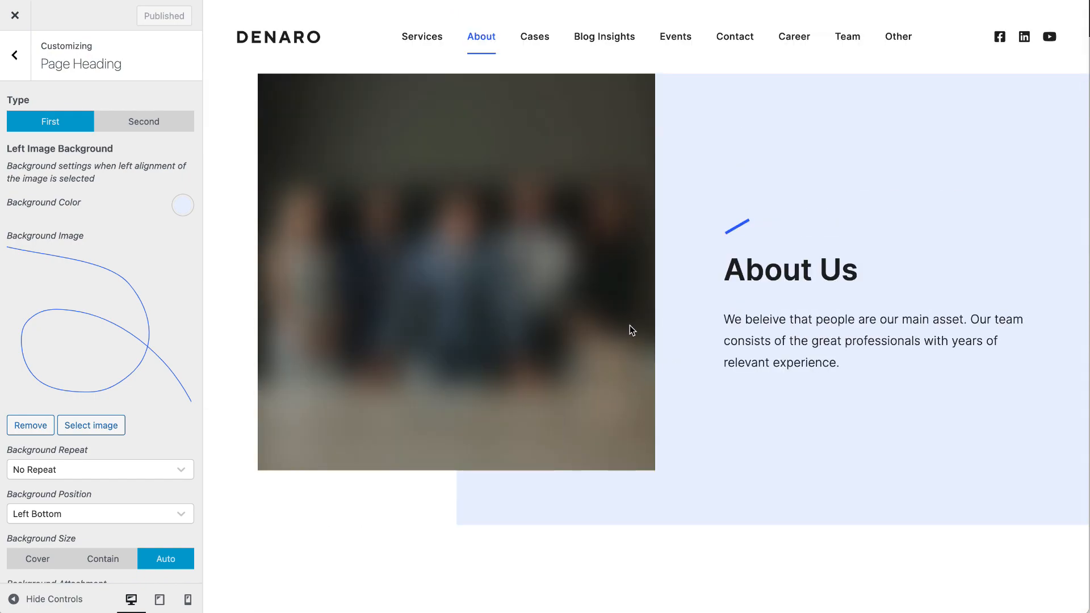
left_click(419, 36)
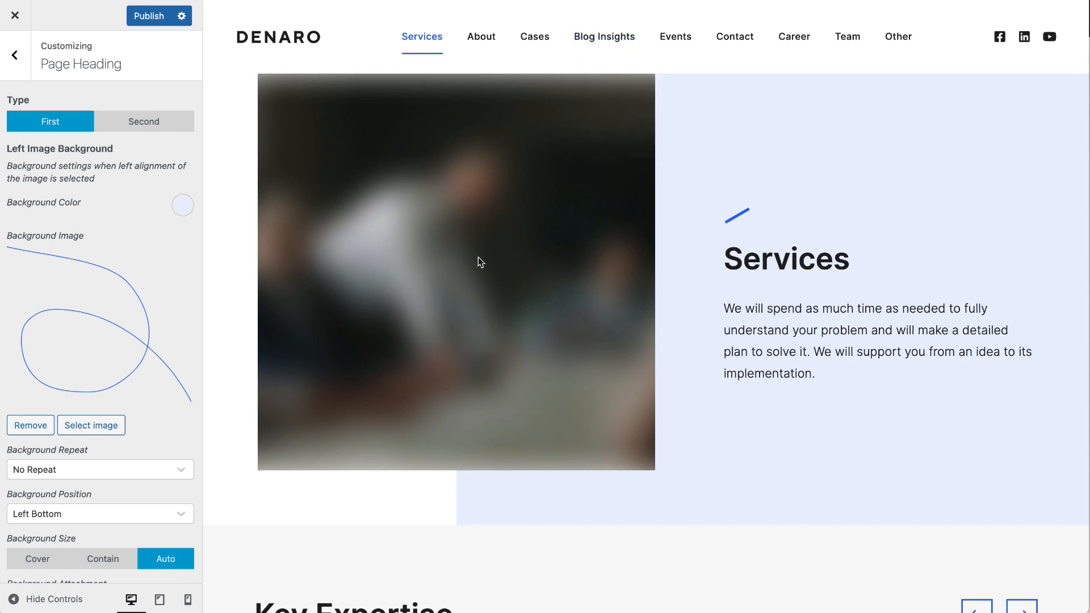
Step: Try green #81d742 as the left image background color of the page heading, and reset it to the default
left_click(180, 206)
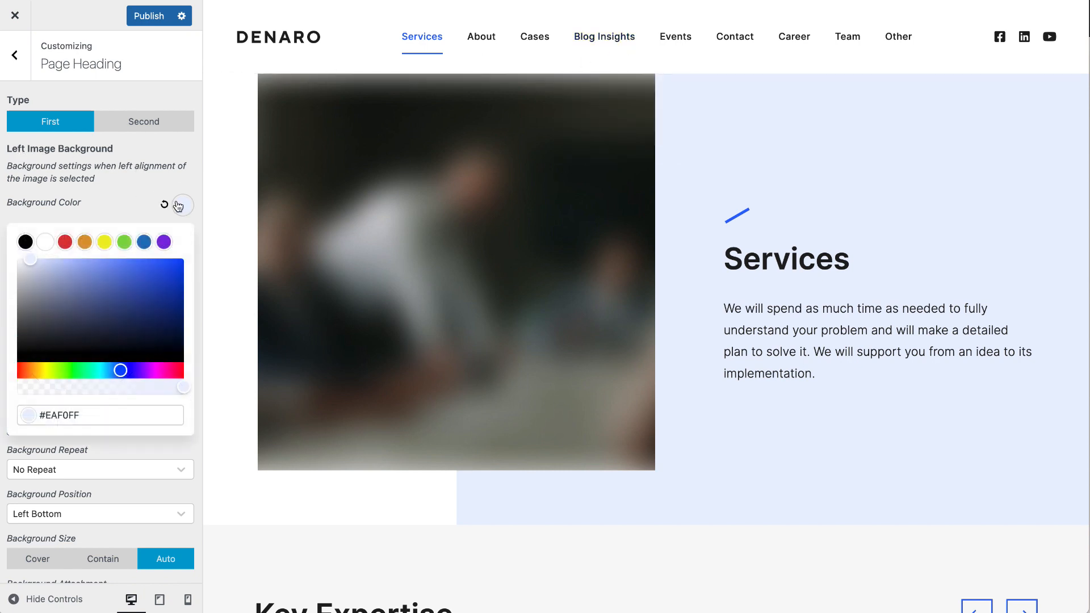
left_click(125, 243)
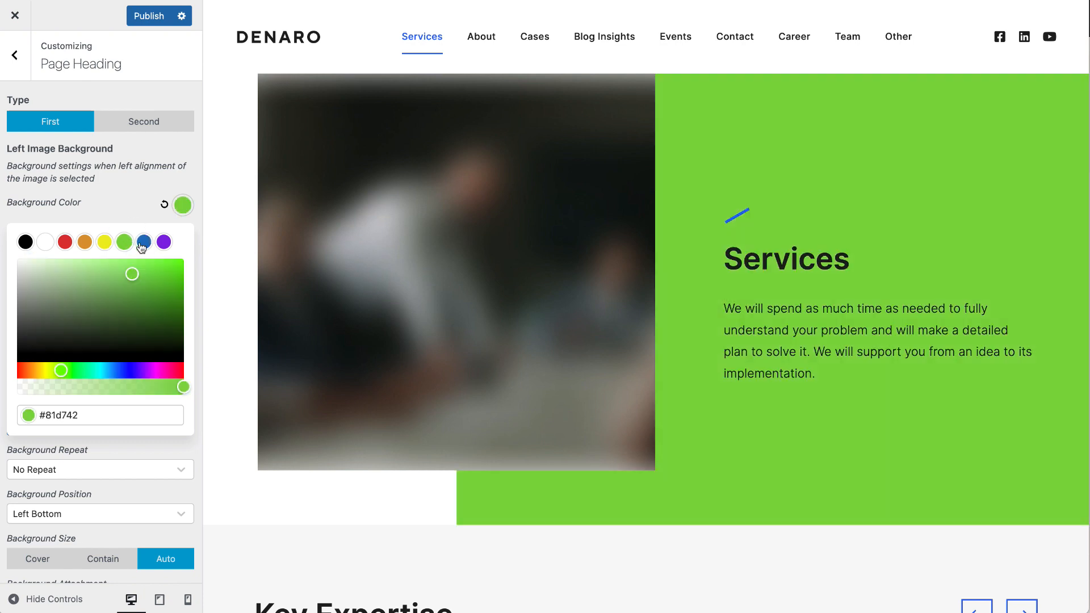
left_click(164, 205)
left_click(114, 202)
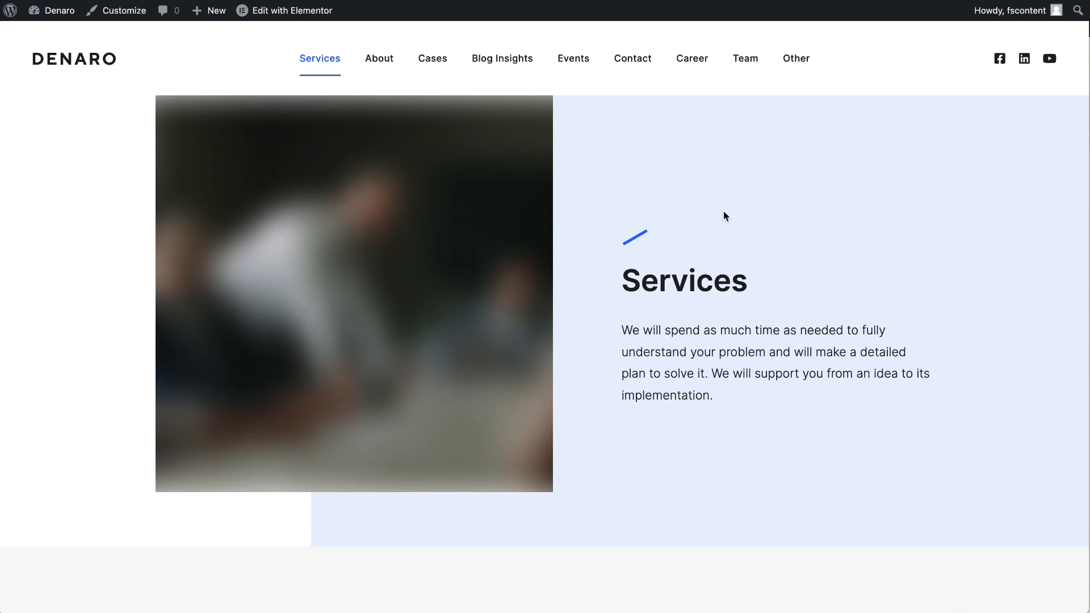
Step: Try showing the decorative line in the page heading on the Services page, and set Line Visibility back to Hide
scroll(724, 215, "down", 5)
scroll(300, 341, "up", 5)
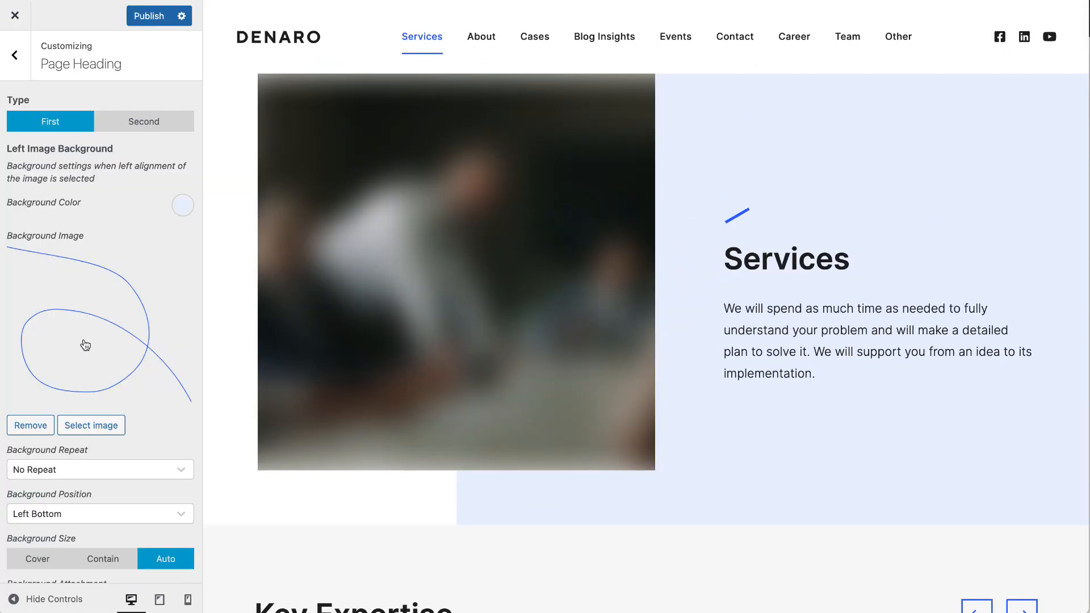
scroll(85, 346, "down", 10)
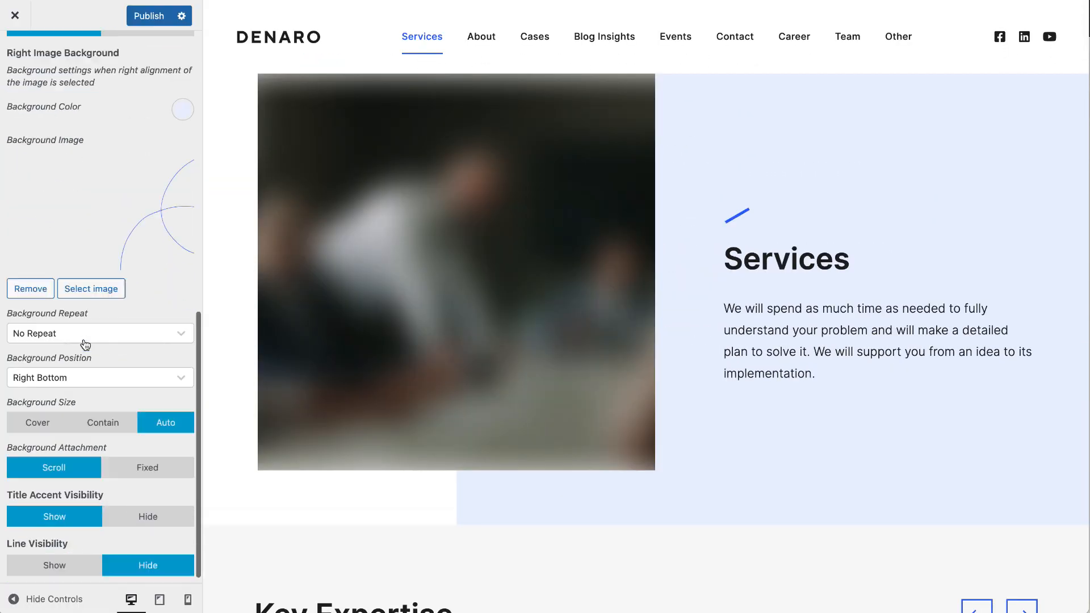
left_click(44, 564)
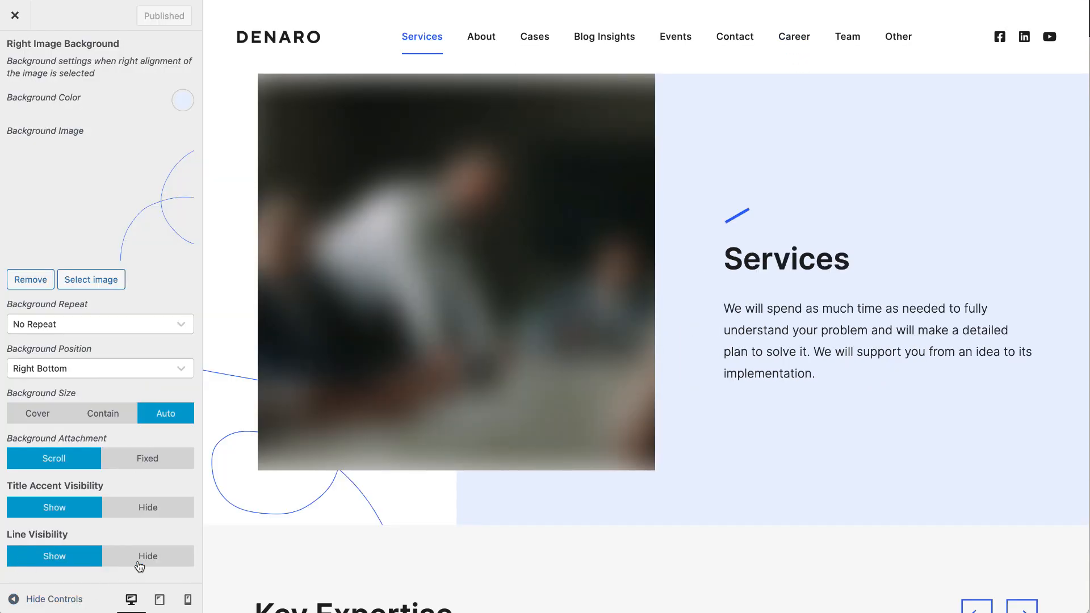
left_click(139, 562)
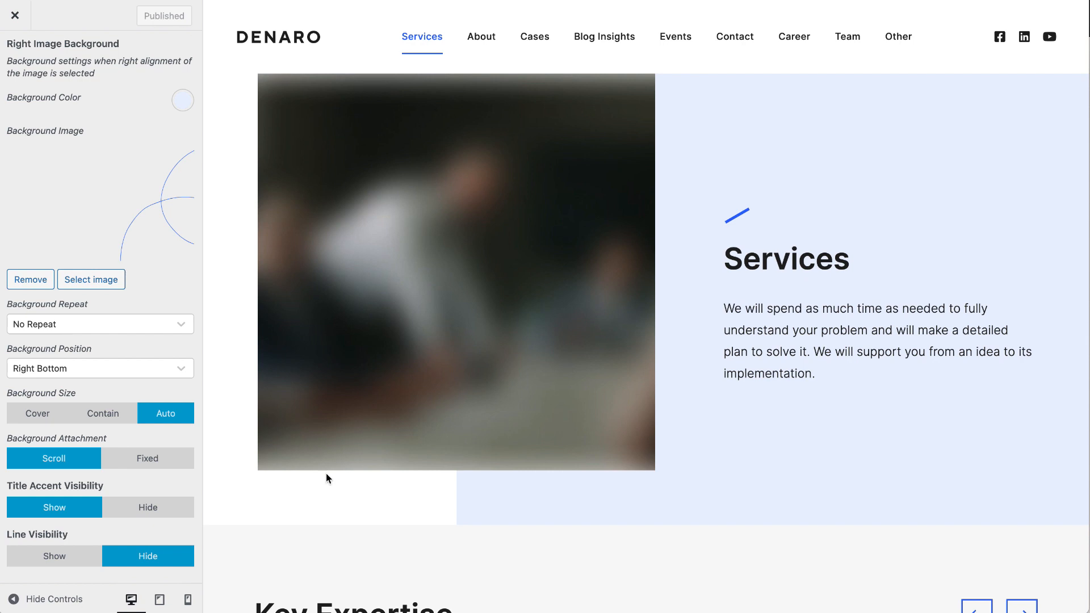
Step: Check the decorative line and the page heading on the live Services page
mouse_move(420, 59)
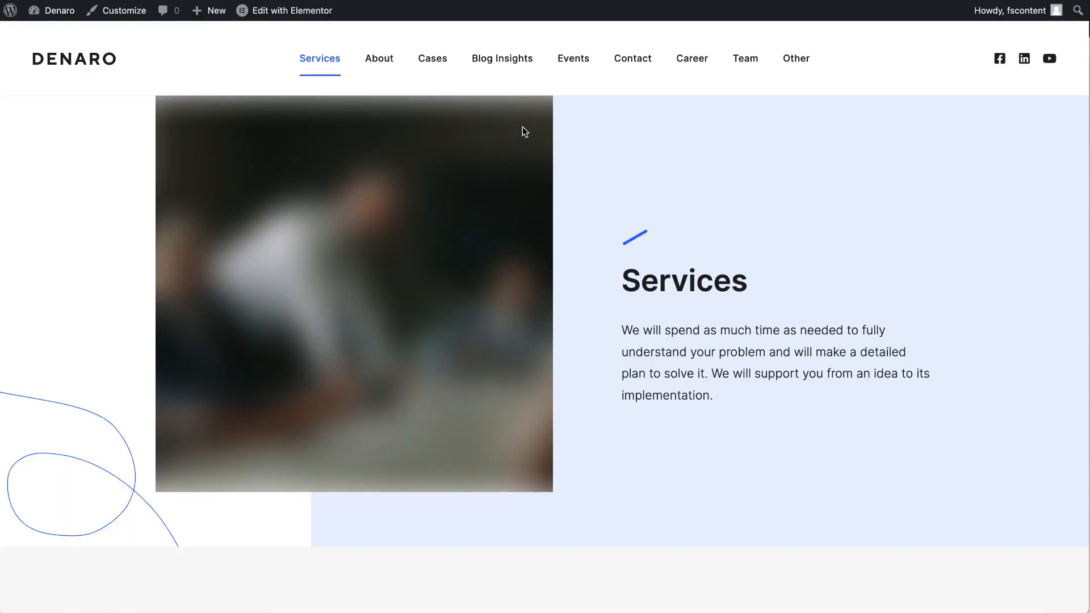
mouse_move(303, 21)
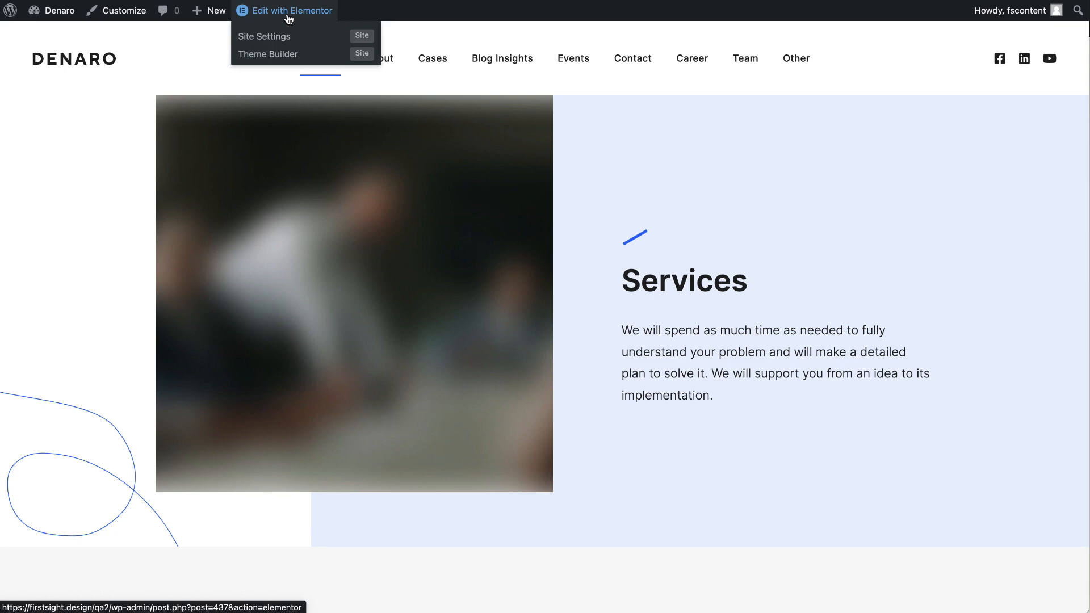
scroll(226, 287, "down", 10)
scroll(226, 288, "up", 10)
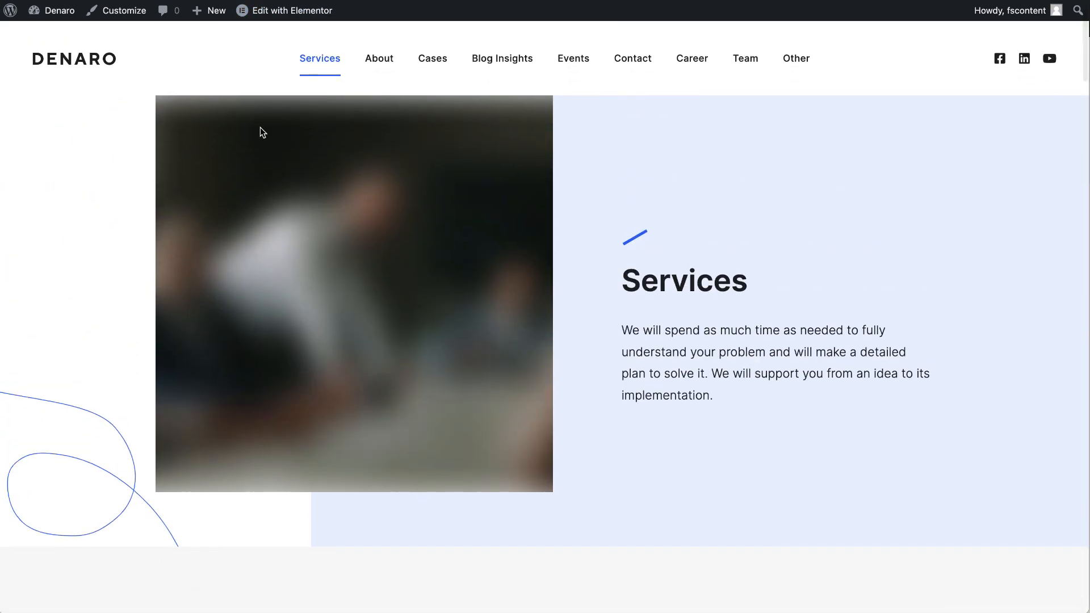
Step: Open the About Us page in the WordPress block editor from the pages list and dismiss the welcome guide
left_click(66, 24)
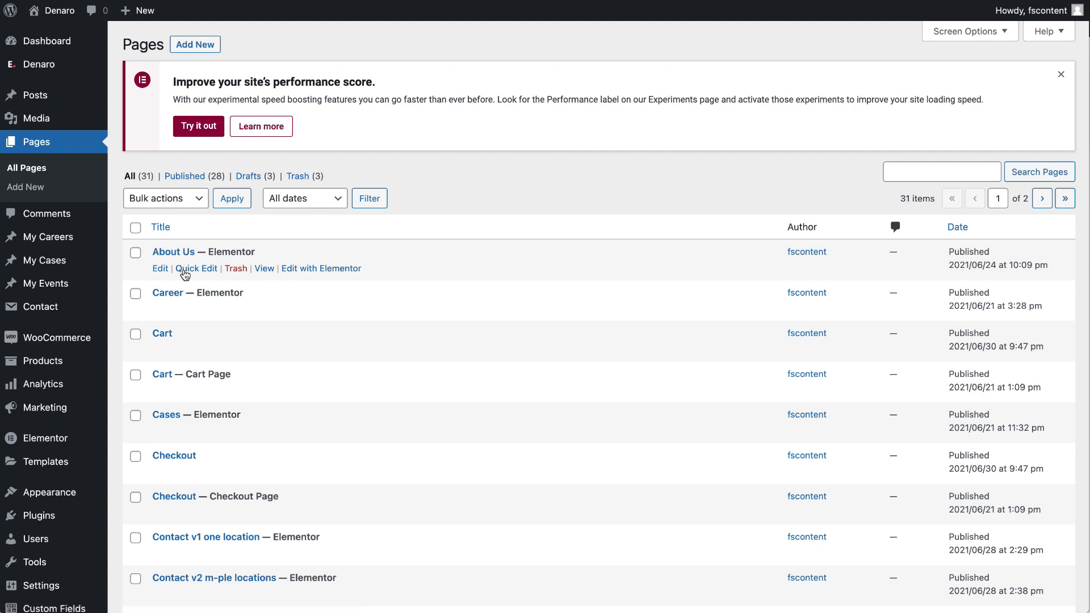
right_click(159, 268)
left_click(182, 275)
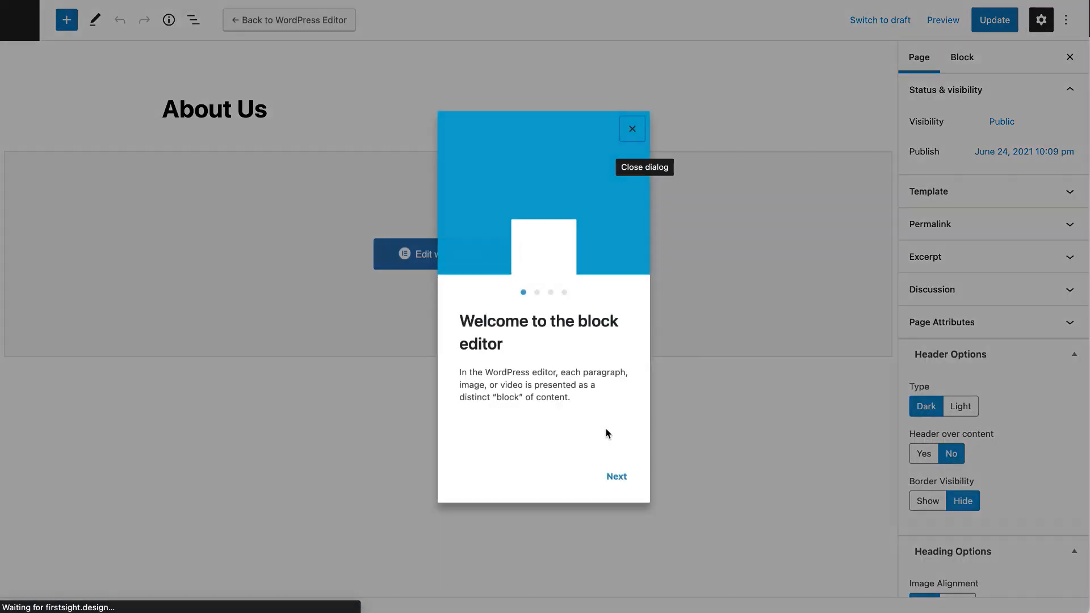
left_click(642, 141)
Step: Open the About Us page's featured image selection, view the file upload option, and return to the media library with expanded details
scroll(995, 387, "down", 2)
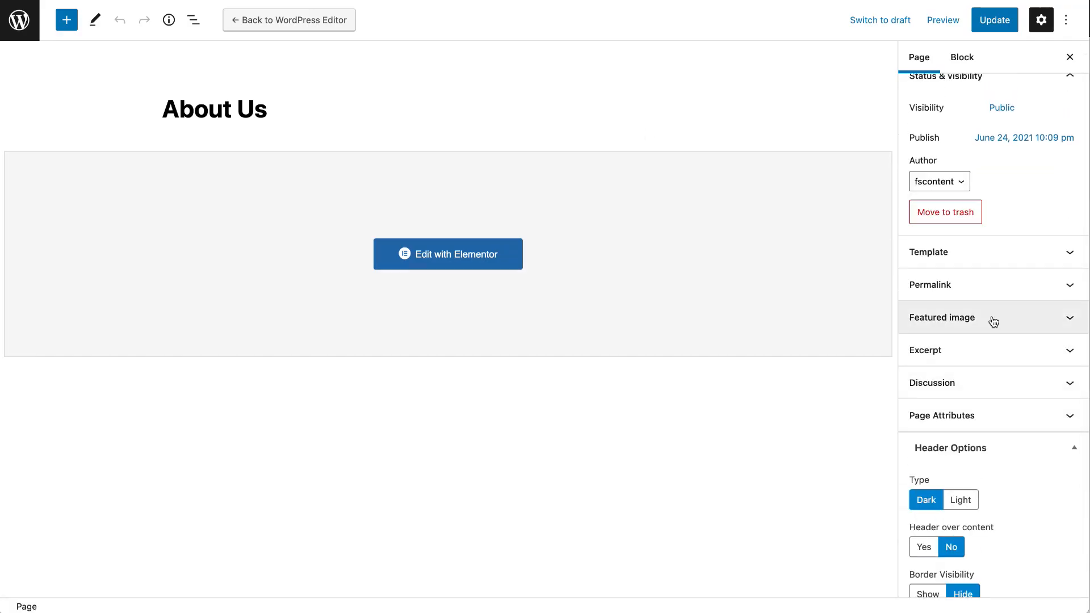
left_click(993, 317)
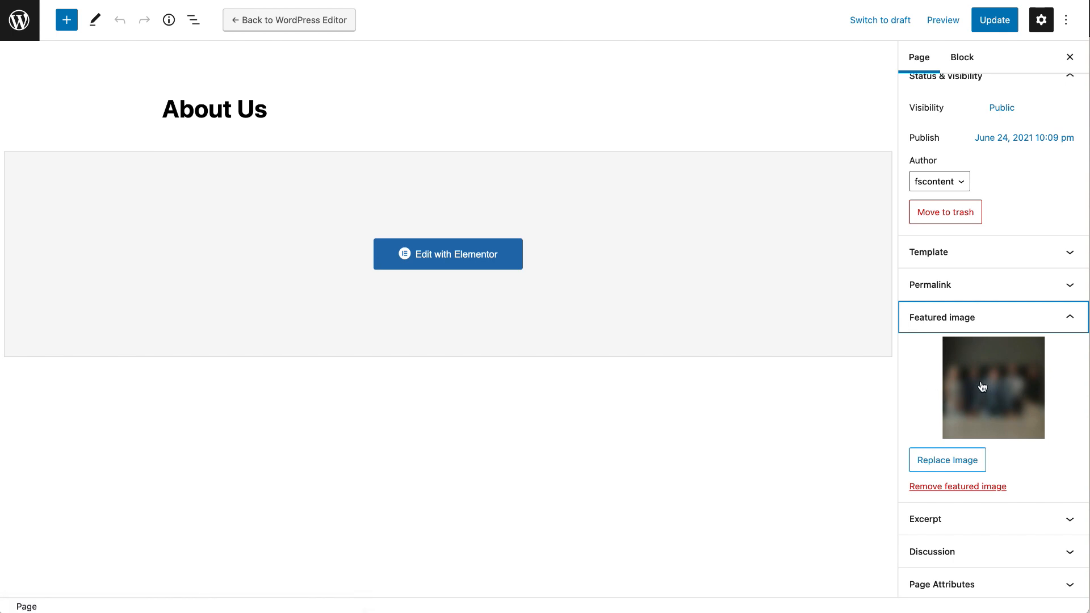
left_click(985, 388)
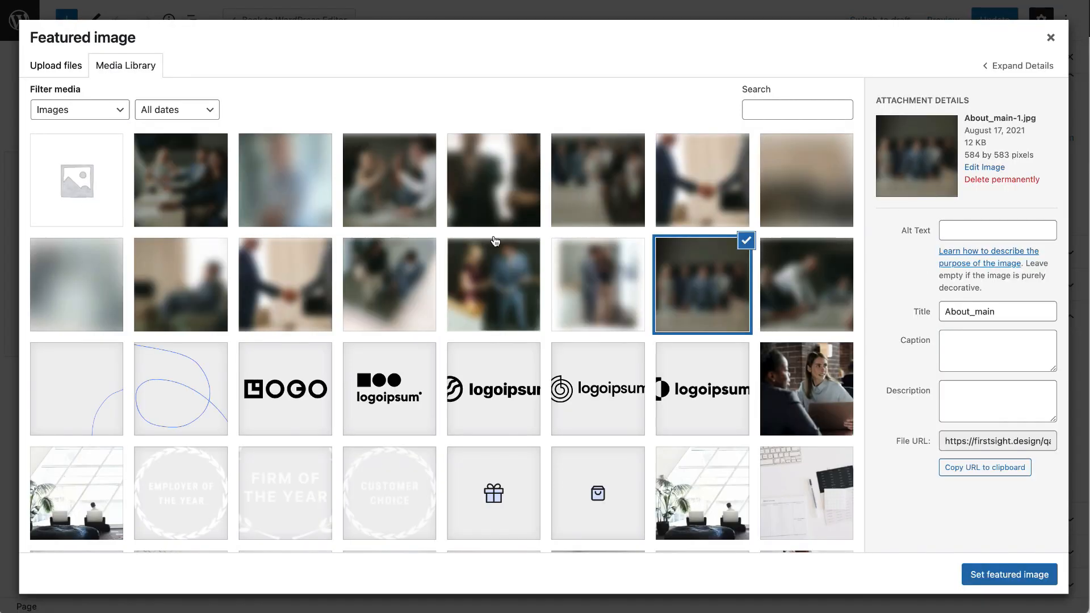
left_click(46, 67)
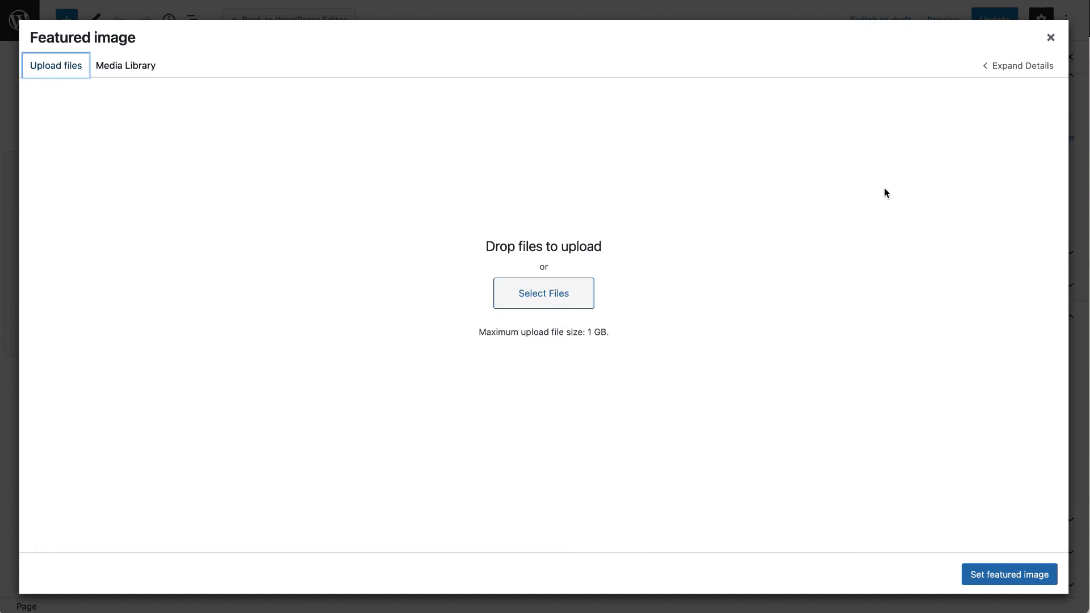
left_click(1017, 66)
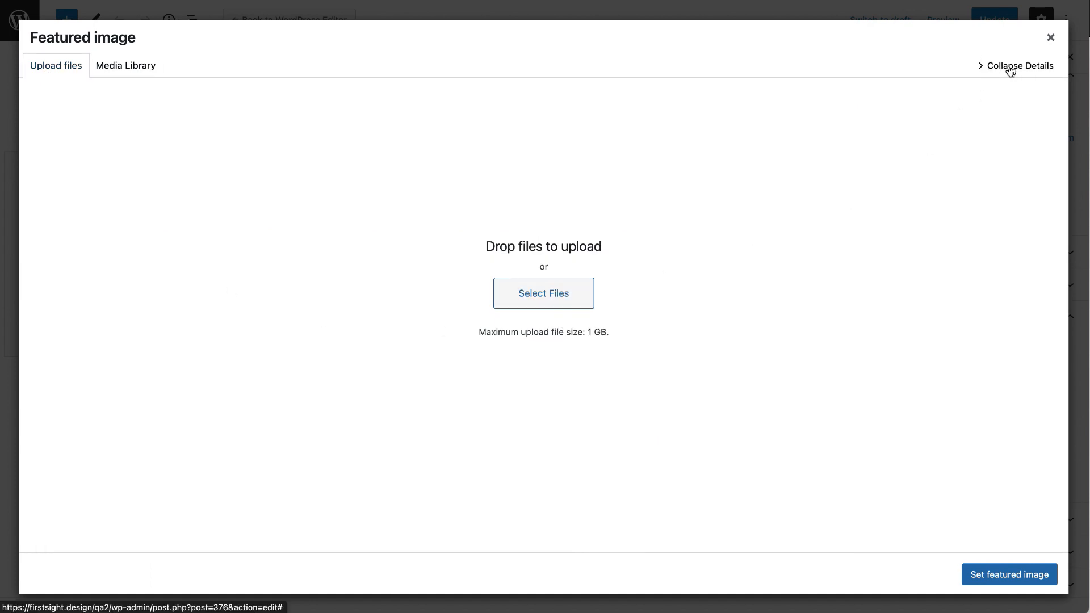
left_click(124, 70)
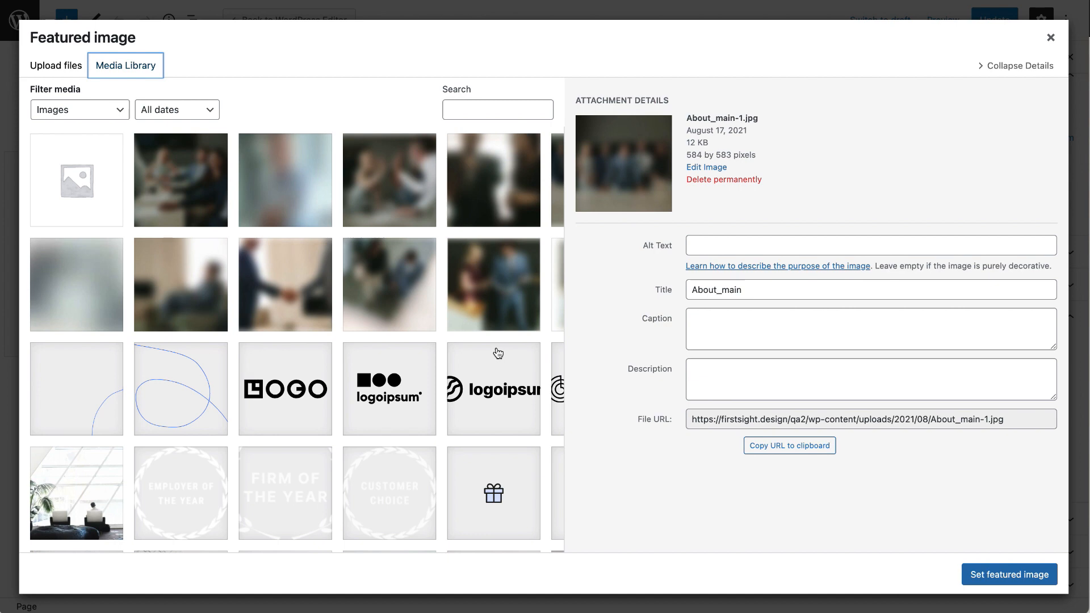
Step: Set Blog-maketing-1.jpg from the media library as the About Us page's featured image and update the page
scroll(498, 353, "down", 6)
left_click(516, 373)
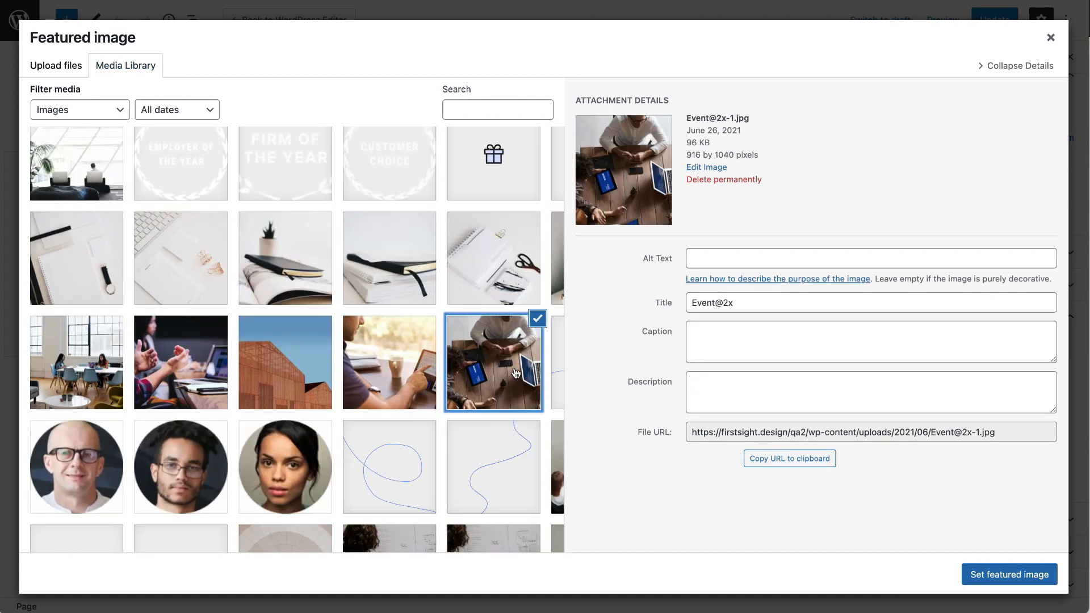
left_click(179, 393)
left_click(46, 381)
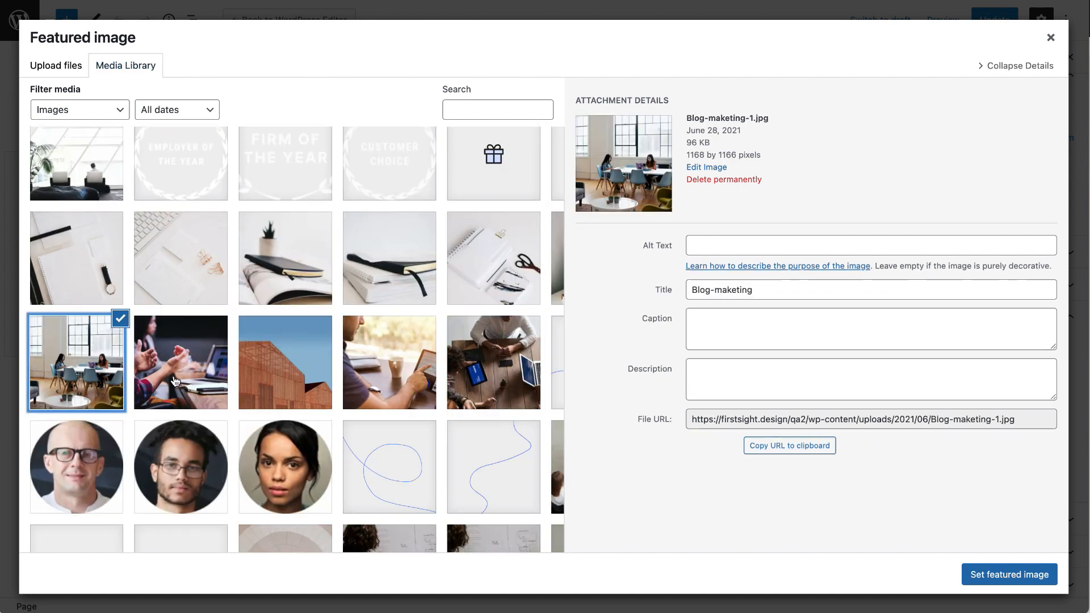
left_click(998, 575)
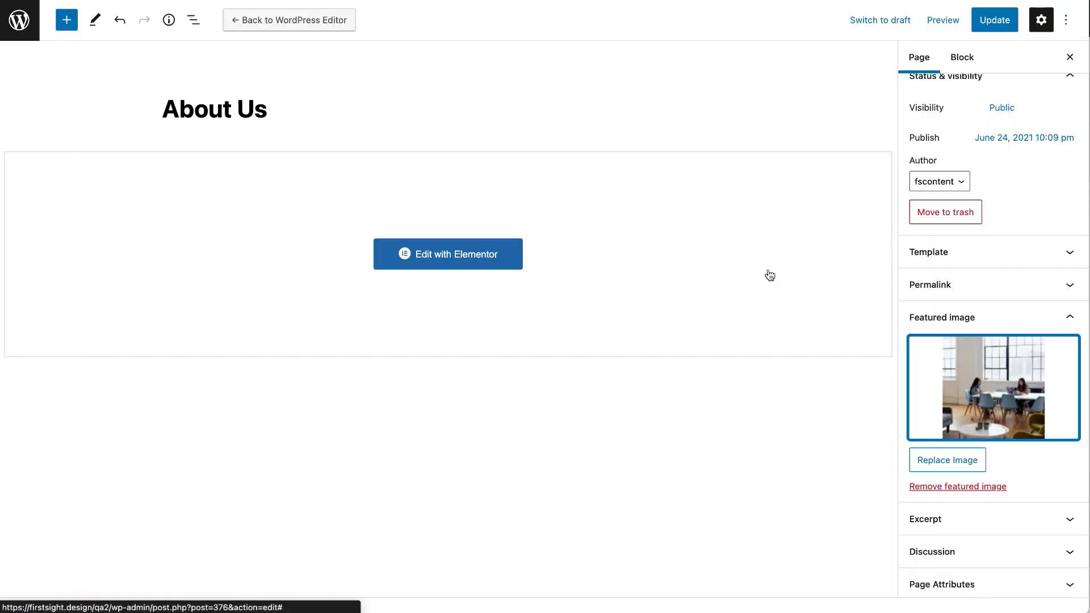
left_click(994, 26)
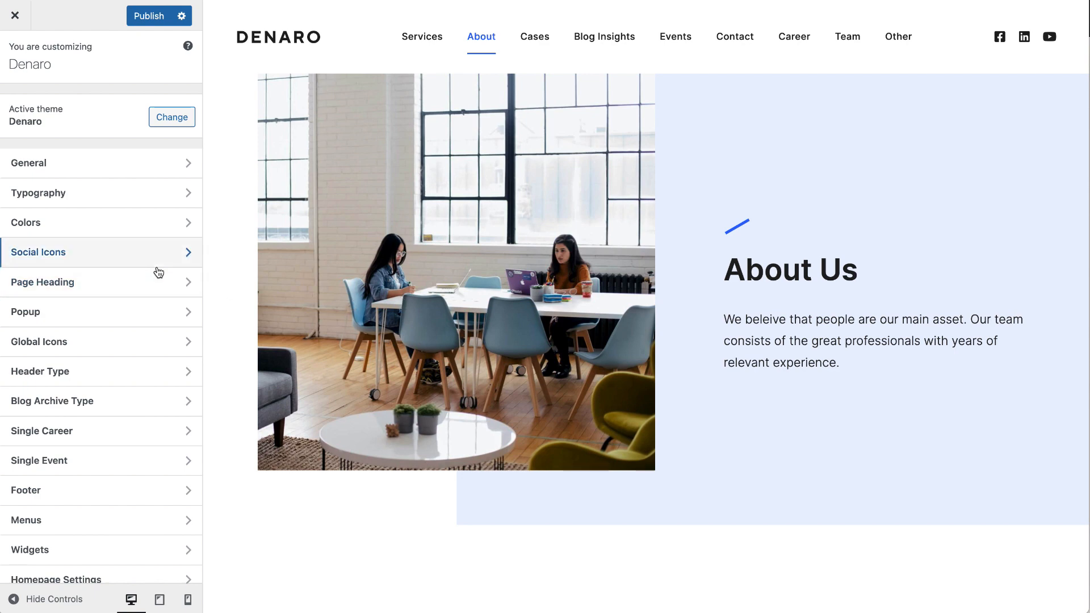
Step: Load the Cases, Blog Insights and Events pages in the customizer preview to compare their heading layouts
left_click(534, 50)
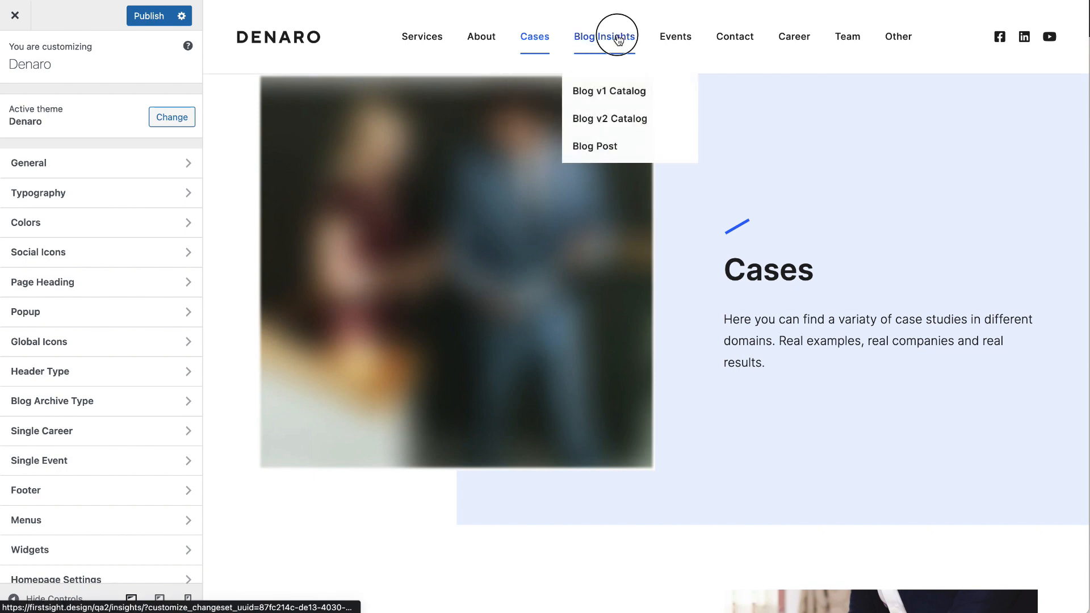
left_click(619, 39)
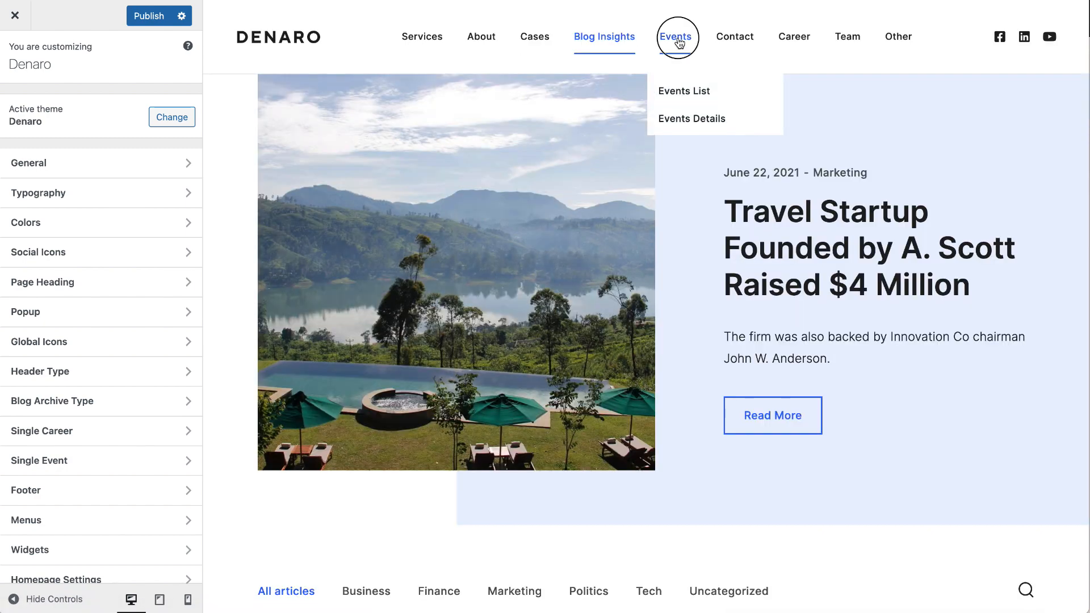
left_click(676, 39)
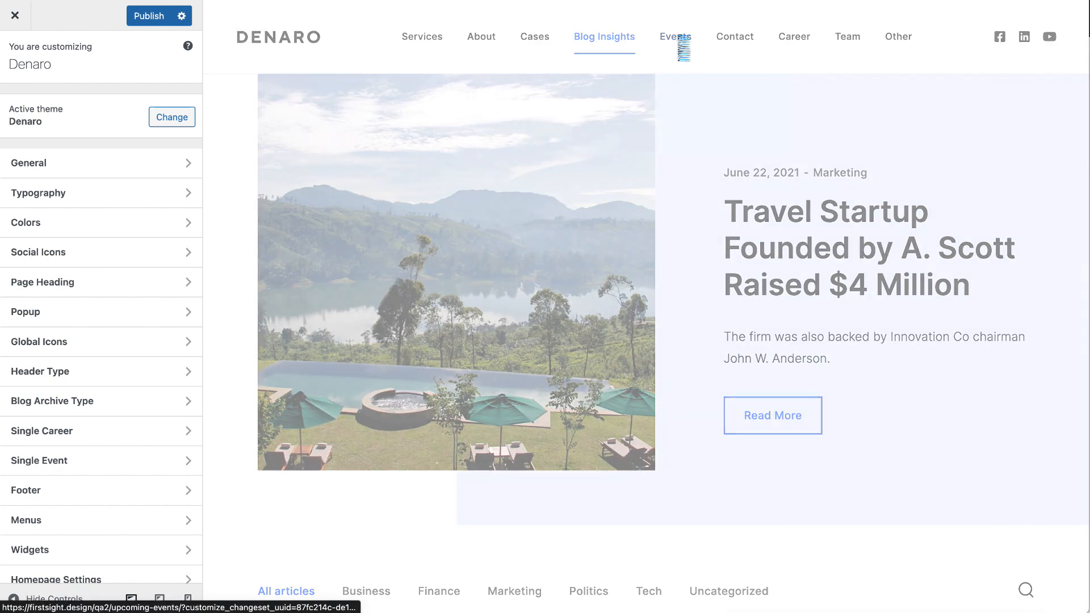
mouse_move(741, 47)
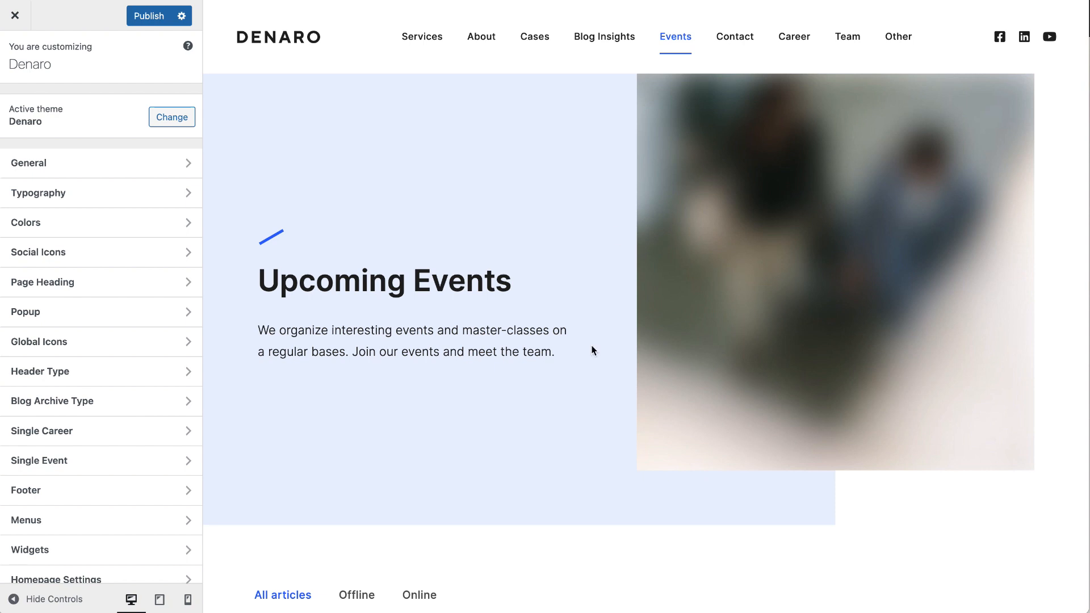
Step: Review the Right Image Background, title accent and line visibility options in the Page Heading settings, and publish the customizer settings
left_click(76, 296)
scroll(76, 295, "down", 10)
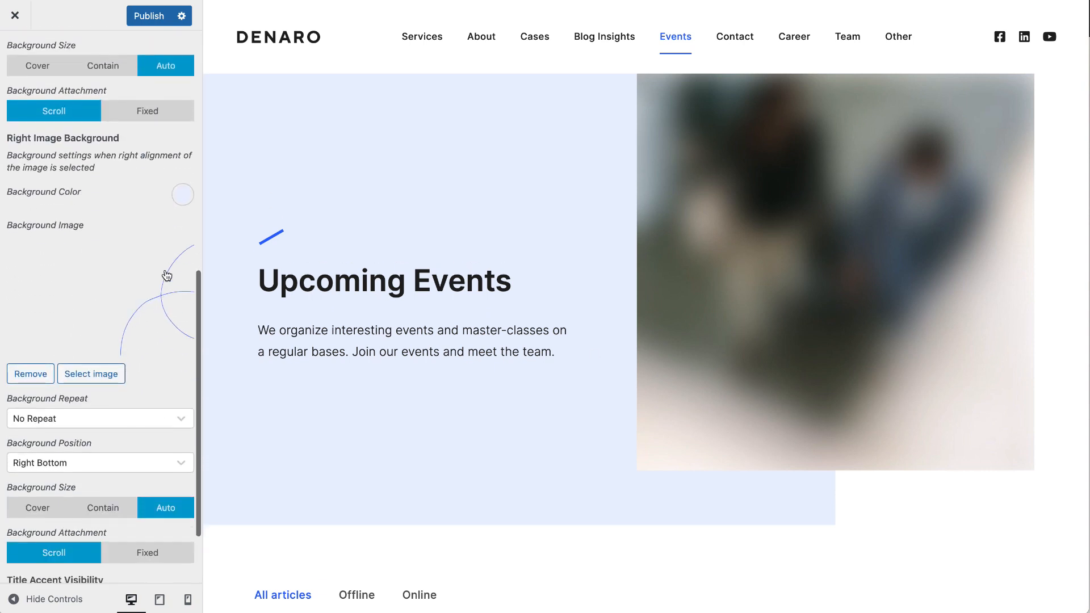
scroll(149, 301, "up", 4)
scroll(147, 309, "down", 5)
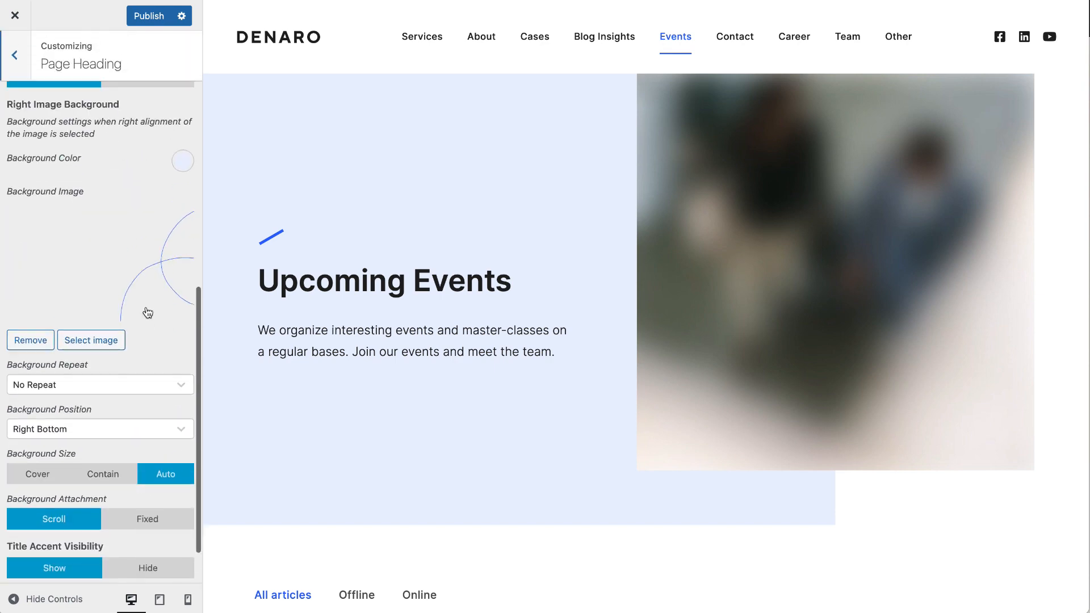
scroll(148, 313, "up", 2)
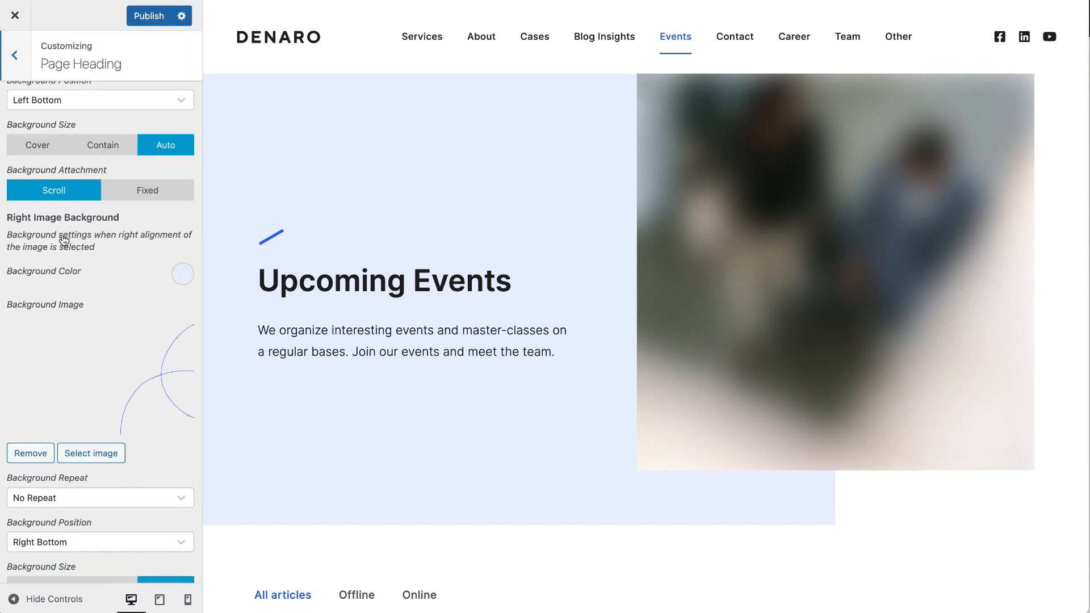
scroll(100, 367, "down", 2)
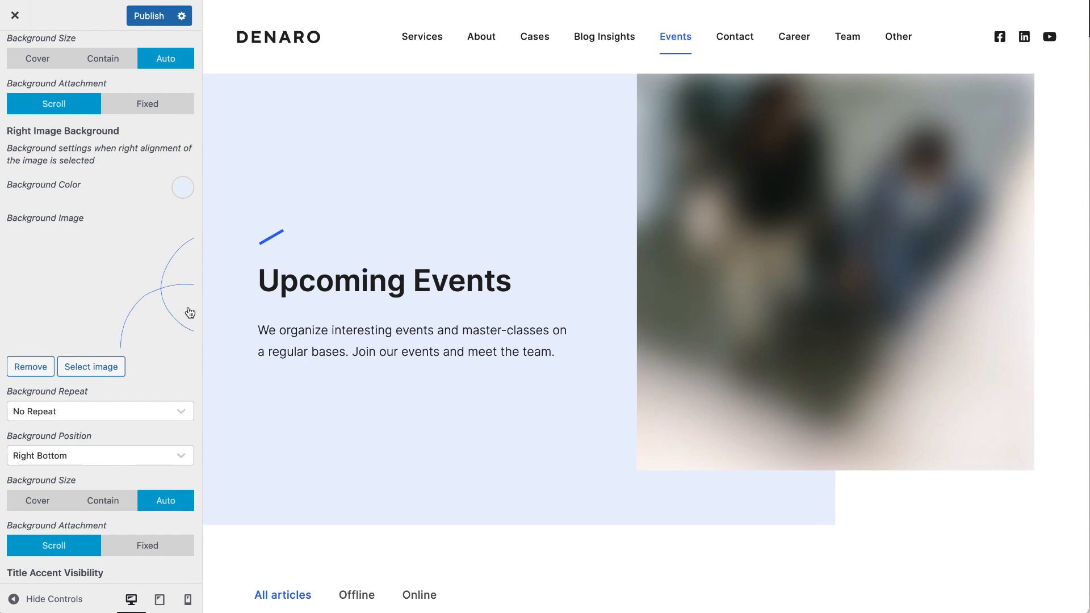
scroll(124, 334, "down", 2)
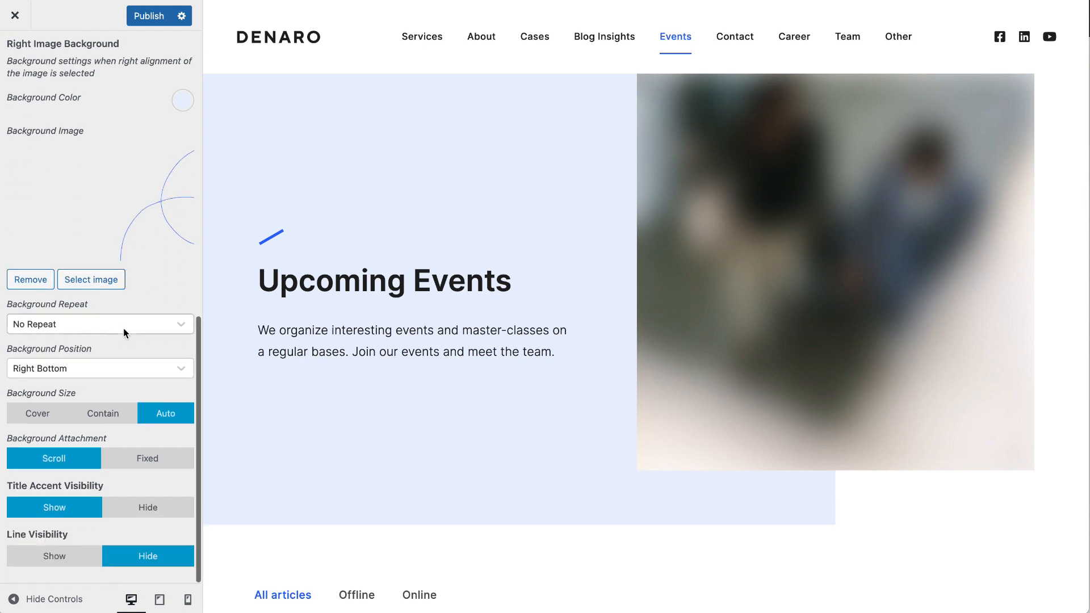
left_click(135, 17)
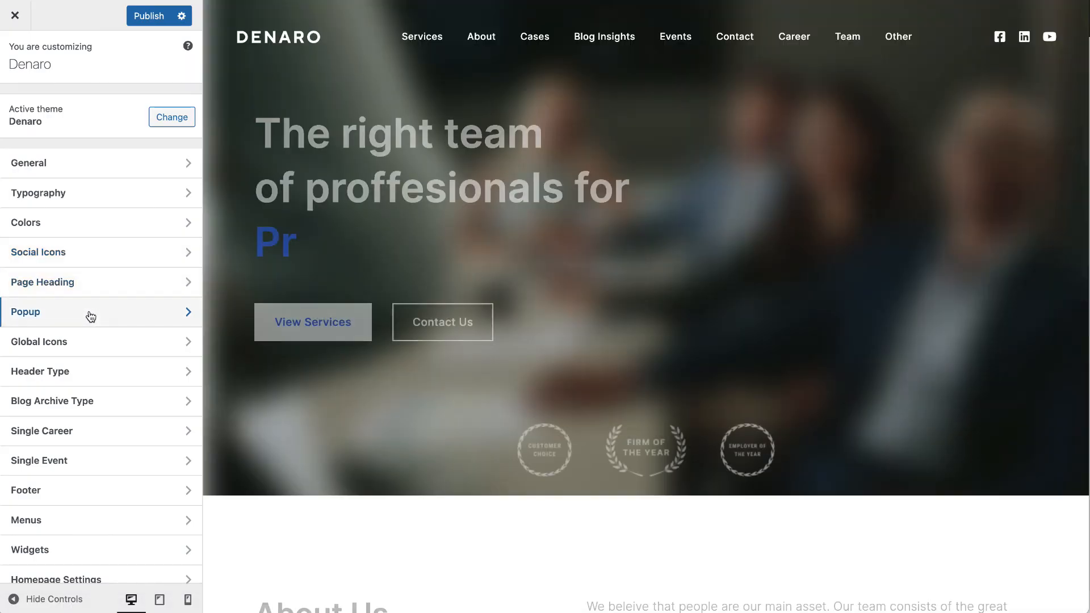
Step: Preview the contact popup from the Popup settings, try preset background colors such as blue #1e73be, and reset the background to its default
left_click(89, 314)
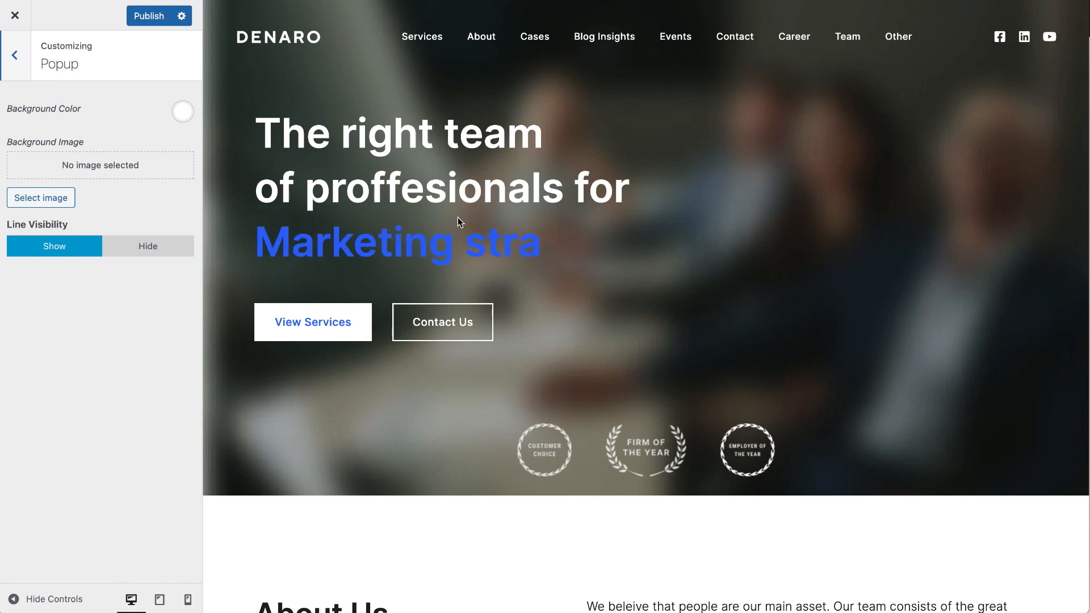
left_click(411, 319)
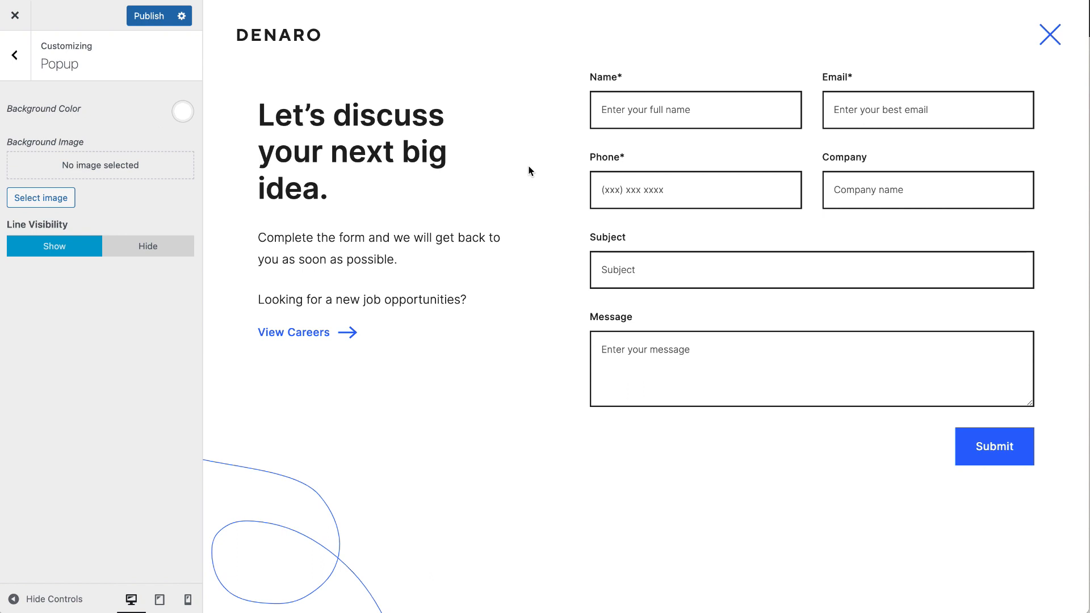
left_click(183, 113)
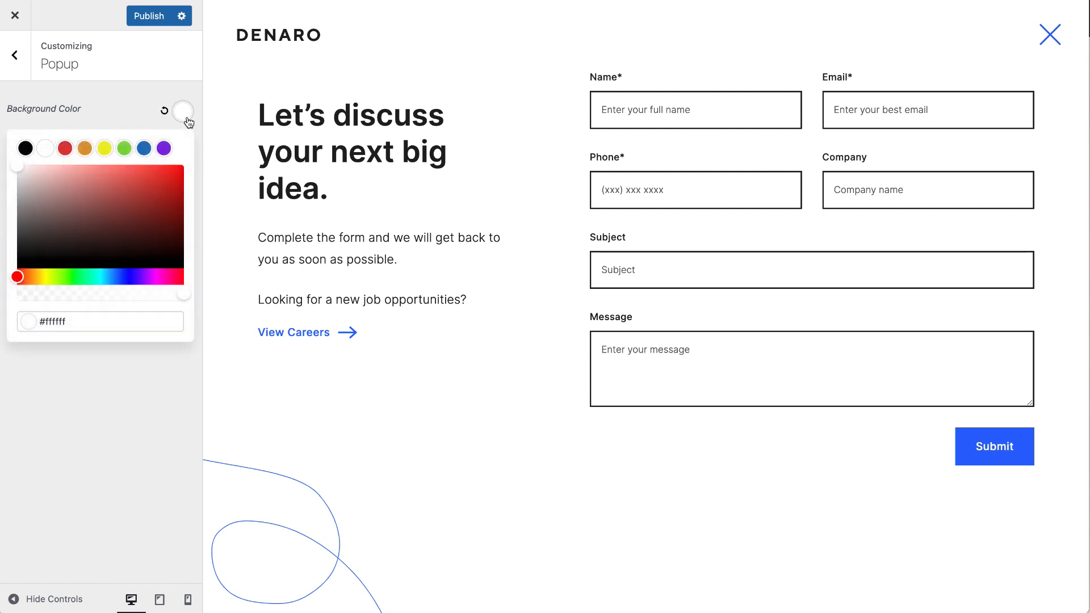
left_click(164, 148)
left_click(144, 148)
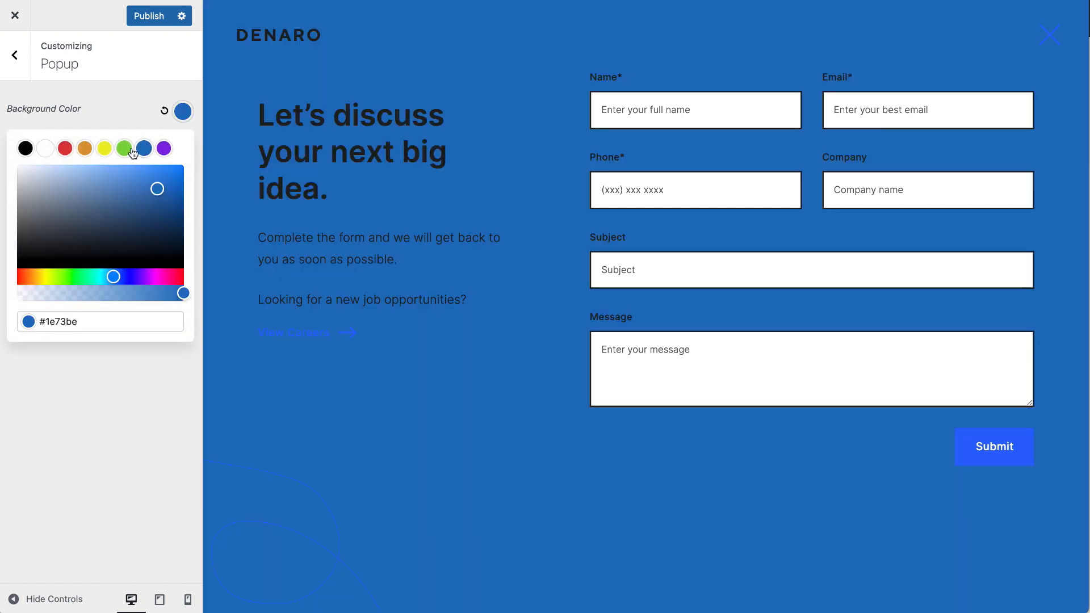
left_click(124, 148)
left_click(109, 151)
left_click(164, 110)
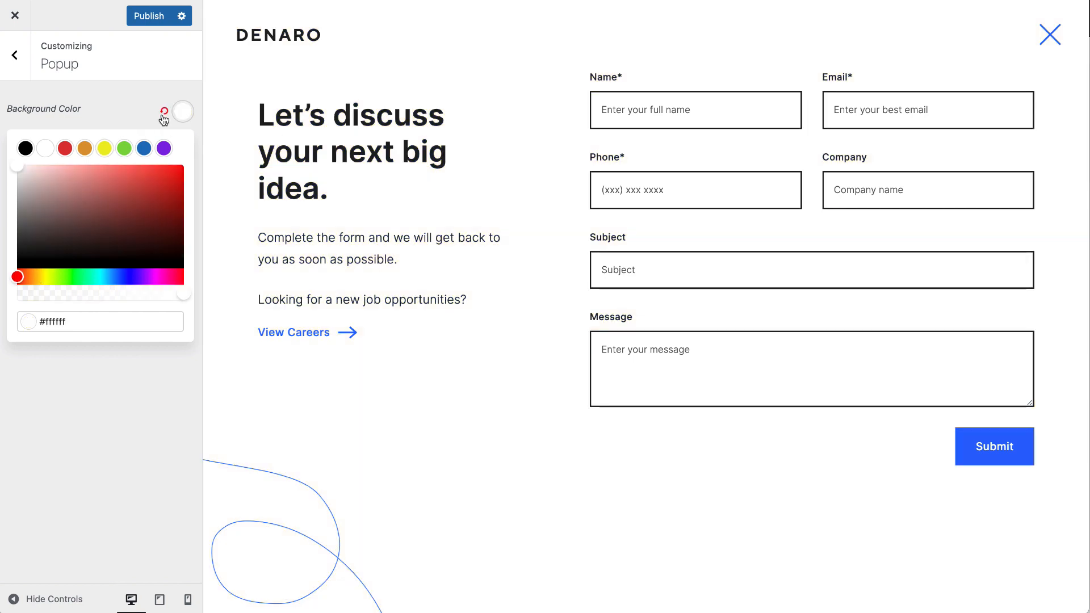
left_click(124, 114)
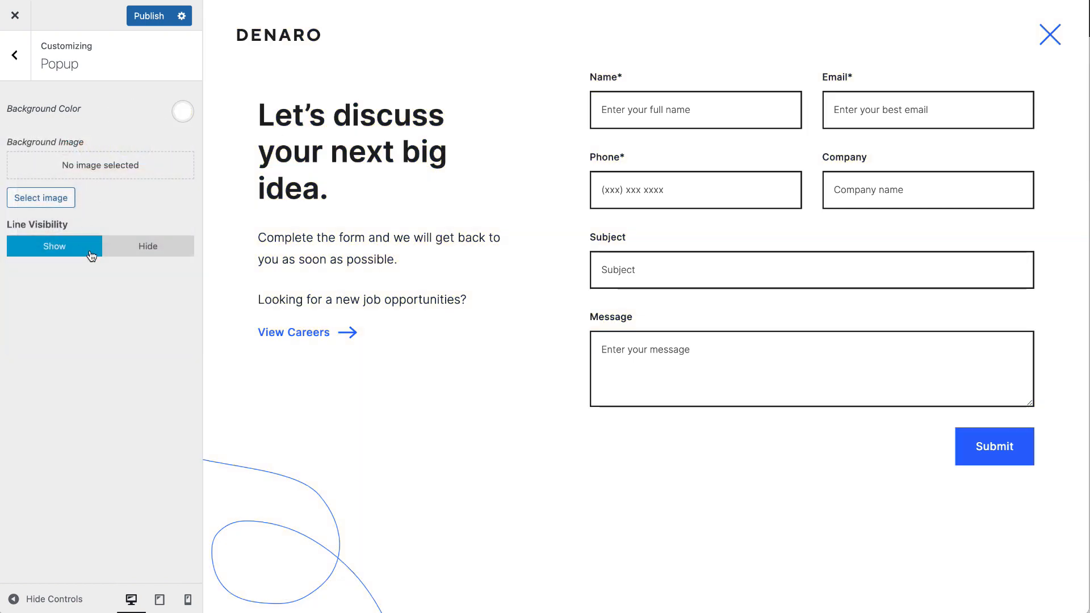
Step: Hide the popup's decorative line, preview the contact popup, and set Line Visibility back to Show for another preview
left_click(153, 257)
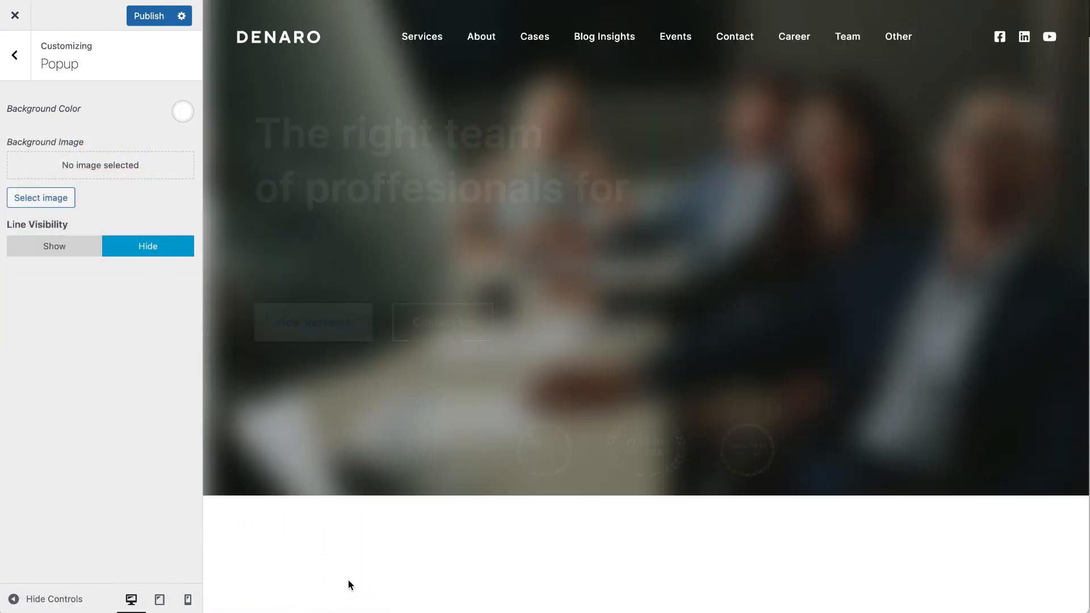
left_click(462, 321)
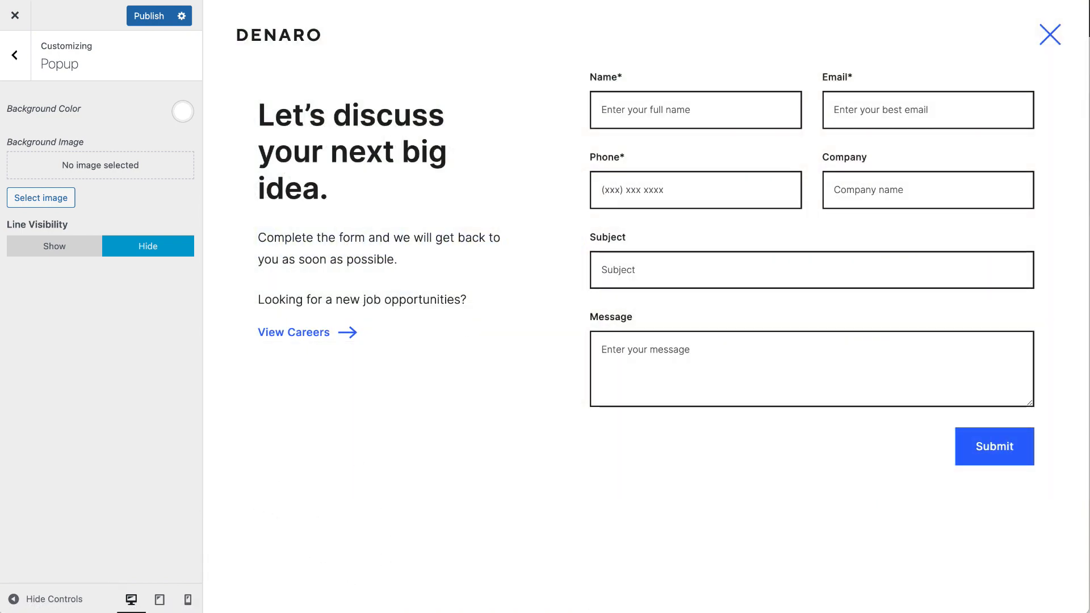
left_click(38, 241)
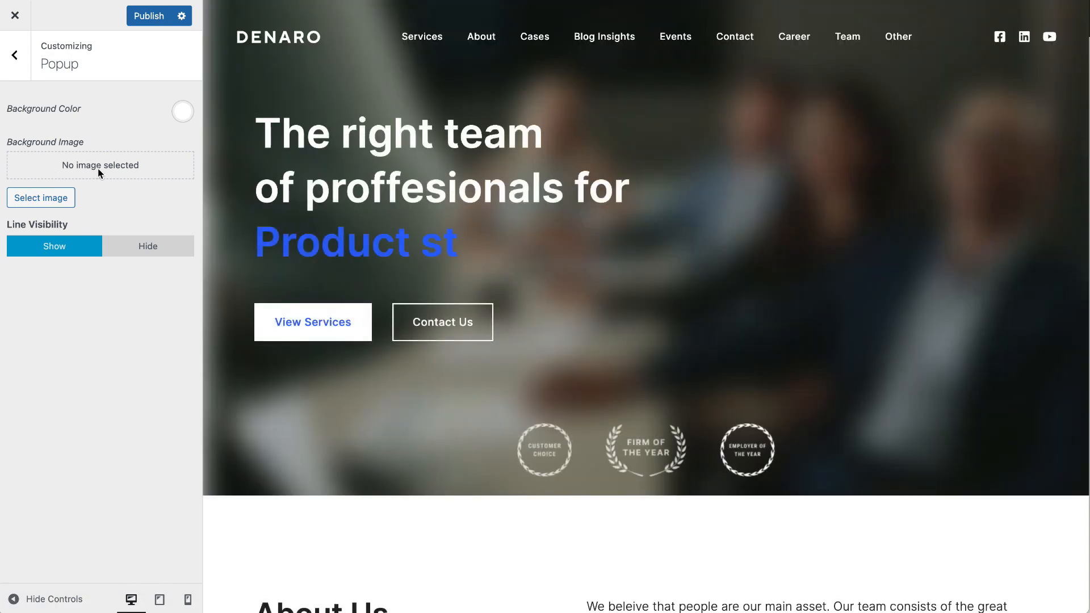
left_click(445, 331)
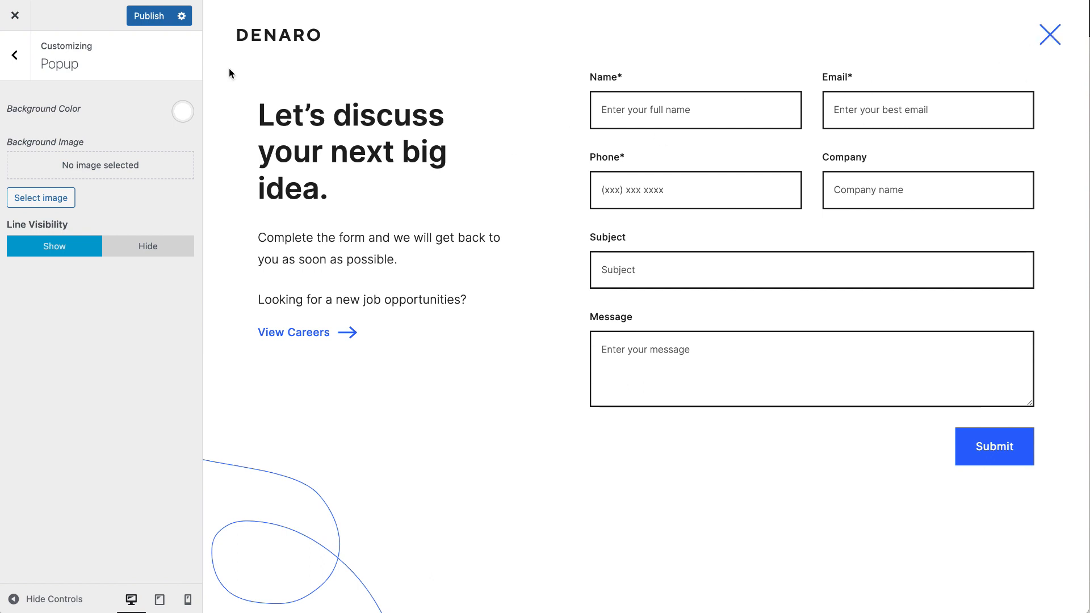
Step: Close the popup preview and set Gift-1.svg from the media library as the Thank you page icon in the Global Icons settings
left_click(15, 55)
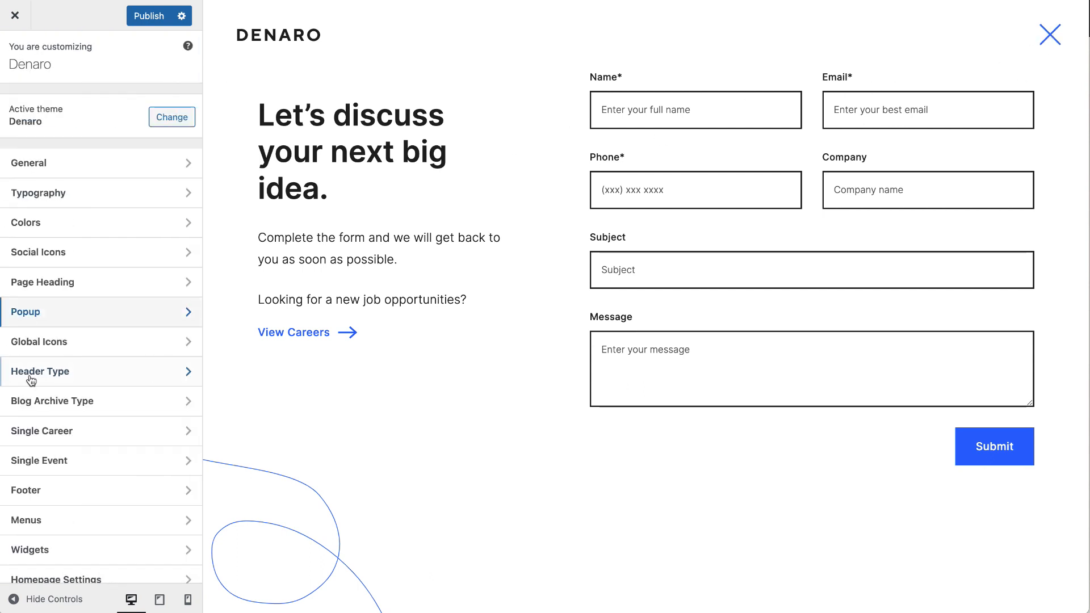
left_click(40, 345)
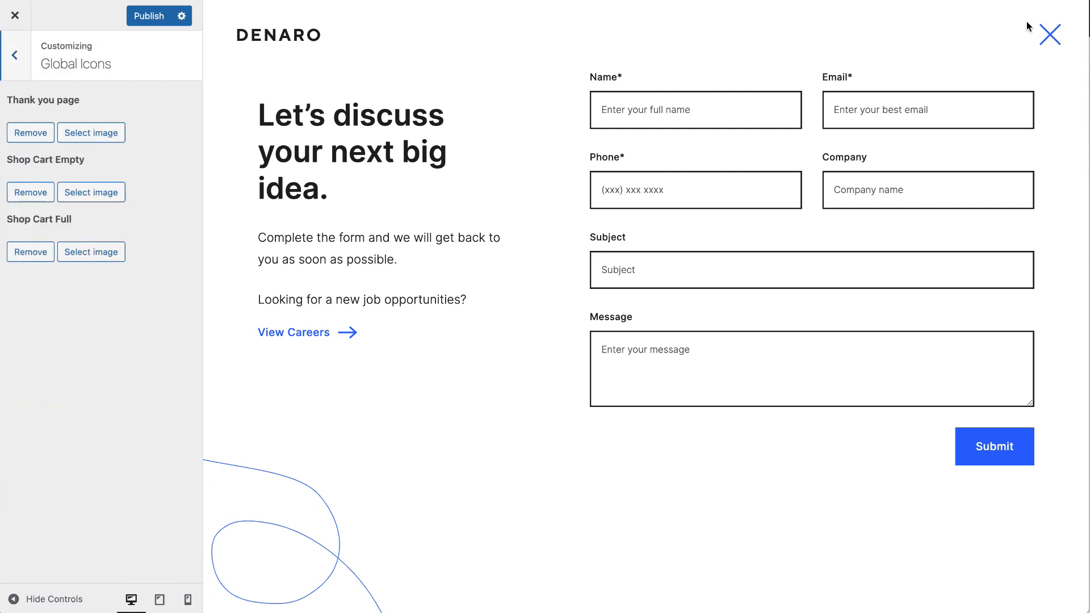
left_click(1049, 34)
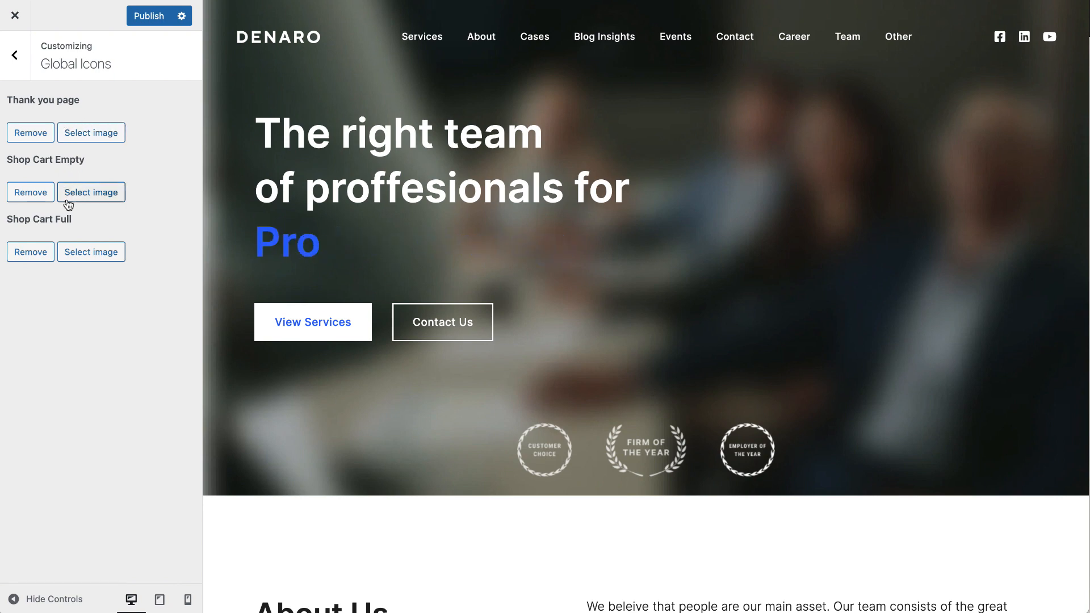
left_click(107, 135)
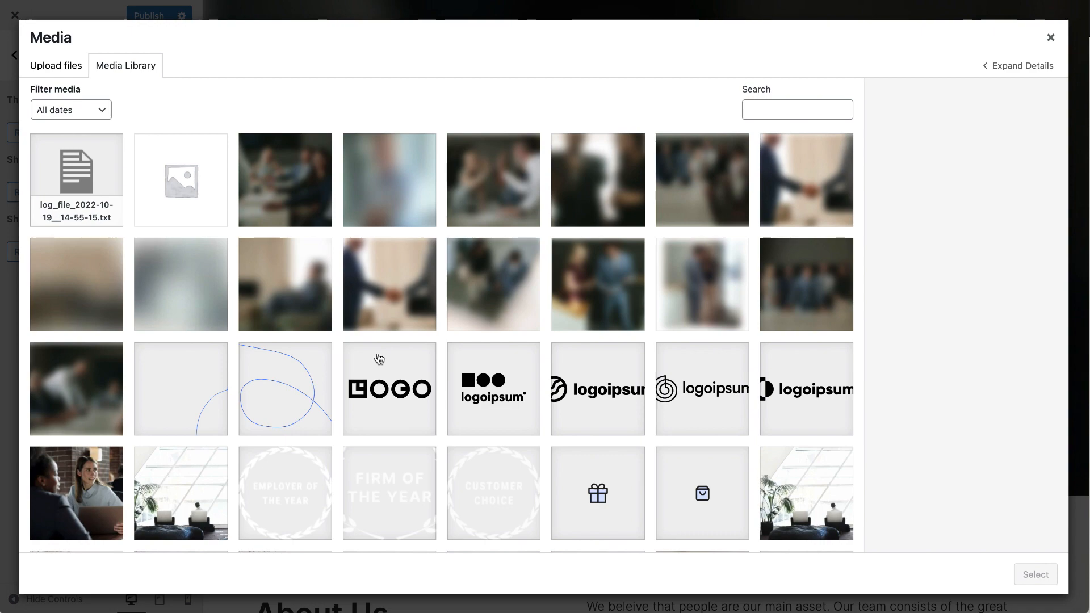
scroll(379, 358, "down", 12)
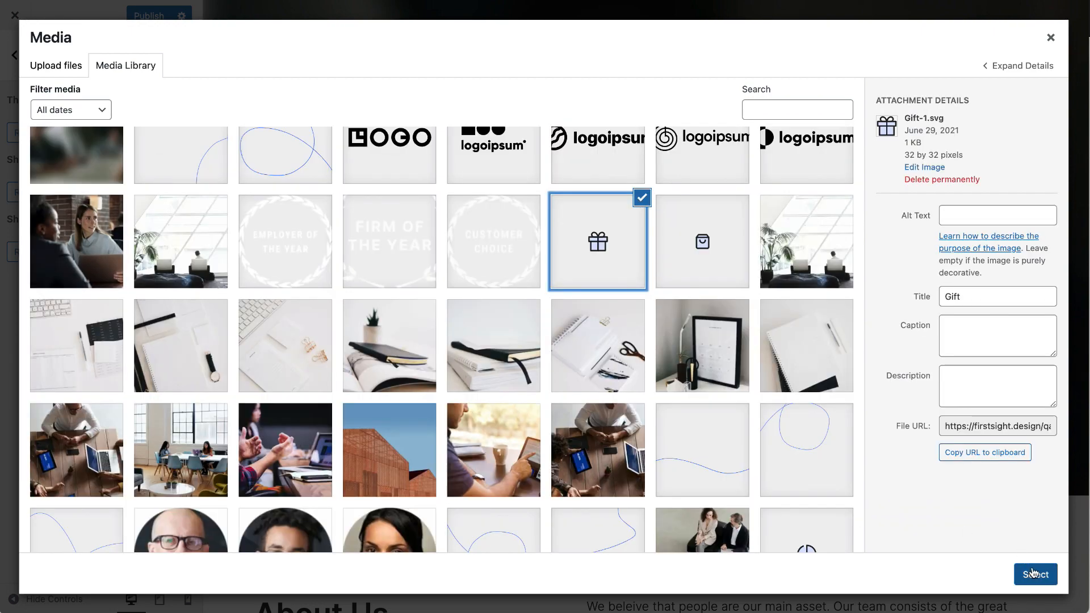
left_click(1030, 573)
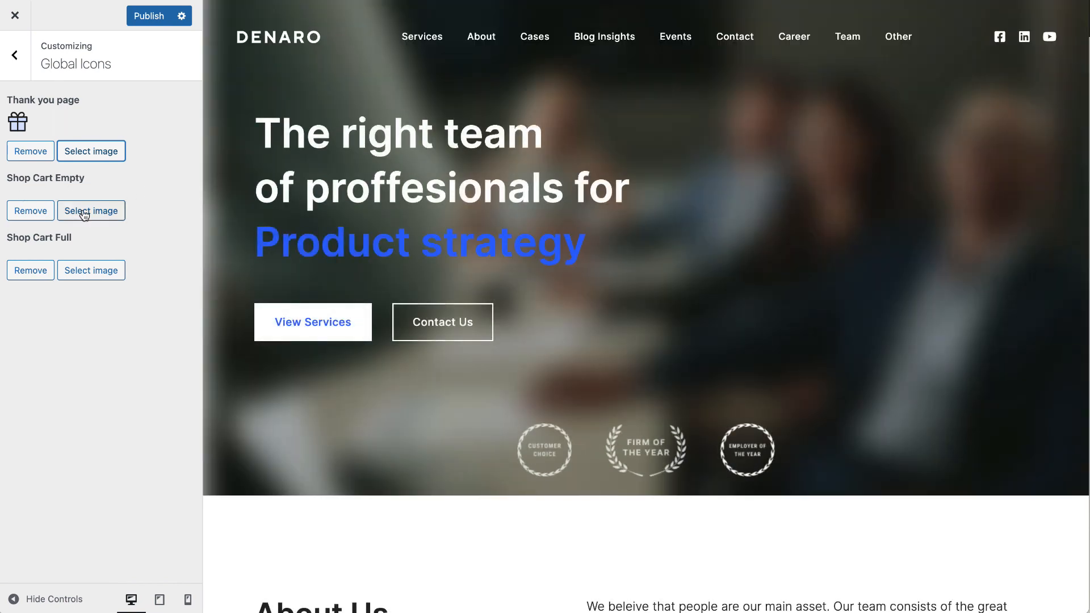
Step: Browse the full media library and set the shopping bag image as the Shop Cart Empty icon
left_click(106, 216)
scroll(297, 370, "down", 5)
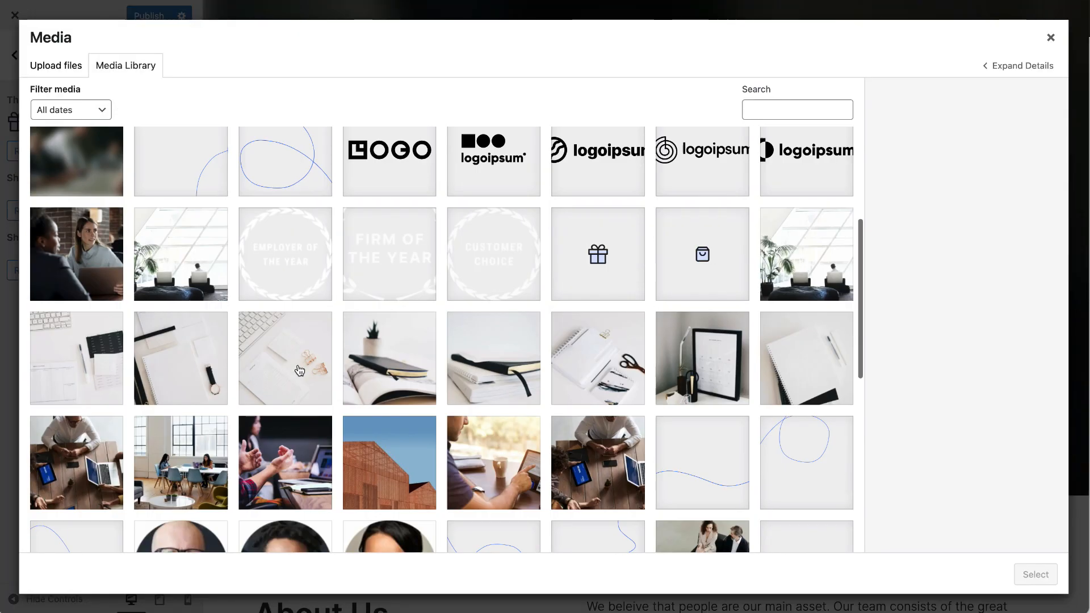
scroll(721, 228, "down", 8)
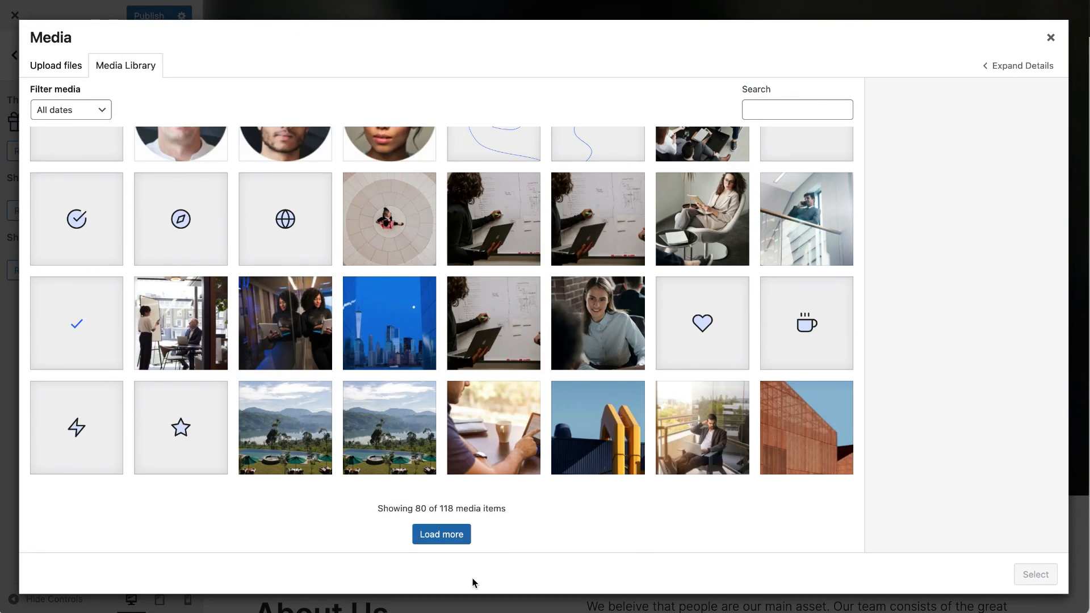
left_click(441, 535)
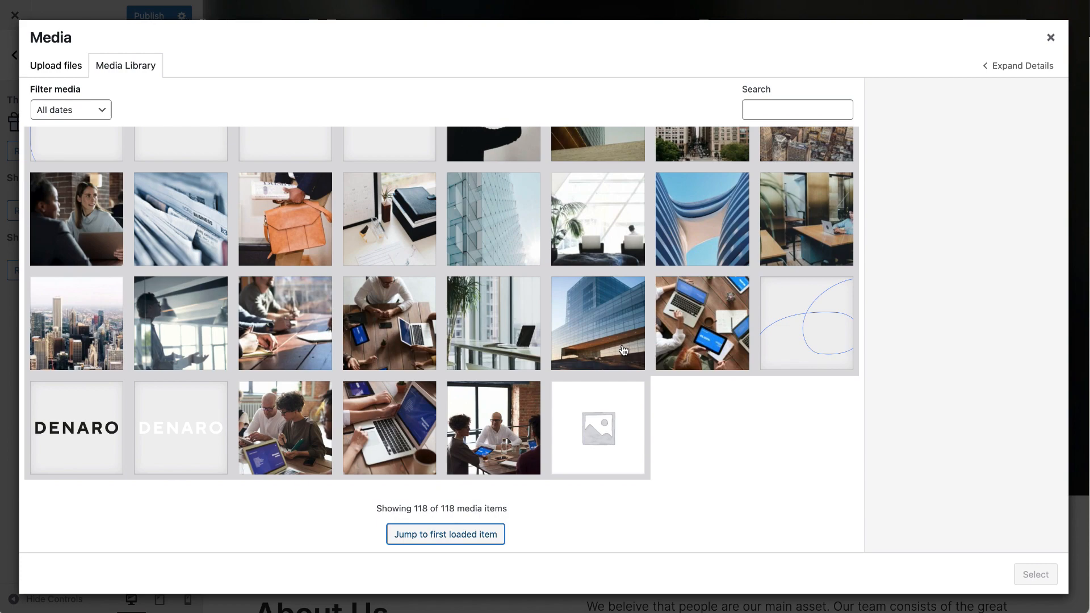
scroll(624, 351, "up", 2)
scroll(624, 350, "up", 15)
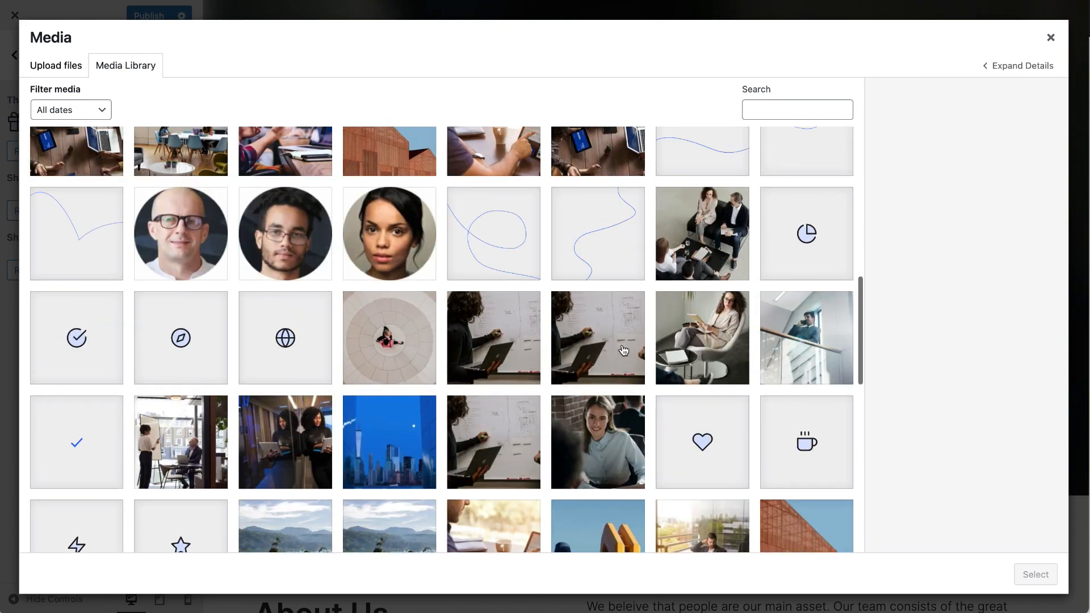
scroll(624, 351, "up", 10)
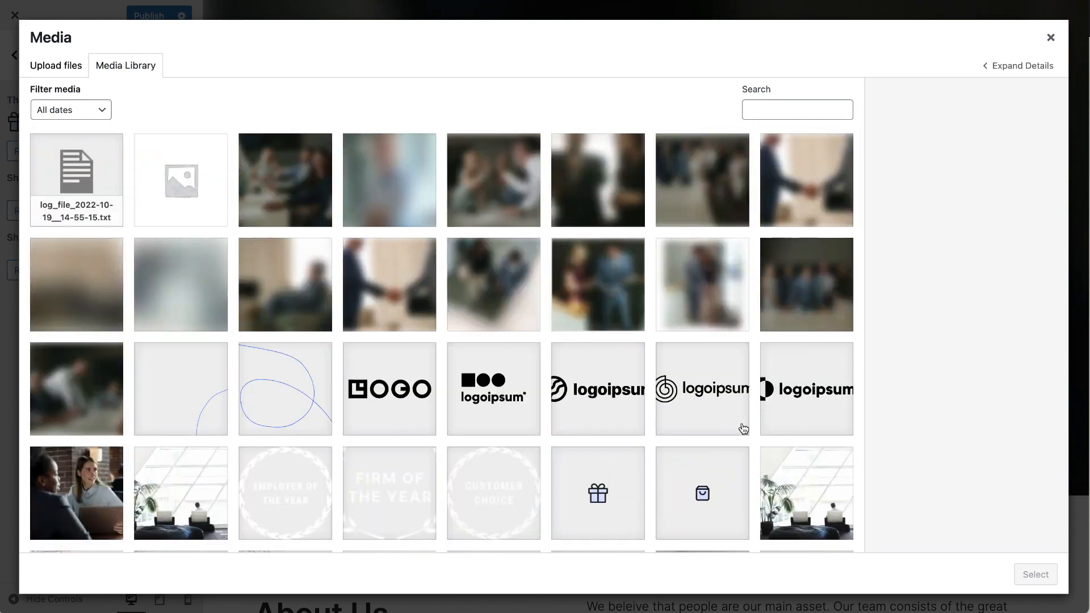
left_click(680, 482)
left_click(1036, 575)
Step: Set the shopping bag image as the Shop Cart Full icon and publish the global icon settings
left_click(111, 286)
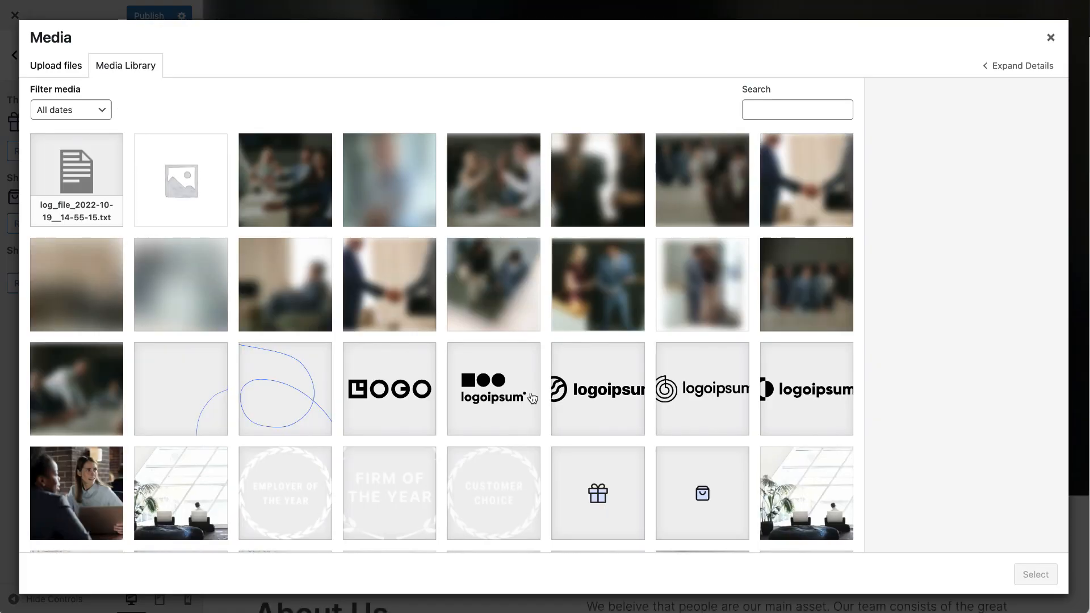
left_click(680, 480)
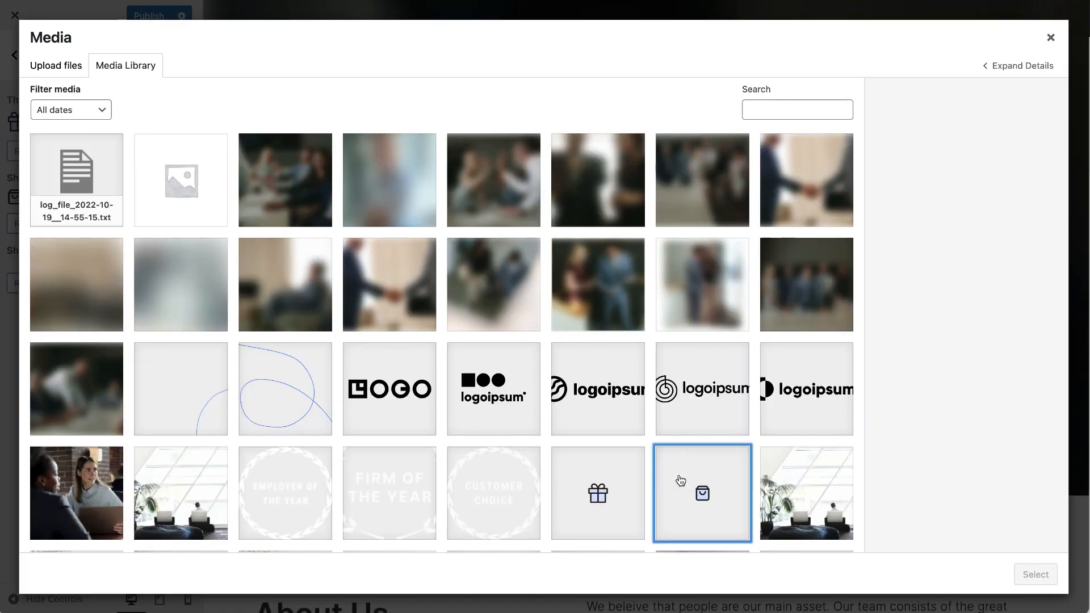
left_click(1036, 574)
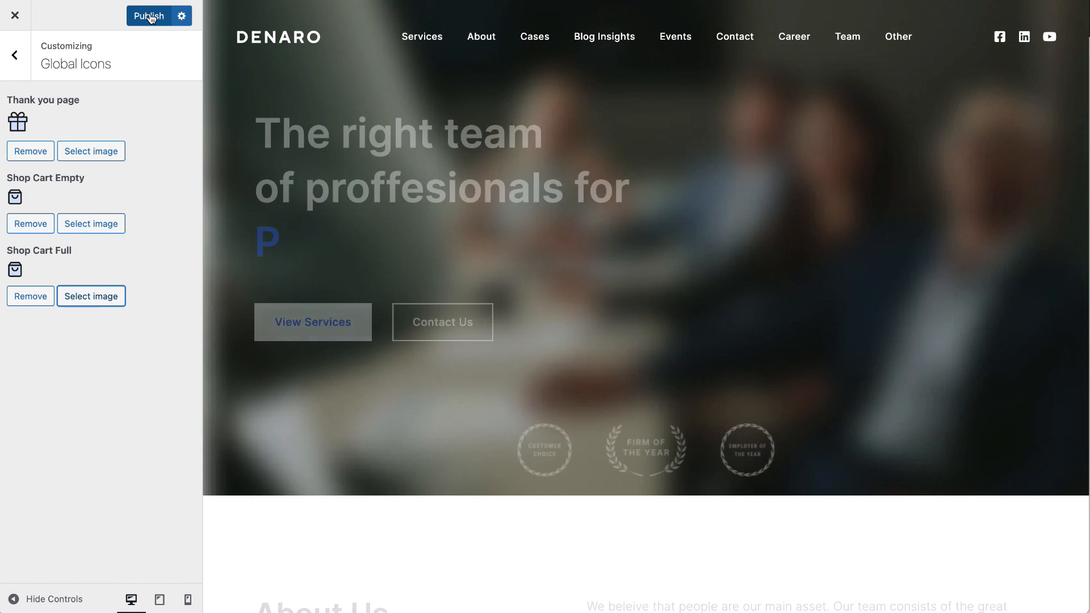
left_click(151, 16)
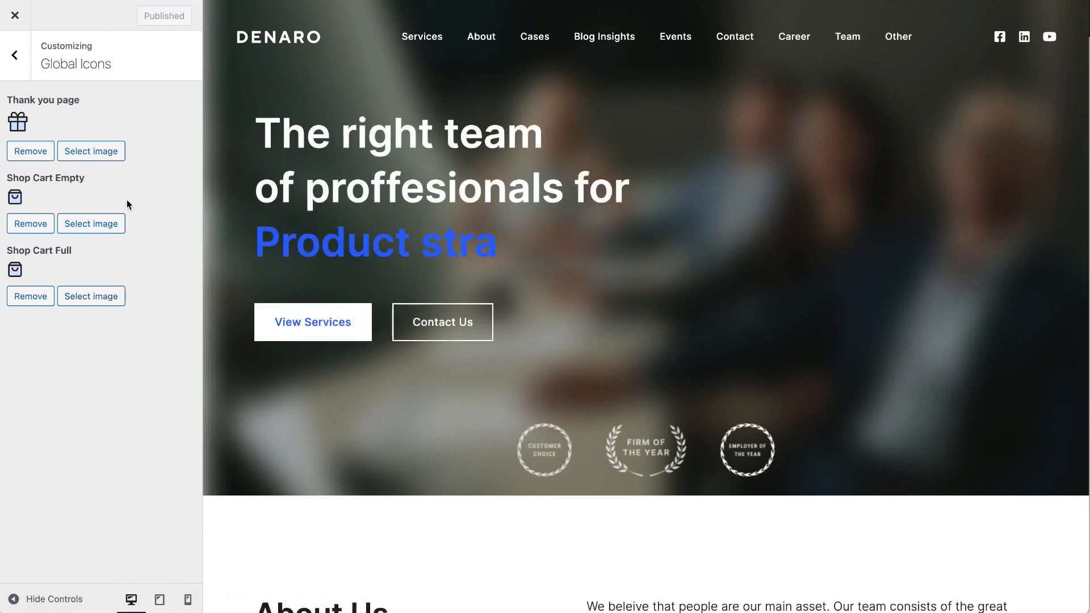
Step: Open the Header Type settings and review the available header button and popup options
left_click(15, 55)
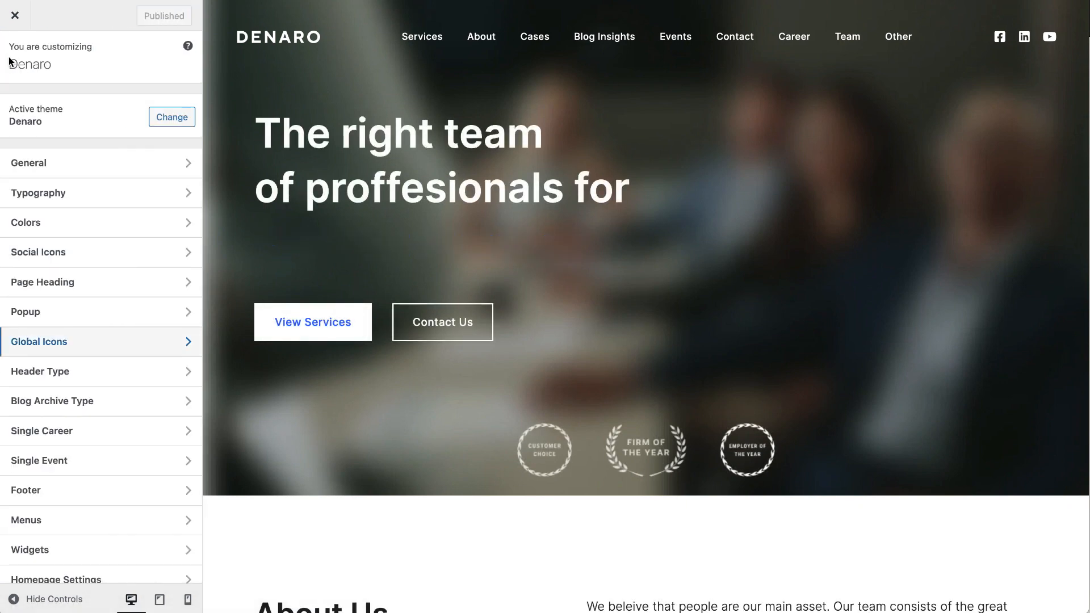
left_click(52, 378)
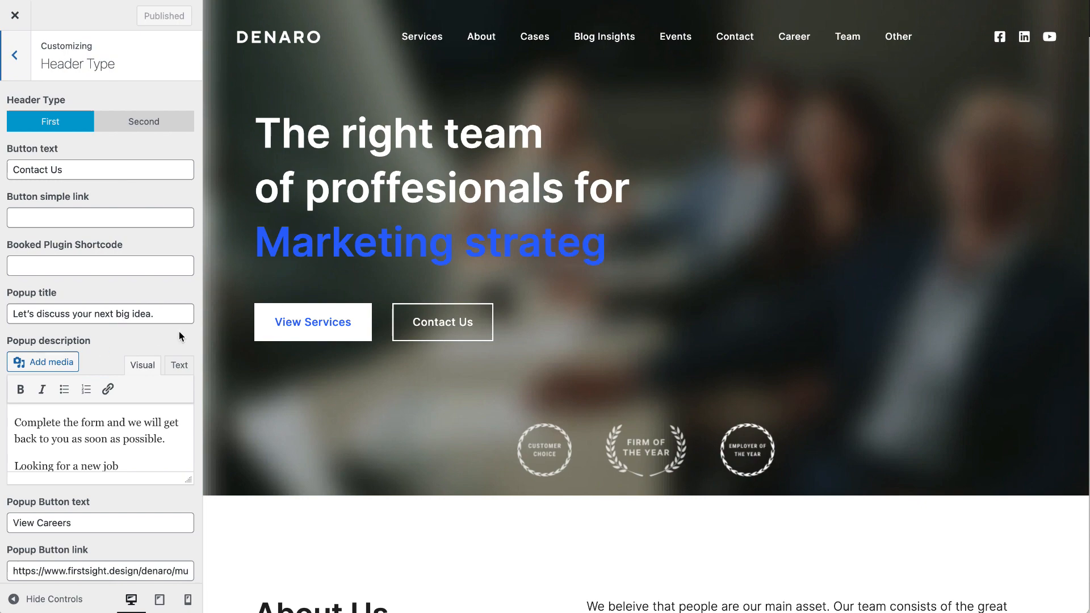
scroll(347, 300, "down", 5)
scroll(348, 300, "up", 5)
Step: Switch the header type to Second, preview its layout and Blog Insights submenu, and restore the First type
left_click(124, 130)
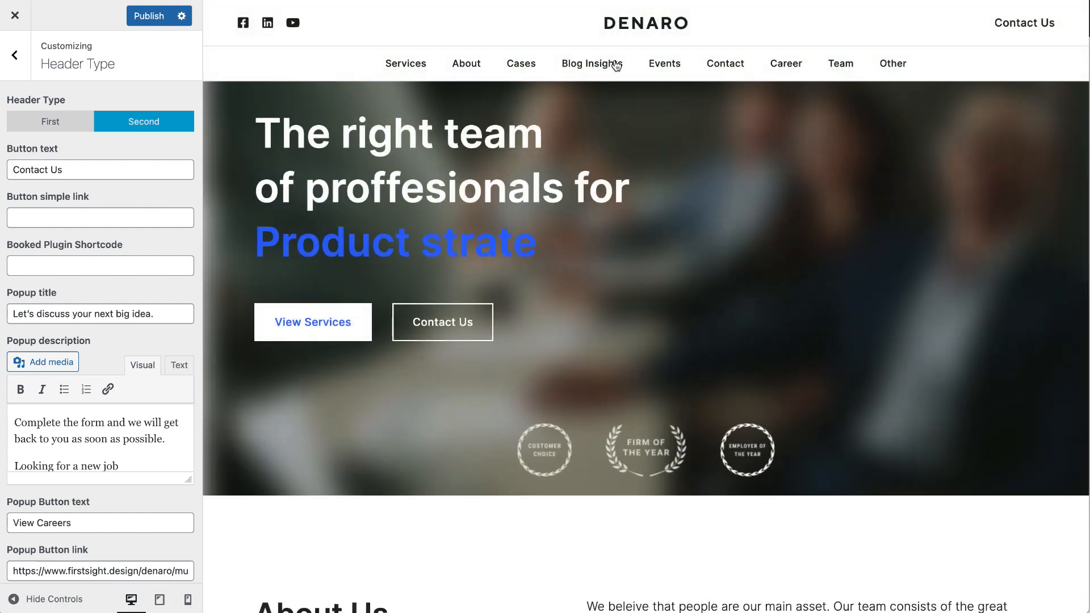
scroll(624, 80, "down", 2)
left_click(623, 84)
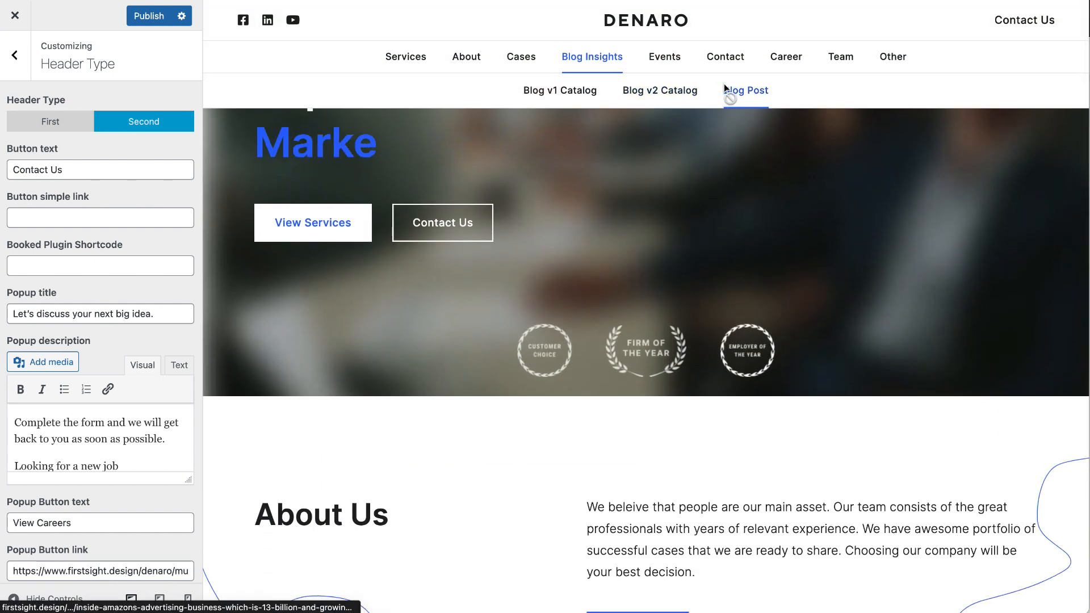
left_click(74, 121)
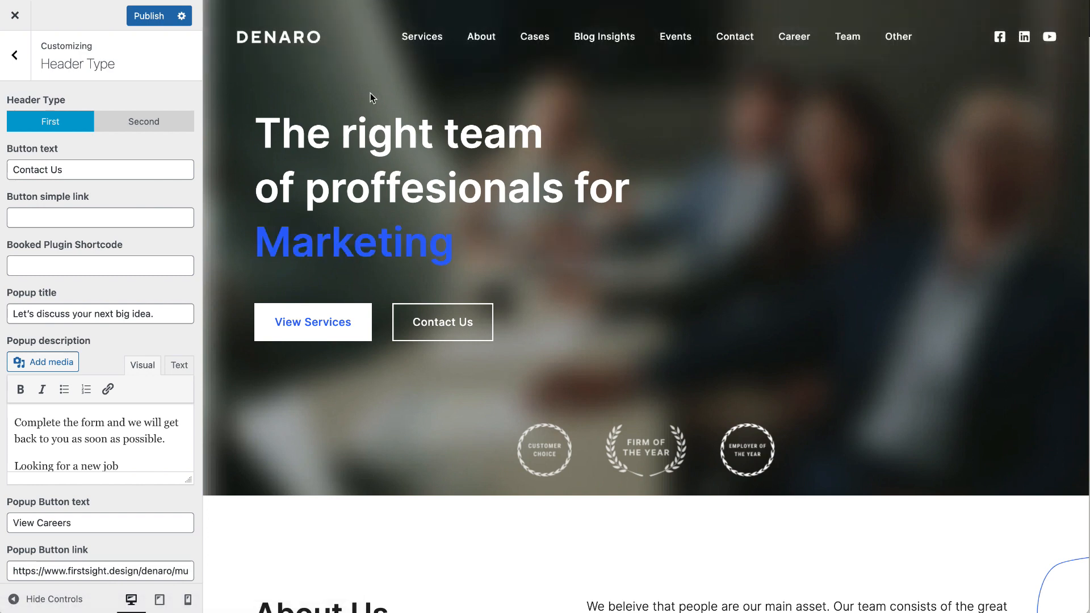
Step: Shorten the header button text to "Contact" after locating the button in the homepage preview's scrolled header
left_click(94, 168)
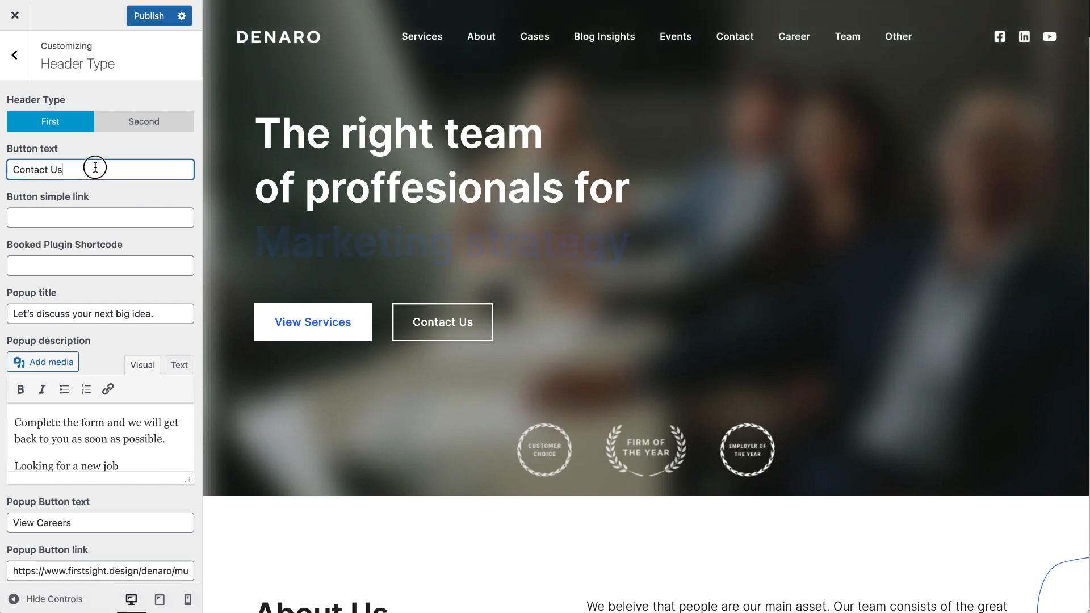
left_click_drag(93, 168, 12, 169)
scroll(640, 256, "down", 1)
scroll(640, 253, "down", 5)
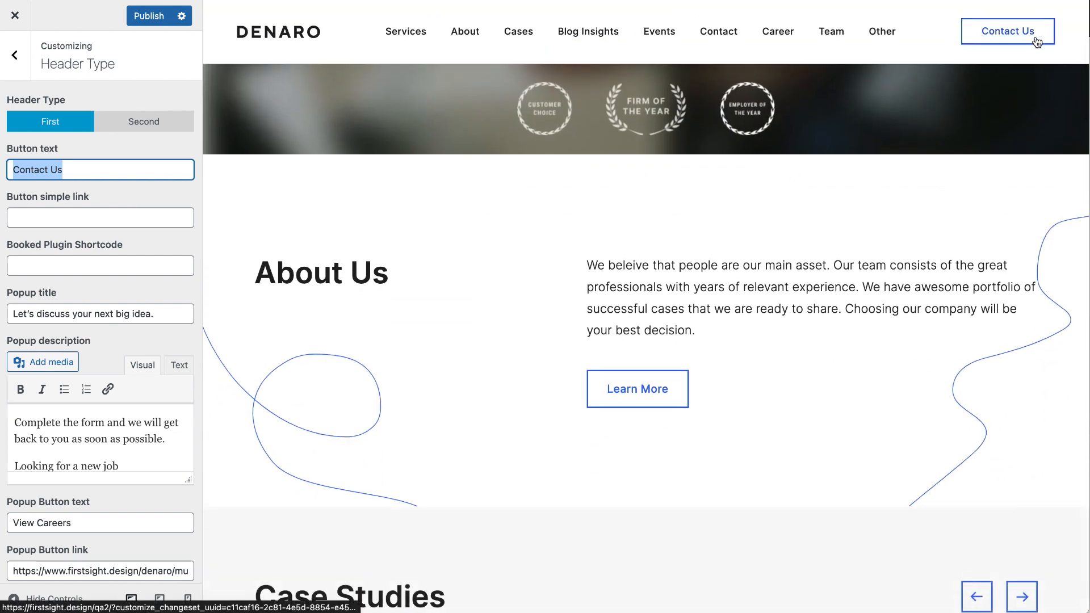
left_click(145, 170)
key("BackSpace")
key("BackSpace")
key("BackSpace")
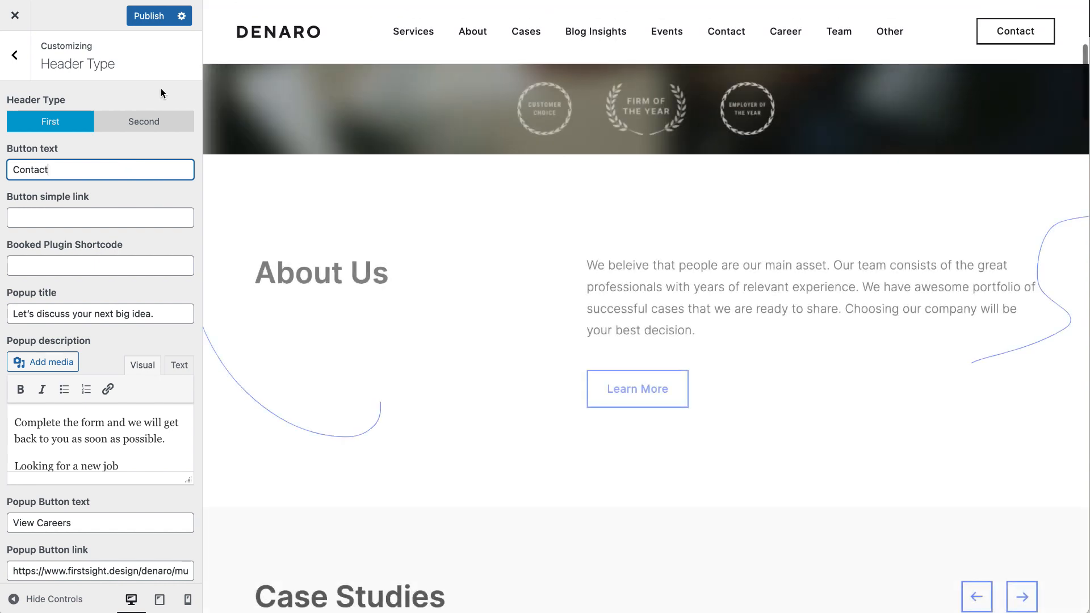
Step: Review the header button's simple link option and the popup description text in the Header Type settings
left_click(115, 215)
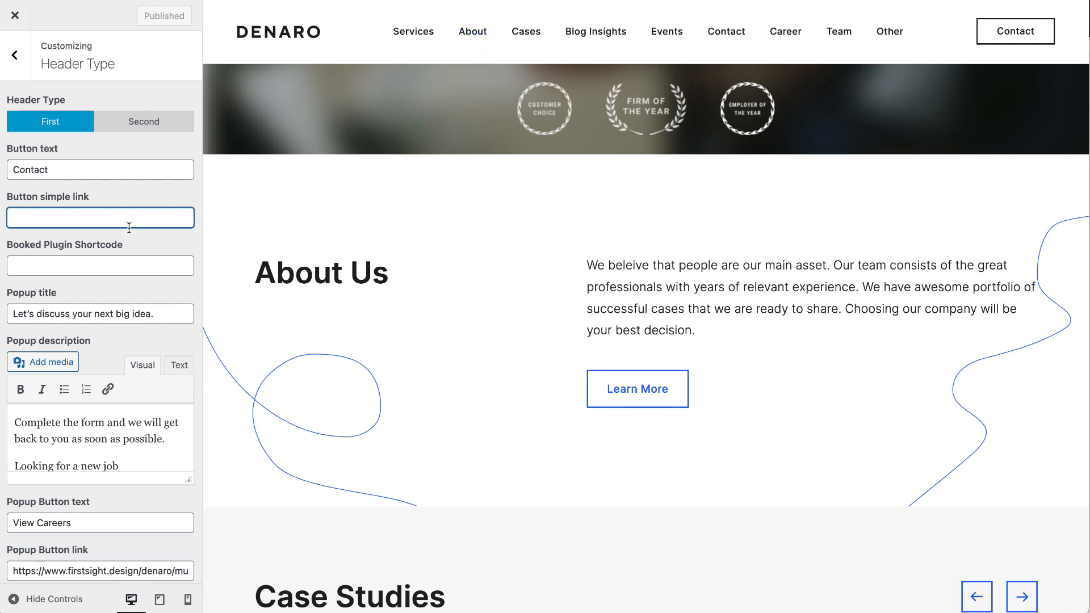
scroll(118, 325, "down", 2)
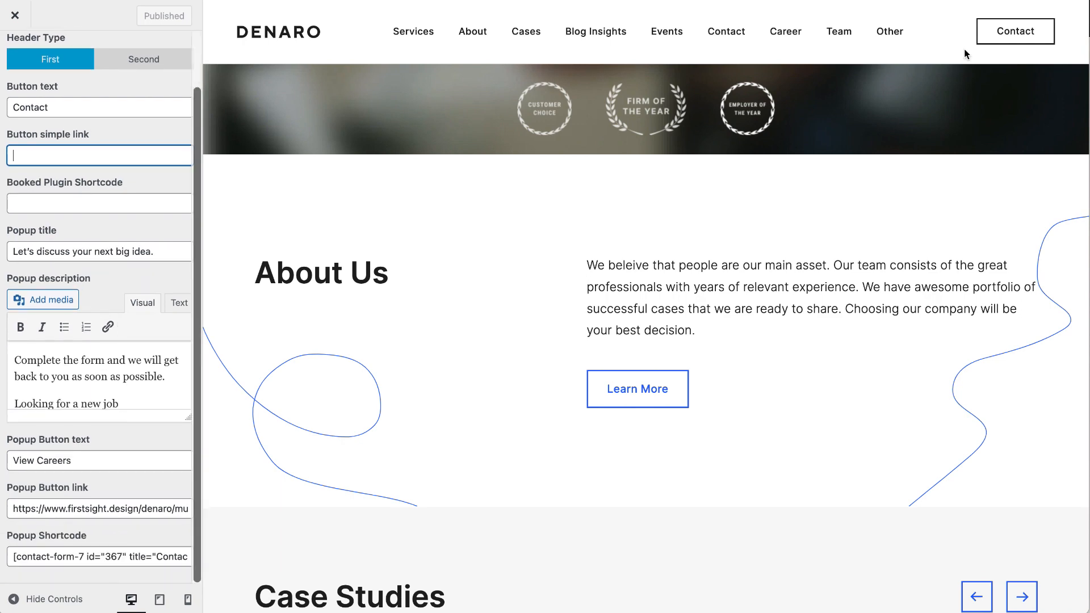
left_click(1013, 28)
left_click(1054, 37)
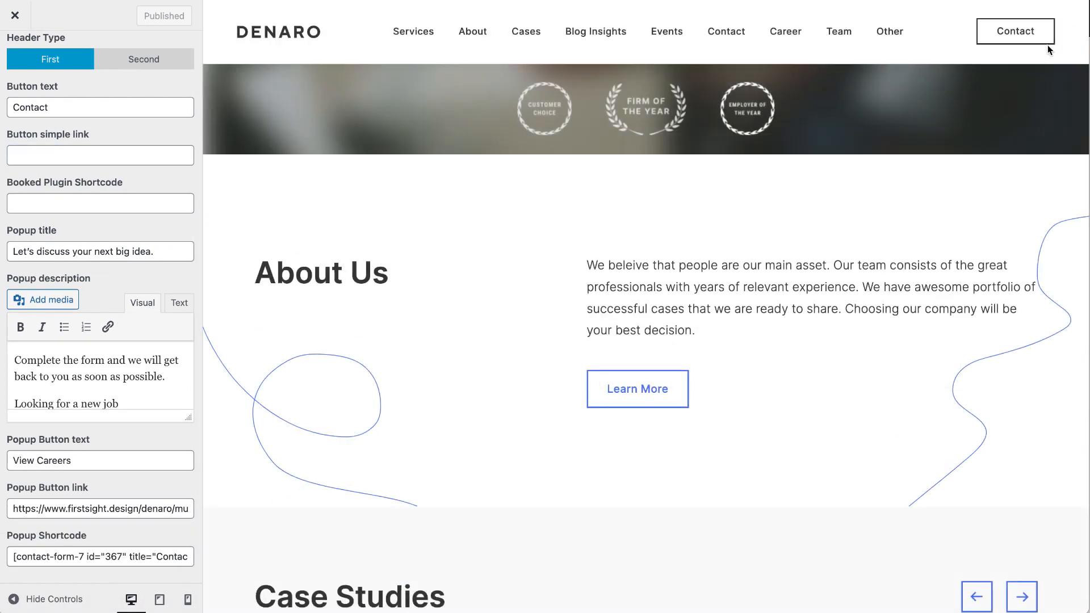
scroll(50, 349, "down", 1)
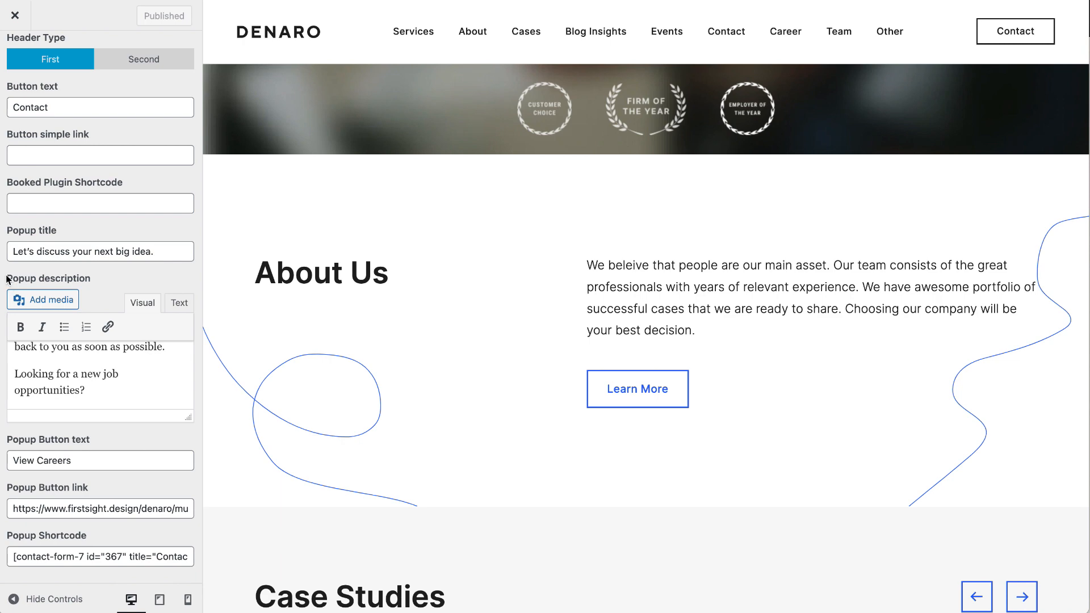
left_click_drag(7, 280, 102, 279)
left_click(90, 376)
scroll(85, 377, "up", 2)
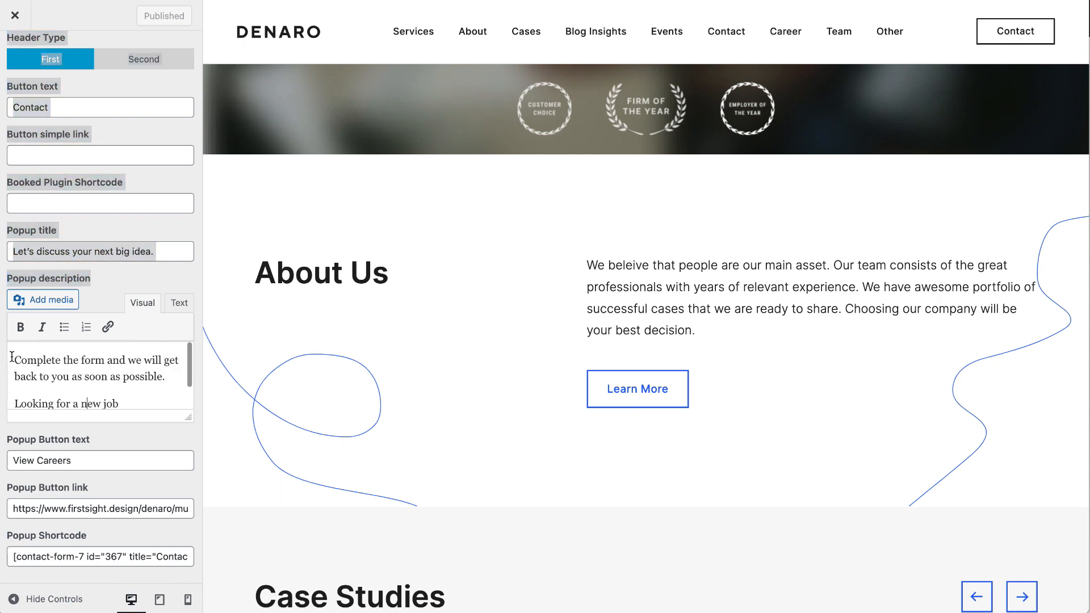
left_click_drag(19, 361, 172, 422)
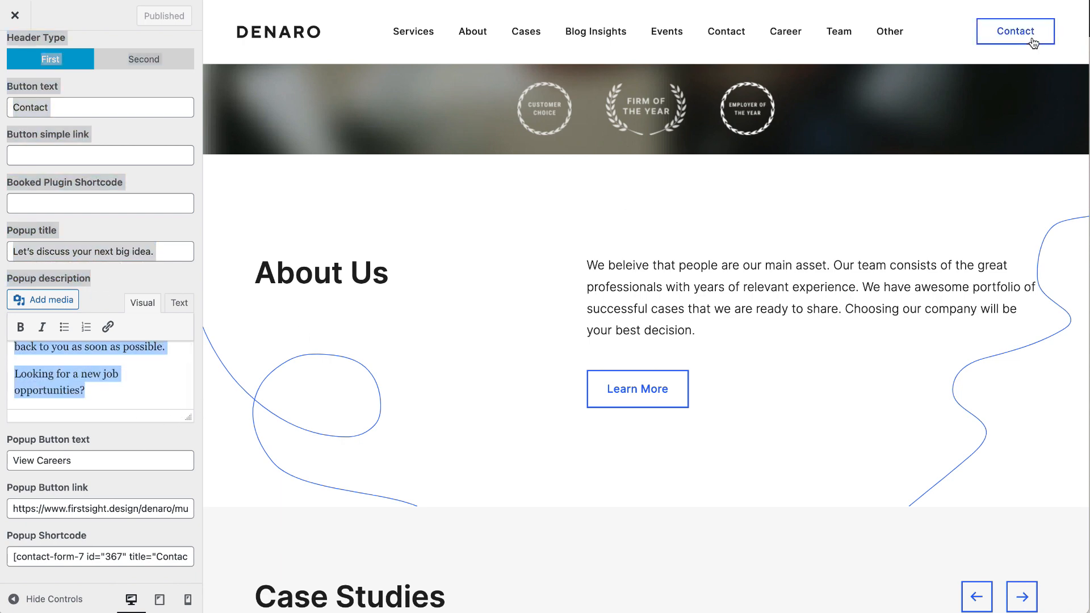
Step: Open the contact popup from the previewed header and compare its description with the text in the popup settings
left_click(1016, 31)
left_click_drag(272, 238, 468, 307)
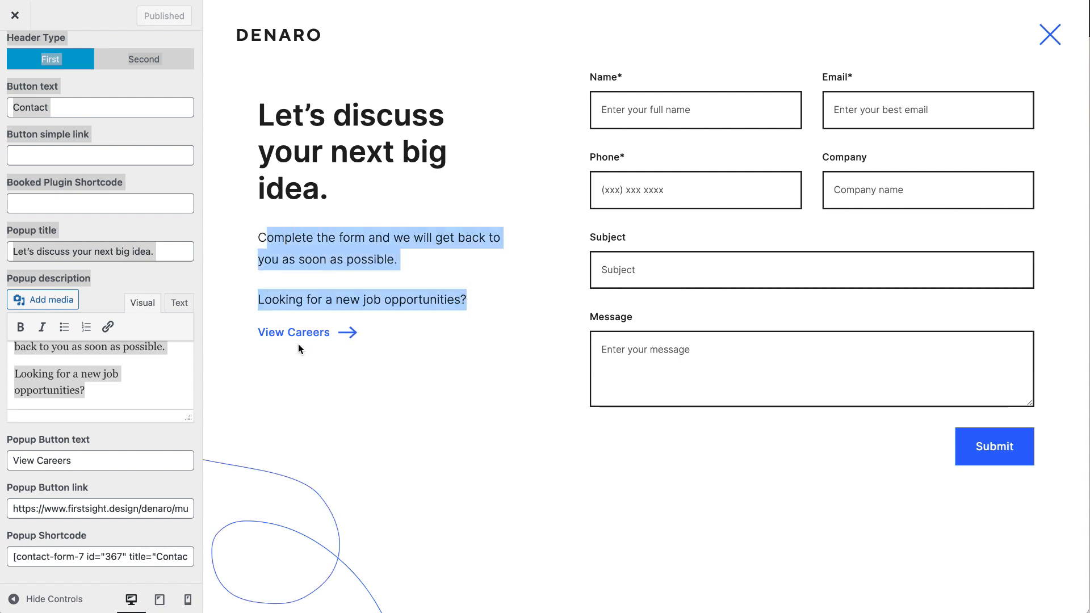
left_click(268, 247)
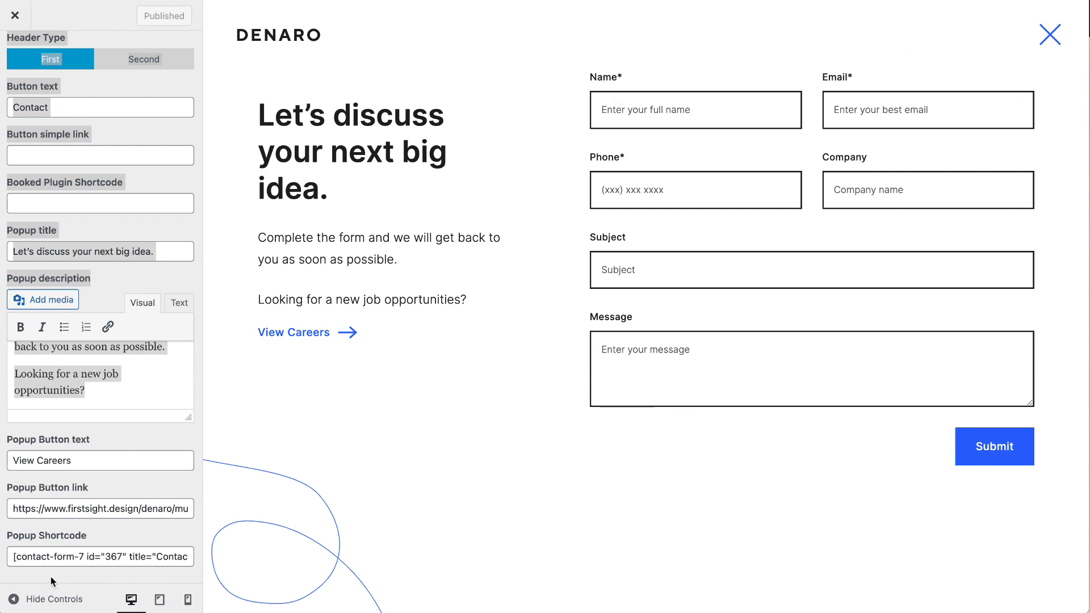
Step: Inspect the full Popup Shortcode value alongside the previewed contact form, and close the popup
left_click_drag(13, 558, 193, 571)
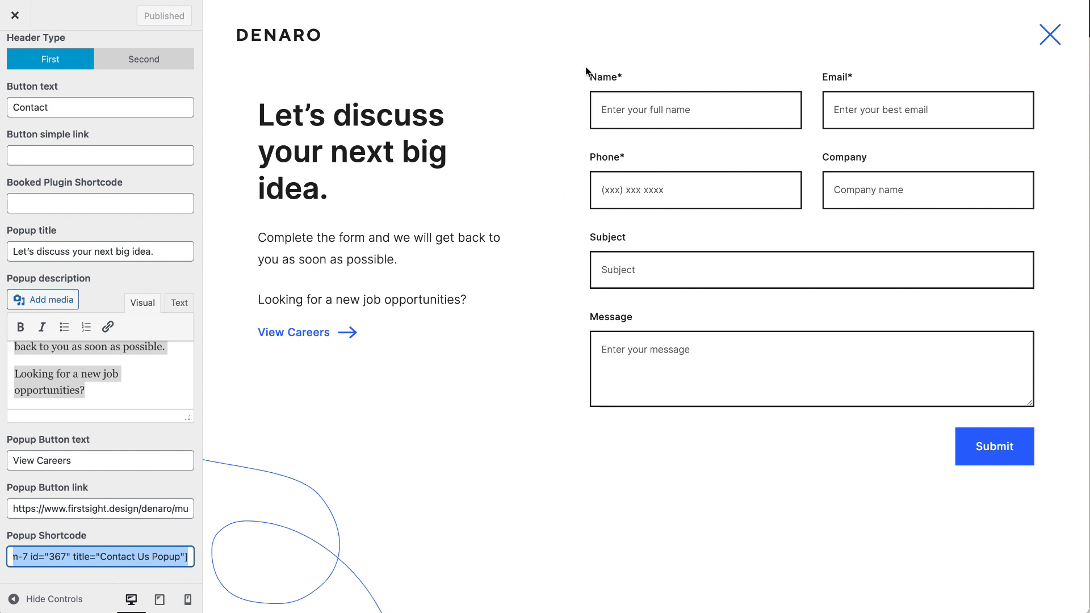
left_click(144, 547)
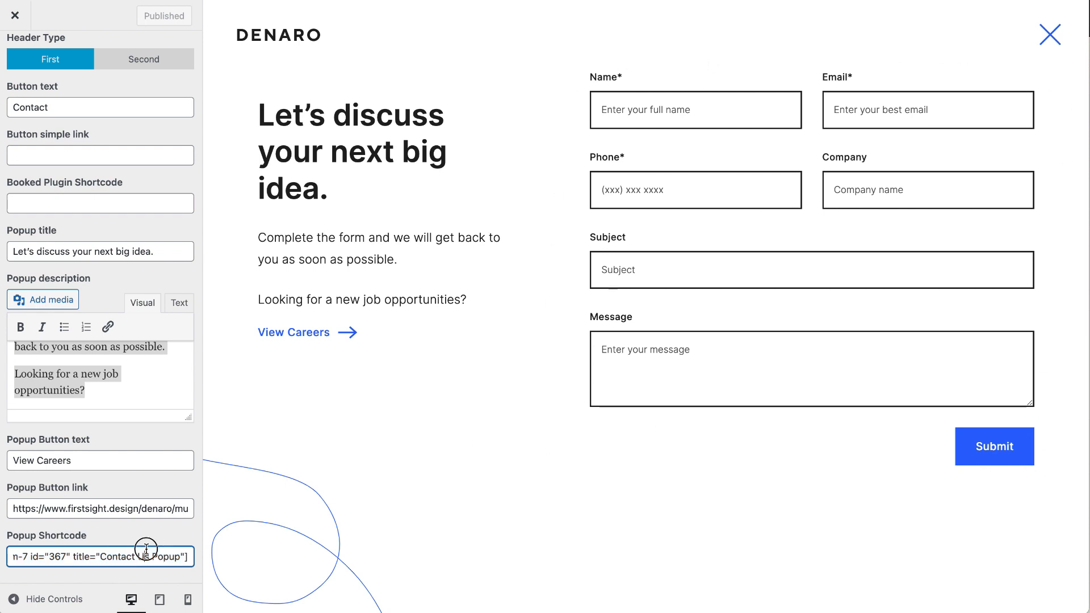
left_click_drag(189, 550, 1, 543)
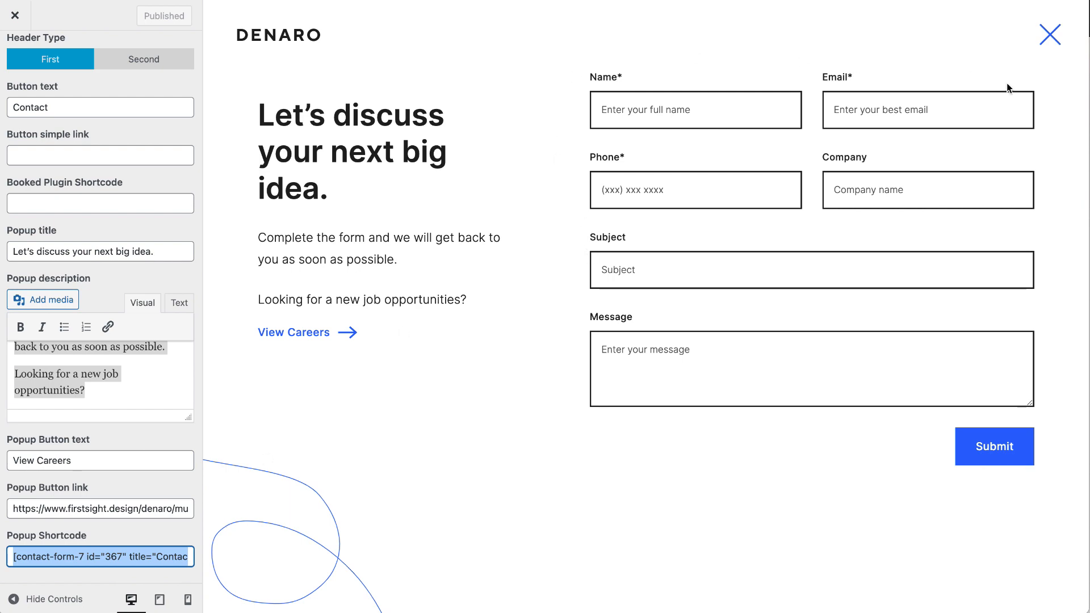
left_click(1050, 35)
Step: Leave the customizer, go to the dashboard's contact forms list, and select the Contact Us Popup shortcode
left_click(13, 20)
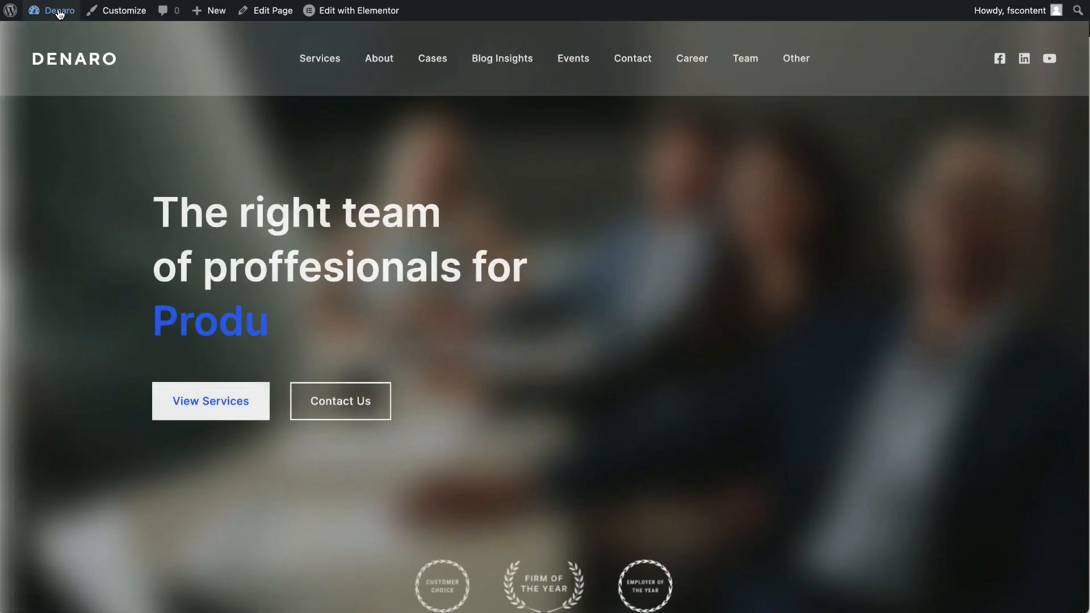
left_click(34, 10)
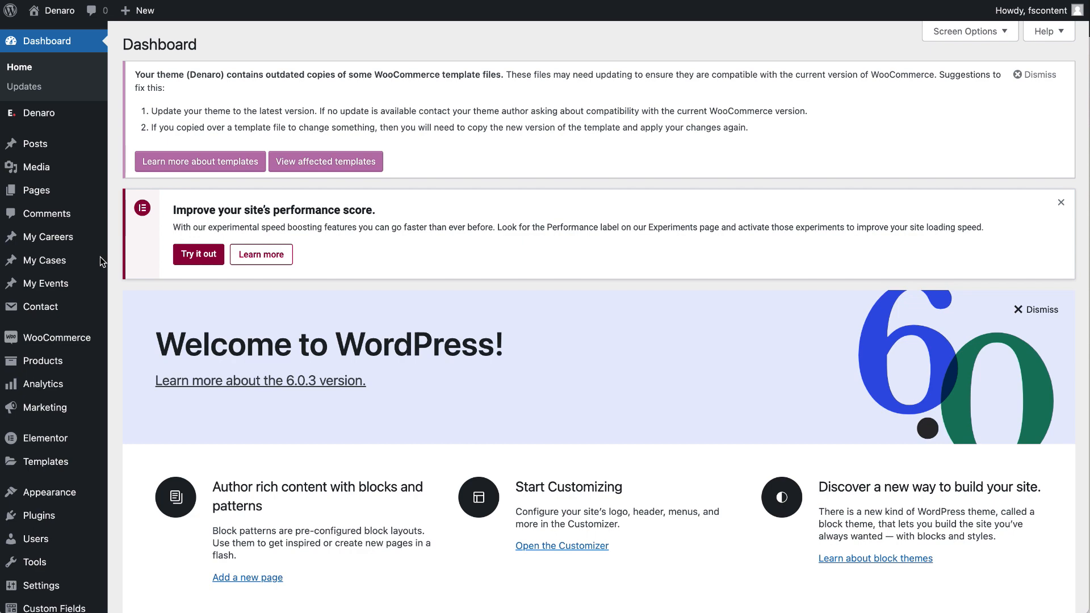
left_click(40, 314)
scroll(278, 296, "down", 5)
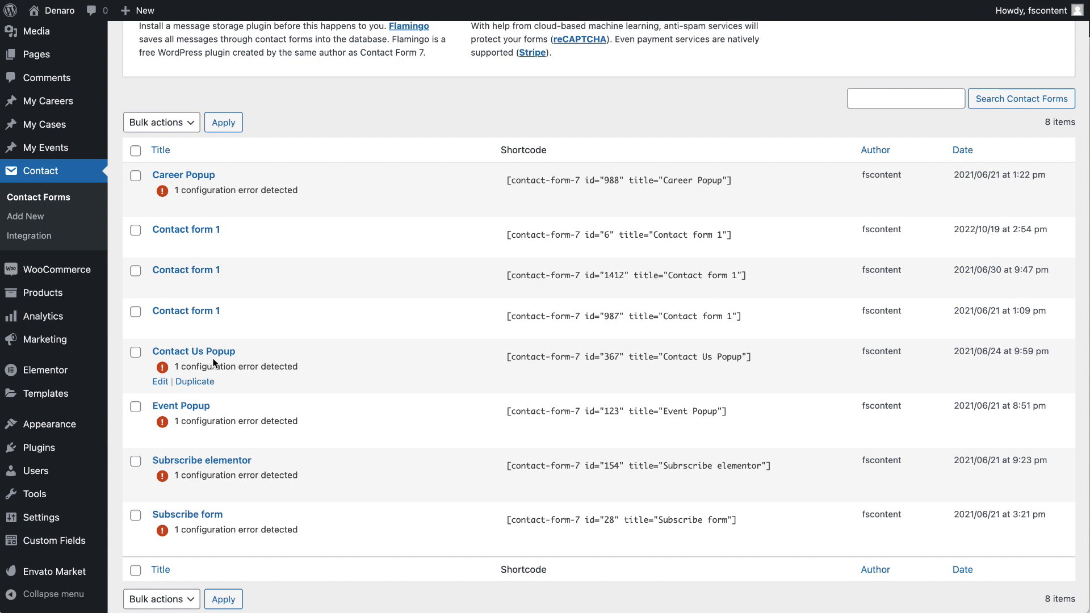
left_click_drag(504, 357, 772, 355)
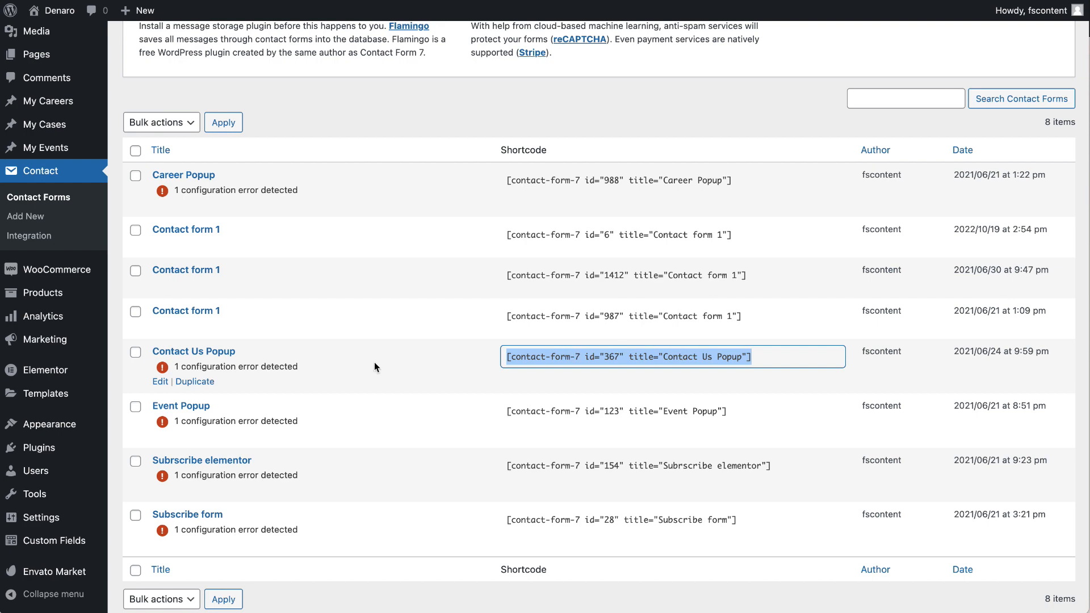
Step: Open the Contact Us Popup form for editing and examine its template's field labels, placeholders and required markers
left_click(207, 356)
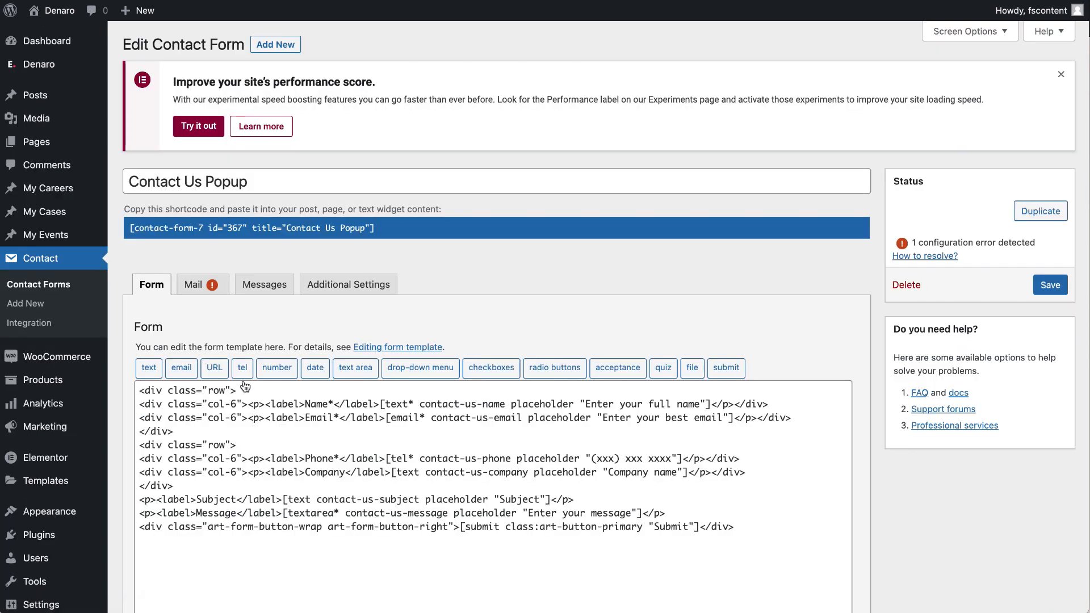
scroll(276, 435, "down", 1)
scroll(276, 434, "down", 3)
left_click_drag(738, 448, 128, 299)
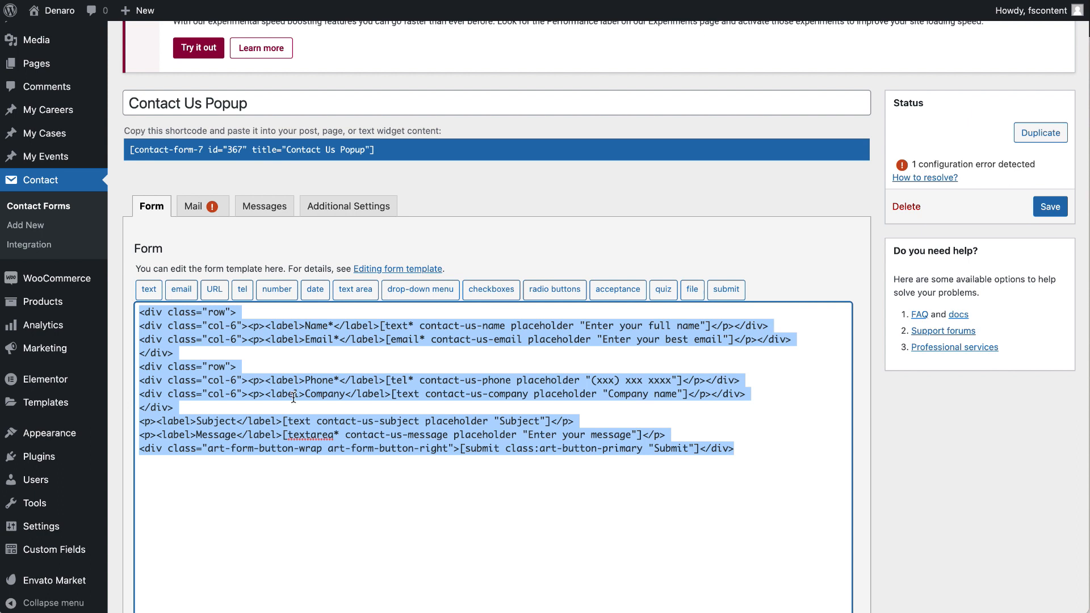
left_click(305, 326)
left_click_drag(305, 325, 343, 337)
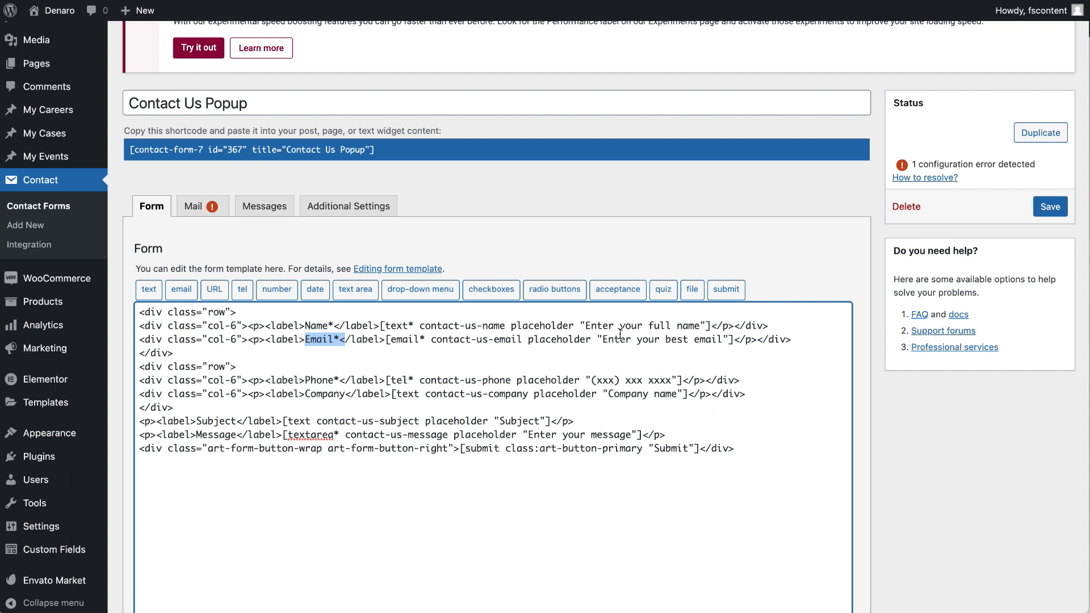
left_click_drag(587, 323, 700, 324)
left_click_drag(597, 340, 698, 337)
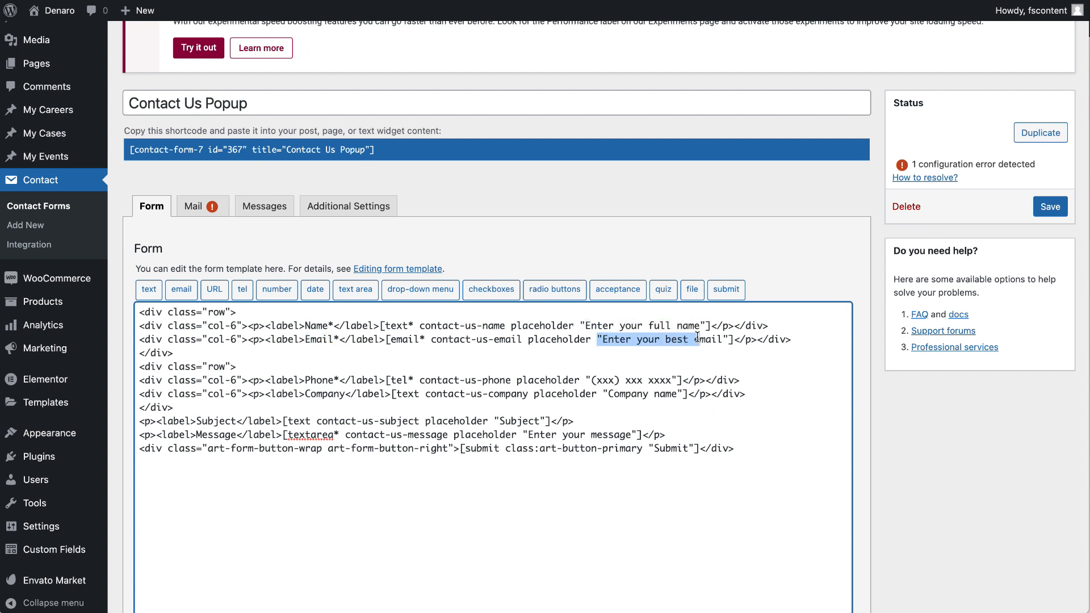
left_click_drag(334, 339, 339, 336)
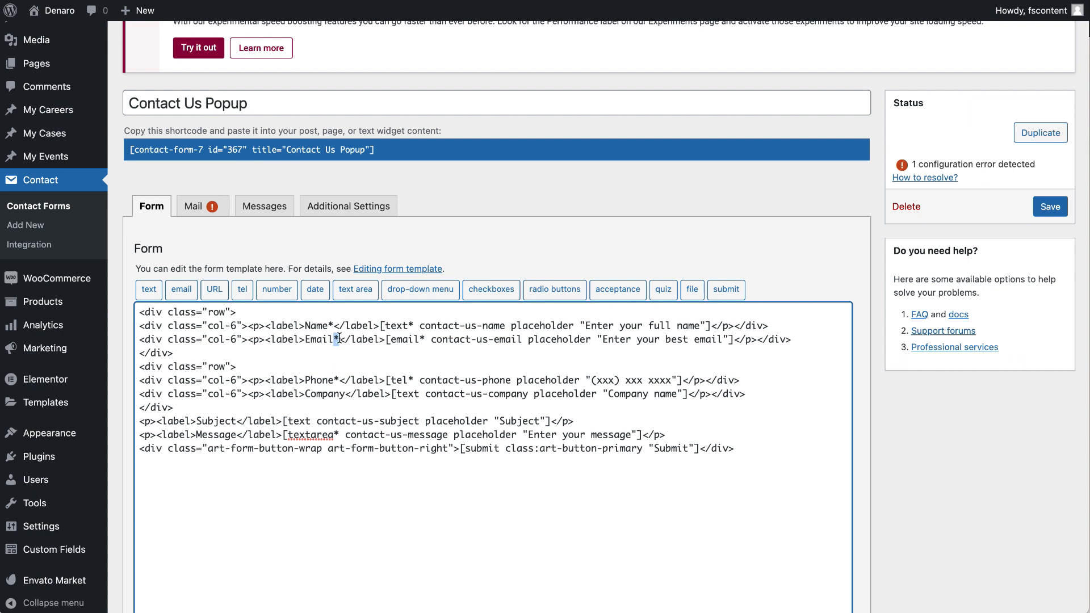
Step: Replace the "Phone*" label in the form template with "Subject", without the asterisk, and save the form
left_click_drag(305, 339, 335, 340)
left_click_drag(307, 393, 340, 381)
left_click(307, 380)
left_click(336, 380)
left_click_drag(334, 380, 307, 381)
type("Subject")
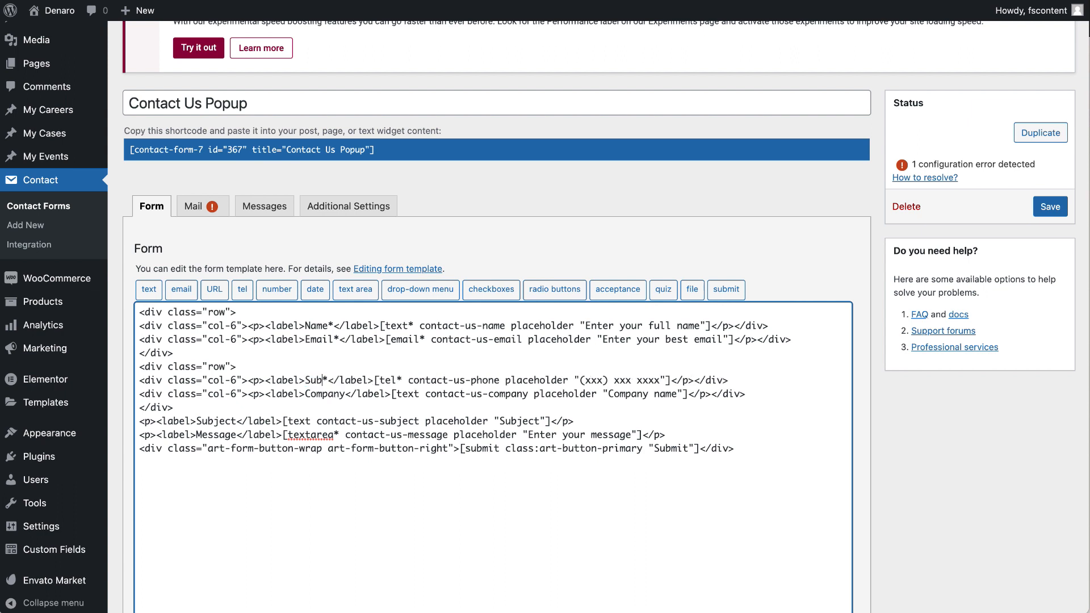
type("*")
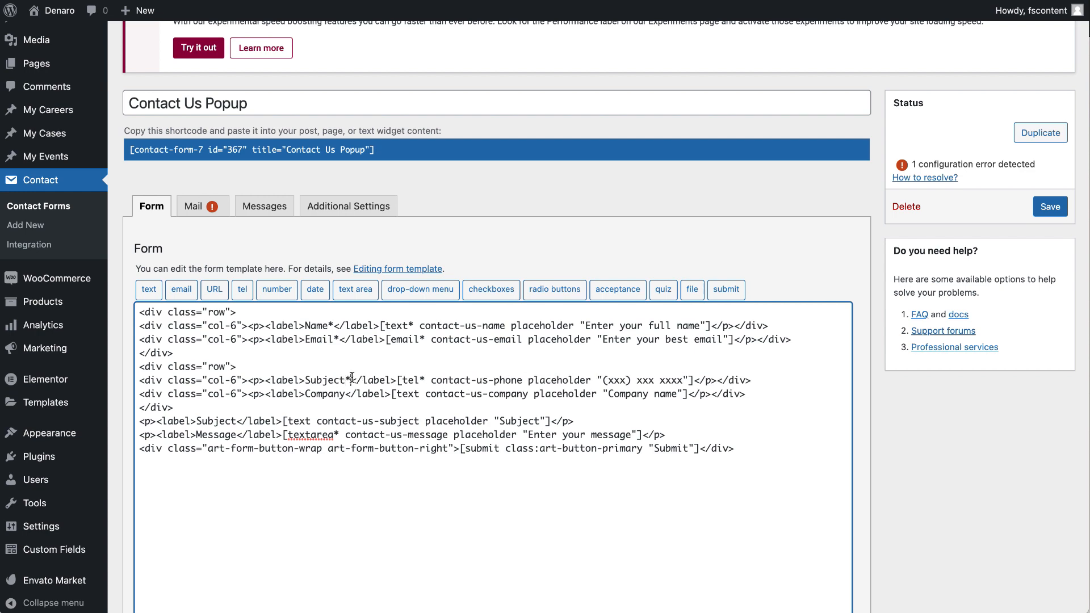
key("BackSpace")
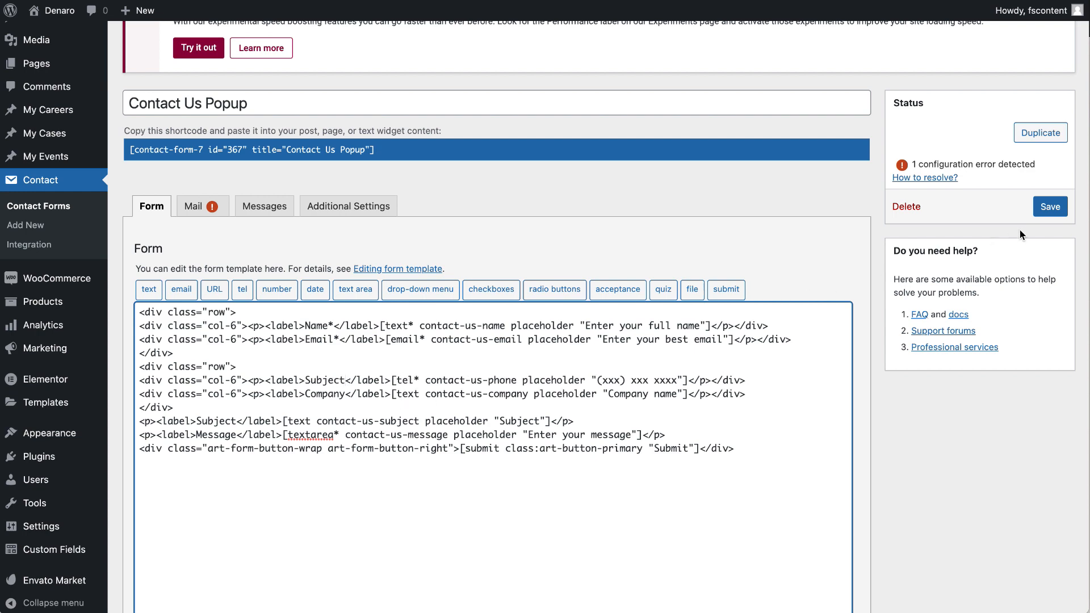
left_click(1050, 208)
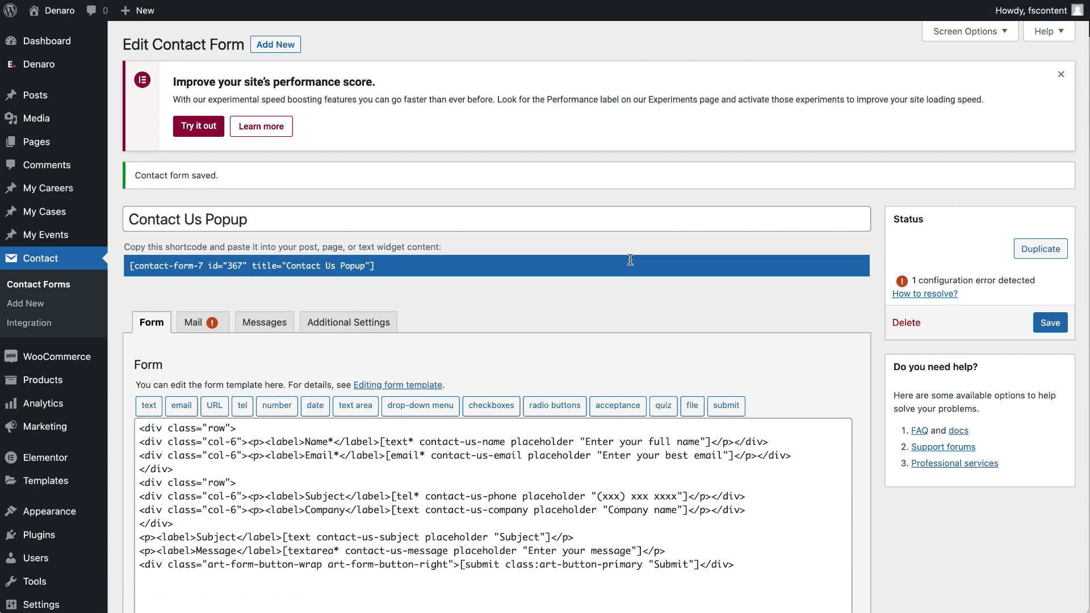
Step: Visit the site's homepage, open the contact popup from the scrolled header to check the edited label, and close it
left_click(57, 30)
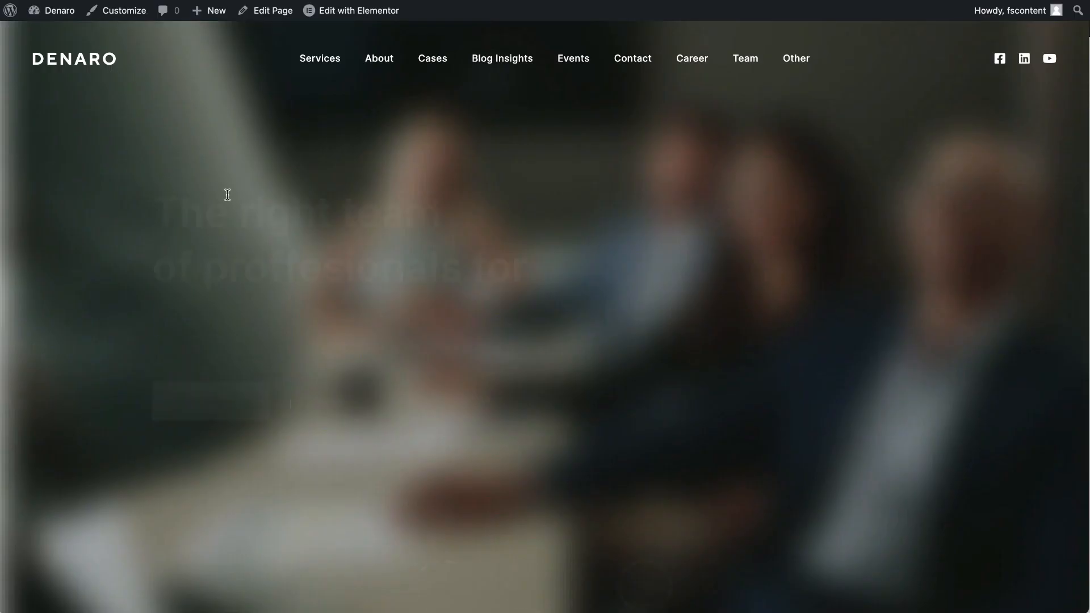
scroll(915, 202, "down", 5)
scroll(842, 434, "up", 5)
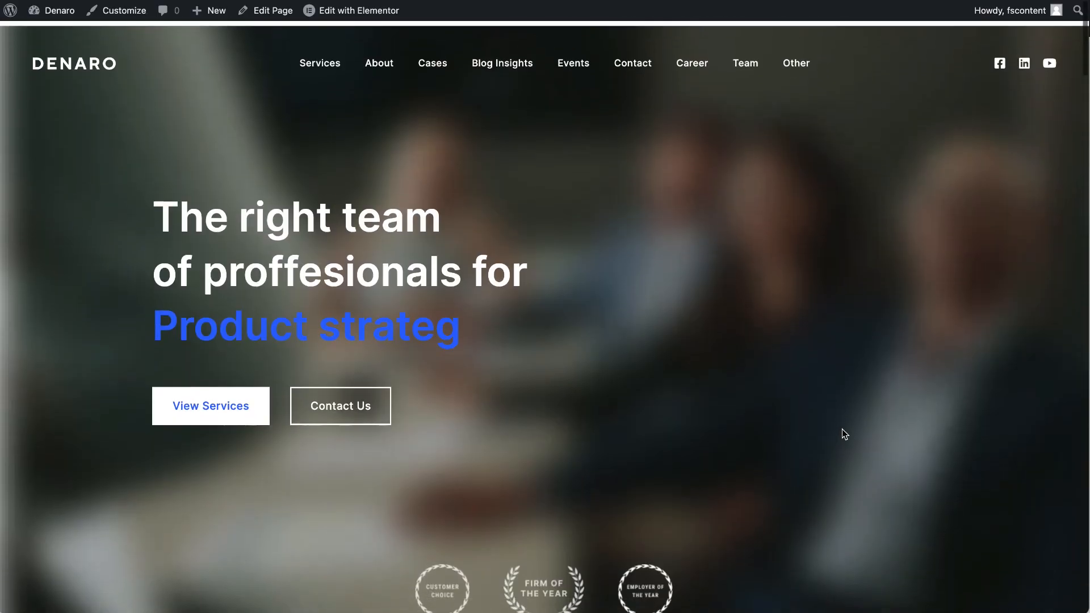
scroll(937, 294, "down", 10)
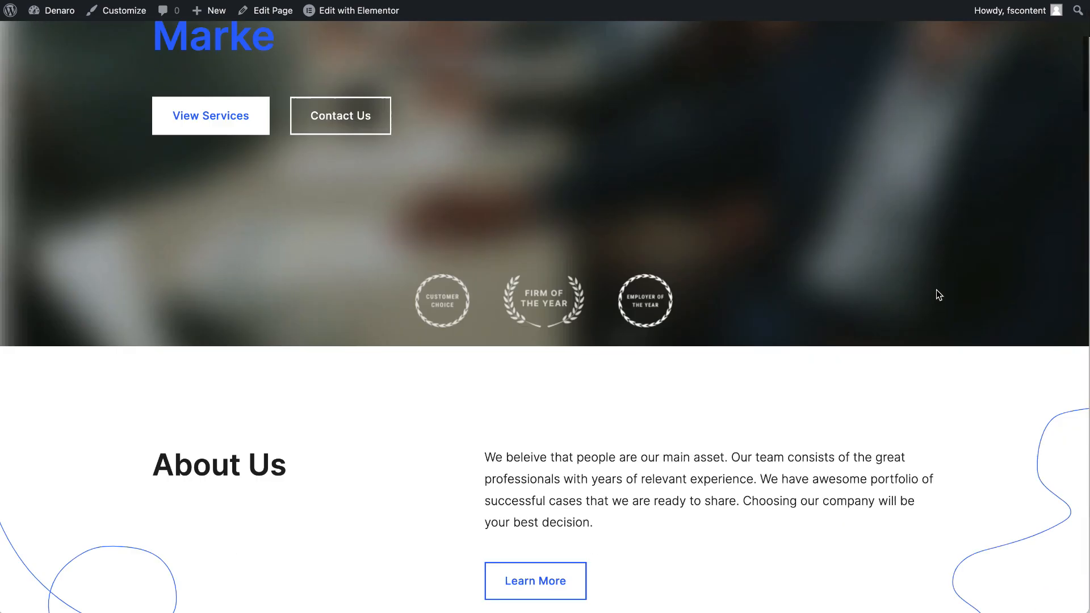
left_click(1025, 54)
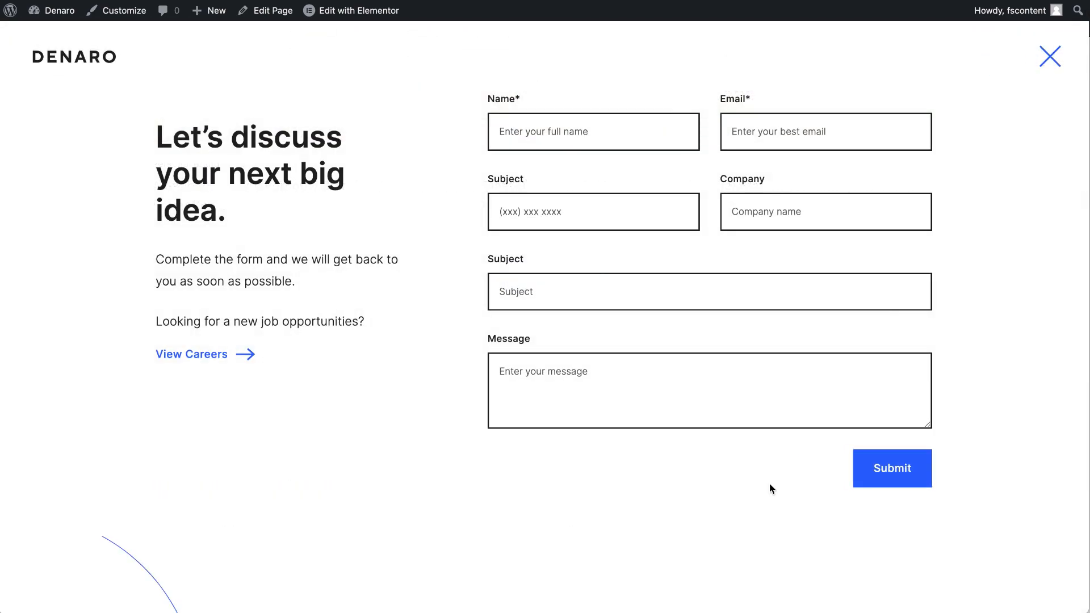
left_click_drag(477, 259, 535, 259)
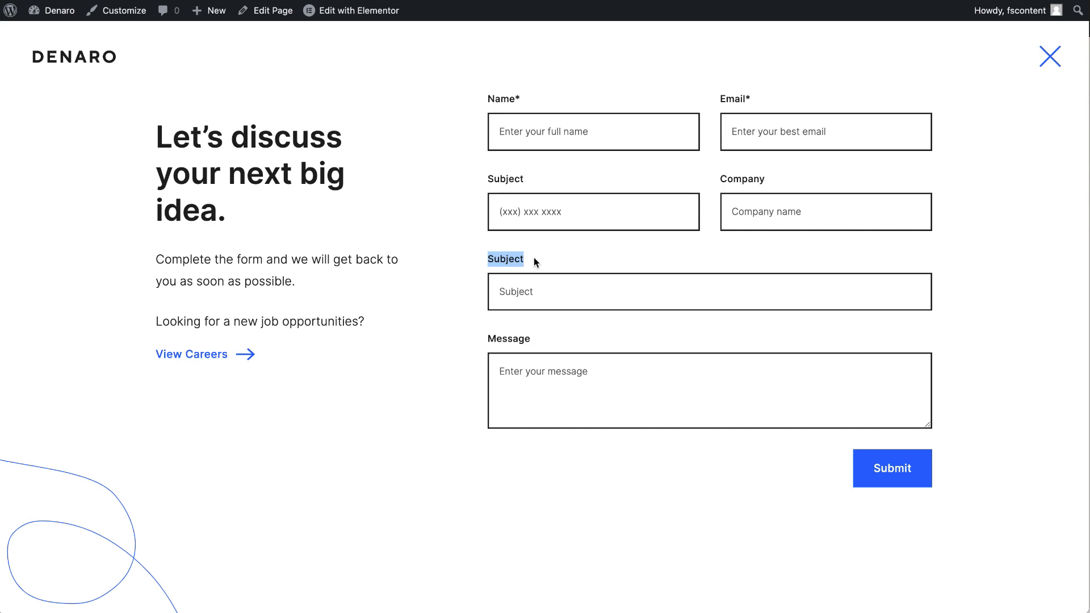
left_click(1050, 58)
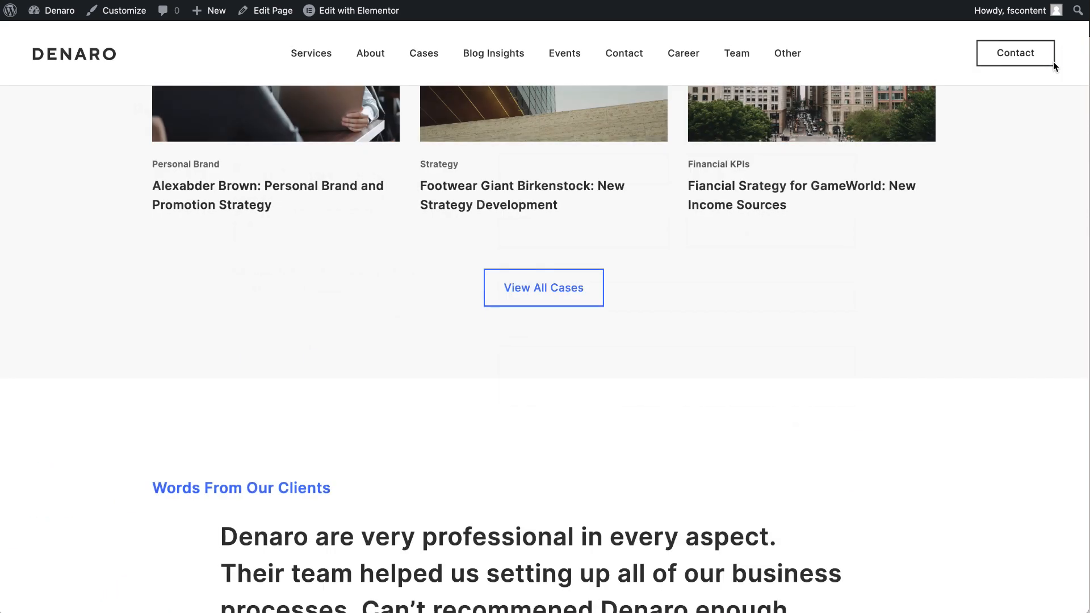
Step: Open the customizer's Blog Archive Type settings and look through the article grid on the demo's Blog Insights page
scroll(763, 384, "up", 10)
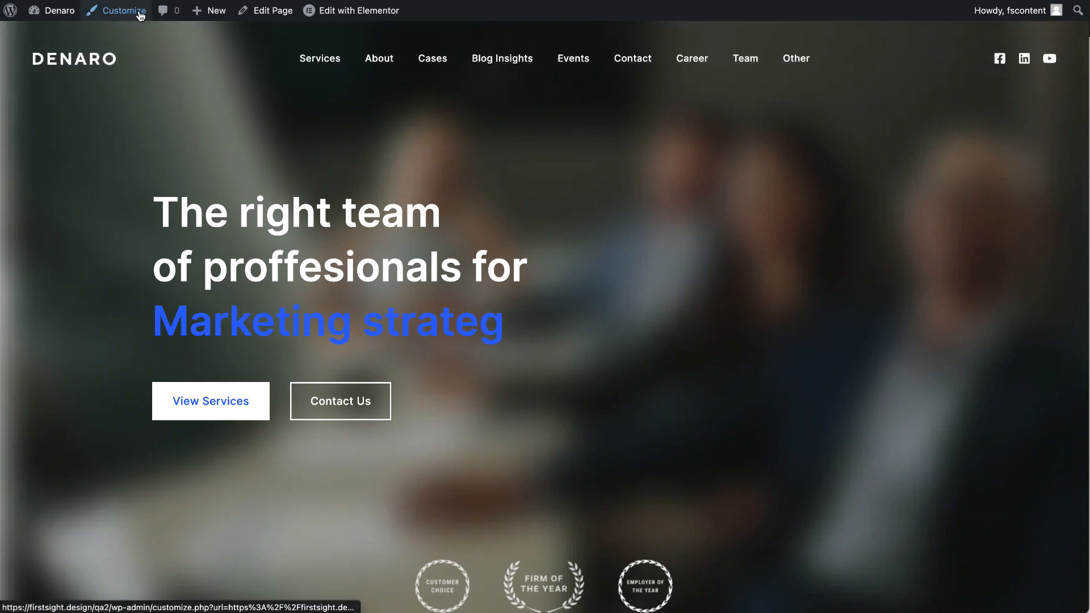
left_click(140, 15)
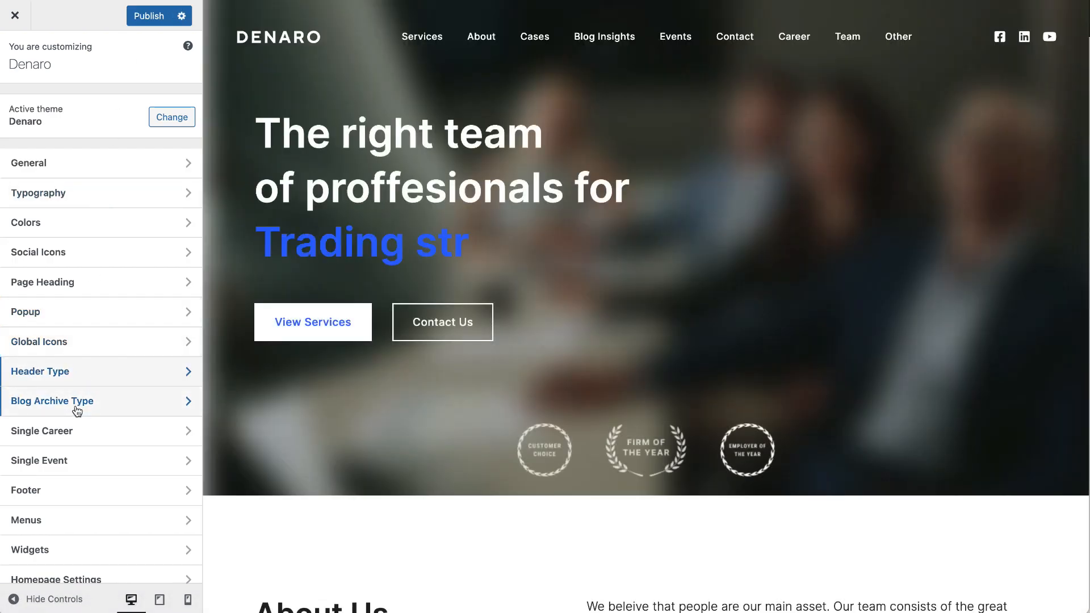
left_click(113, 403)
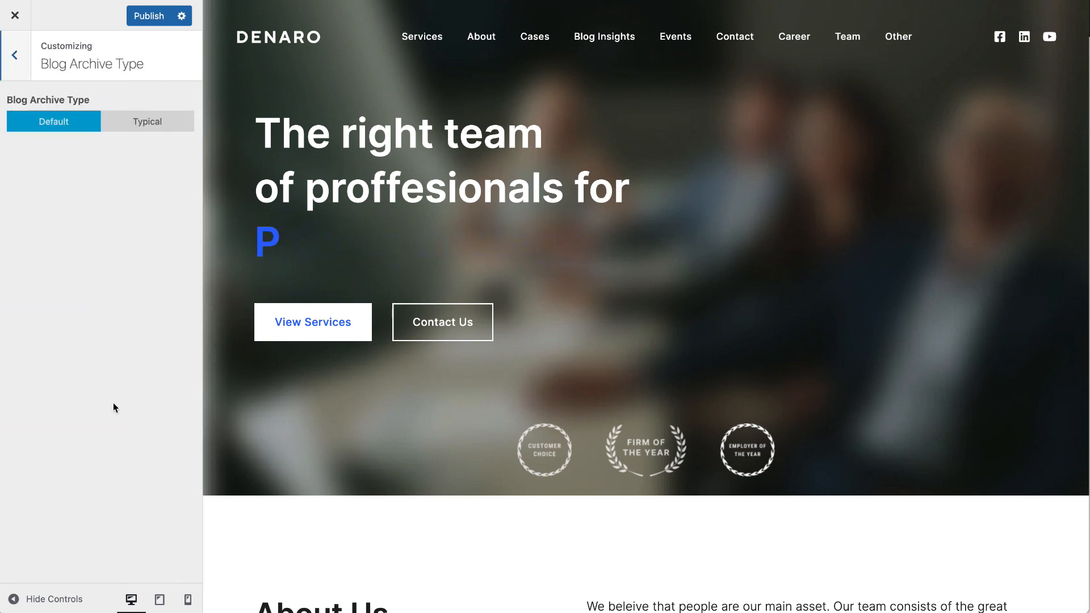
mouse_move(618, 61)
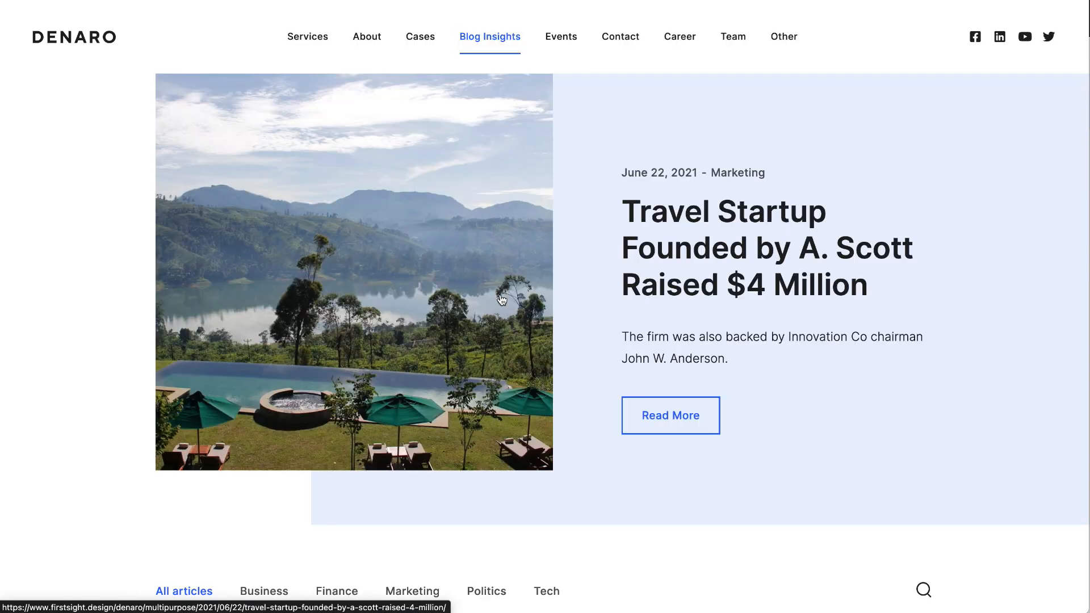
scroll(502, 299, "down", 18)
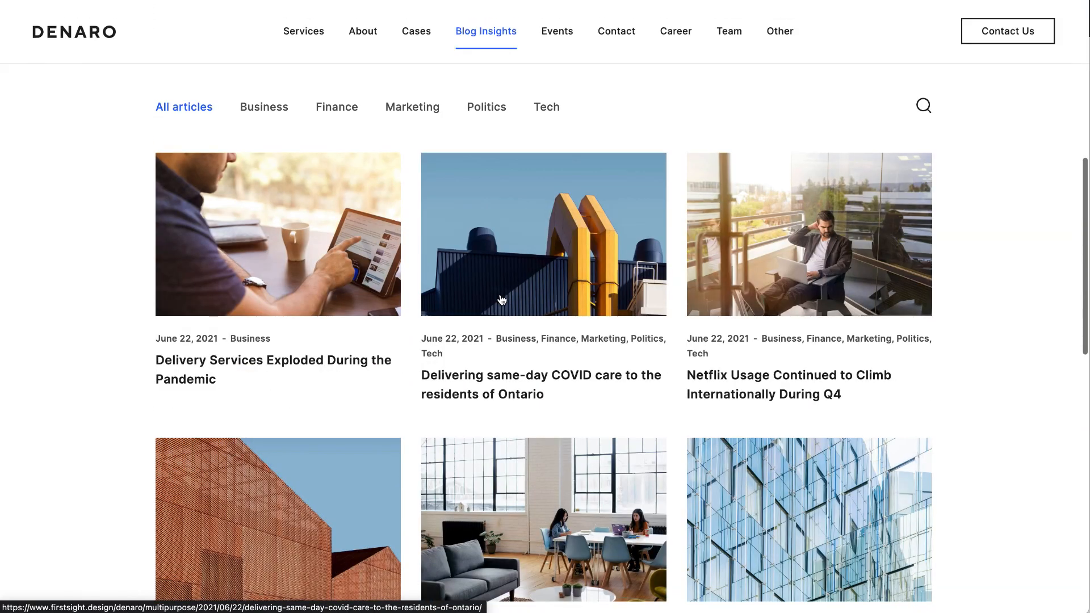
Step: Look over the demo's Blog Insights article grid, then open its Blog v2 Catalog page and examine the sidebar layout
scroll(502, 299, "up", 18)
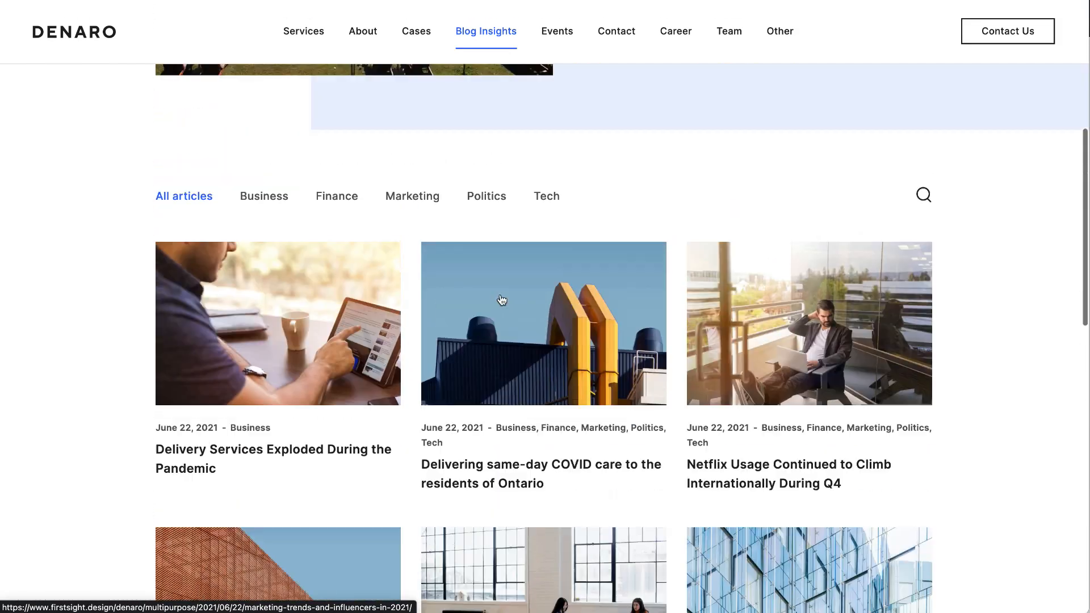
scroll(470, 307, "down", 5)
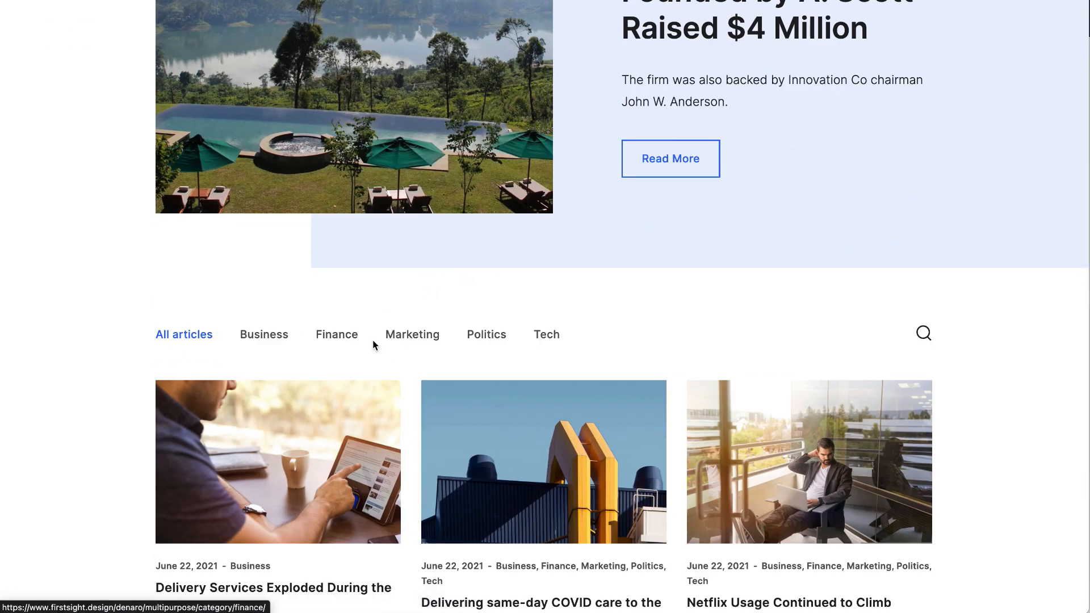
left_click(17, 3)
mouse_move(490, 69)
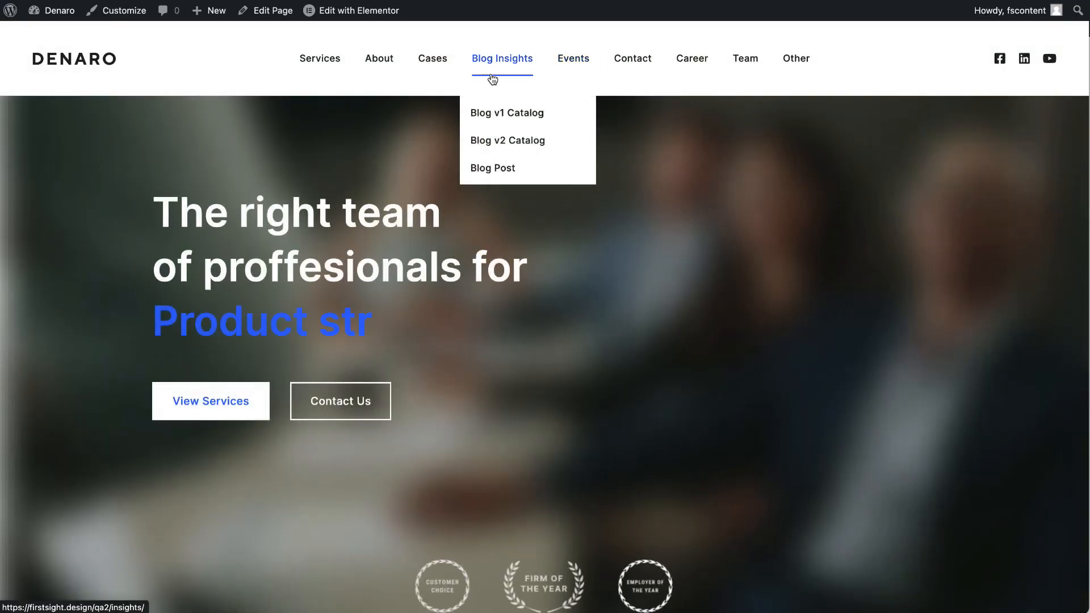
left_click(499, 141)
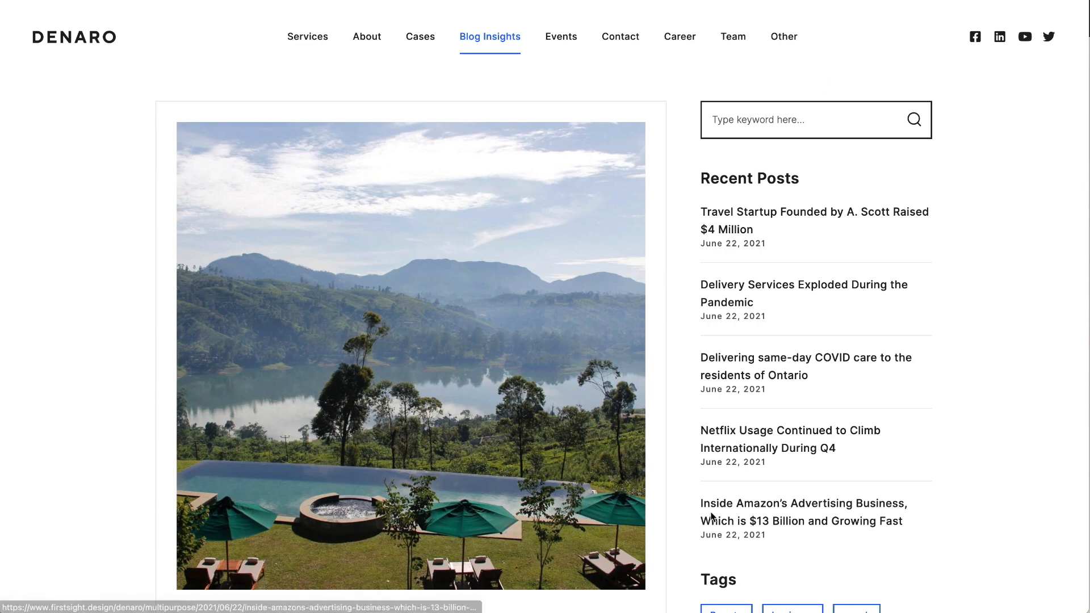
scroll(430, 484, "down", 20)
scroll(430, 484, "down", 20)
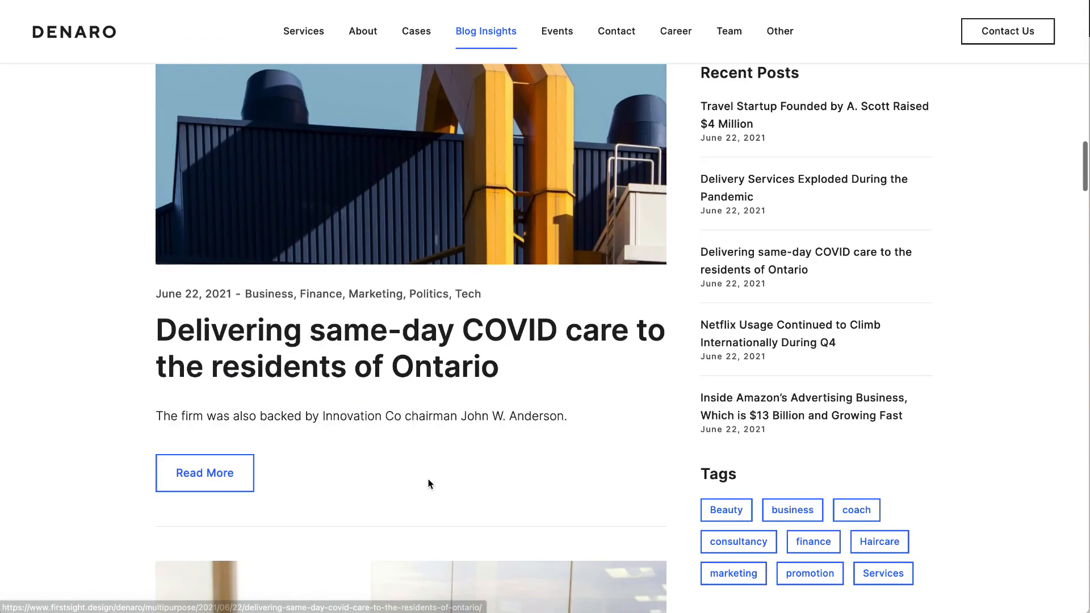
scroll(430, 484, "down", 15)
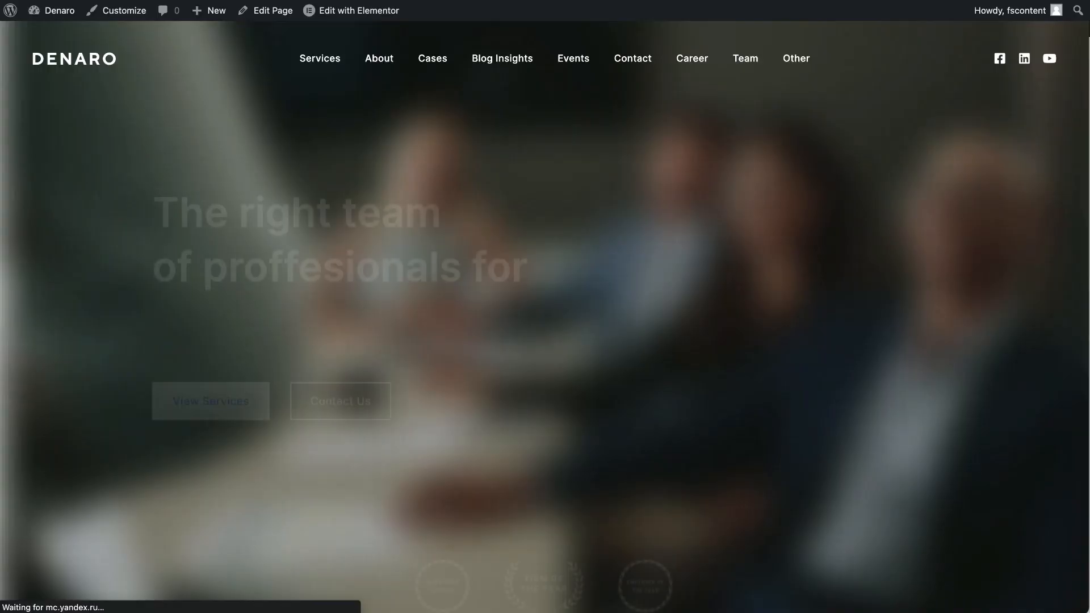
Step: Open the customizer's Blog Archive Type settings and load the Blog Insights page in the preview to view its article grid
mouse_move(502, 69)
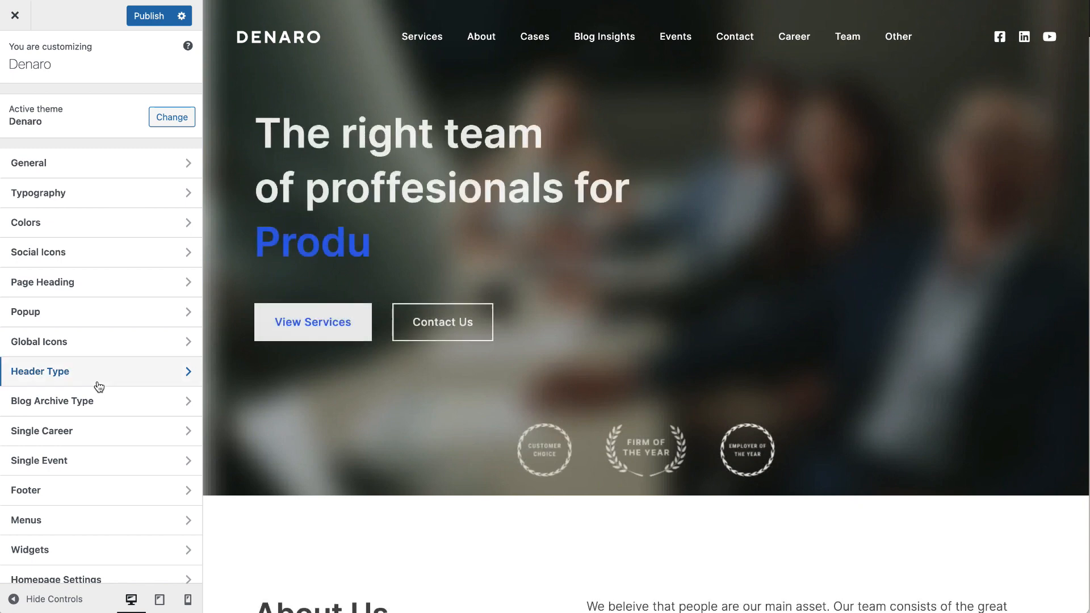
left_click(99, 406)
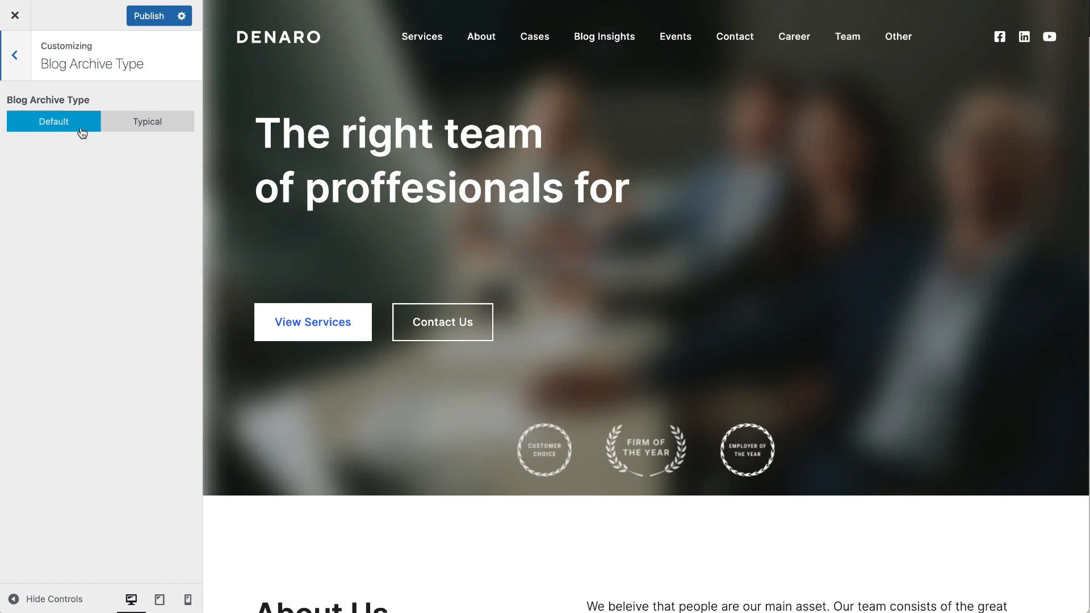
left_click(604, 50)
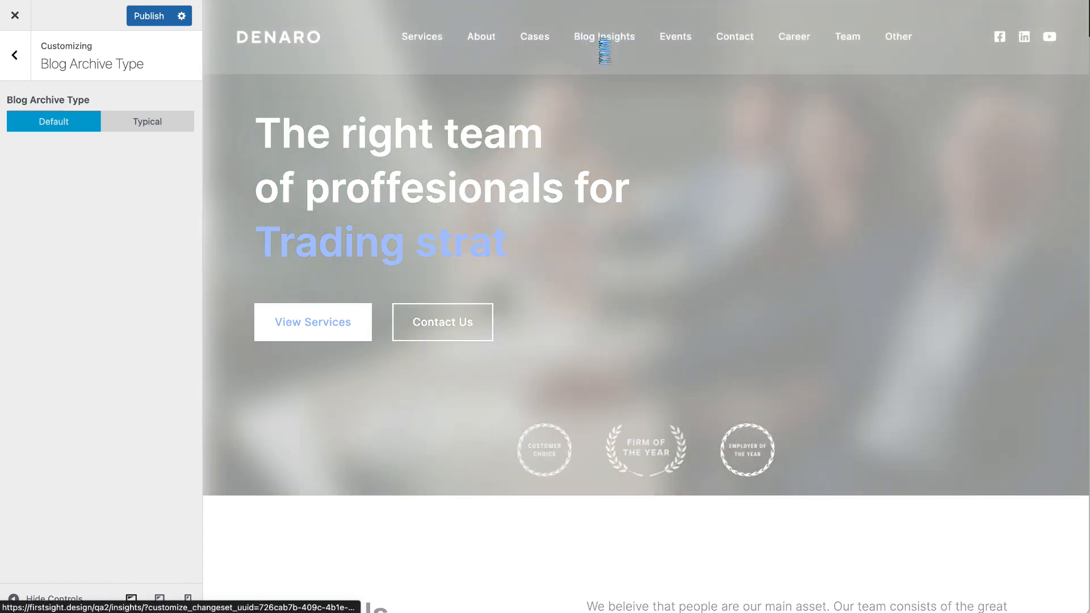
scroll(564, 383, "down", 5)
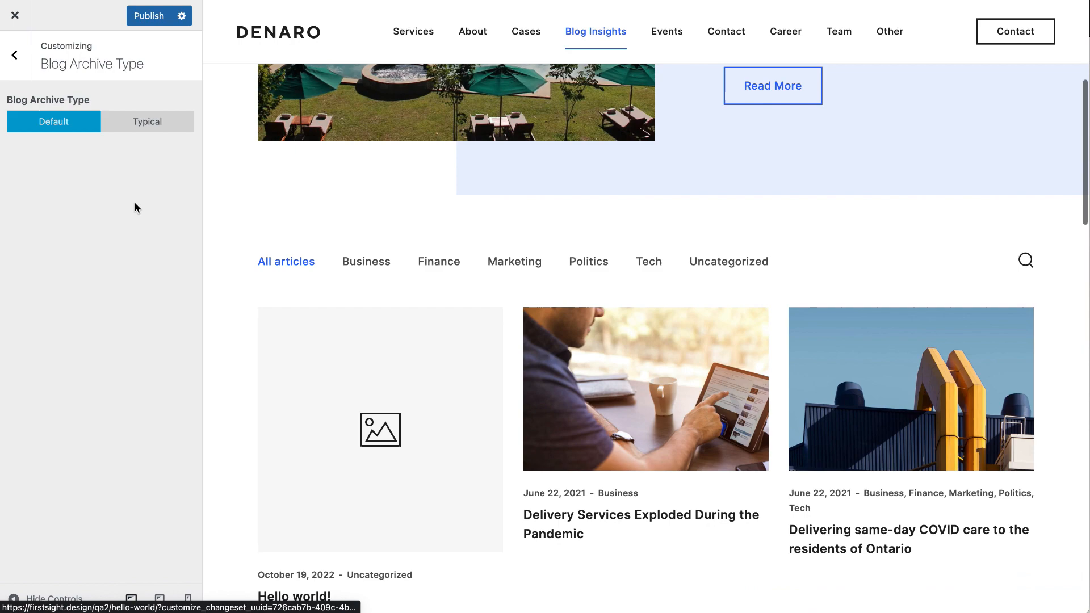
Step: Switch the blog archive type to Typical, look through the previewed layout, and return the type to Default
left_click(167, 126)
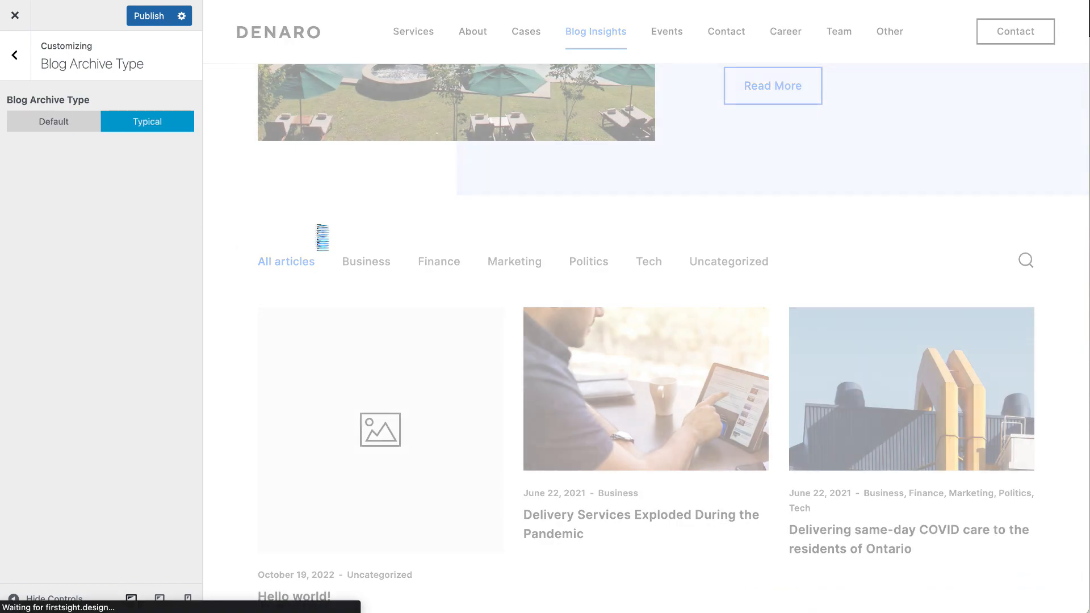
scroll(436, 295, "down", 15)
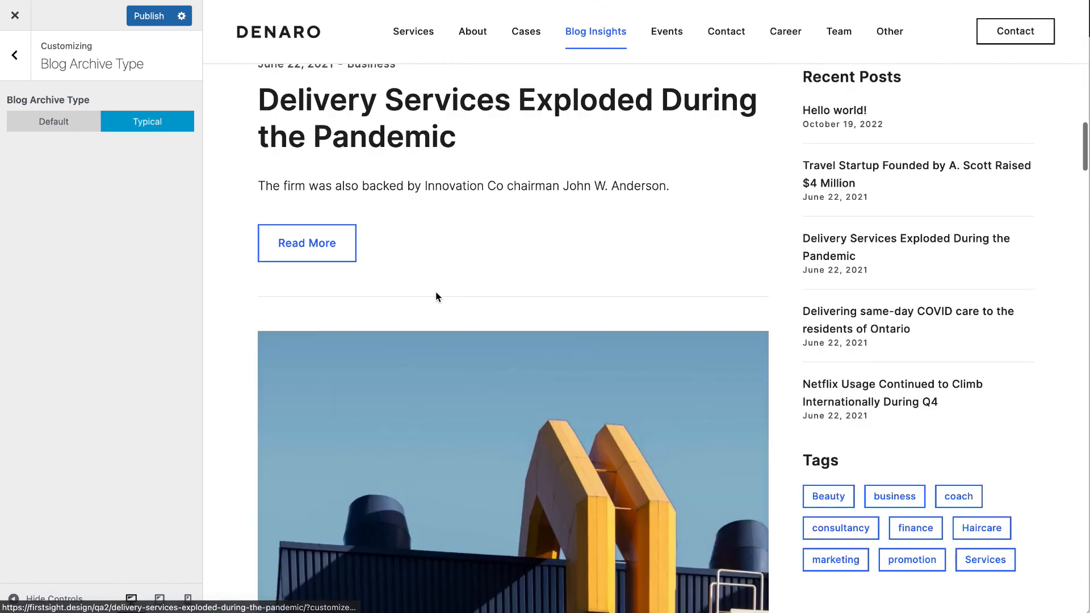
scroll(435, 291, "down", 8)
left_click(64, 121)
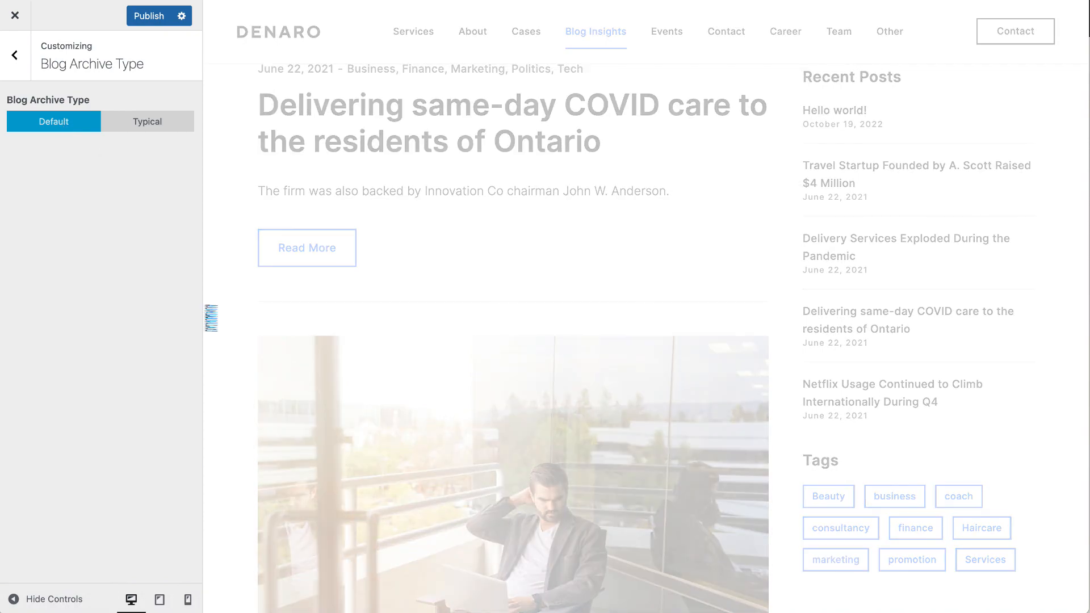
scroll(536, 355, "up", 15)
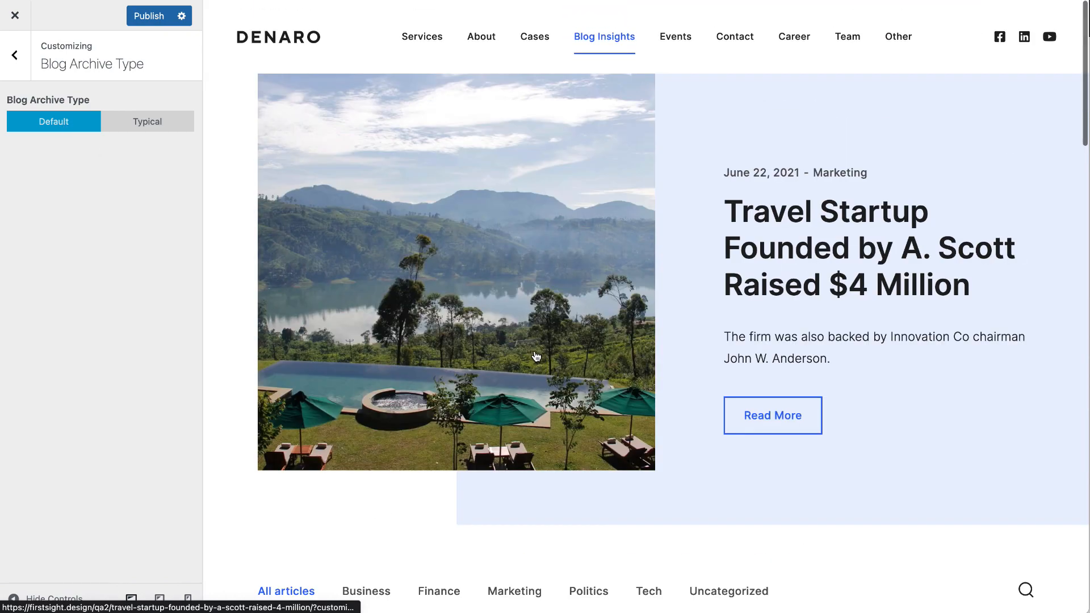
Step: Open the customizer's Single Career settings and load the Career section's Open Positions page in the preview
left_click(15, 56)
scroll(38, 322, "down", 1)
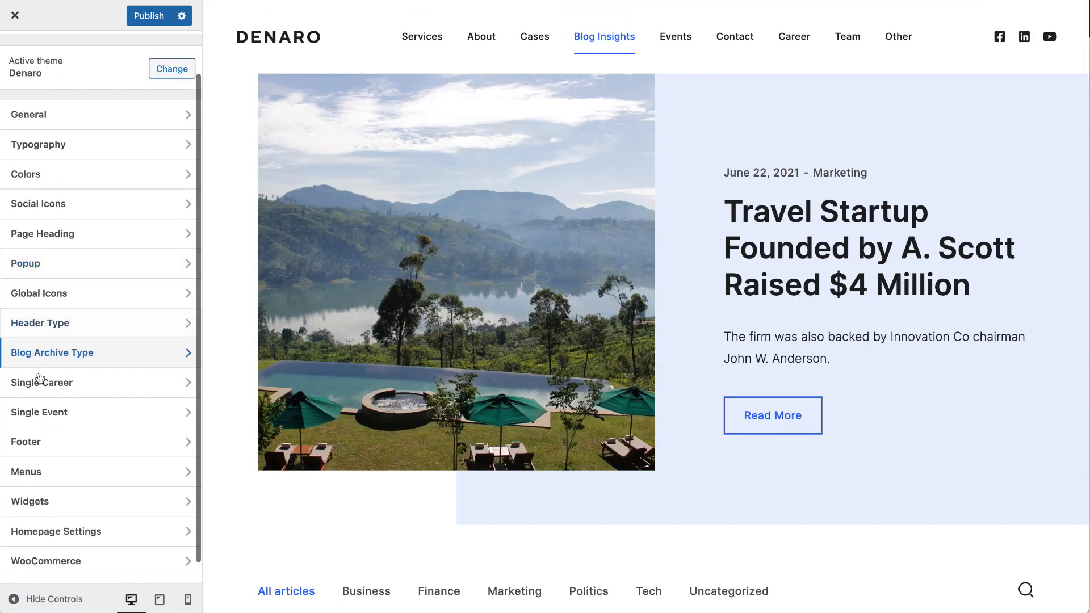
left_click(114, 391)
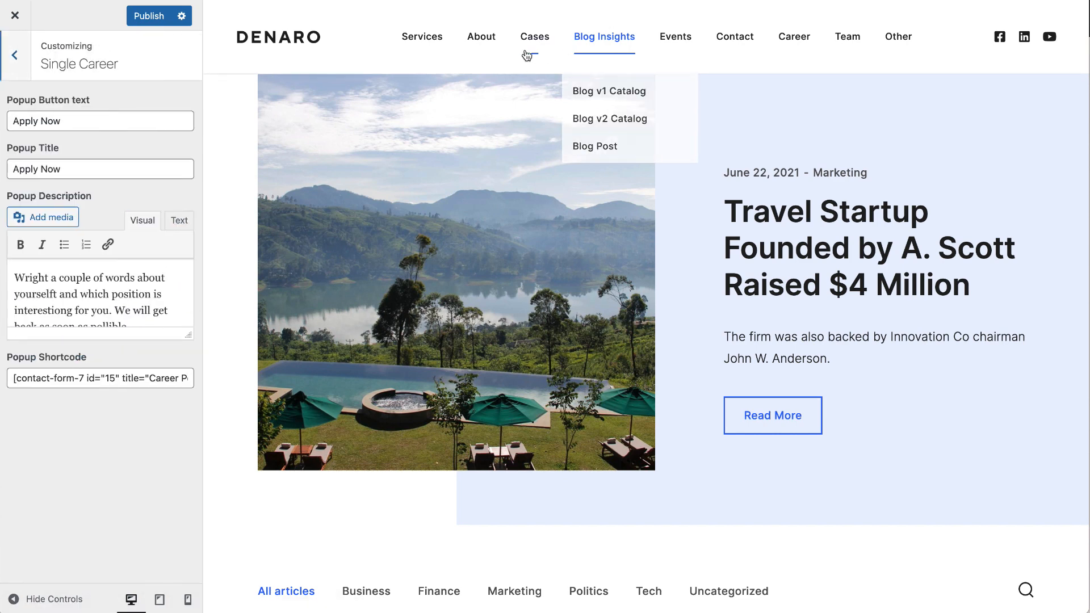
mouse_move(815, 35)
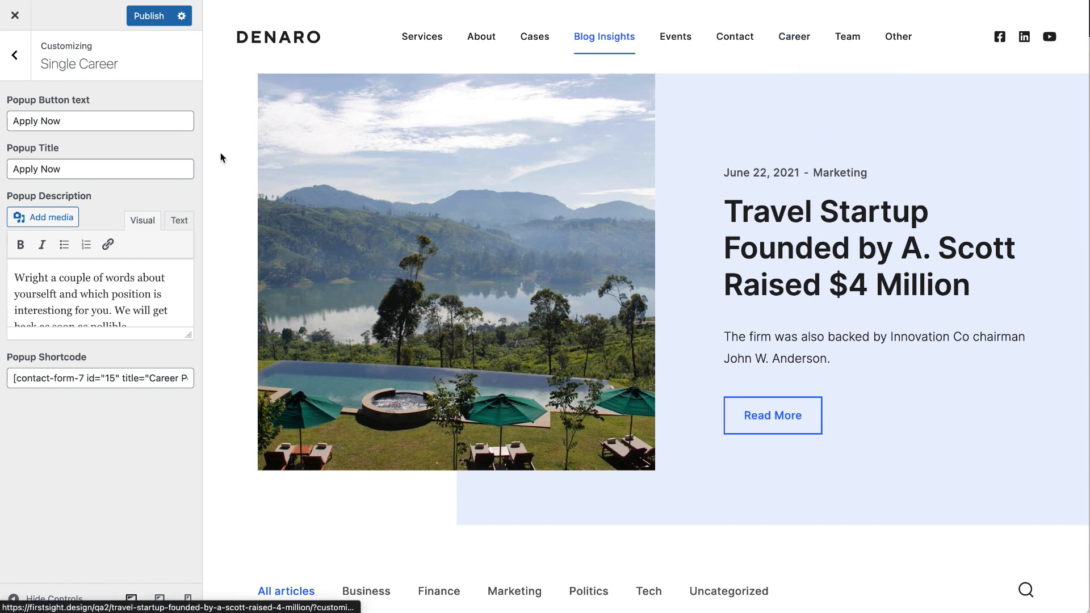
mouse_move(735, 40)
mouse_move(793, 73)
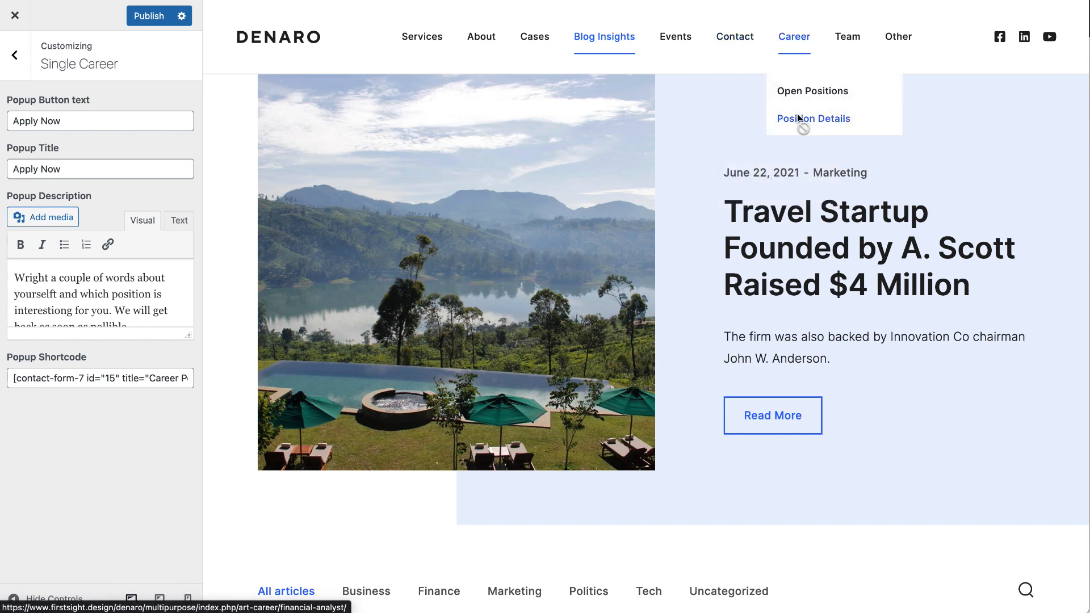
left_click(798, 96)
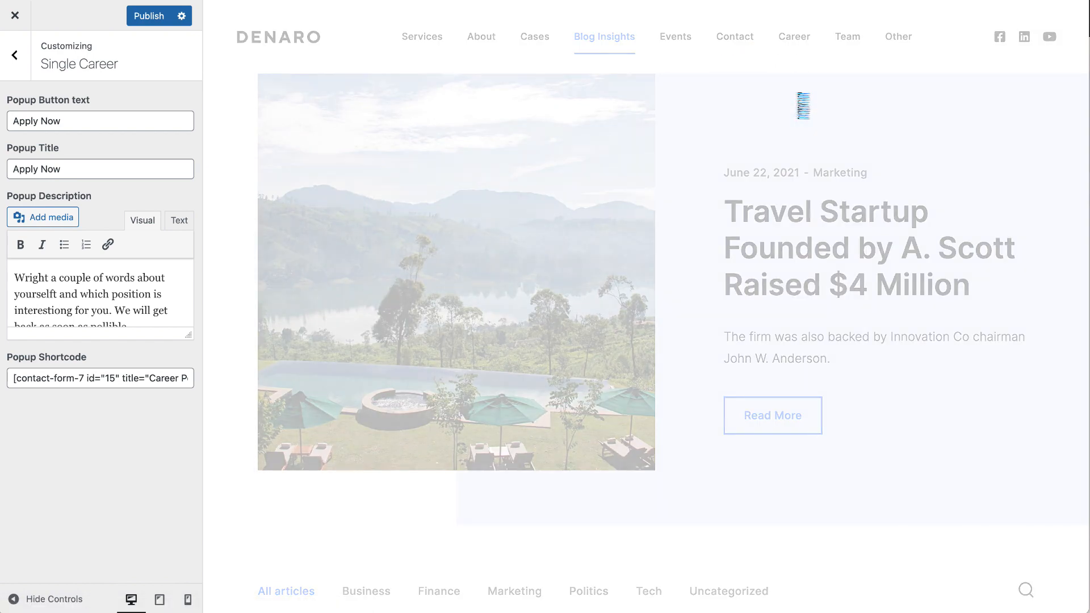
Step: Open the Financial Analyst position in the preview, view its Apply Now popup form, and close the popup
scroll(719, 304, "down", 8)
scroll(719, 307, "down", 12)
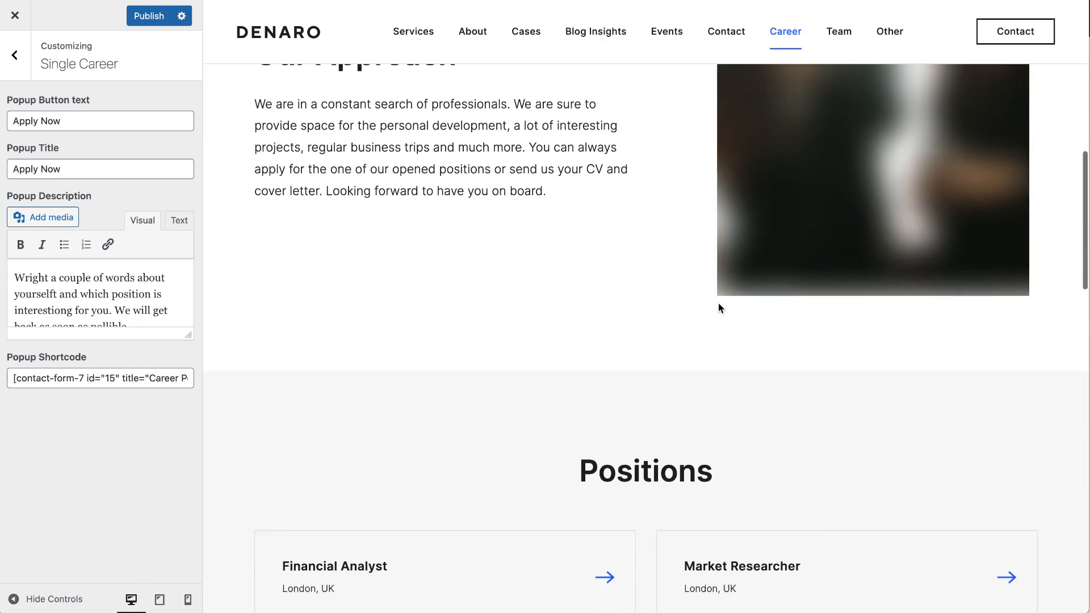
left_click(600, 174)
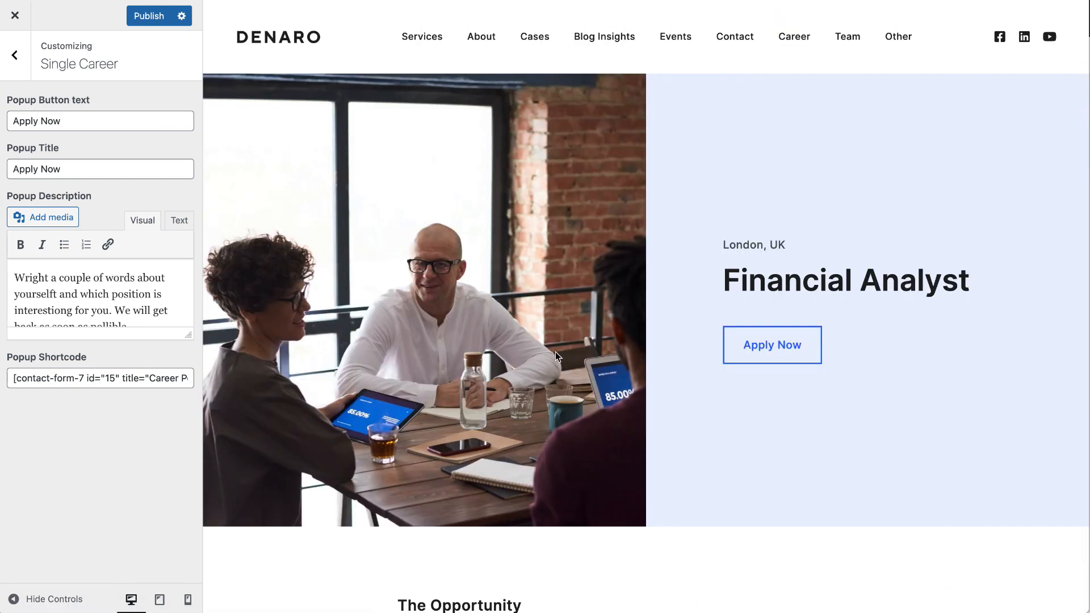
scroll(555, 352, "down", 2)
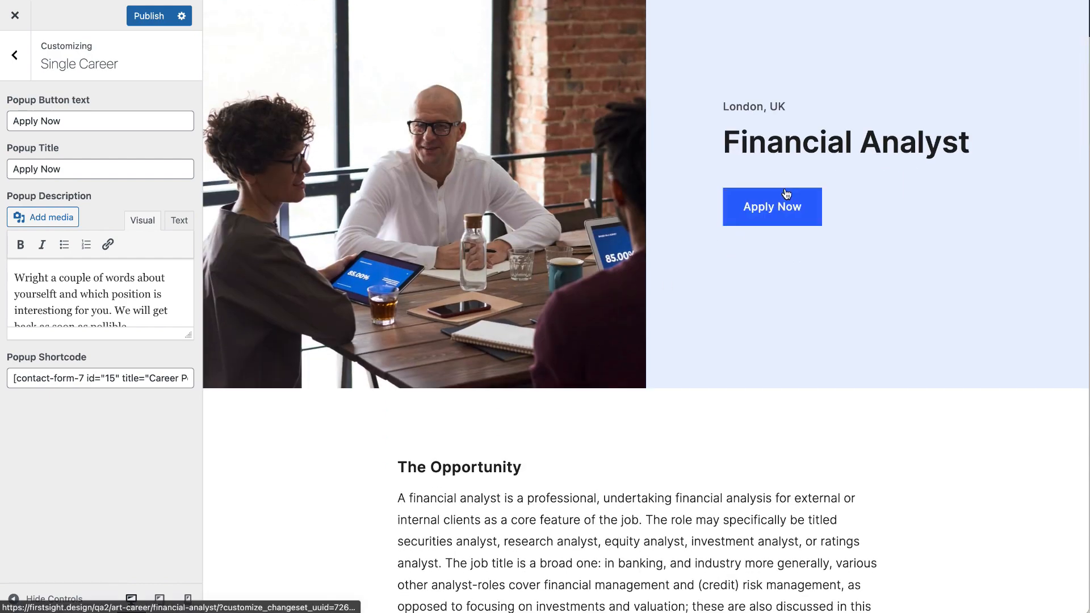
left_click(795, 206)
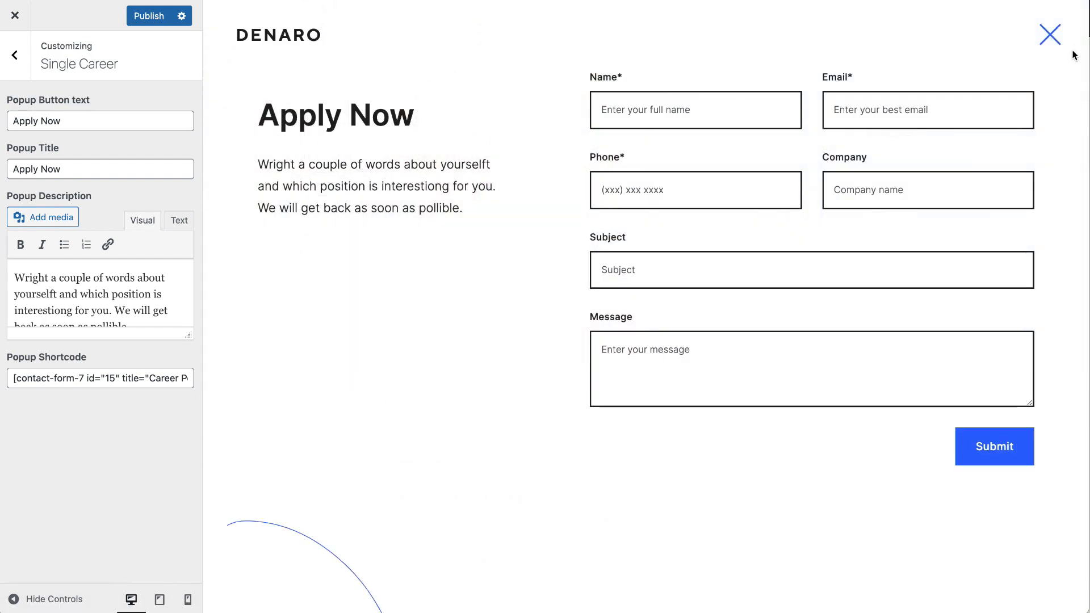
left_click(1050, 35)
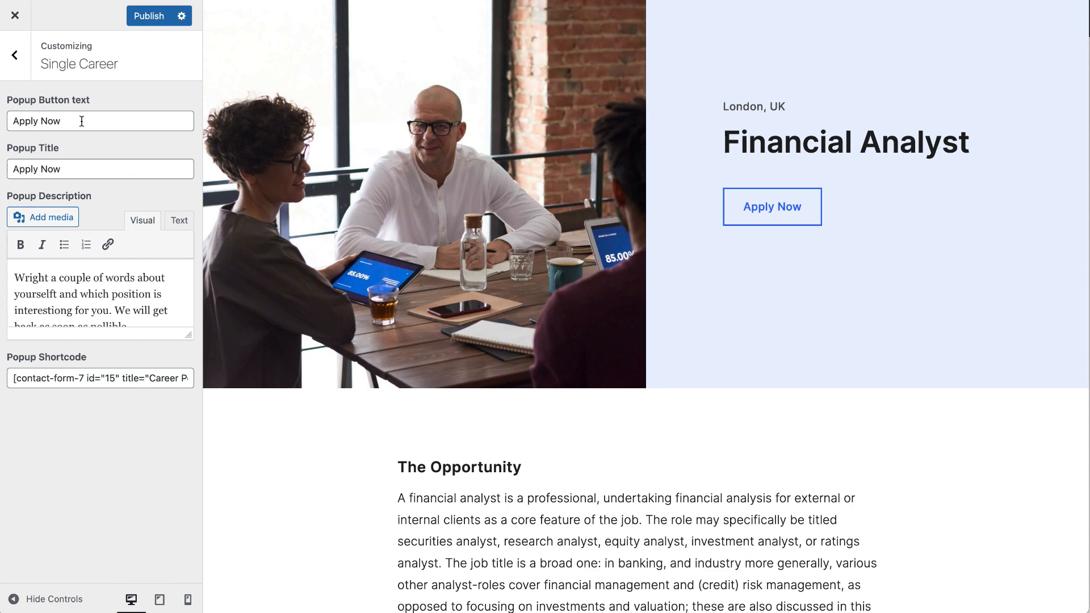
Step: Set both the popup button text and the popup title for single career pages to "Contact"
left_click_drag(82, 121, 1, 124)
left_click_drag(117, 121, 7, 122)
type("C")
type("intact")
key("BackSpace")
key("BackSpace")
key("BackSpace")
key("BackSpace")
key("BackSpace")
key("BackSpace")
type("ontact")
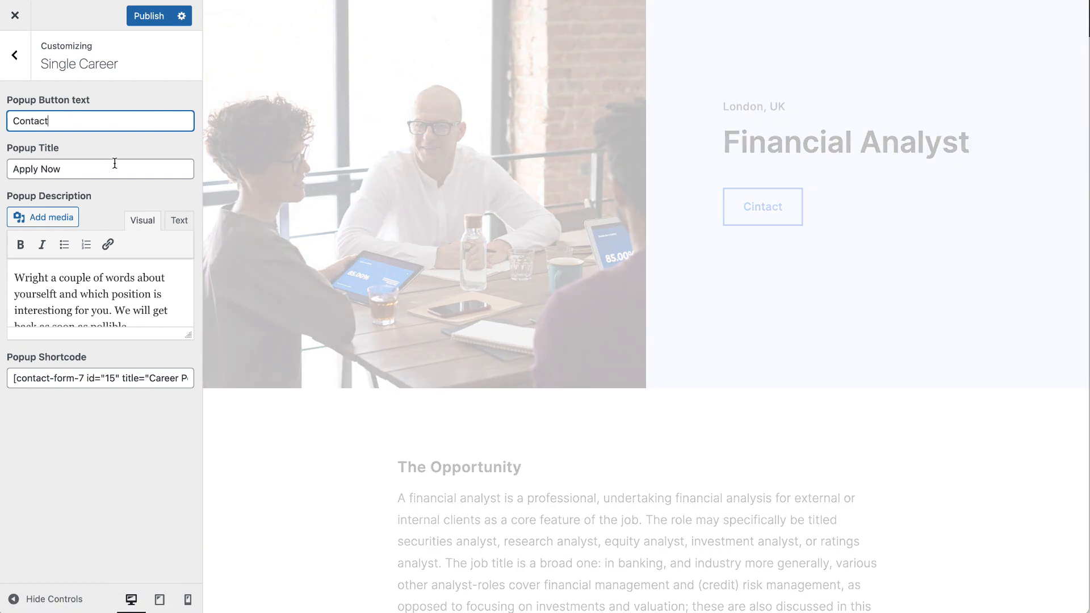
left_click_drag(115, 164, 2, 164)
type("Contact")
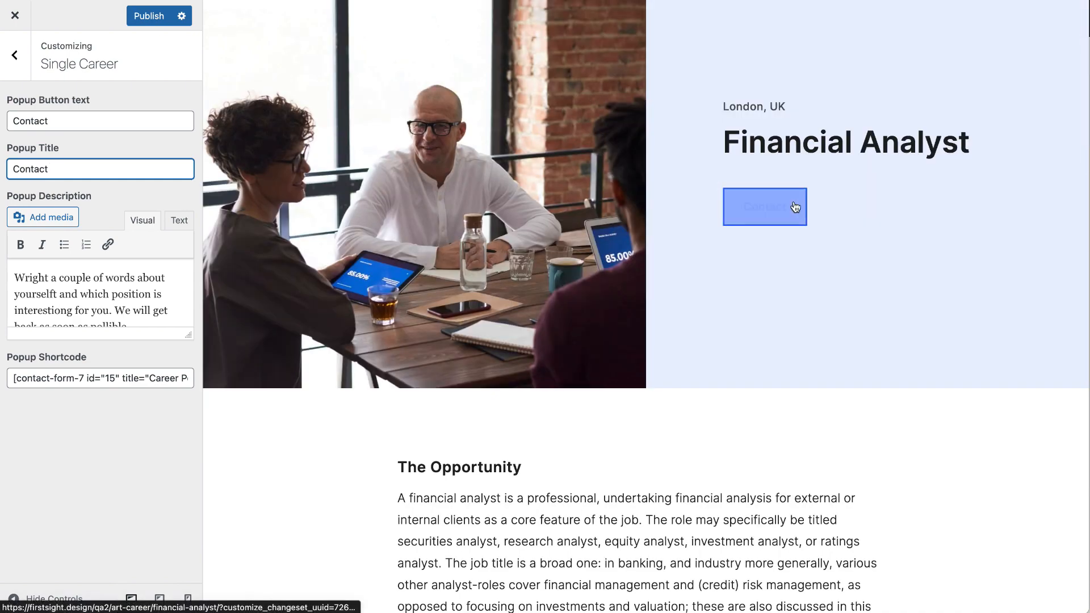
Step: Open the Contact popup on the Financial Analyst page and check its title and description against the settings, including the popup shortcode
left_click(792, 206)
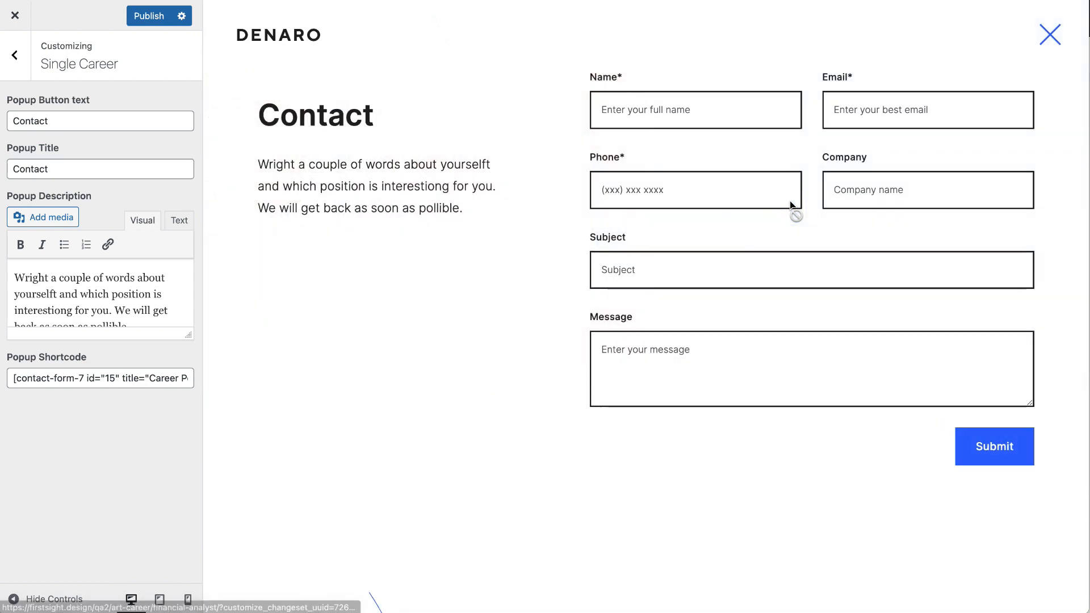
left_click(1051, 35)
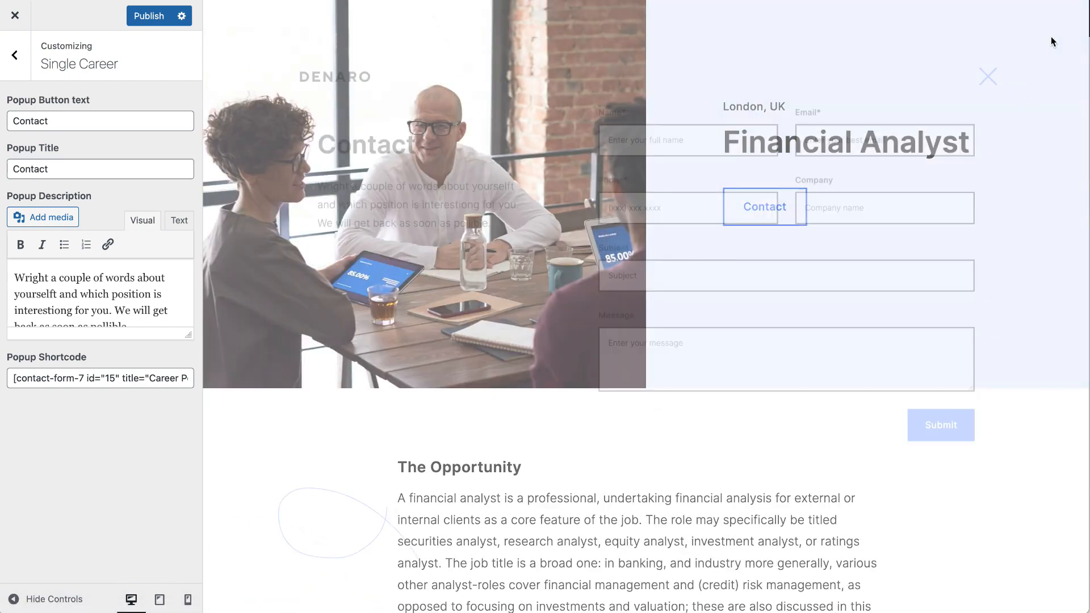
left_click_drag(18, 274, 139, 341)
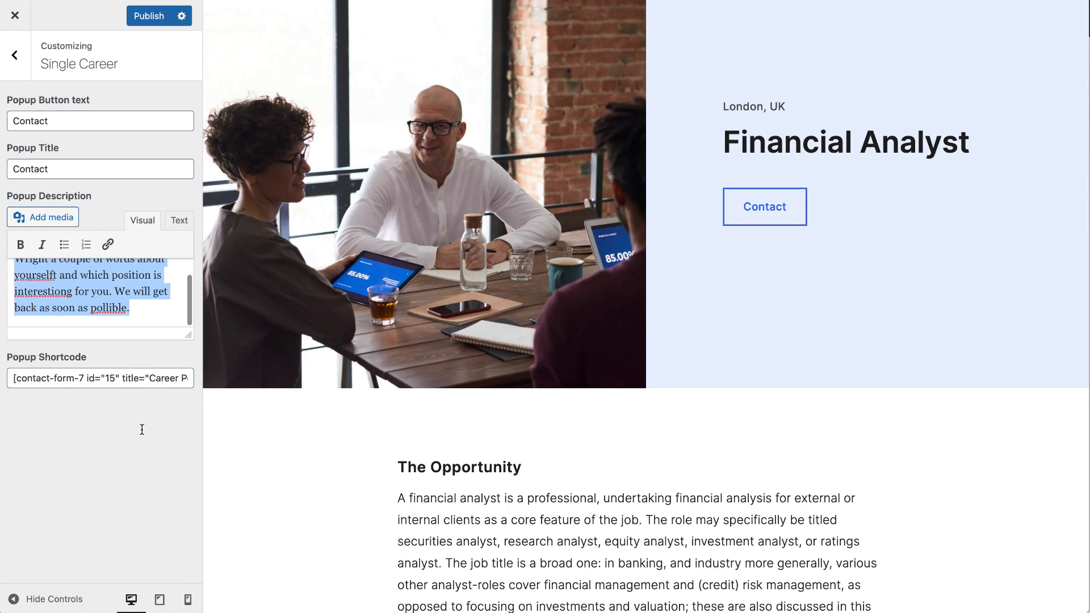
left_click(762, 205)
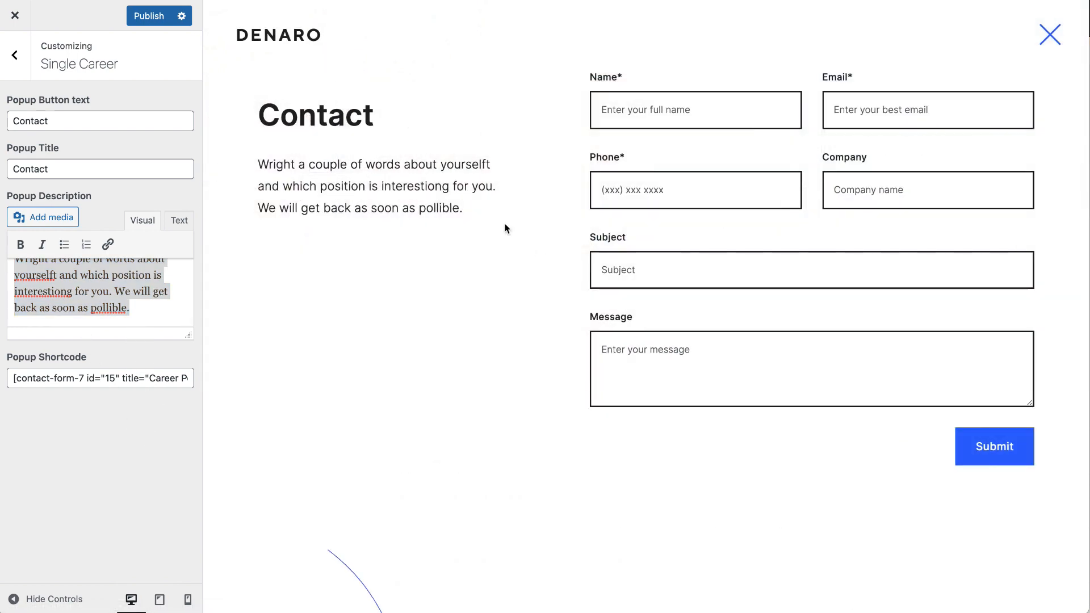
left_click_drag(464, 209, 223, 171)
left_click(1038, 38)
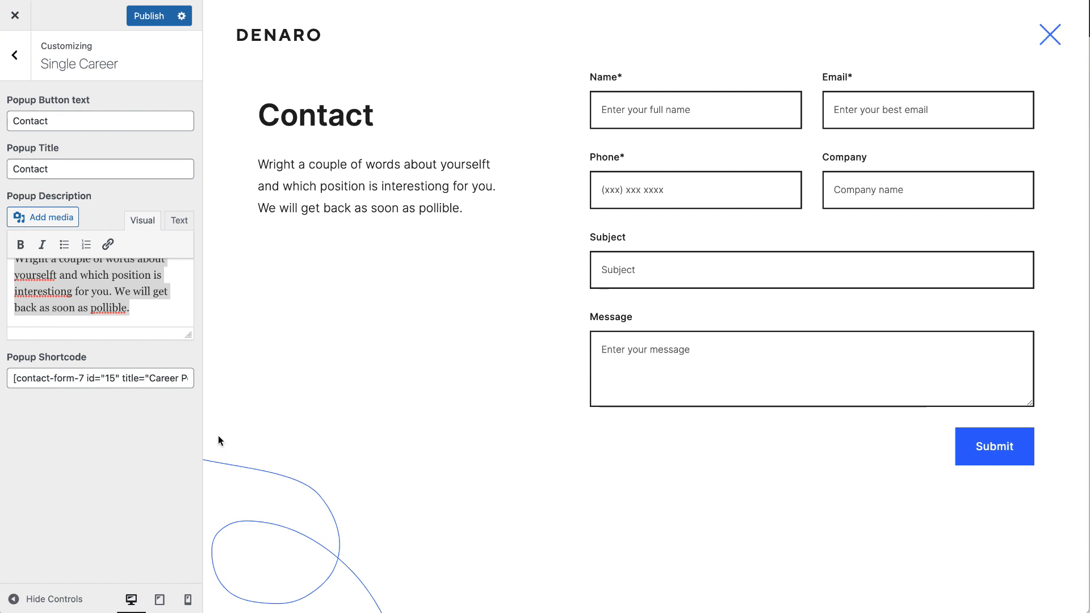
left_click_drag(12, 378, 295, 382)
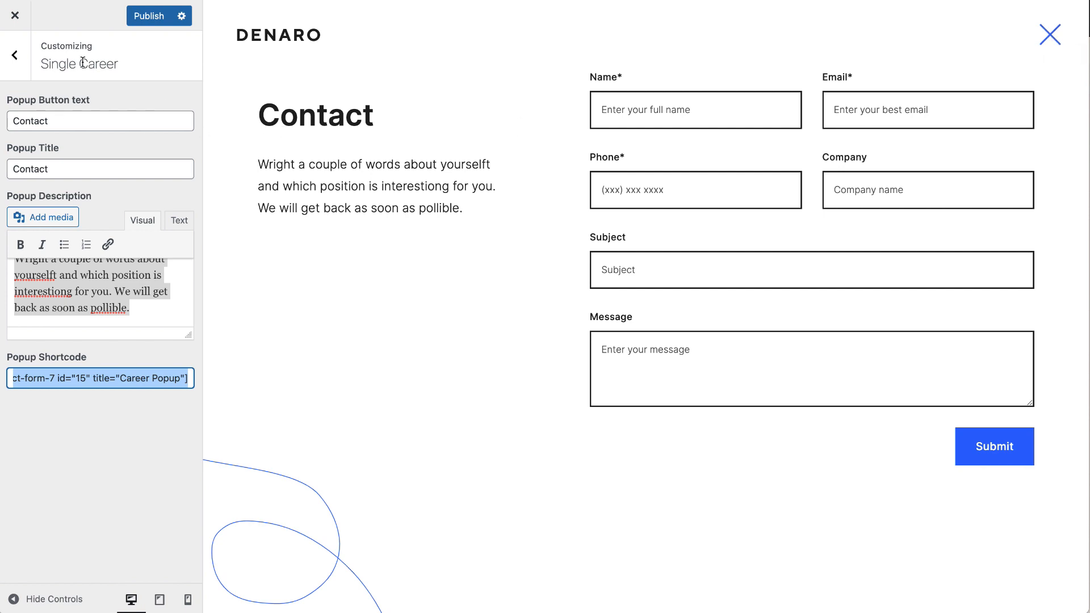
Step: Publish the Single Career changes, return to the customizer's main list of sections, and close the previewed popup
left_click(134, 20)
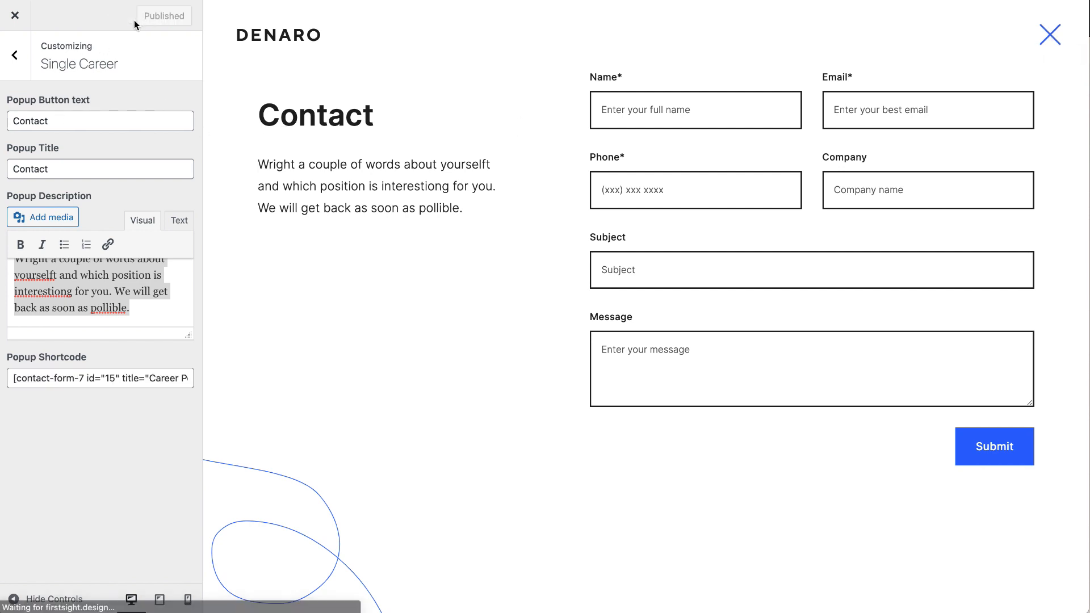
left_click(23, 57)
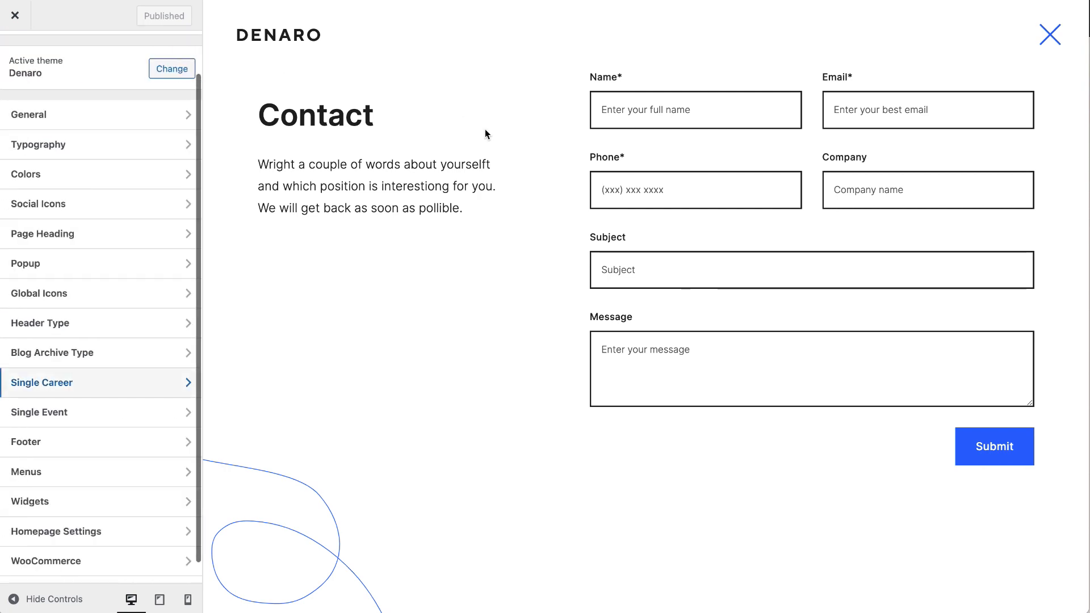
left_click(1051, 34)
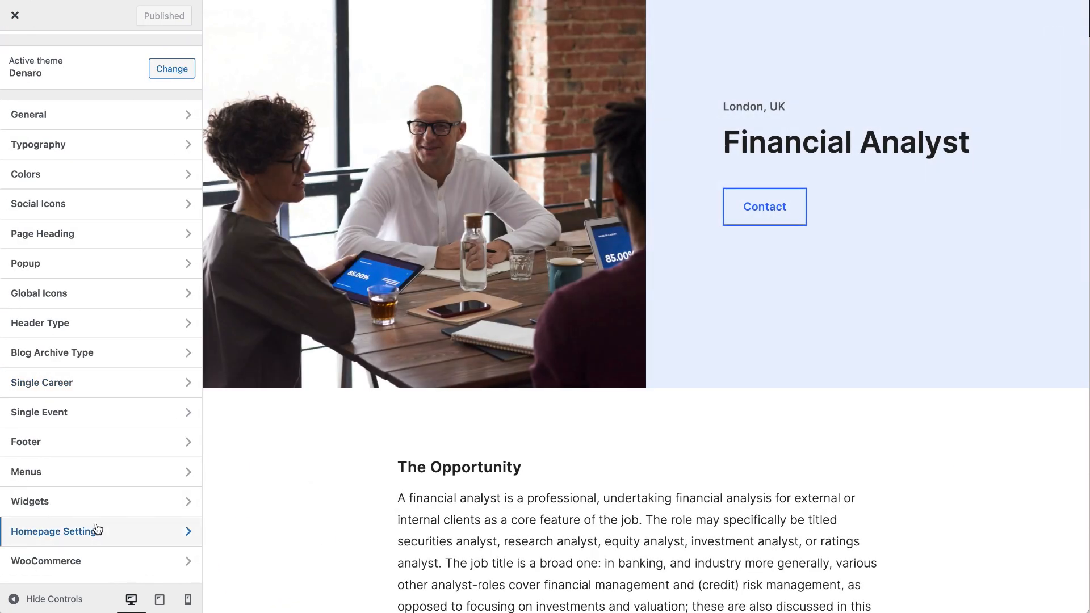
Step: Open the Single Event settings and bring up the "Post-COVID Launch of Business: Adapt or Die" event page in the preview
left_click(90, 416)
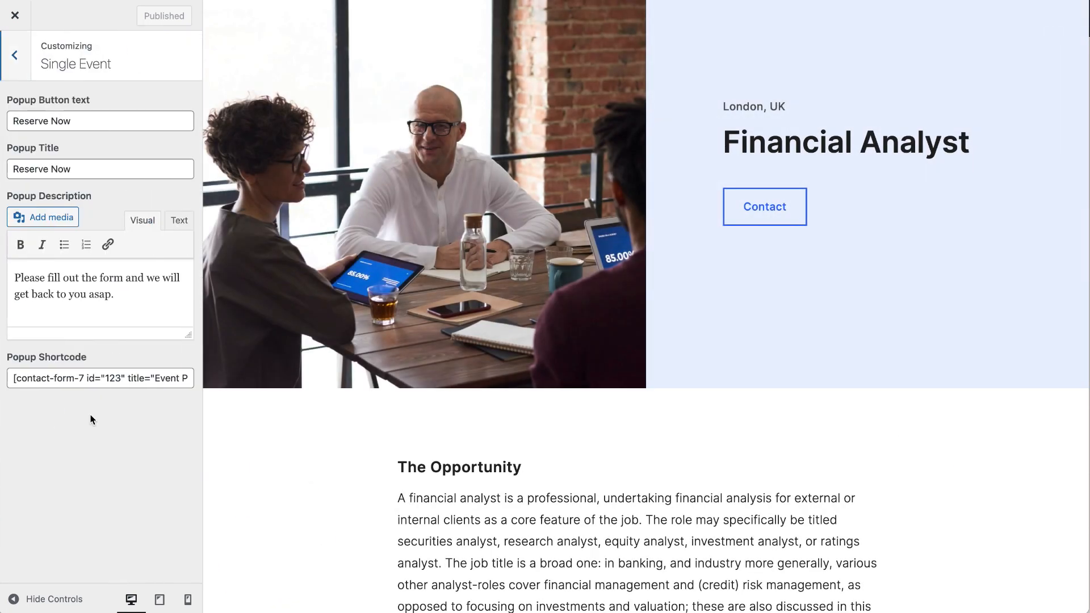
scroll(463, 125, "up", 3)
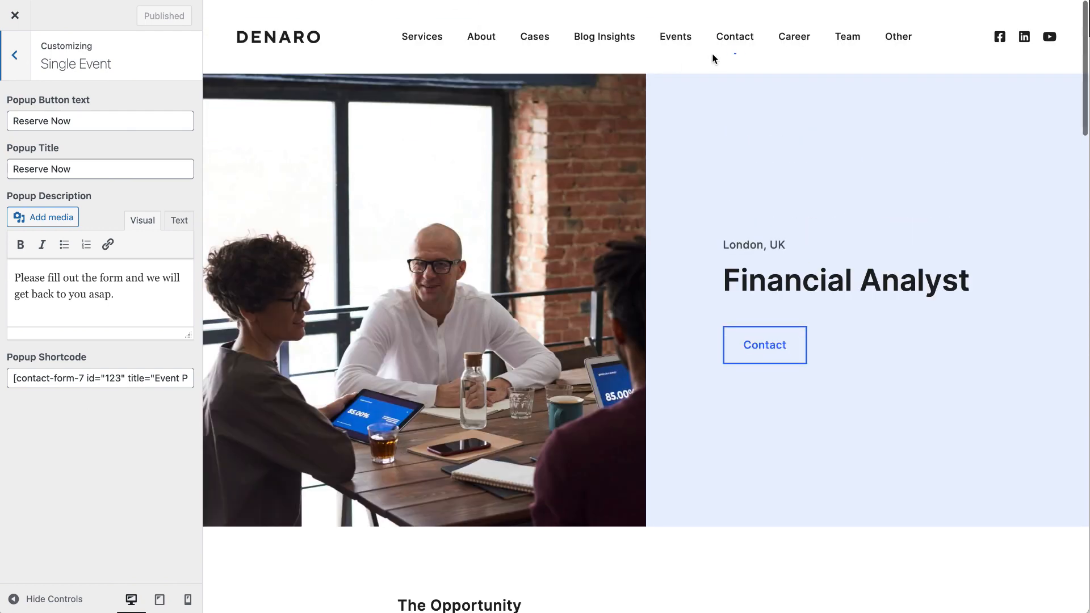
mouse_move(713, 55)
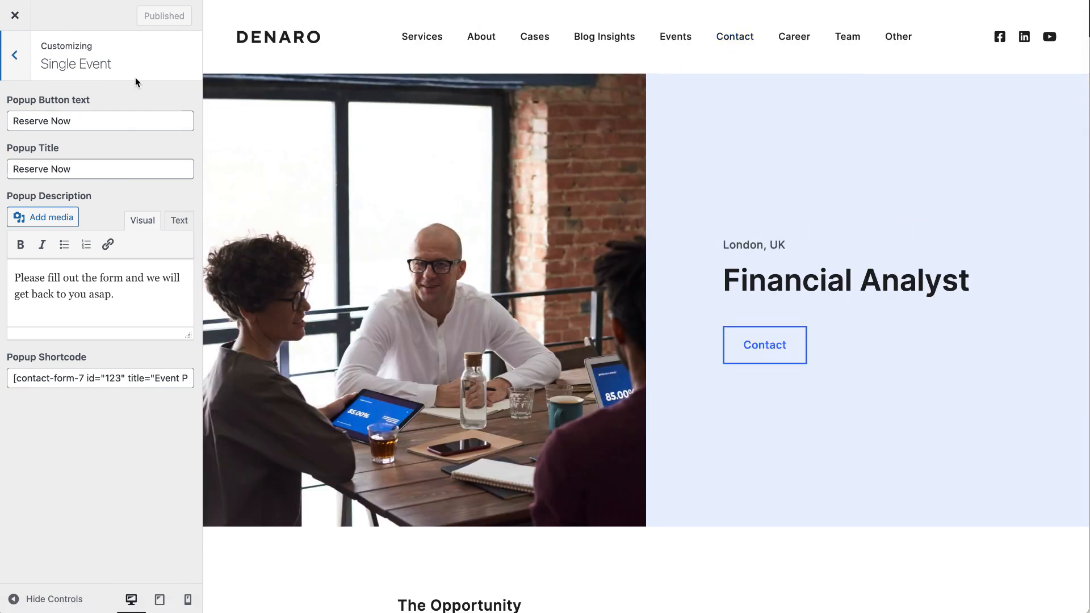
mouse_move(552, 55)
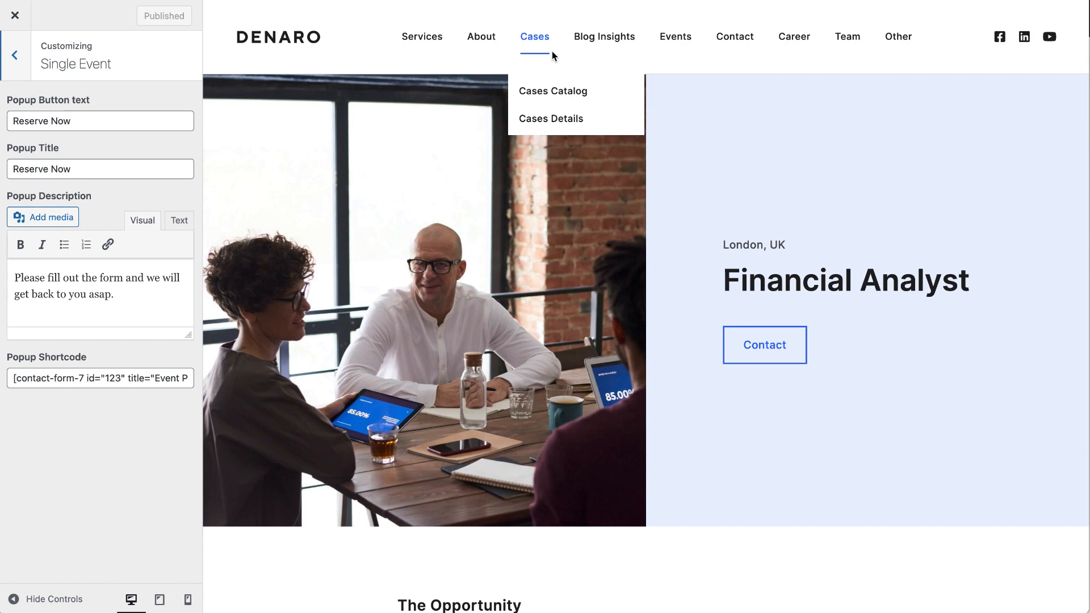
left_click(683, 42)
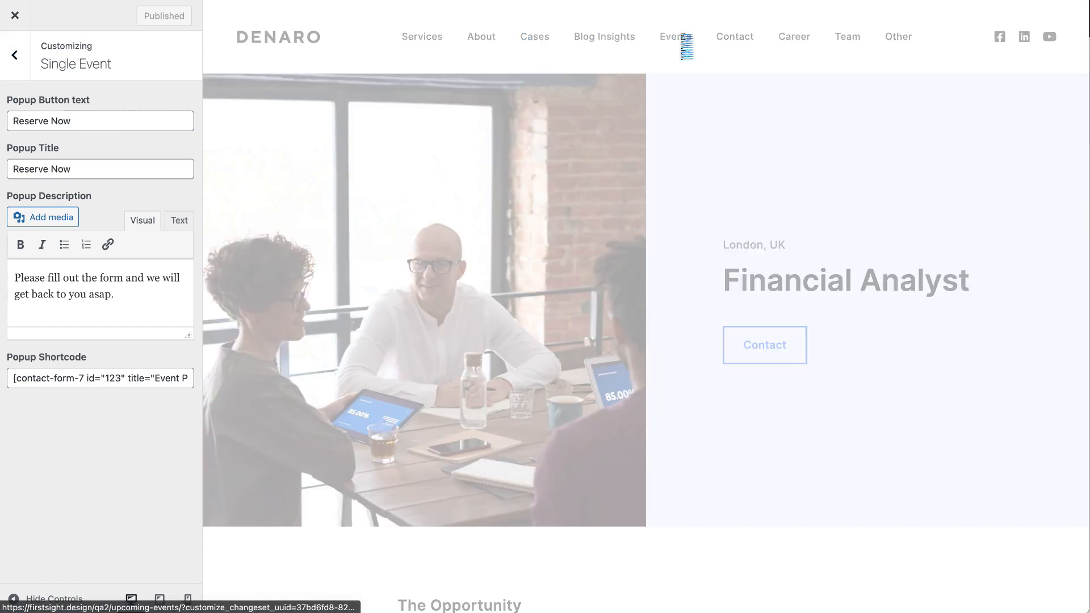
scroll(596, 389, "down", 10)
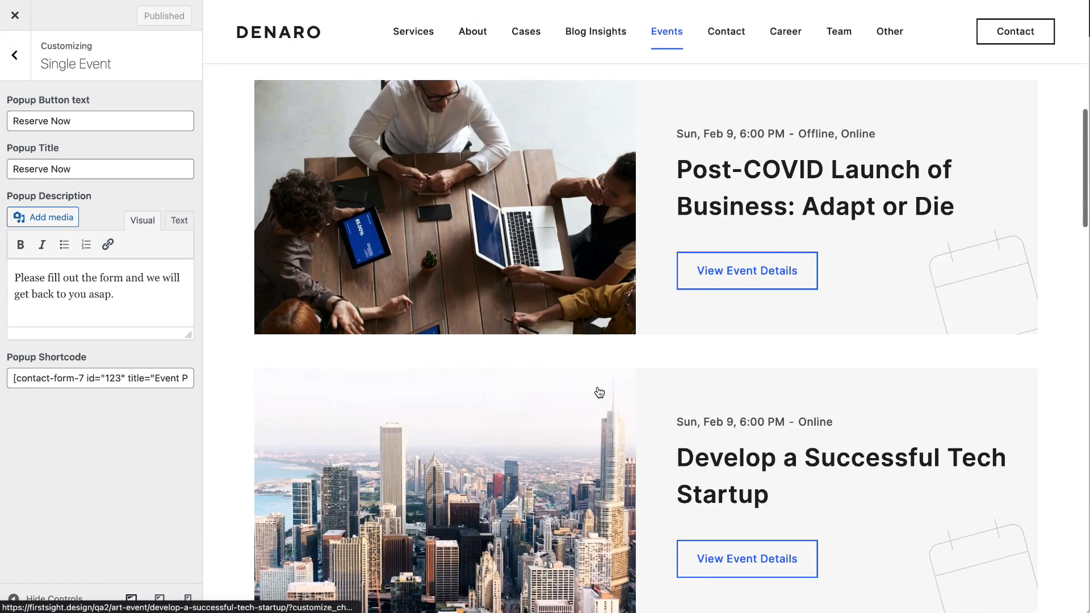
left_click(751, 243)
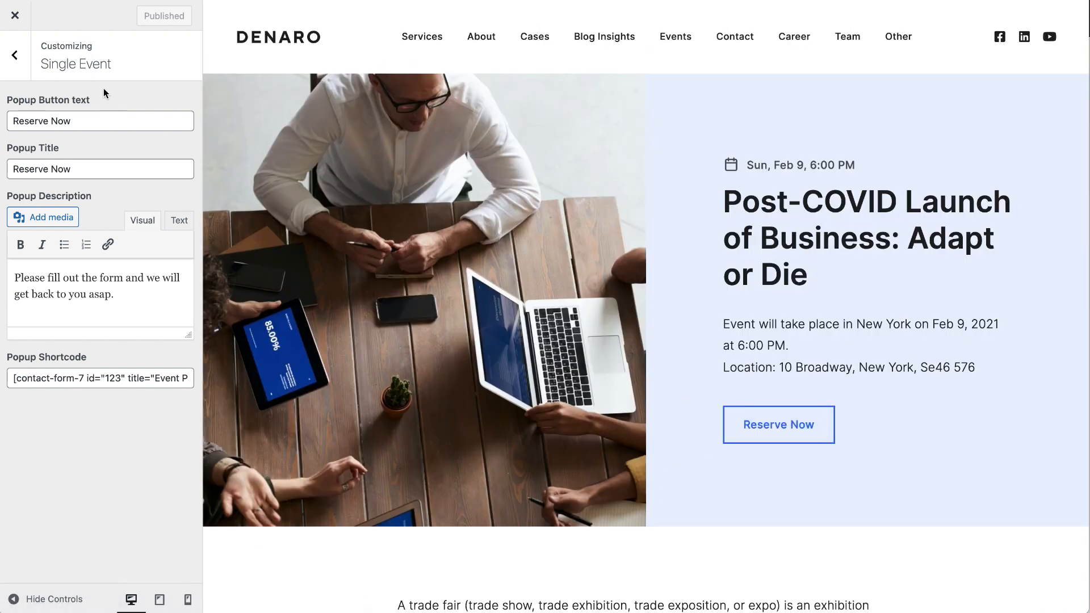
Step: View the event's Reserve Now popup form, close it, and reopen it to compare its description with the Popup Description setting
left_click(728, 435)
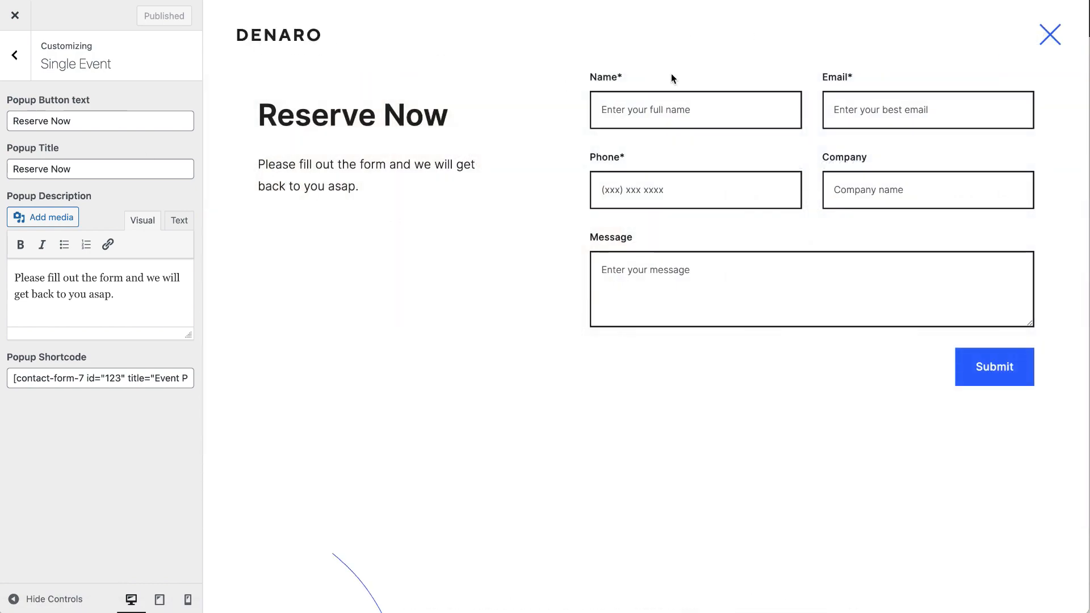
left_click(1057, 36)
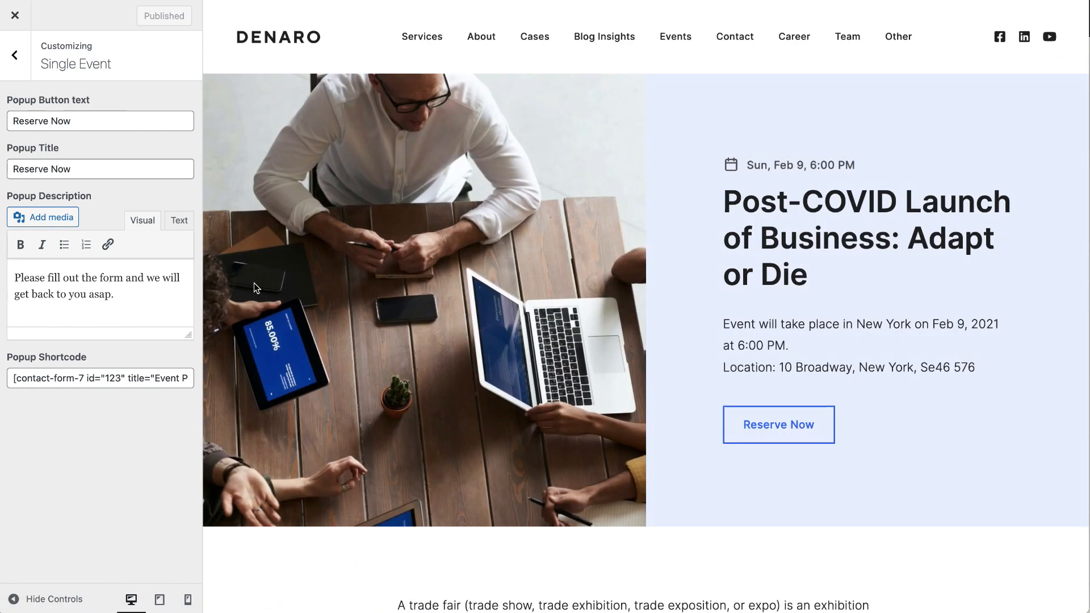
left_click_drag(123, 300, 9, 262)
left_click(752, 427)
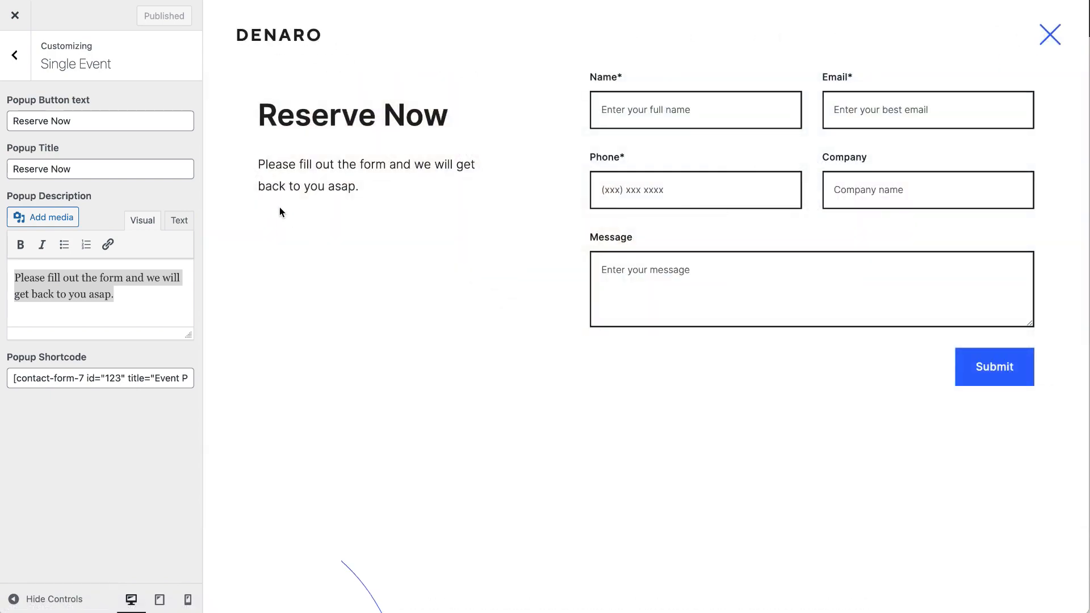
Step: Examine the Single Event popup shortcode and preview the Reserve Now popup form, closing it again
left_click(1045, 48)
left_click_drag(12, 378, 375, 420)
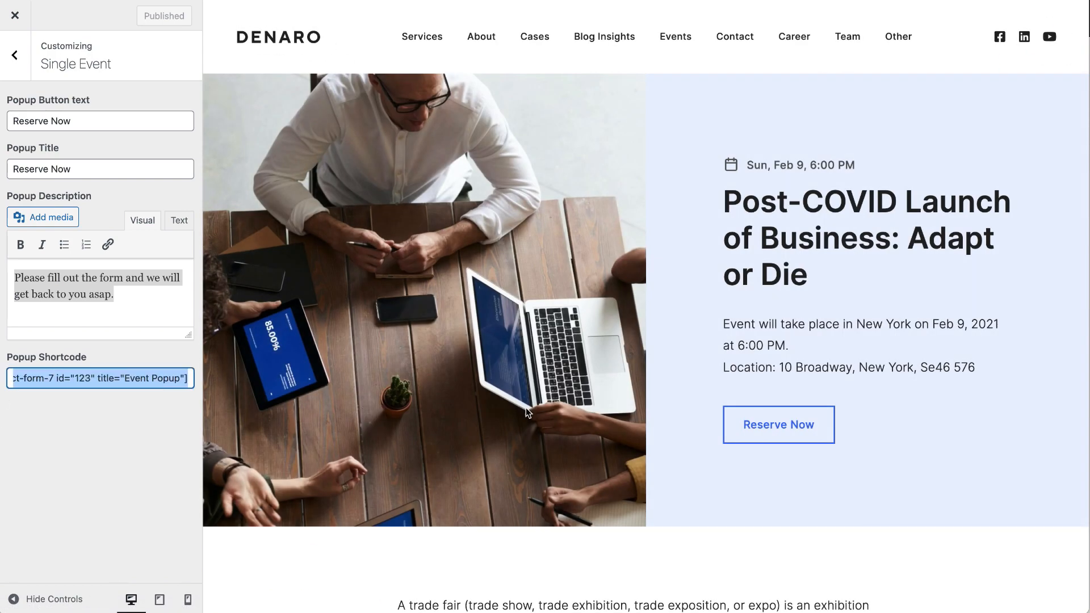
left_click(768, 425)
left_click(1050, 34)
Step: Open the Footer settings and compare the Copyright text with the message at the end of the previewed page
left_click(17, 76)
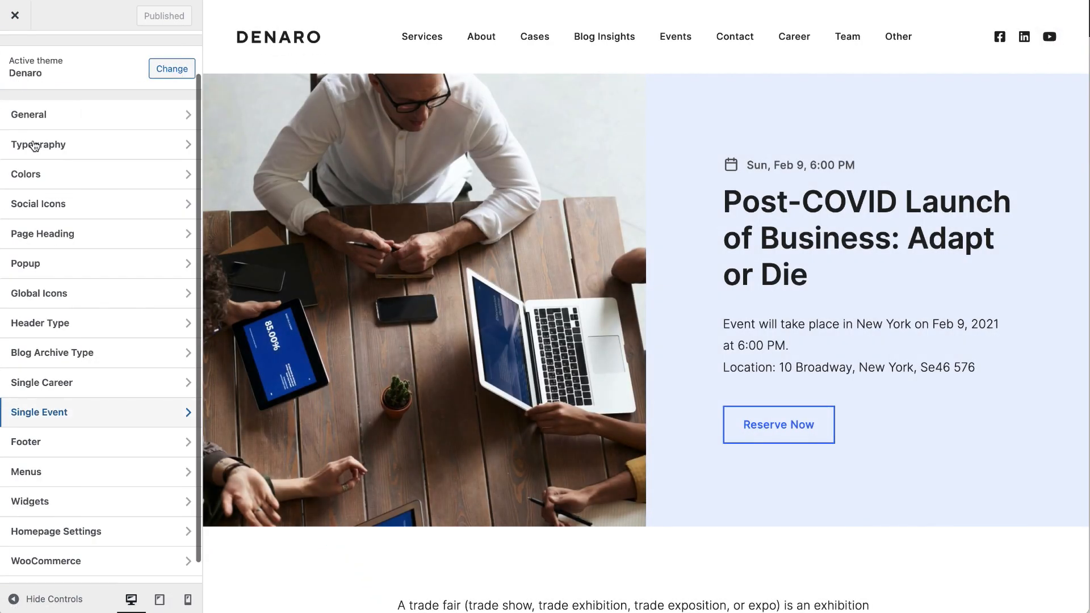
left_click(68, 421)
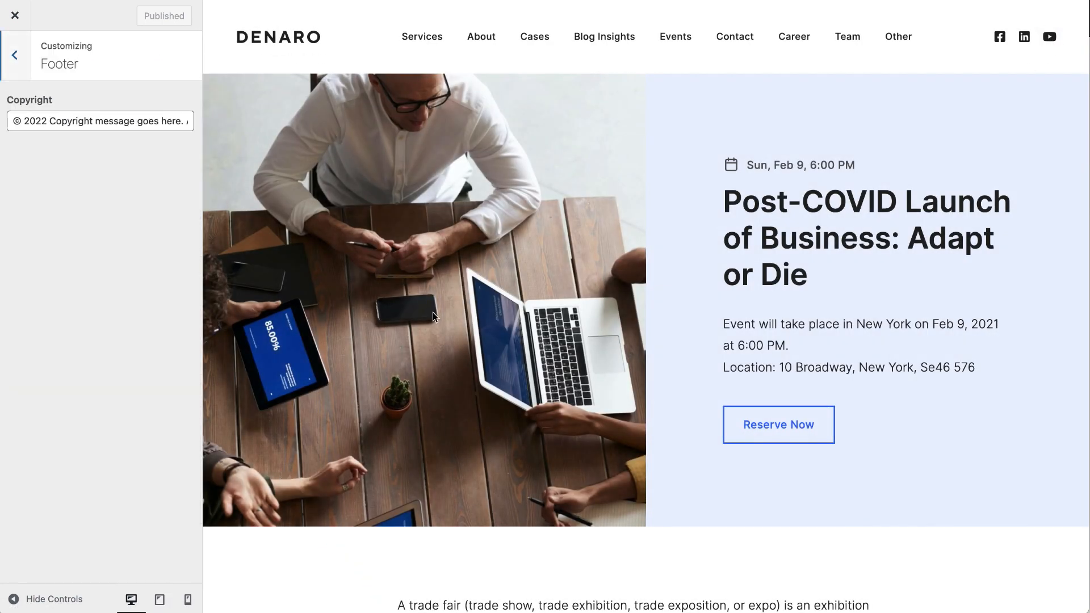
scroll(433, 317, "down", 20)
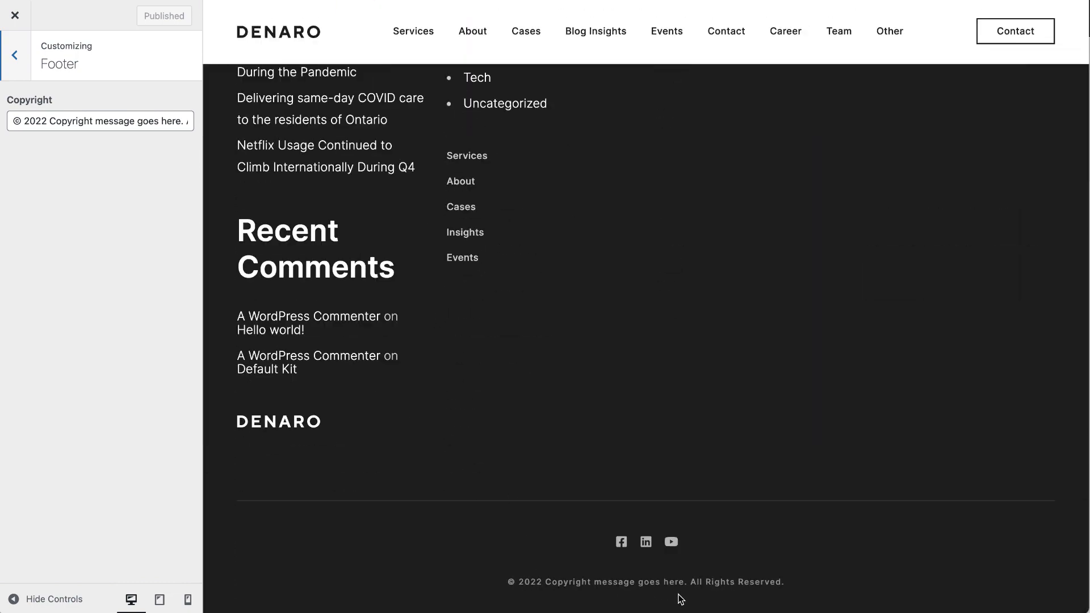
left_click_drag(49, 119, 305, 121)
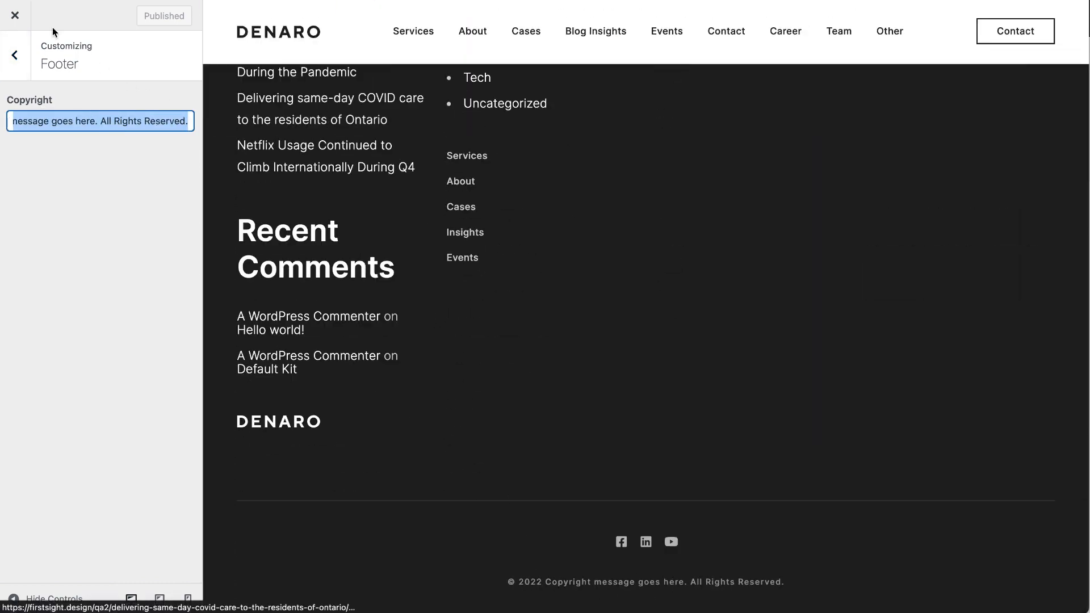
Step: Open the Menus settings and examine the header dropdowns and footer link lists in the page preview
left_click(15, 55)
left_click(100, 452)
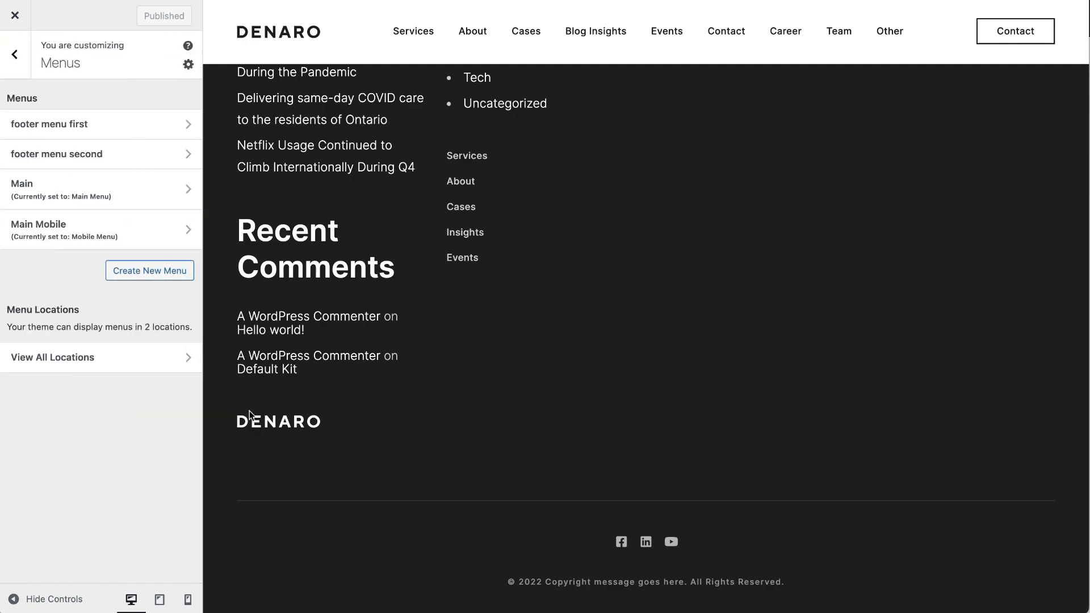
scroll(365, 404, "up", 15)
scroll(366, 401, "up", 10)
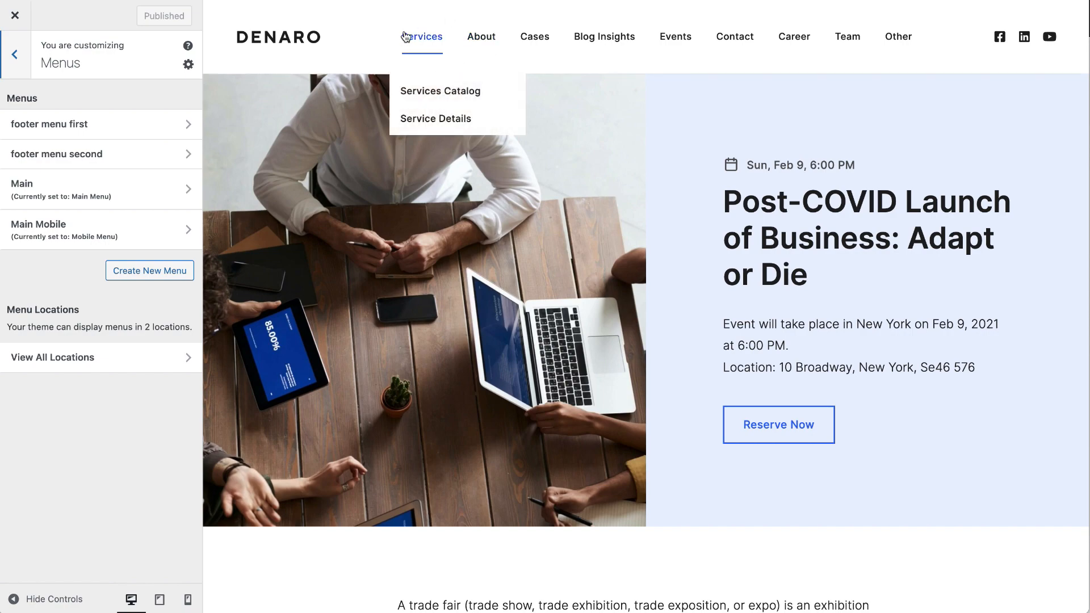
mouse_move(611, 41)
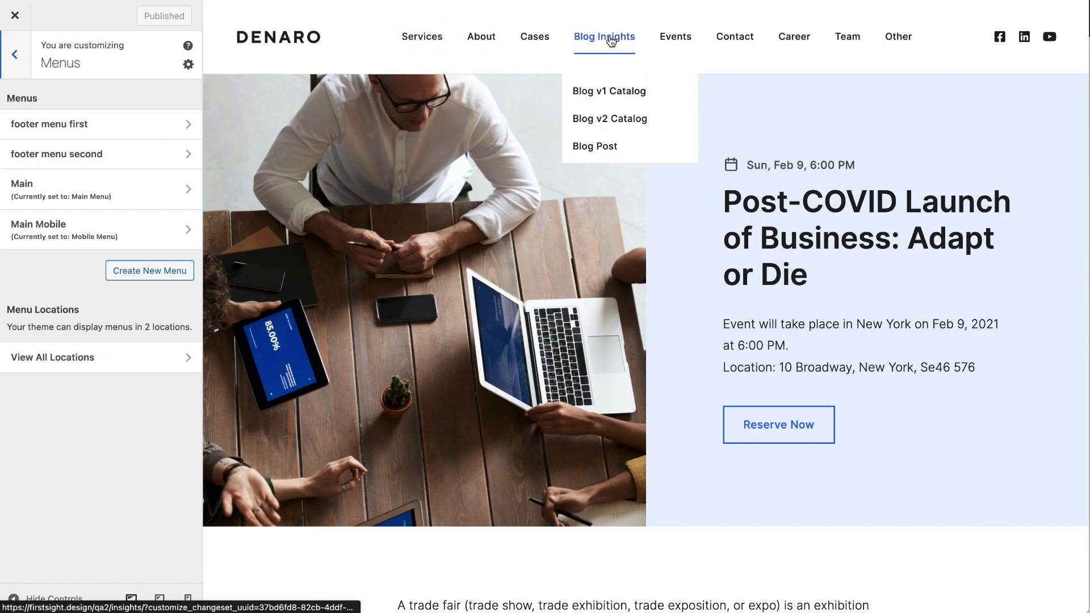
scroll(511, 321, "down", 15)
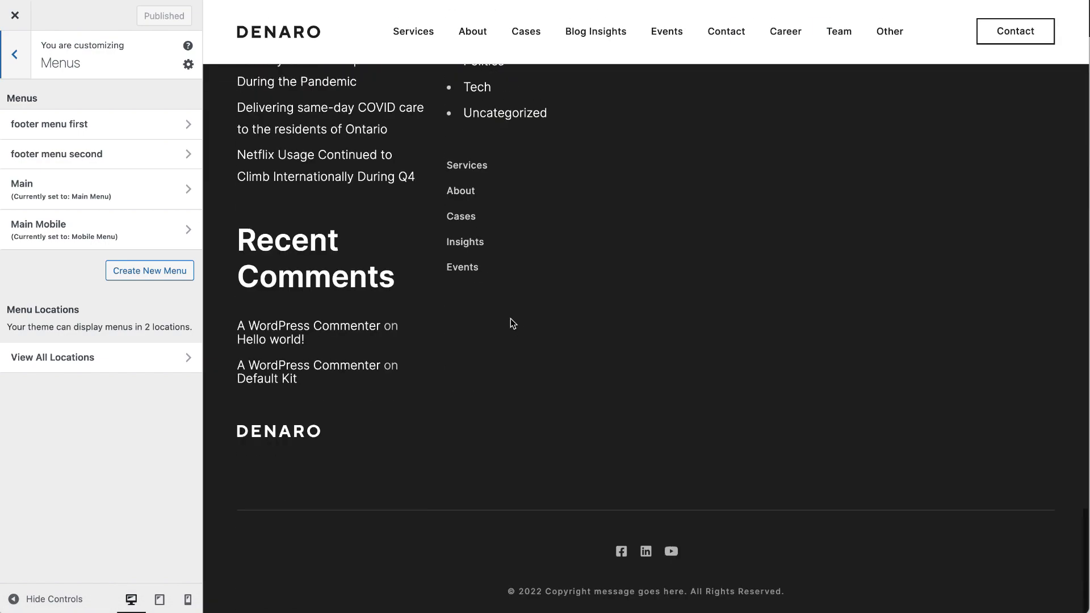
scroll(510, 320, "up", 15)
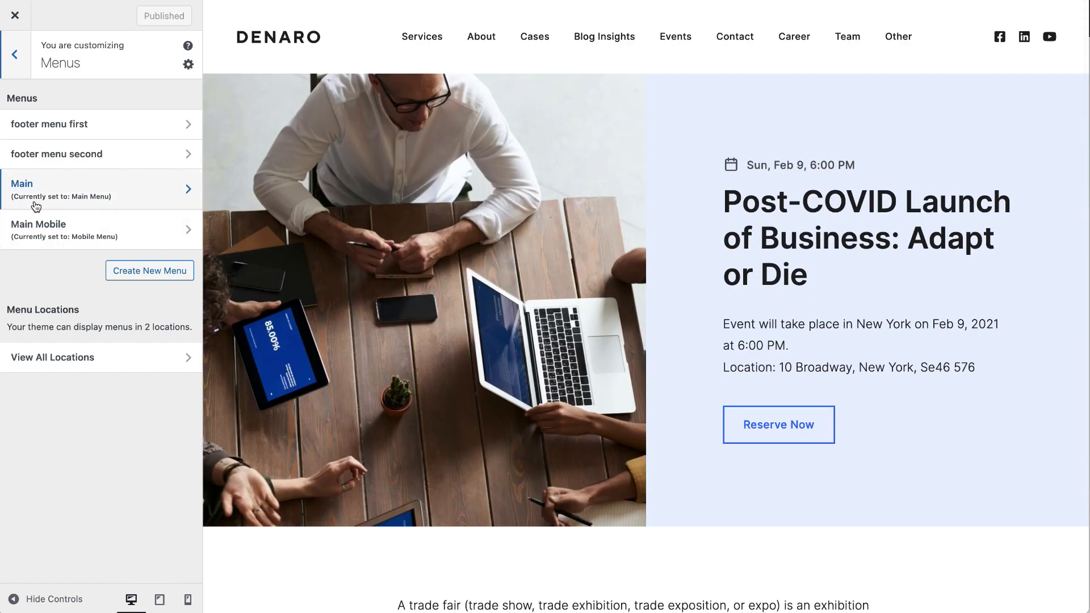
Step: Open the Main menu and review its items and sub-items down to Terms & Conditions
left_click(90, 204)
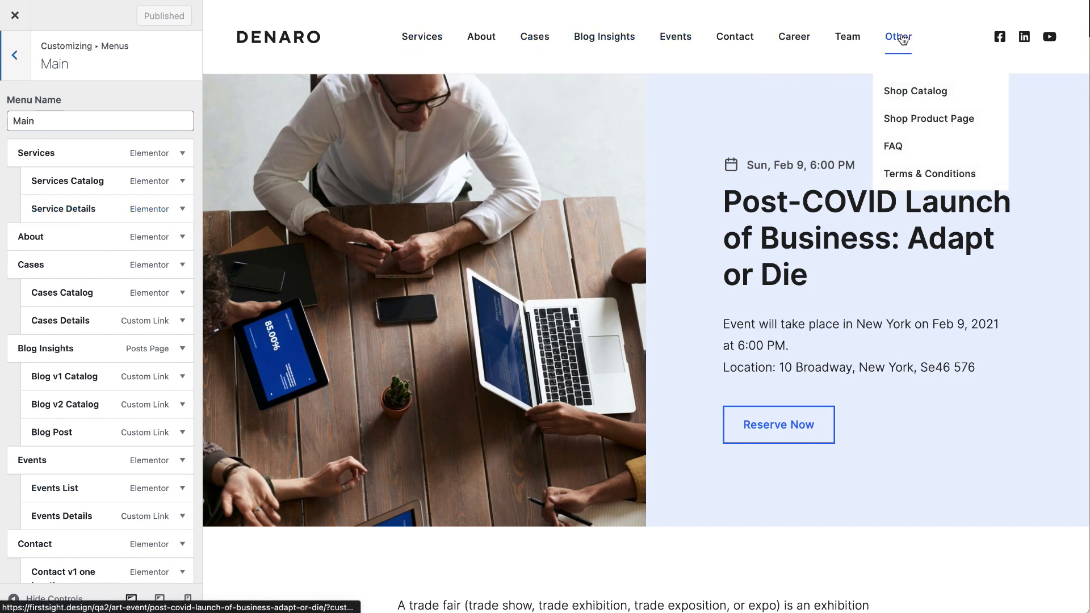
scroll(121, 285, "down", 7)
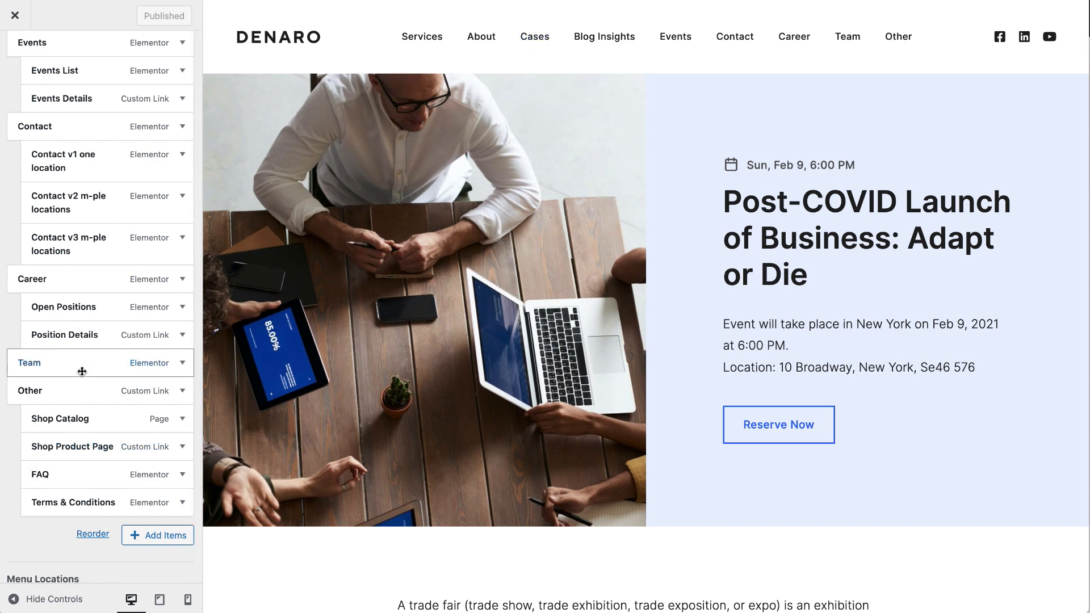
Step: Try Team as a sub-item and Services Catalog as a top-level item in the Main menu, restoring each one
left_click_drag(82, 372, 20, 363)
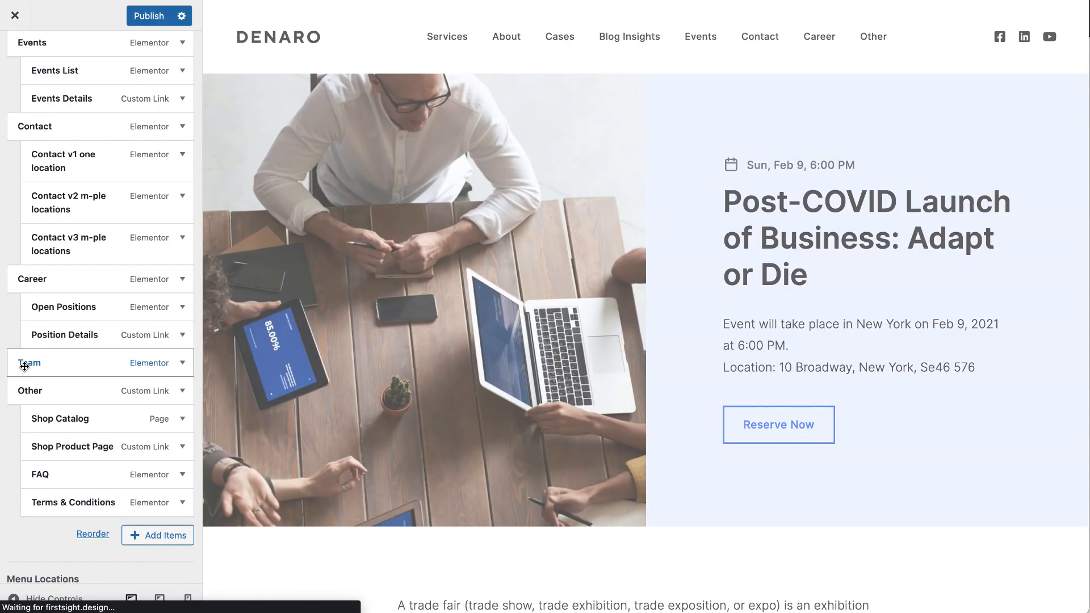
scroll(61, 421, "up", 10)
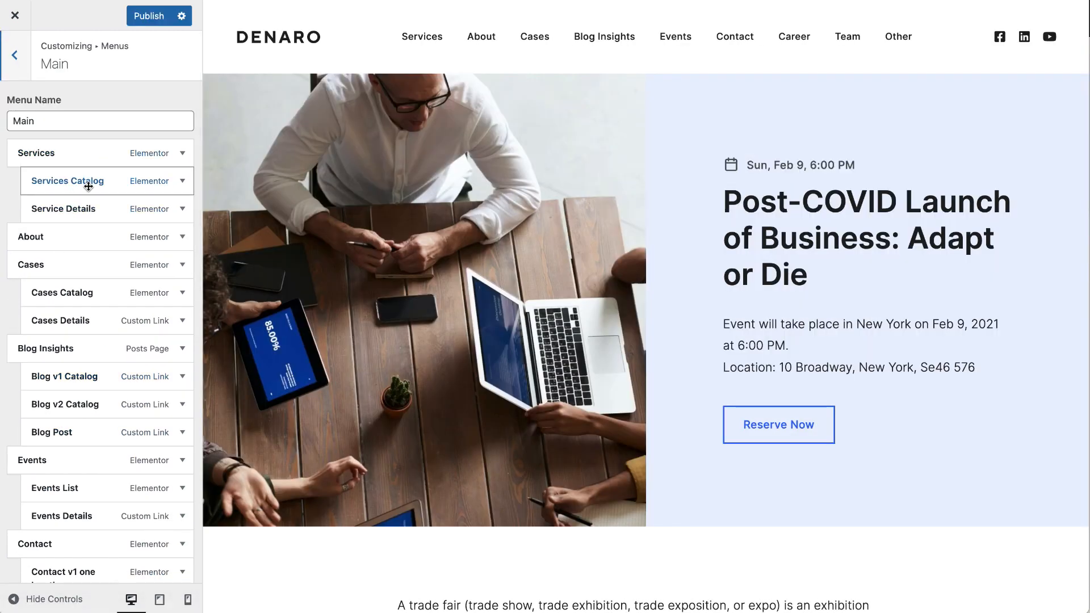
mouse_move(88, 186)
left_mouse_down()
mouse_move(59, 142)
mouse_move(50, 151)
mouse_move(79, 178)
left_mouse_up()
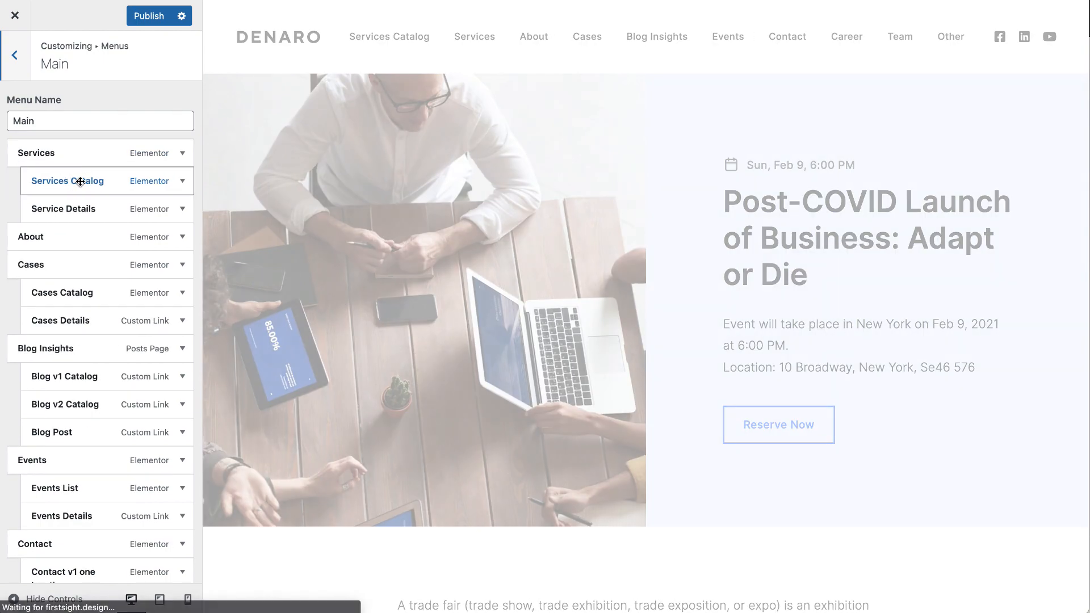
Step: Add the FAQ page as a top-level item at the end of the Main menu
scroll(70, 469, "down", 10)
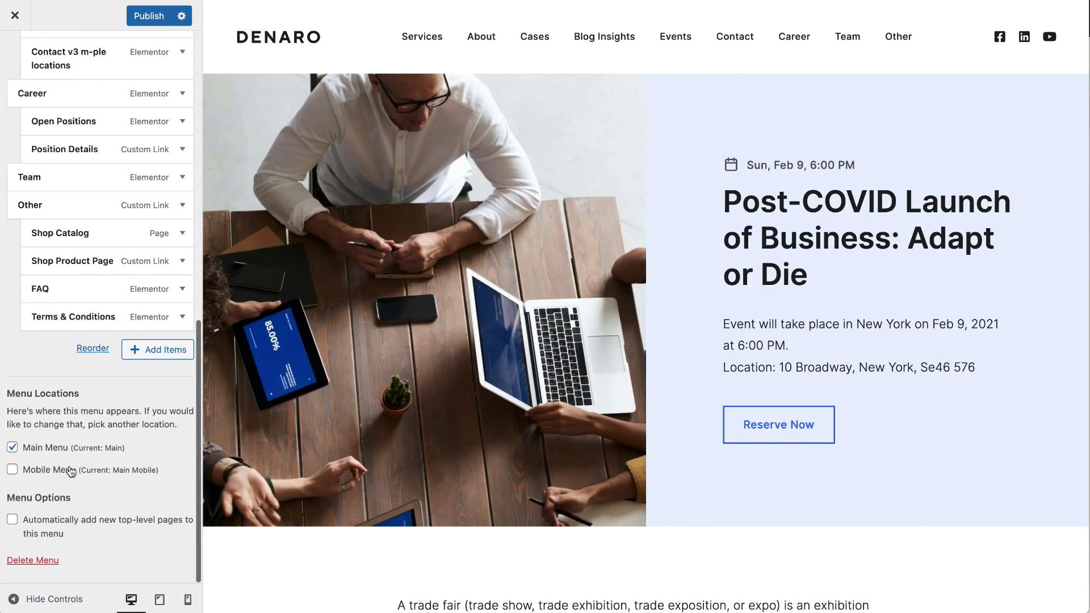
left_click(160, 351)
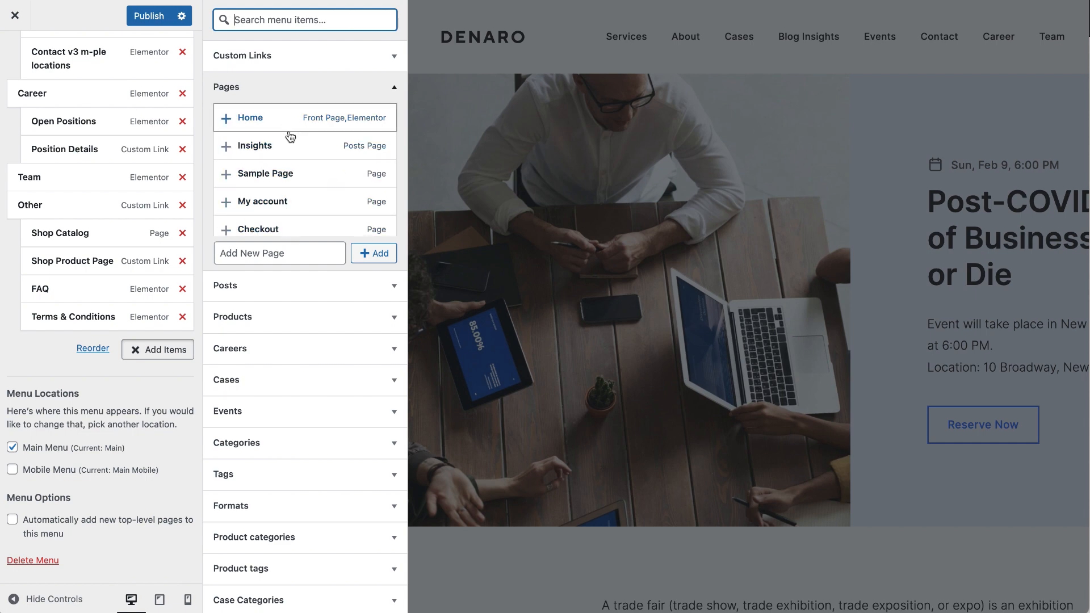
scroll(273, 176, "down", 5)
left_click(272, 183)
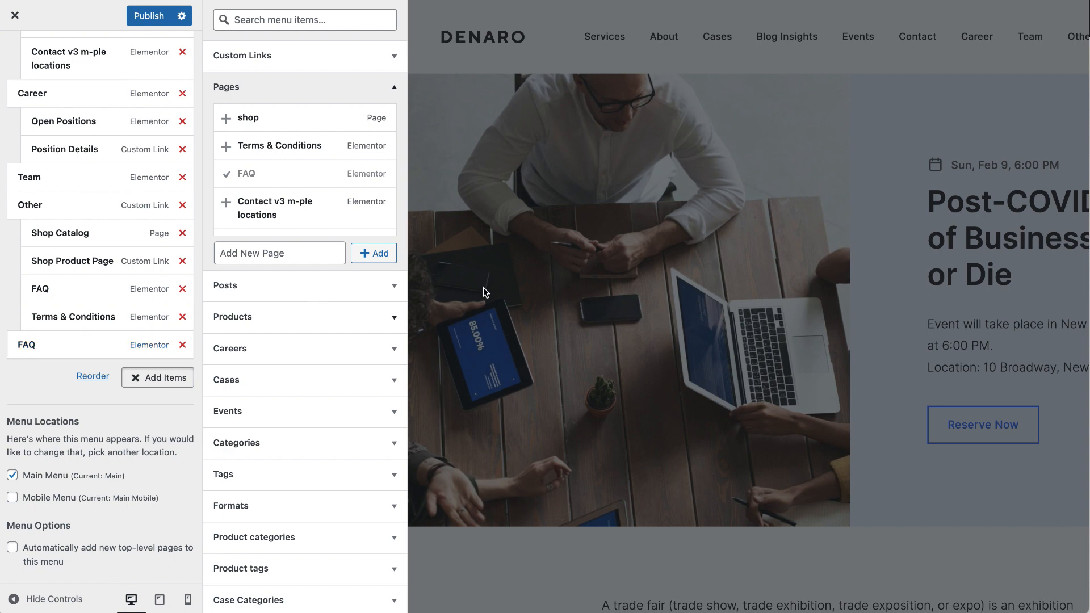
left_click(153, 384)
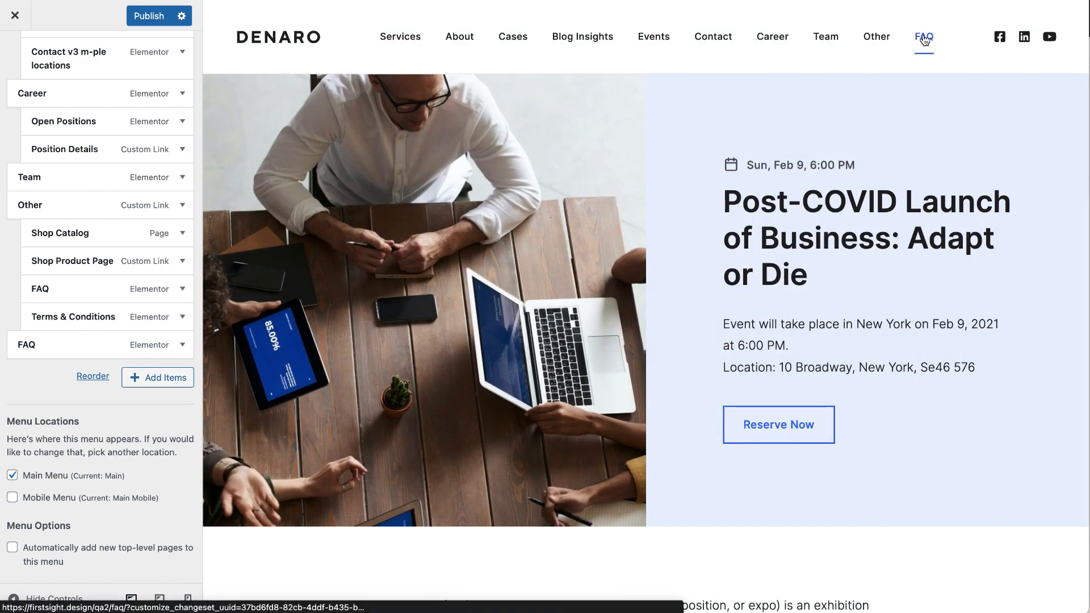
Step: Remove the top-level FAQ item from the end of the Main menu
left_click(162, 344)
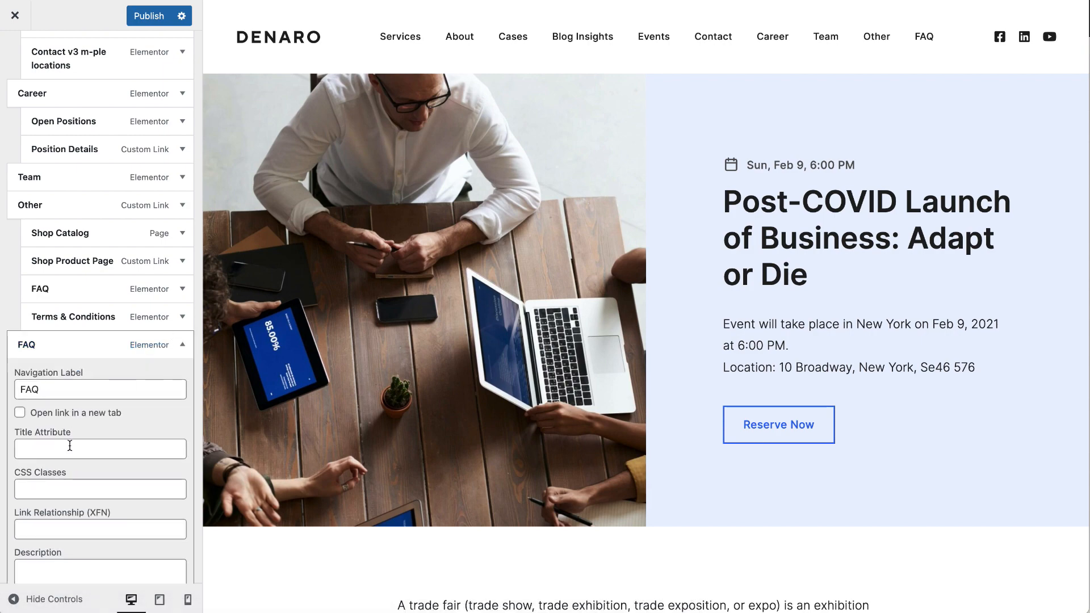
scroll(102, 432, "down", 3)
left_click(25, 533)
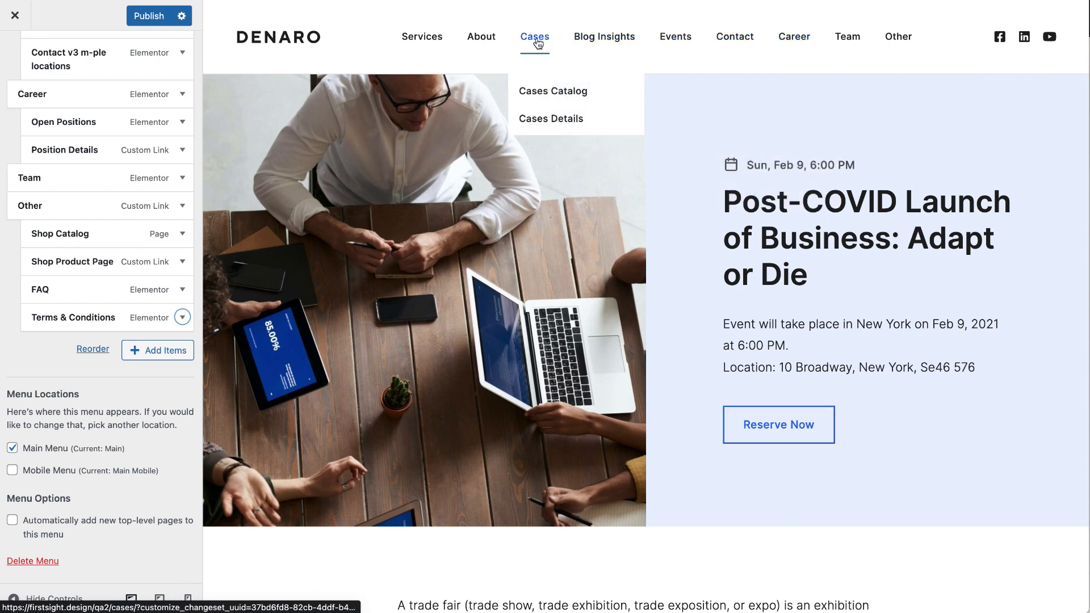
Step: View the reorder controls for the Main menu items and leave reorder mode
left_click(92, 350)
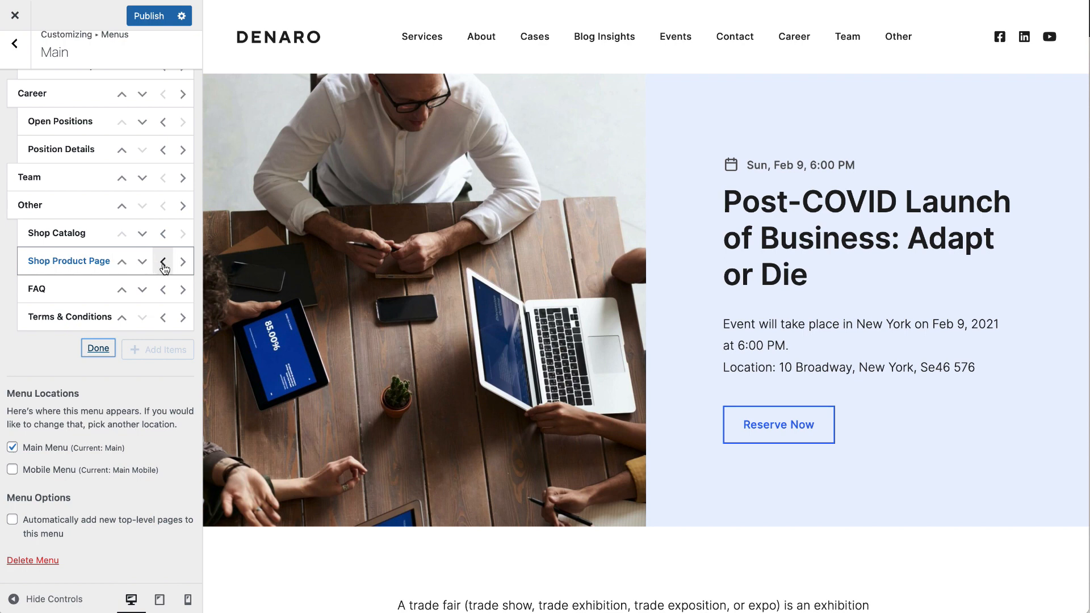
left_click(90, 351)
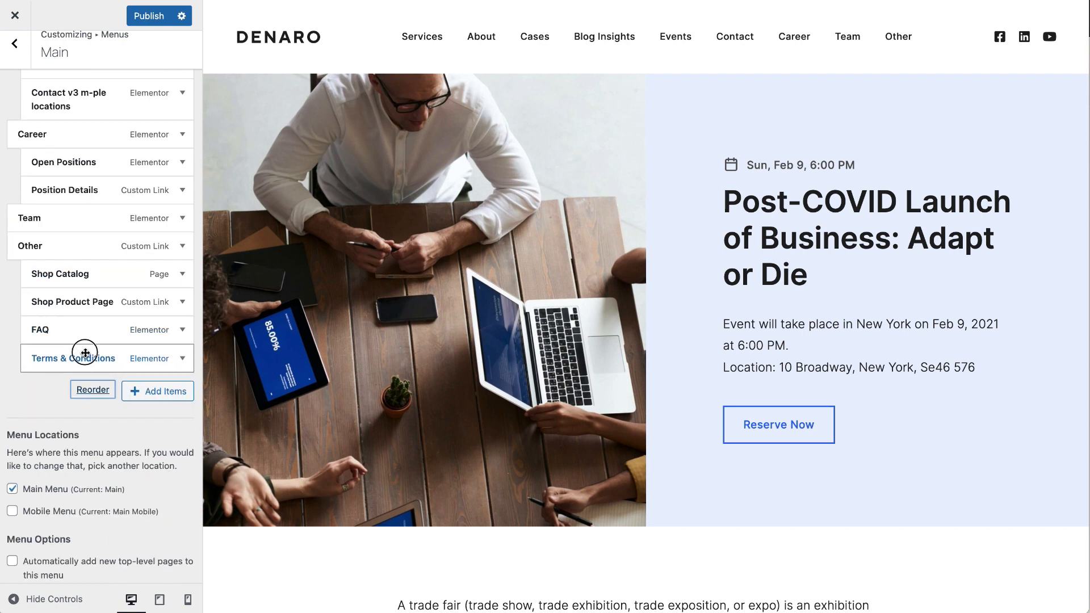
Step: Inspect the URL and Link Text fields for adding a custom link to the menu, and close the item list
left_click(152, 390)
left_click(265, 61)
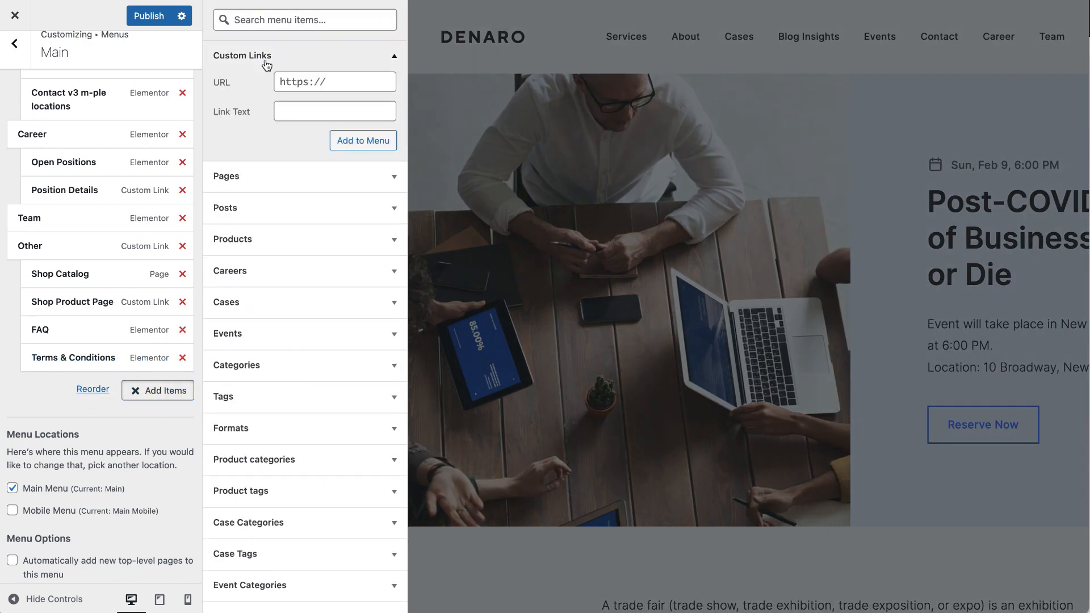
left_click(295, 82)
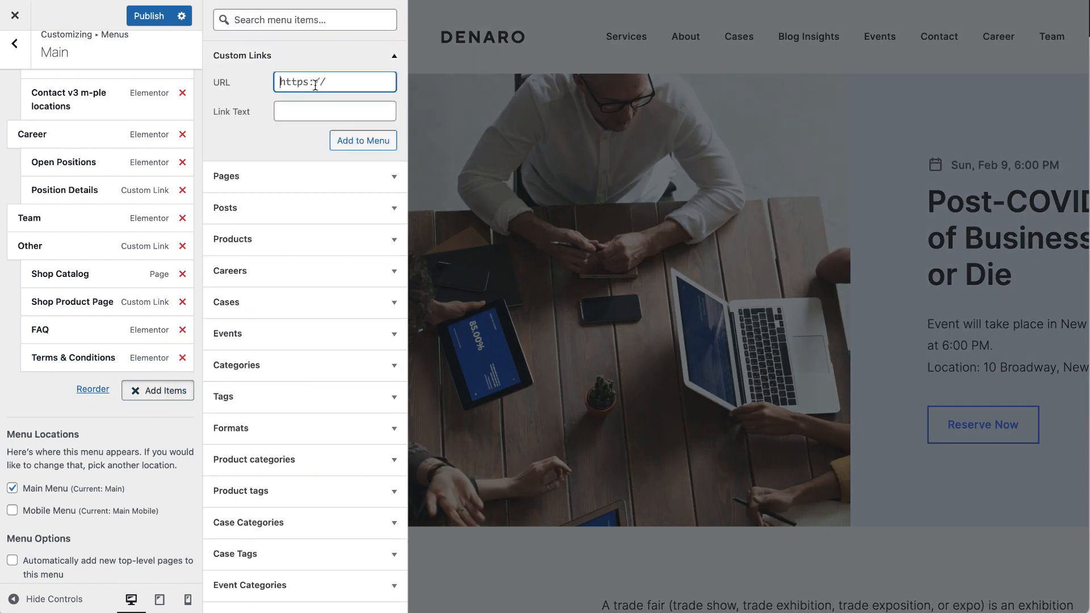
left_click(312, 114)
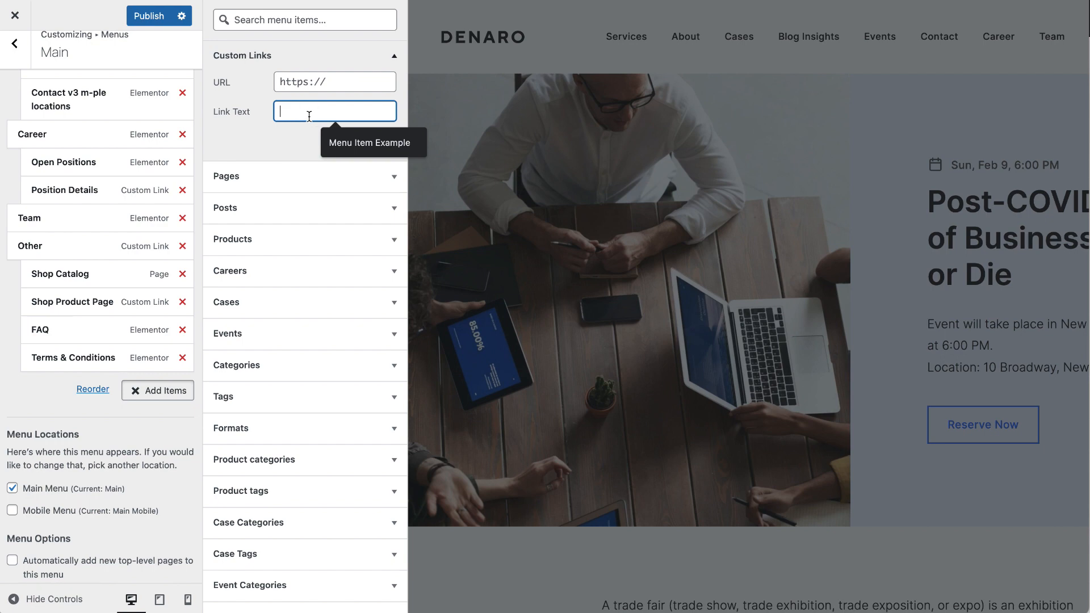
left_click(294, 154)
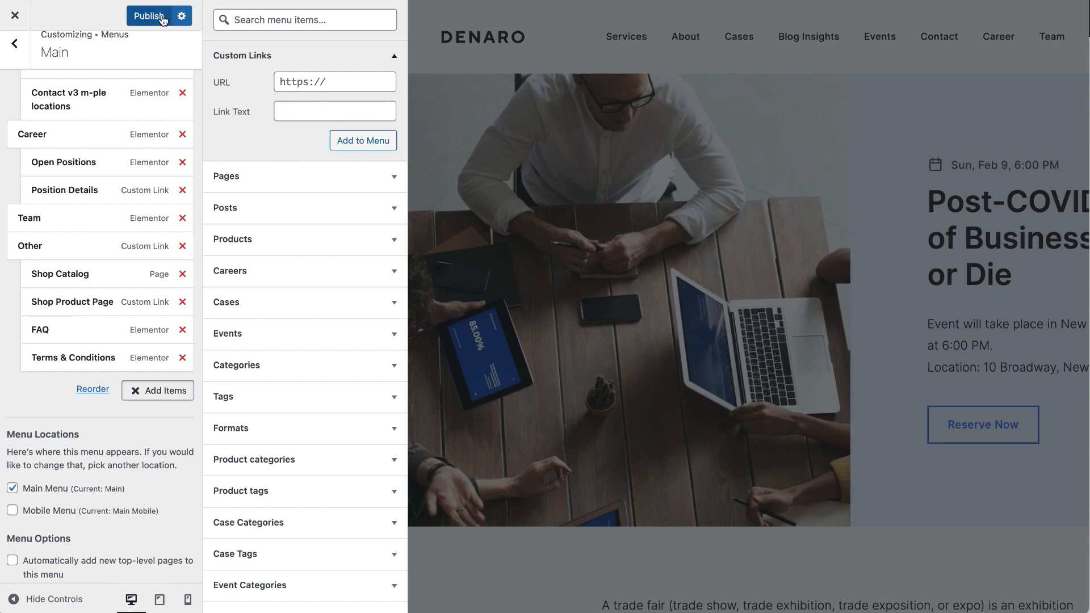
left_click(118, 427)
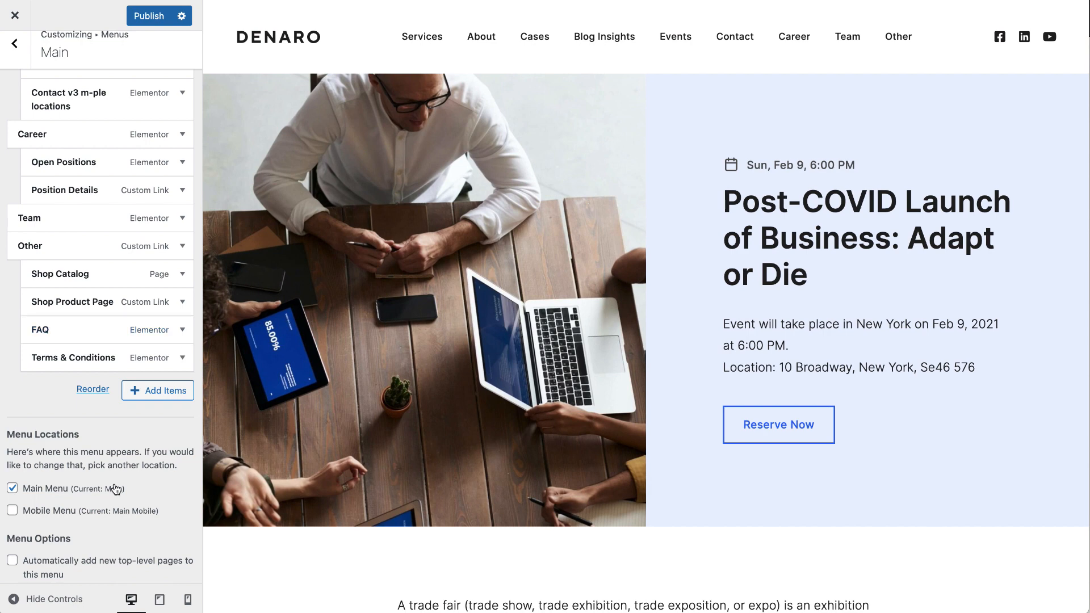
Step: Review the Main menu's location and option settings and return to the list of menus
scroll(85, 477, "down", 2)
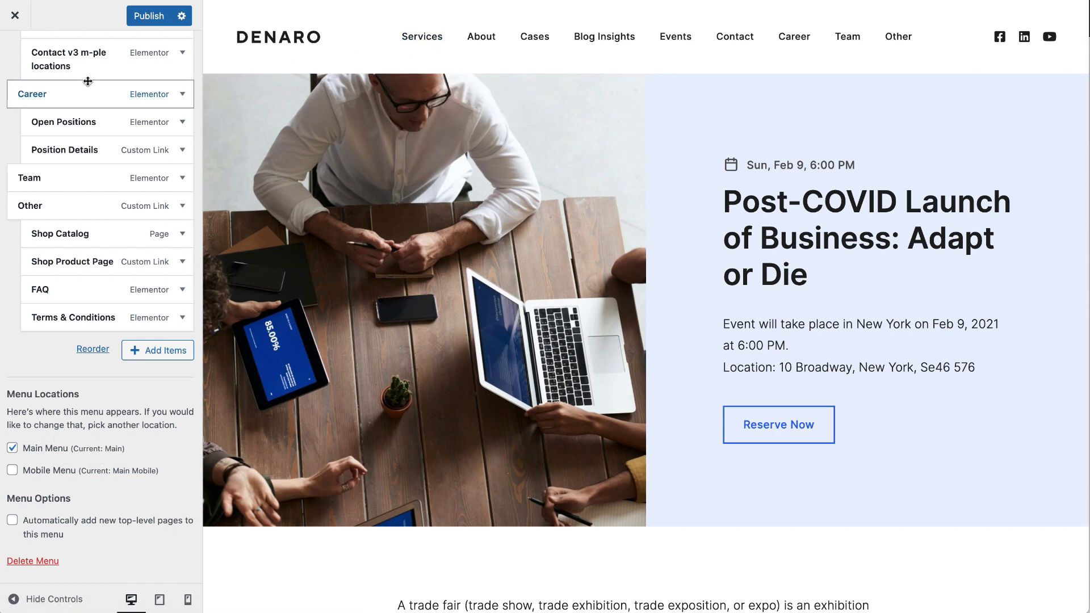
scroll(87, 80, "up", 10)
left_click(15, 62)
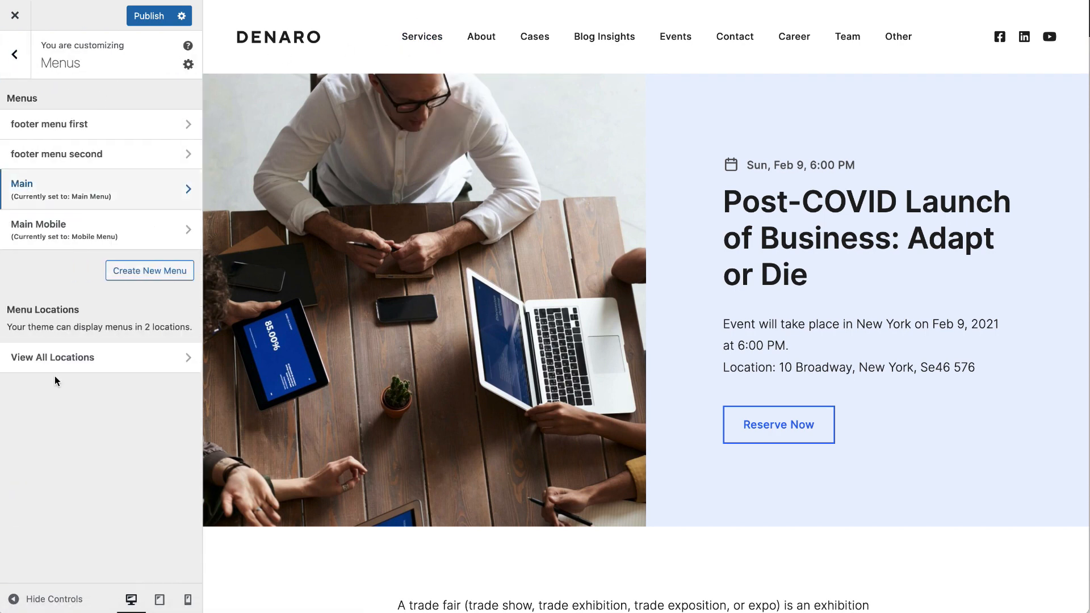
Step: Open the footer menu first menu and compare its items with the links in the previewed page's footer
left_click(69, 129)
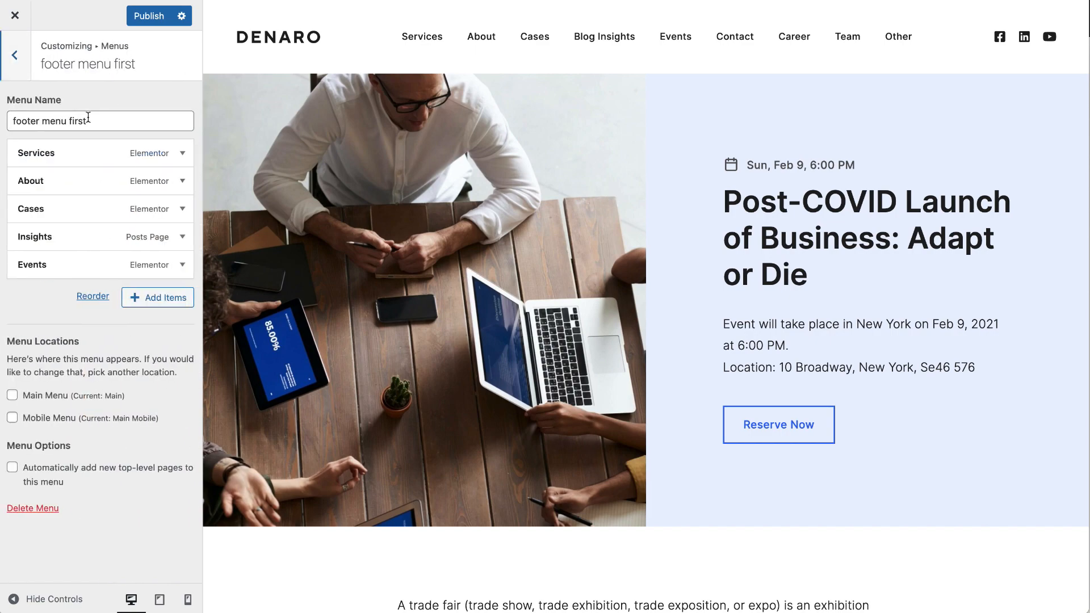
left_click(3, 72)
left_click(20, 132)
scroll(289, 320, "down", 15)
scroll(289, 319, "down", 10)
scroll(289, 320, "up", 5)
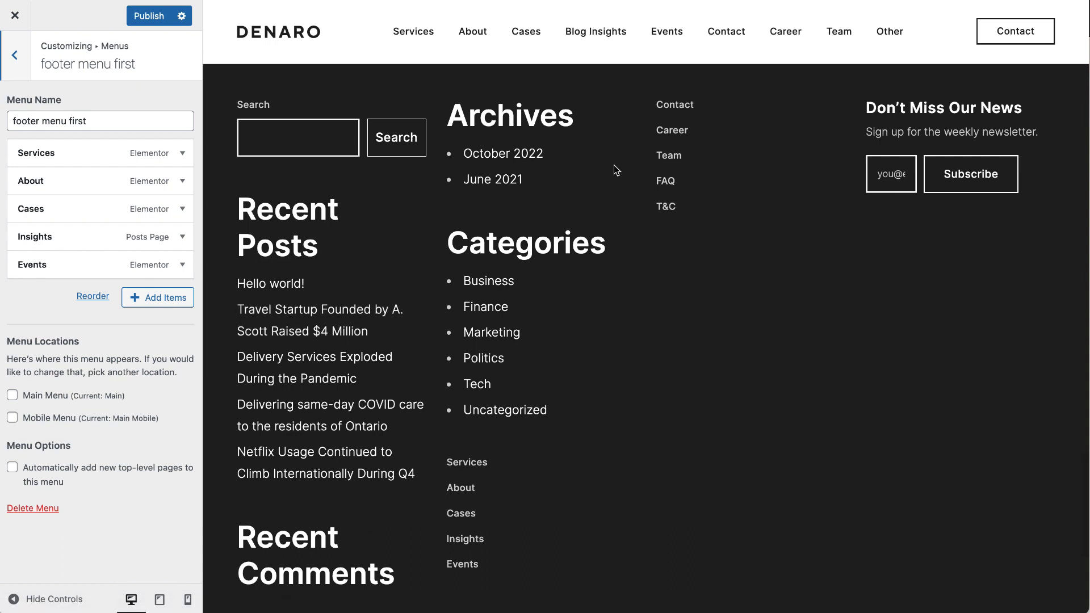
Step: Leave the menu settings and open the Footer Sidebar First Column area in the Widgets settings
left_click(23, 74)
left_click(26, 75)
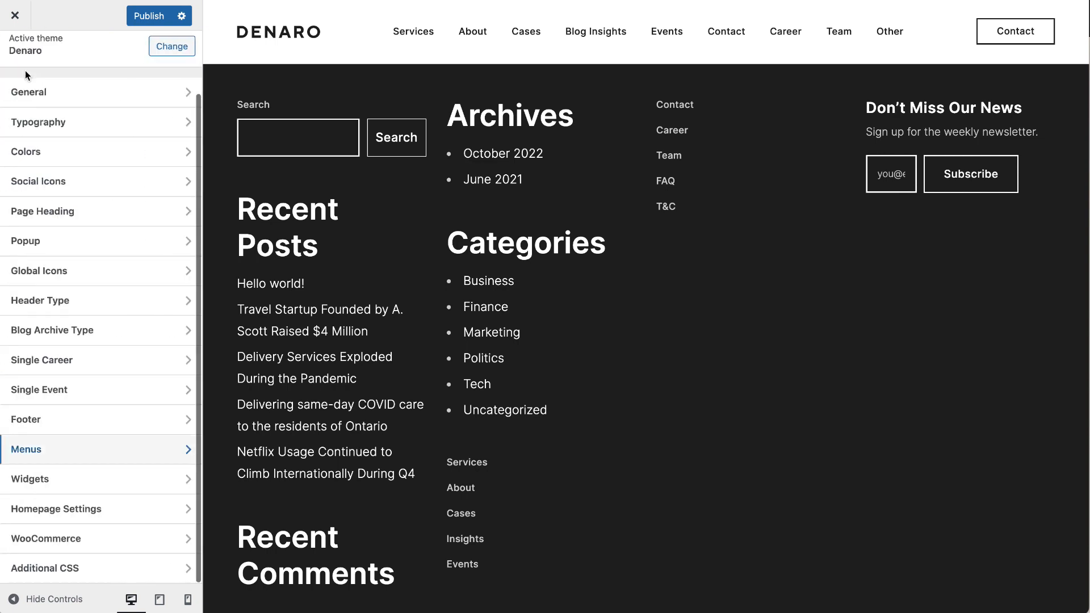
left_click(57, 480)
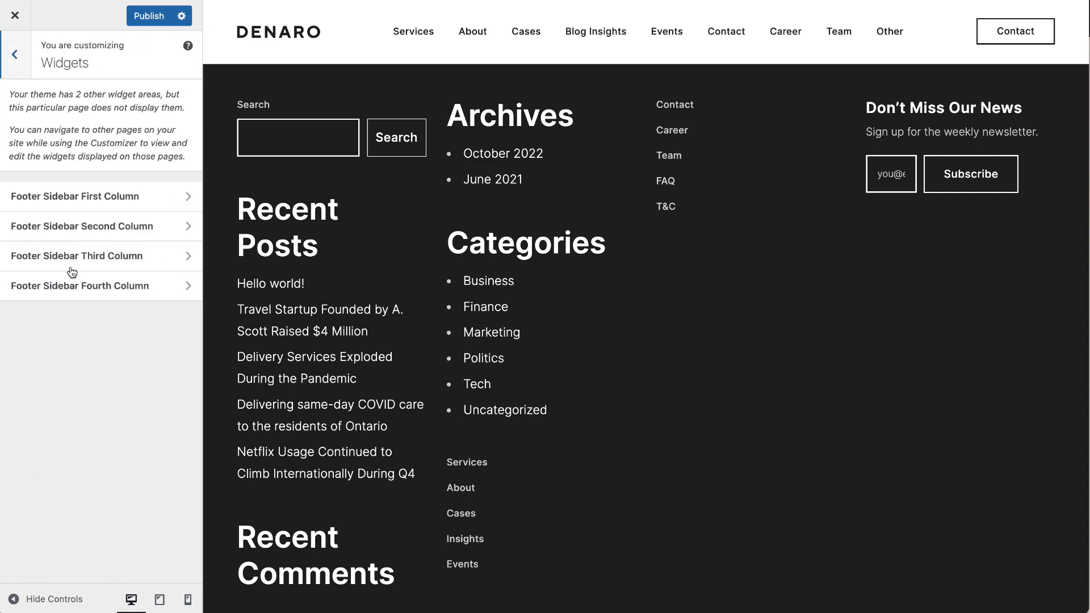
left_click(84, 195)
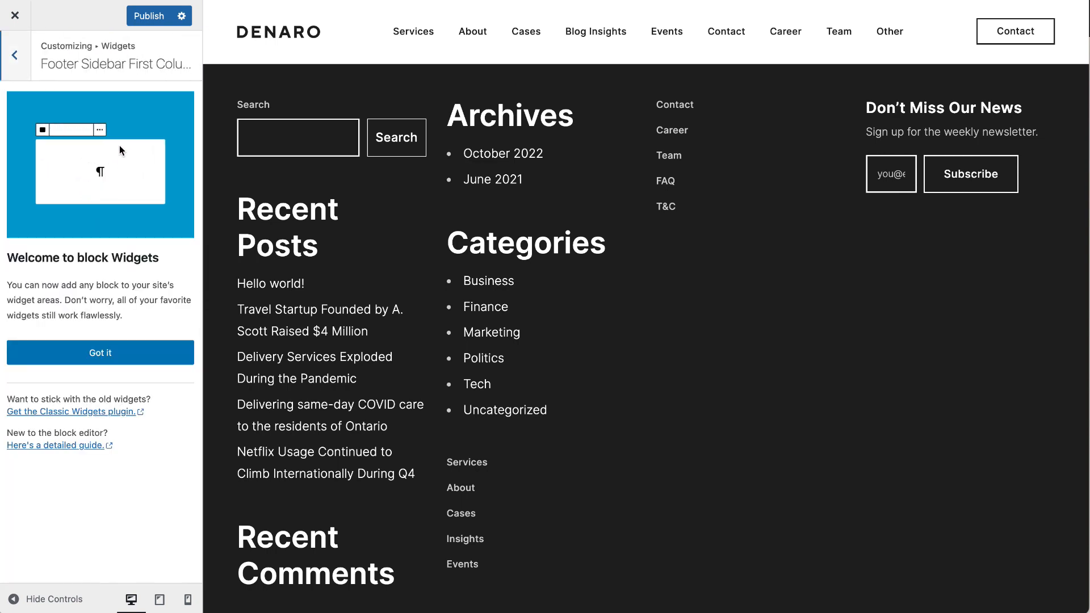
Step: Dismiss the block widgets welcome message and remove the Recent Posts heading from the Footer Sidebar First Column
left_click(123, 367)
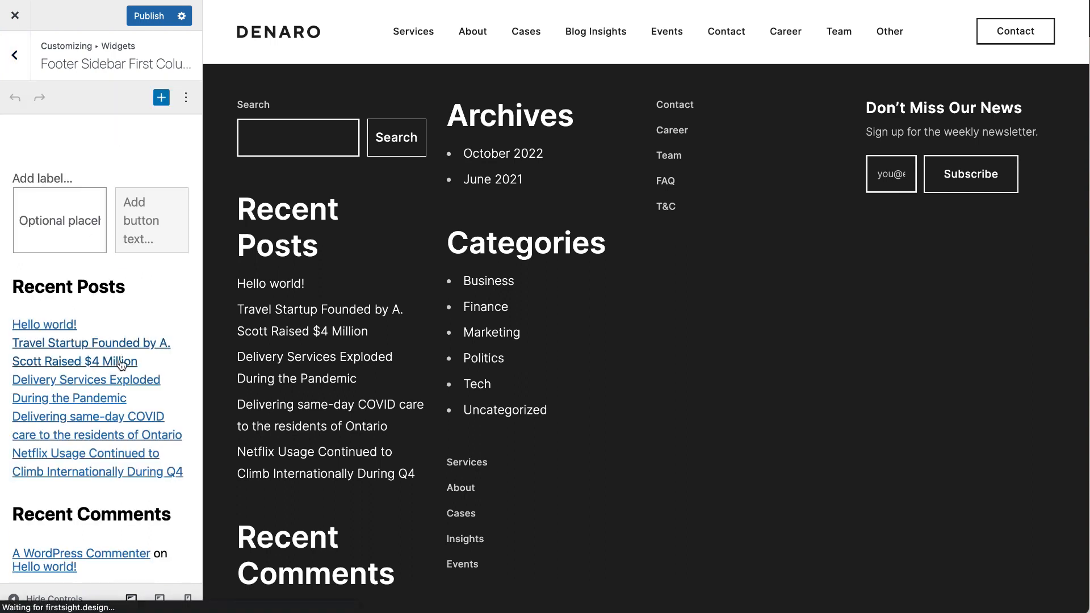
right_click(100, 288)
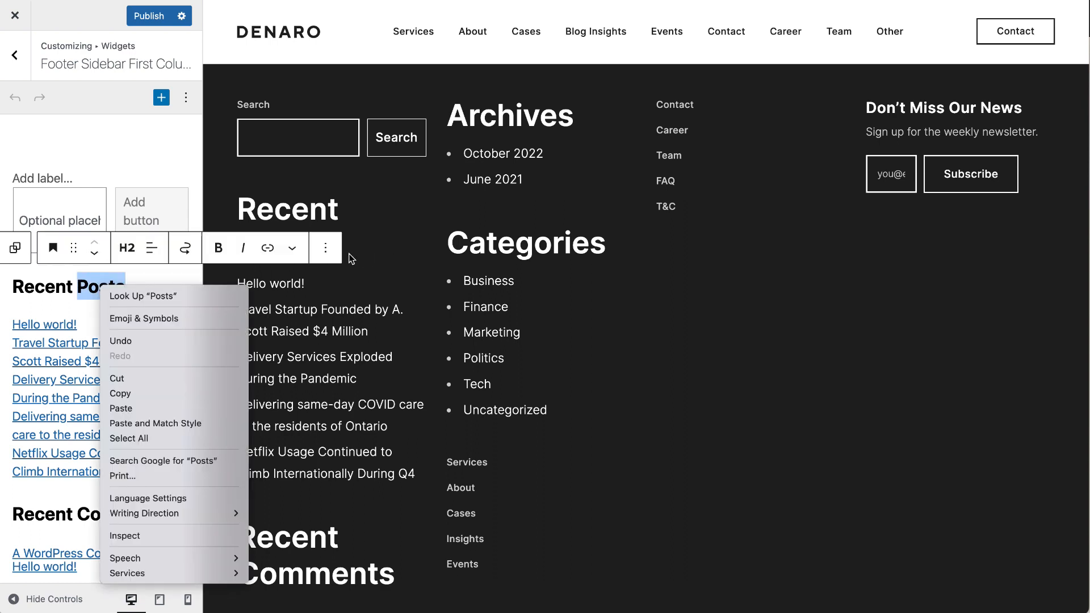
left_click(325, 247)
left_click(326, 247)
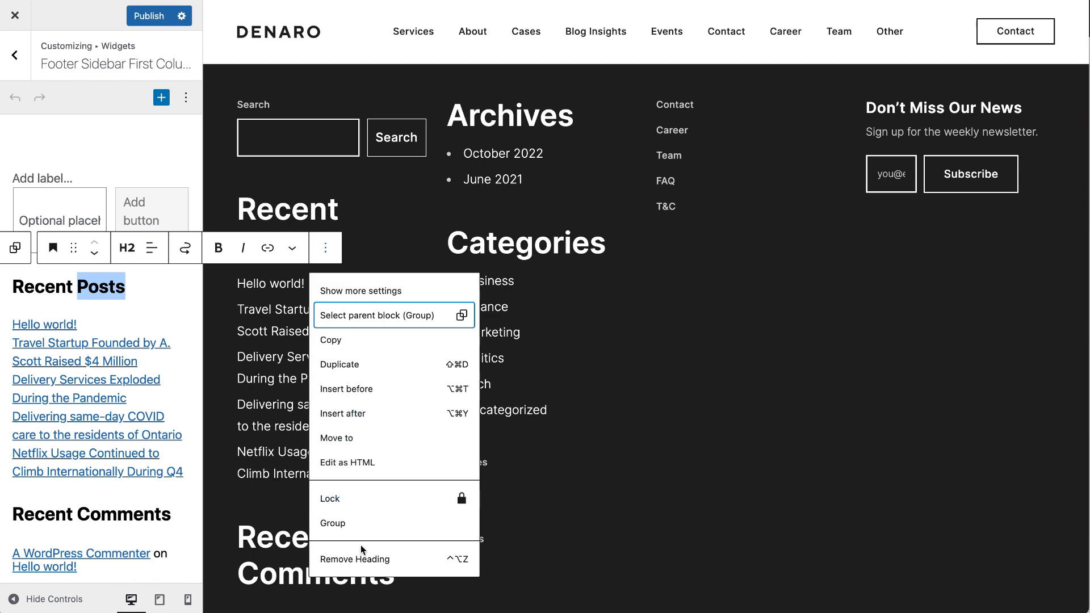
left_click(362, 560)
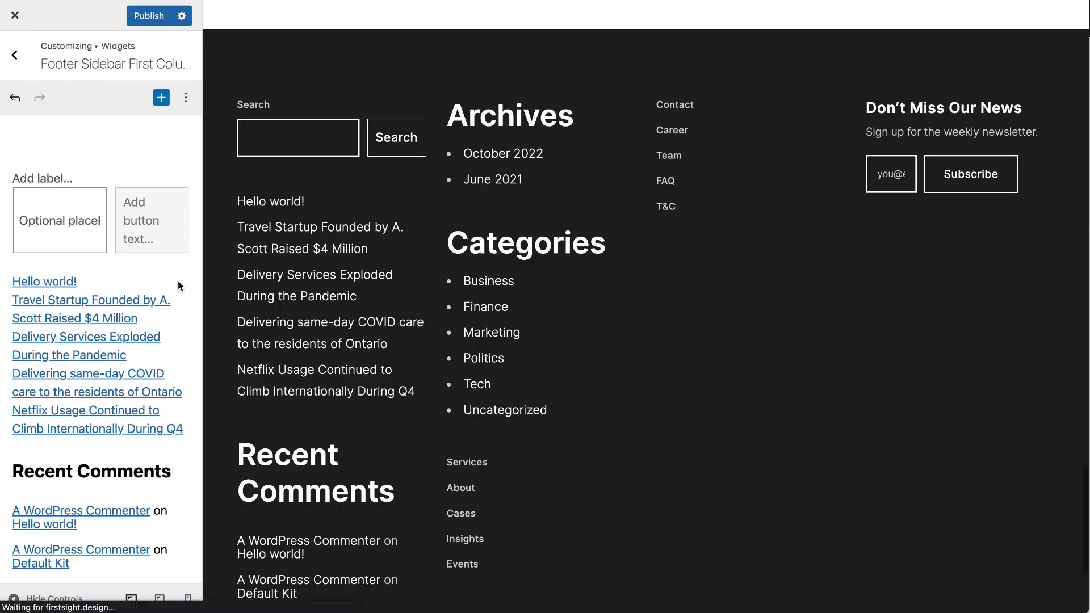
Step: Remove the list of latest posts from the Footer Sidebar First Column
right_click(178, 281)
left_click(252, 248)
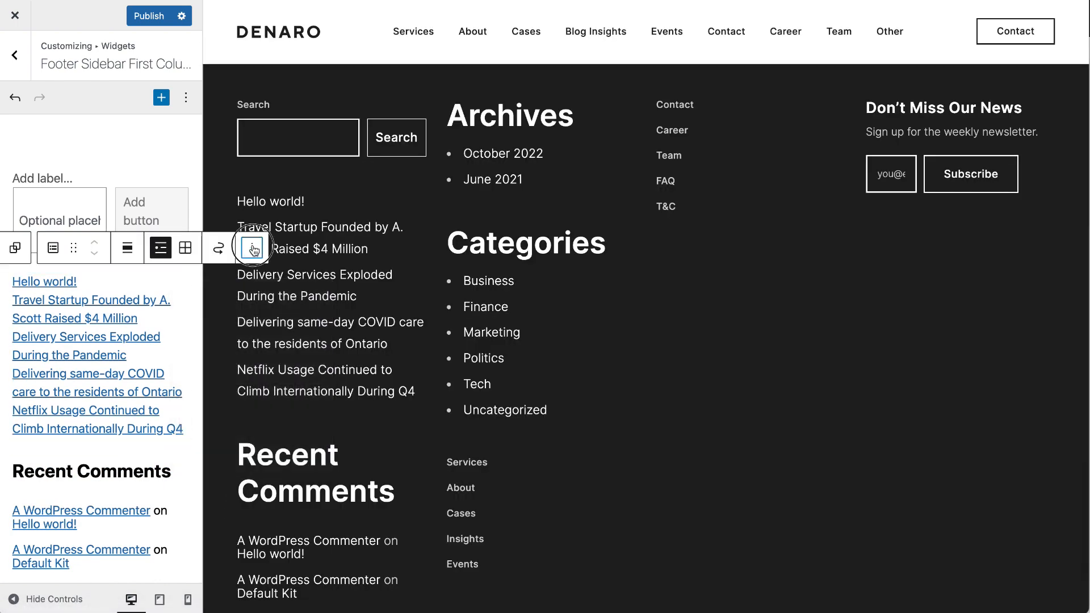
left_click(252, 247)
left_click(288, 536)
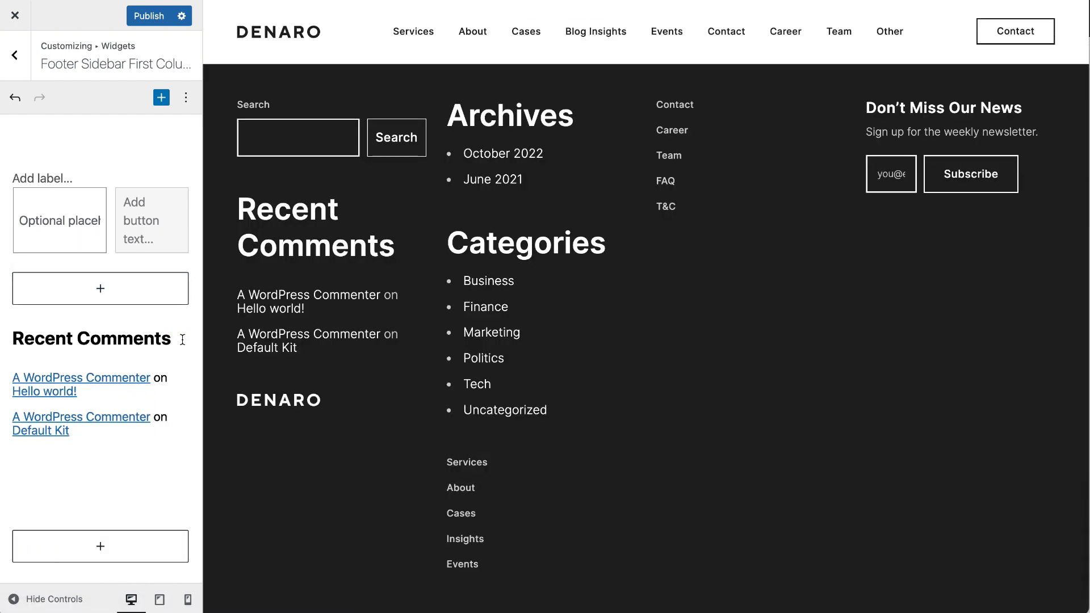
Step: Remove the Recent Comments heading from the Footer Sidebar First Column
right_click(182, 339)
left_click(325, 307)
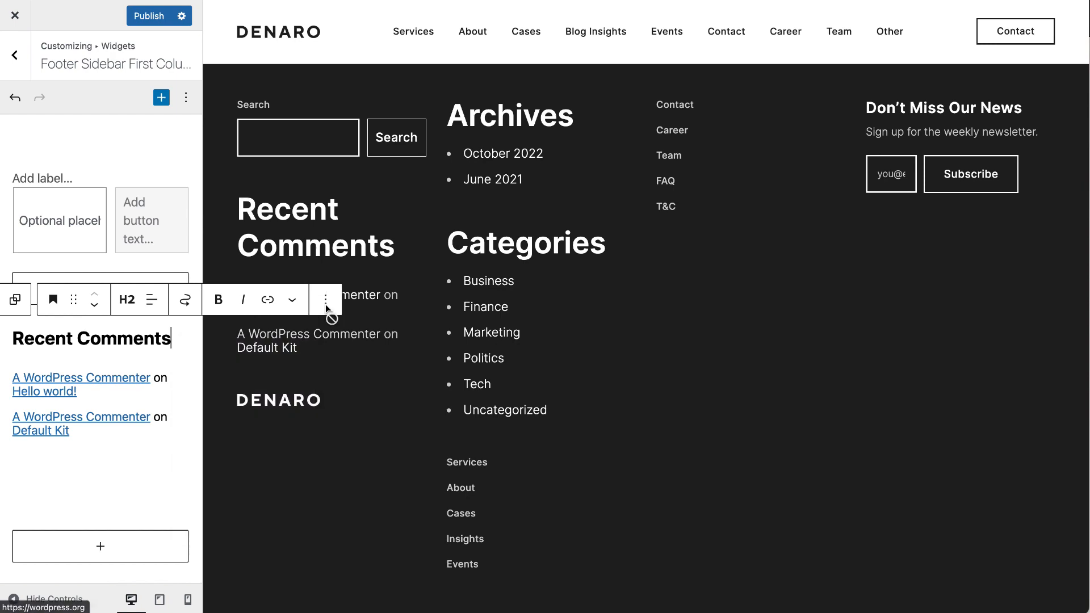
left_click(326, 307)
scroll(346, 592, "down", 1)
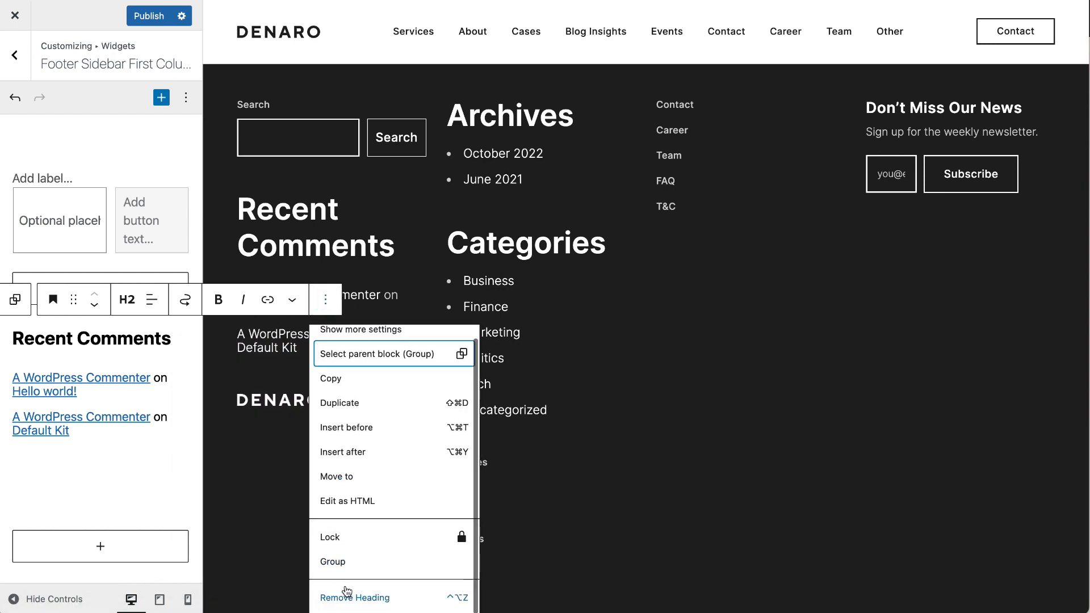
left_click(347, 592)
Step: Remove the list of latest comments beneath the deleted Recent Comments heading
right_click(191, 335)
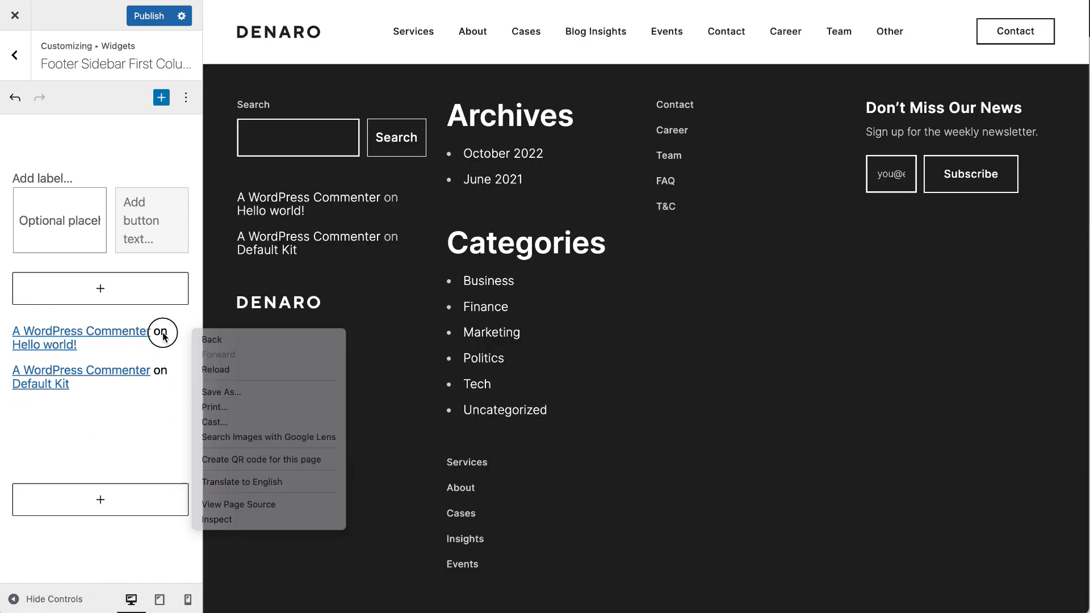
right_click(182, 334)
left_click(188, 298)
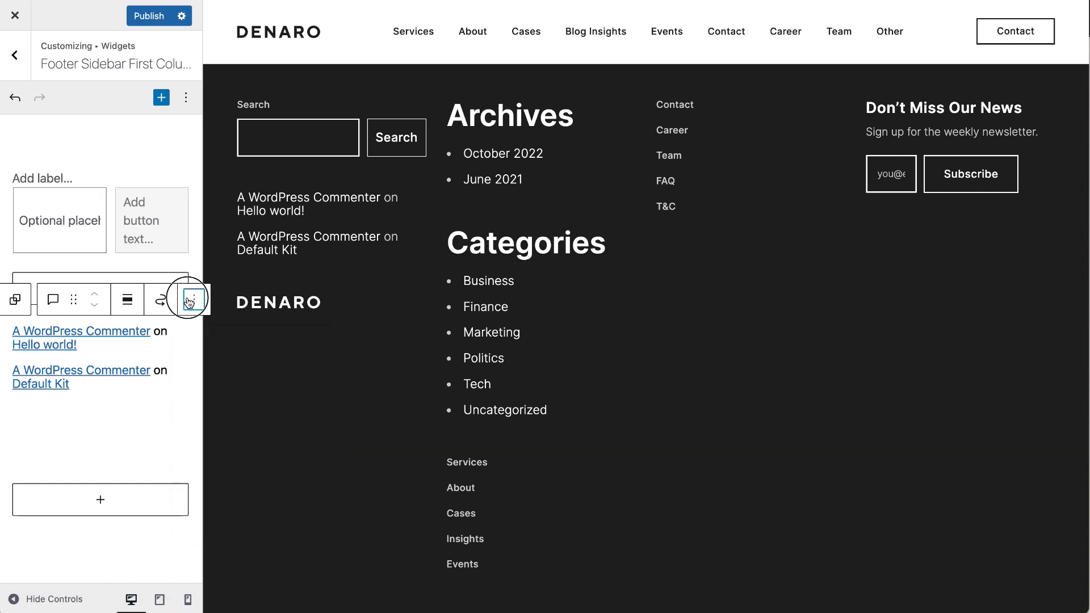
left_click(189, 301)
left_click(285, 586)
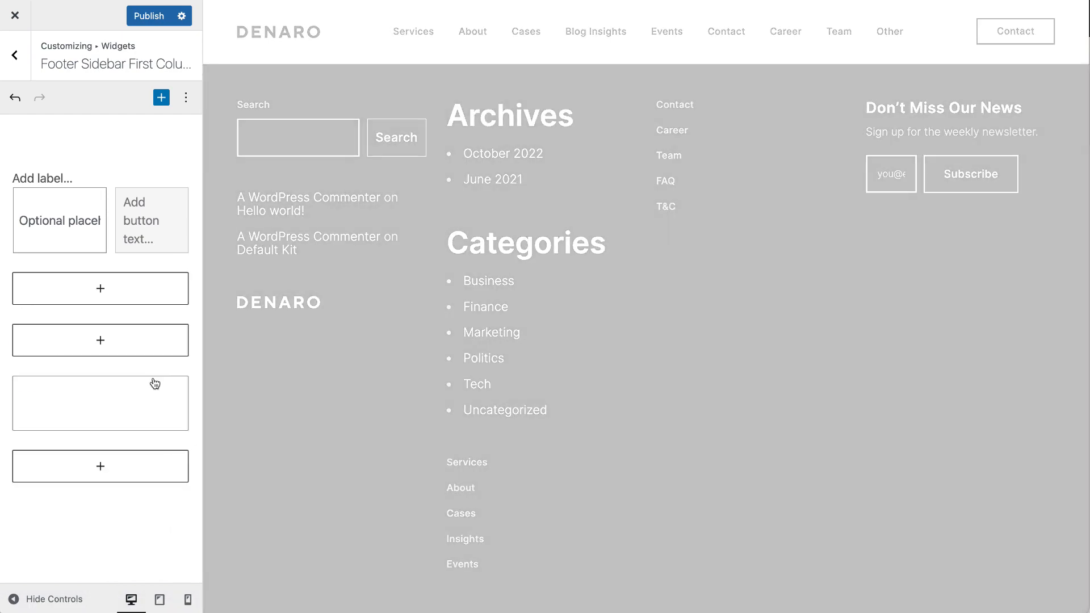
Step: Remove the logo block and the Search block from the Footer Sidebar First Column
right_click(154, 384)
left_click(140, 395)
left_click(135, 351)
left_click(171, 308)
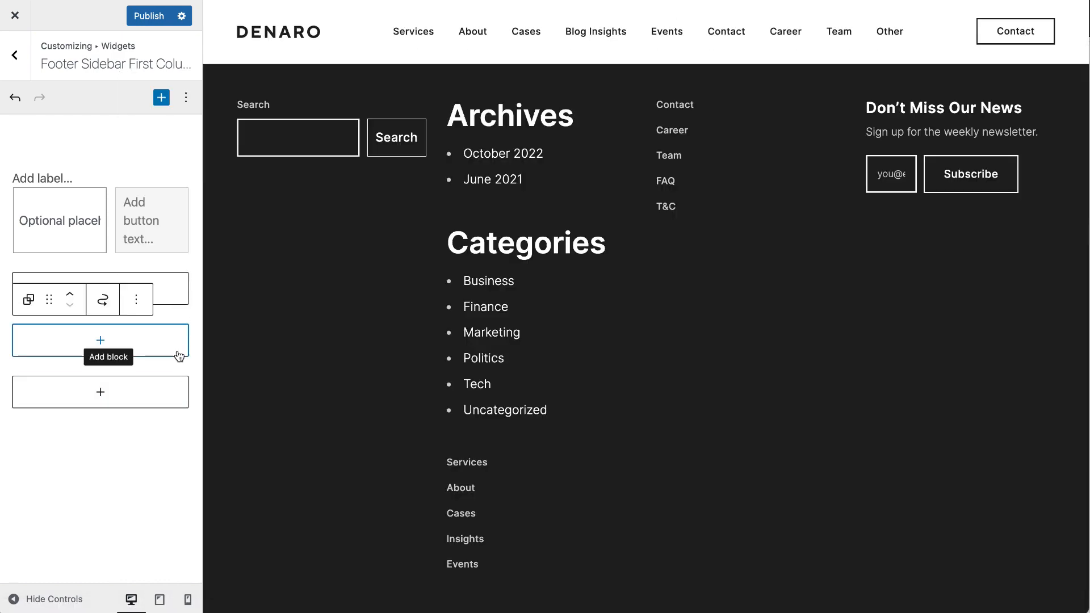
left_click(81, 178)
left_click(319, 143)
left_click(366, 406)
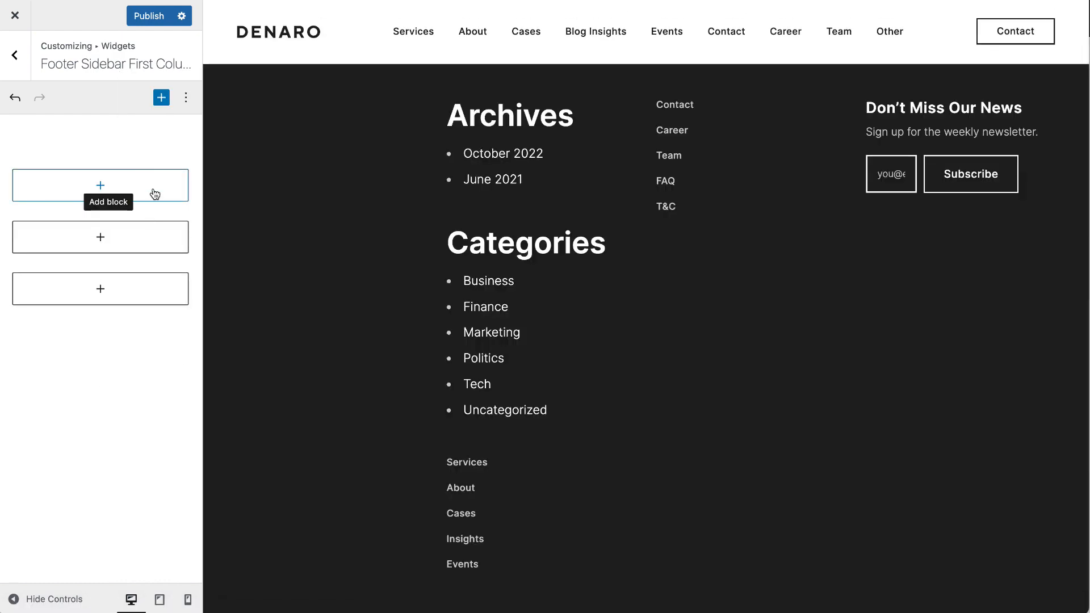
right_click(166, 166)
left_click(152, 193)
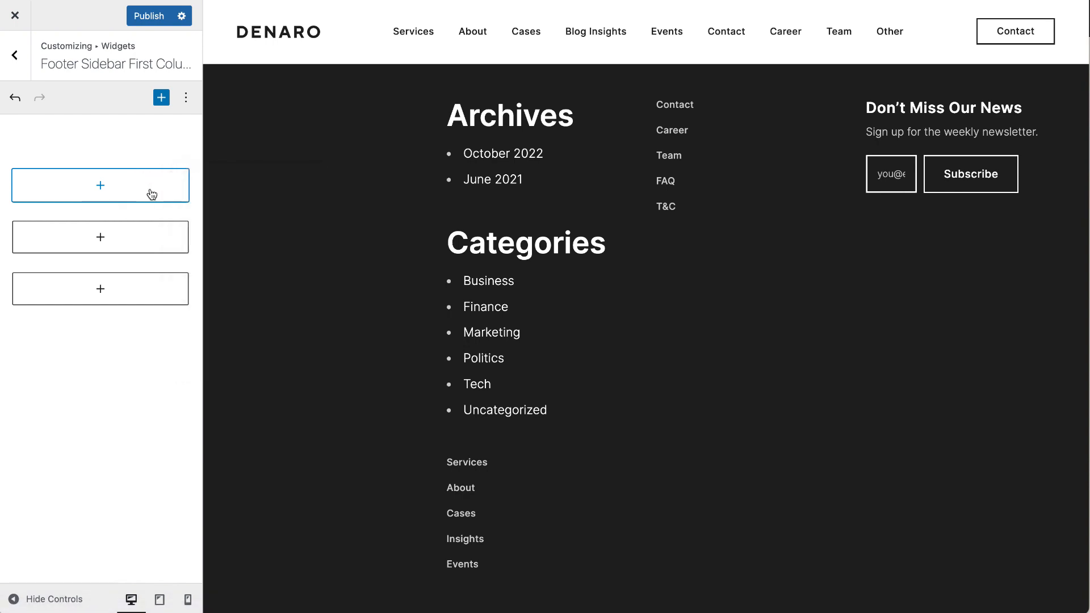
left_click(151, 194)
left_click(153, 182)
left_click(187, 97)
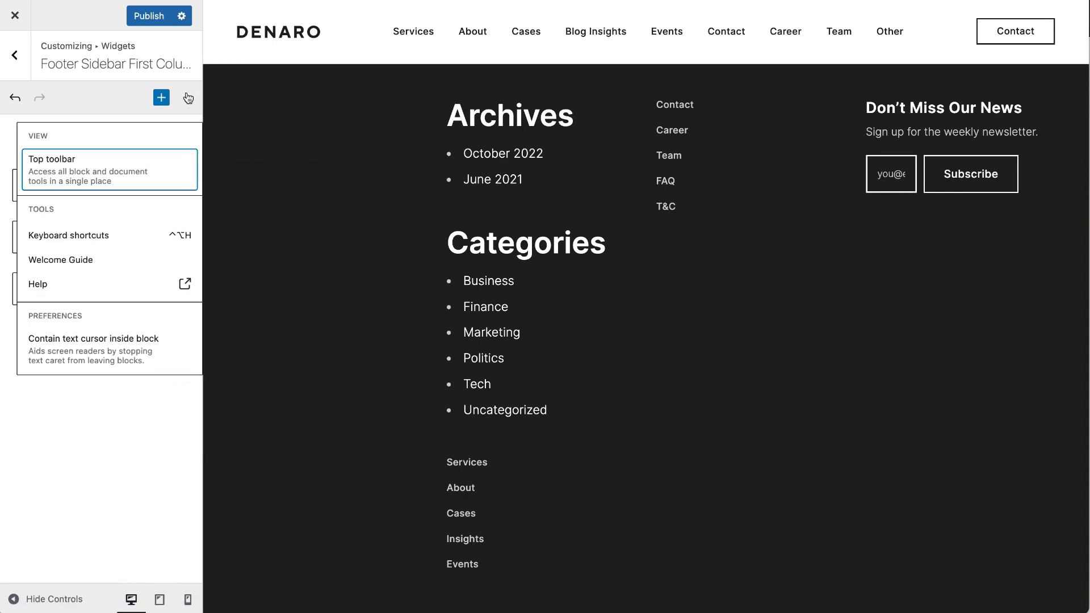
left_click(76, 427)
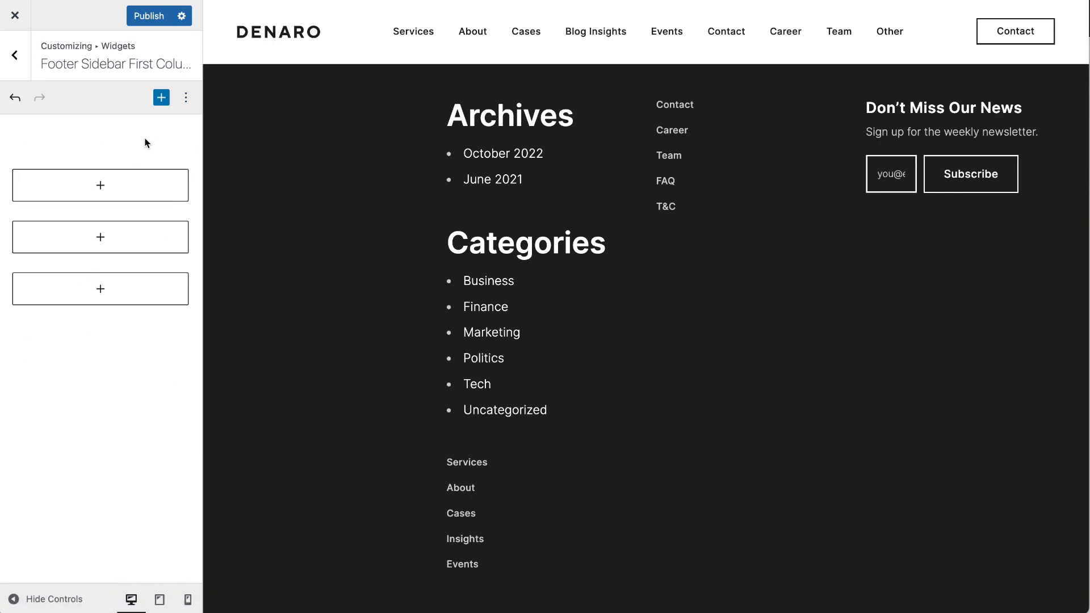
Step: Switch to the Footer Sidebar Second Column area and remove its Archives heading
left_click(15, 55)
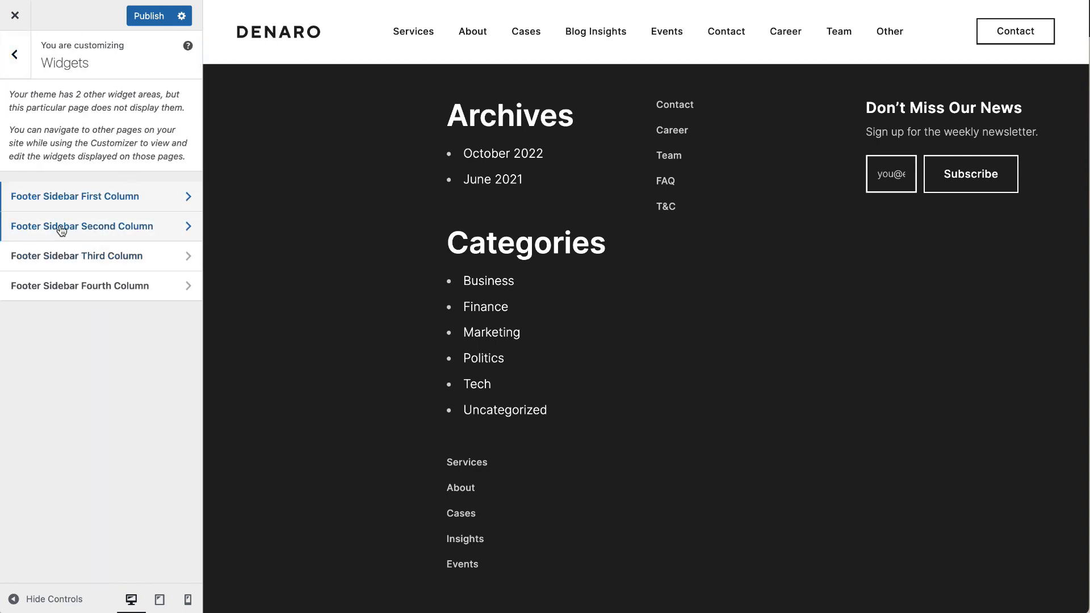
left_click(105, 226)
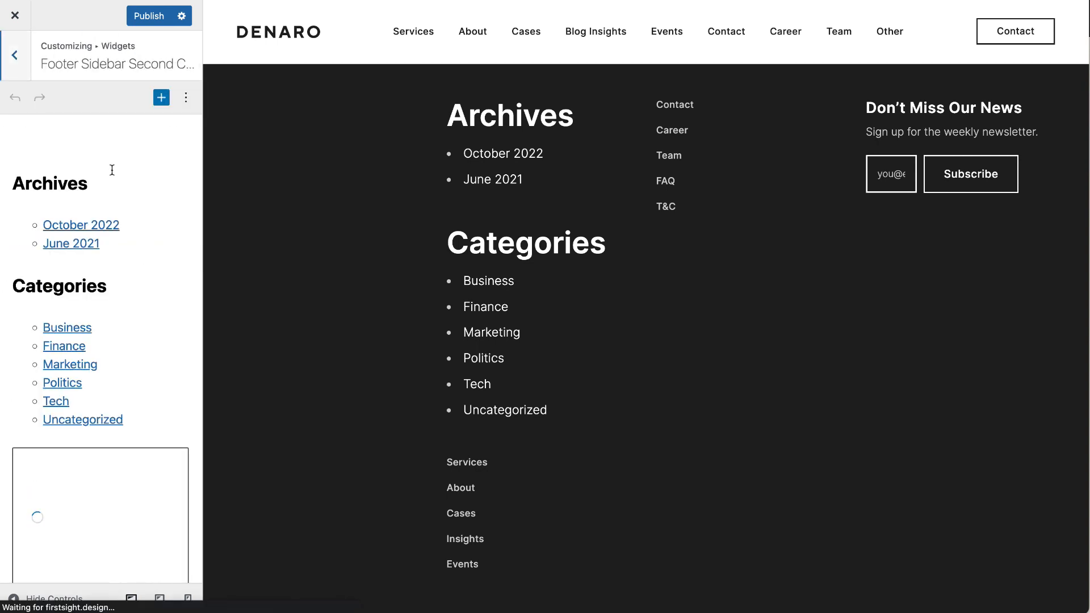
right_click(142, 179)
left_click(330, 147)
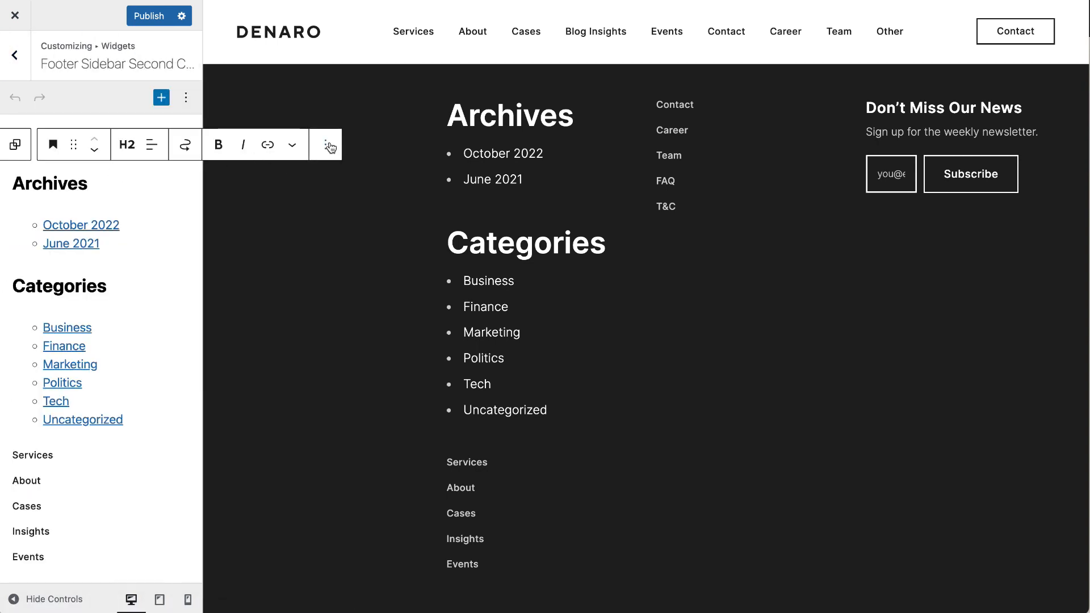
left_click(330, 147)
left_click(346, 456)
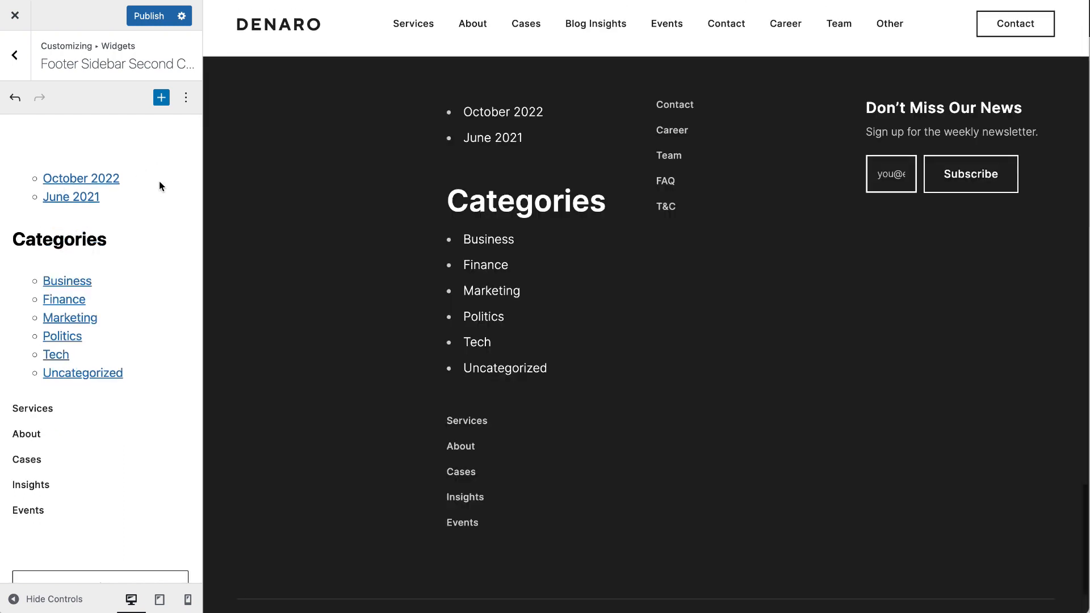
Step: Remove the monthly archives list from the Footer Sidebar Second Column
right_click(159, 182)
left_click(194, 144)
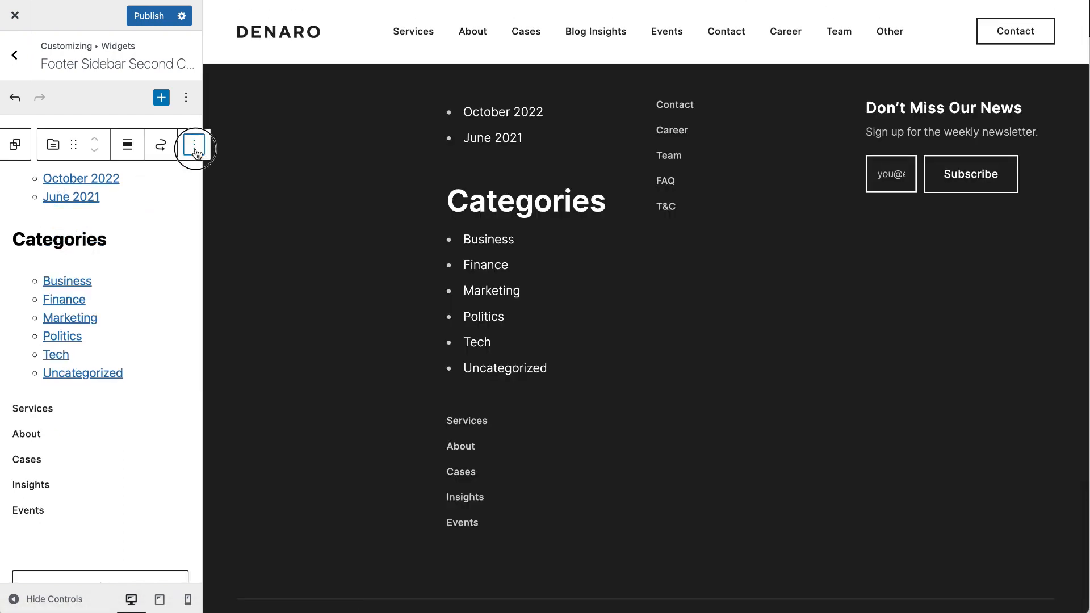
left_click(194, 145)
left_click(280, 432)
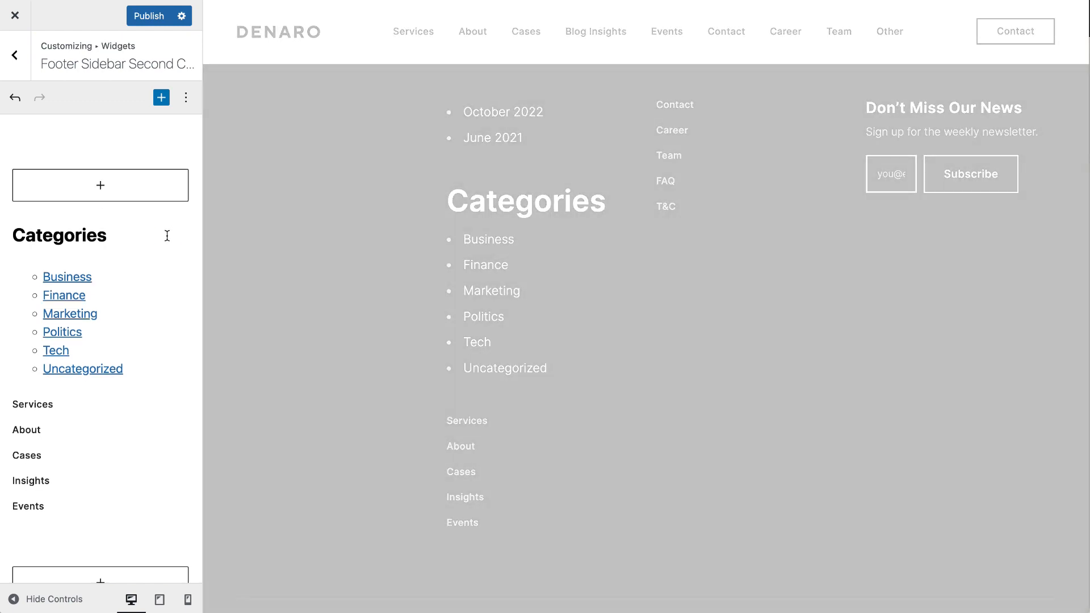
Step: Remove the Categories heading from the Footer Sidebar Second Column
right_click(167, 235)
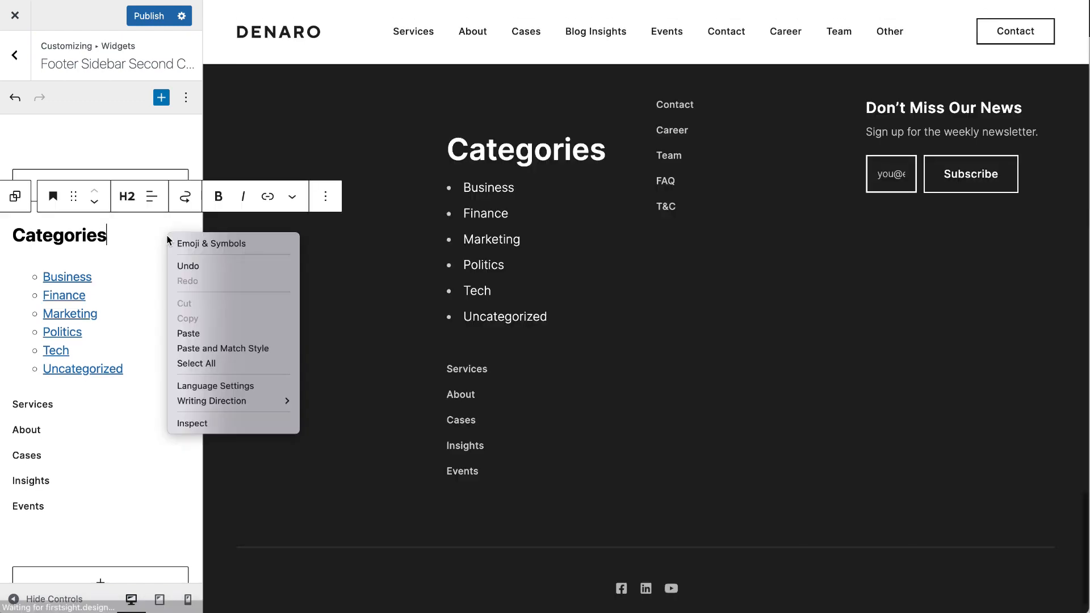
left_click(325, 196)
left_click(325, 196)
left_click(339, 506)
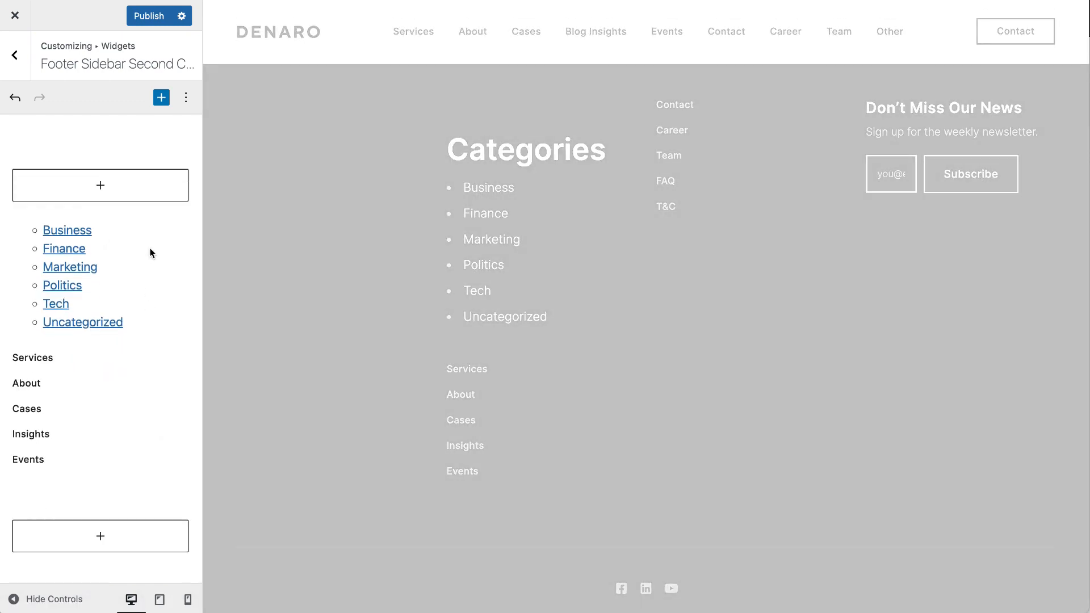
Step: Remove the Categories list block from the Footer Sidebar Second Column
right_click(152, 248)
left_click(175, 437)
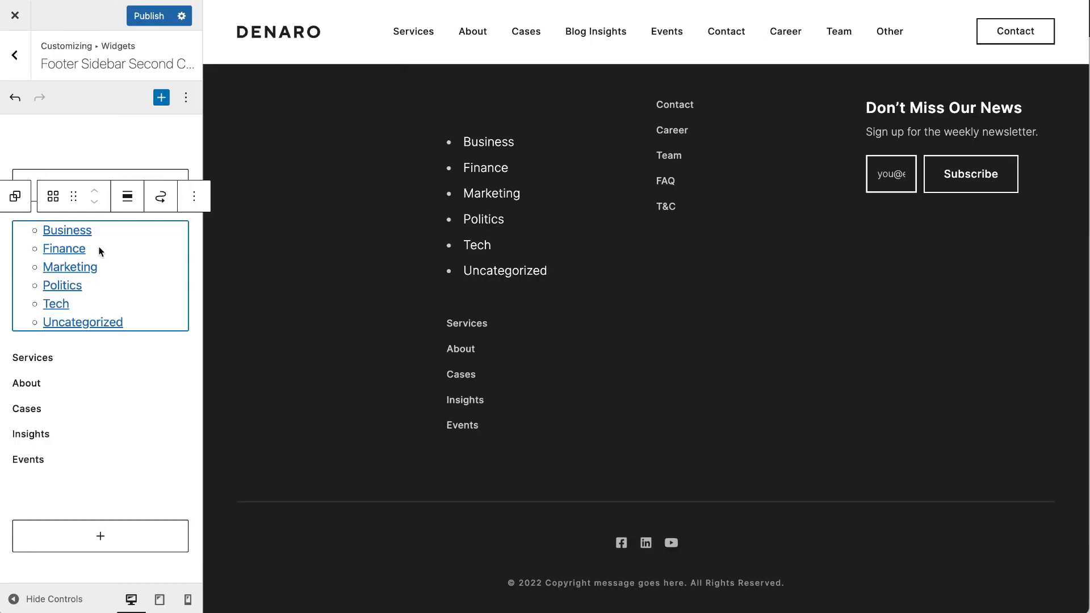
left_click(193, 197)
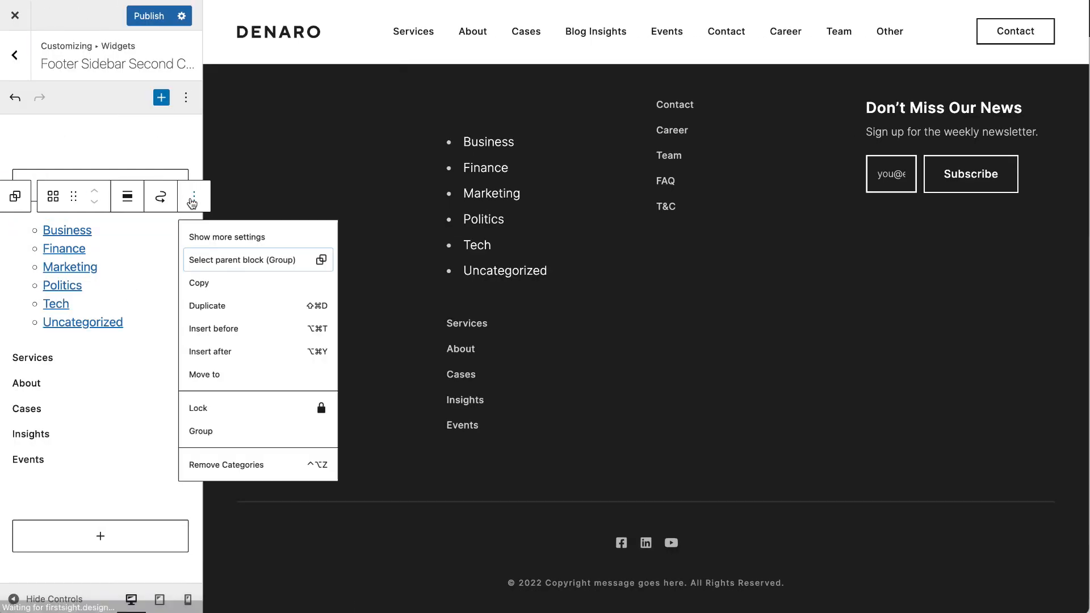
left_click(226, 462)
right_click(161, 236)
key("Escape")
right_click(55, 223)
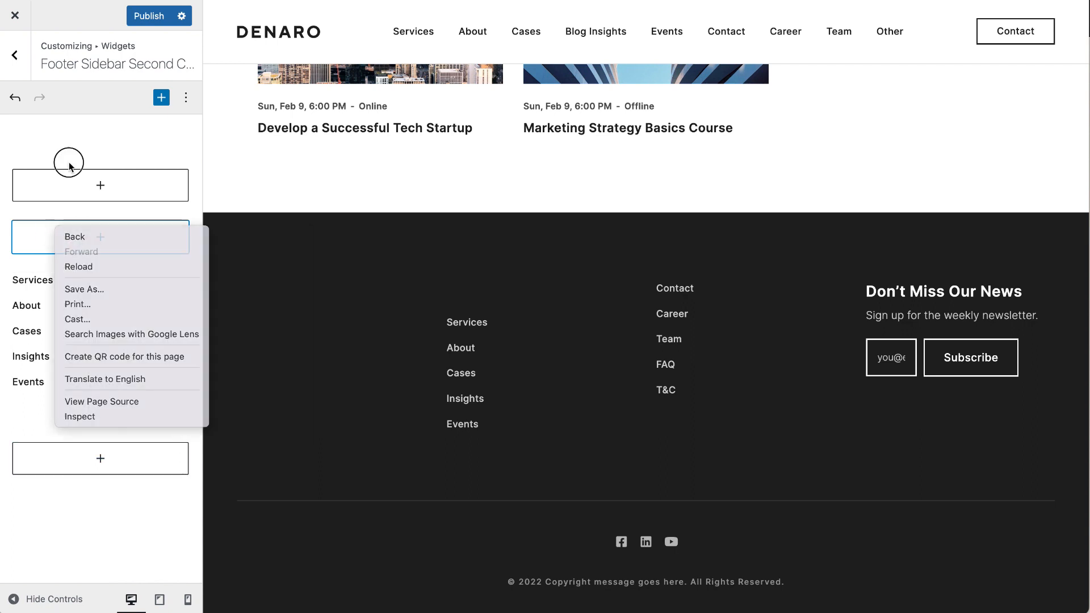
left_click(68, 164)
right_click(78, 134)
Step: Check the contents of the Footer Sidebar Third Column area and return to the list of widget areas
left_click(17, 73)
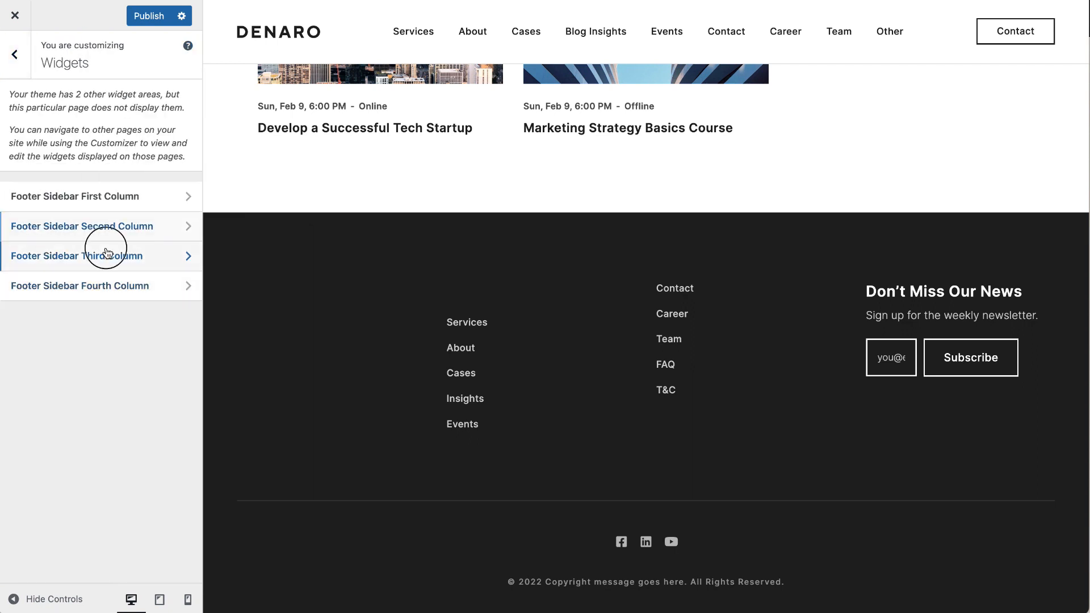
left_click(105, 250)
left_click(15, 57)
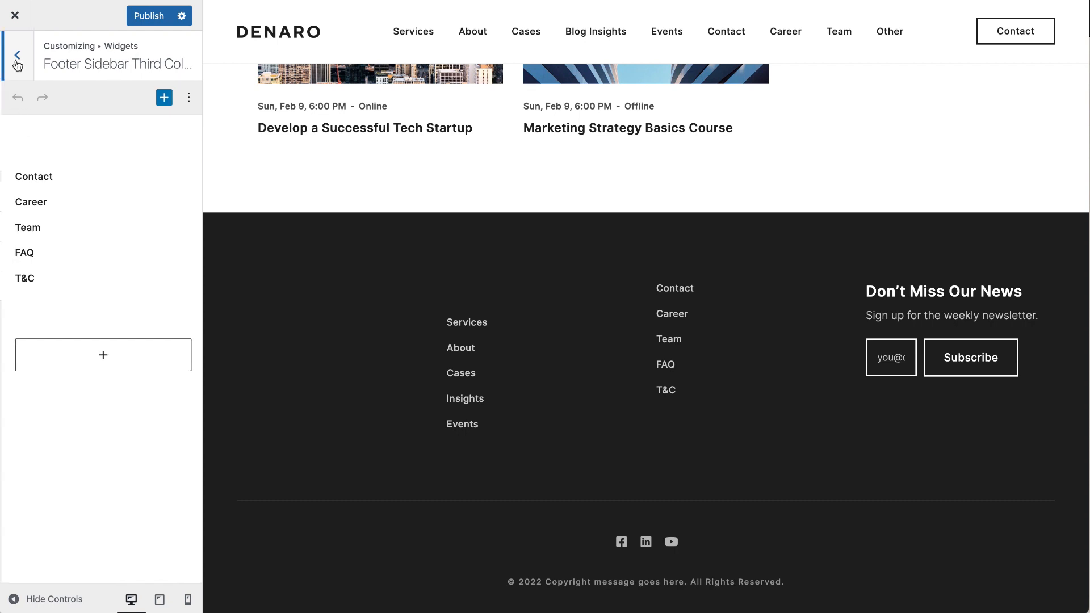
Step: Reopen the Footer Sidebar Second Column area and remove one of the empty blocks above the Services menu
left_click(39, 232)
left_click(124, 285)
left_click(130, 342)
left_click_drag(39, 197, 37, 415)
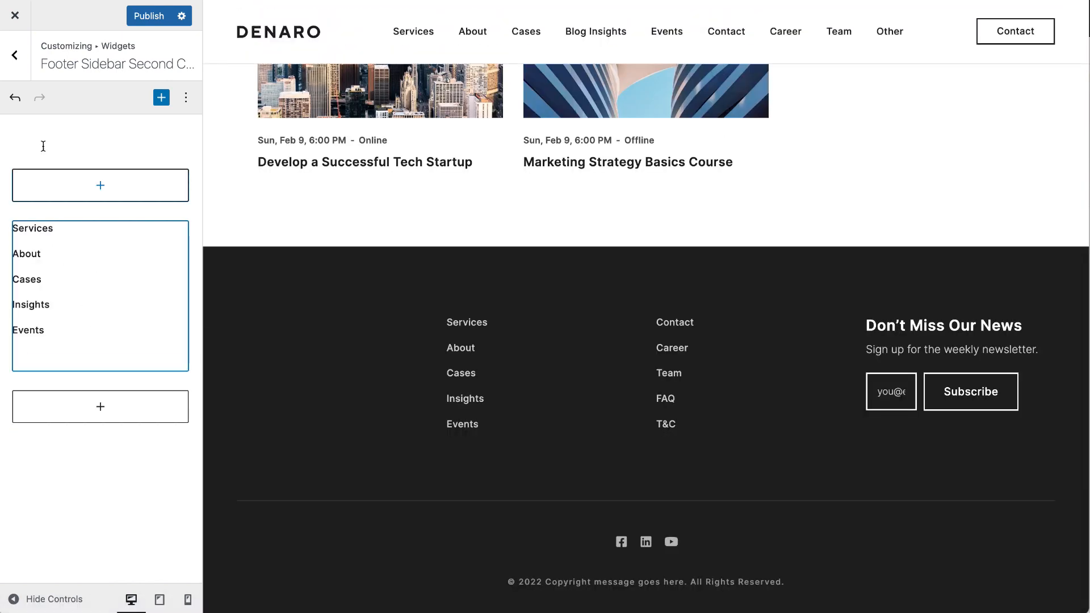
Step: Open the Footer Sidebar First Column area and insert an Image block into its first empty container
left_click(15, 55)
left_click(68, 193)
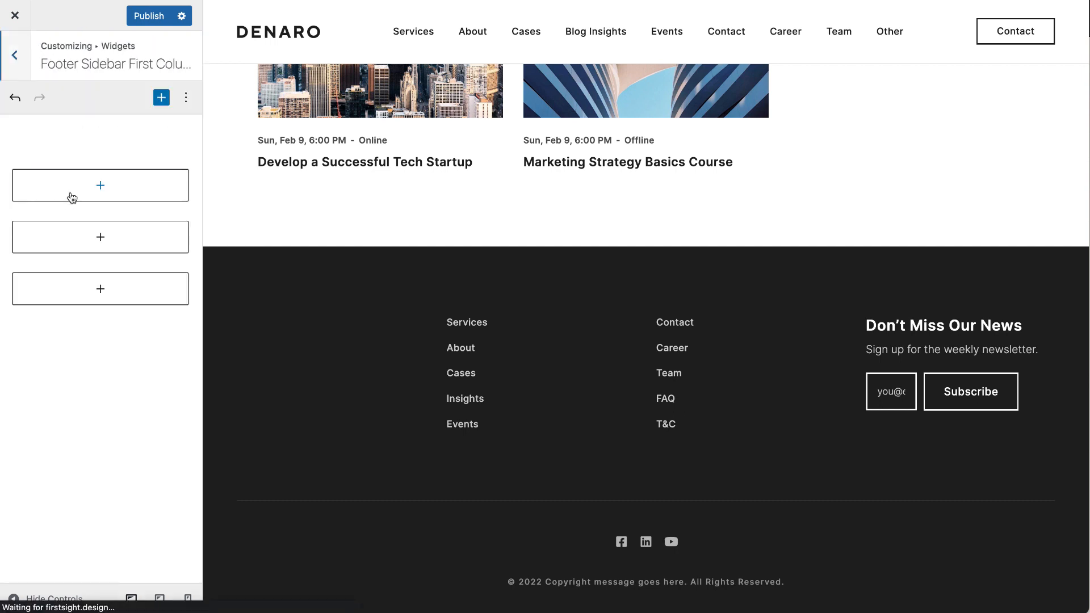
left_click(116, 191)
type("log")
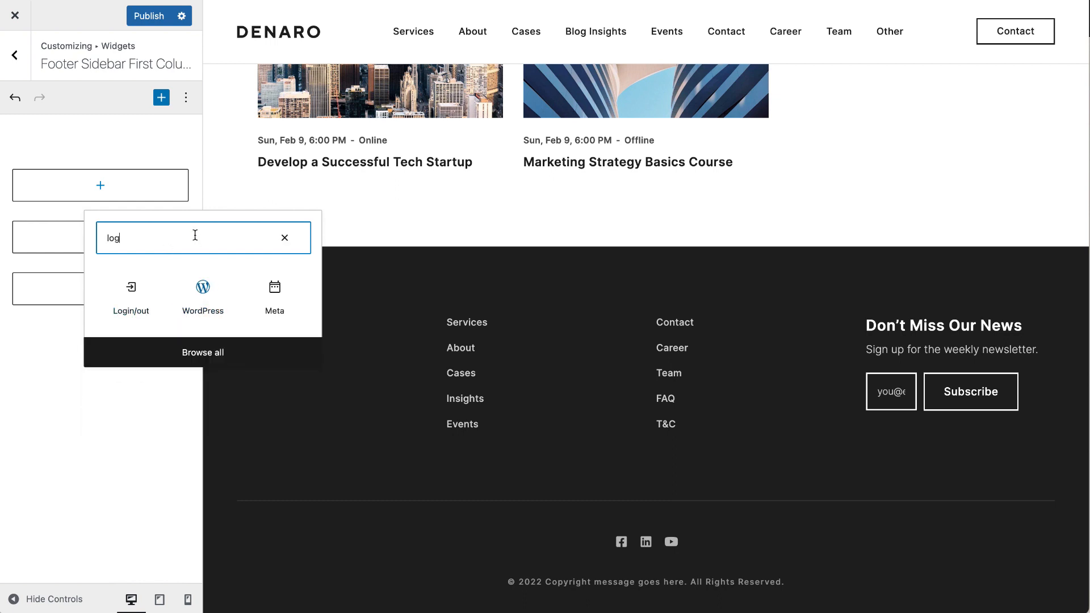
left_click_drag(195, 235, 54, 239)
type("im")
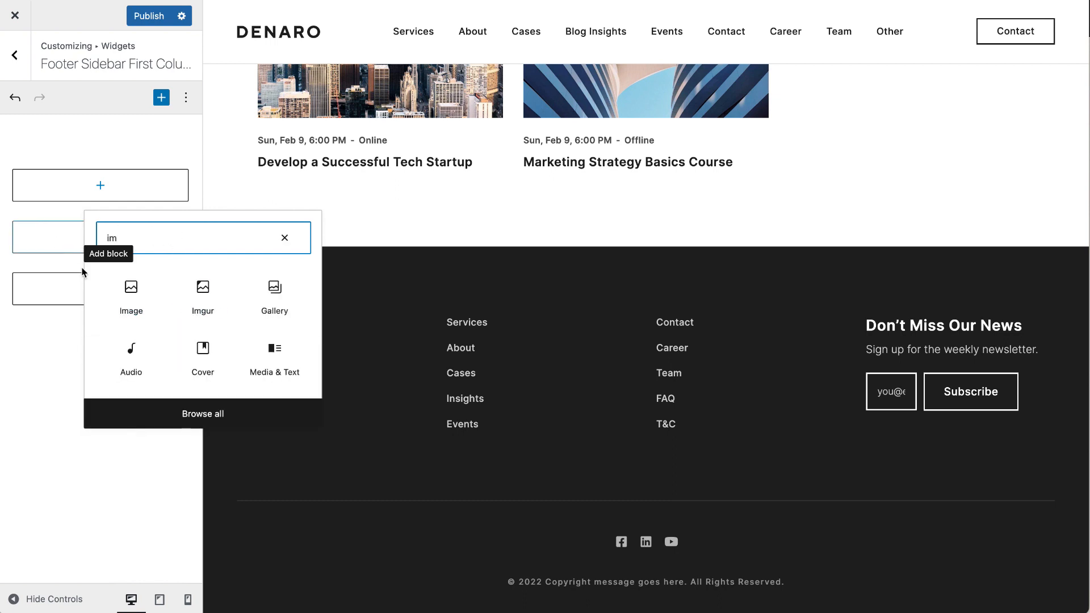
left_click(136, 299)
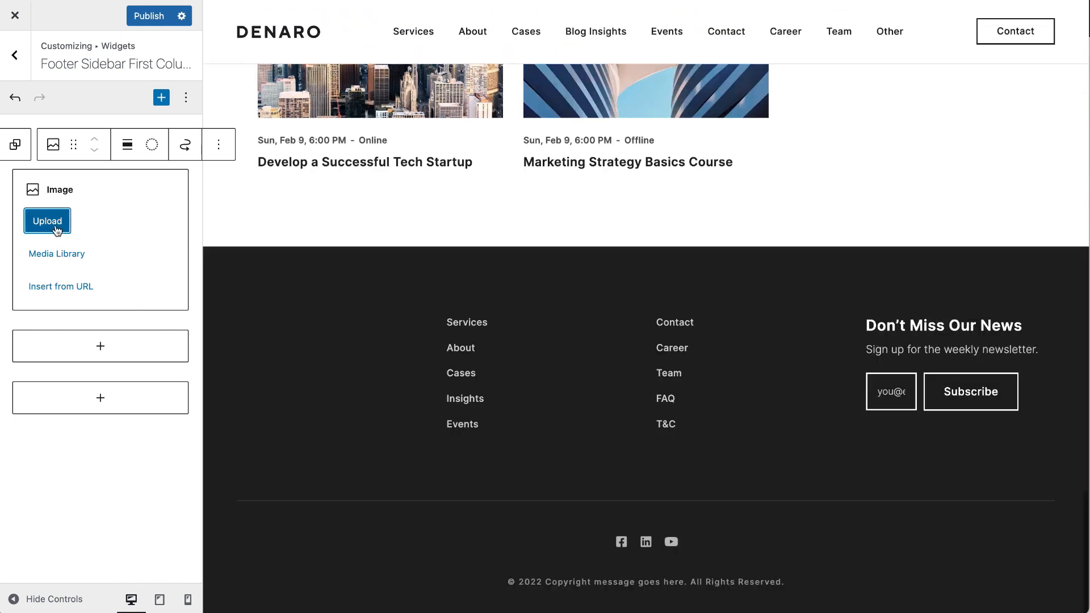
left_click(48, 221)
left_click(722, 412)
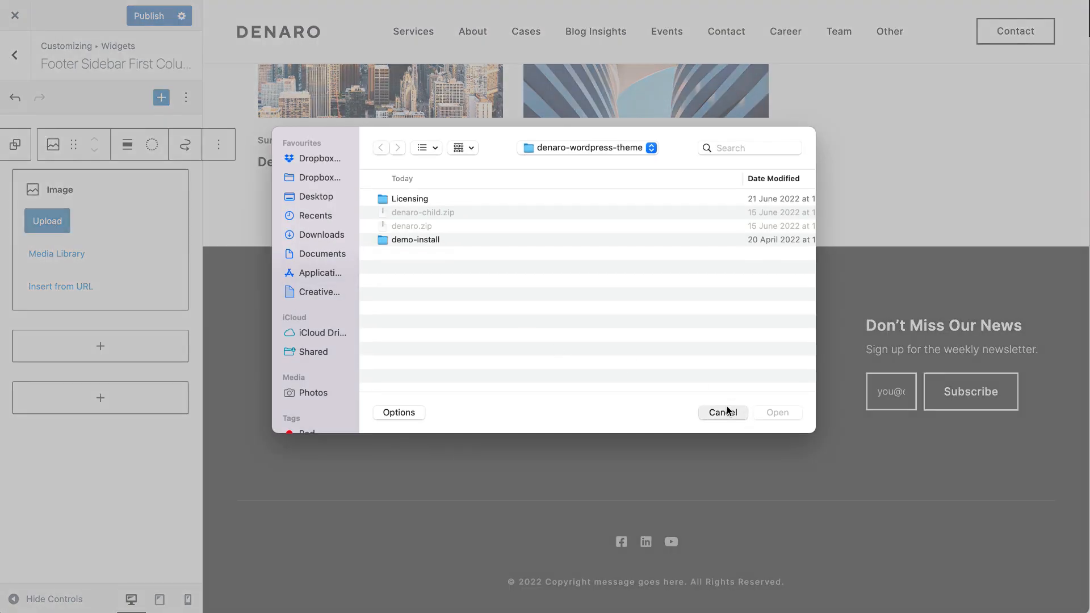
Step: Insert the Denaro logo from the media library into the first footer column's Image block and publish the changes
left_click(60, 254)
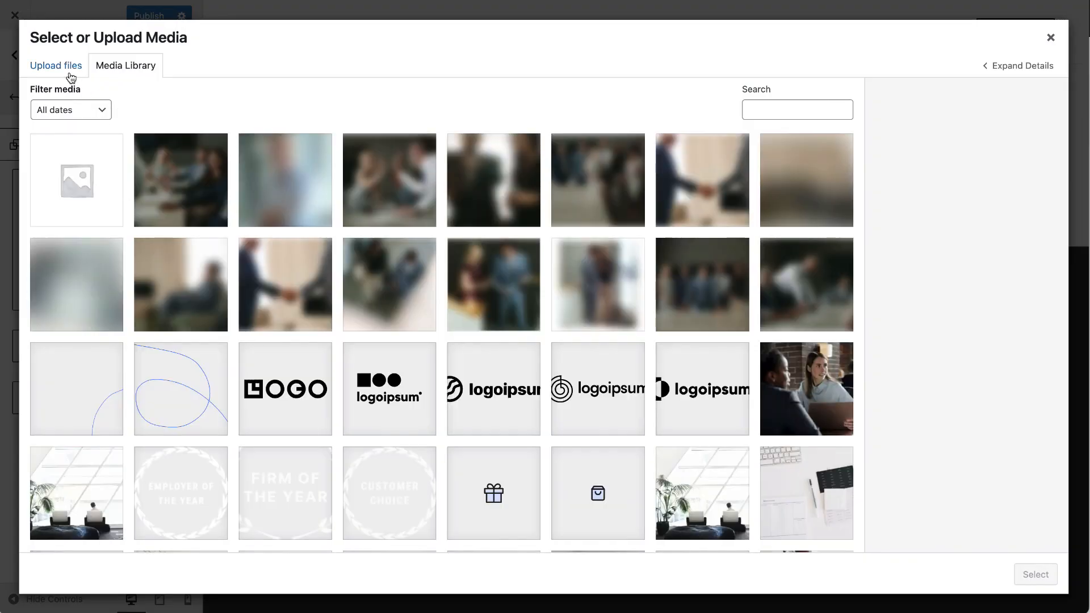
scroll(443, 340, "down", 15)
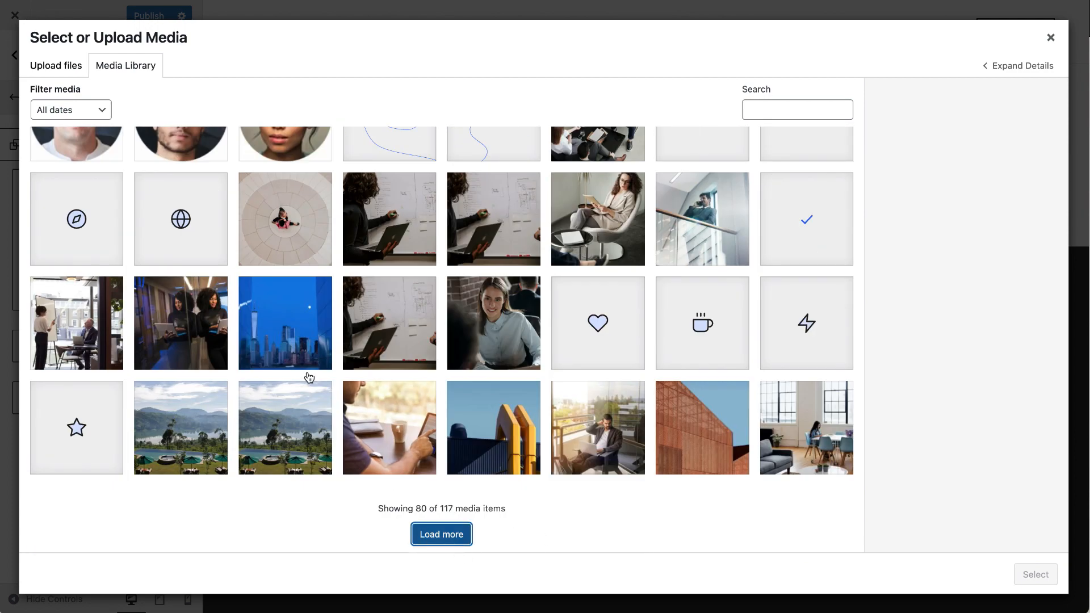
scroll(309, 377, "down", 10)
left_click(76, 430)
left_click(1057, 579)
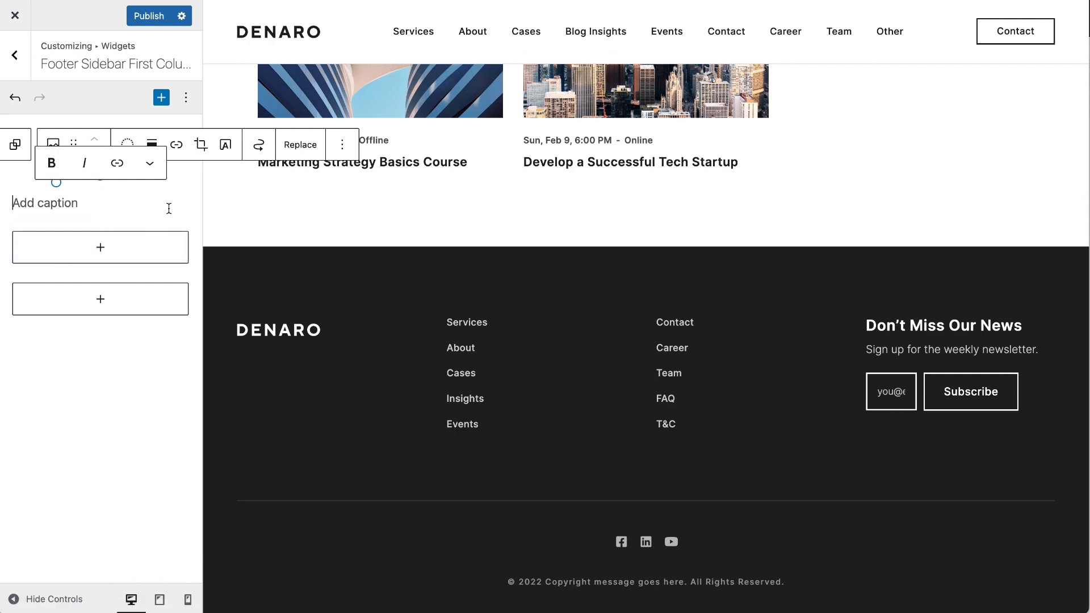
left_click(149, 17)
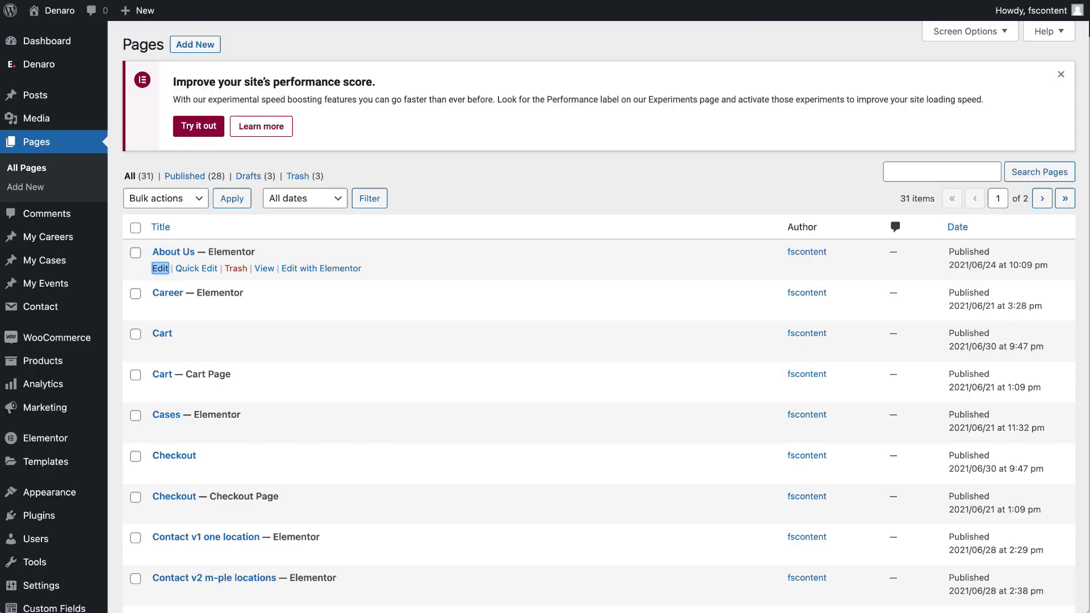
Step: Load the live home page and check its footer columns
key("super+l")
key("Return")
scroll(451, 438, "down", 20)
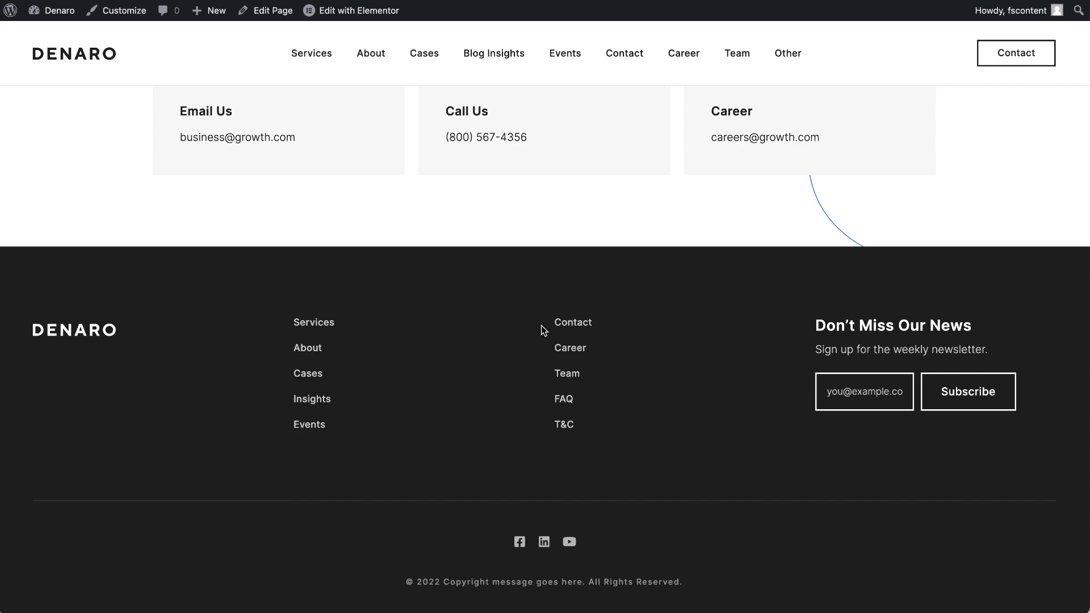
Step: Reopen the customizer and review the menu items of footer menu first against the footer preview
left_click(133, 15)
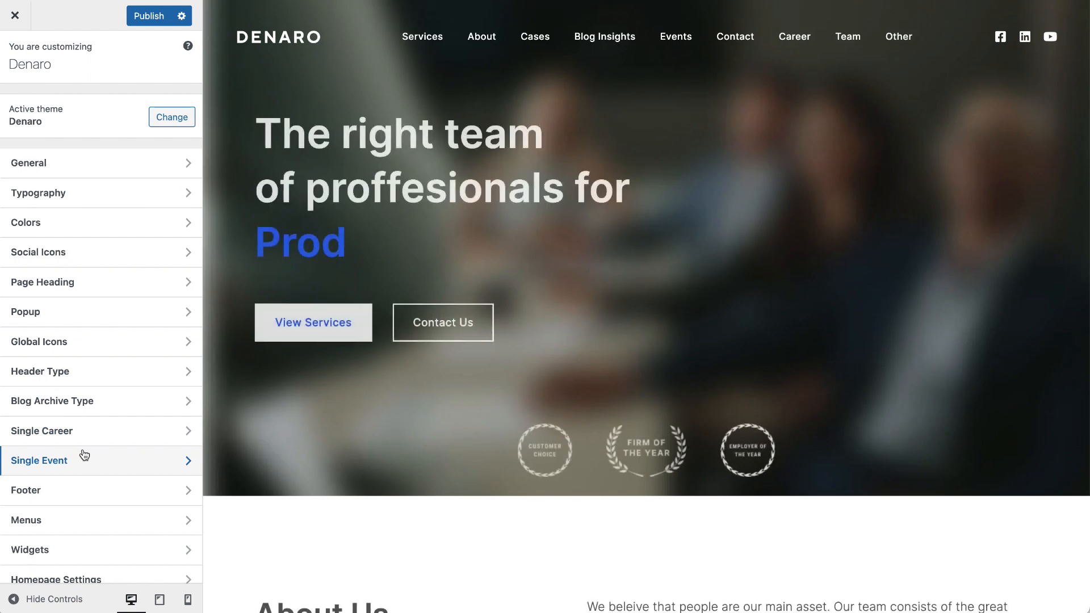
left_click(63, 524)
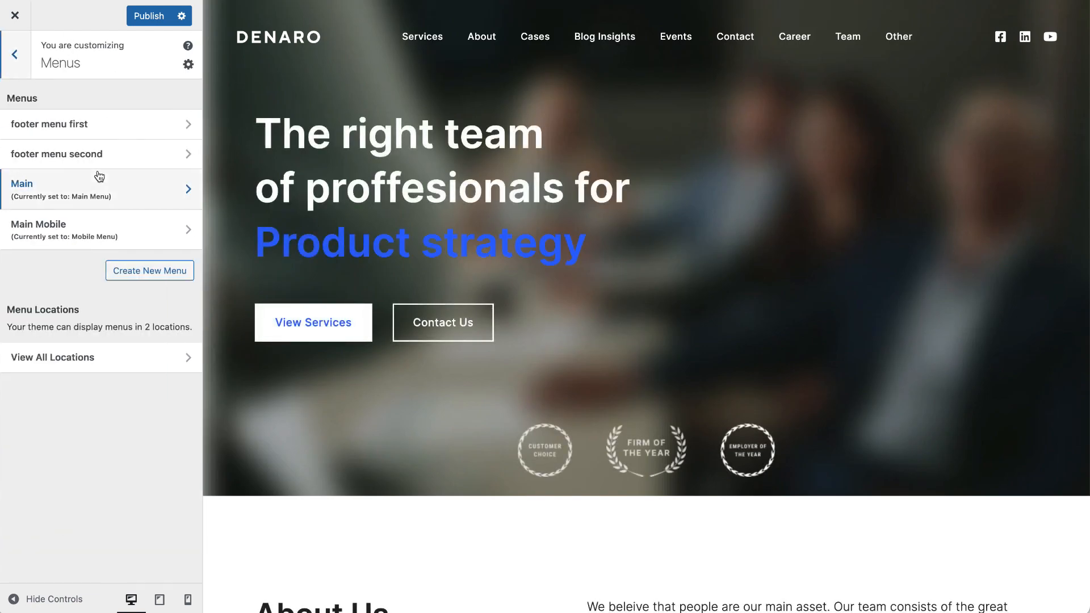
scroll(410, 432, "down", 20)
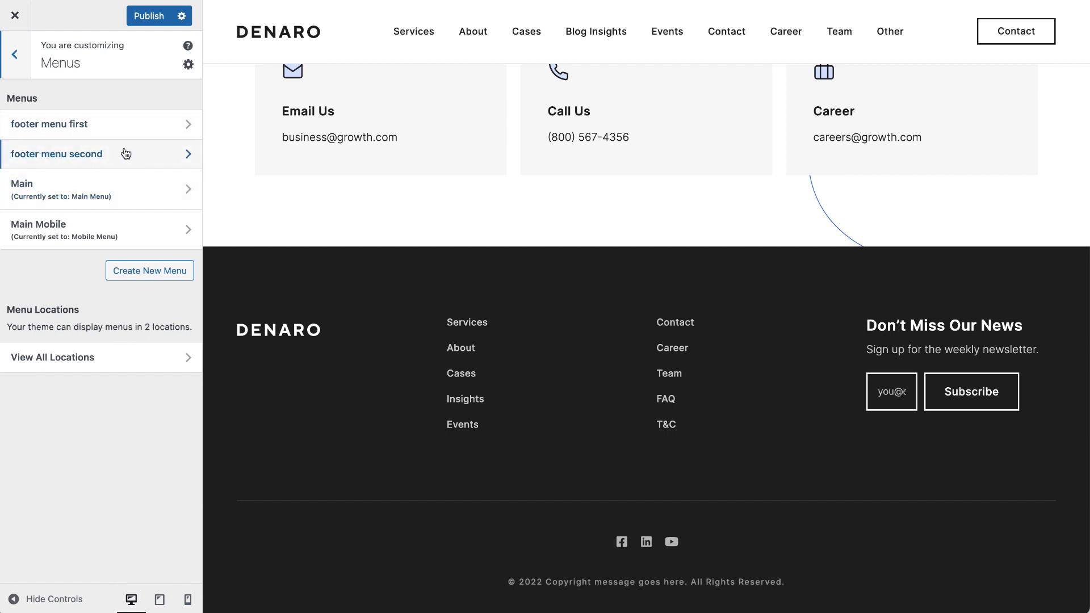
left_click(121, 130)
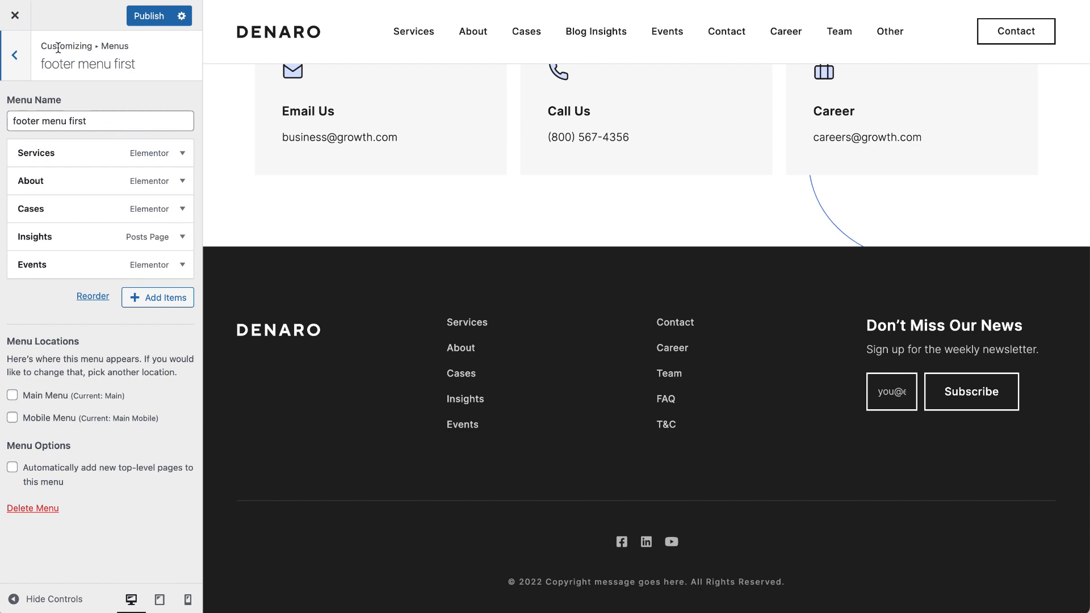
Step: Review footer menu second and the items available for adding to it, and publish the customizer changes
left_click(21, 68)
left_click(105, 153)
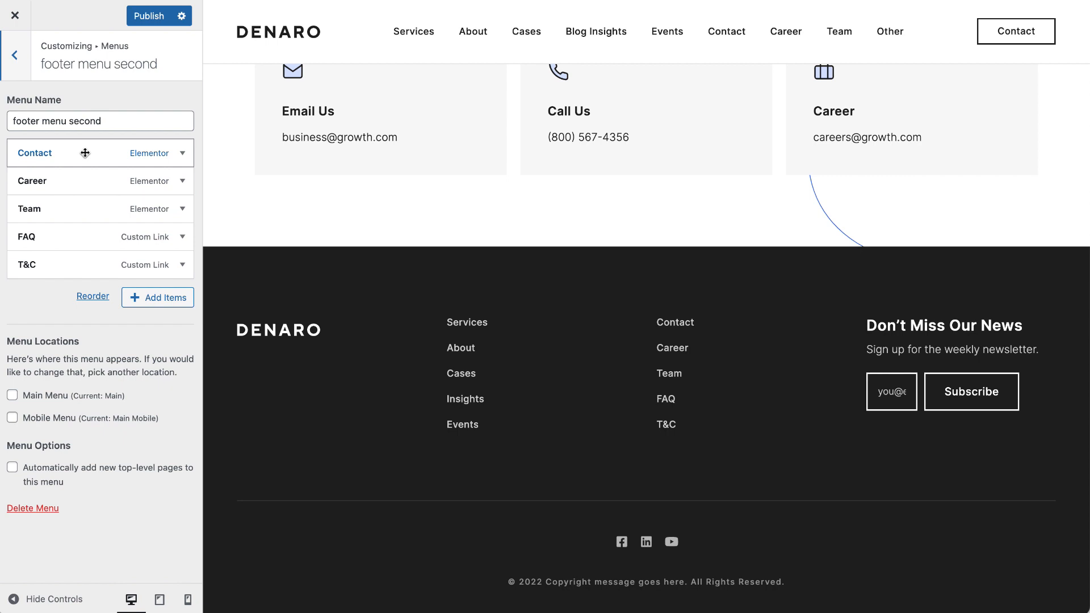
left_click(147, 298)
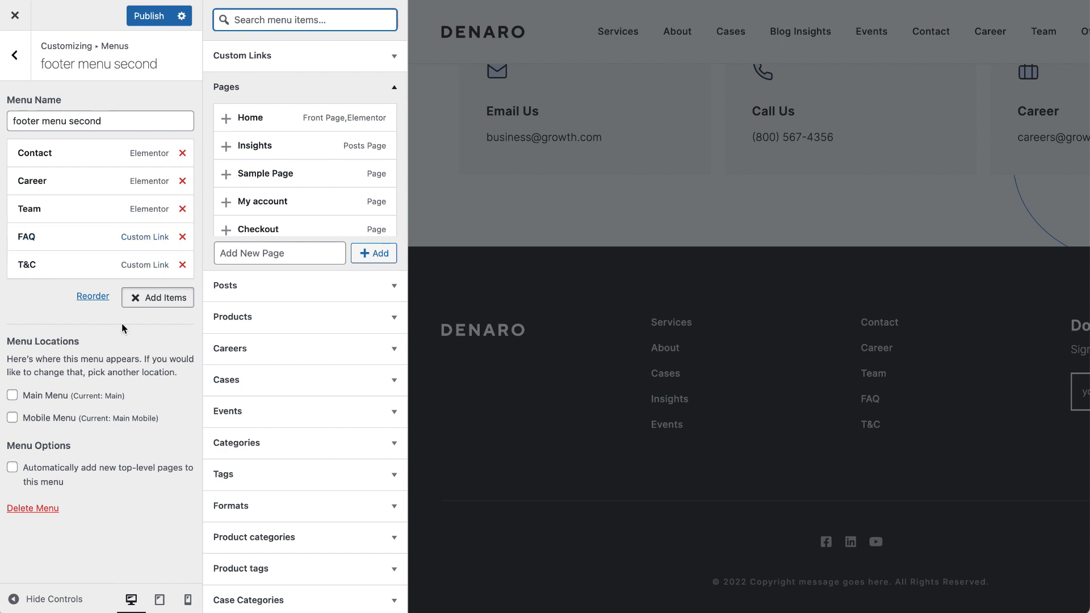
left_click(150, 16)
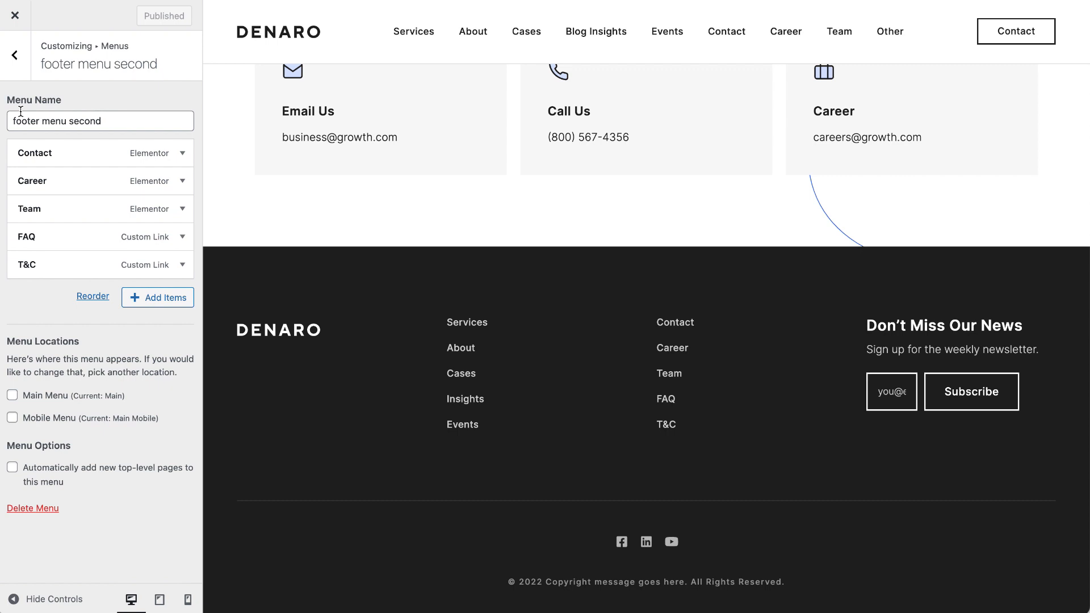
Step: Check the list of footer widget areas in the Widgets settings and return to the main customizer list
left_click(18, 70)
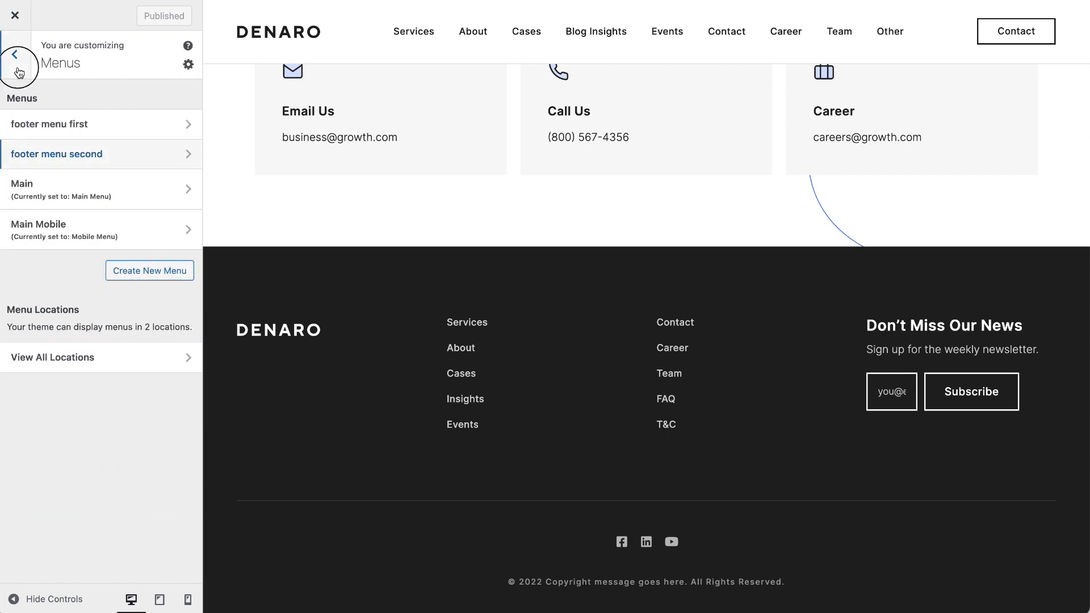
left_click(19, 68)
scroll(41, 488, "down", 2)
left_click(46, 481)
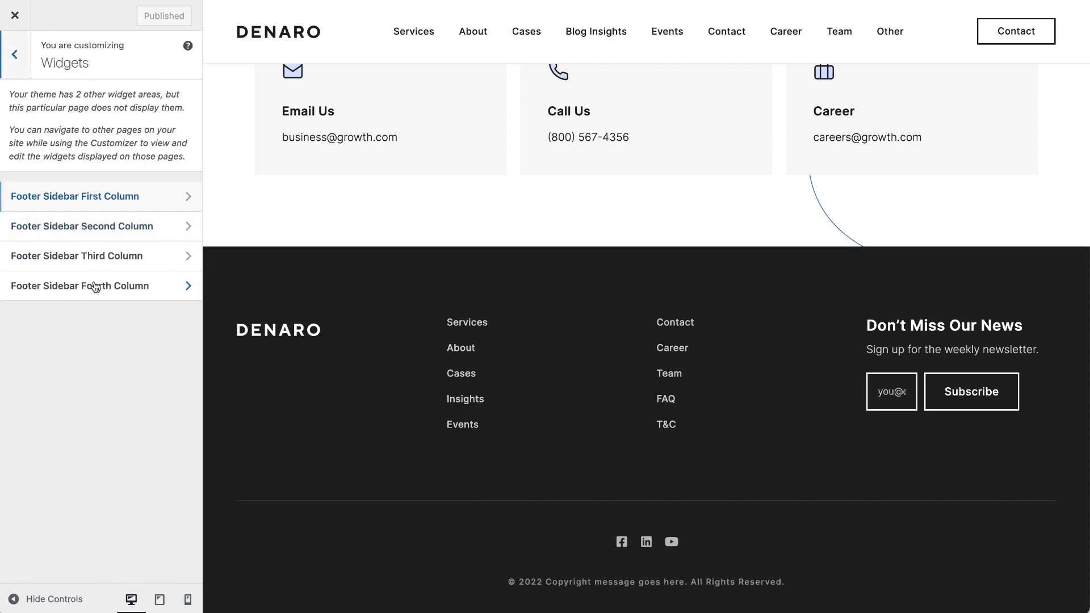
left_click(17, 53)
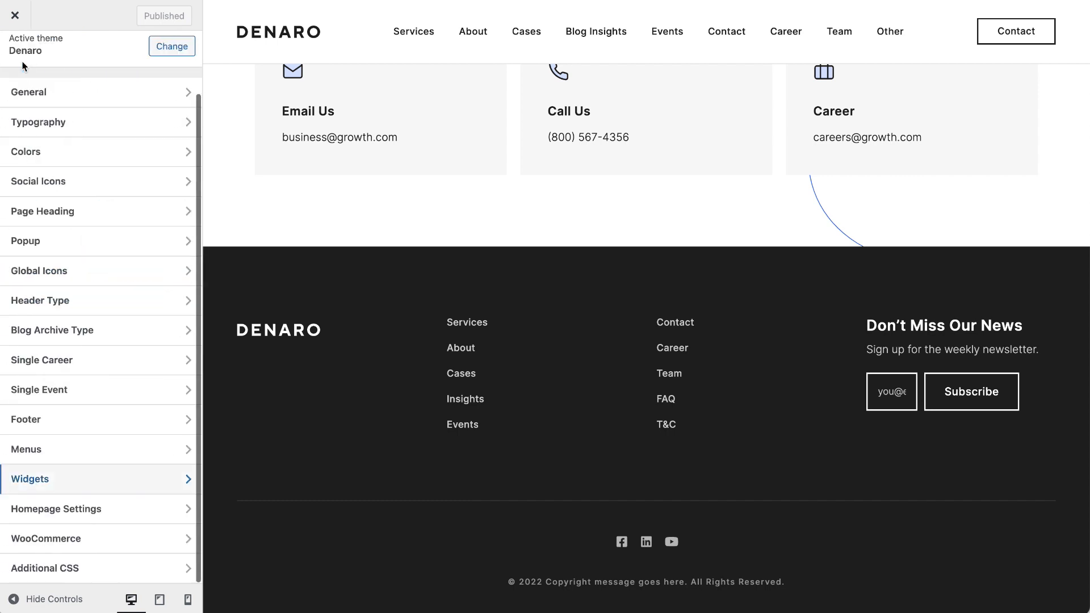
Step: Review the page choices for the Homepage and Posts page in Homepage Settings without changing them
left_click(97, 510)
left_click(75, 301)
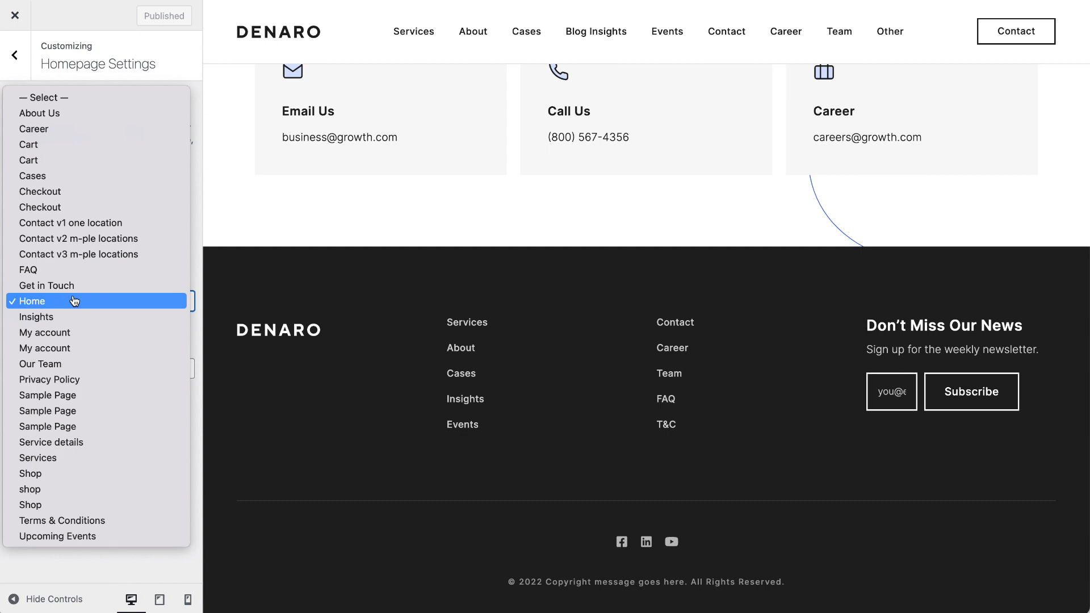
left_click(74, 573)
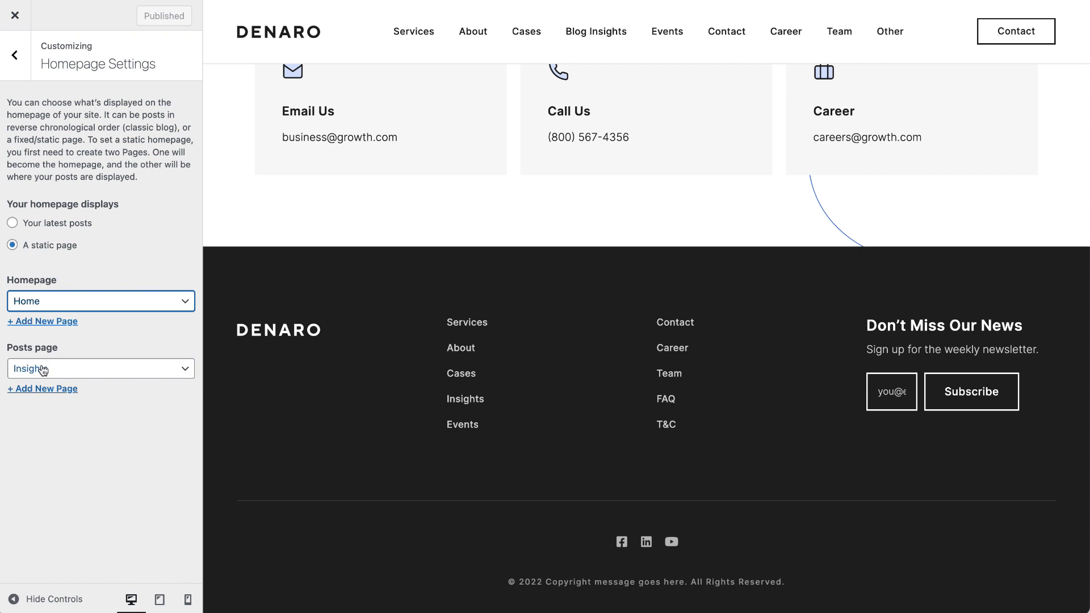
left_click(83, 370)
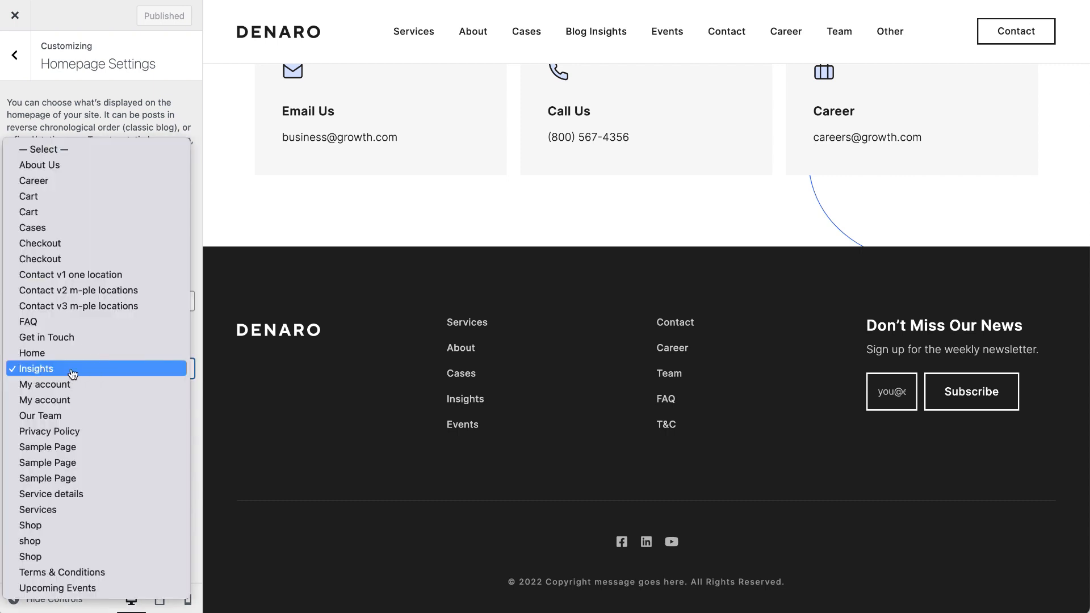
left_click(33, 71)
left_click(16, 67)
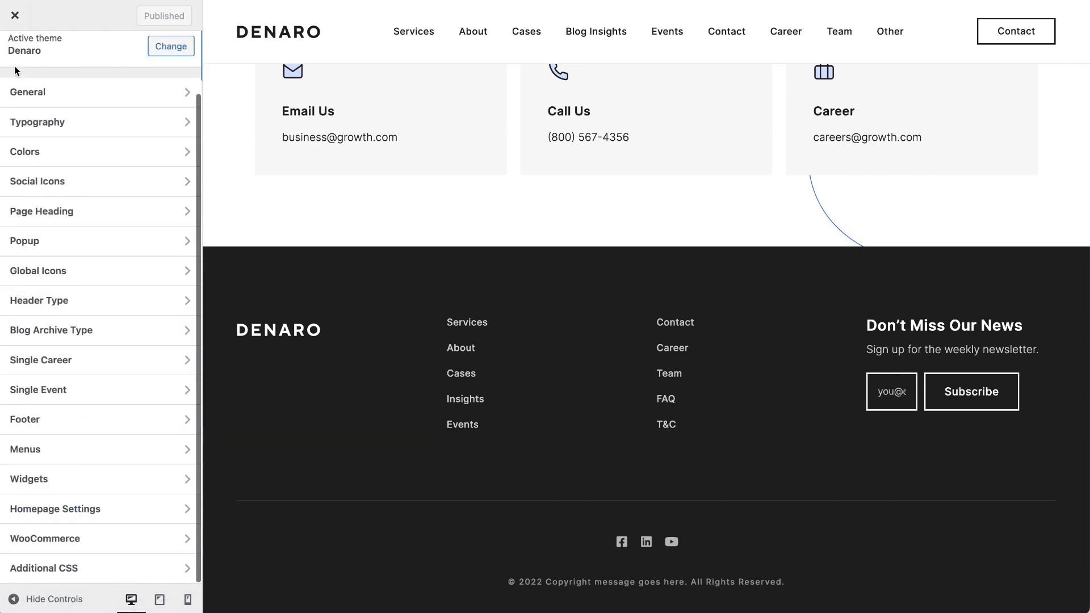
Step: Look through the WooCommerce settings, including Store Notice, and return to the main customizer list
left_click(82, 537)
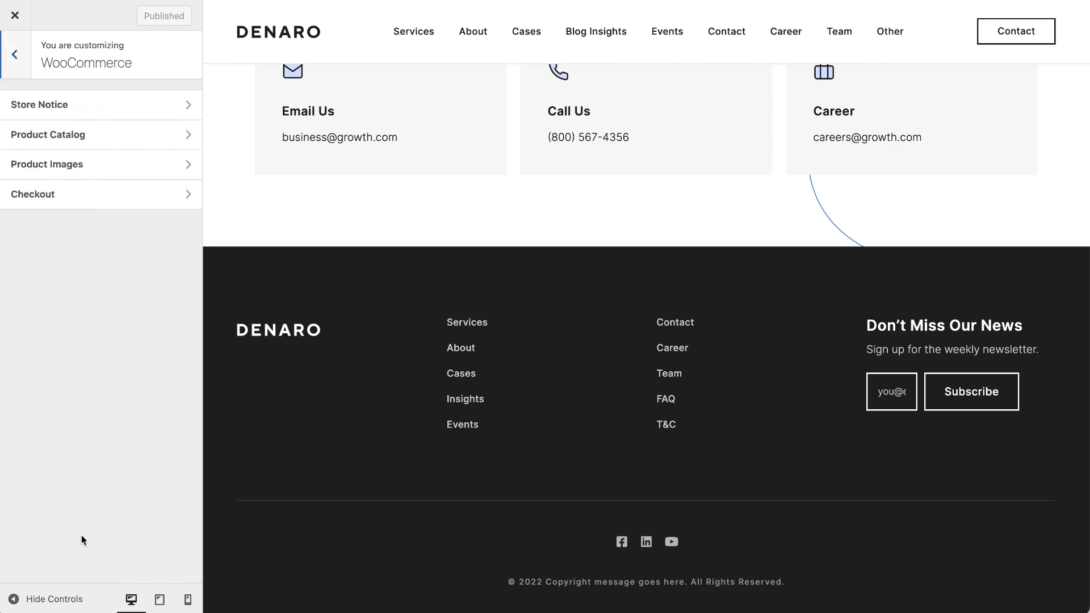
left_click(45, 106)
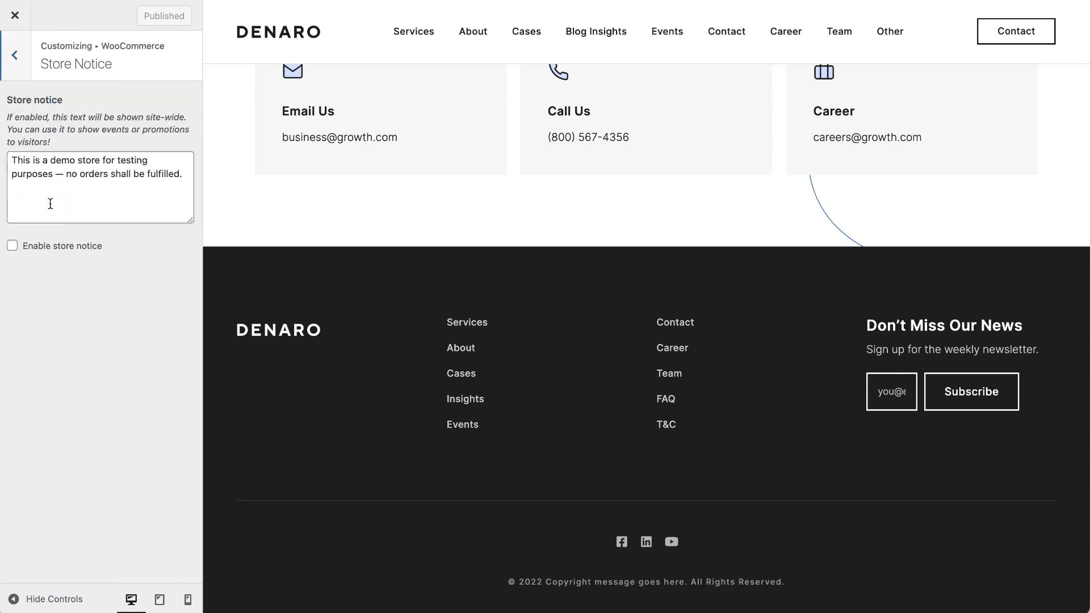
left_click(14, 55)
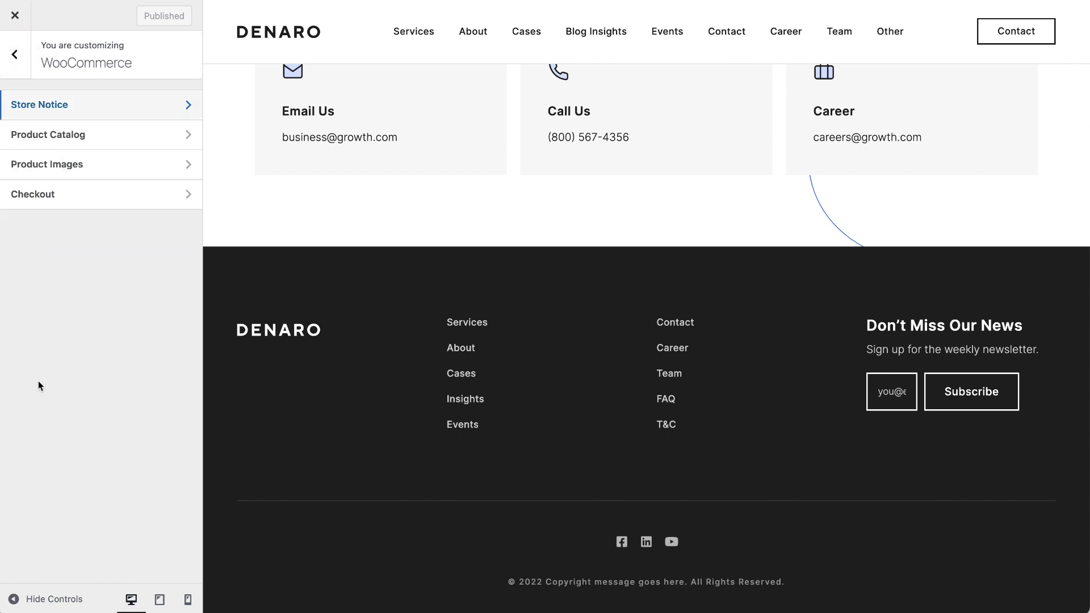
left_click(15, 55)
Step: Examine the Additional CSS editor and return to the main customizer list
left_click(39, 569)
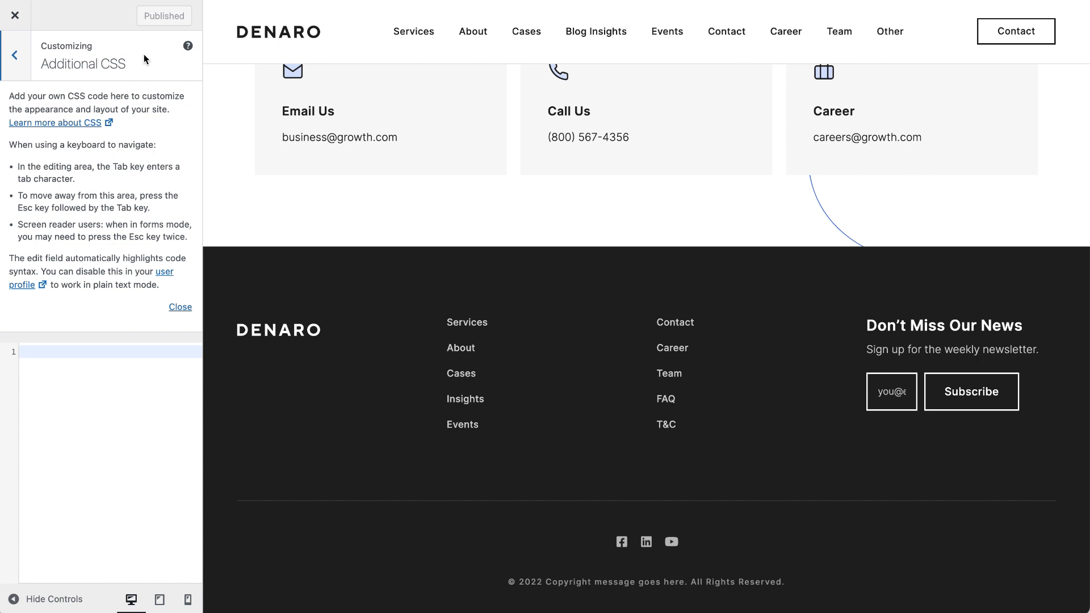
left_click(92, 430)
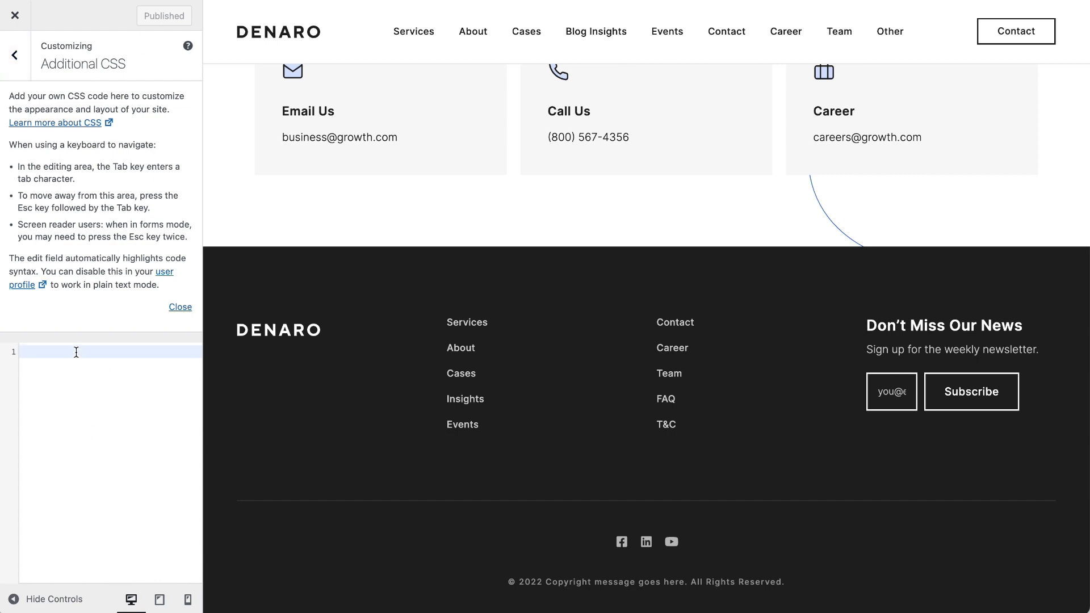
left_click(16, 55)
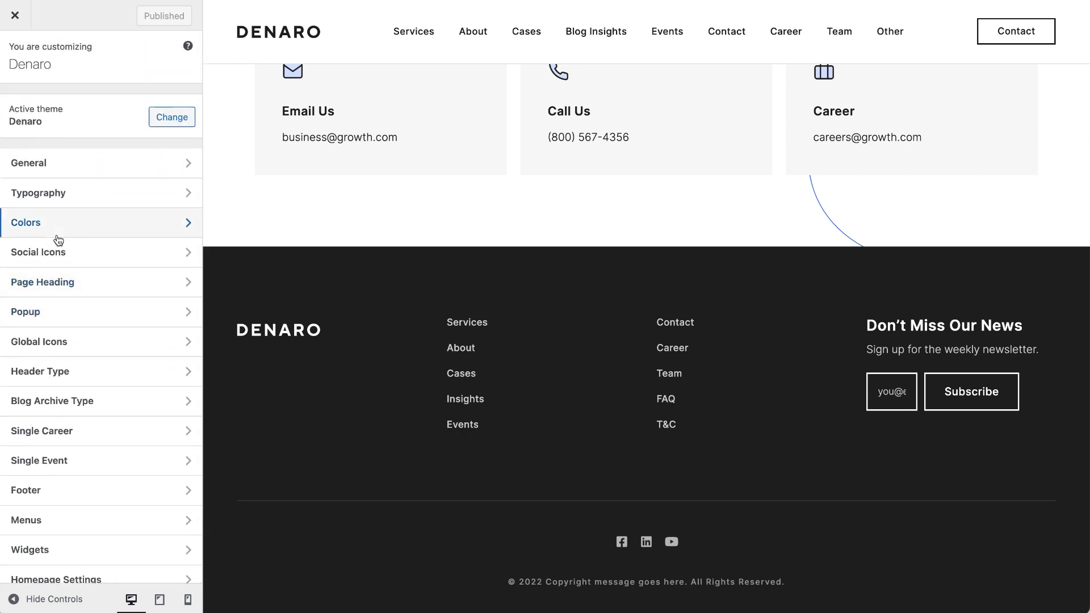
Step: Leave the customizer and look over the live home page from the hero section to Case Studies
scroll(393, 312, "up", 20)
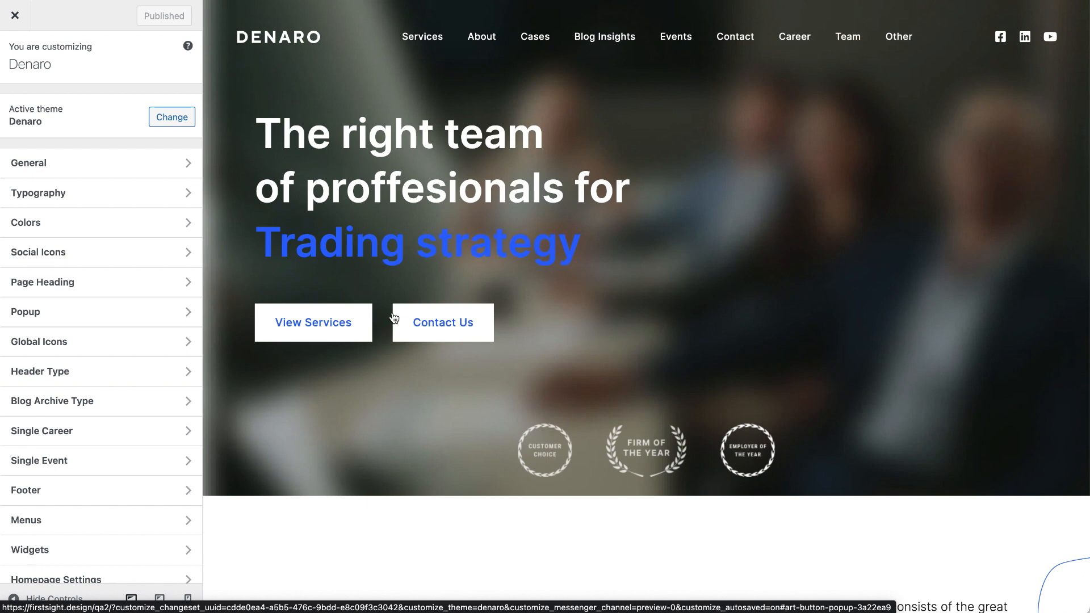
left_click(15, 15)
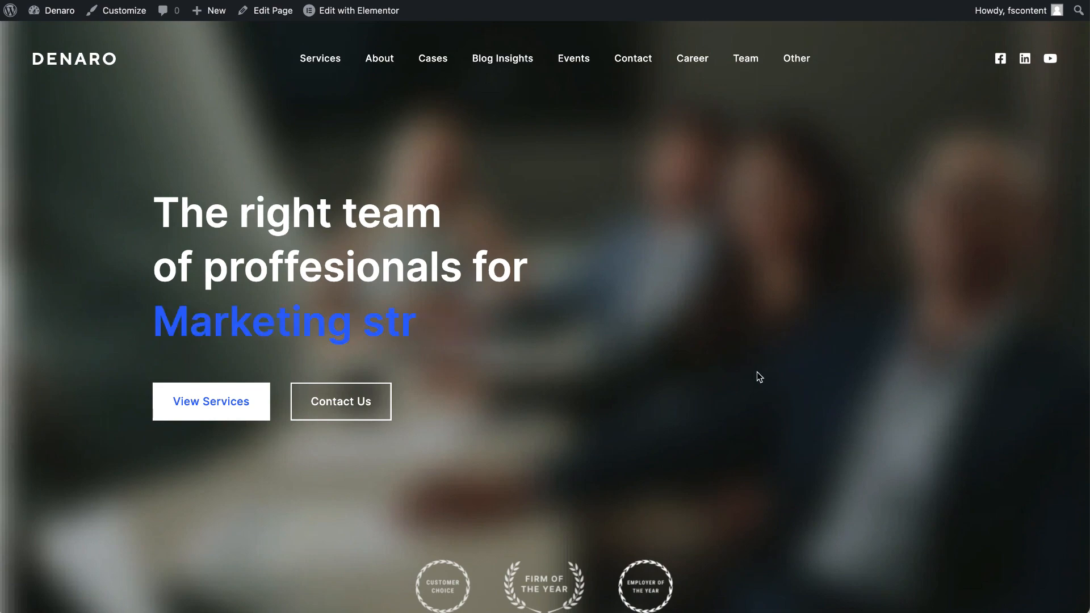
scroll(760, 377, "down", 10)
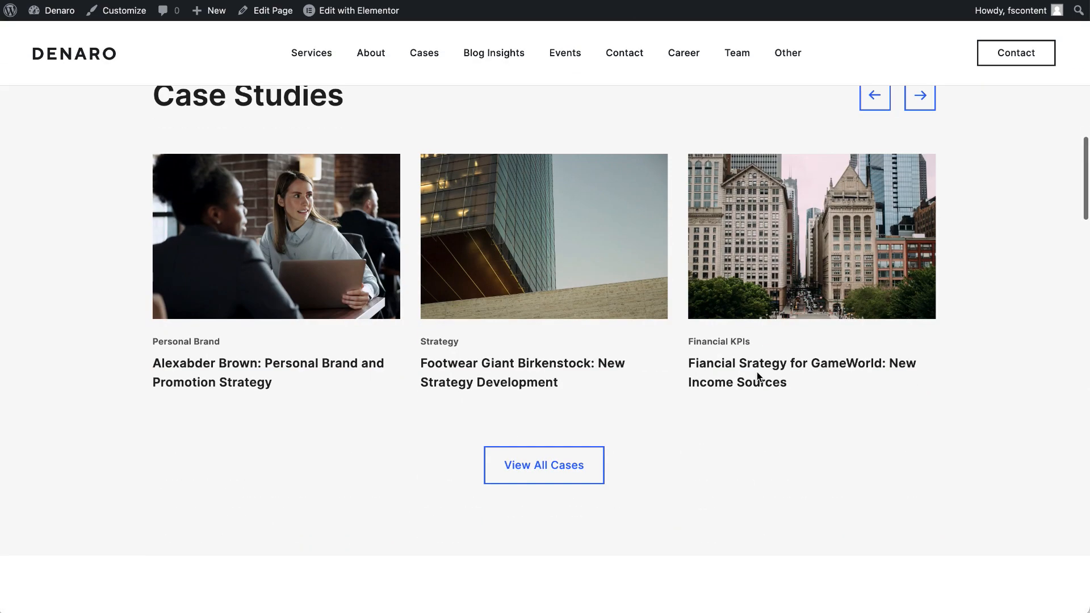
scroll(758, 372, "up", 10)
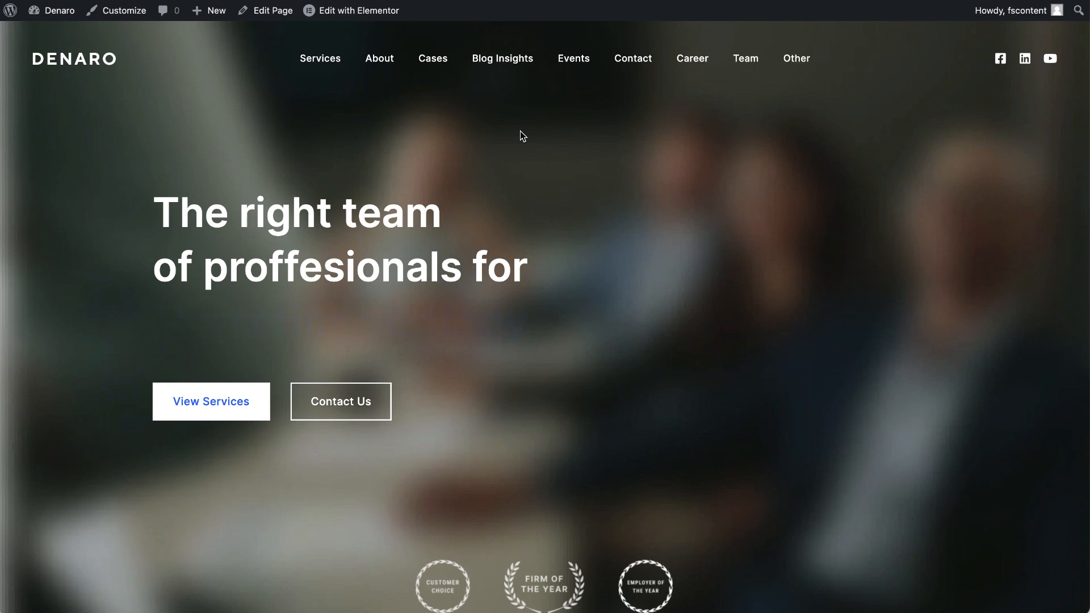
Step: Open the home page for editing with Elementor in a new browser tab
mouse_move(350, 14)
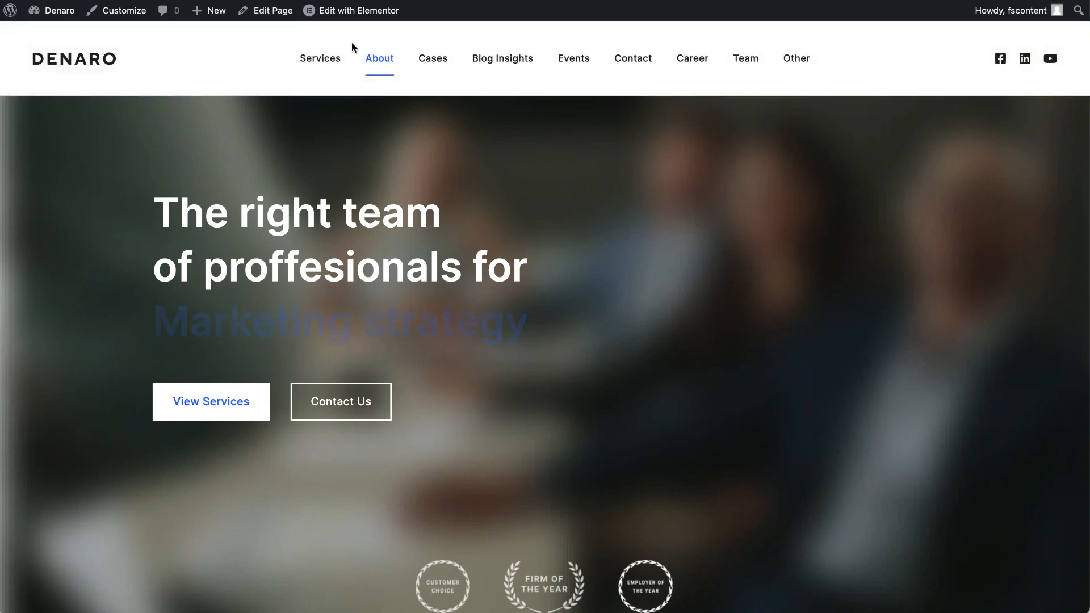
right_click(373, 18)
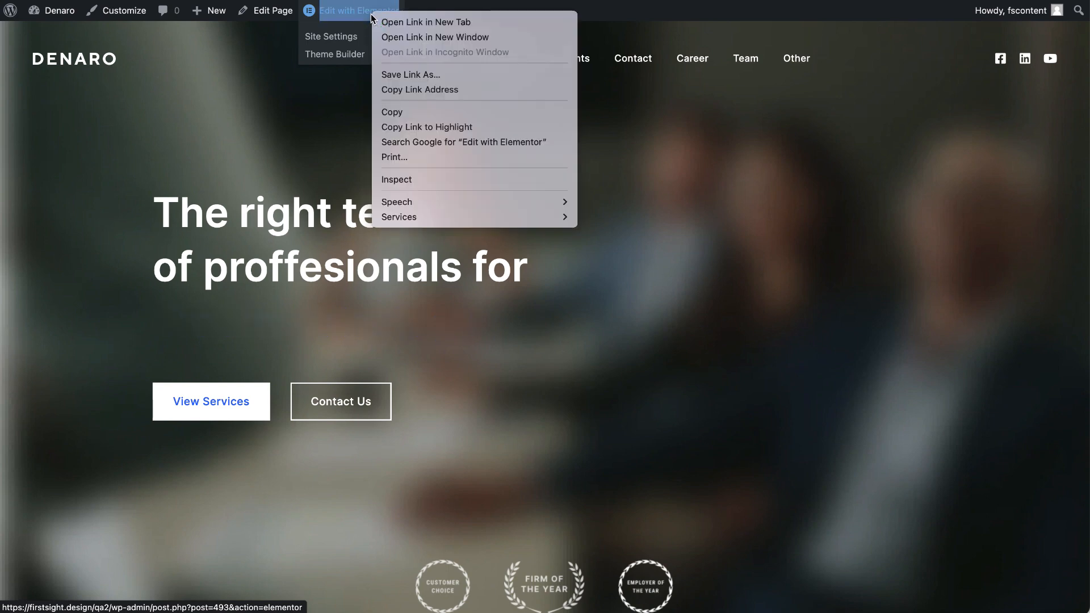
left_click(409, 21)
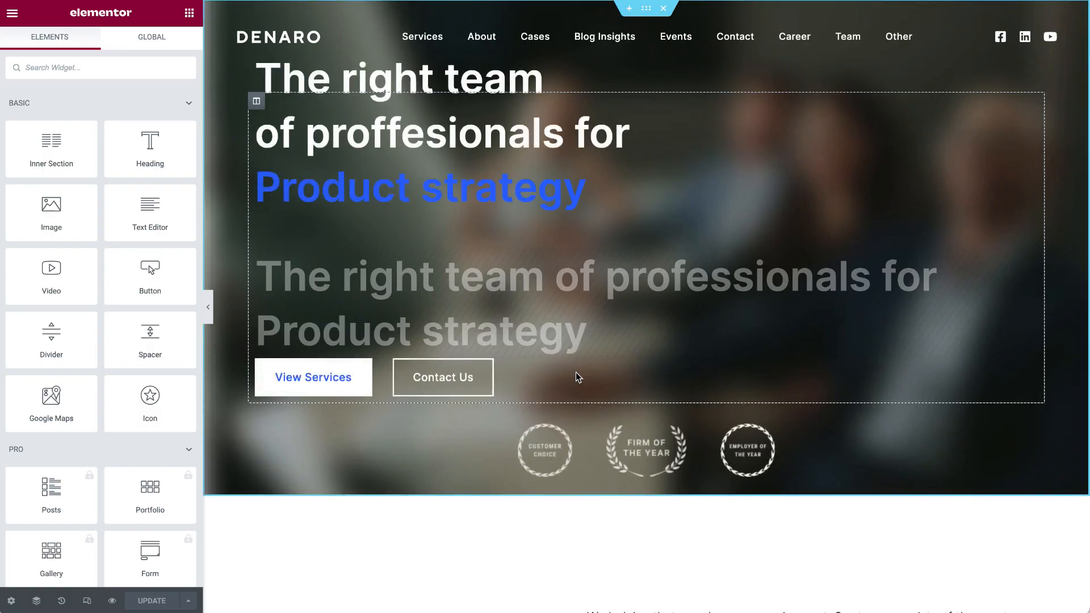
Step: Look over the page layout and open the hero section's background style settings
scroll(576, 373, "down", 7)
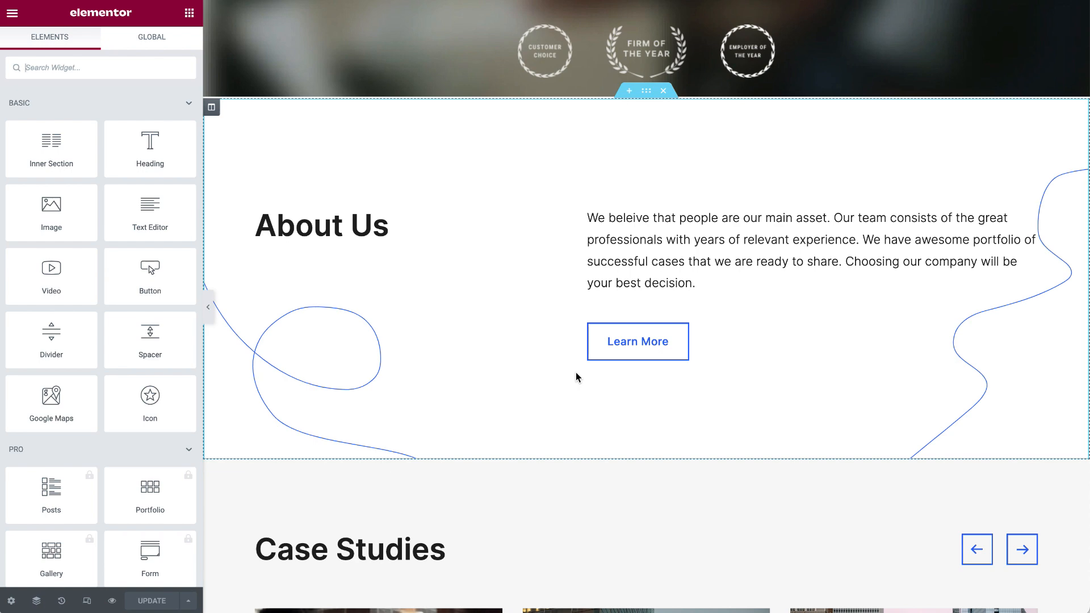
scroll(576, 378, "up", 7)
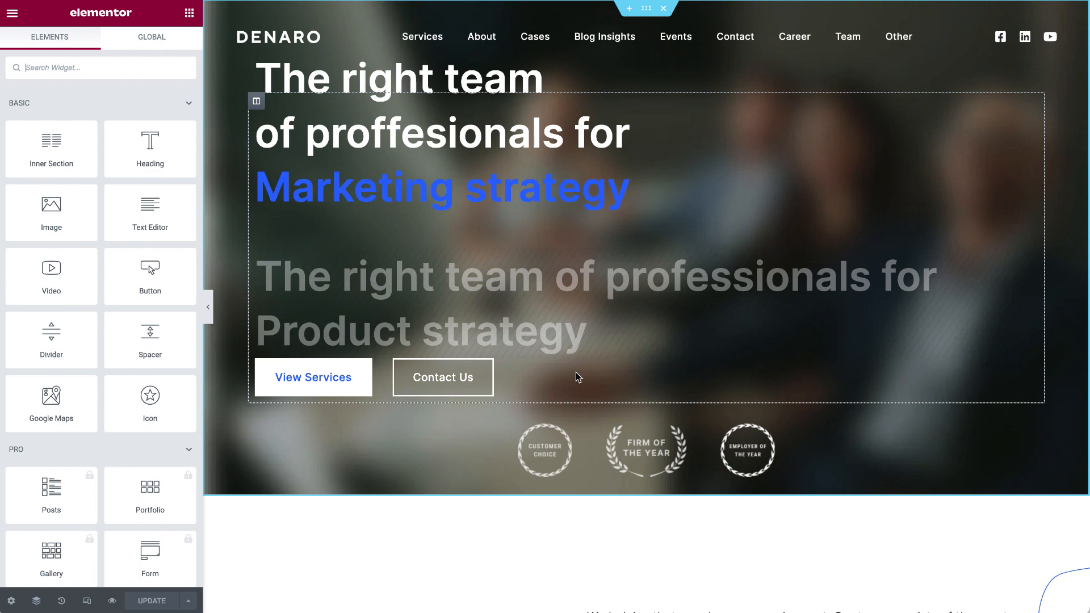
left_click(1073, 88)
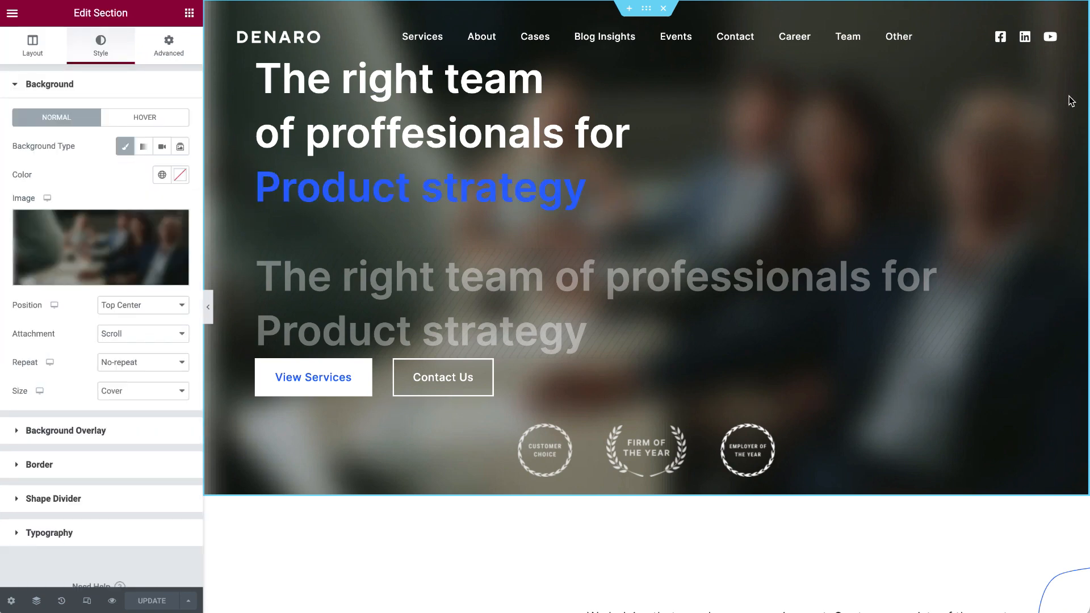
right_click(1063, 104)
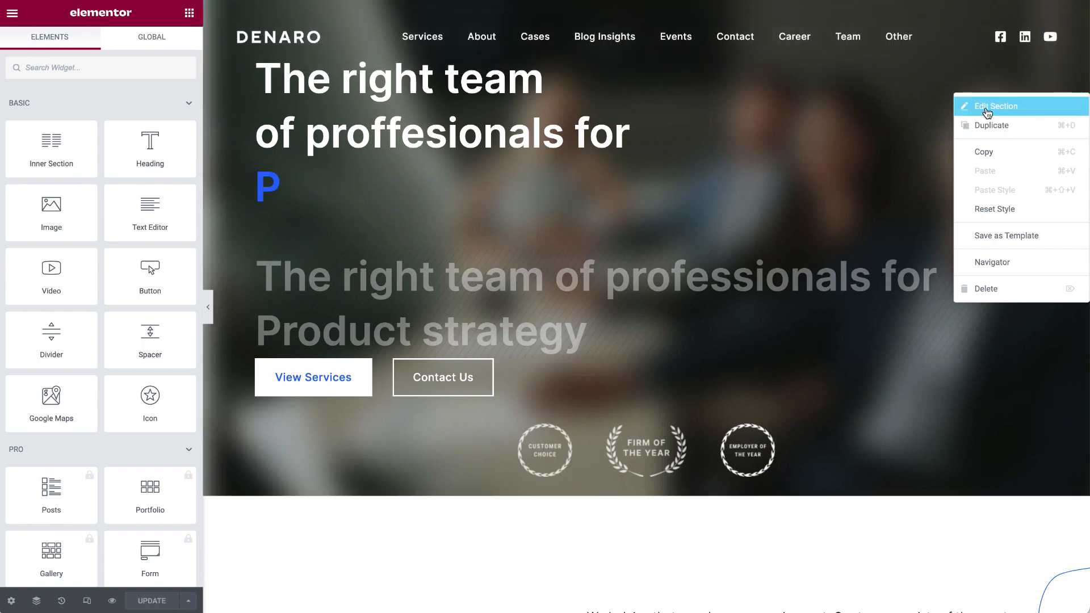
left_click(988, 113)
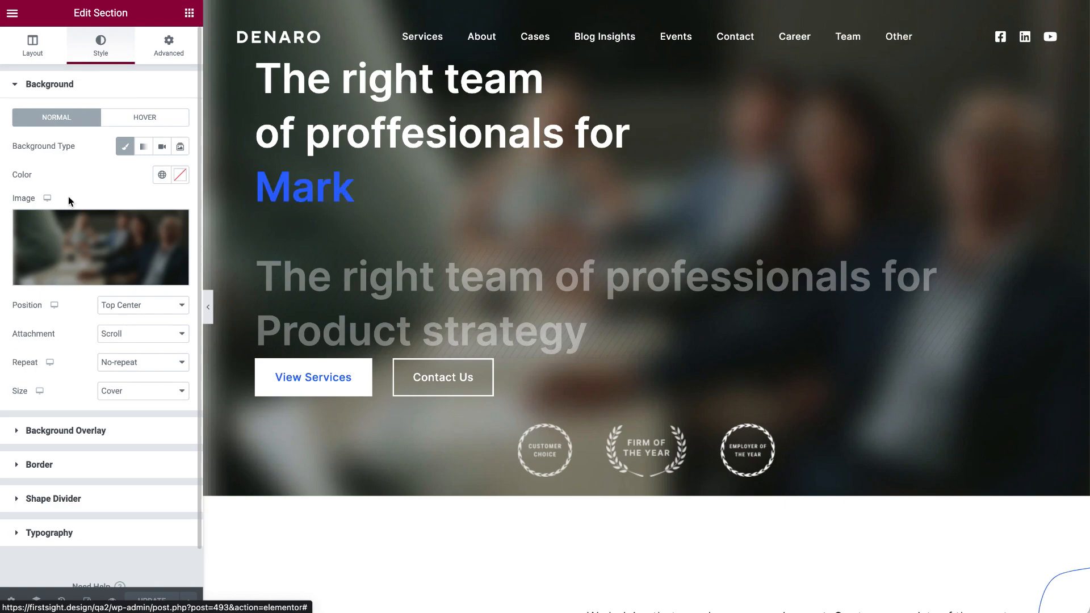
left_click(71, 241)
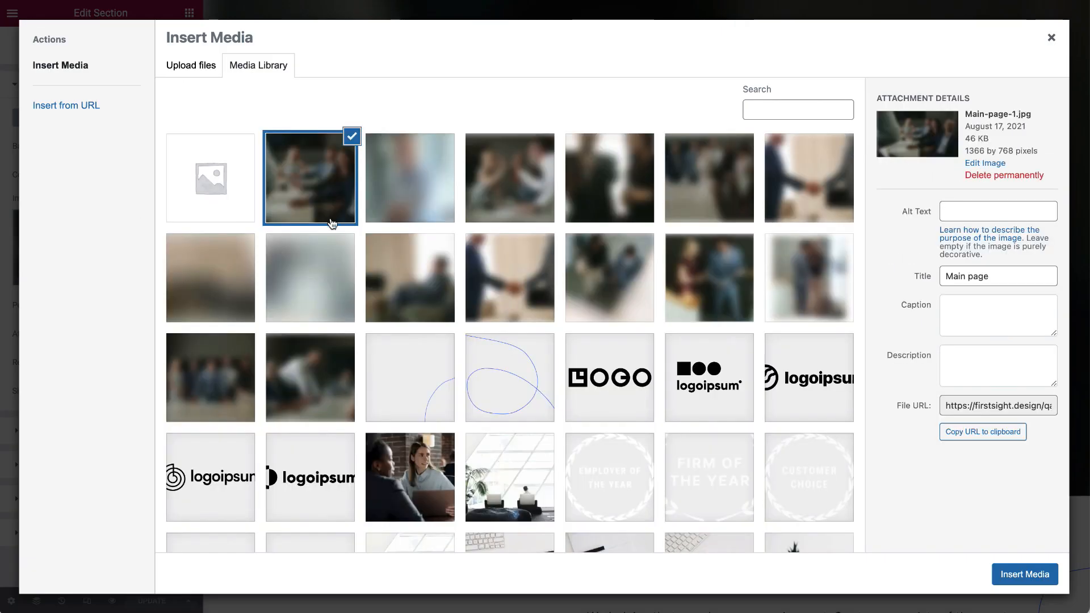
left_click(191, 66)
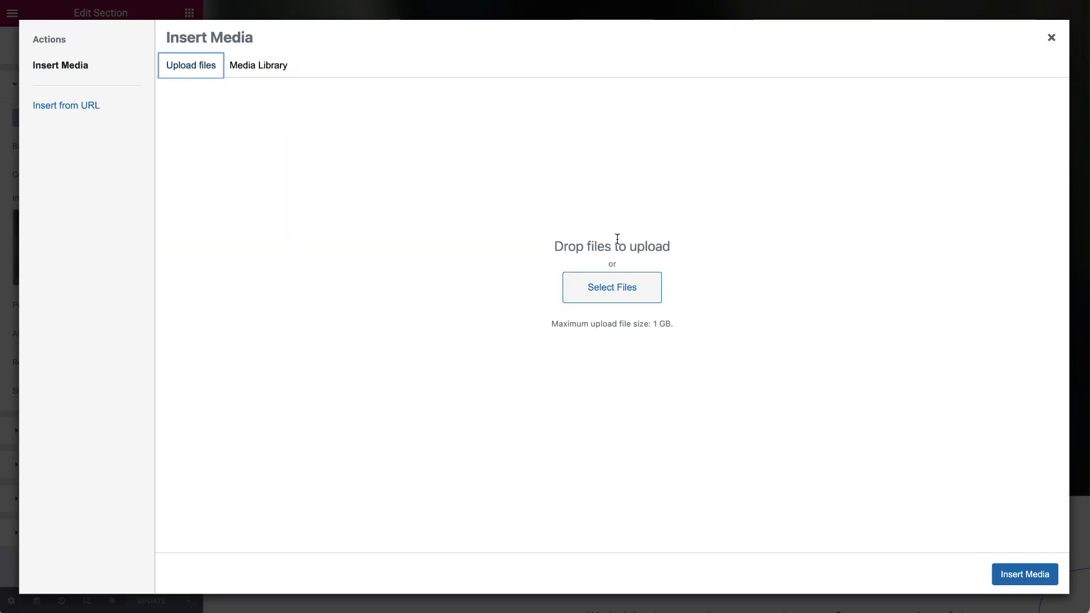
left_click(638, 299)
left_click(452, 379)
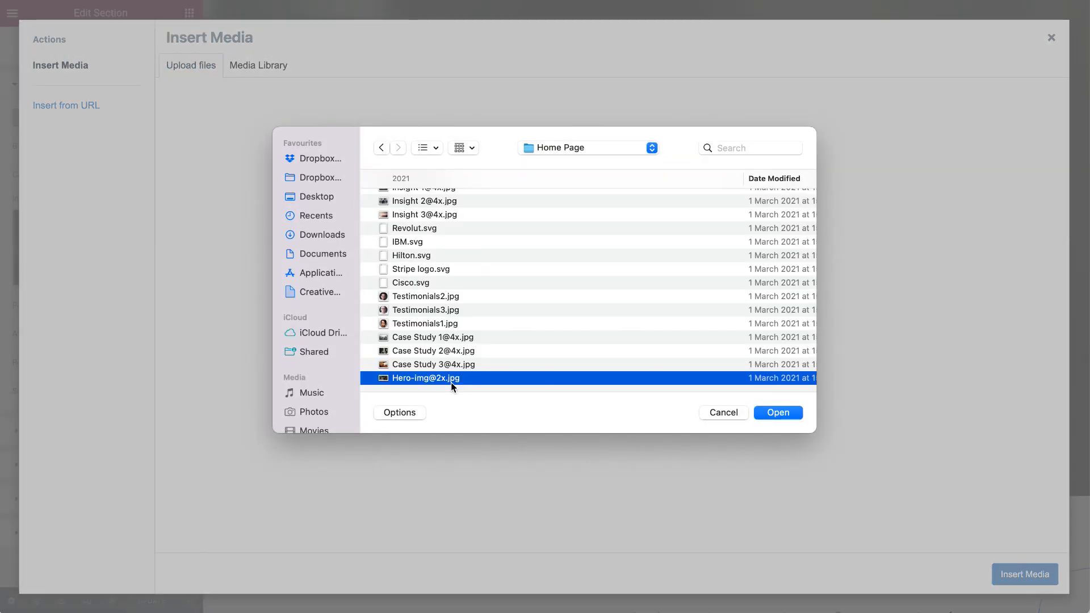
left_click(784, 412)
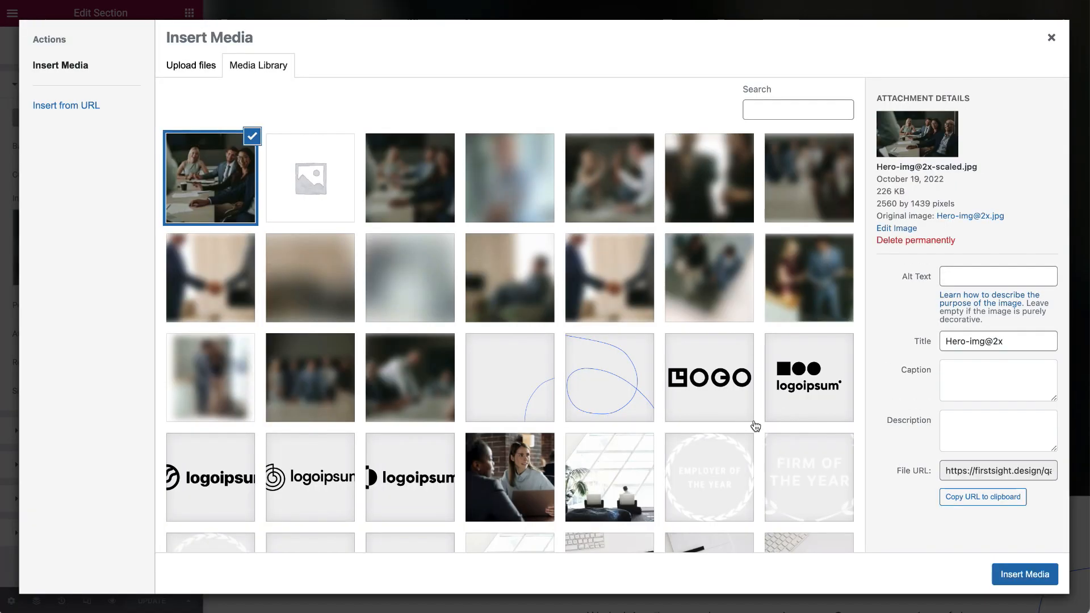
left_click(1029, 579)
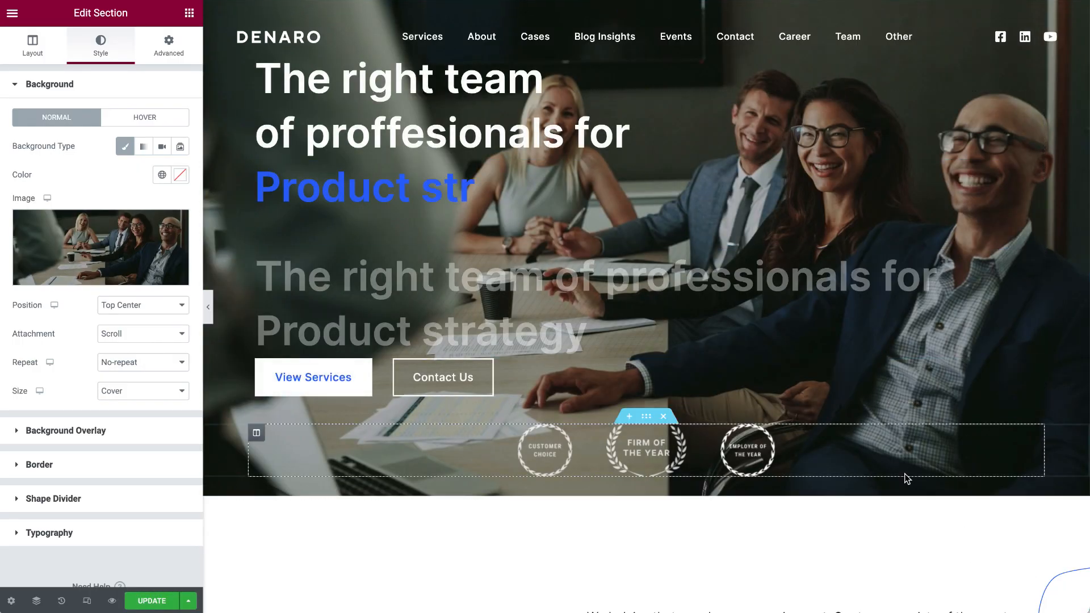
left_click(152, 601)
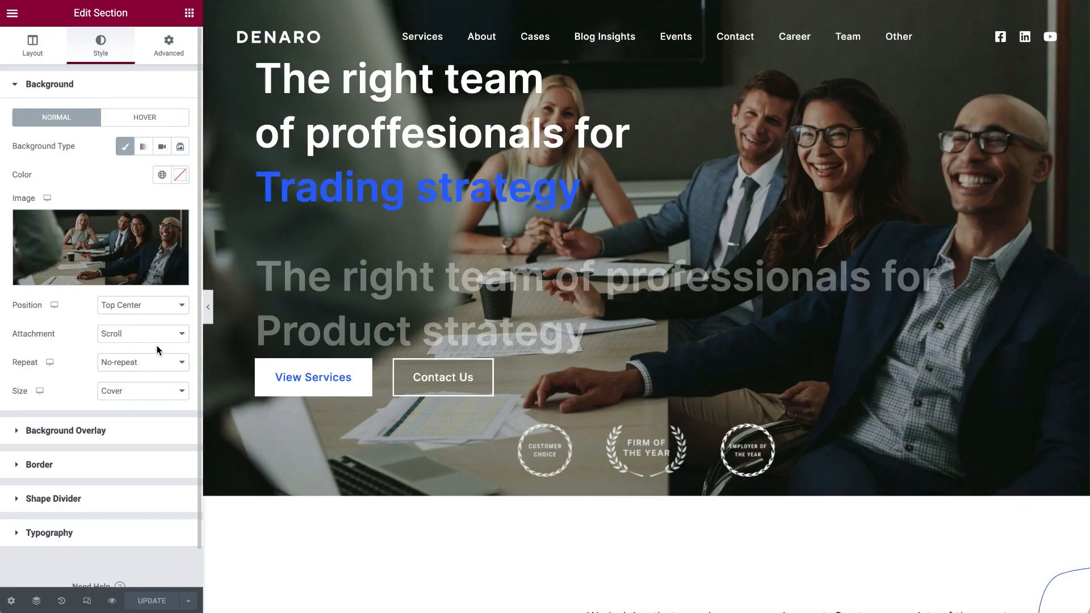
Step: Correct the spelling of "proffesionals" to "professionals" in the hero heading and update the page
mouse_move(179, 248)
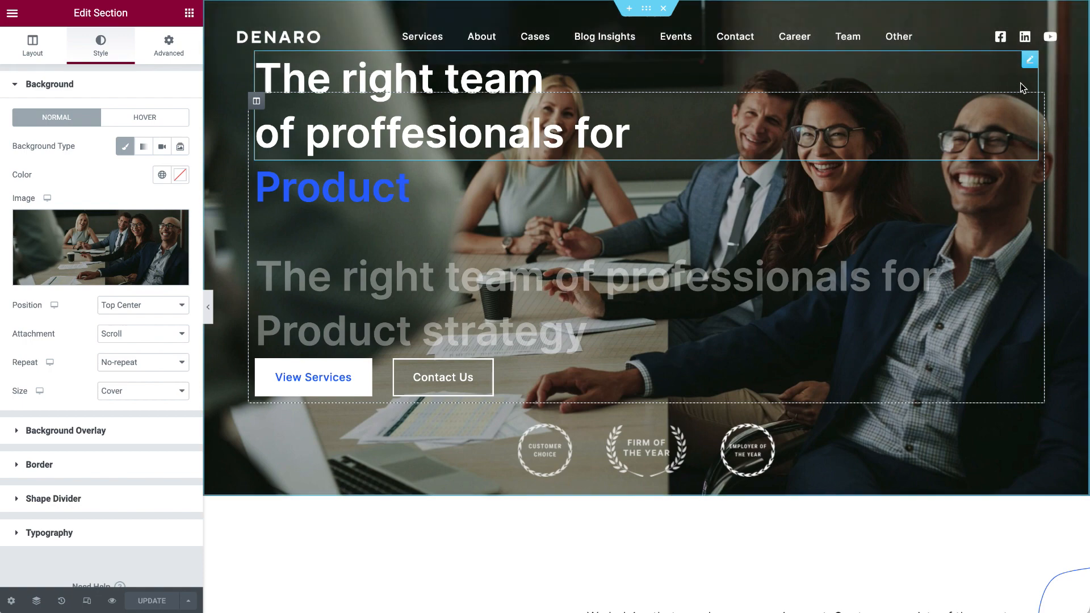
right_click(548, 136)
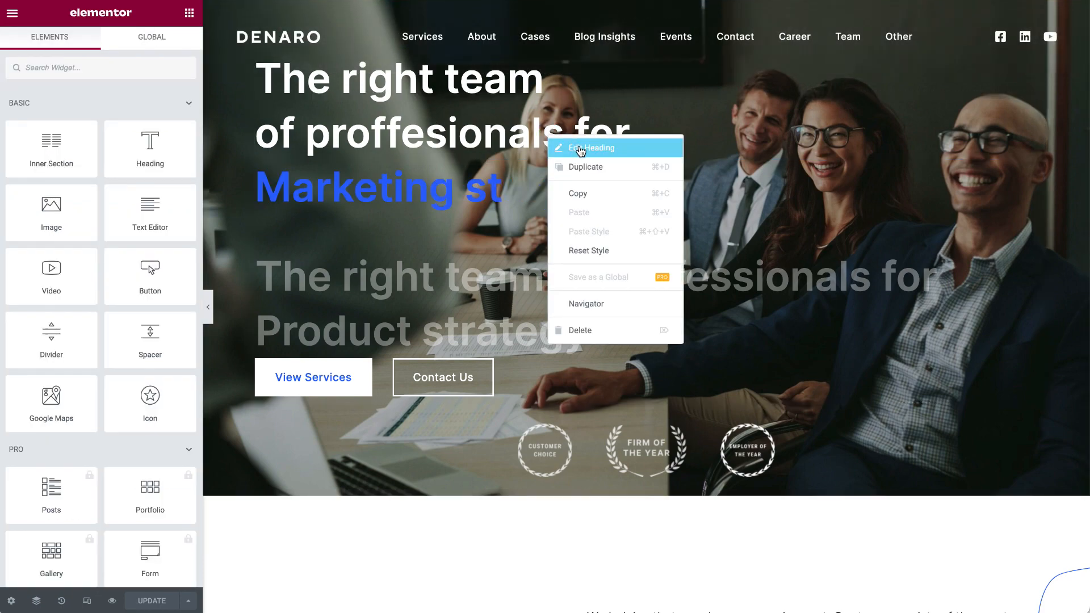
left_click(616, 149)
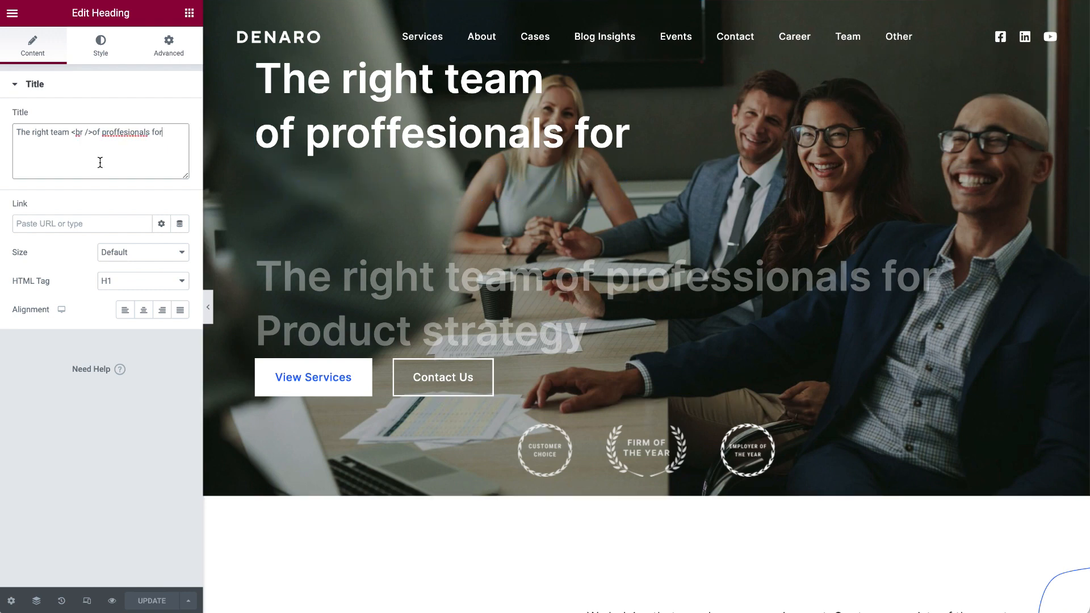
key("ctrl+a")
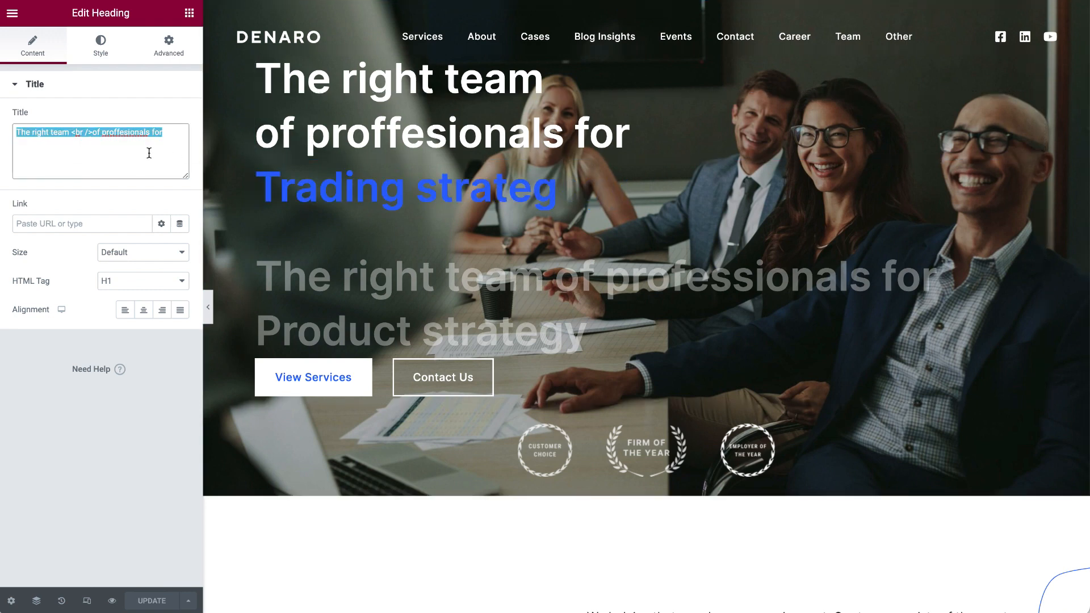
right_click(128, 133)
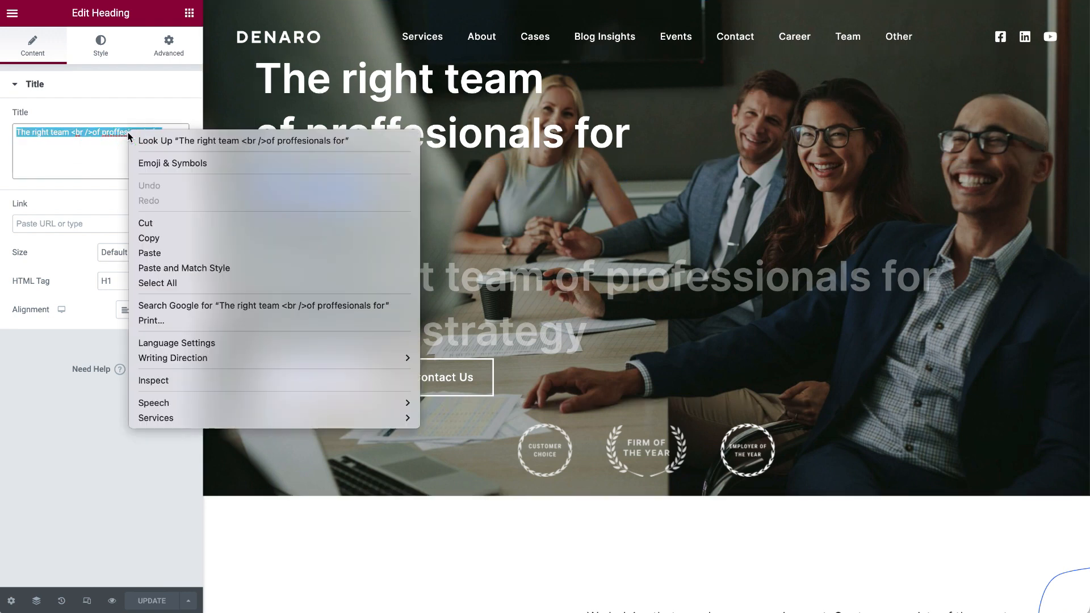
left_click(116, 136)
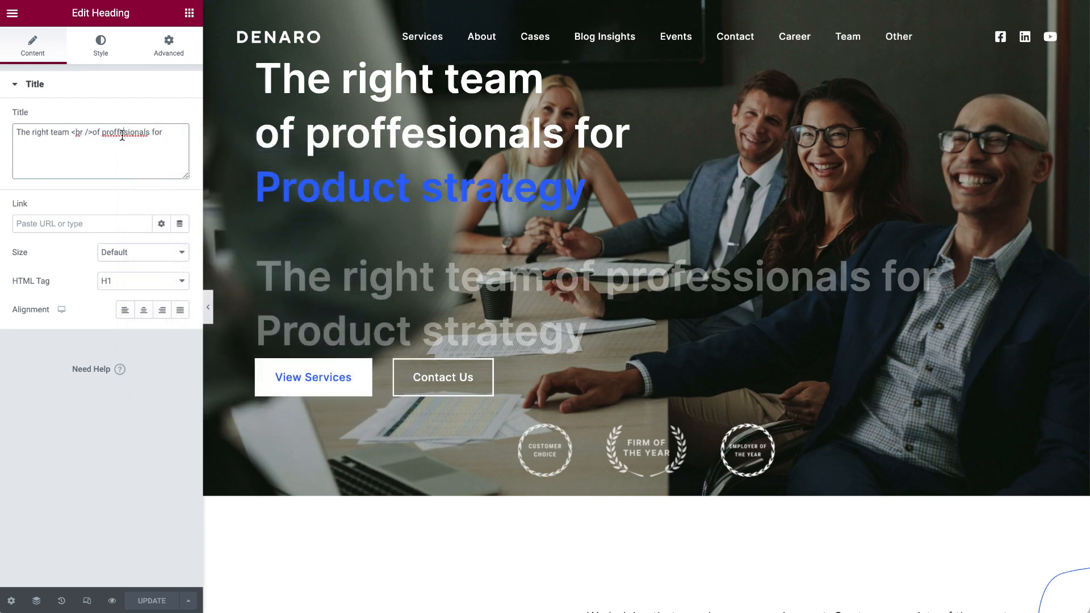
right_click(123, 136)
left_click(149, 143)
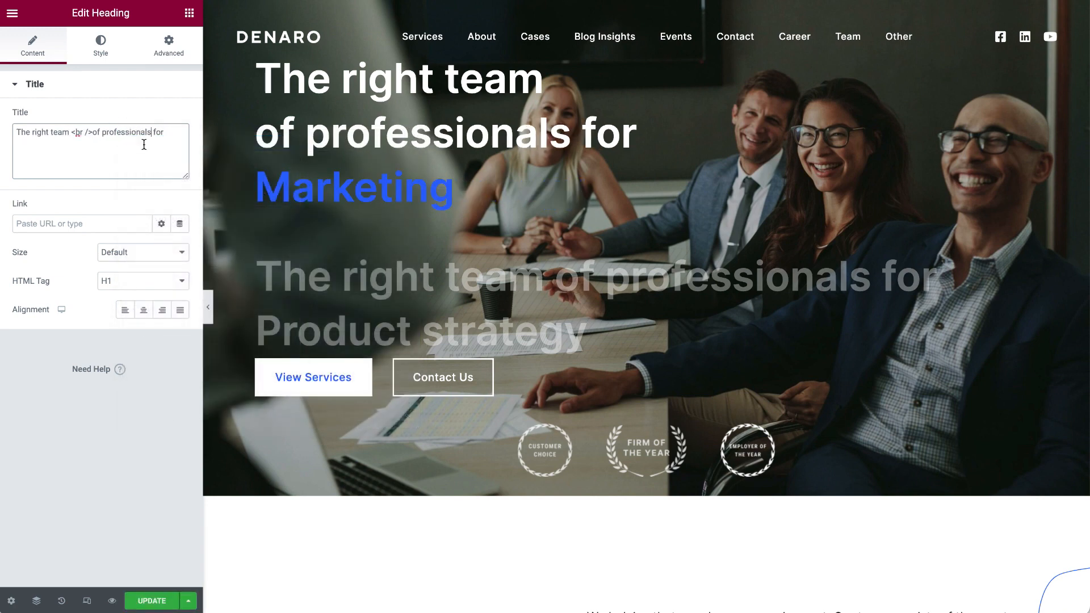
left_click(159, 601)
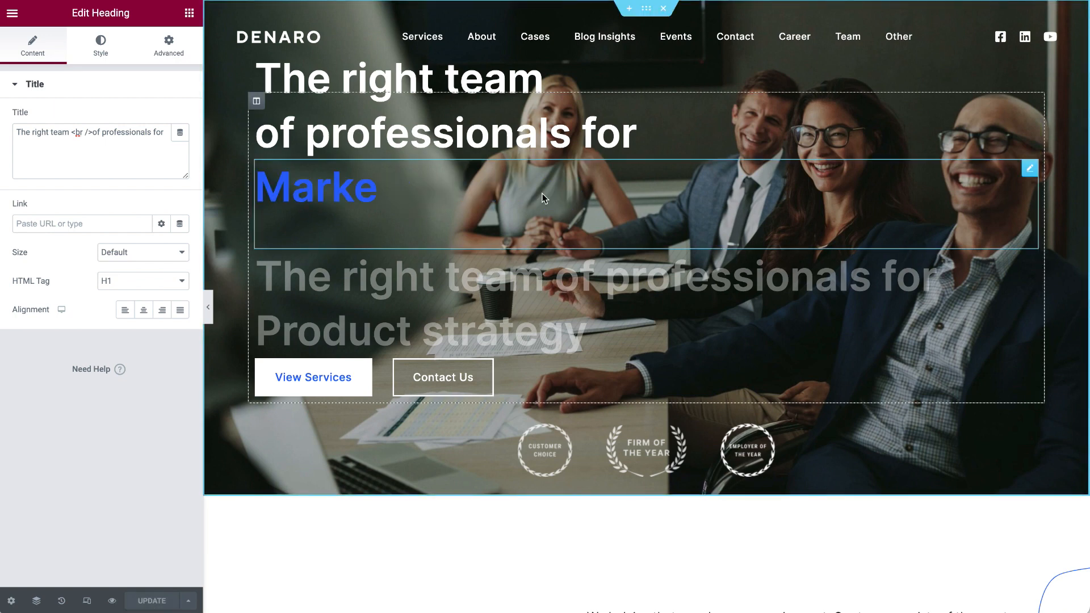
Step: Open the hero's Typed Text element for editing and inspect its Product strategy item
left_click(1030, 169)
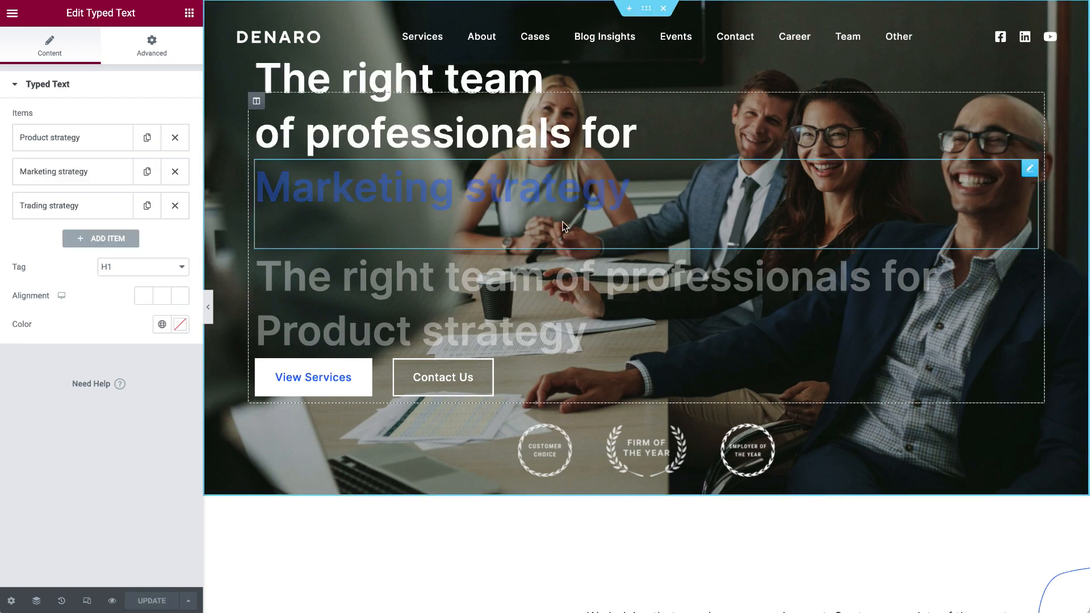
left_click(92, 138)
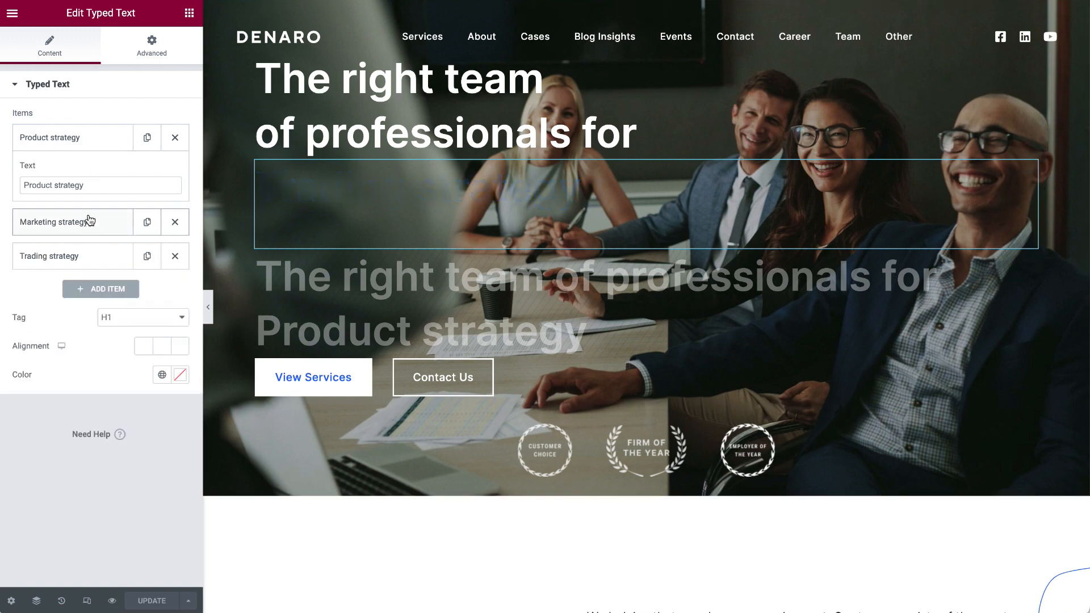
left_click(95, 142)
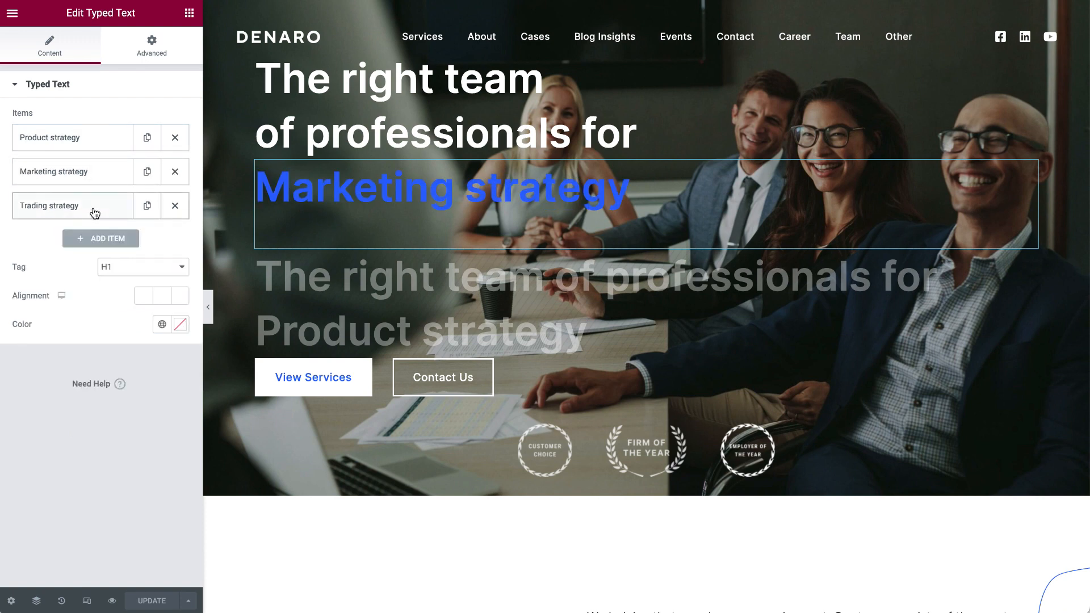
Step: Try adding a blank fourth item to the typed text, delete it, and view the element's advanced layout settings
left_click(90, 241)
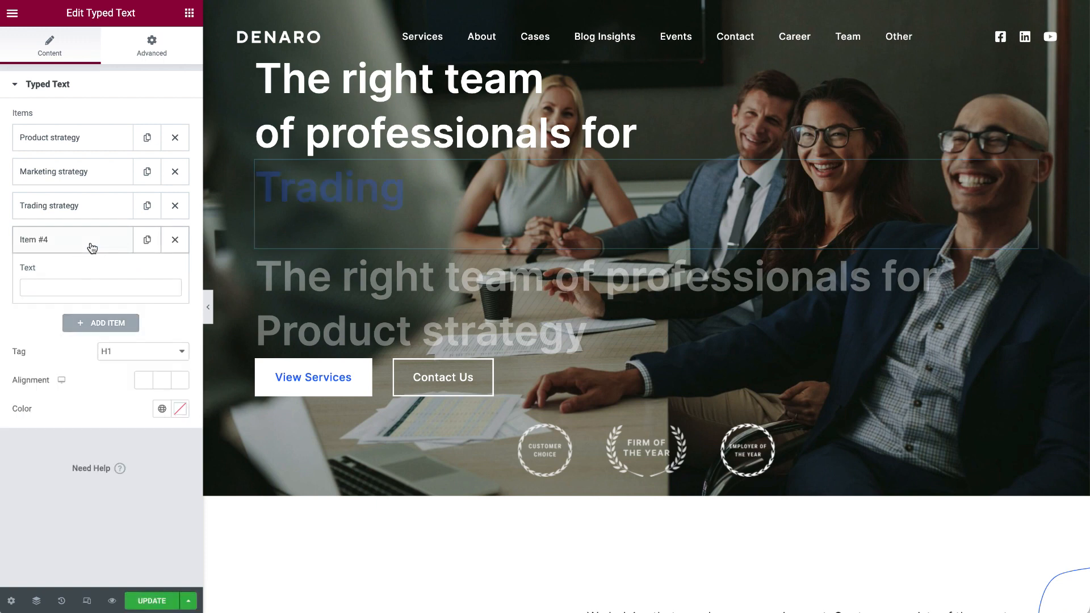
left_click(68, 288)
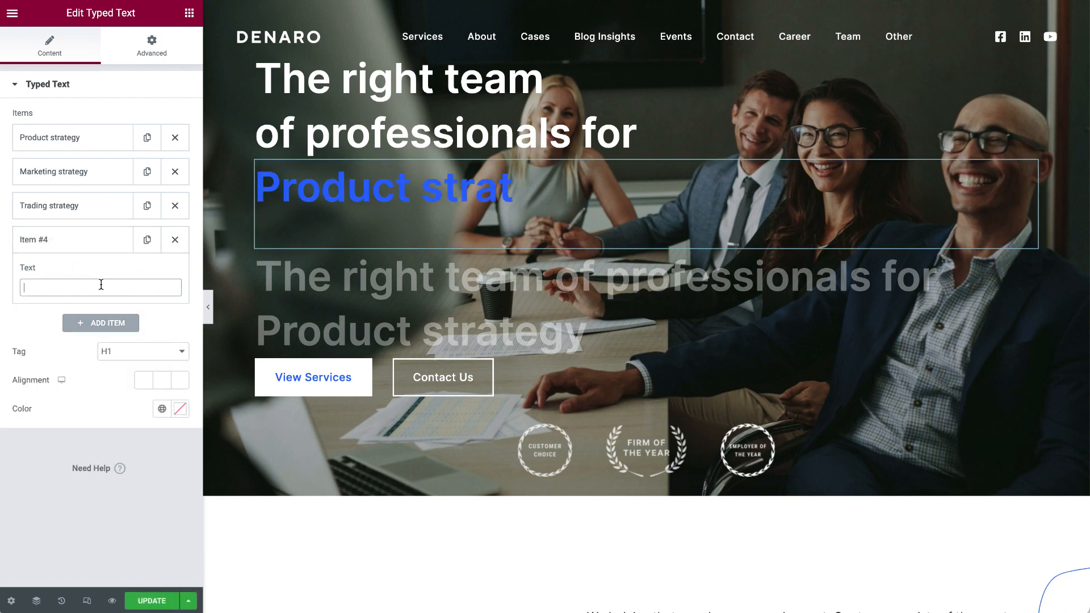
left_click(177, 247)
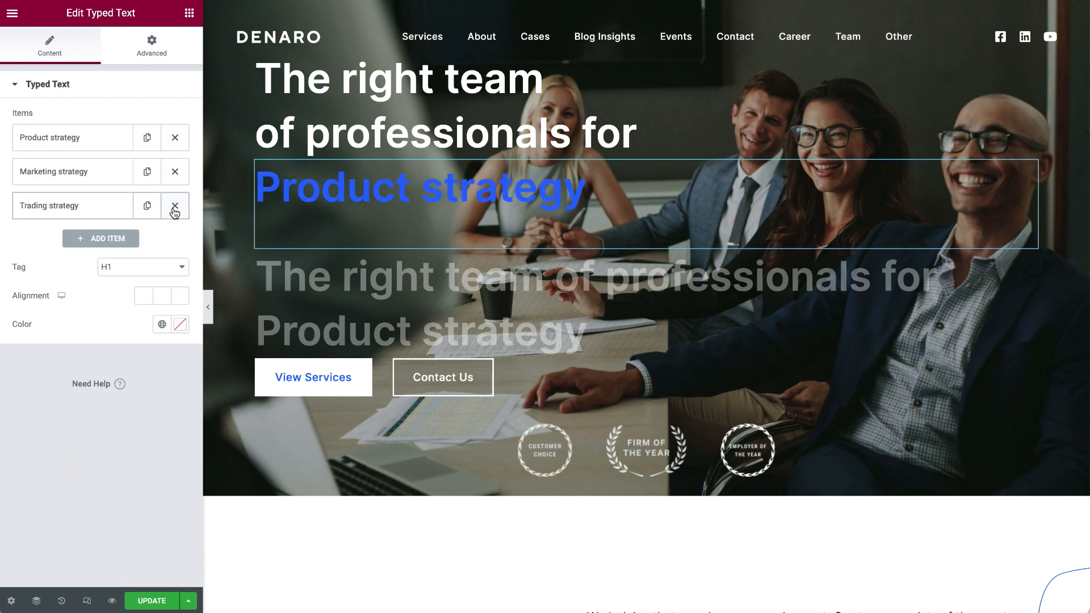
left_click(153, 47)
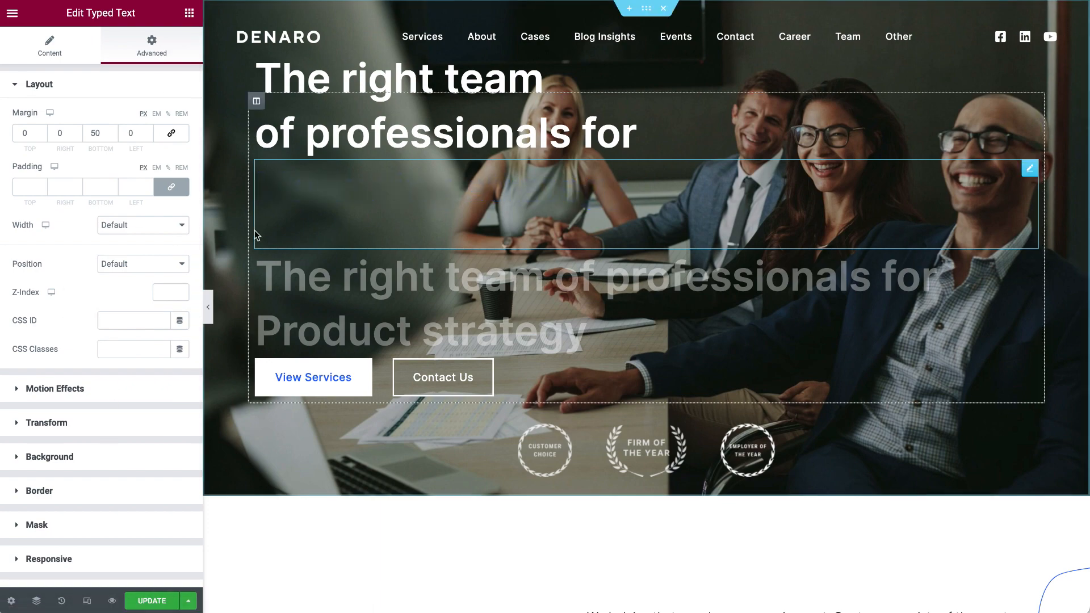
Step: Open the View Services button for editing and examine its text, link address and link options
scroll(341, 238, "down", 2)
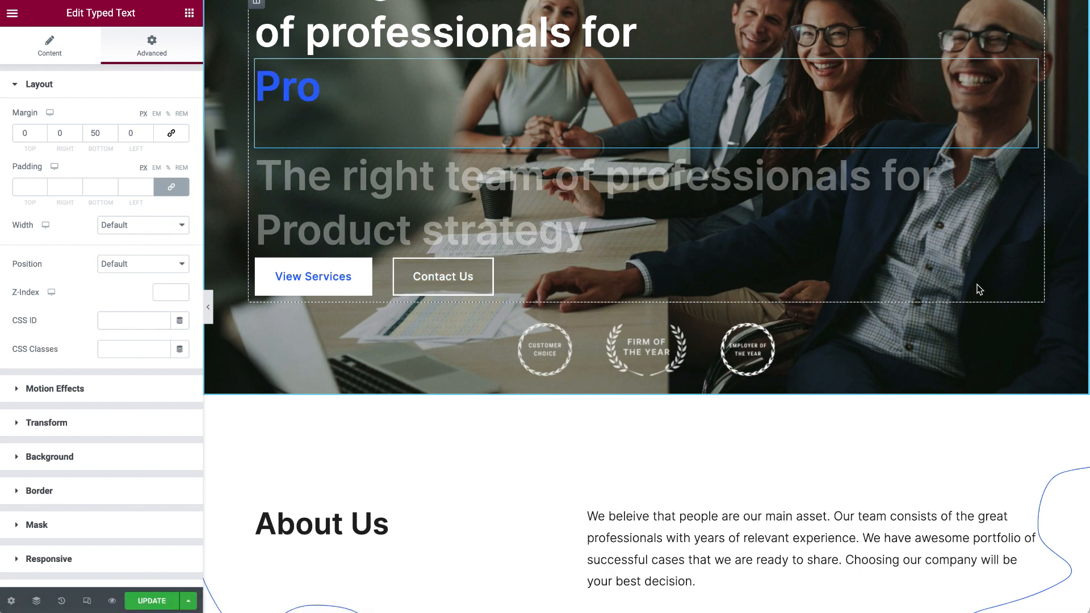
left_click(486, 269)
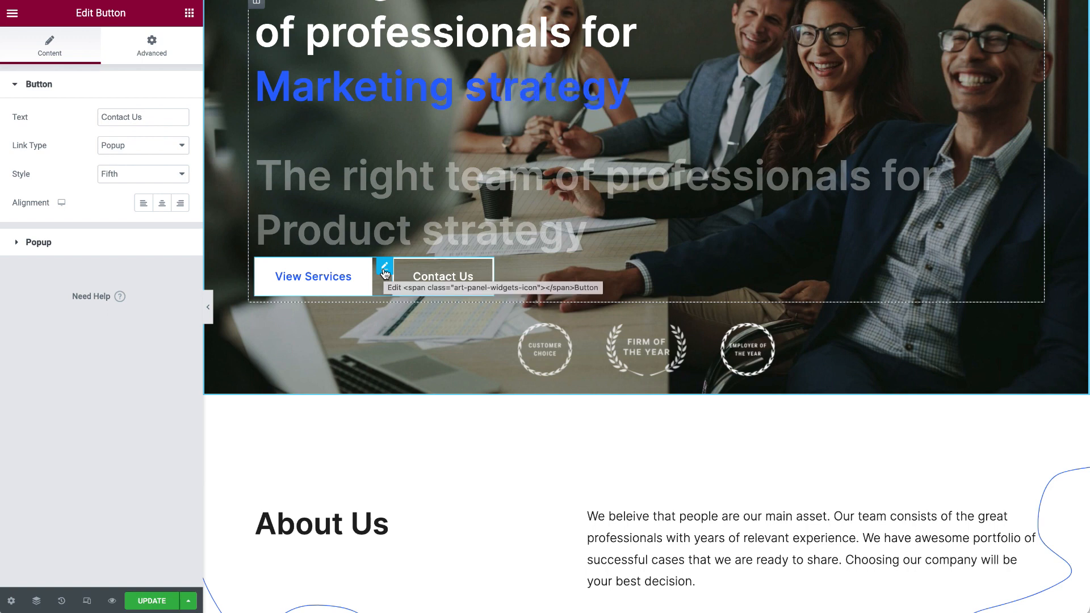
left_click(384, 268)
left_click_drag(160, 121, 103, 113)
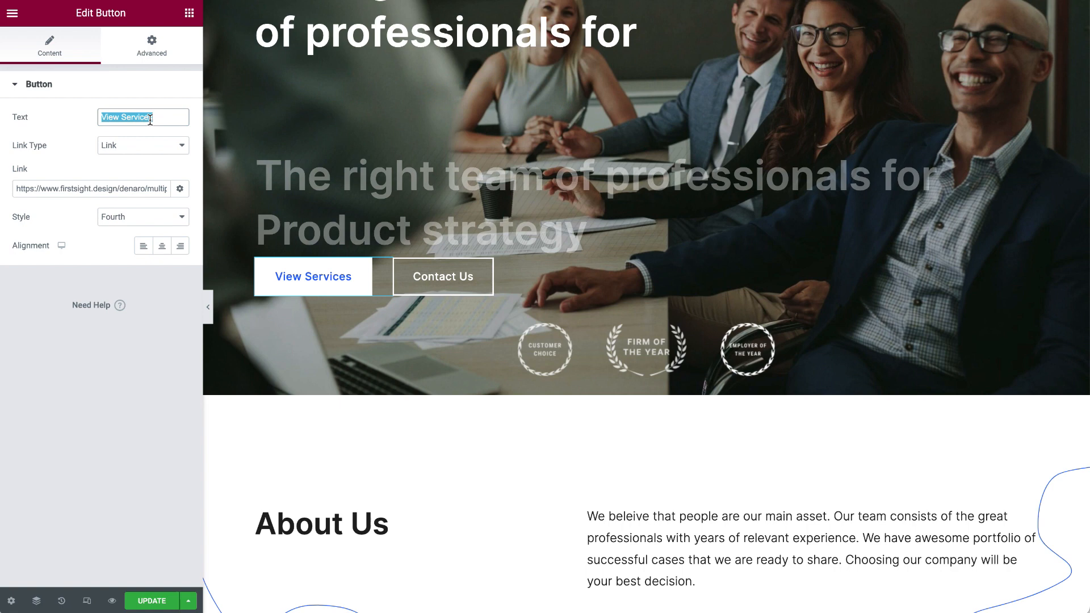
left_click(171, 118)
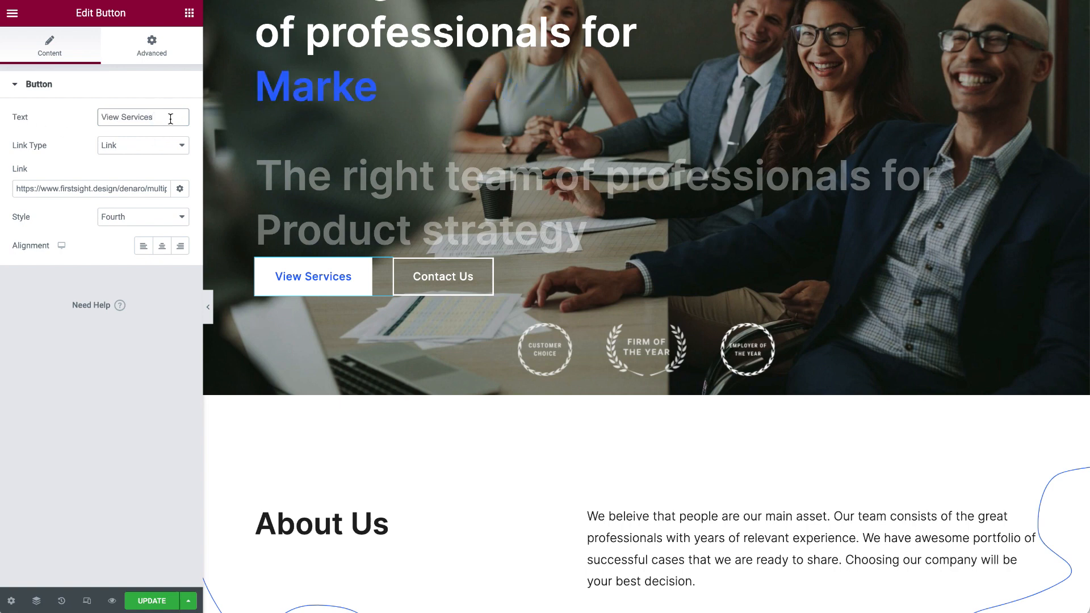
left_click_drag(19, 187, 196, 194)
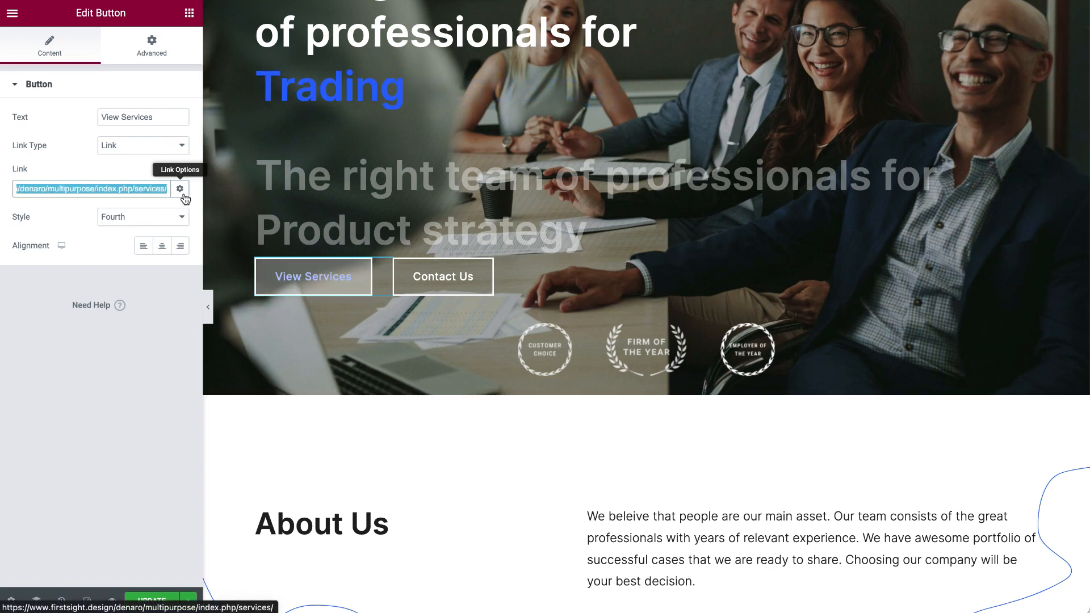
left_click(180, 190)
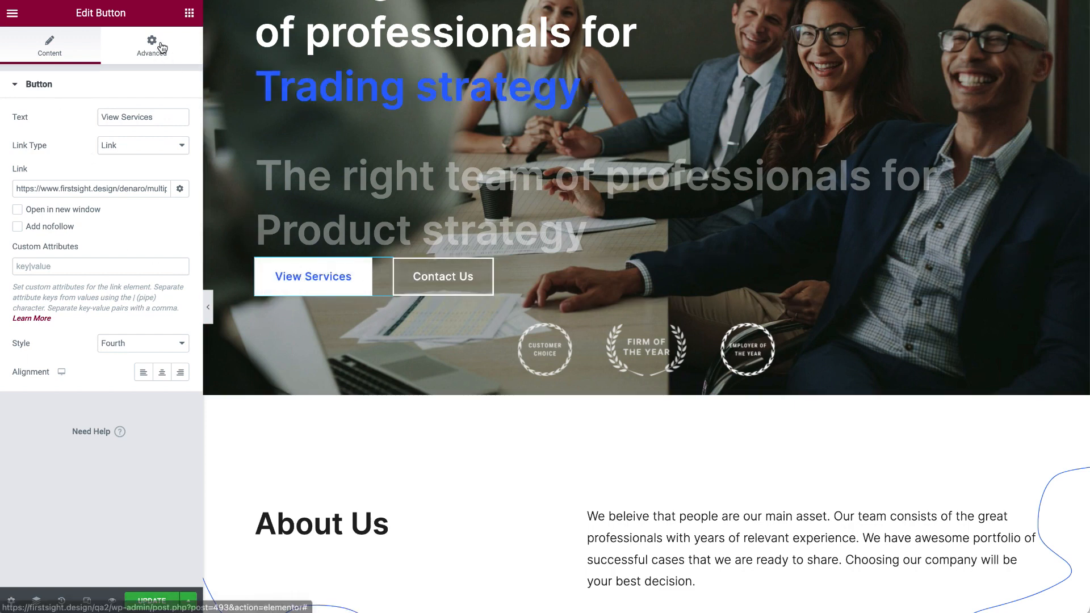
Step: Try the Popup link type on the View Services button and restore it to Link
left_click(150, 147)
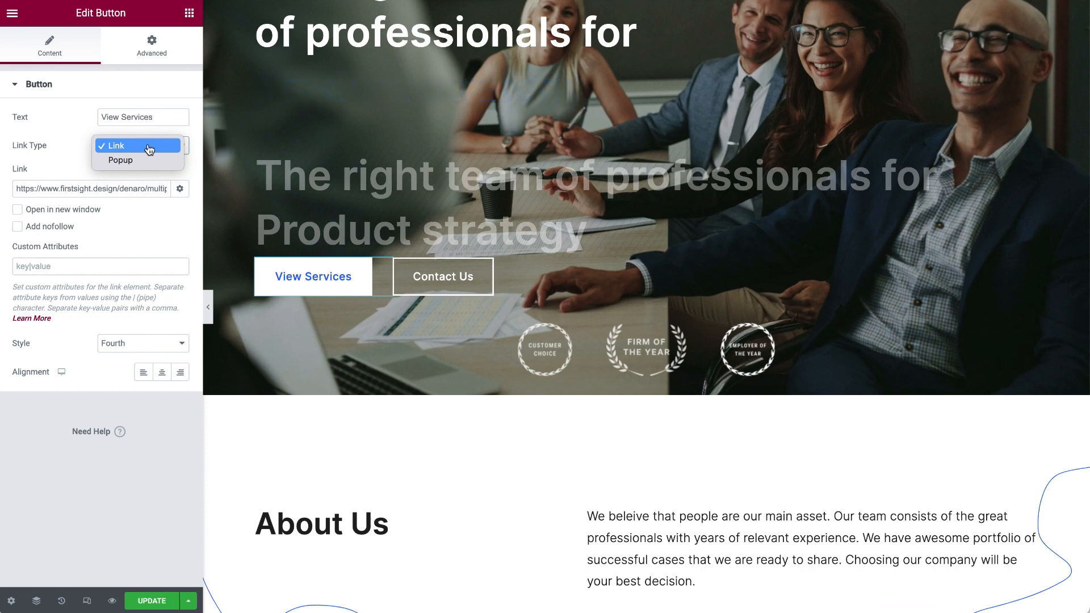
left_click(150, 160)
left_click(147, 146)
left_click(149, 132)
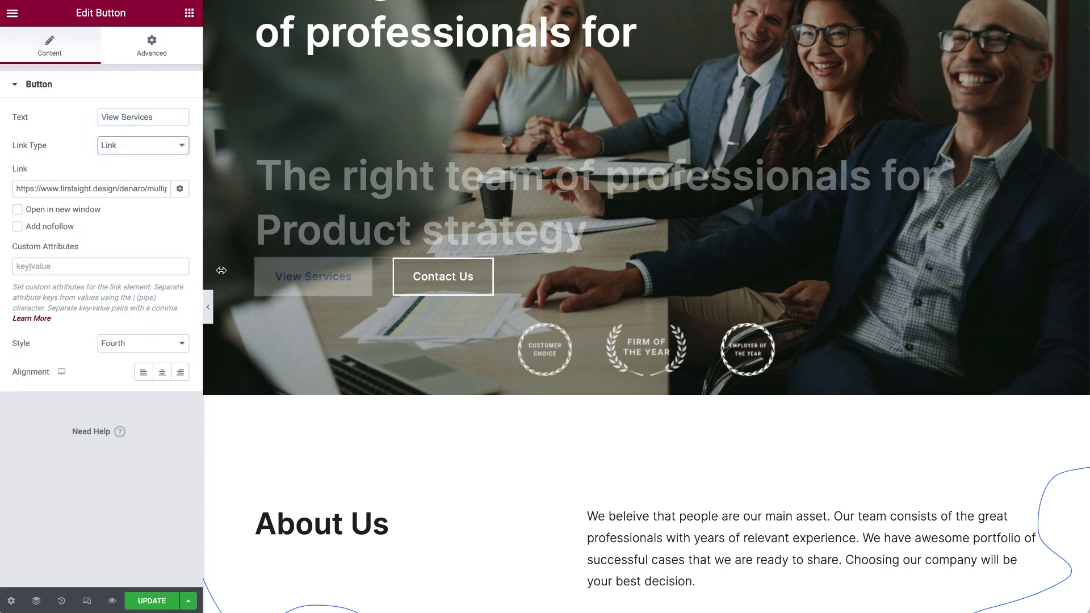
Step: Examine the Contact Us button's general and popup settings, and check its popup on the live home page
left_click(424, 268)
left_click(117, 245)
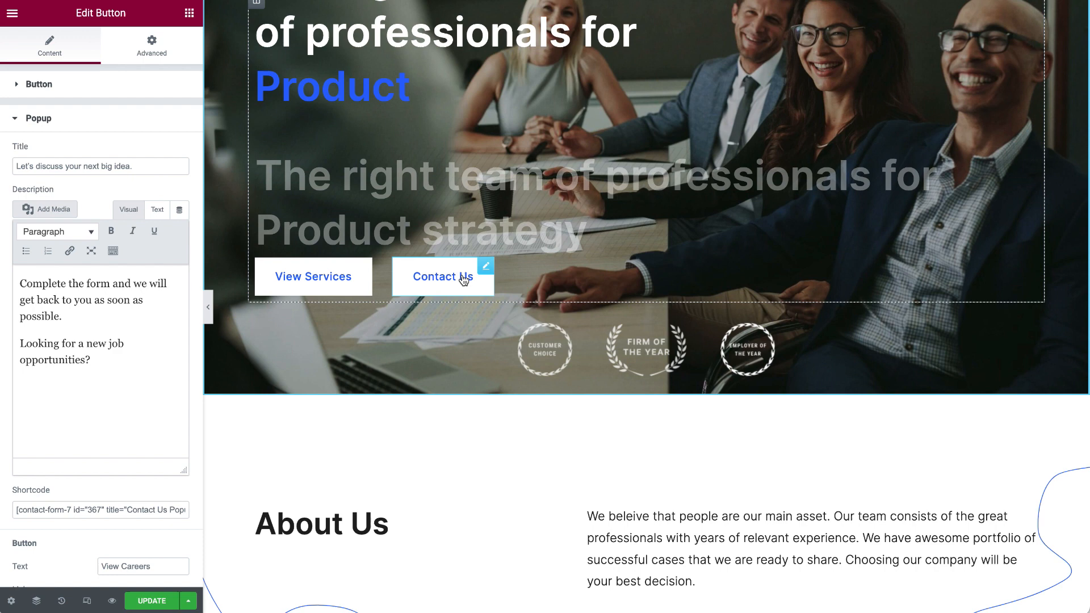
left_click(126, 120)
left_click(118, 86)
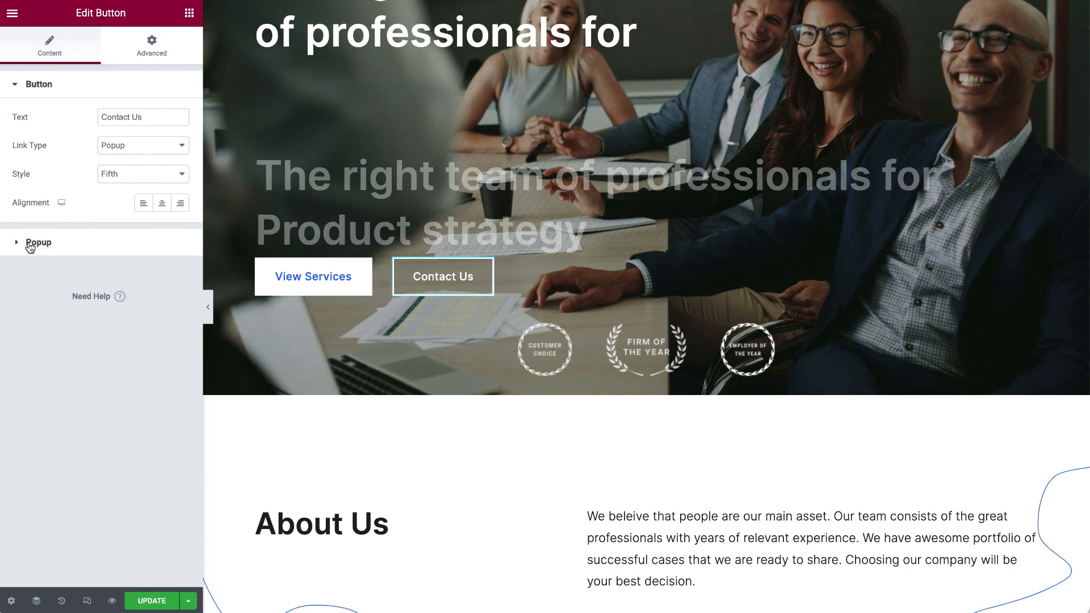
left_click(29, 244)
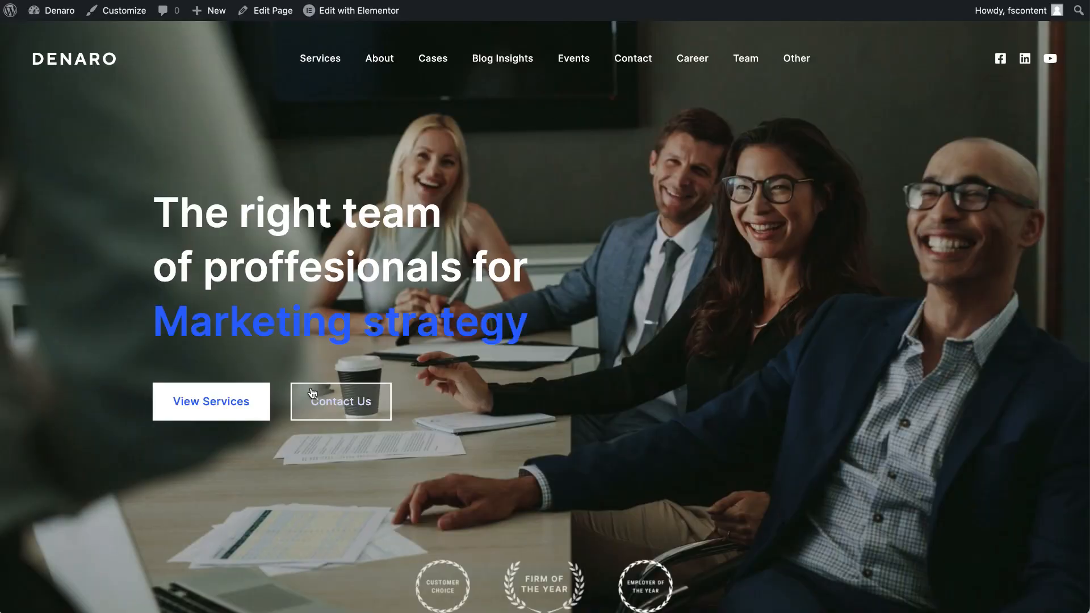
left_click(314, 394)
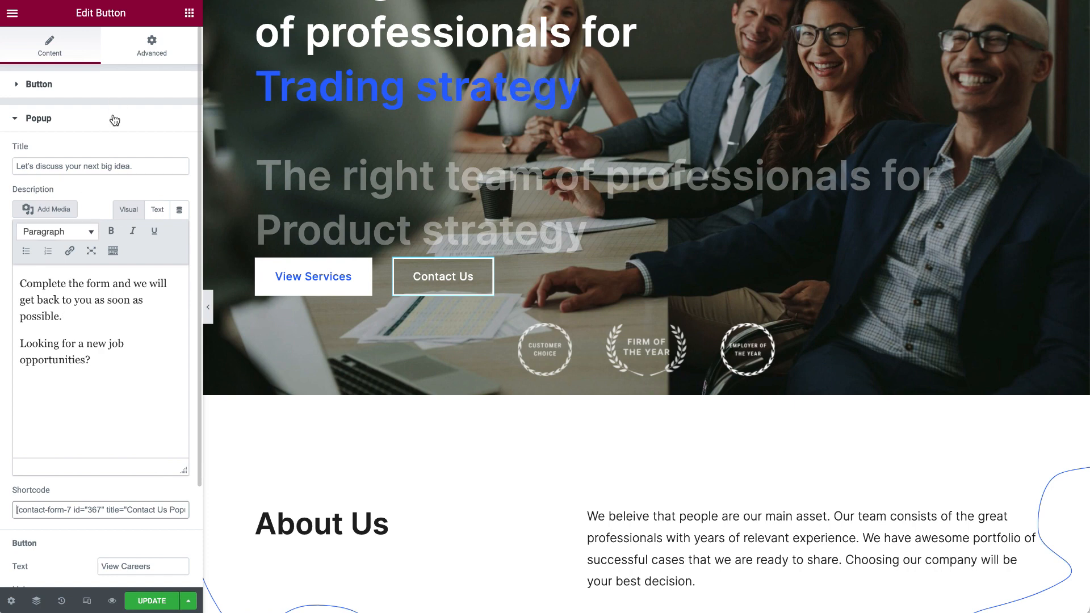
Step: Try the Fourth and Third styles on the Contact Us button and restore its style to Fifth
left_click(116, 118)
left_click(115, 85)
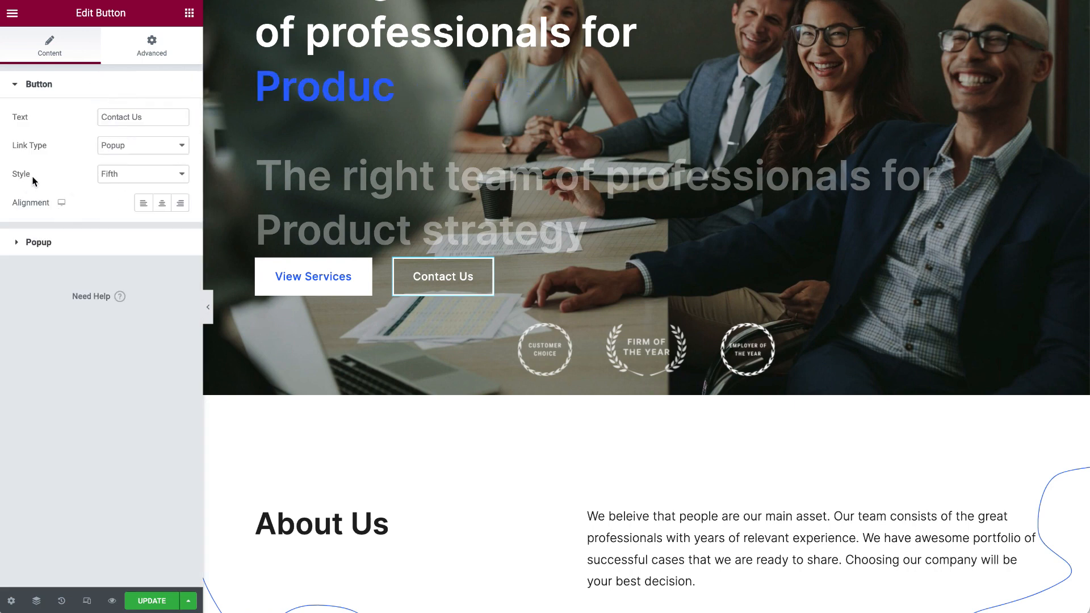
left_click(153, 176)
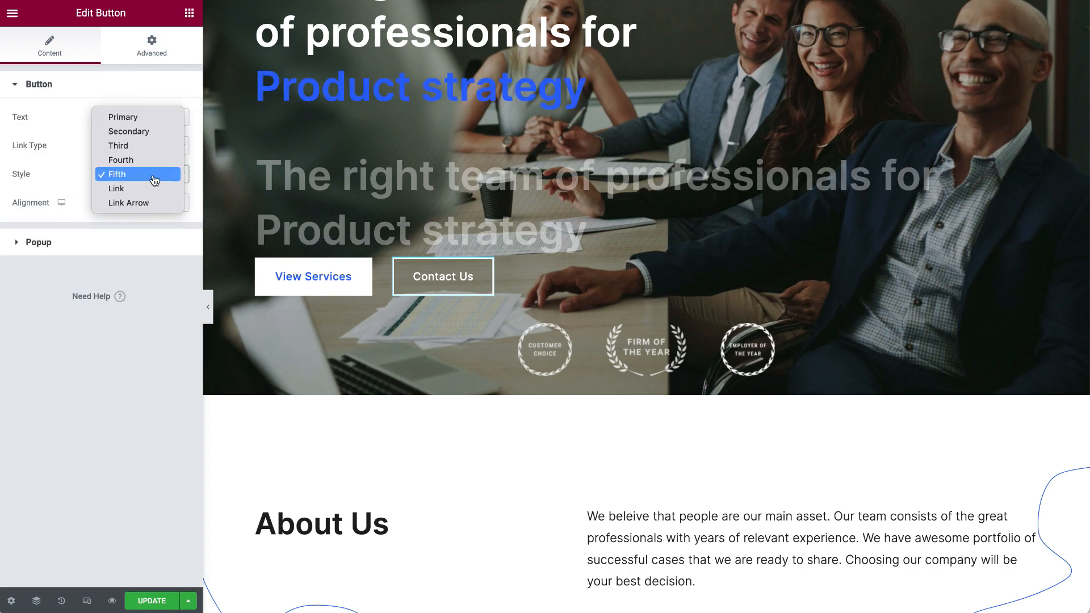
left_click(153, 160)
left_click(154, 178)
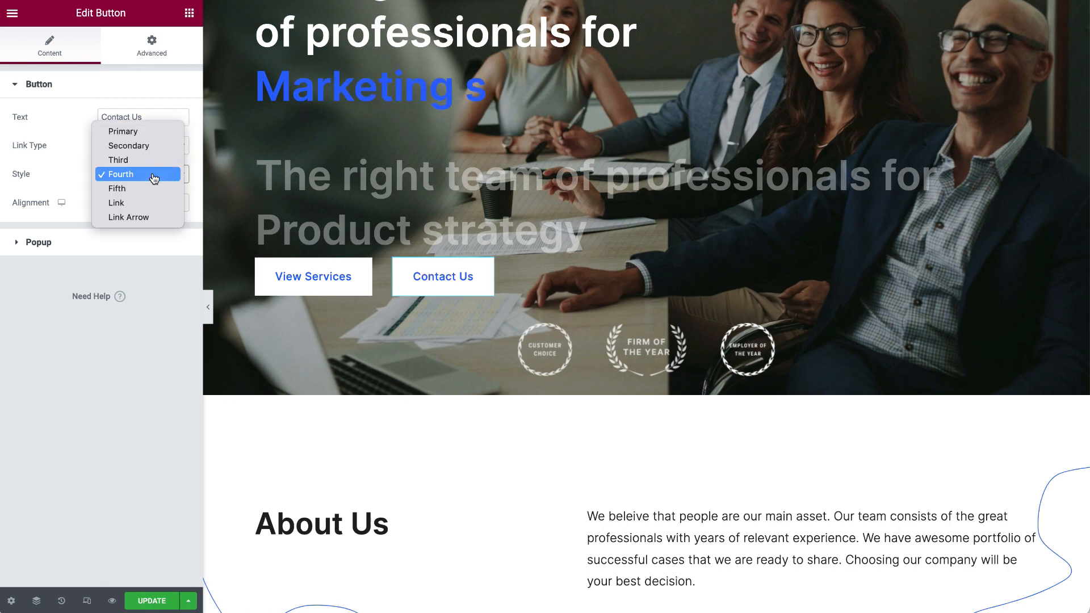
left_click(153, 160)
left_click(154, 177)
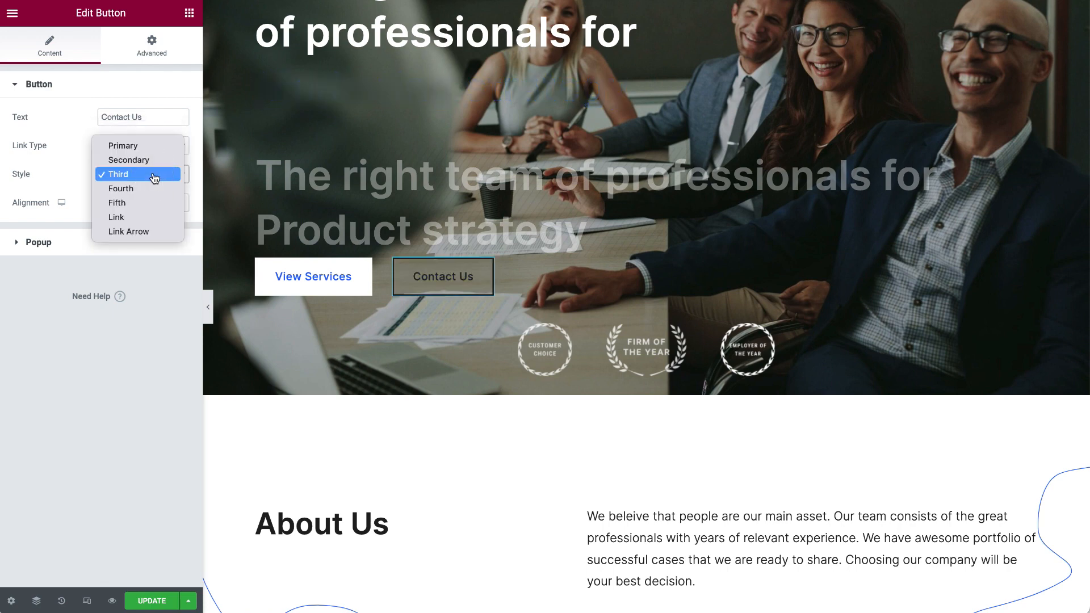
left_click(153, 203)
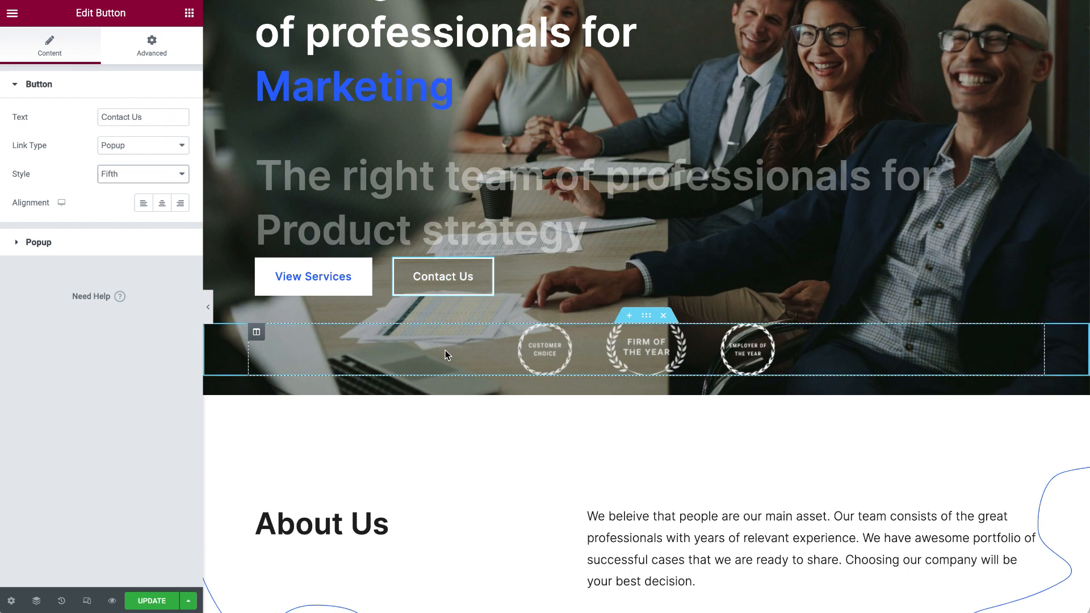
Step: Update the home page to save the hero section changes
scroll(445, 355, "up", 2)
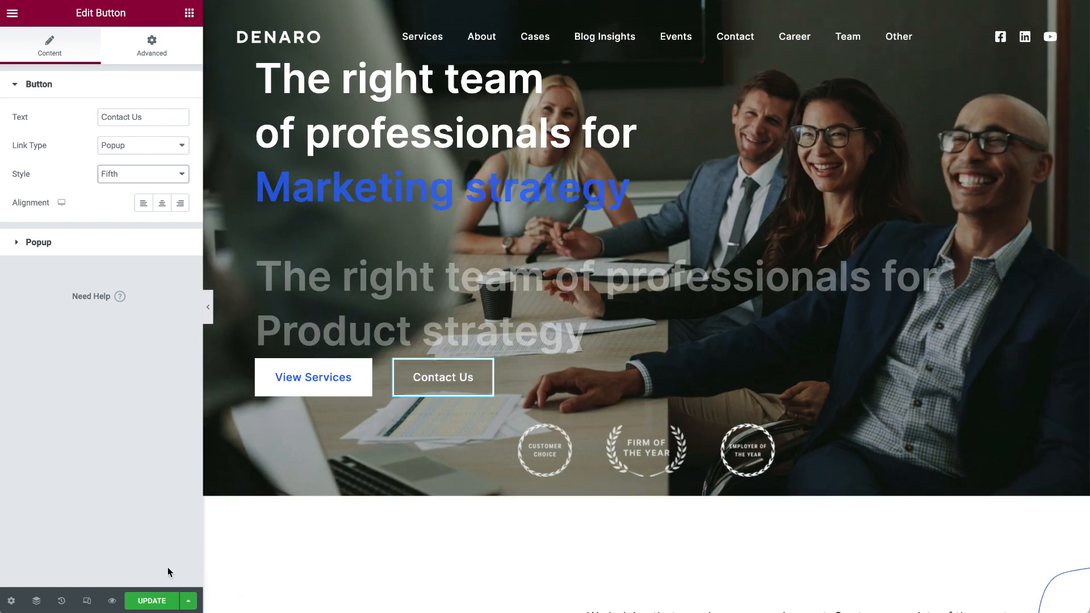
left_click(160, 597)
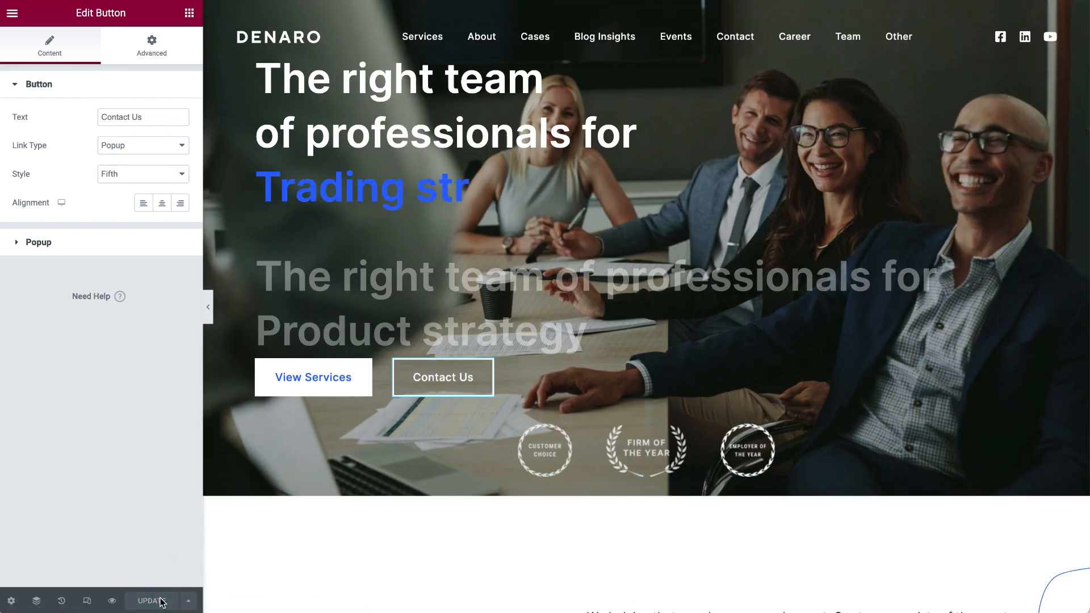
Step: Open the Firm of the Year and Customer Choice award images for editing and examine their content settings
scroll(592, 370, "down", 1)
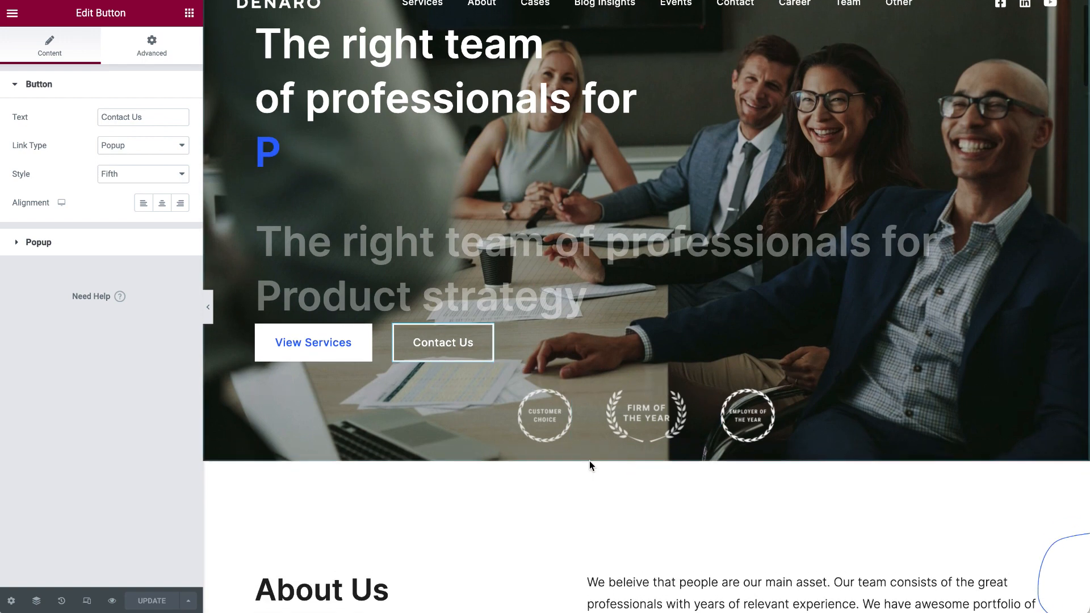
left_click(712, 393)
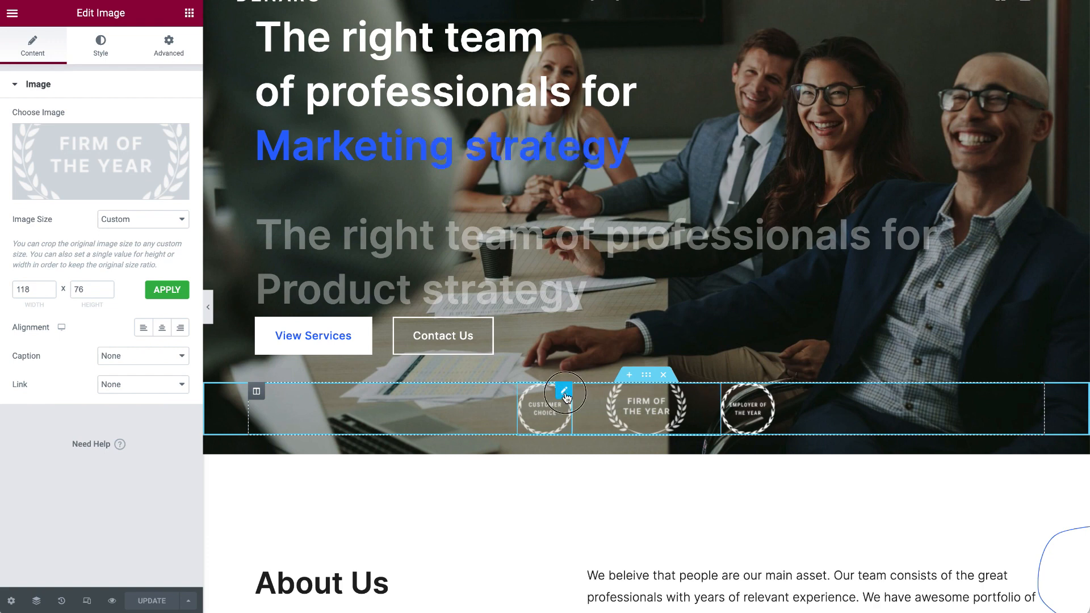
left_click(565, 393)
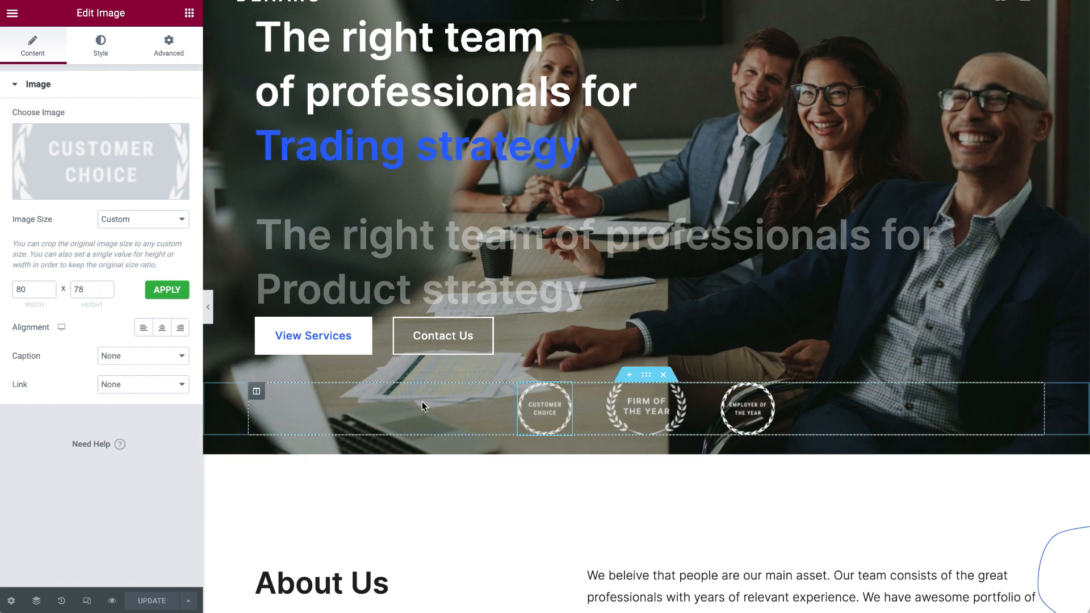
scroll(421, 401, "down", 8)
scroll(422, 401, "up", 8)
Step: Try the H3 HTML tag on the About Us heading and restore it to H2
scroll(421, 401, "down", 5)
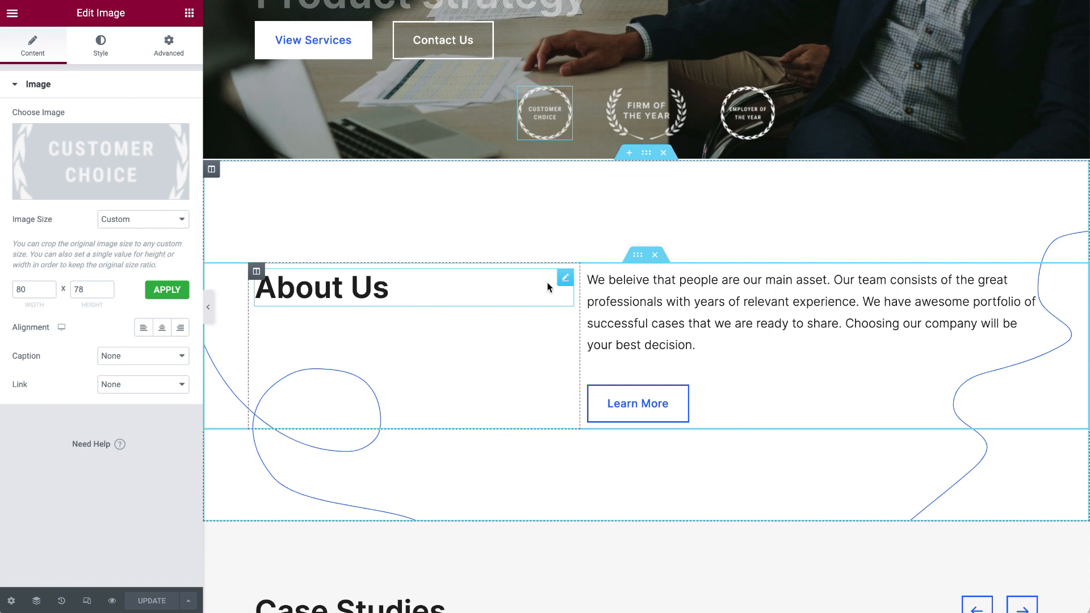
left_click(566, 278)
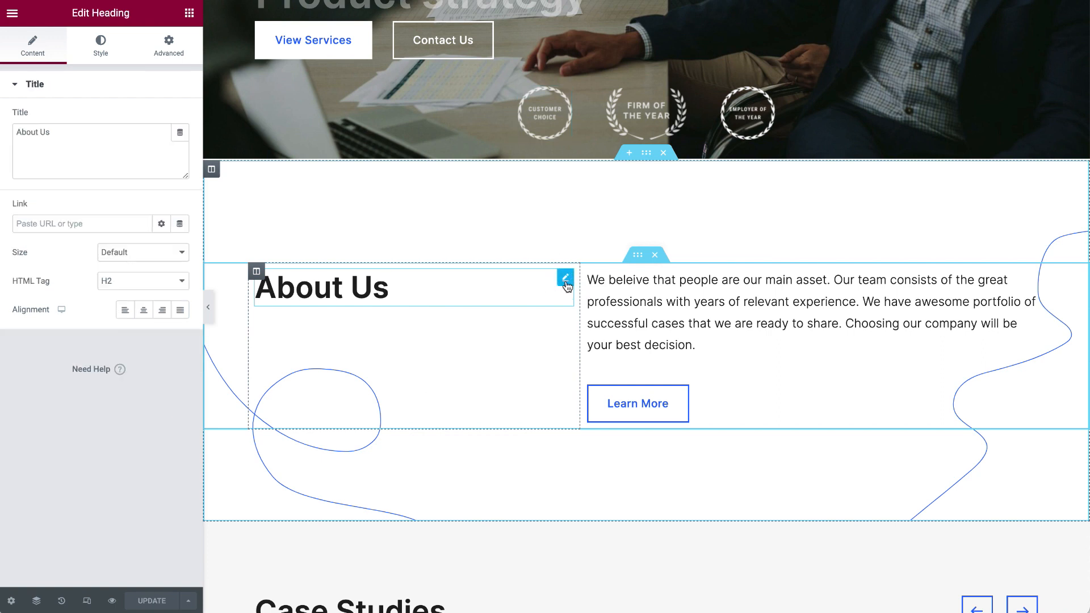
left_click_drag(117, 146, 2, 103)
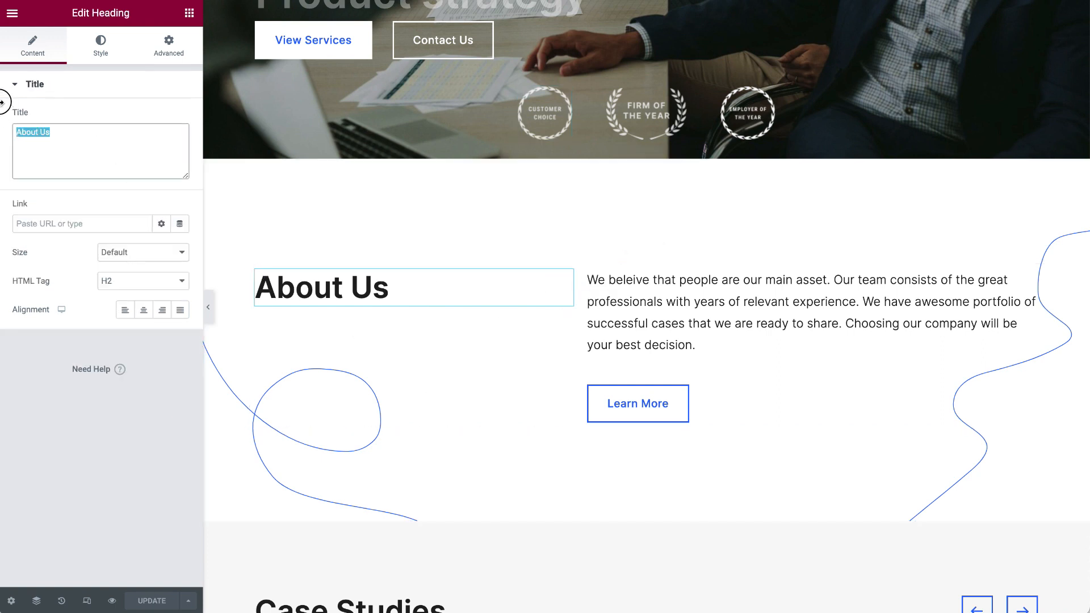
left_click(133, 285)
left_click(133, 295)
left_click(132, 285)
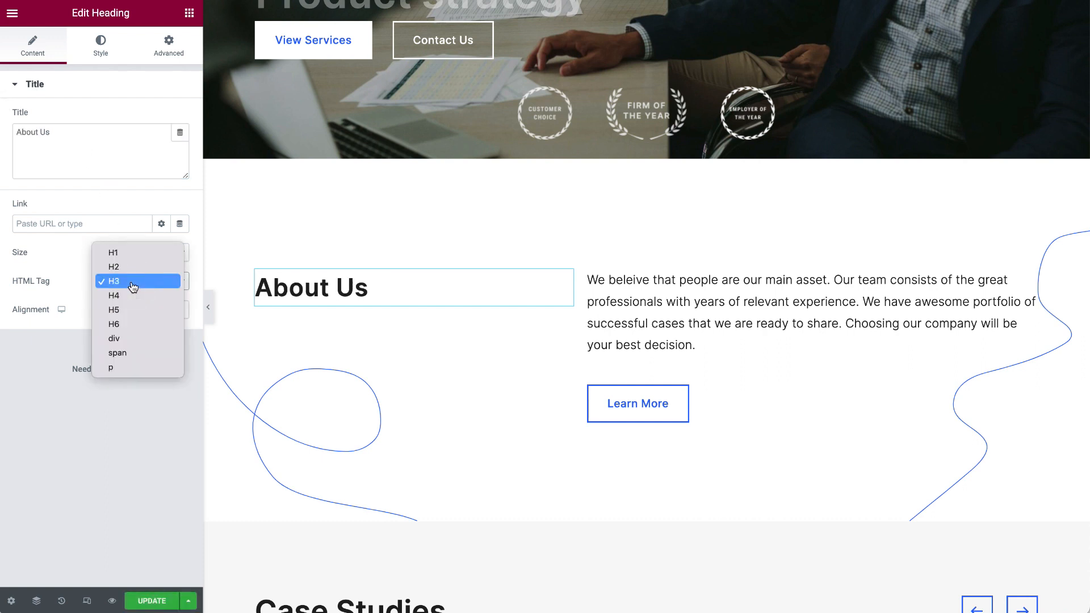
left_click(133, 267)
left_click(133, 281)
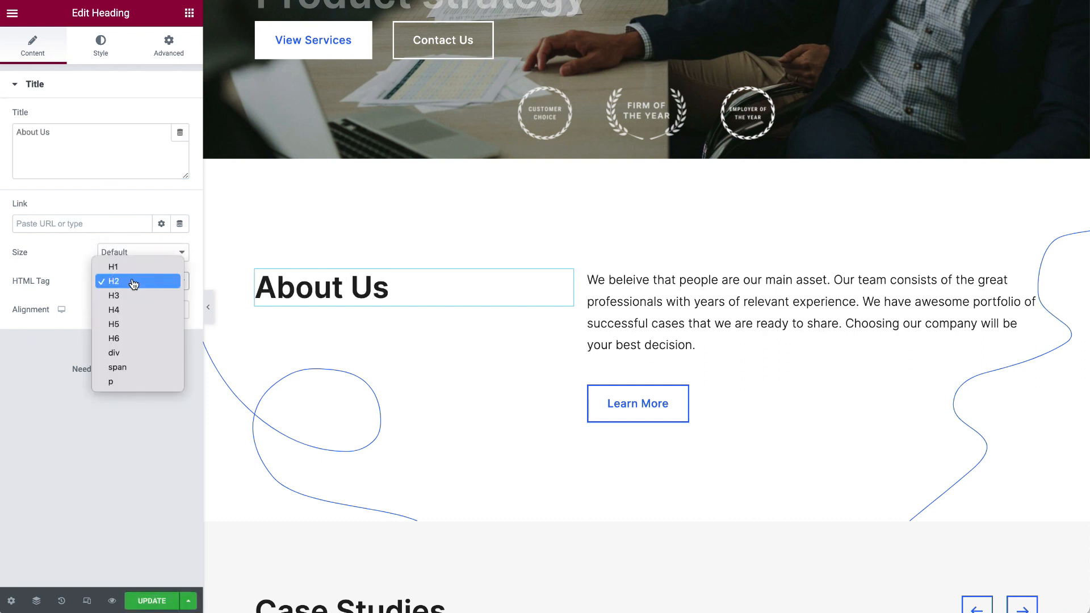
left_click(63, 291)
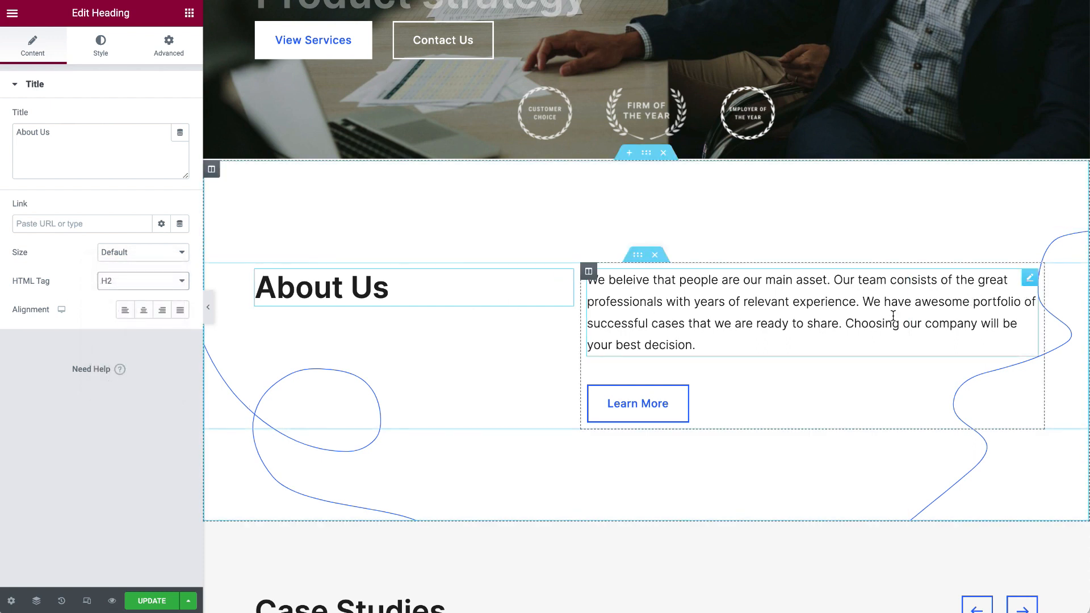
Step: Correct the misspelled word "beleive" to "believe" in the About Us section's paragraph
right_click(809, 312)
left_click(830, 325)
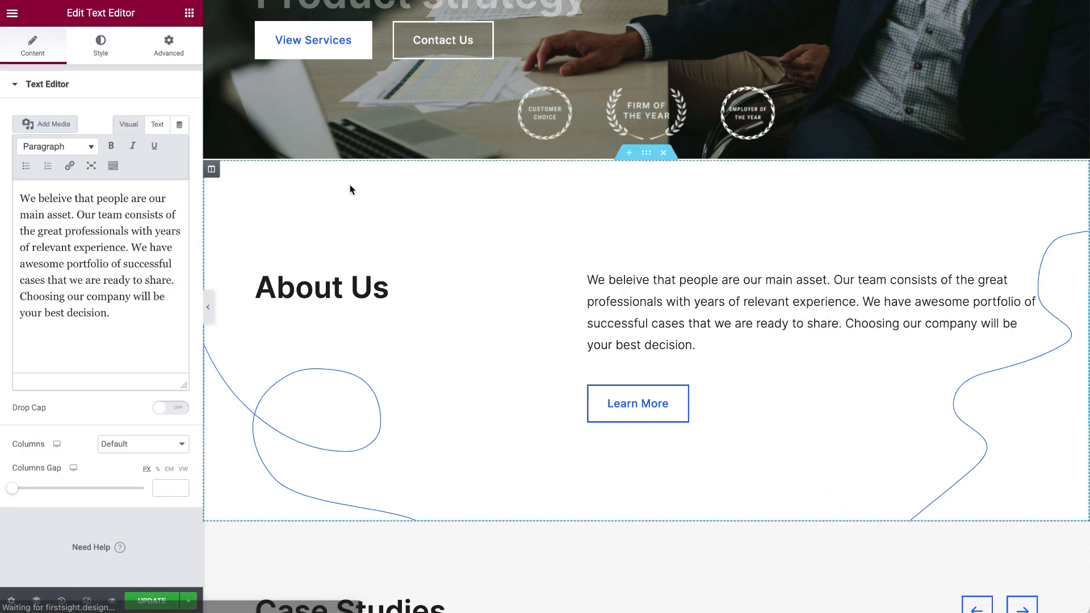
left_click_drag(140, 321, 2, 181)
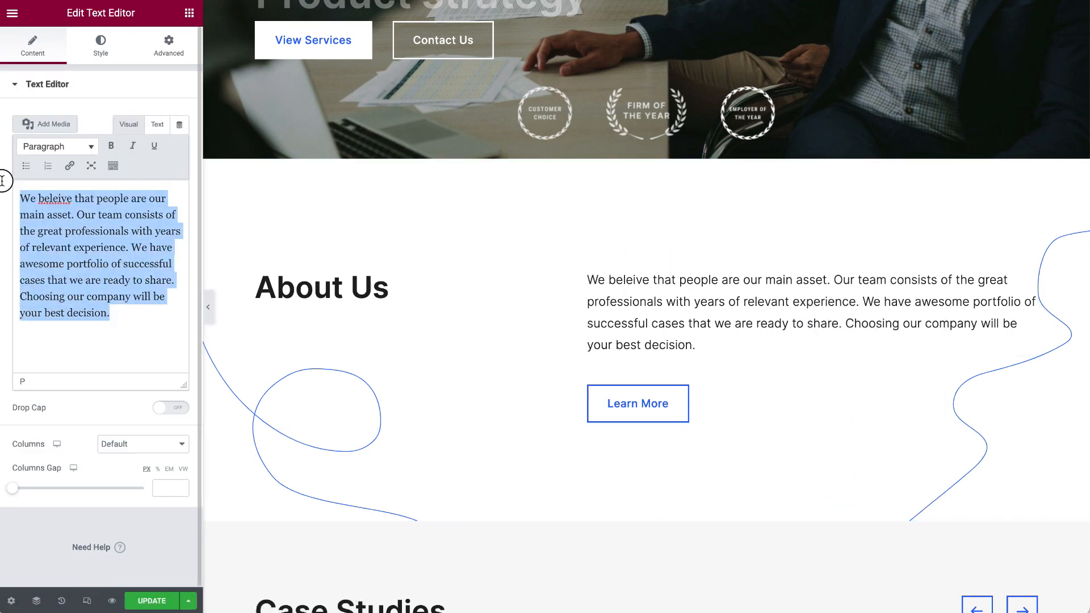
left_click(50, 197)
right_click(52, 198)
left_click(79, 227)
key("ctrl+z")
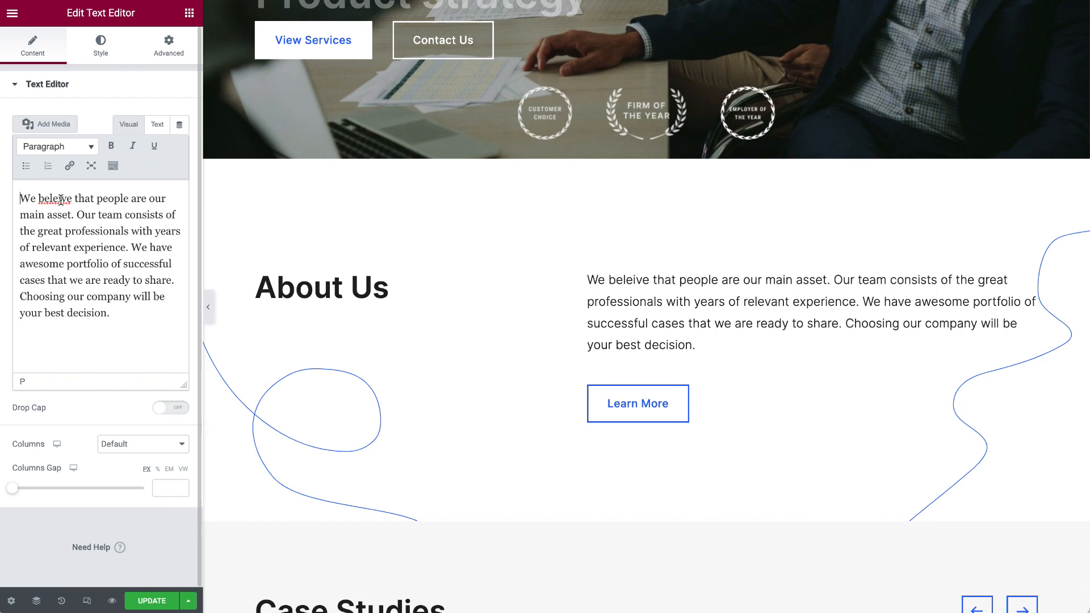
right_click(48, 198)
left_click(64, 207)
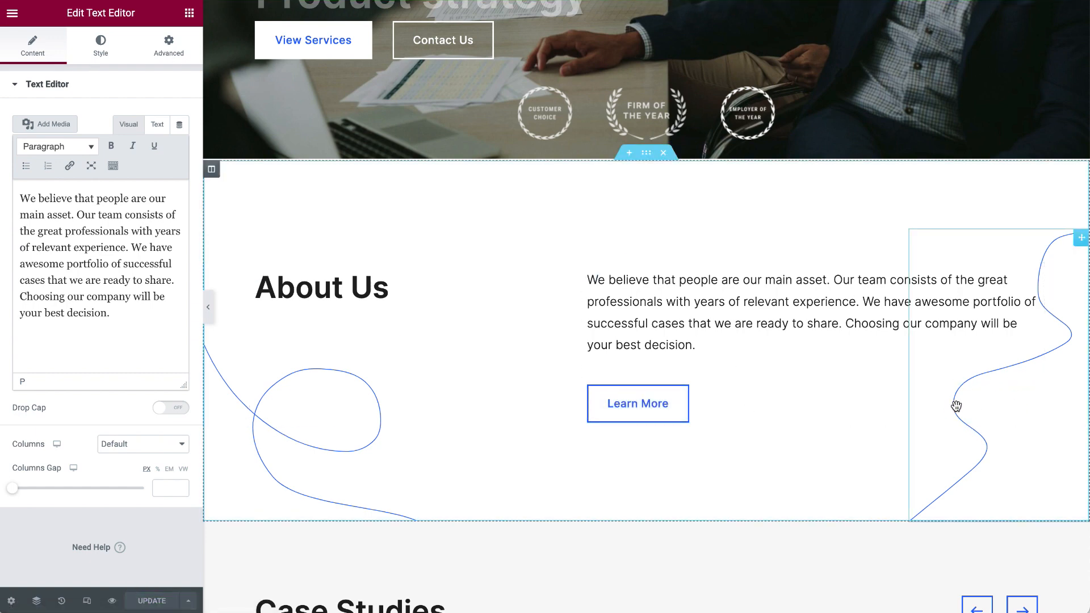
Step: Examine the Learn More button's settings and the content and advanced settings of the animated line below the About Us heading
right_click(665, 404)
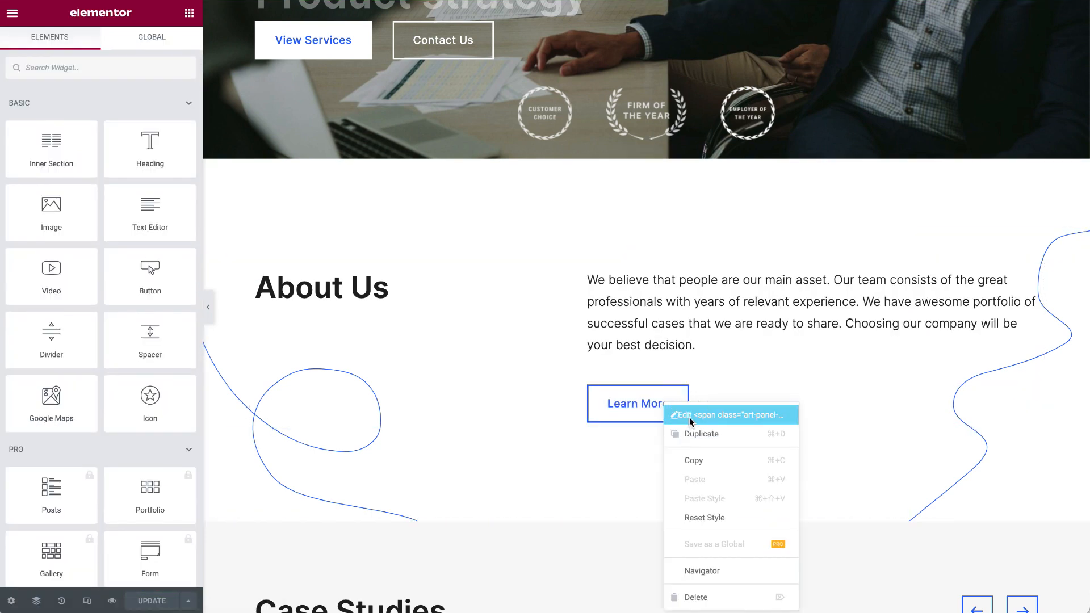
left_click(689, 417)
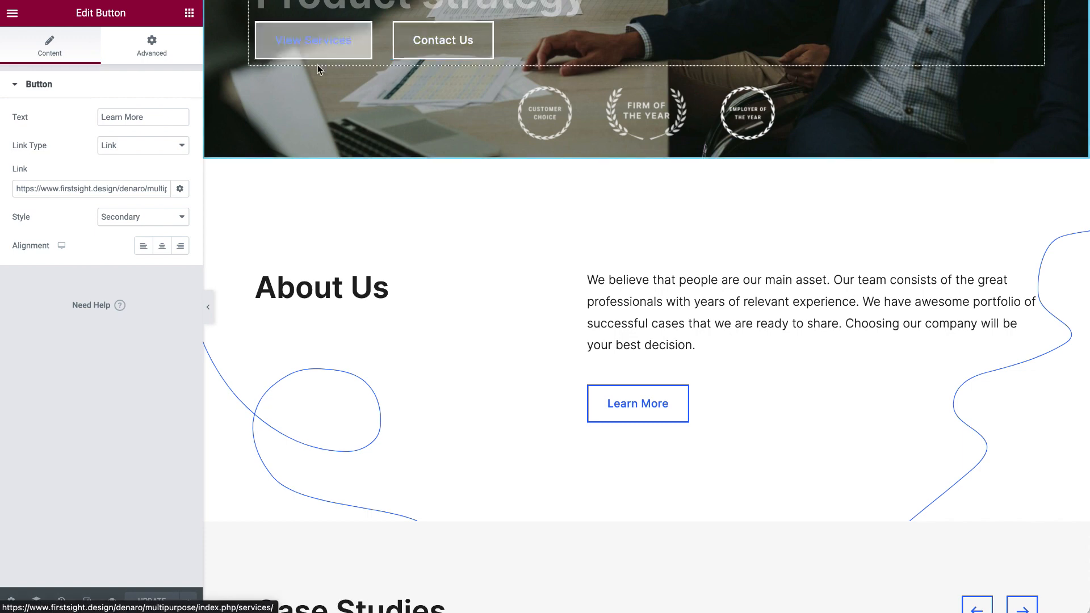
scroll(402, 356, "down", 1)
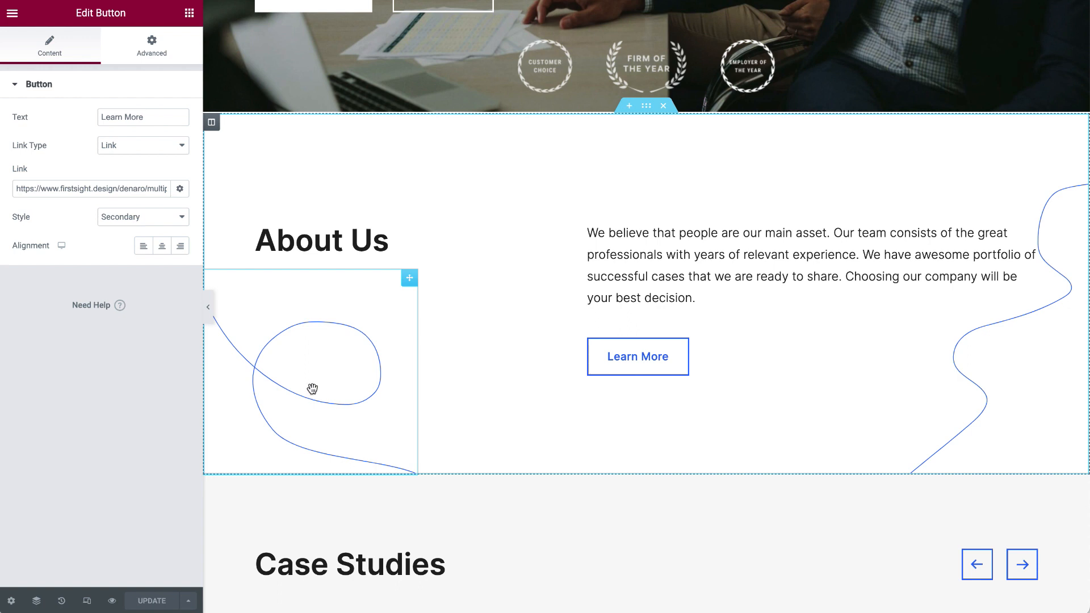
right_click(319, 362)
left_click(338, 375)
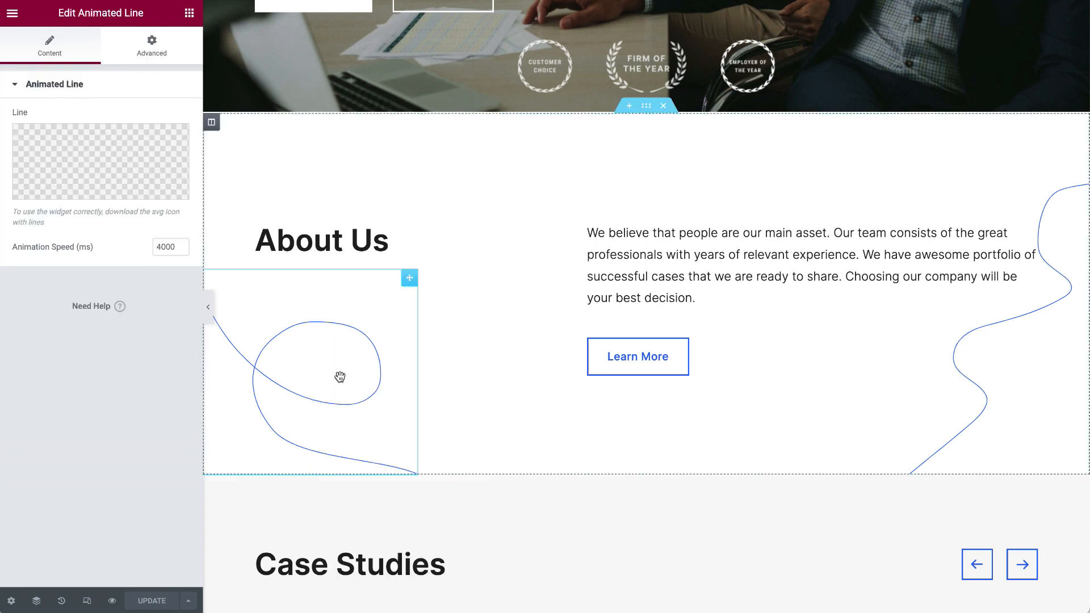
mouse_move(118, 163)
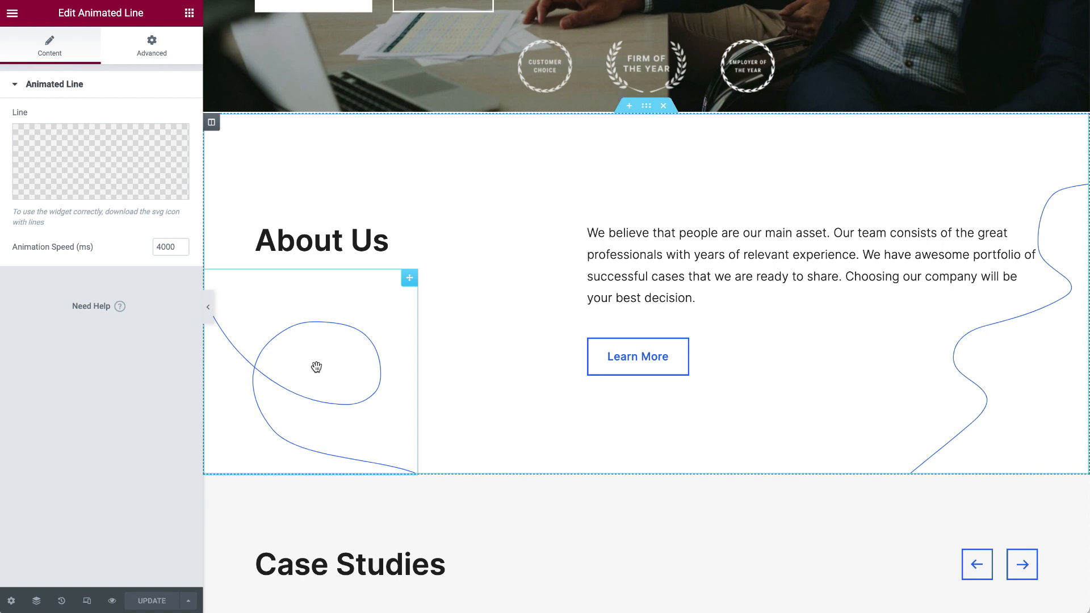
left_click(151, 45)
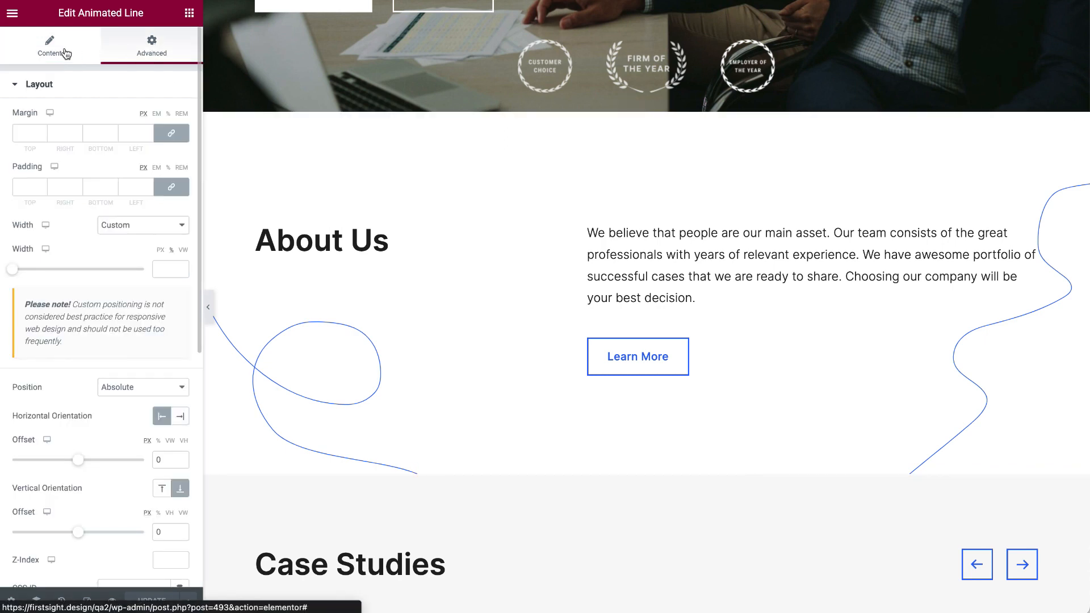
left_click(46, 45)
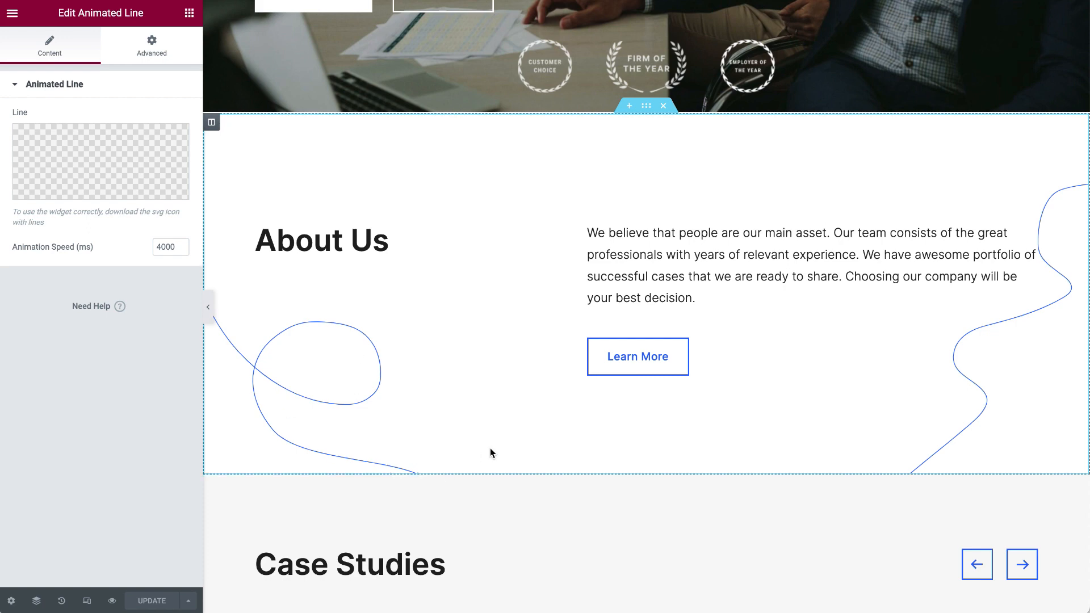
Step: Open the Case Studies slider for editing and examine its title, category, order and slide settings
scroll(491, 453, "down", 7)
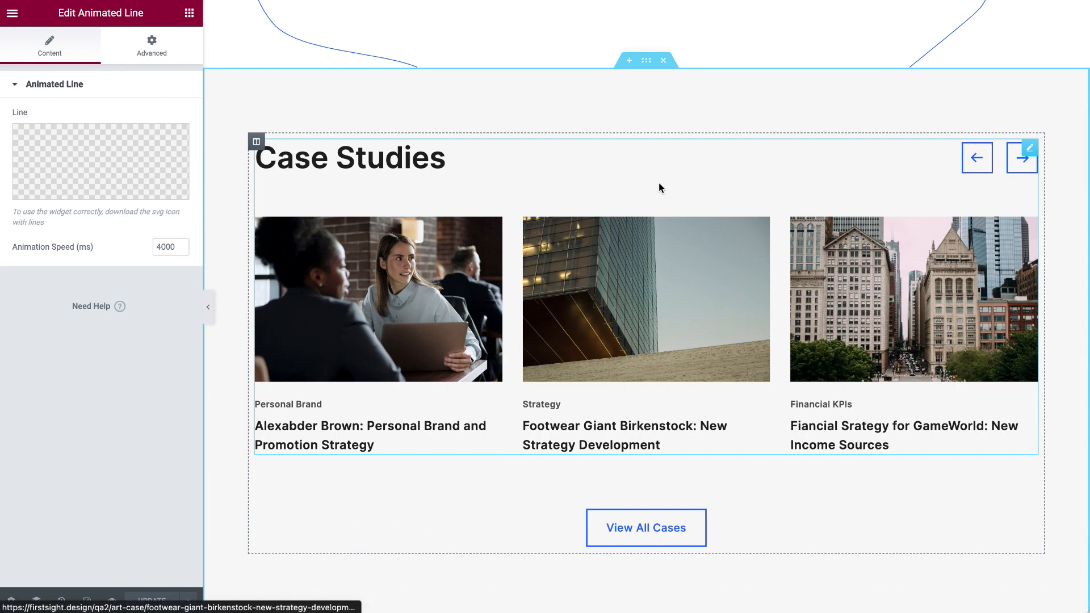
right_click(674, 156)
left_click(689, 167)
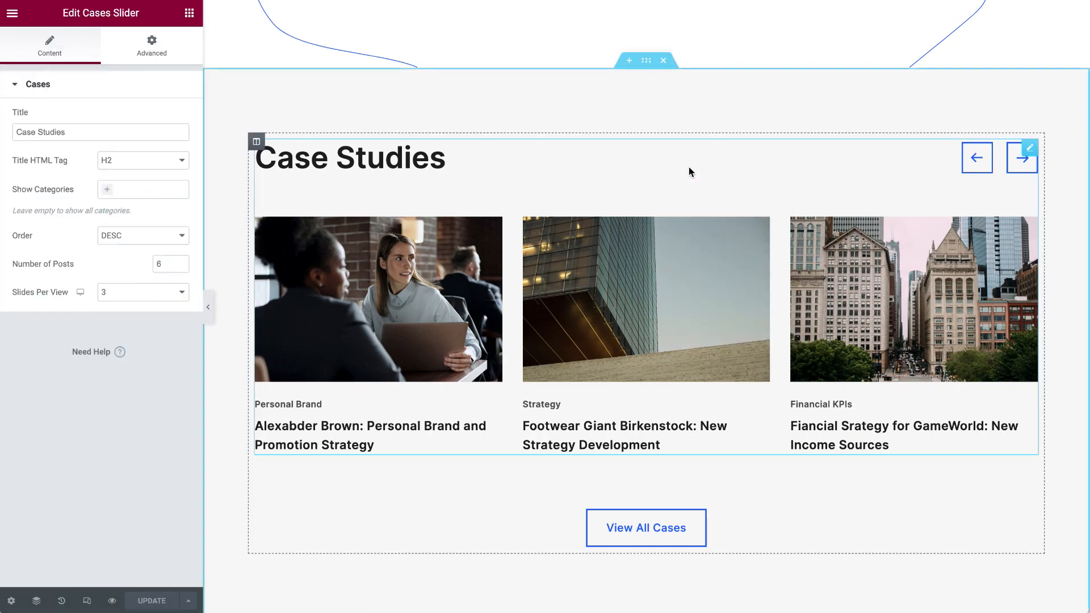
left_click_drag(104, 132, 0, 133)
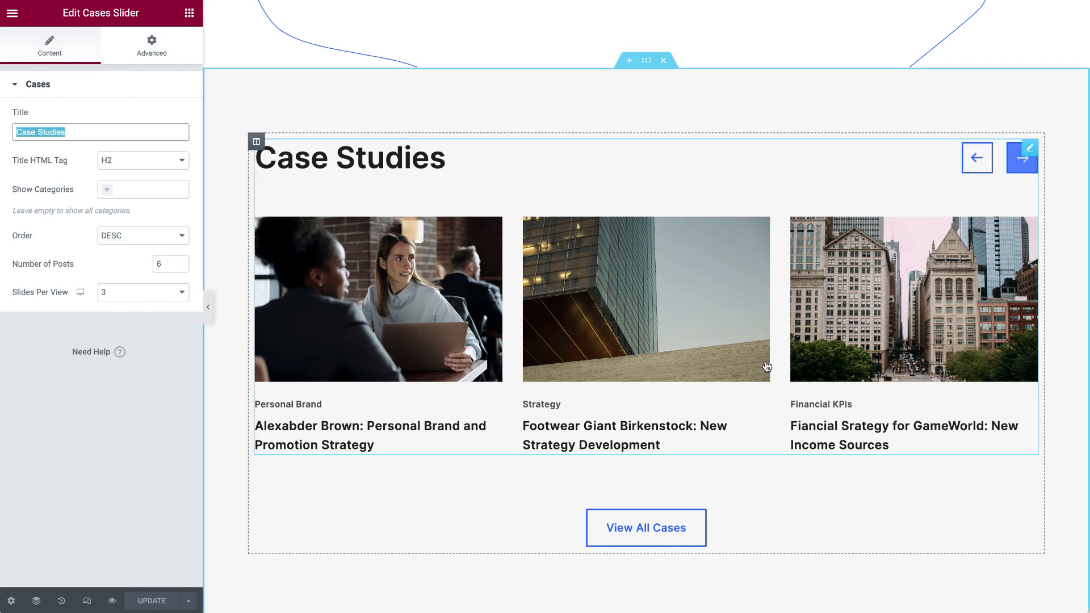
Step: Open the View All Cases button for editing and examine its text, link address and style
scroll(724, 389, "down", 1)
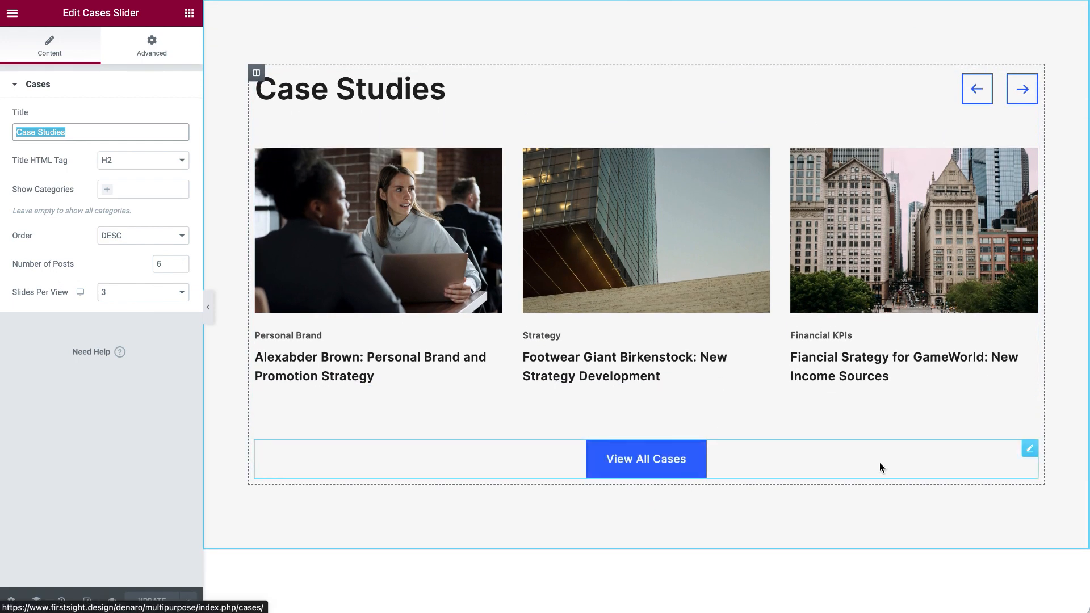
left_click(1030, 451)
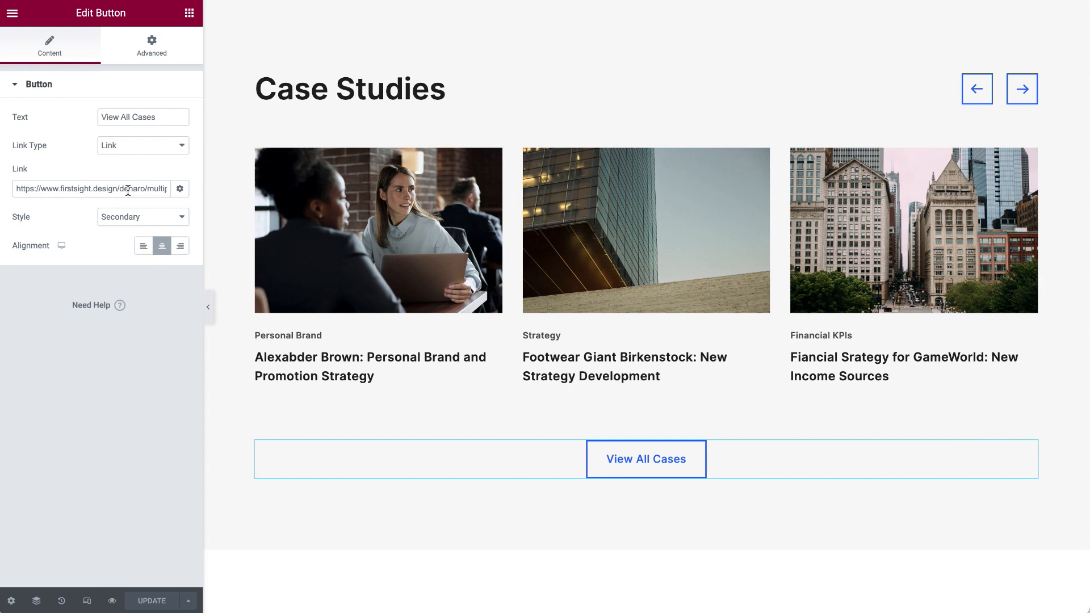
left_click(89, 191)
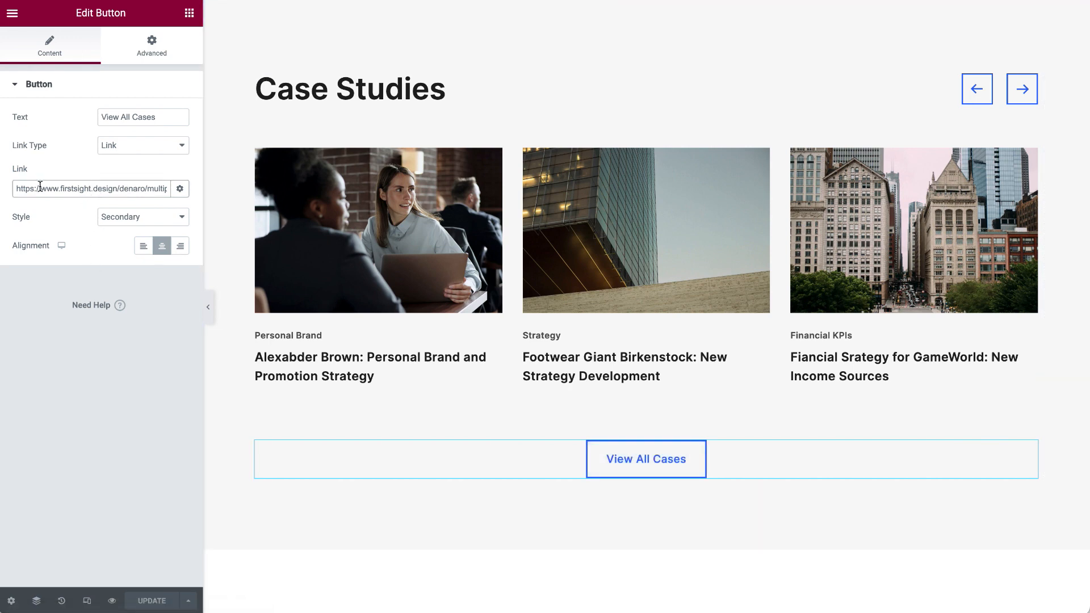
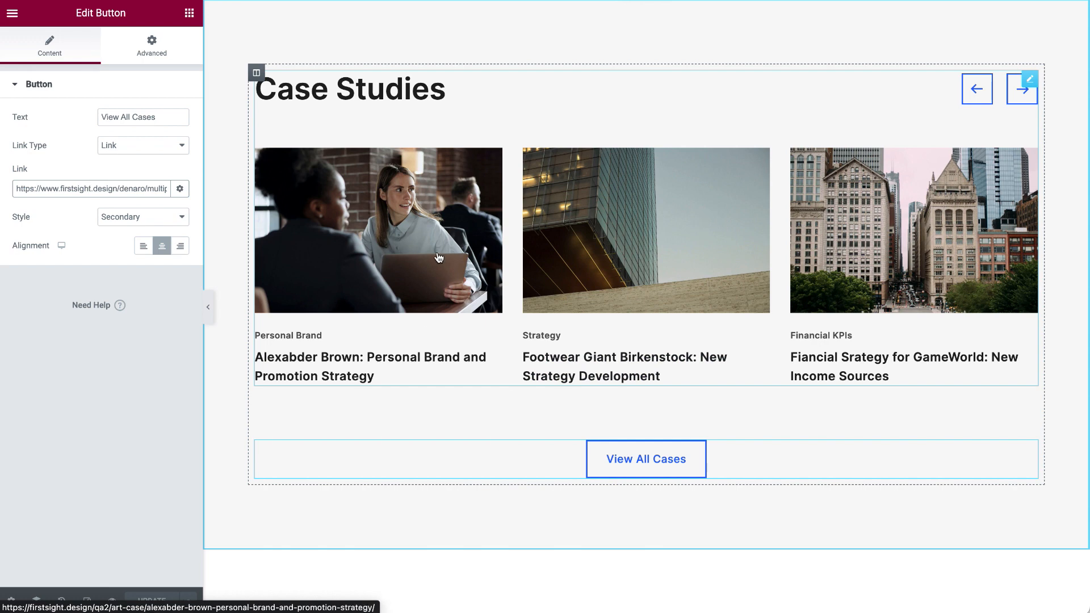
scroll(439, 257, "down", 5)
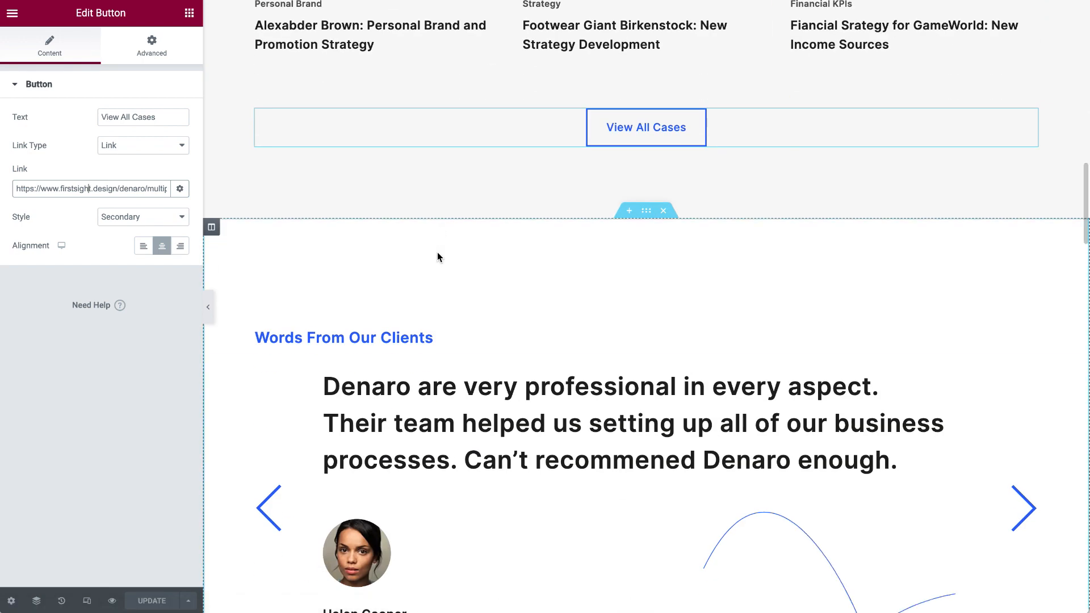
Step: Open the "Words From Our Clients" heading for editing and select its title text
scroll(439, 480, "down", 3)
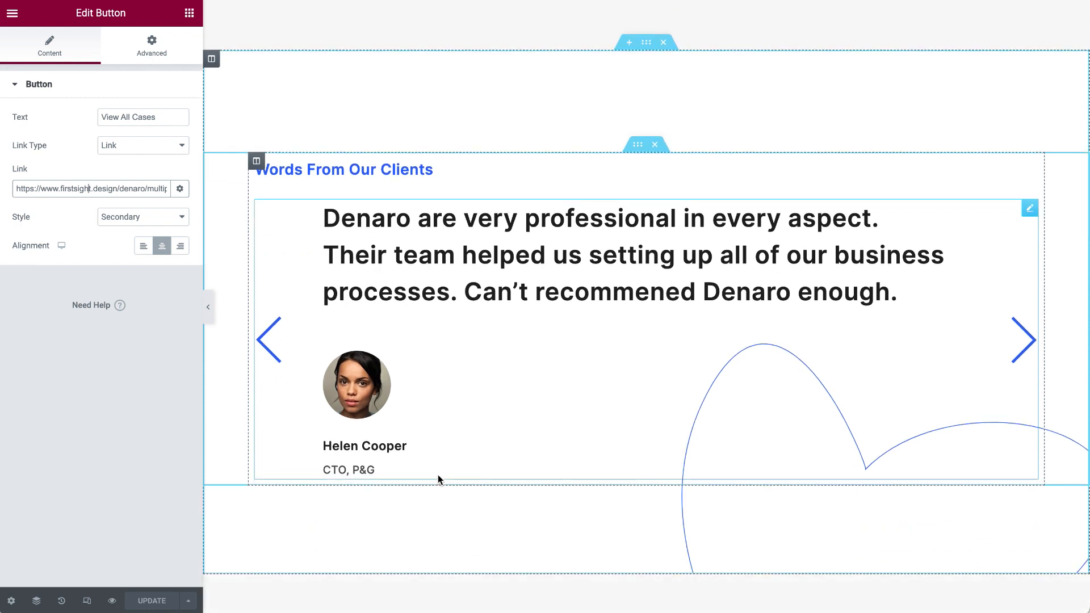
right_click(640, 166)
left_click(660, 181)
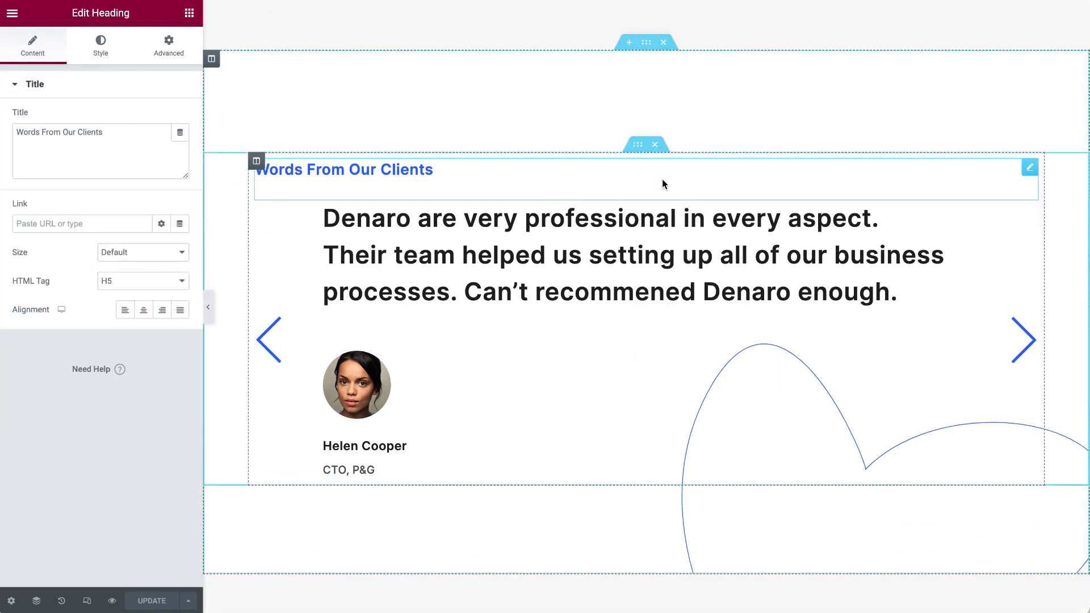
left_click_drag(24, 151, 14, 129)
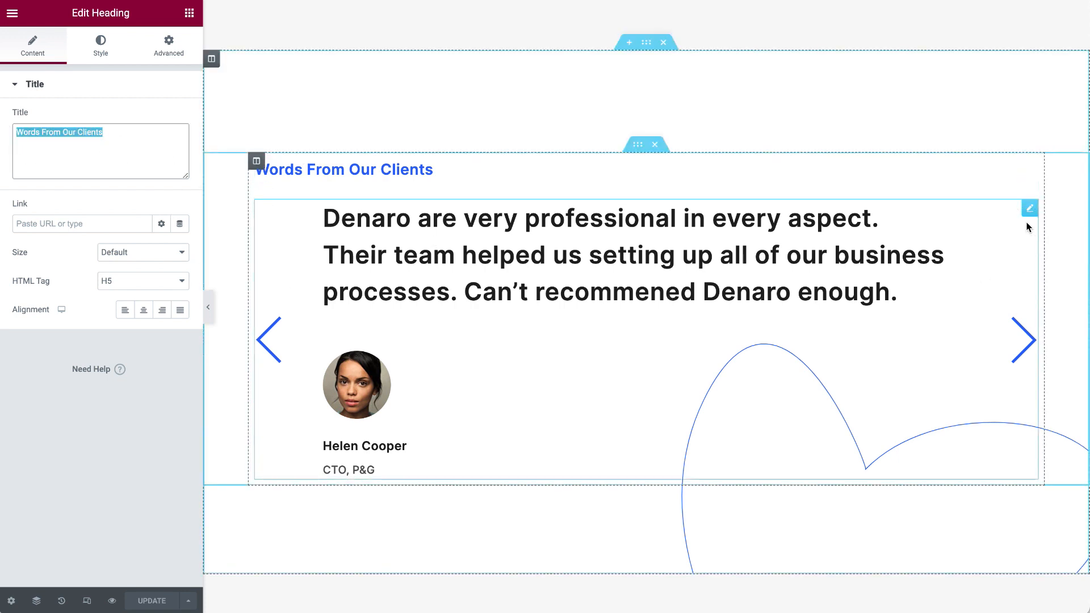
Step: Open the testimonials slider for editing, examine its items' text, avatar, author name and role fields, and try reordering the last item
left_click(1030, 210)
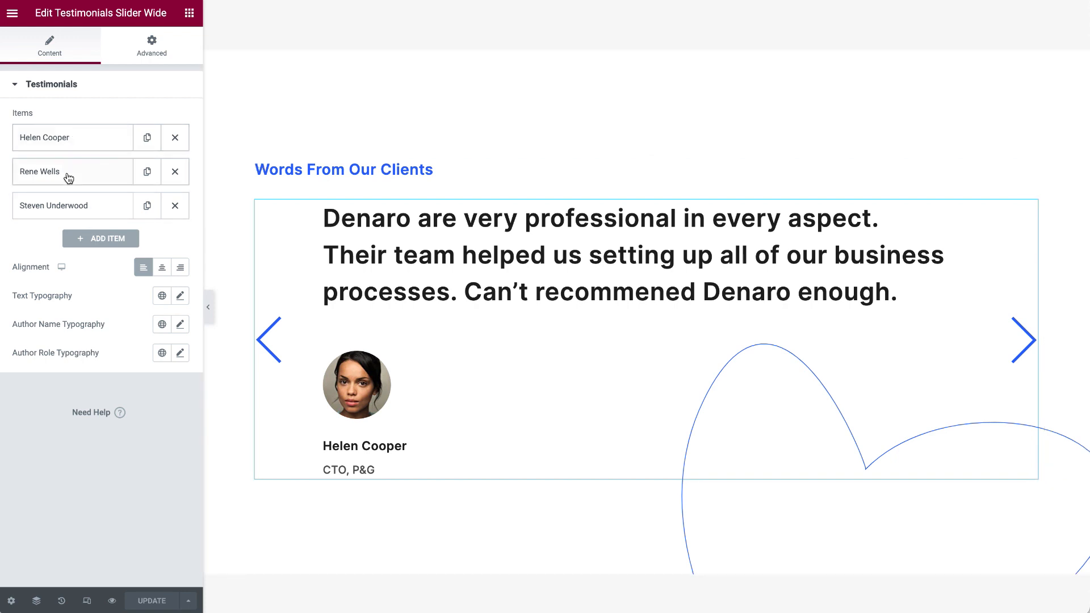
left_click(67, 210)
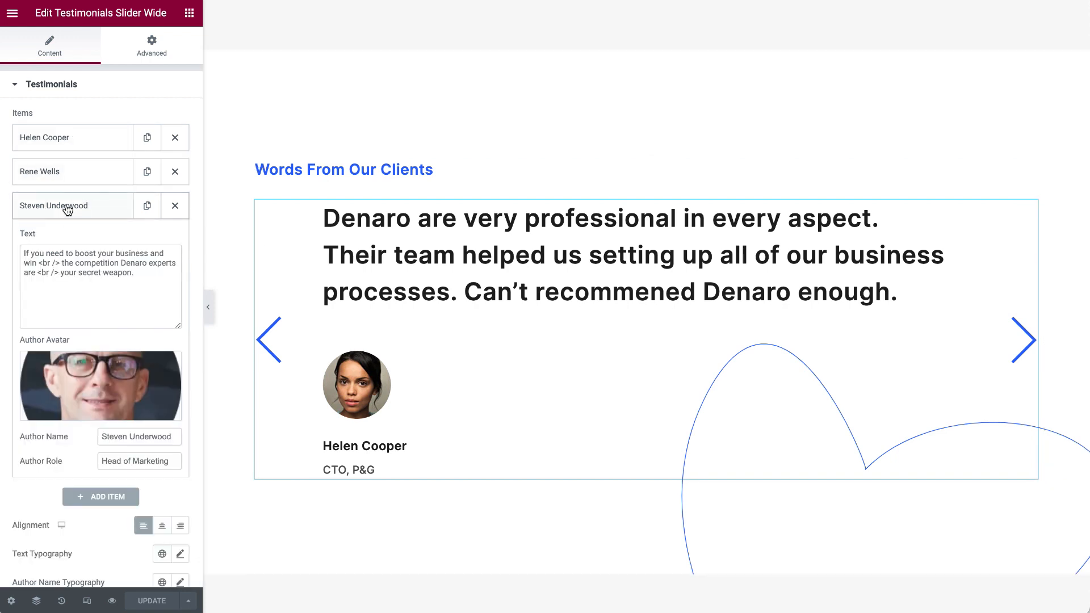
left_click(68, 169)
left_click(68, 139)
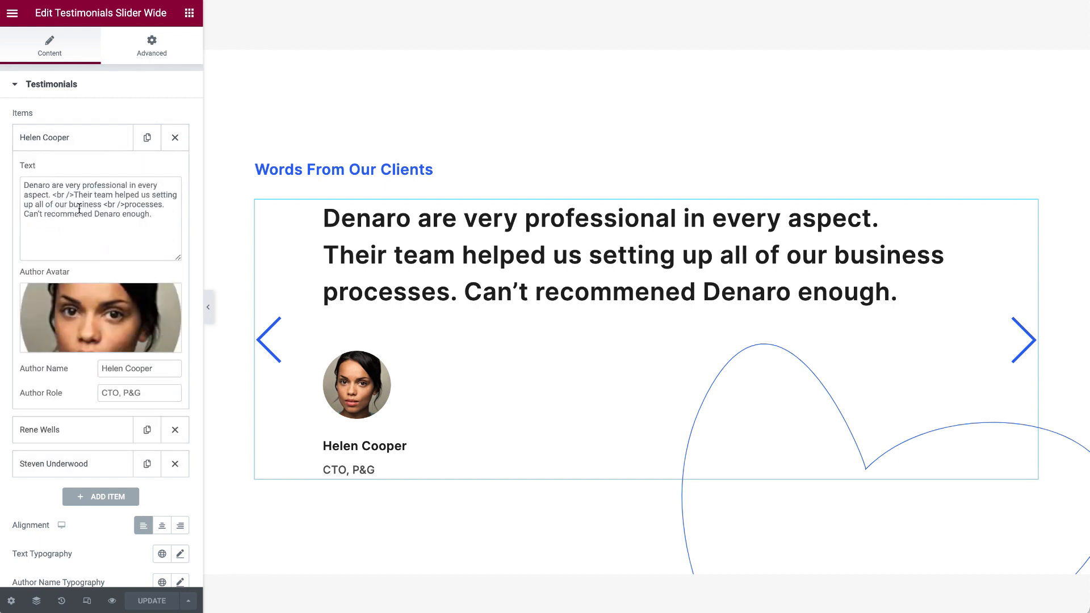
left_click_drag(152, 221, 6, 199)
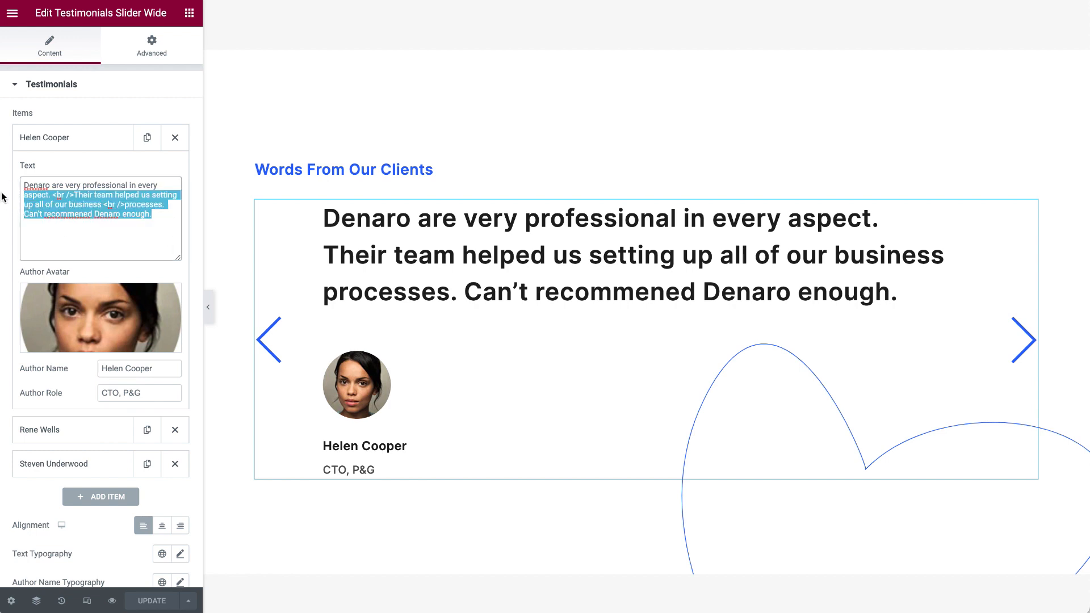
scroll(53, 228, "down", 3)
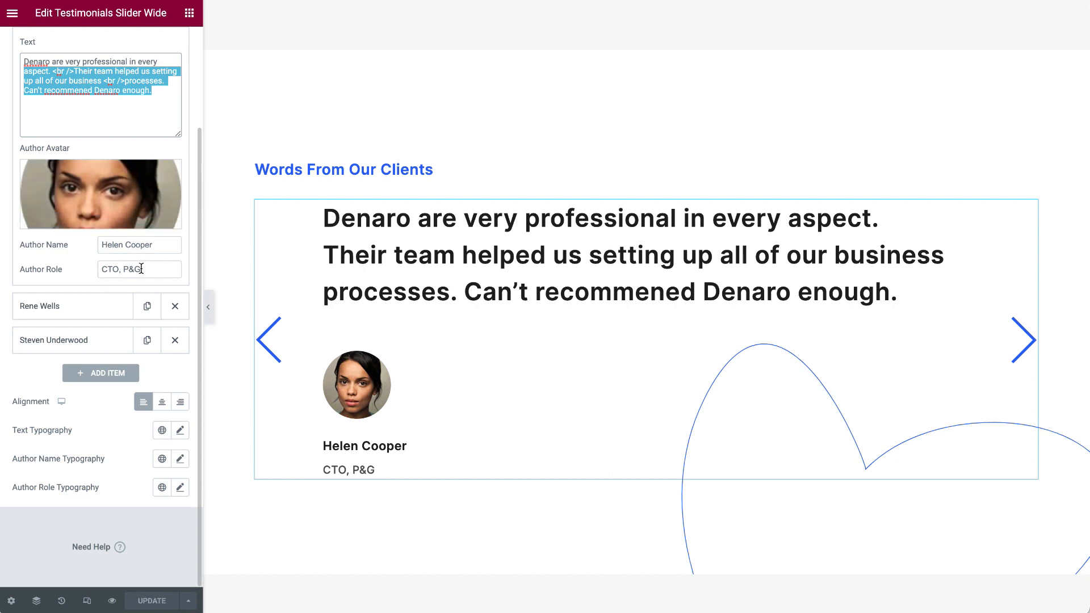
scroll(166, 267, "up", 3)
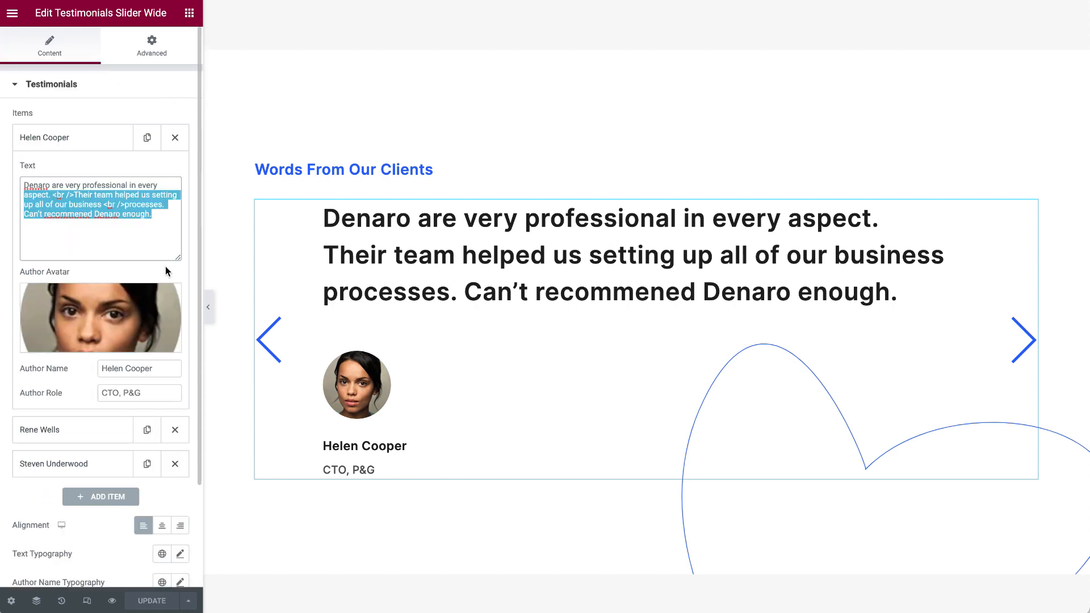
left_click(85, 138)
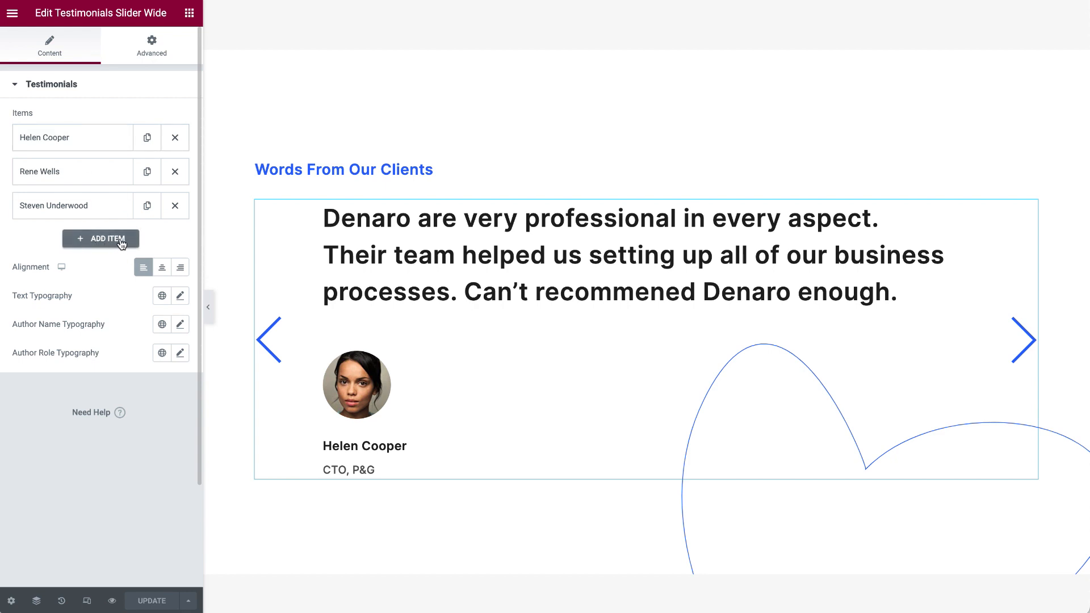
mouse_move(108, 208)
left_mouse_down()
mouse_move(107, 175)
mouse_move(109, 217)
left_mouse_up()
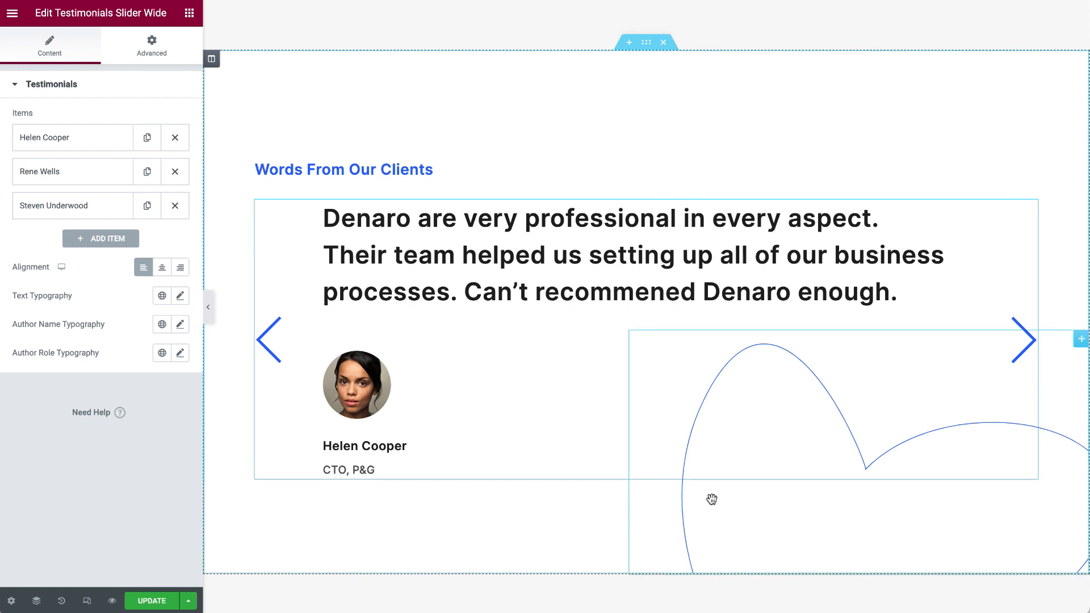
Step: Examine the settings of the testimonials section's animated line and the title of the "You Are in a Good Company" heading
right_click(692, 517)
left_click(733, 418)
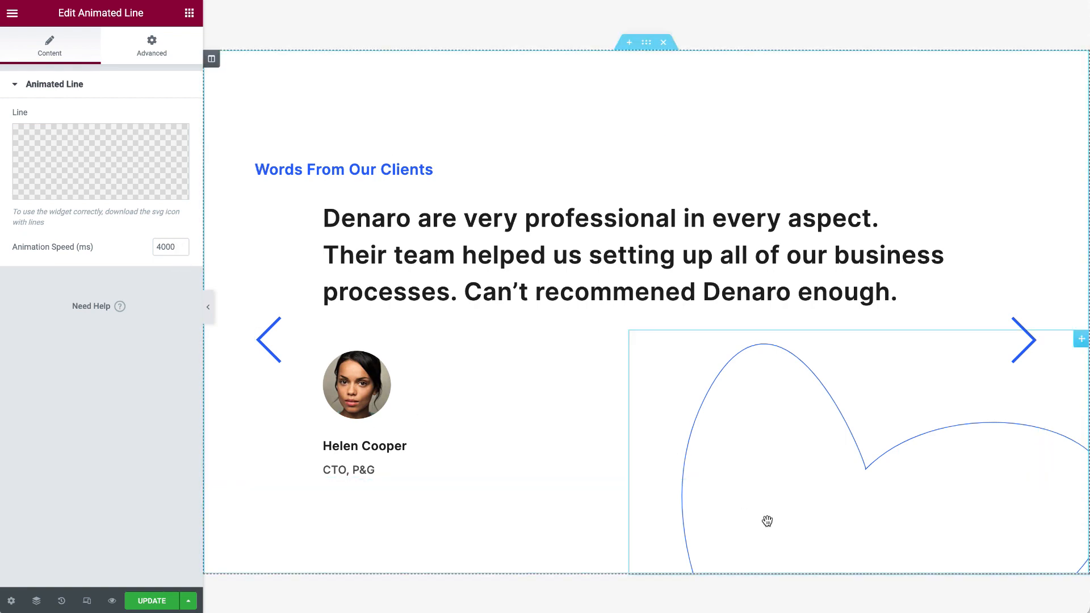
scroll(768, 520, "down", 8)
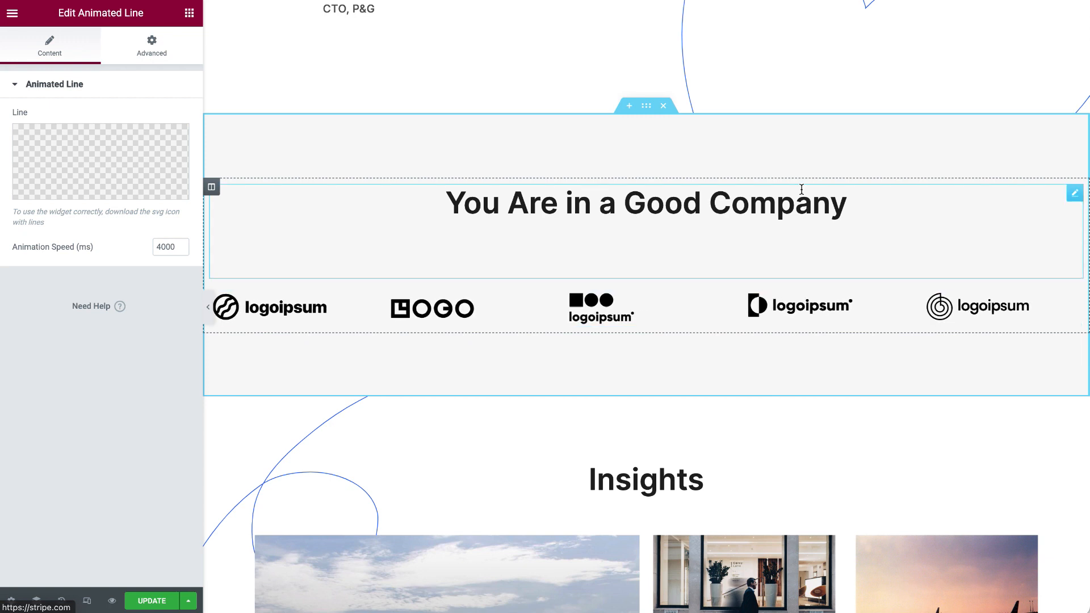
left_click(1075, 195)
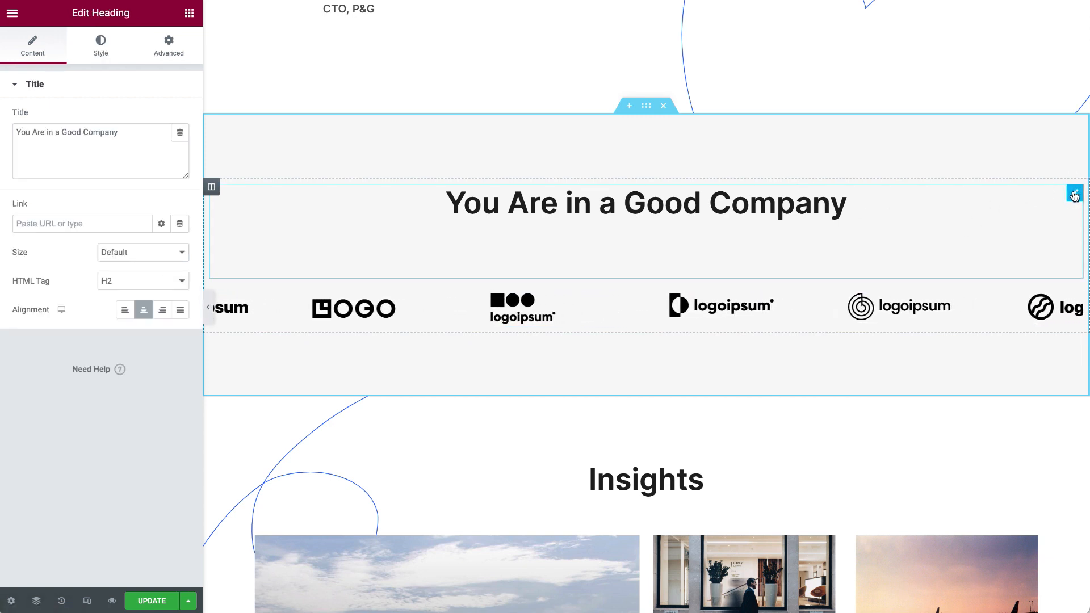
left_click(87, 165)
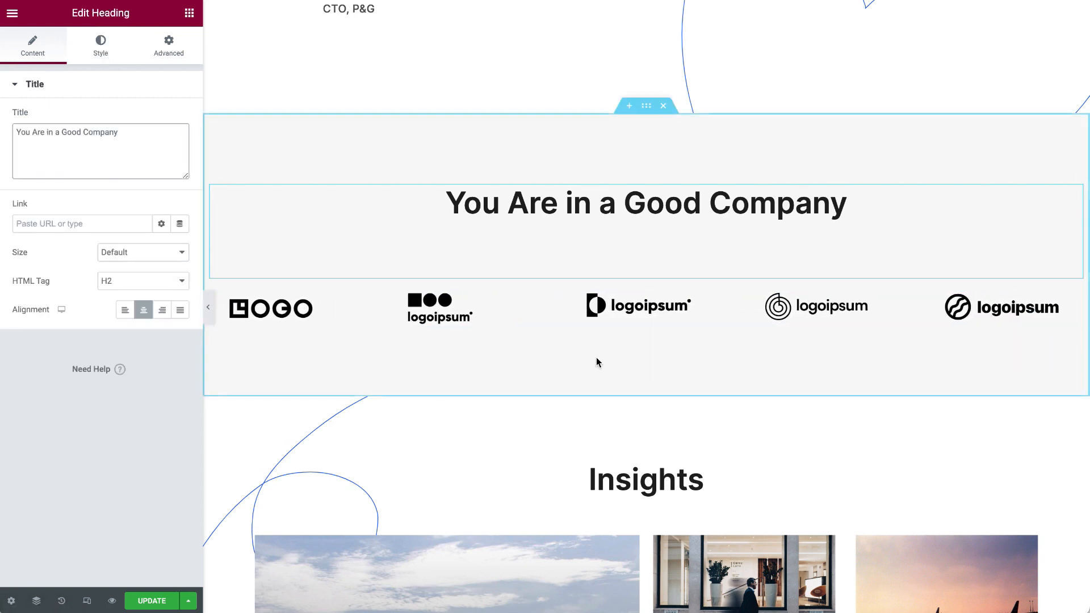
Step: Open the partner logos ticker for editing and examine the image and link of Item #1
left_click(1075, 304)
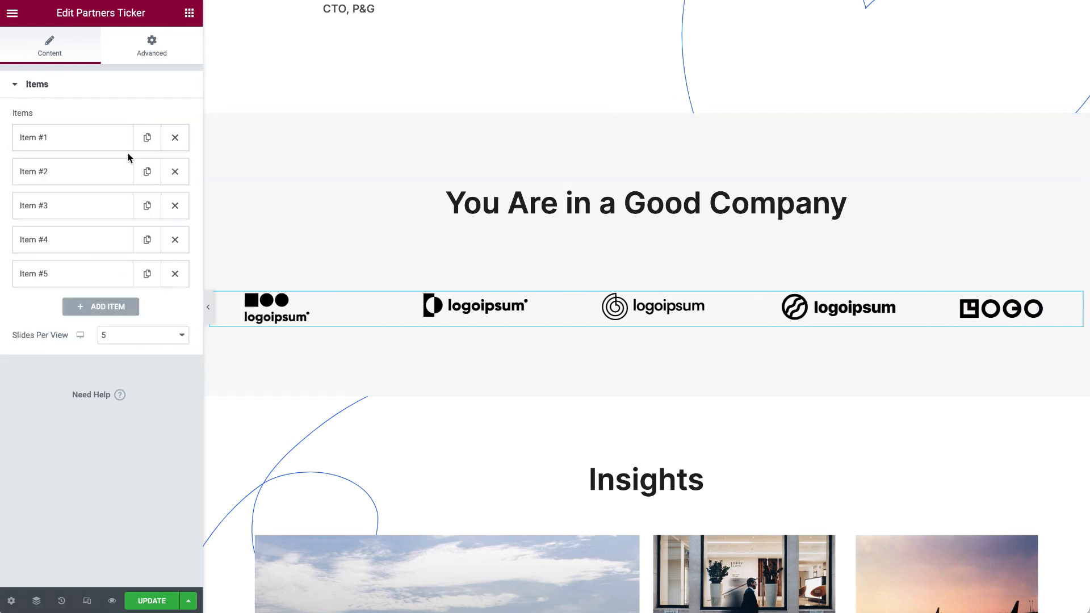
left_click(94, 140)
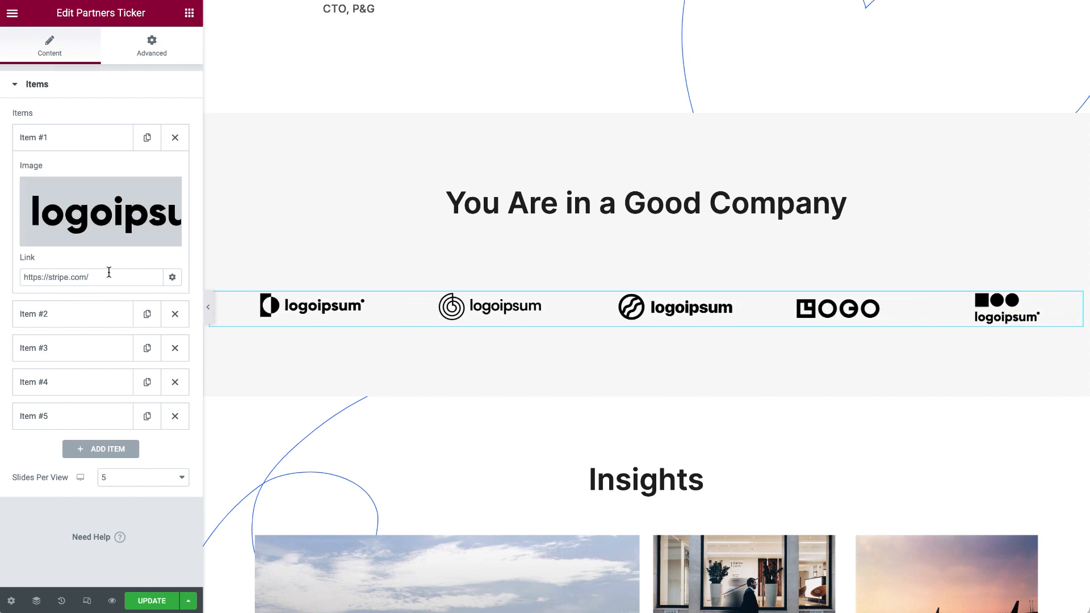
left_click_drag(109, 274, 7, 275)
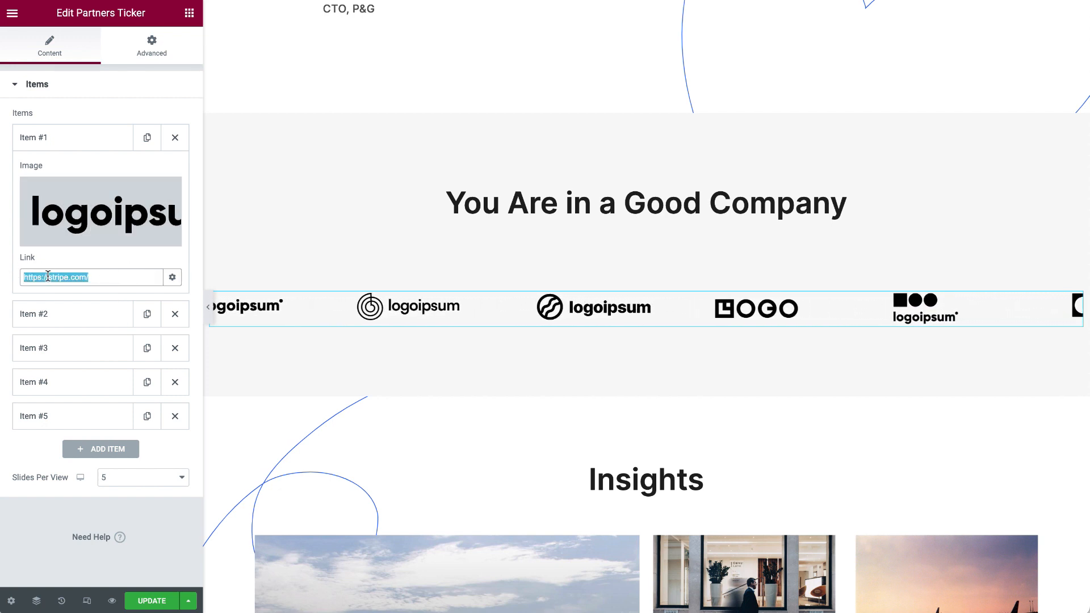
left_click(96, 148)
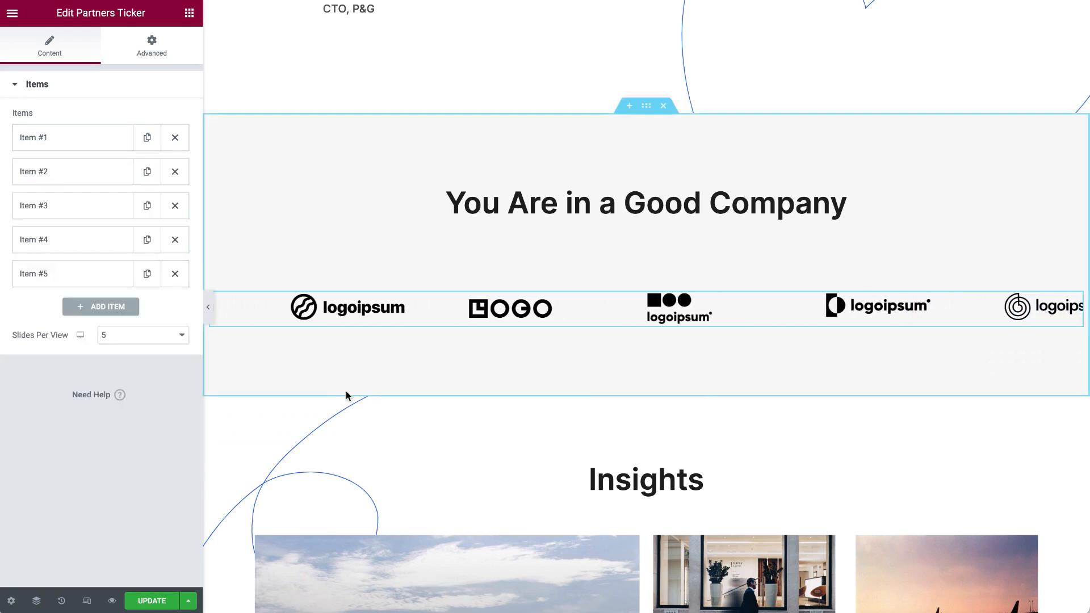
Step: Examine the settings of the Insights section's heading, two-column posts list and featured post
scroll(346, 390, "down", 5)
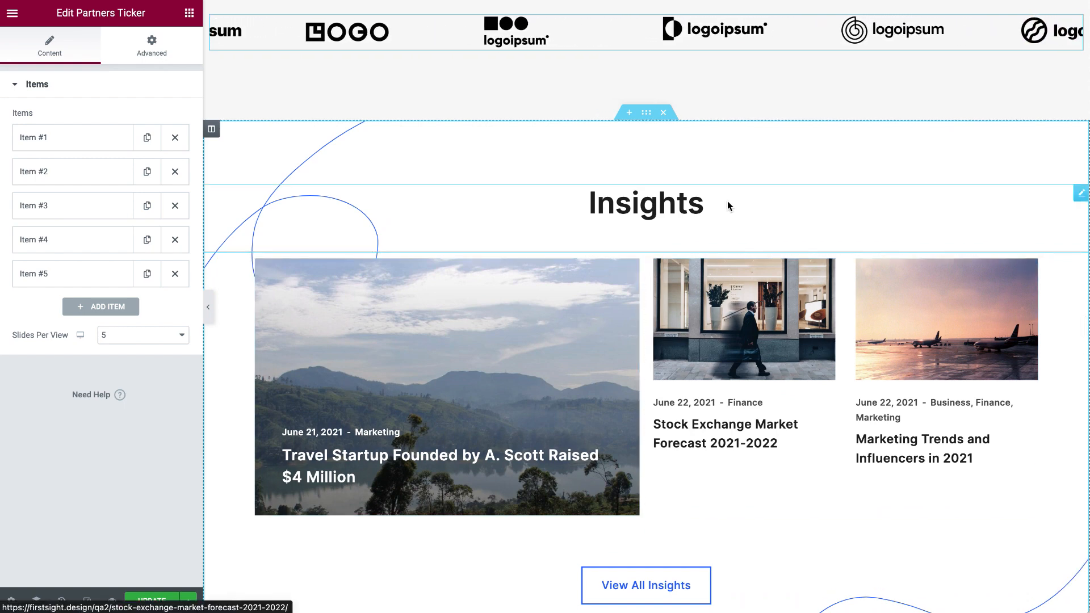
left_click(1080, 194)
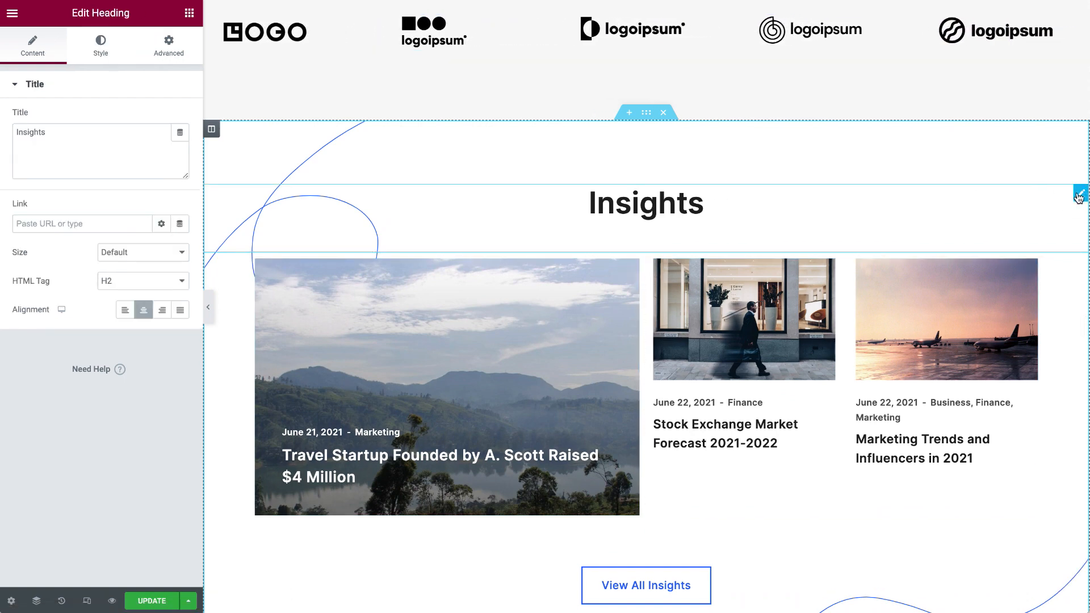
left_click(1032, 269)
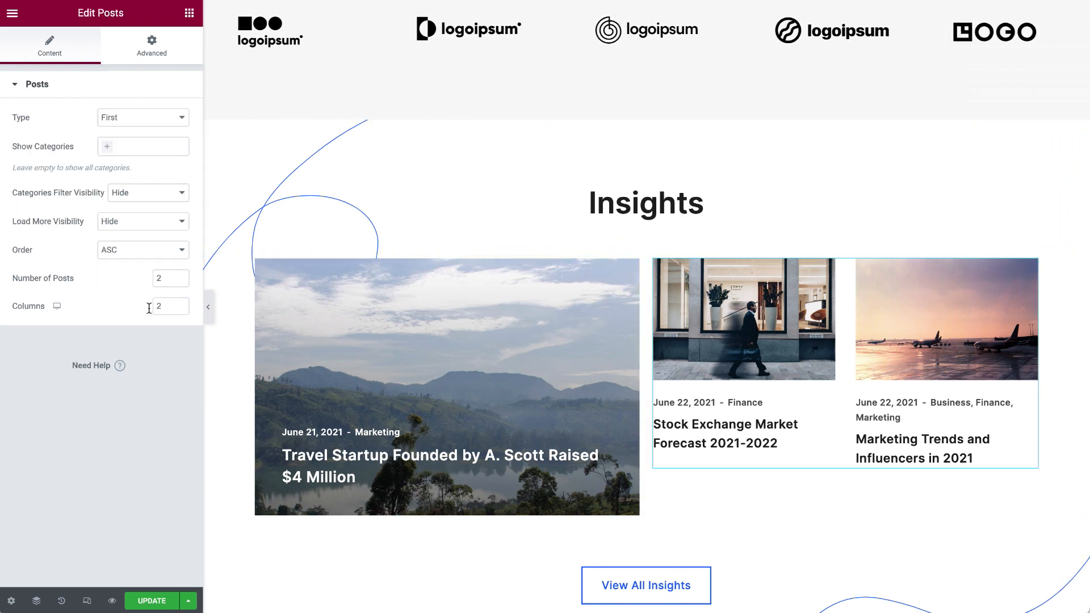
left_click(631, 268)
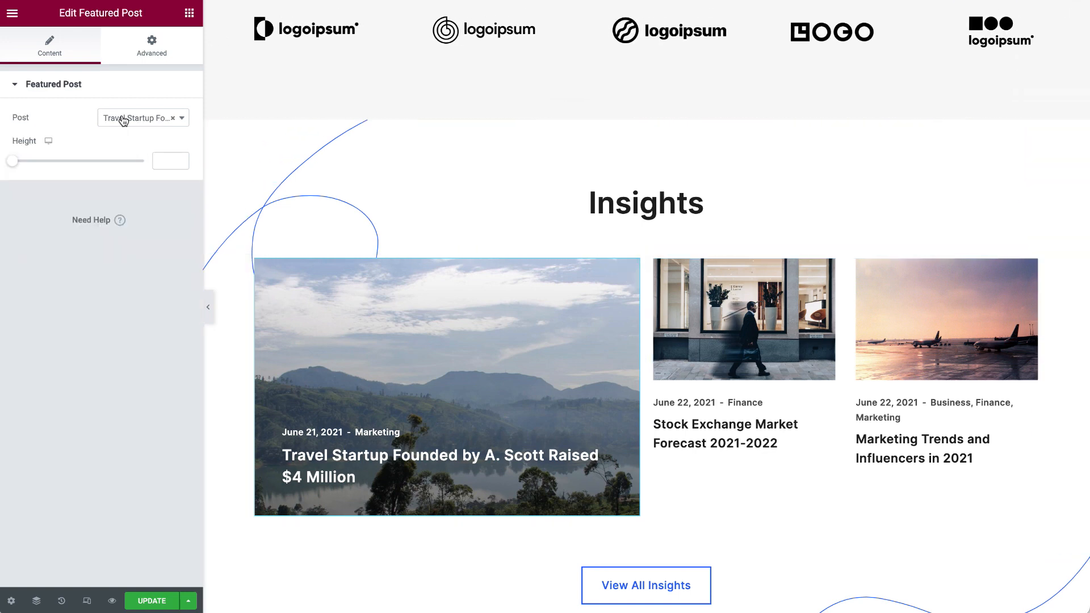
scroll(332, 324, "down", 3)
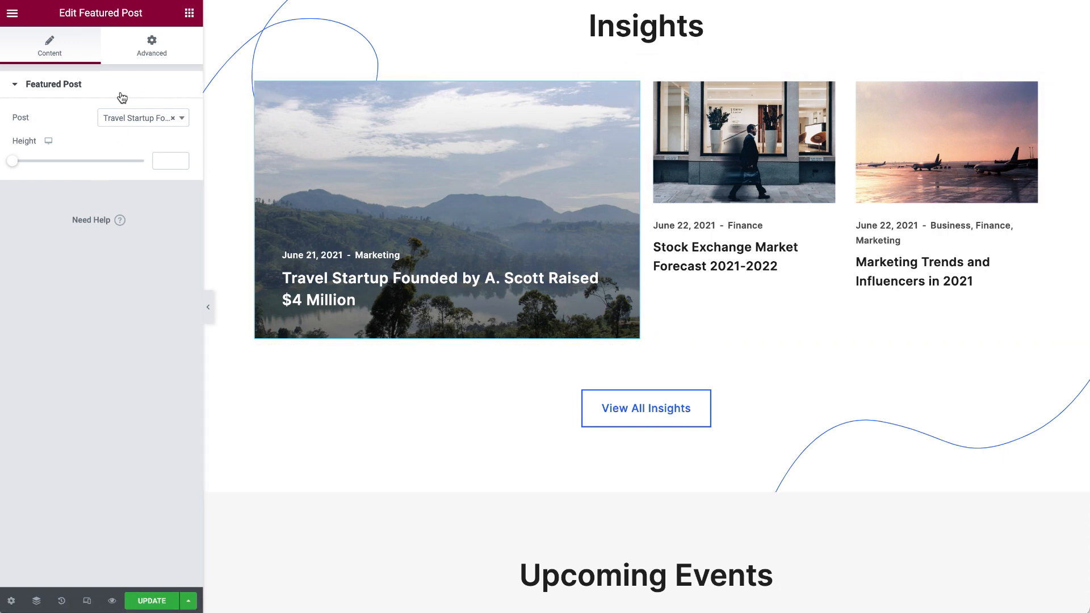
Step: Examine the settings of the events list and the image in the Upcoming Events section
scroll(369, 468, "down", 8)
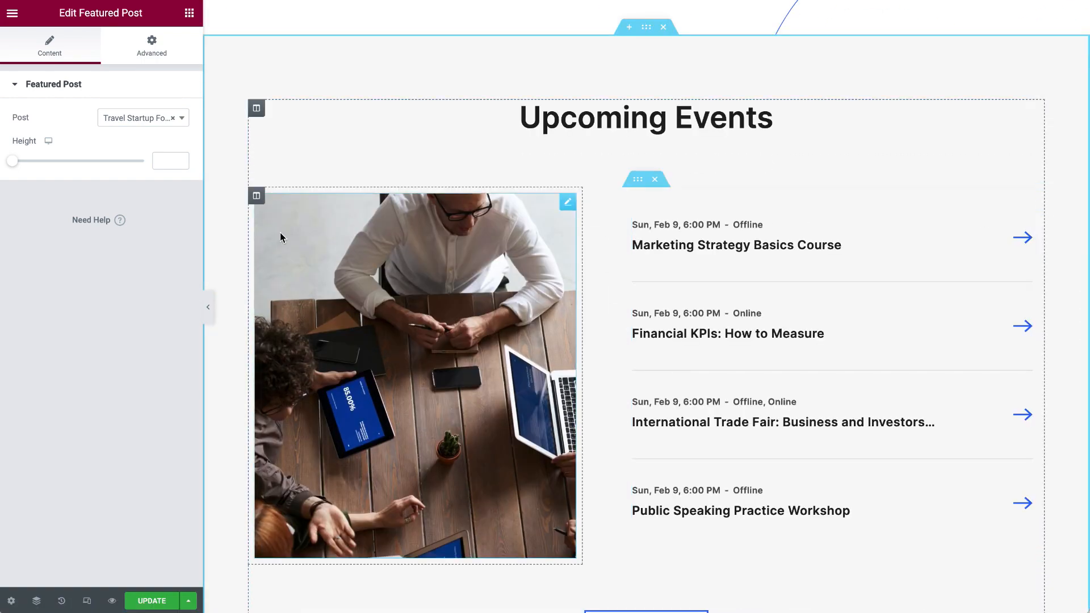
left_click(1023, 203)
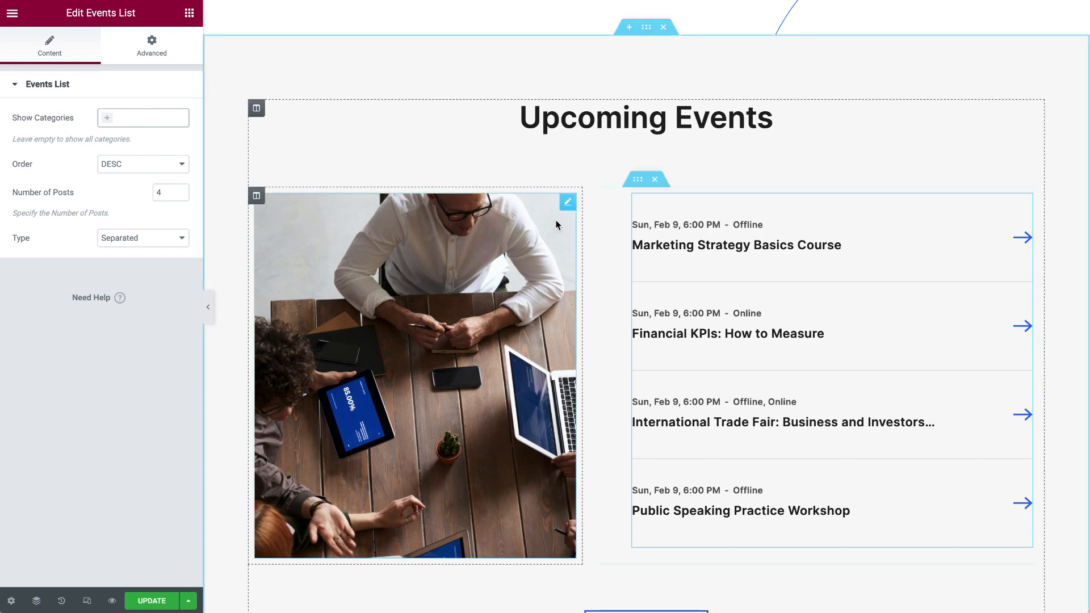
left_click(568, 205)
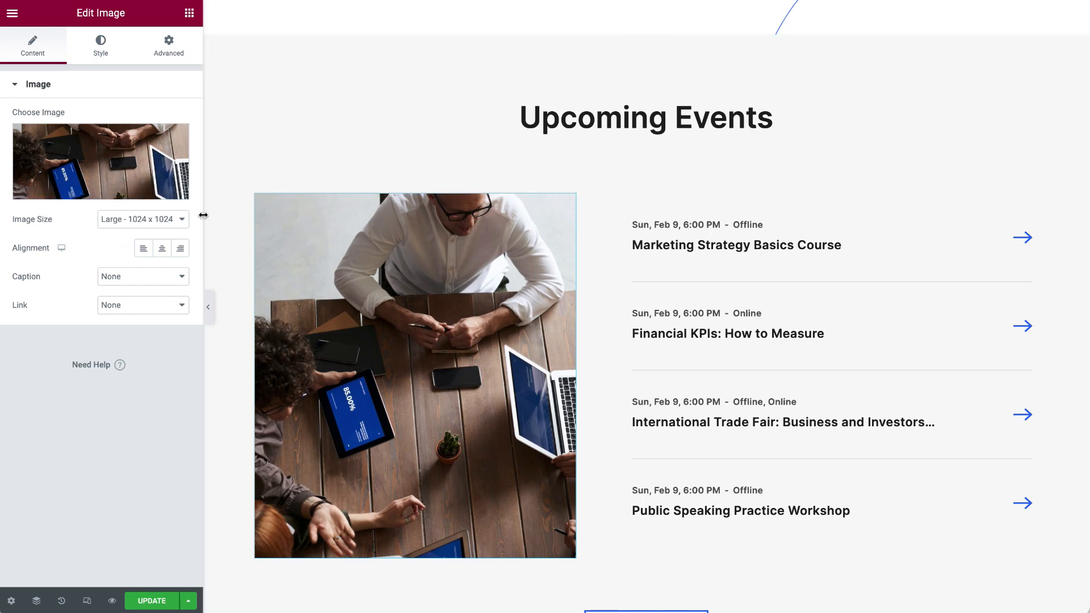
Step: Examine the View All Events button's link type options and update the page
scroll(412, 350, "down", 4)
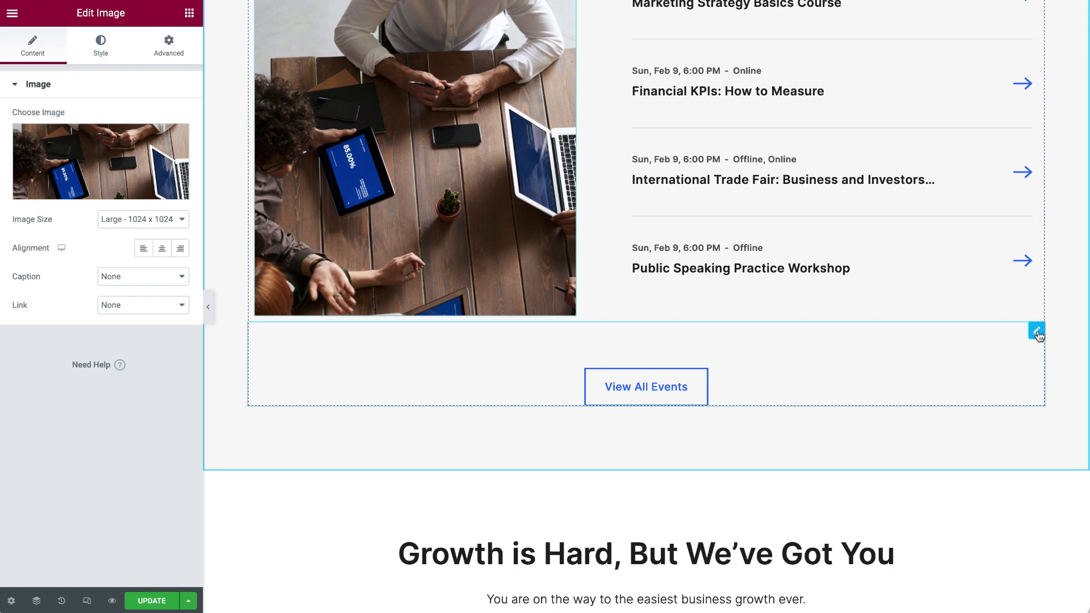
left_click(1038, 334)
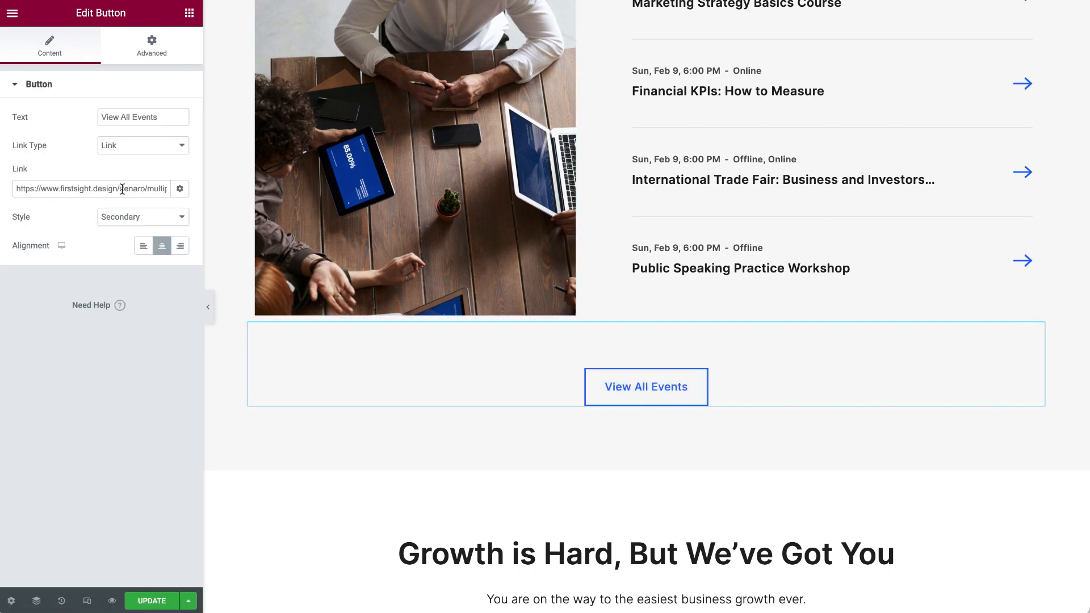
left_click(134, 143)
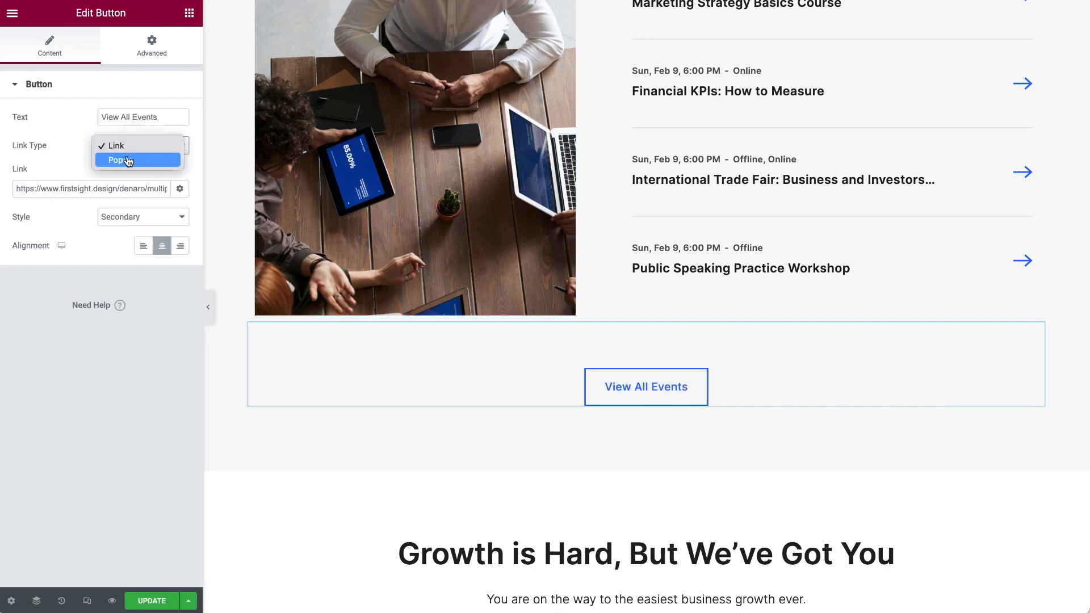
left_click(157, 605)
Step: Examine the title of the "Growth is Hard, But We've Got You" heading and open the paragraph below it for editing
scroll(434, 557, "down", 5)
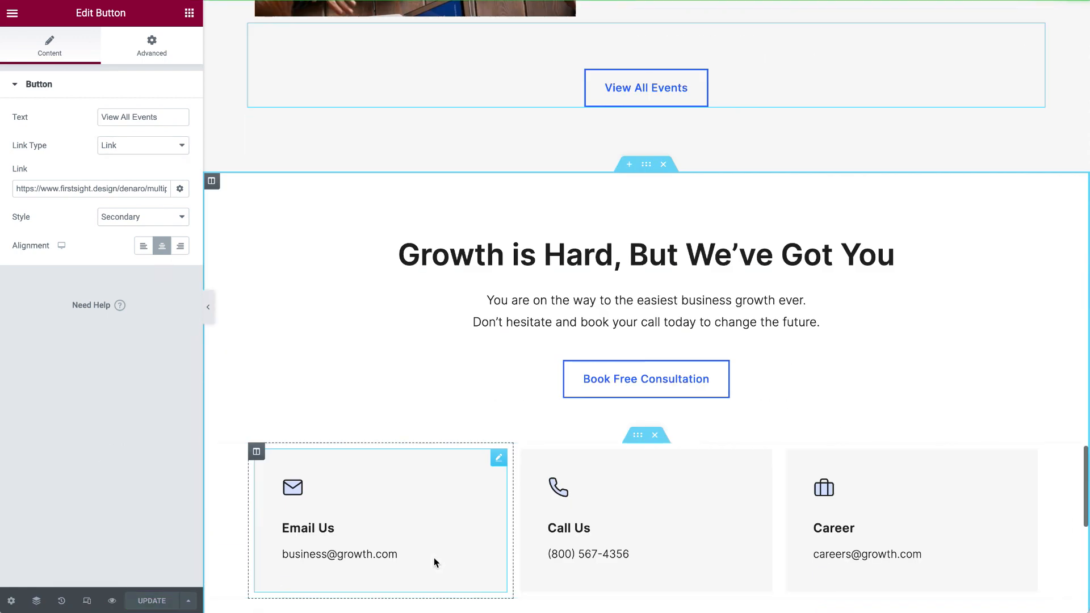
scroll(434, 557, "down", 5)
scroll(434, 558, "up", 1)
scroll(434, 557, "up", 2)
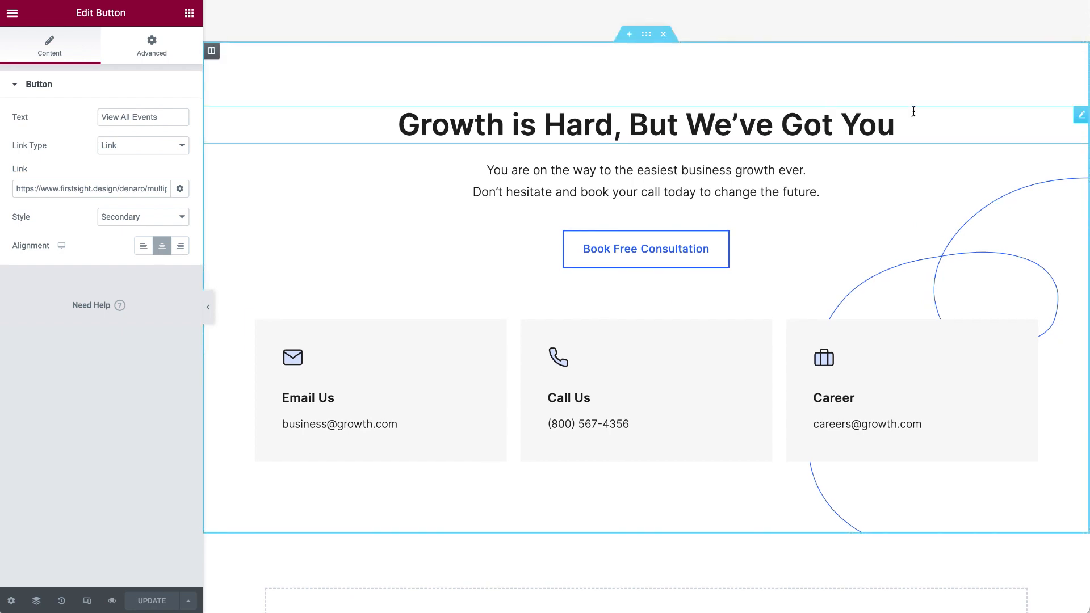
left_click(1080, 117)
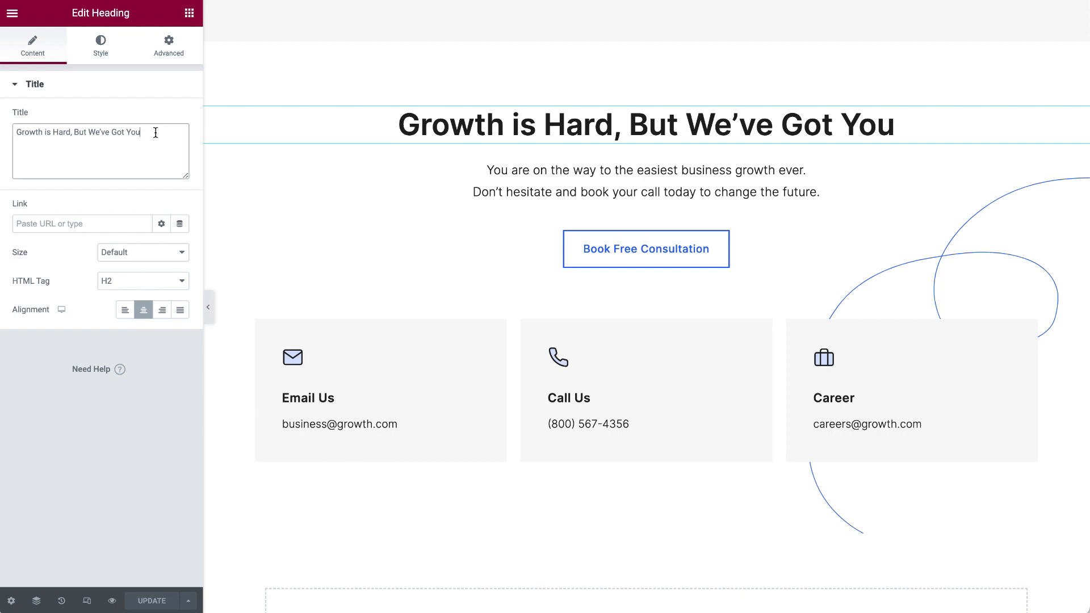
key("ctrl+a")
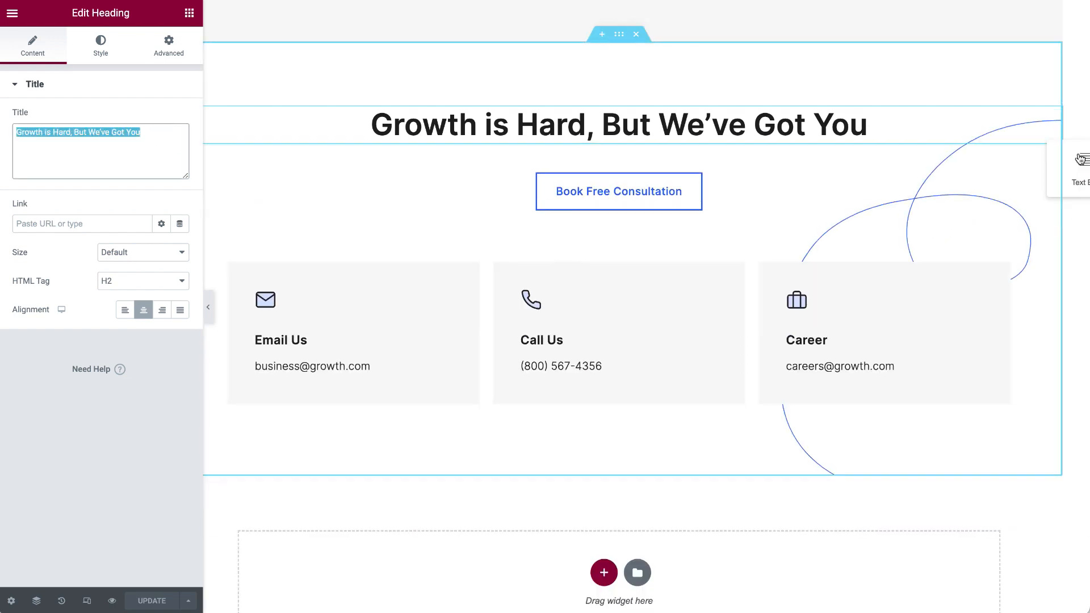
left_click(1074, 155)
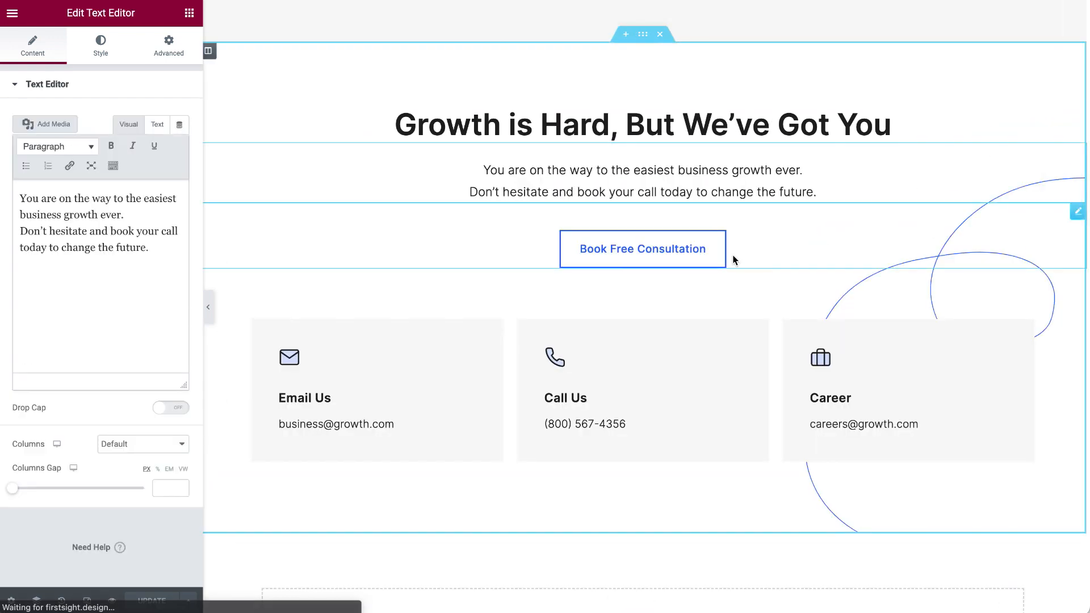
Step: Examine the contact section's animated line settings and browse the icon library for the Email Us icon box
left_click(1077, 183)
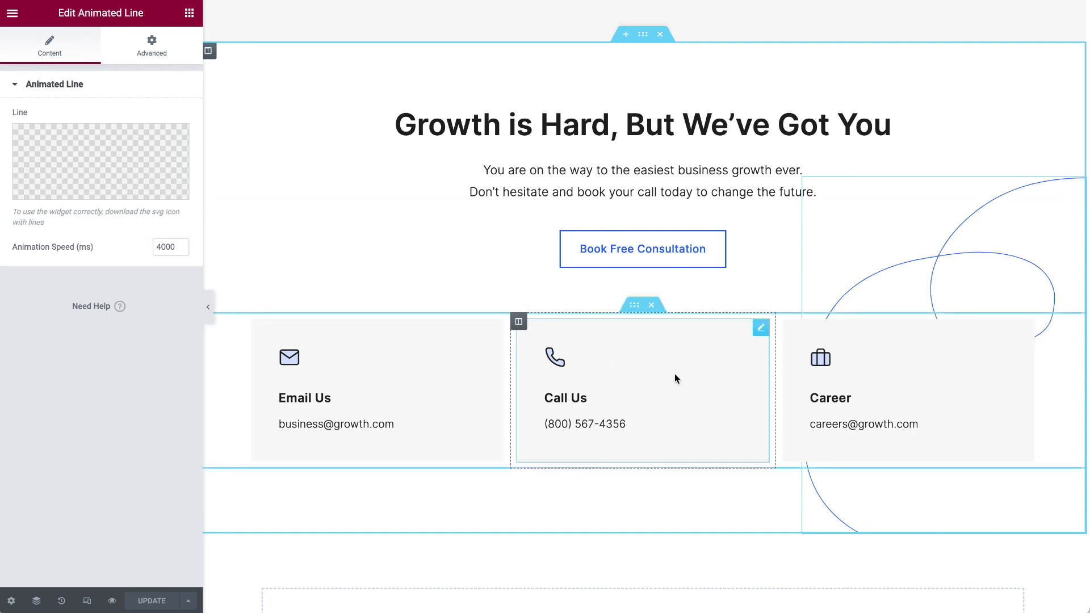
left_click(493, 332)
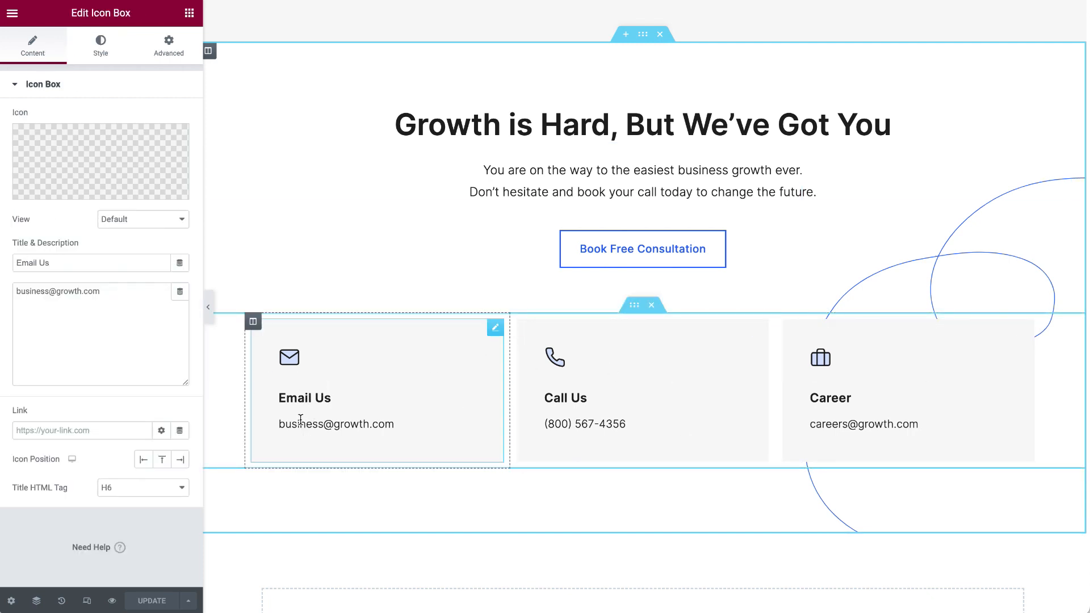
mouse_move(500, 339)
left_click(140, 173)
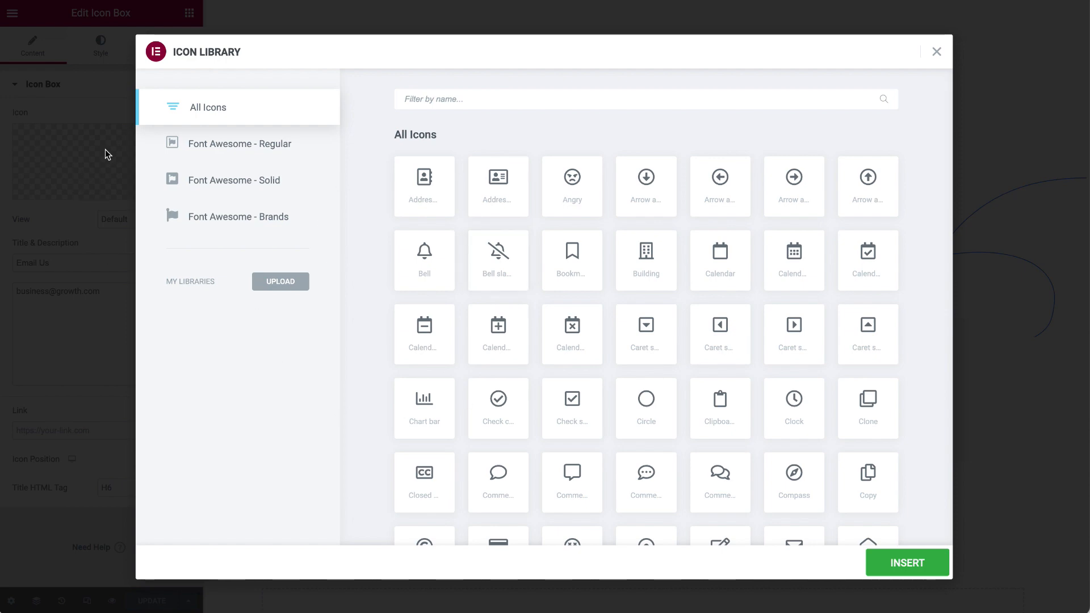
scroll(497, 406, "down", 20)
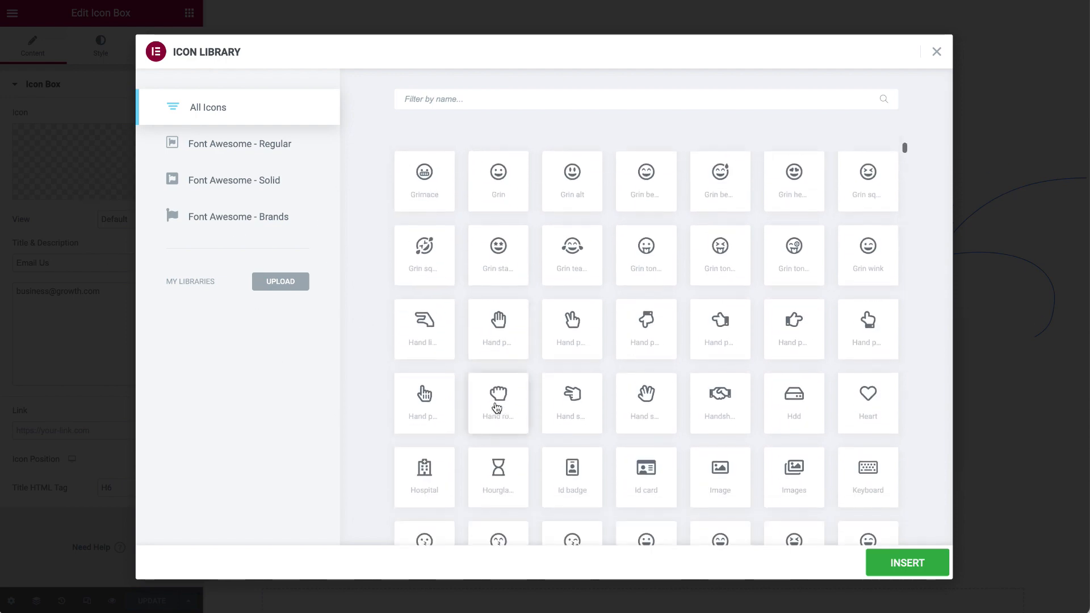
scroll(497, 406, "down", 10)
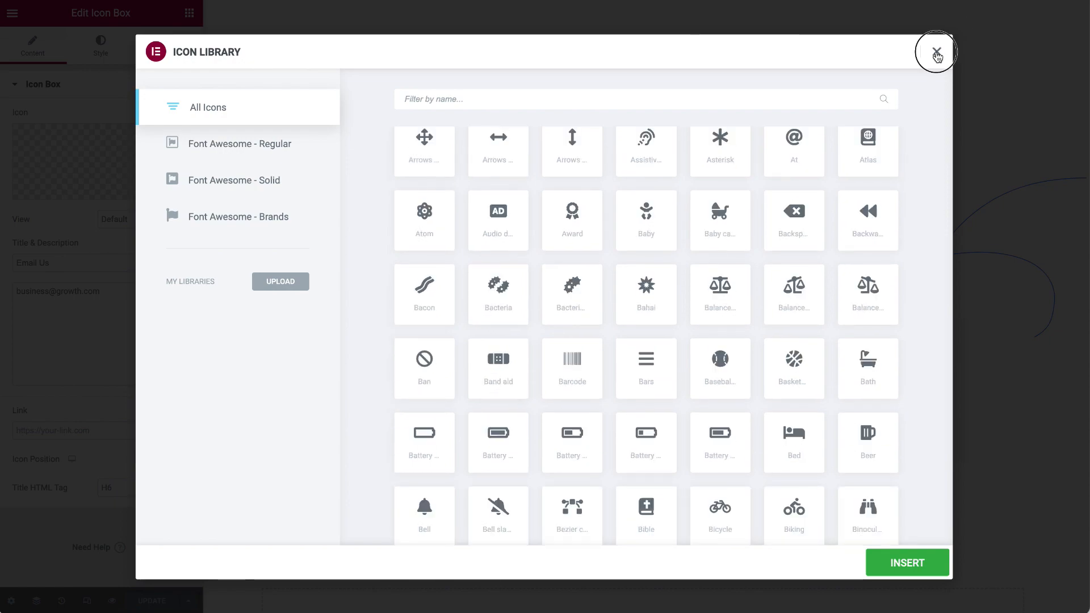
left_click(936, 53)
Step: Enable unfiltered file uploads and view the SVG icons in the media library for the Email Us icon box
left_click(163, 193)
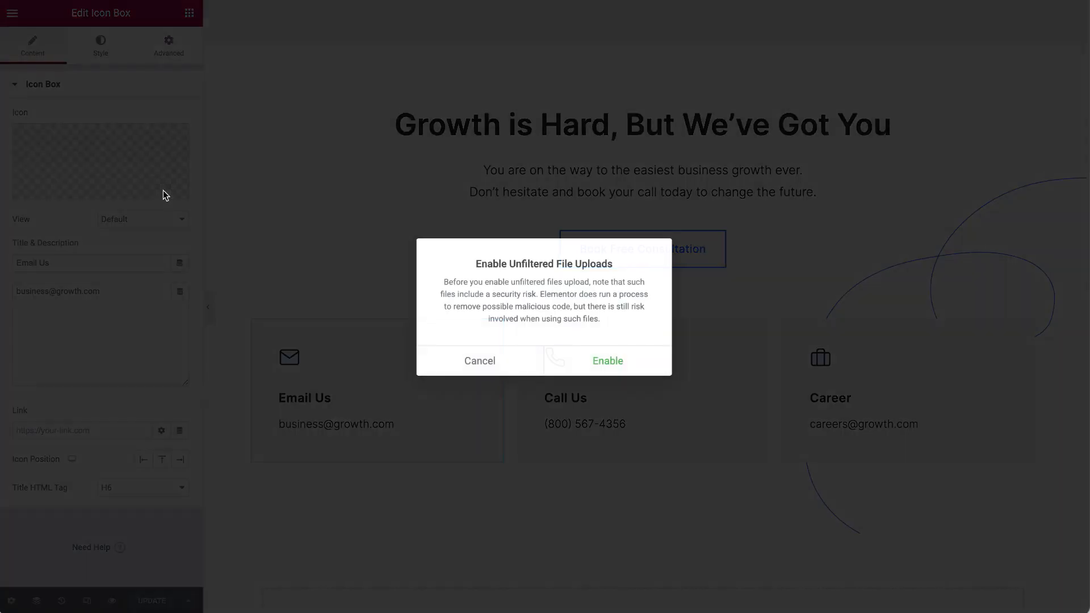
left_click(622, 368)
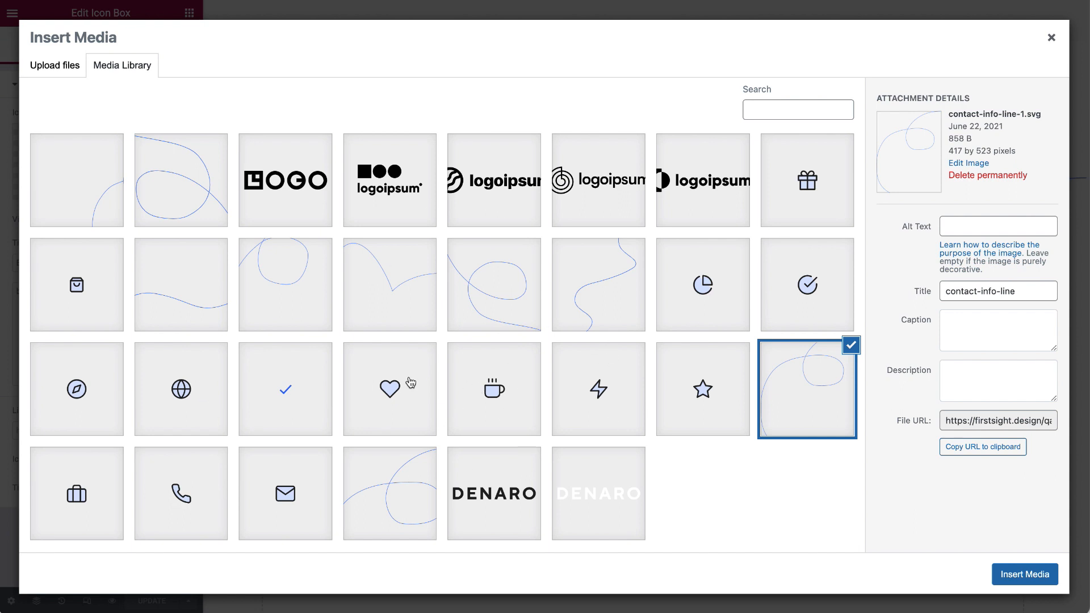
left_click(1052, 36)
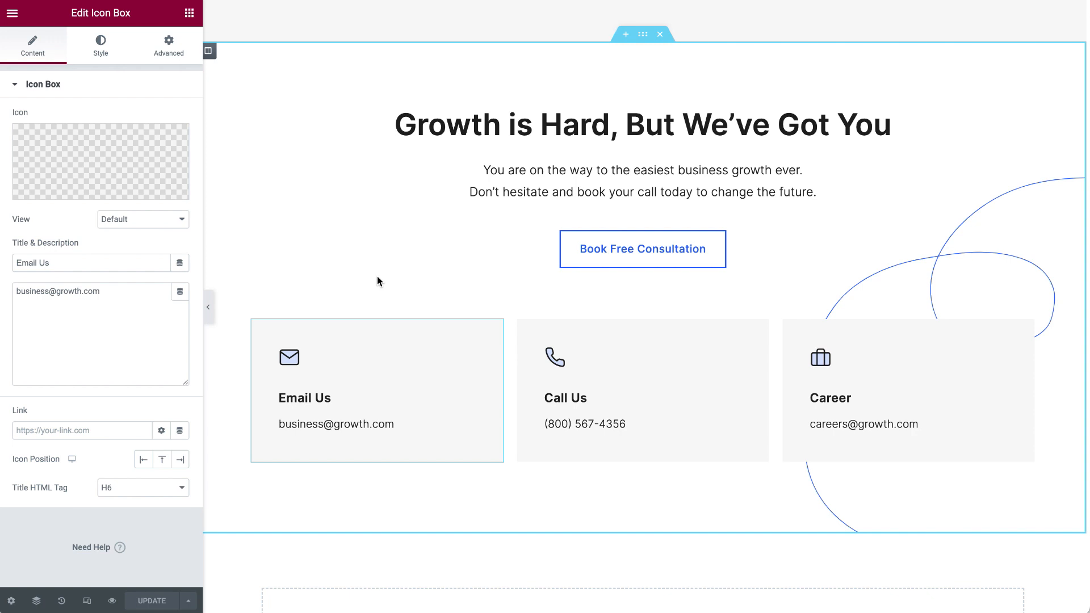
Step: Examine the title and description text of the Email Us icon box
left_click(56, 262)
triple_click(88, 264)
left_click_drag(119, 291, 8, 296)
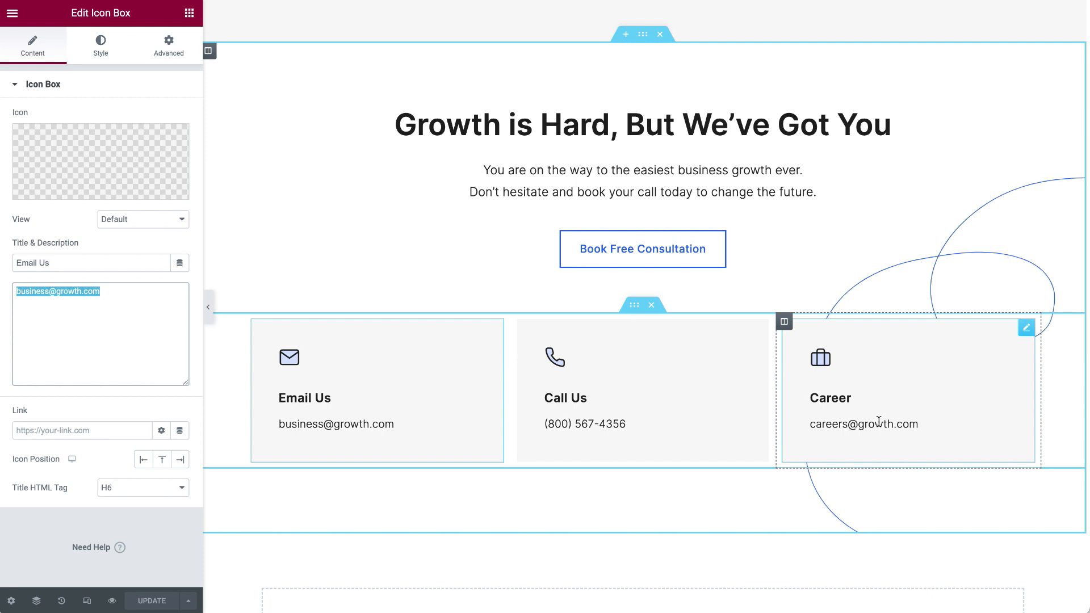
Step: Try a dark red background color on the Call Us icon box and reset the color
scroll(679, 450, "down", 1)
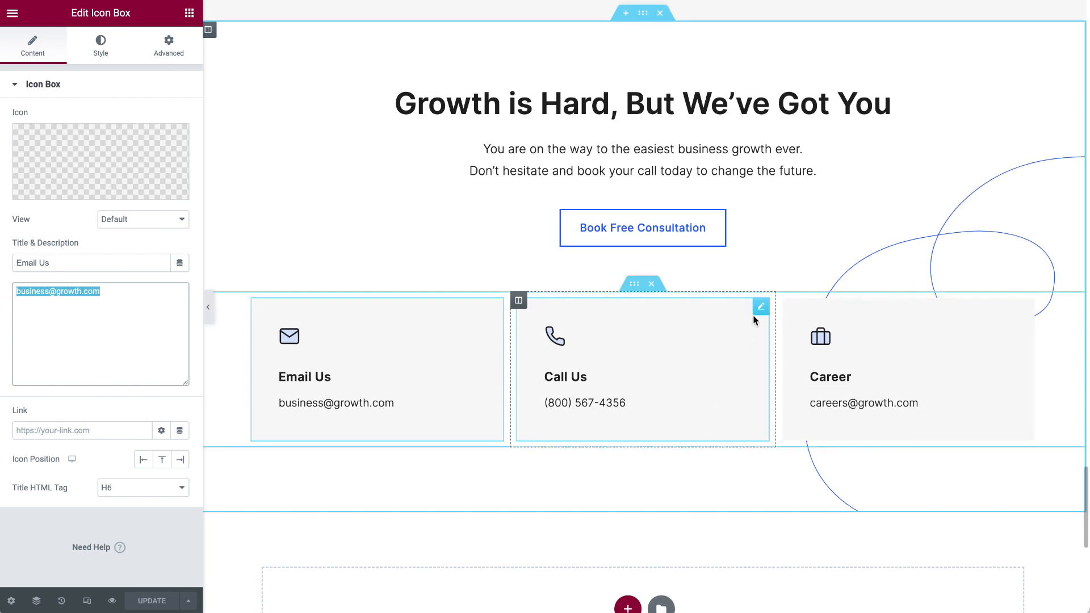
left_click(761, 309)
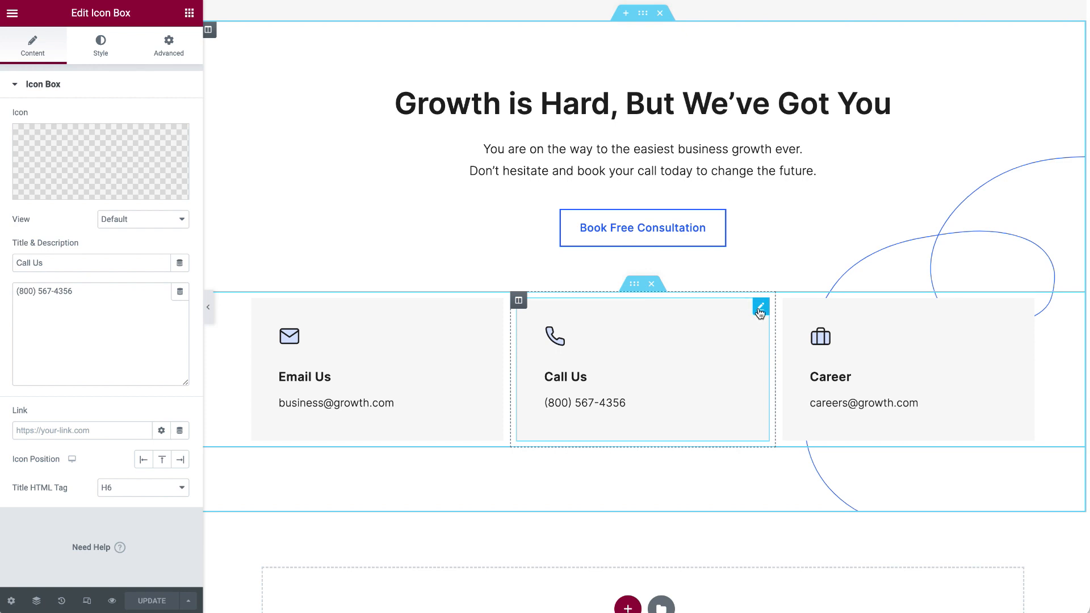
left_click(168, 45)
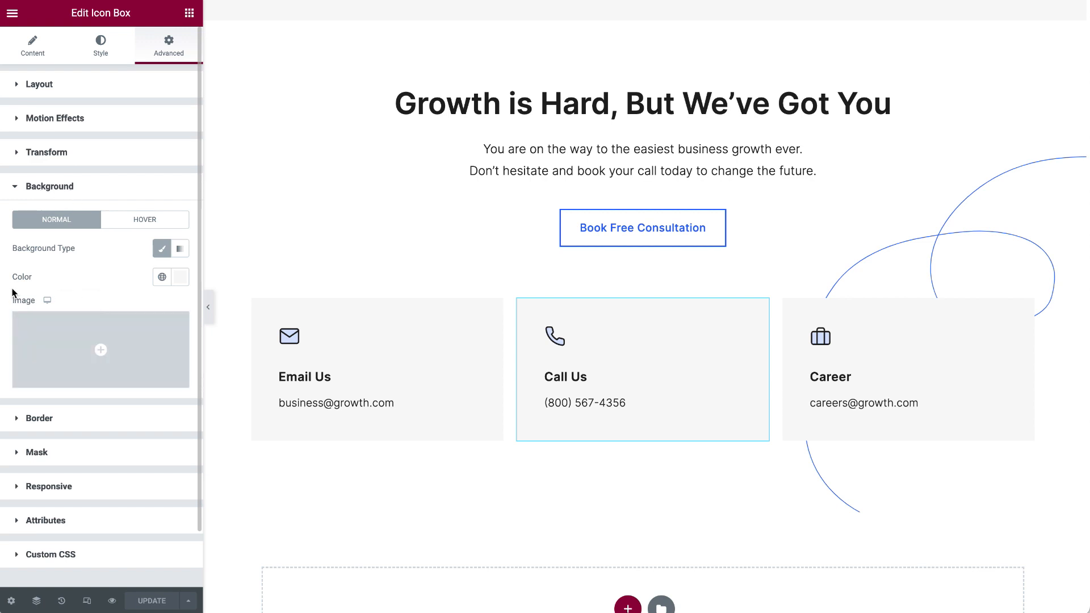
left_click(182, 281)
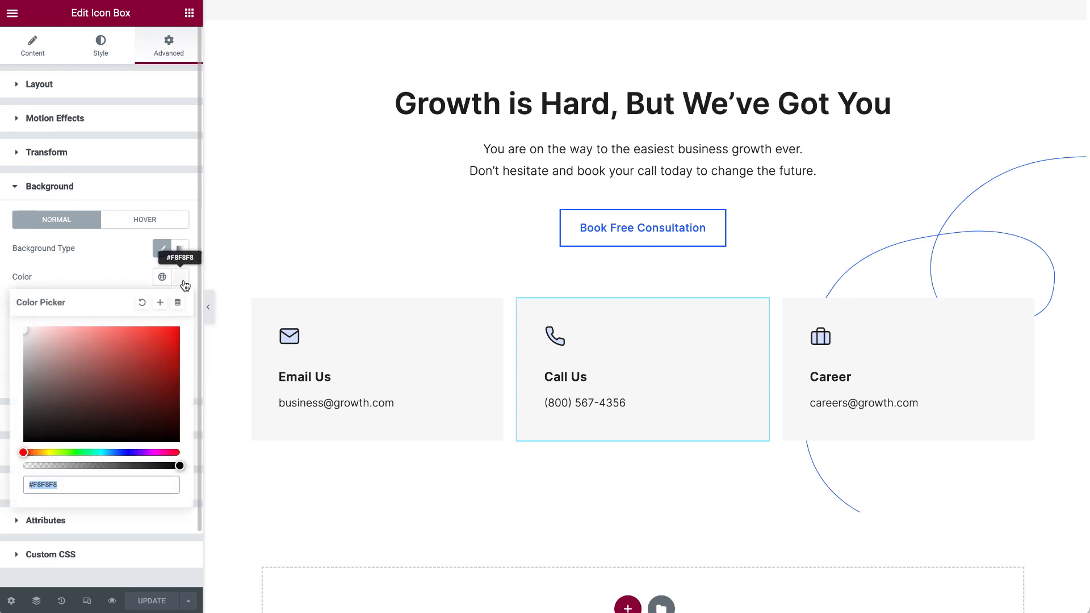
left_click_drag(80, 390, 166, 407)
left_click(143, 304)
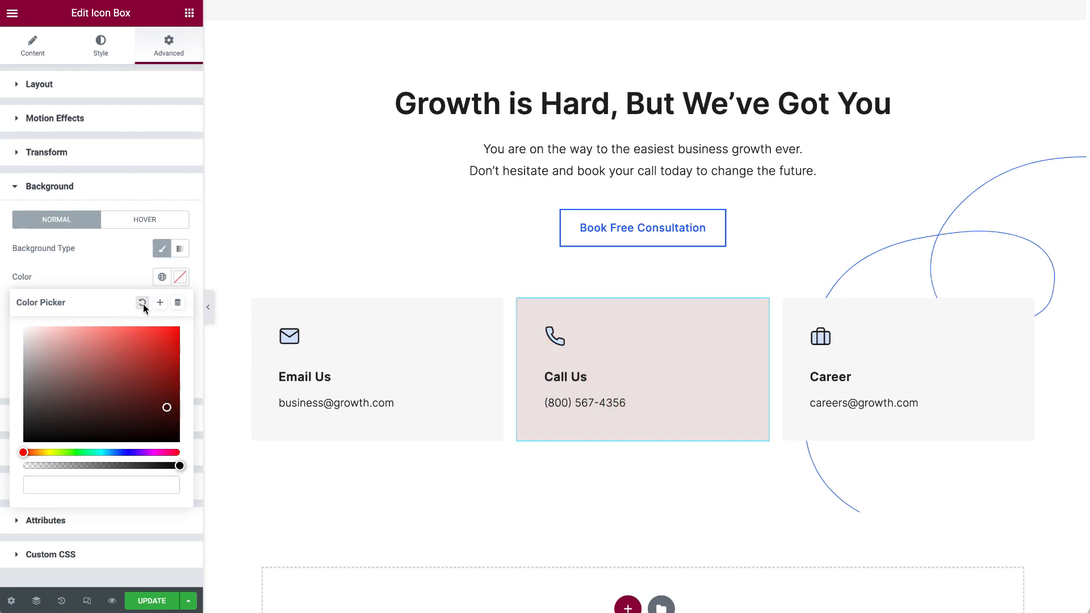
left_click(129, 274)
Step: Review the home page back up to the hero section and update it
scroll(317, 484, "down", 8)
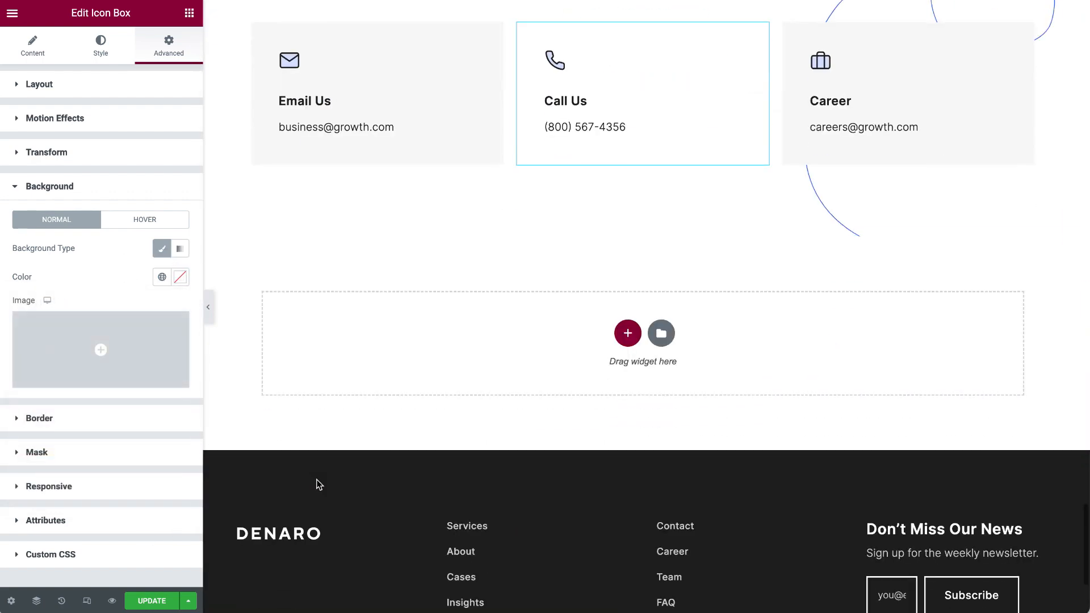
scroll(317, 484, "up", 4)
scroll(316, 480, "up", 20)
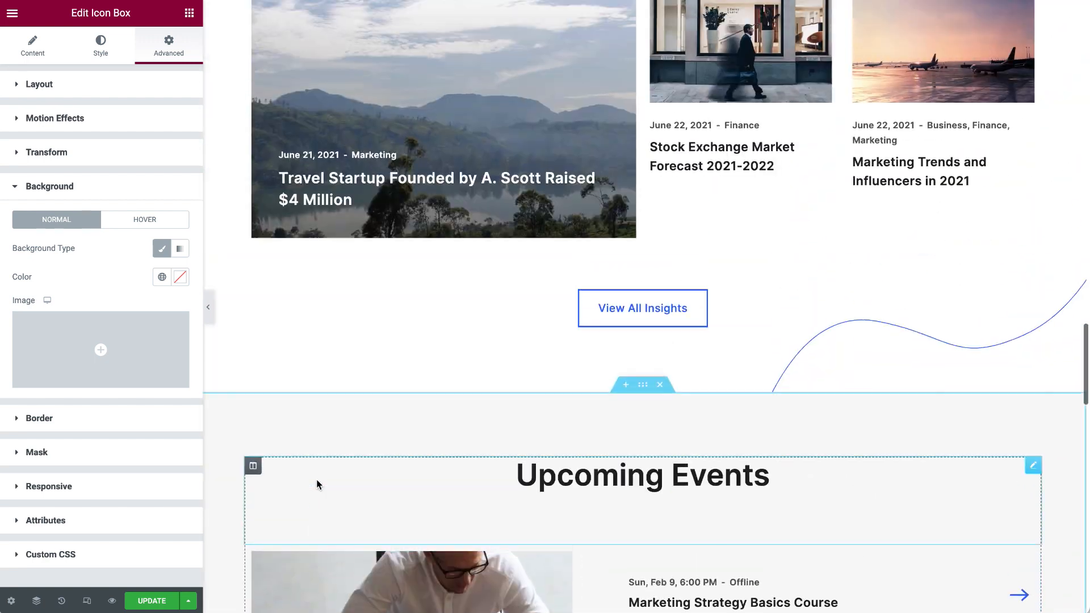
scroll(316, 479, "up", 5)
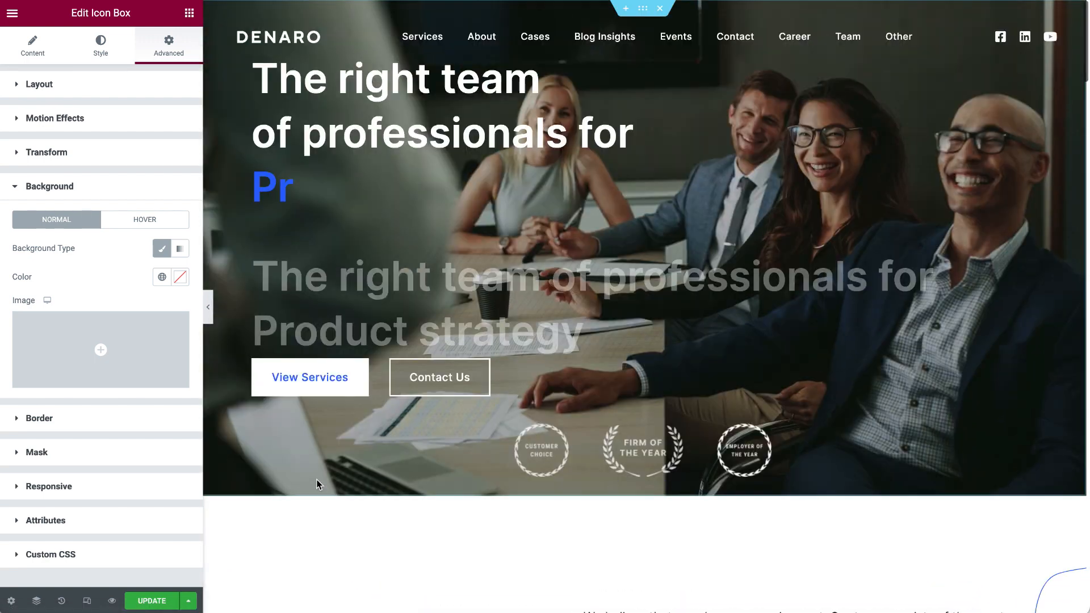
left_click(157, 601)
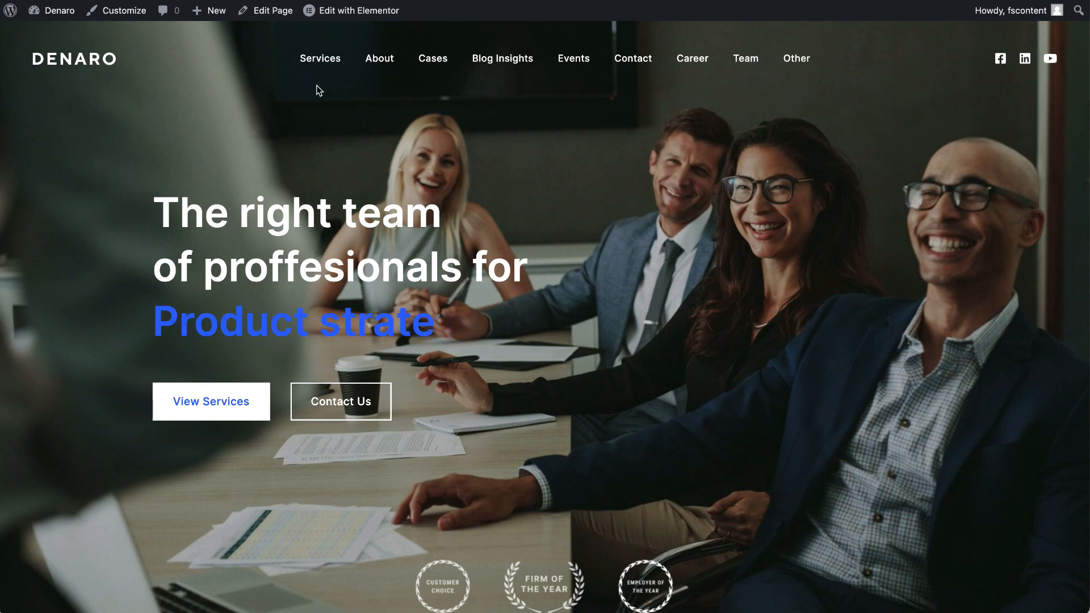
Step: Open the Services page on the live site and view its hero image and text
mouse_move(333, 65)
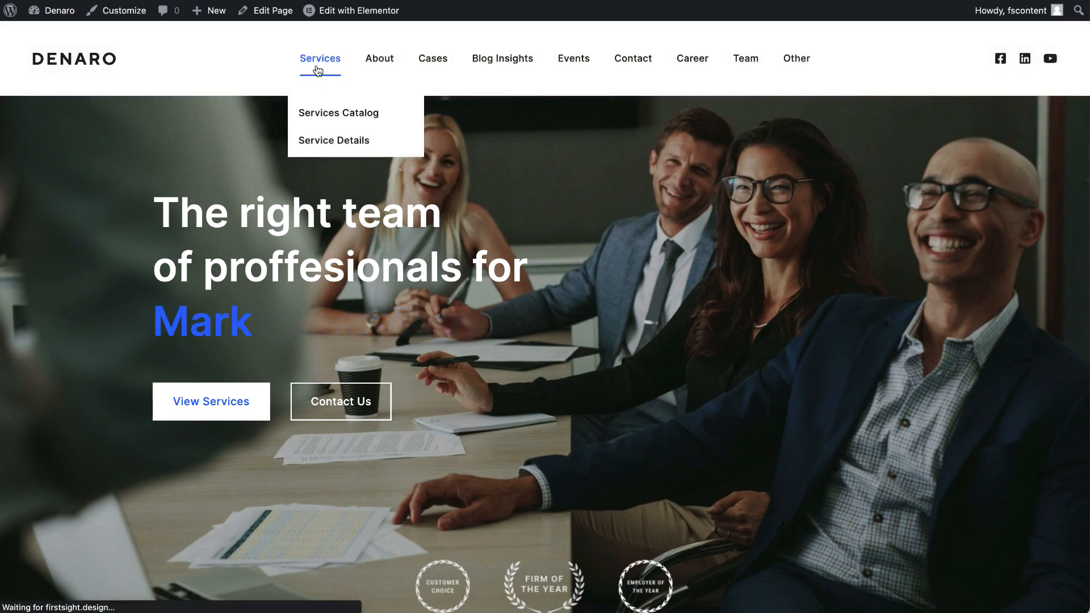
left_click(319, 70)
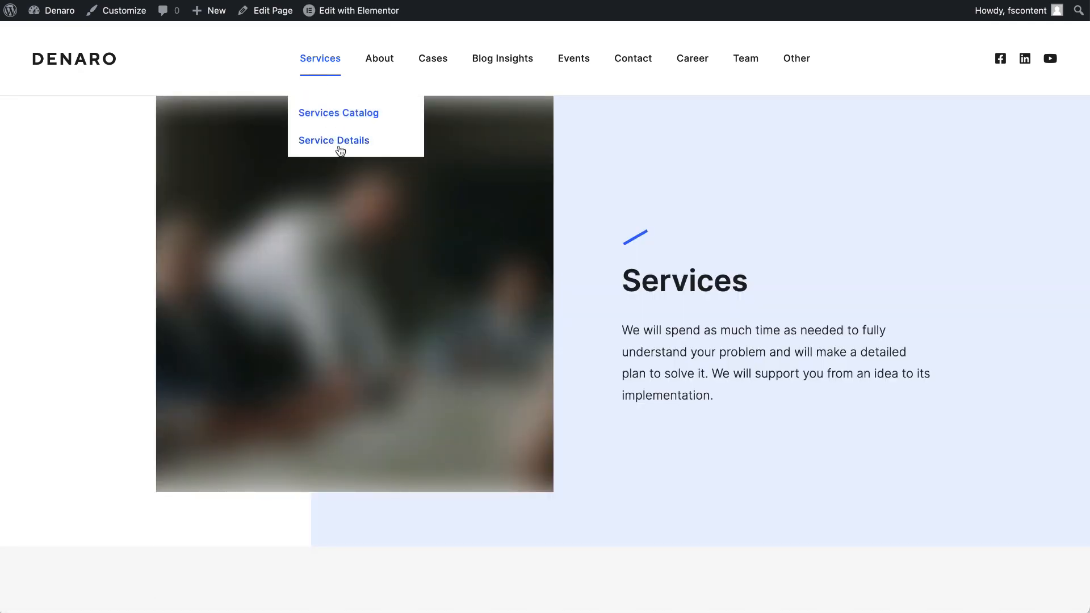
scroll(581, 335, "down", 6)
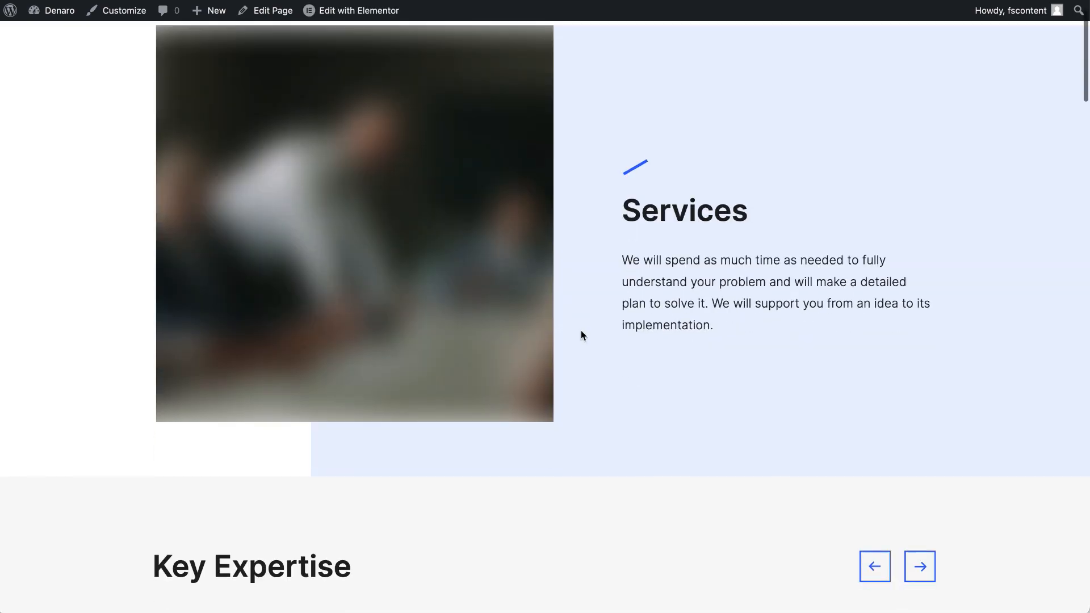
scroll(425, 400, "up", 8)
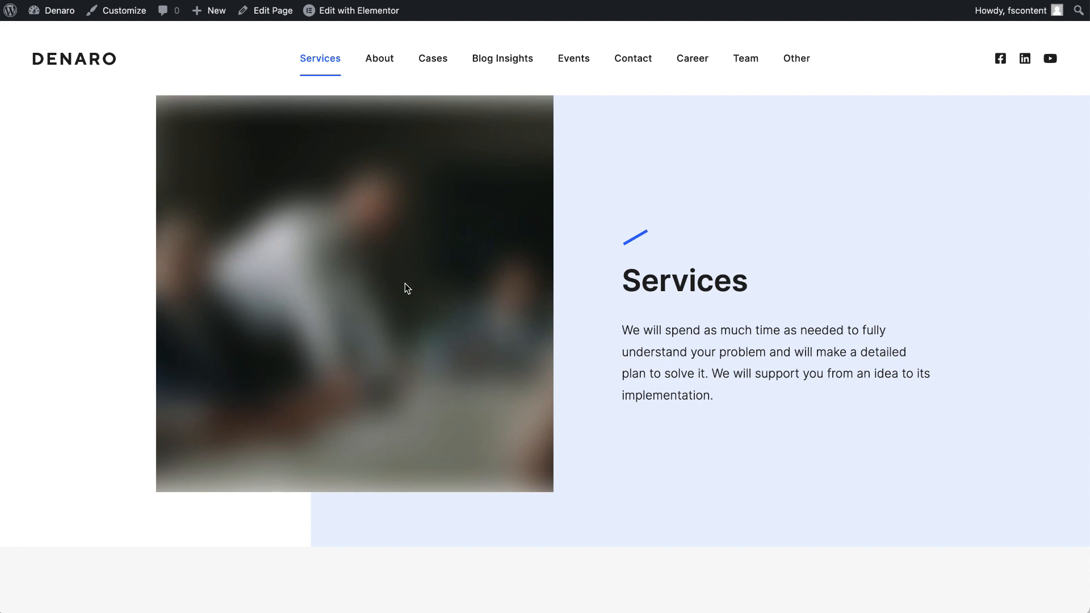
Step: Open the WordPress page editor for the Services page in a new browser tab
right_click(268, 16)
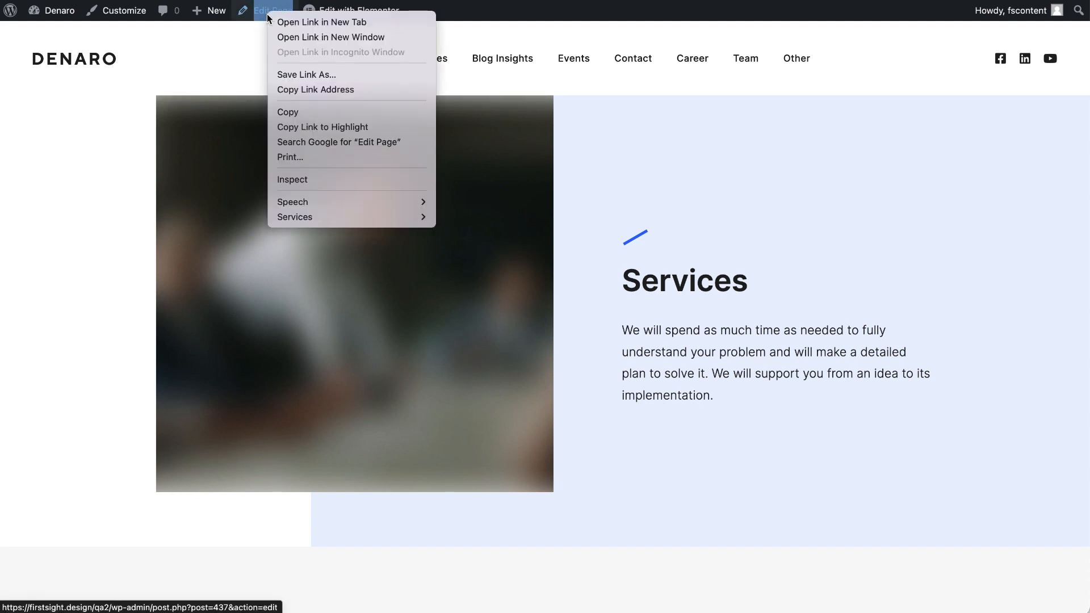
left_click(214, 78)
mouse_move(338, 20)
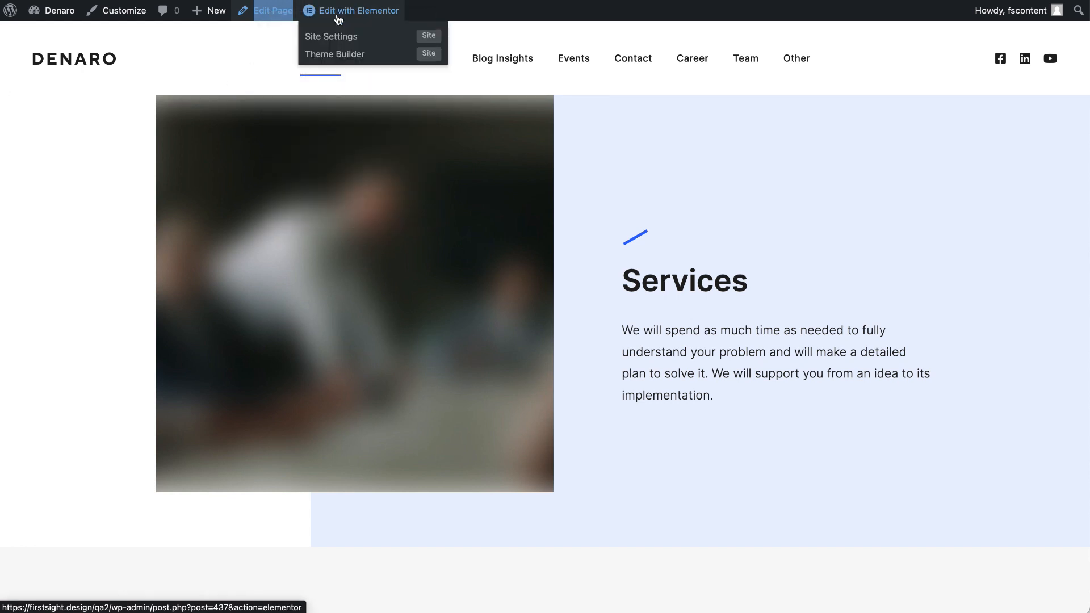
right_click(265, 18)
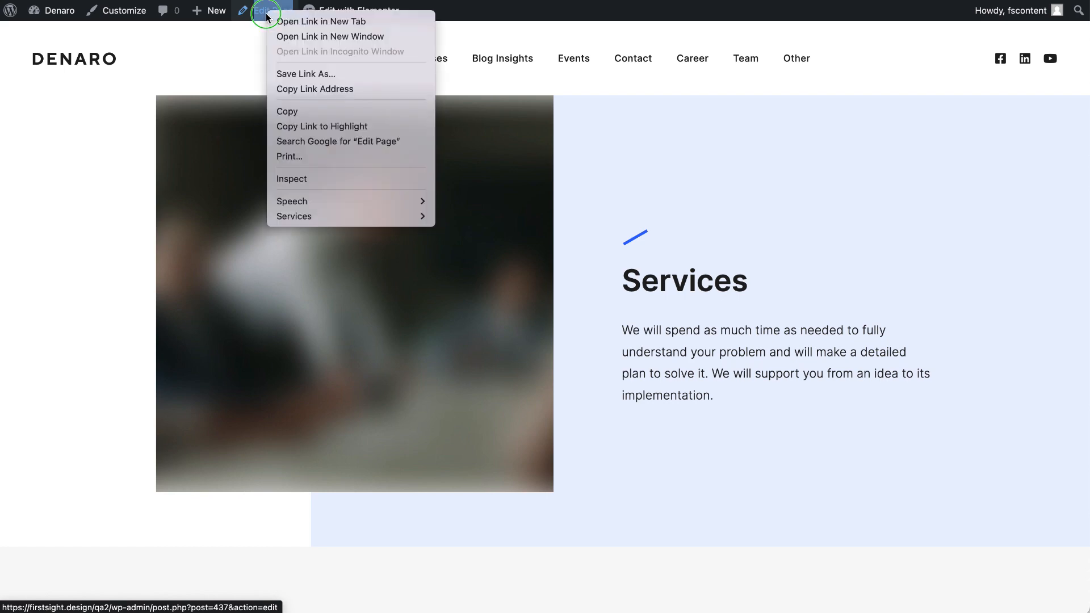
left_click(304, 23)
key("ctrl+Tab")
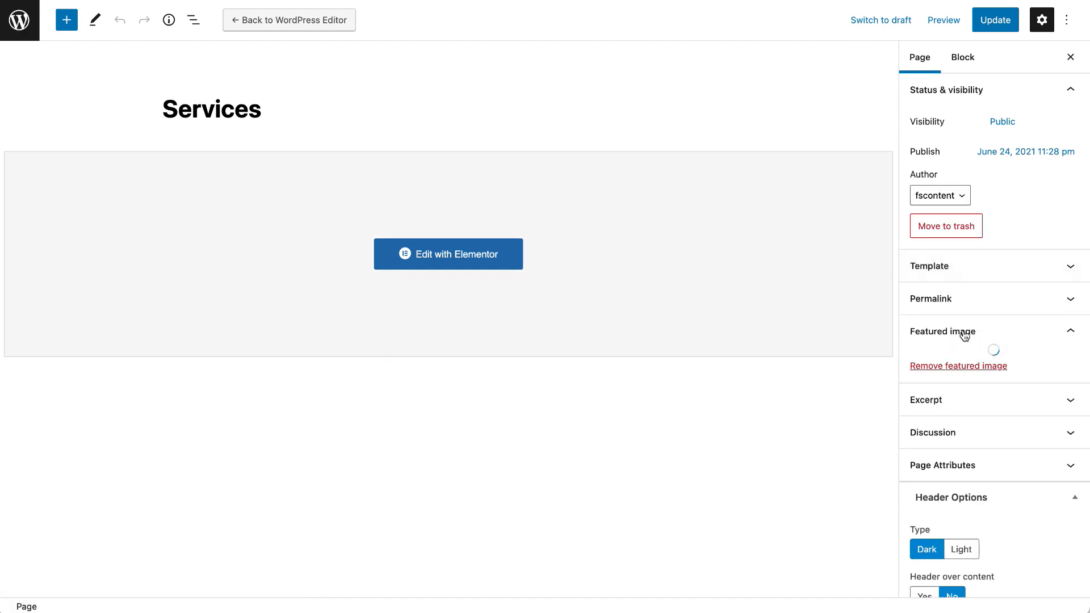
left_click(1000, 422)
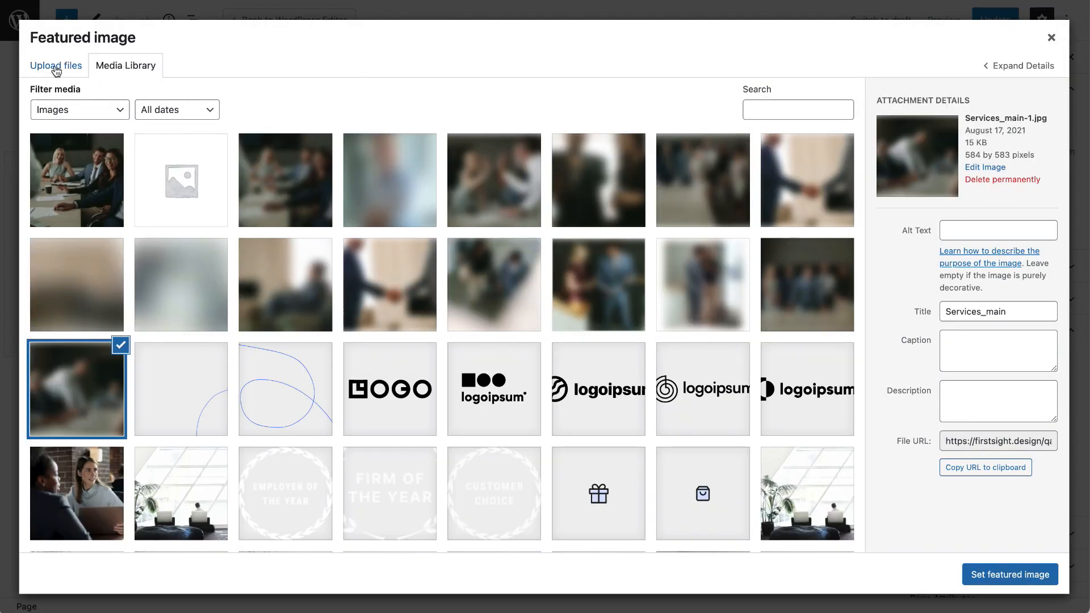
left_click(55, 66)
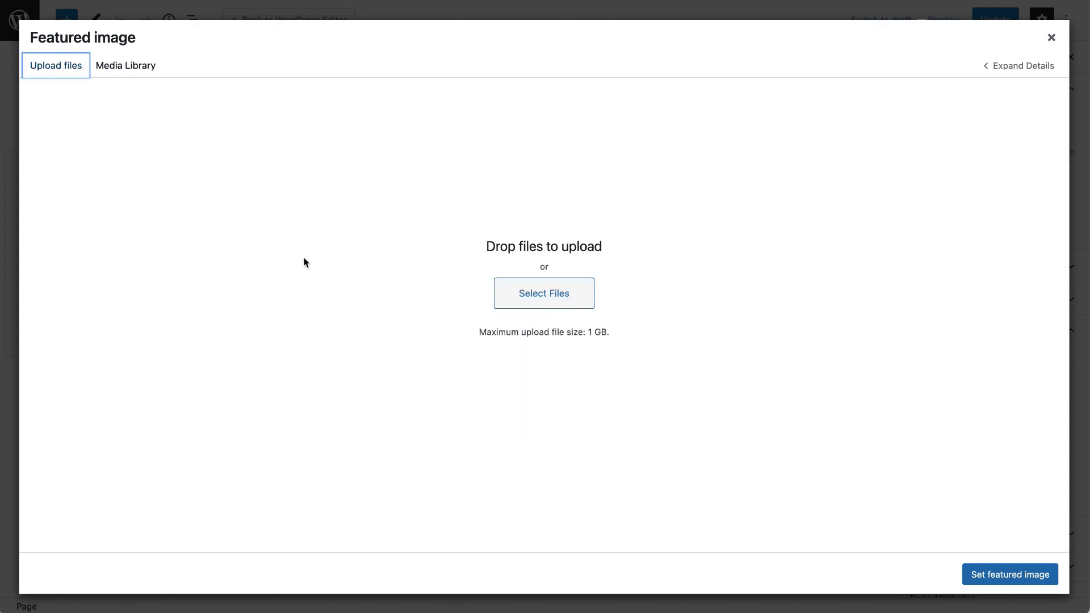
left_click(575, 301)
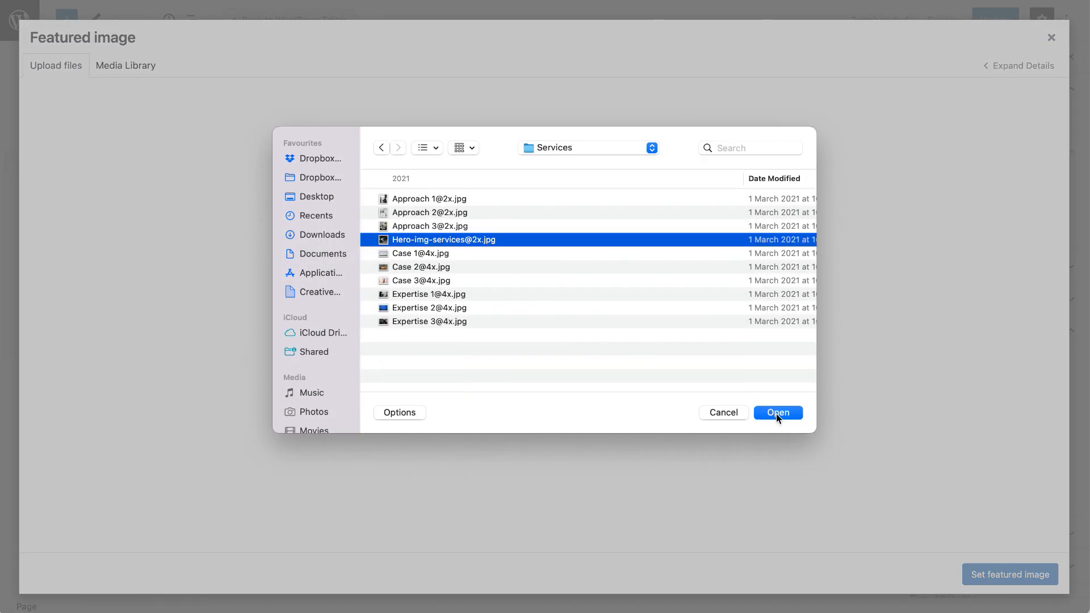
left_click(778, 417)
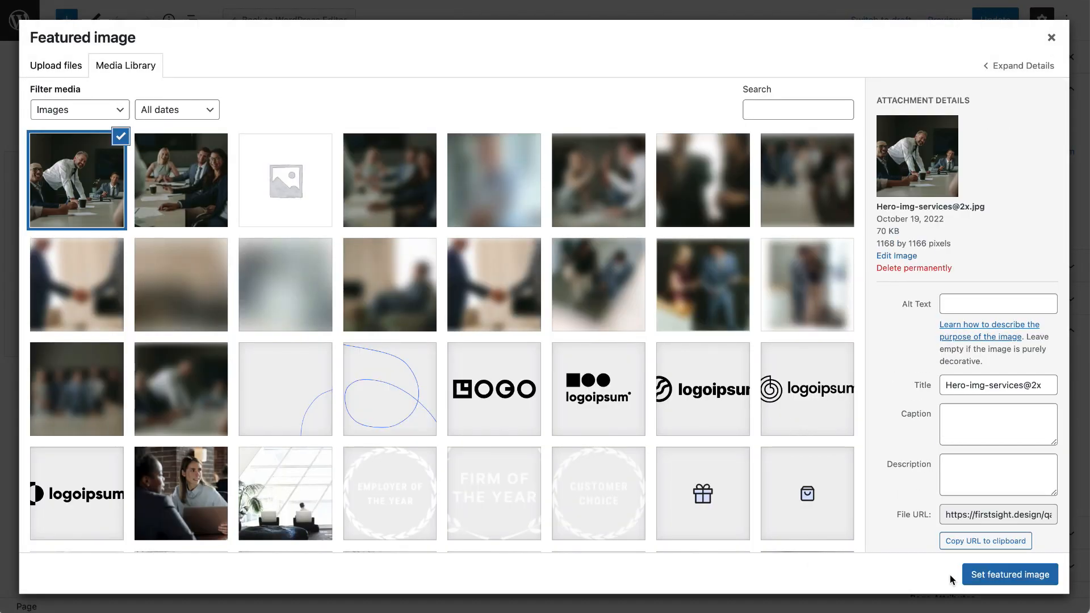
left_click(975, 575)
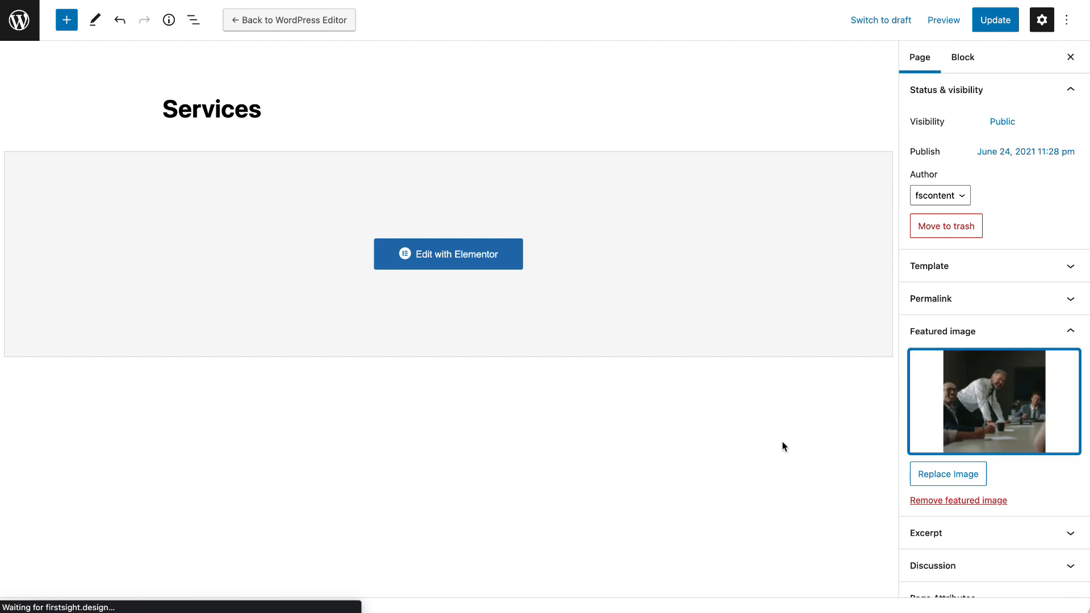
left_click(996, 22)
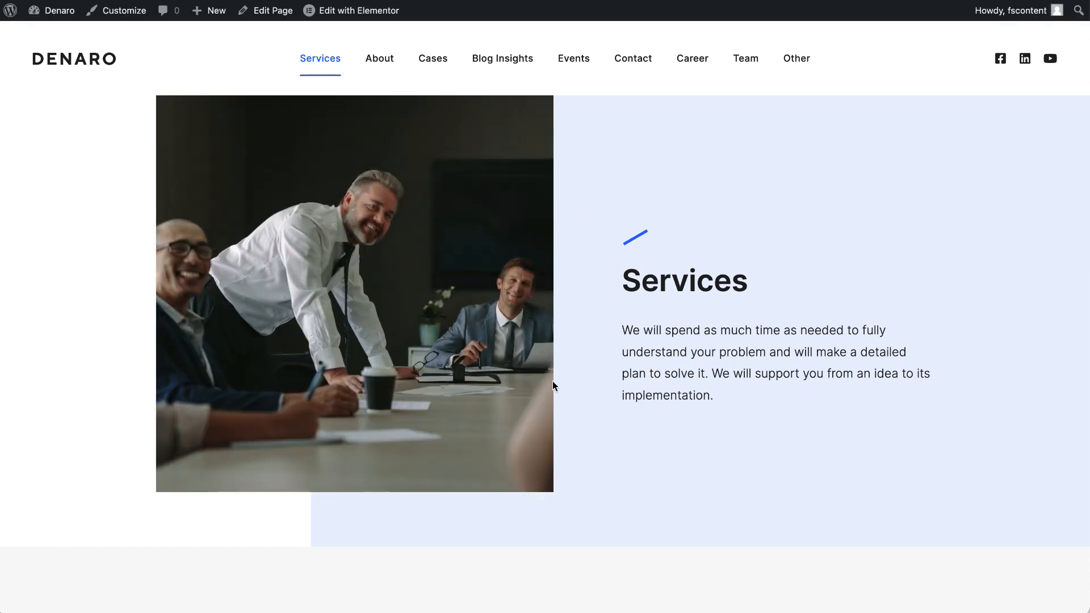
Step: Browse the service cards in the Key Expertise carousel on the live Services page
scroll(553, 387, "down", 8)
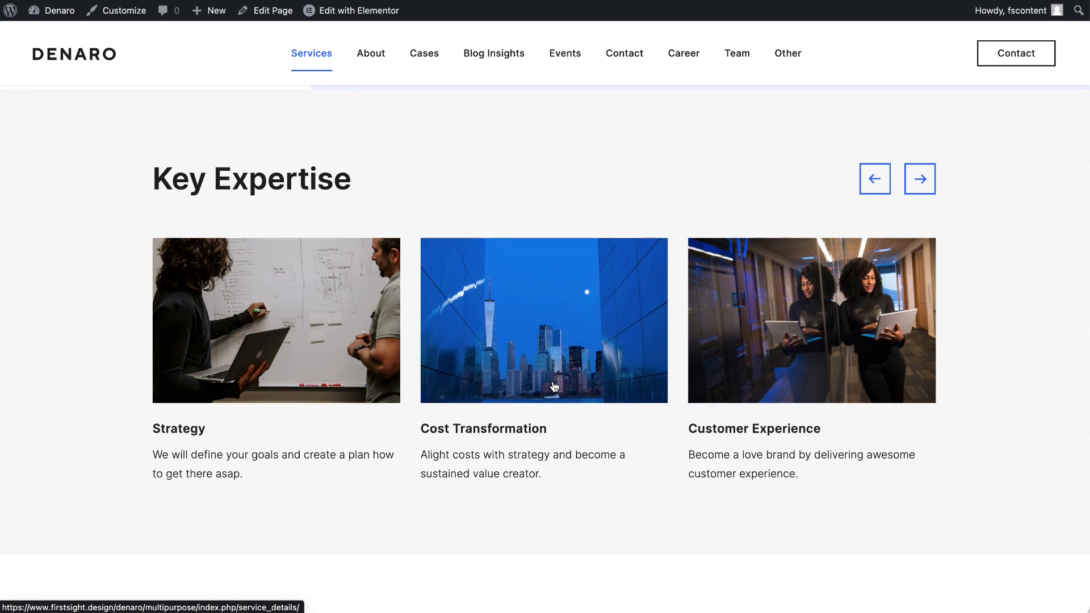
left_click(921, 180)
left_click(920, 181)
left_click(922, 183)
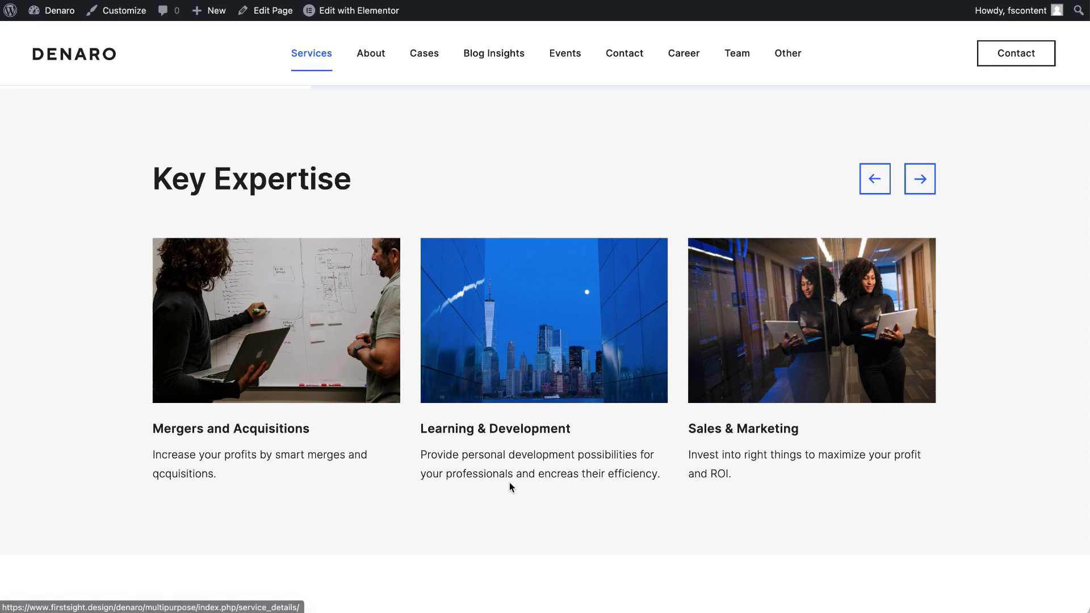
left_click(462, 434)
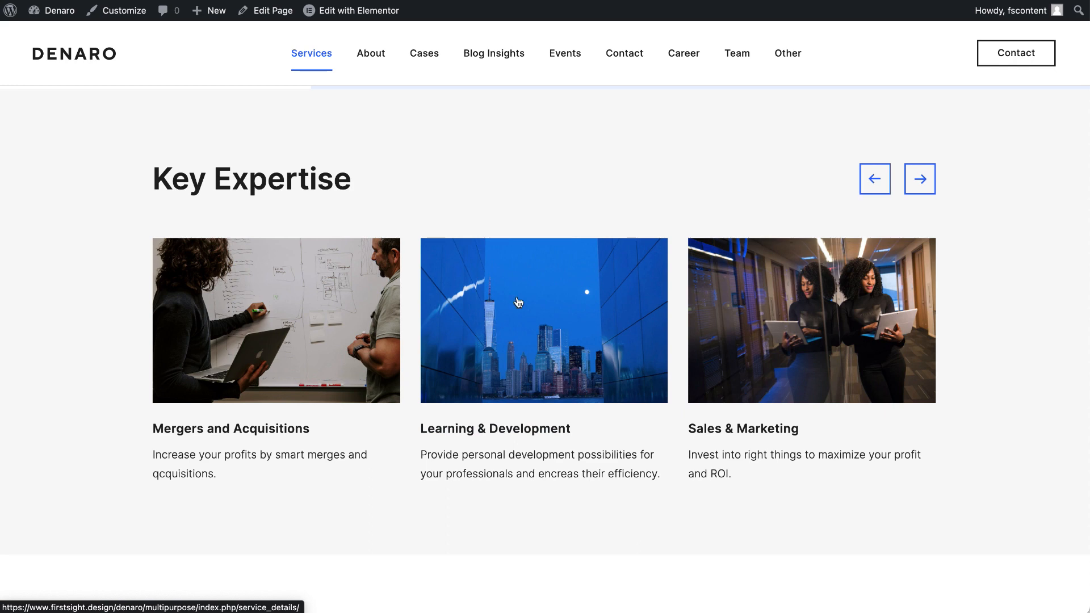
Step: Open the service details page from the Mergers and Acquisitions card in Key Expertise, look it over and return to the Services page
left_click(920, 178)
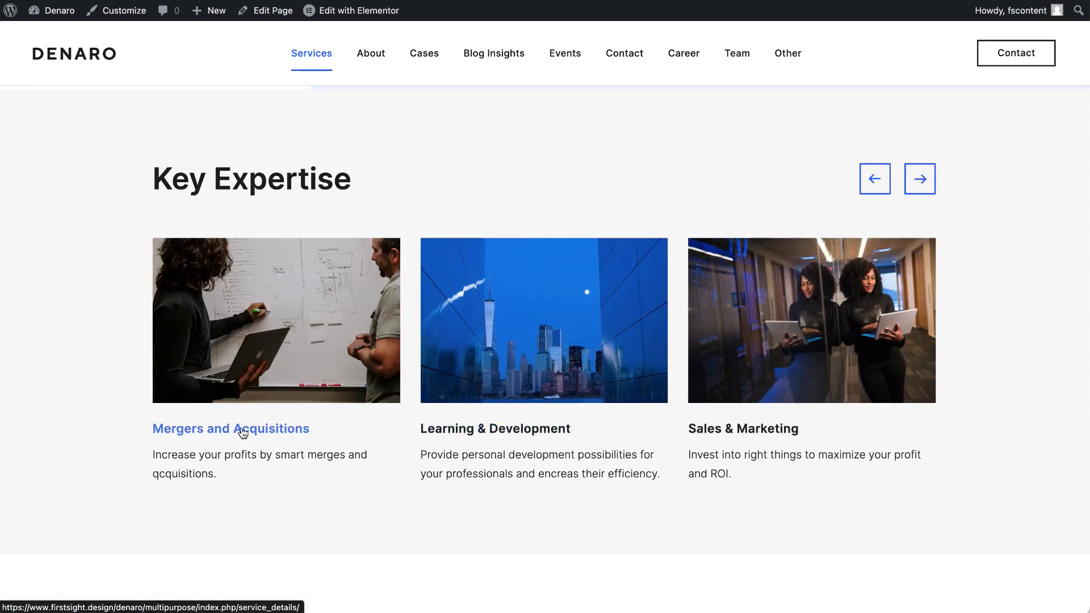
scroll(241, 430, "down", 5)
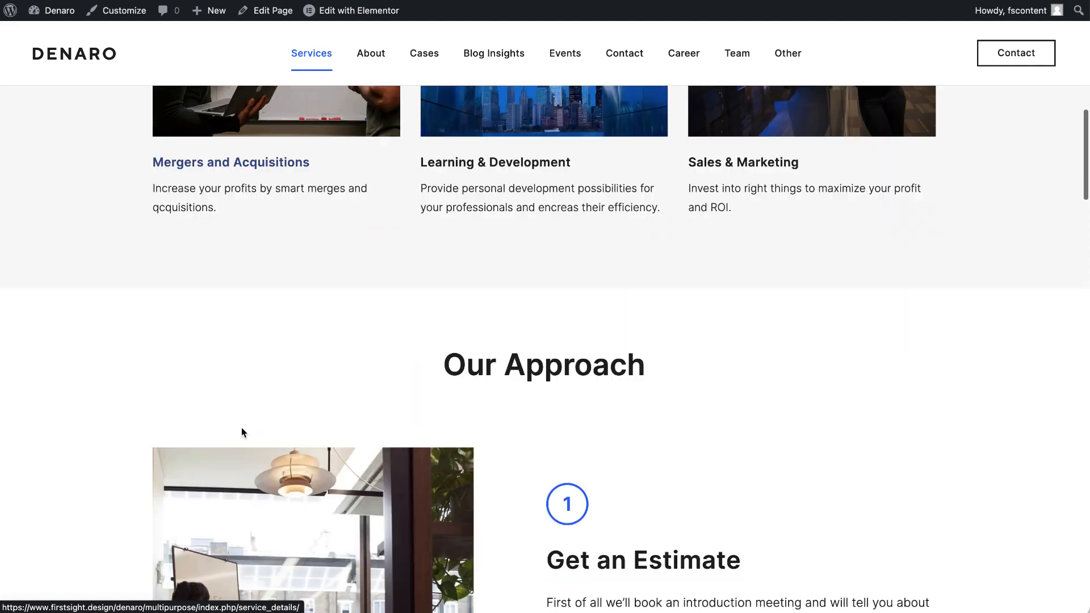
scroll(241, 430, "up", 4)
left_click(263, 276)
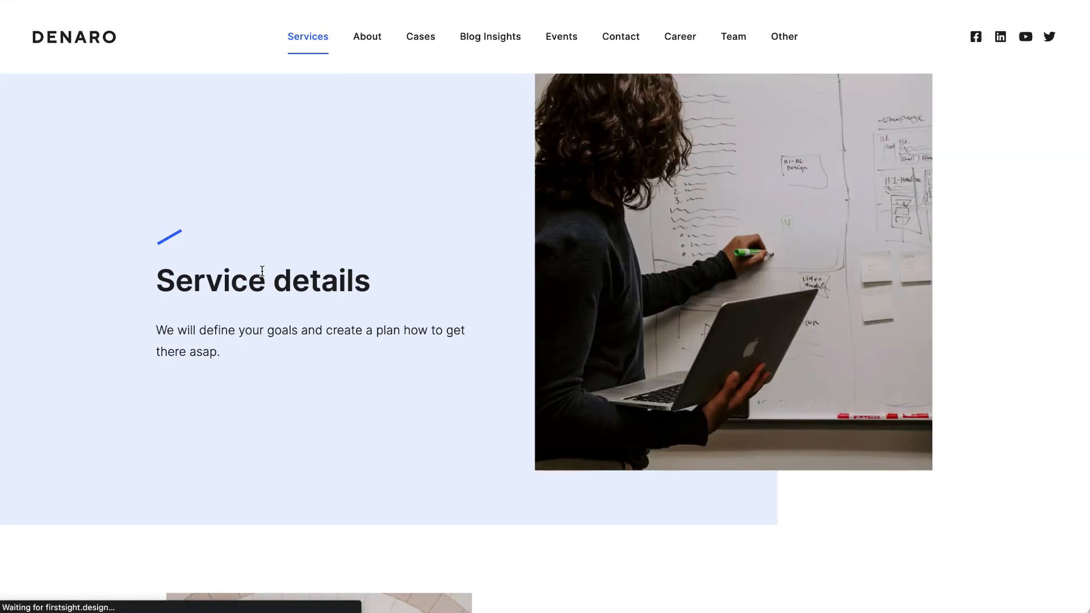
scroll(290, 378, "down", 15)
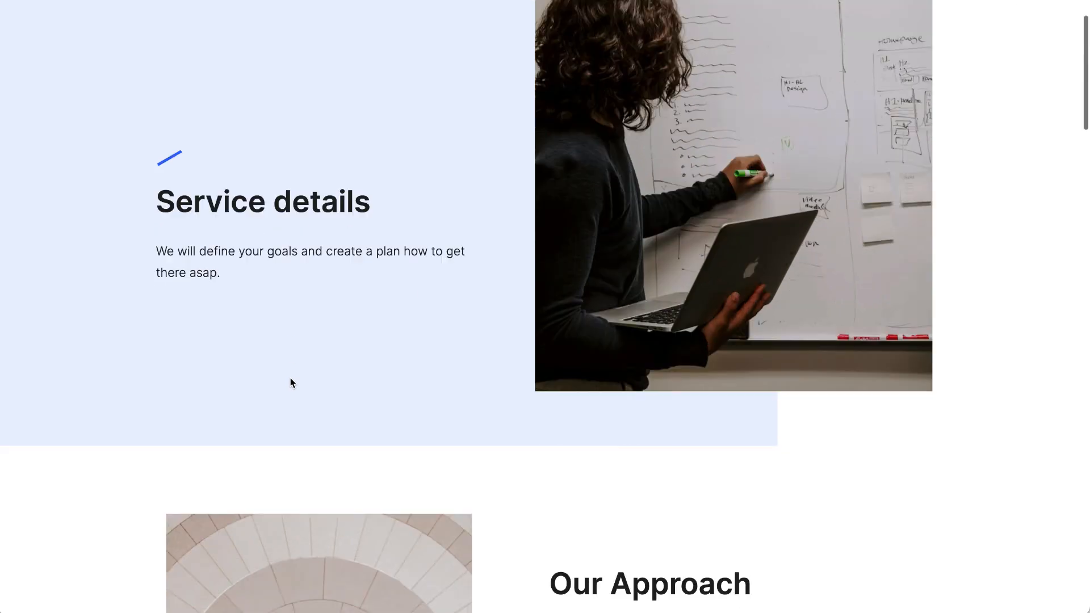
scroll(134, 207, "up", 18)
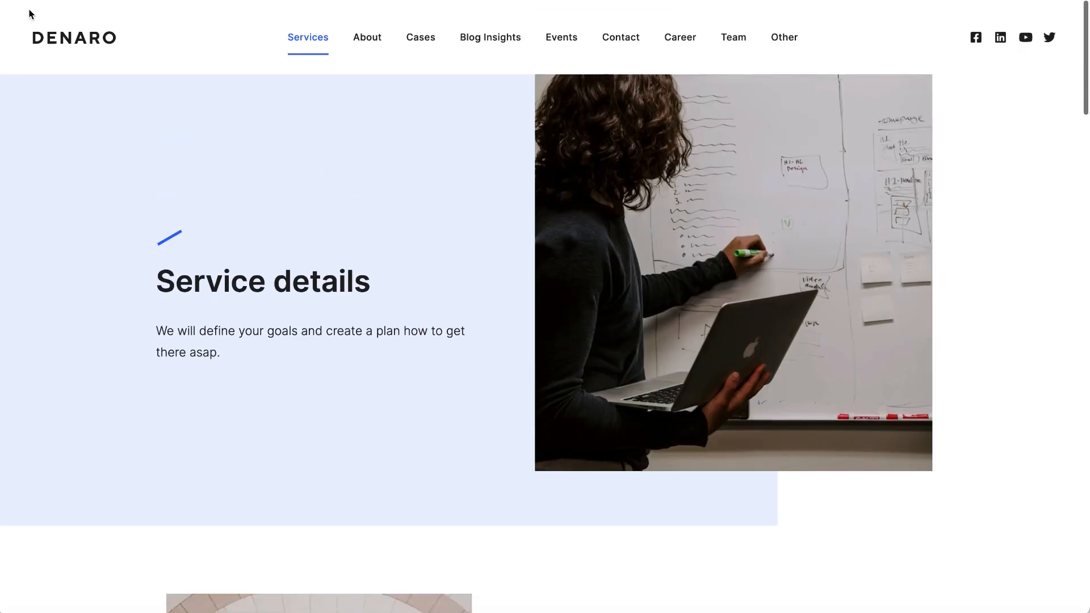
left_click(27, 3)
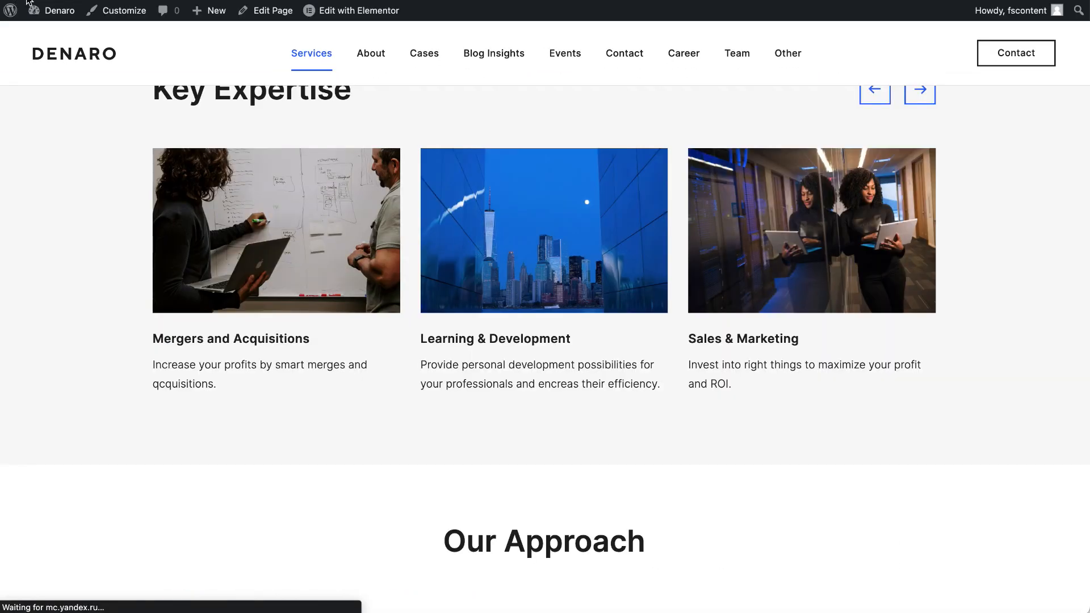
Step: Open the Services page in the Elementor editor in a new browser tab
scroll(278, 194, "up", 3)
scroll(278, 194, "down", 5)
scroll(278, 198, "down", 7)
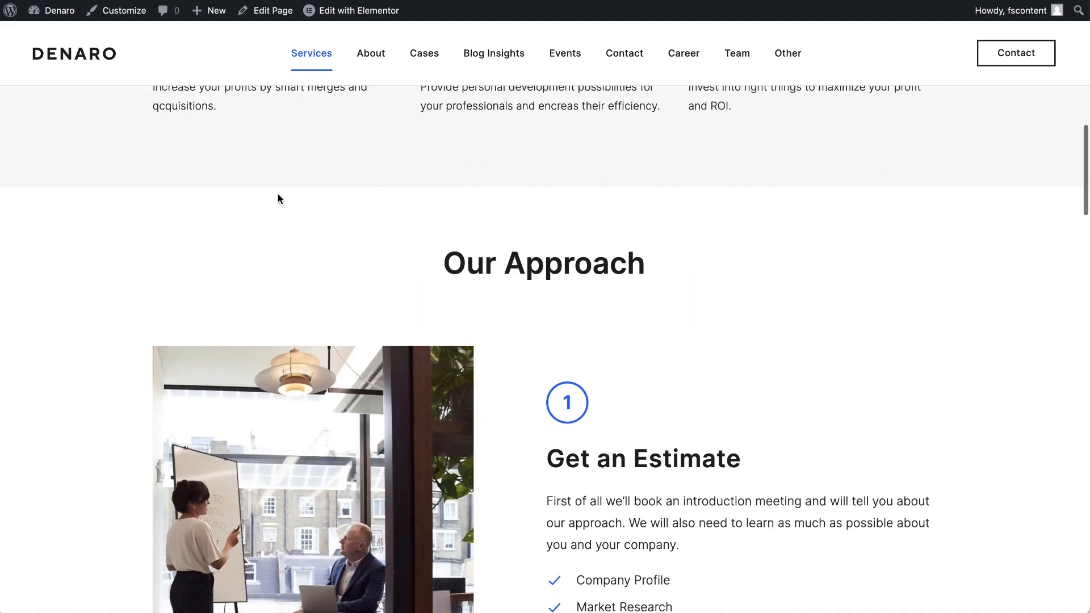
scroll(278, 197, "up", 11)
right_click(342, 24)
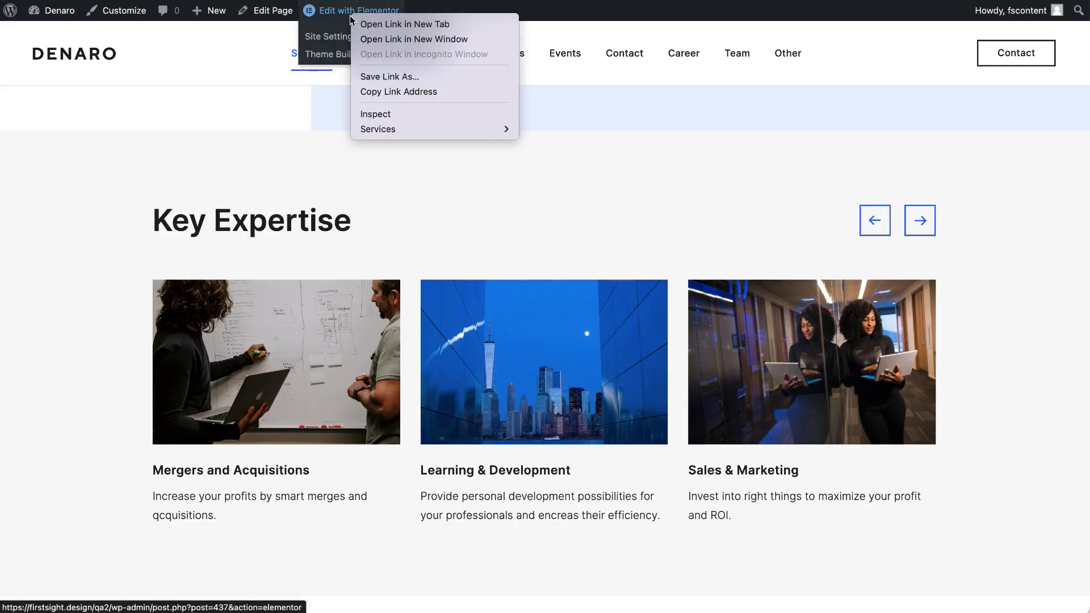
left_click(392, 25)
mouse_move(527, 55)
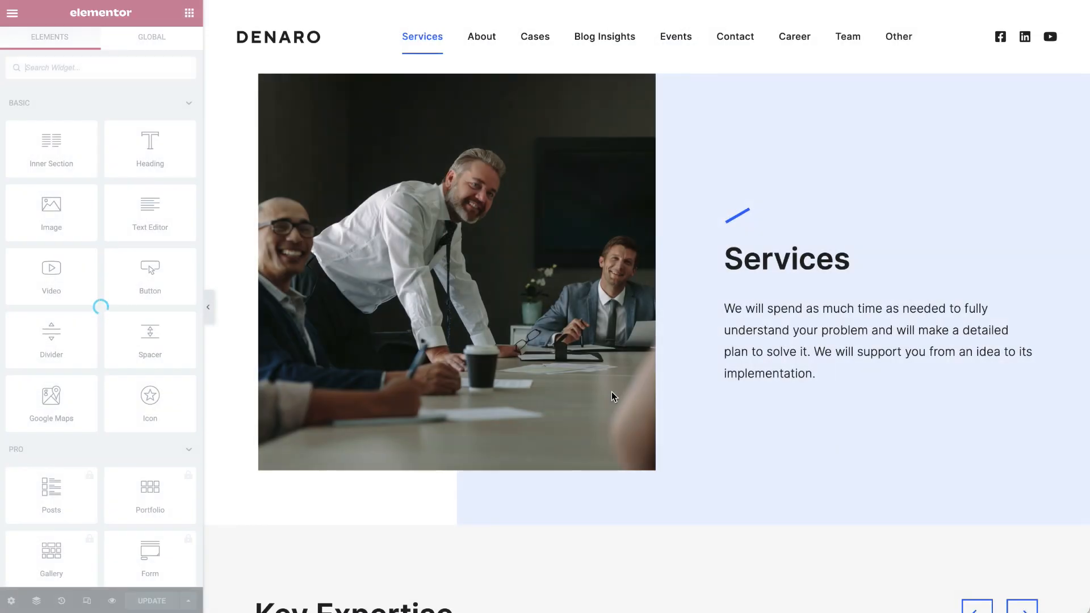
Step: Open the Key Expertise content slider for editing and expand its Strategy item
scroll(612, 392, "down", 8)
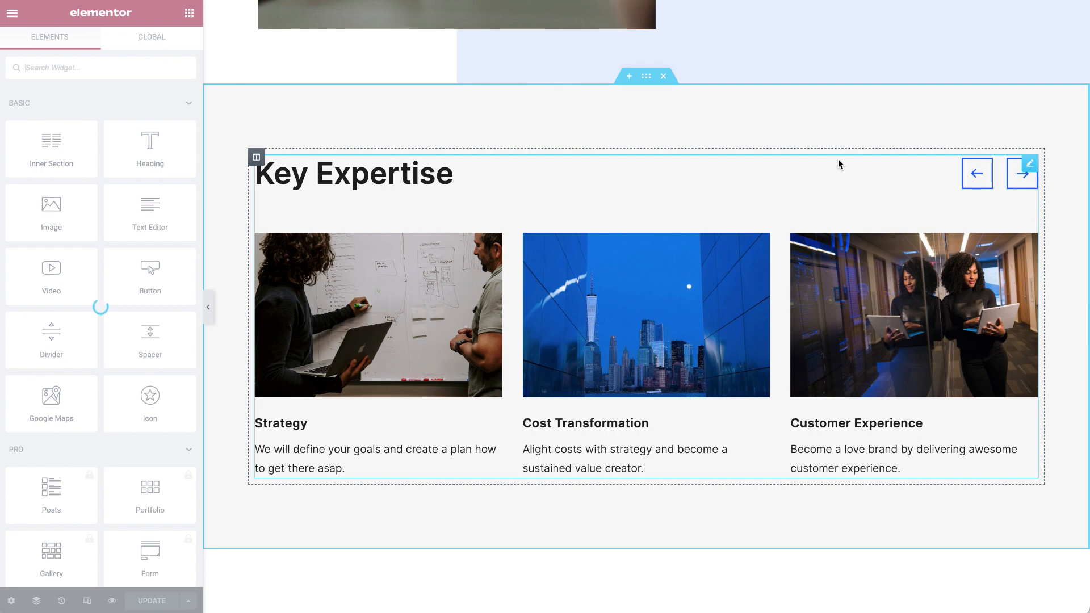
right_click(861, 208)
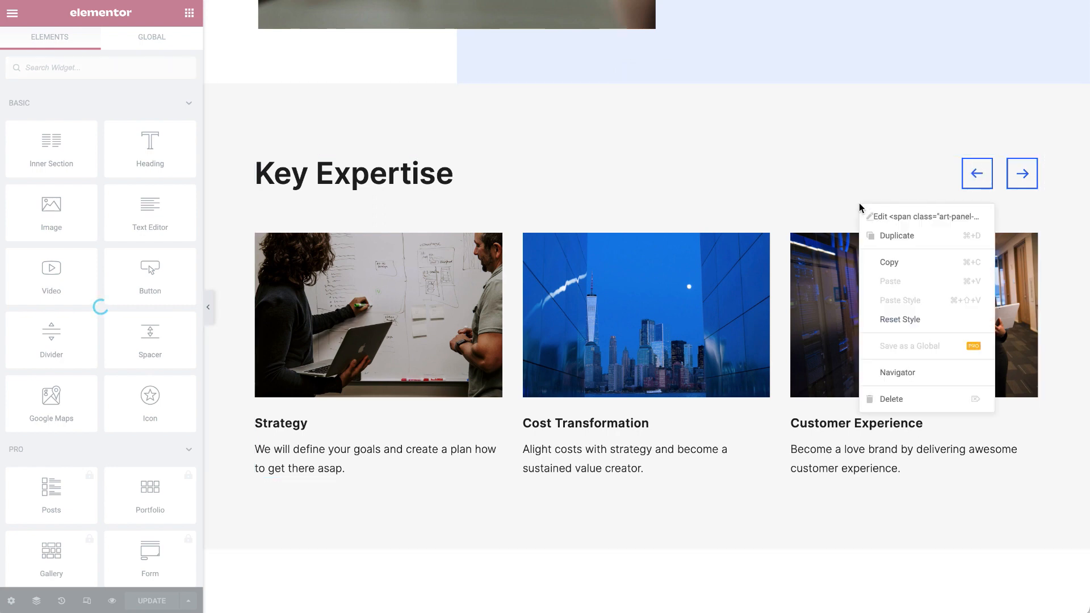
left_click(891, 217)
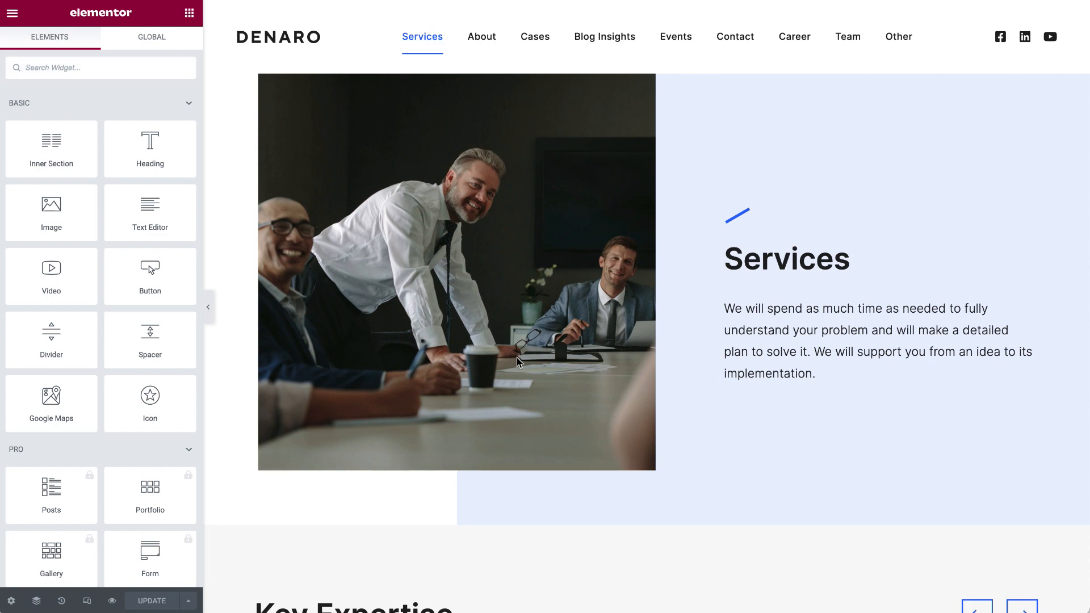
scroll(756, 328, "down", 6)
right_click(797, 274)
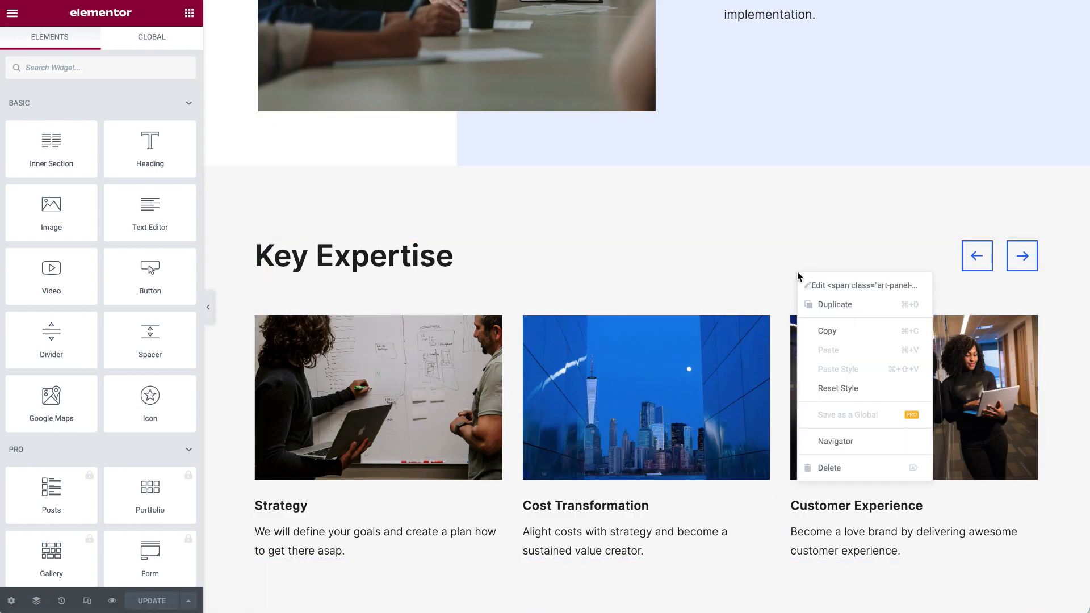
left_click(809, 283)
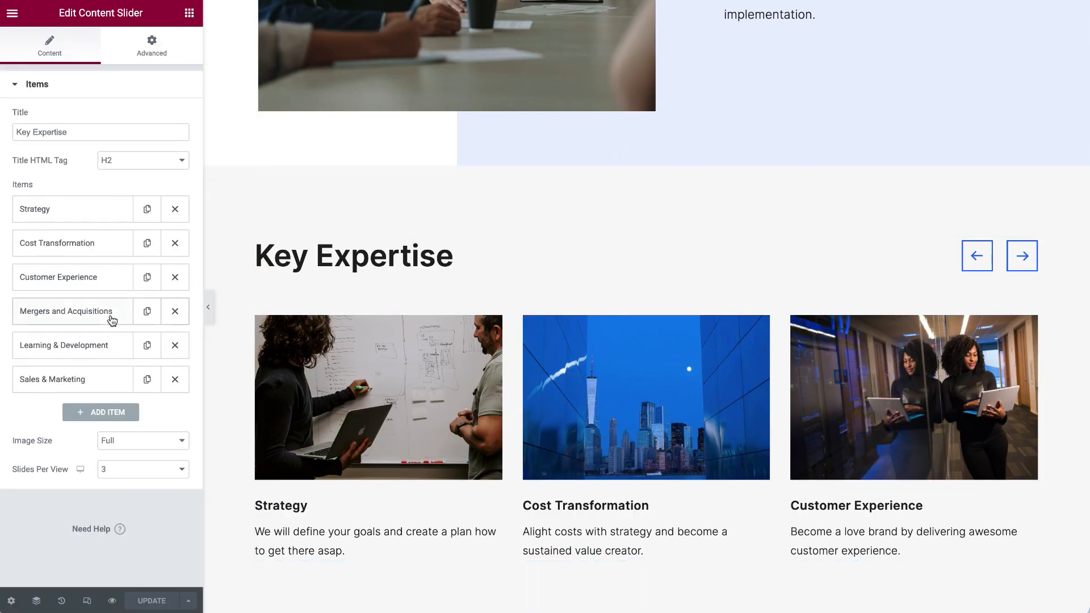
left_click(74, 214)
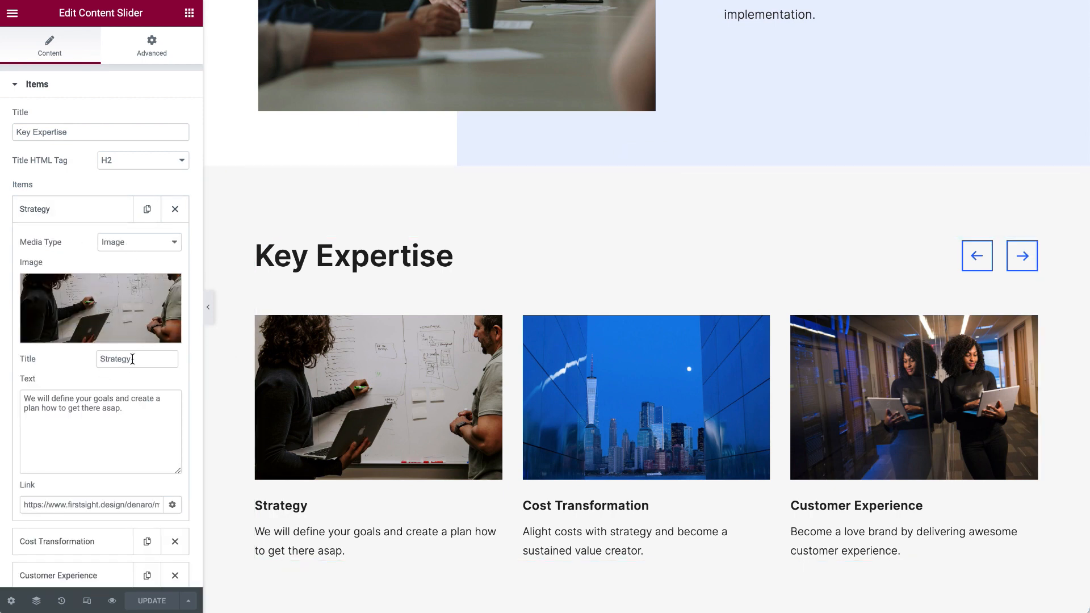
Step: Switch the Strategy item's media type to Icon and back to Image
left_click(135, 246)
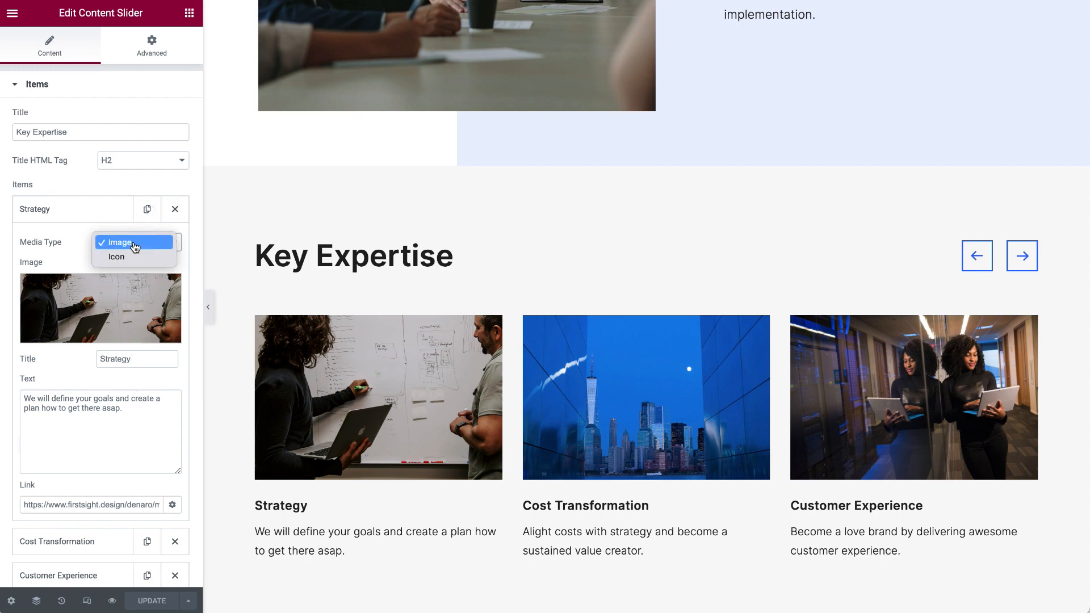
left_click(134, 257)
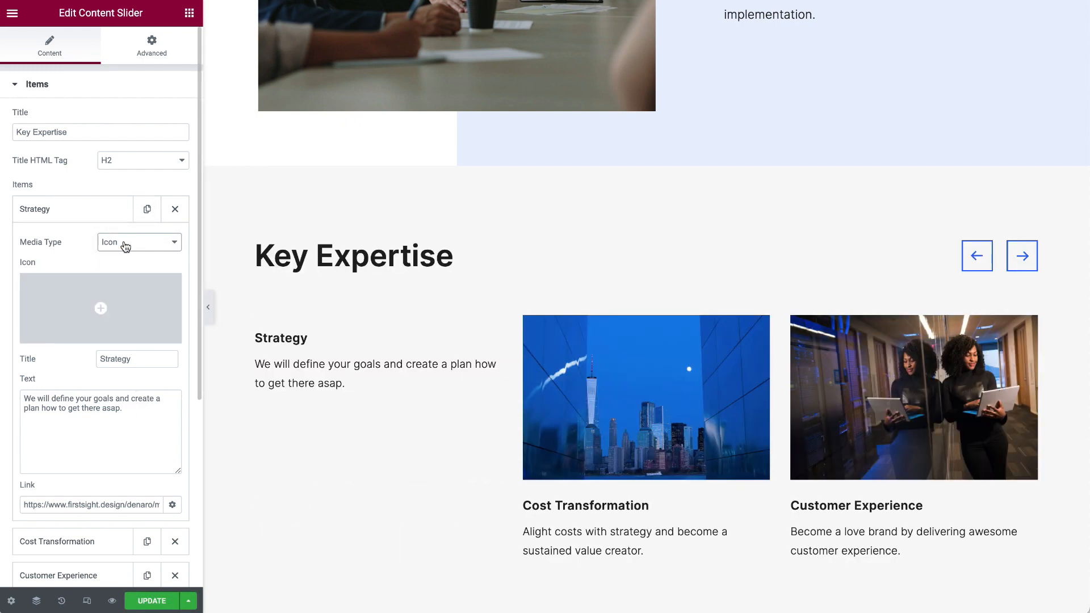
mouse_move(129, 312)
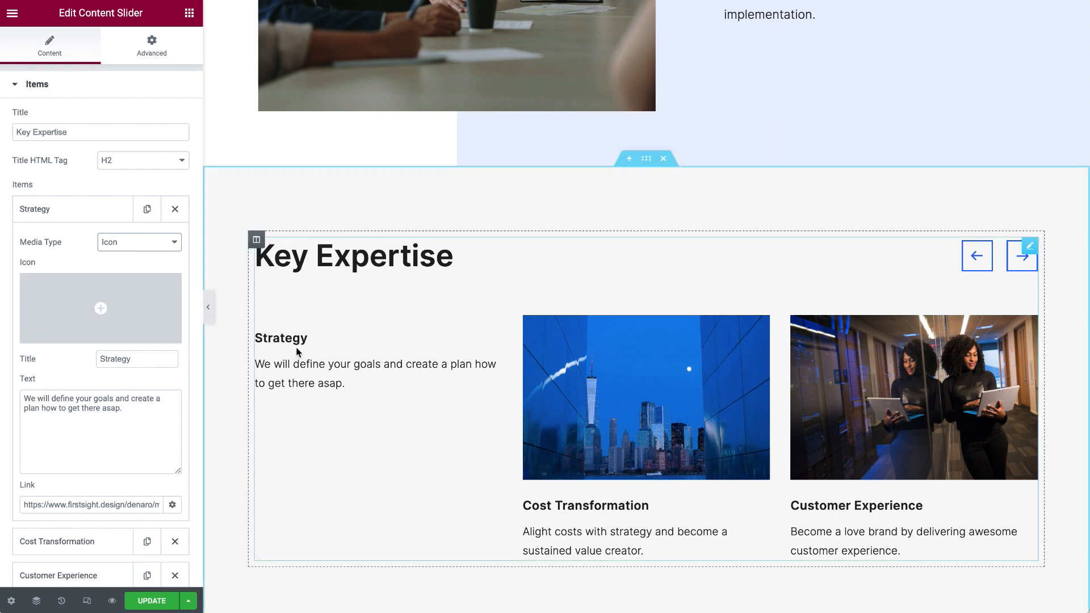
left_click(112, 241)
left_click(116, 230)
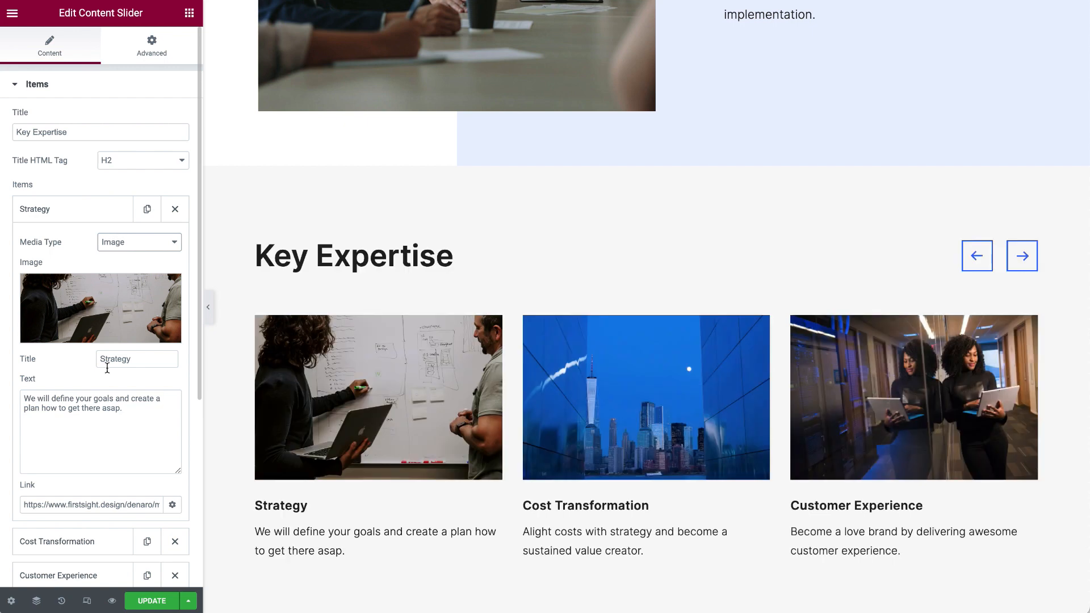
Step: Check the Strategy item's link address, then collapse the item and update the page
scroll(125, 458, "down", 2)
left_click_drag(31, 425, 199, 424)
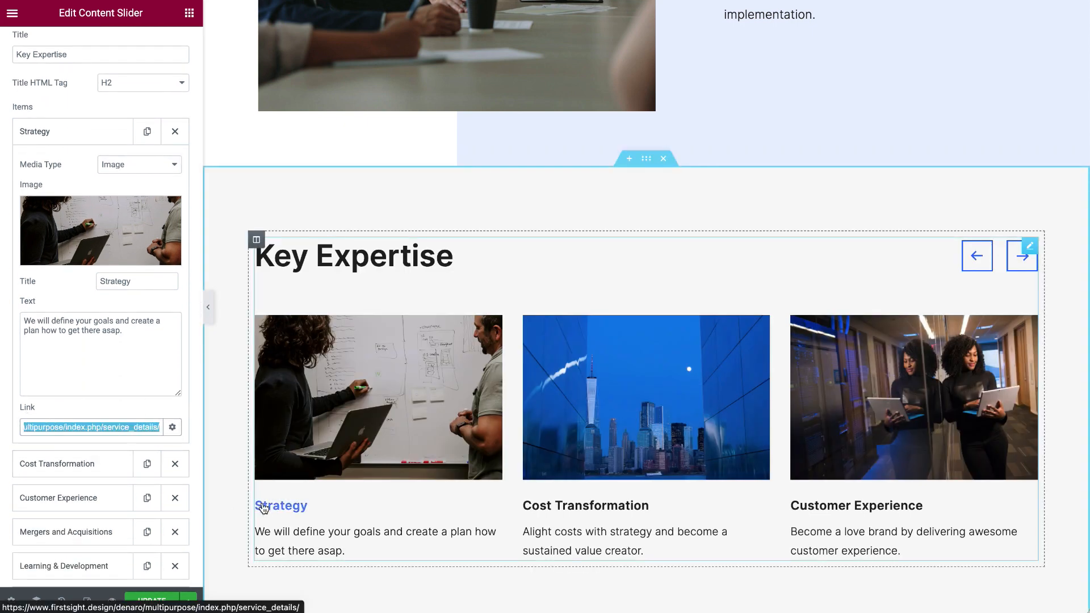
left_click(76, 133)
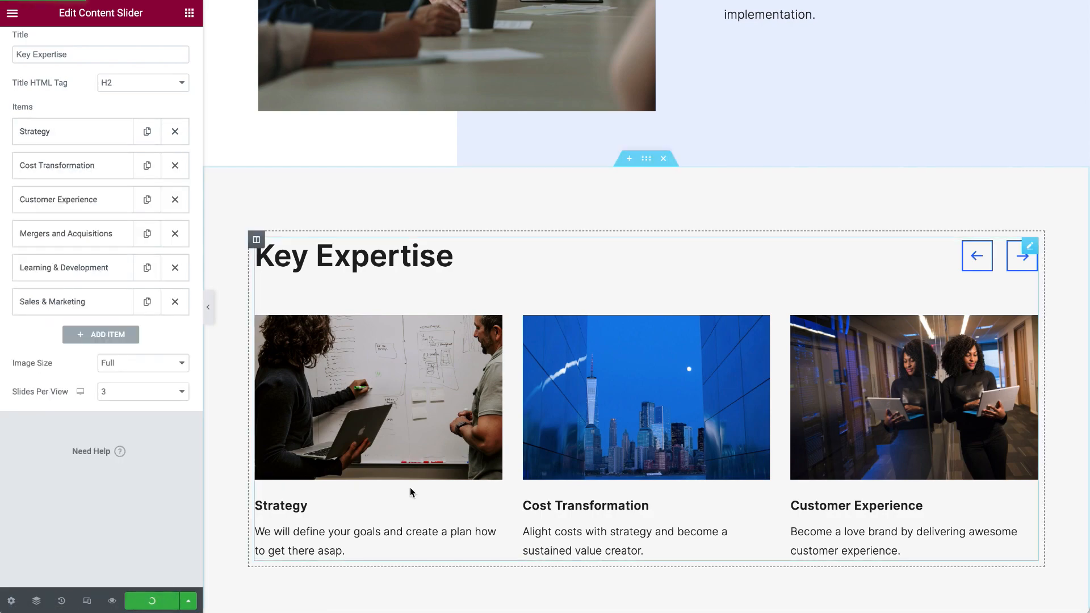
Step: Examine the editing options of the image, text and number heading in the Results Assessment section
scroll(410, 488, "down", 10)
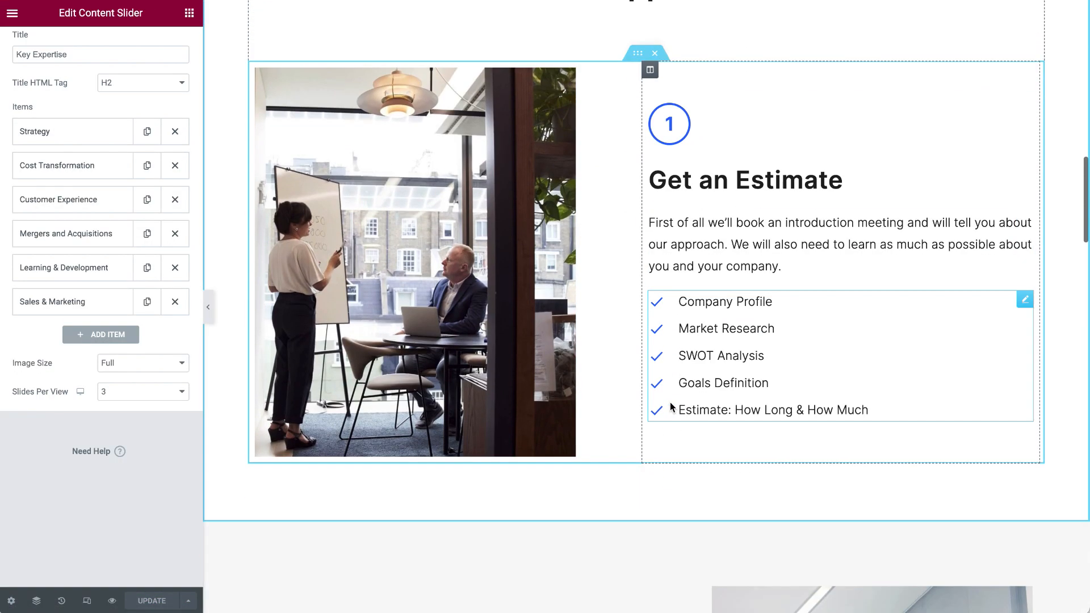
scroll(671, 406, "down", 15)
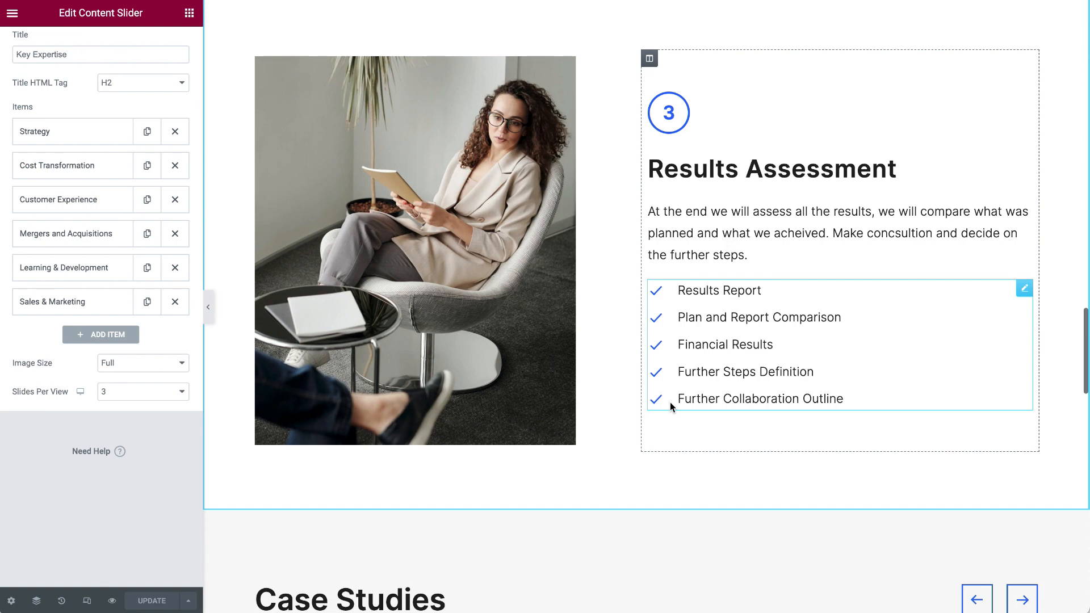
scroll(670, 402, "up", 2)
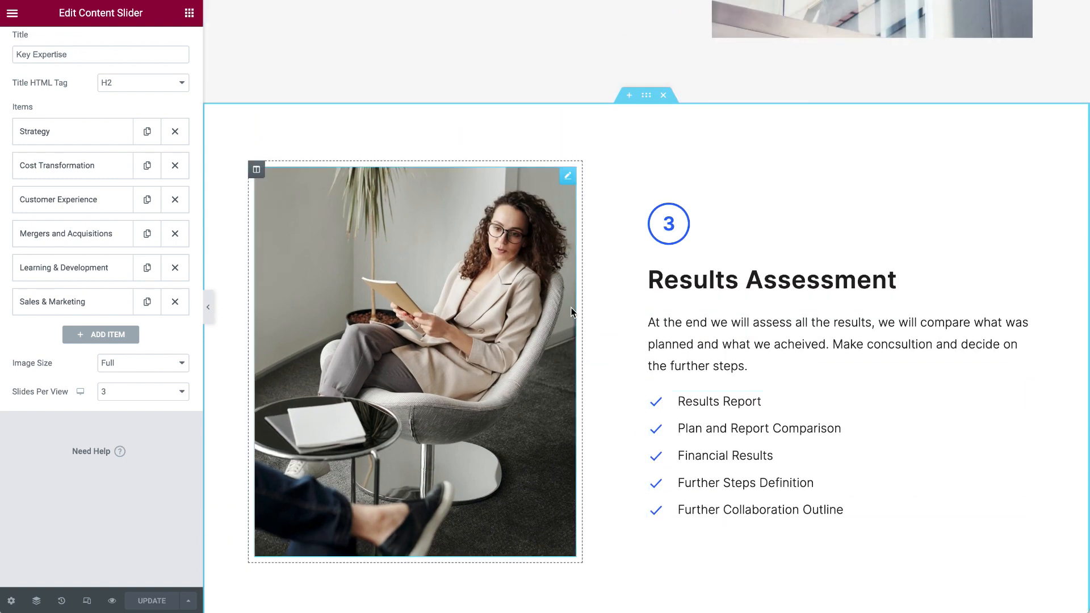
left_click(567, 177)
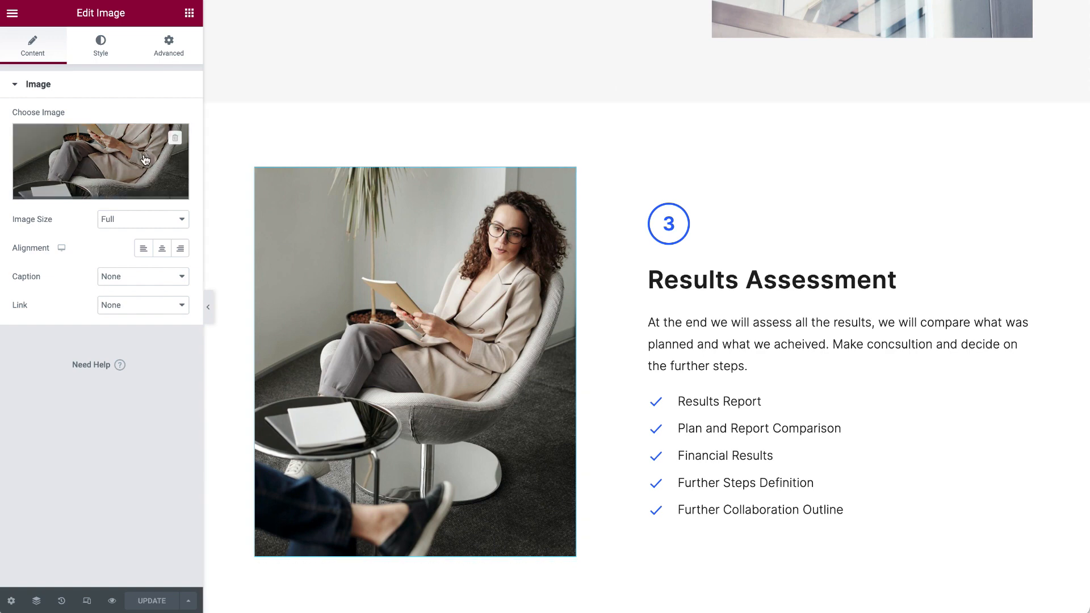
mouse_move(155, 195)
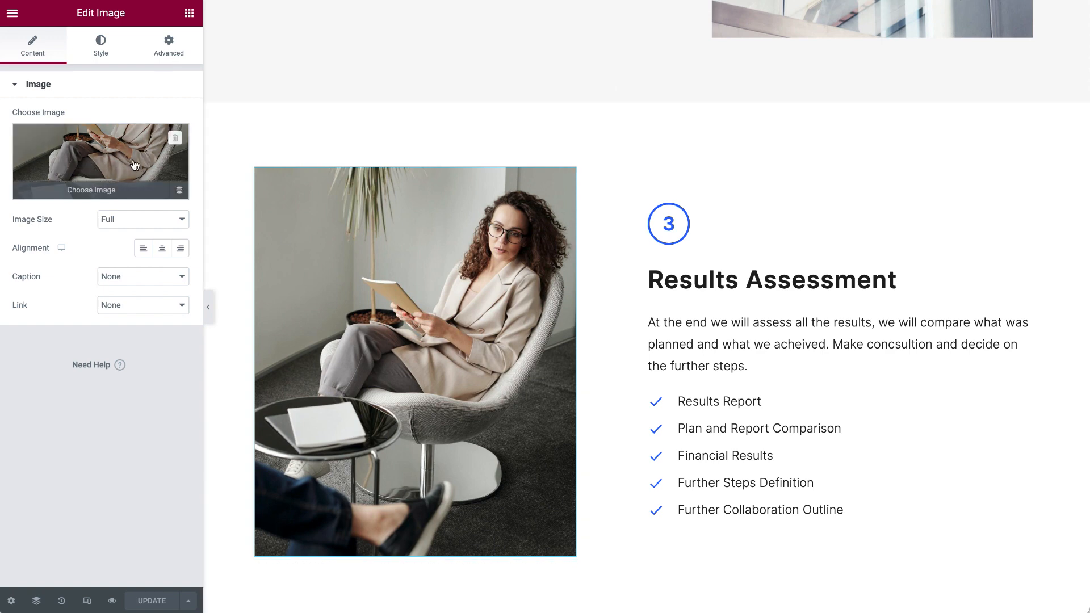
left_click_drag(949, 341, 1024, 324)
left_click(671, 222)
left_click(66, 133)
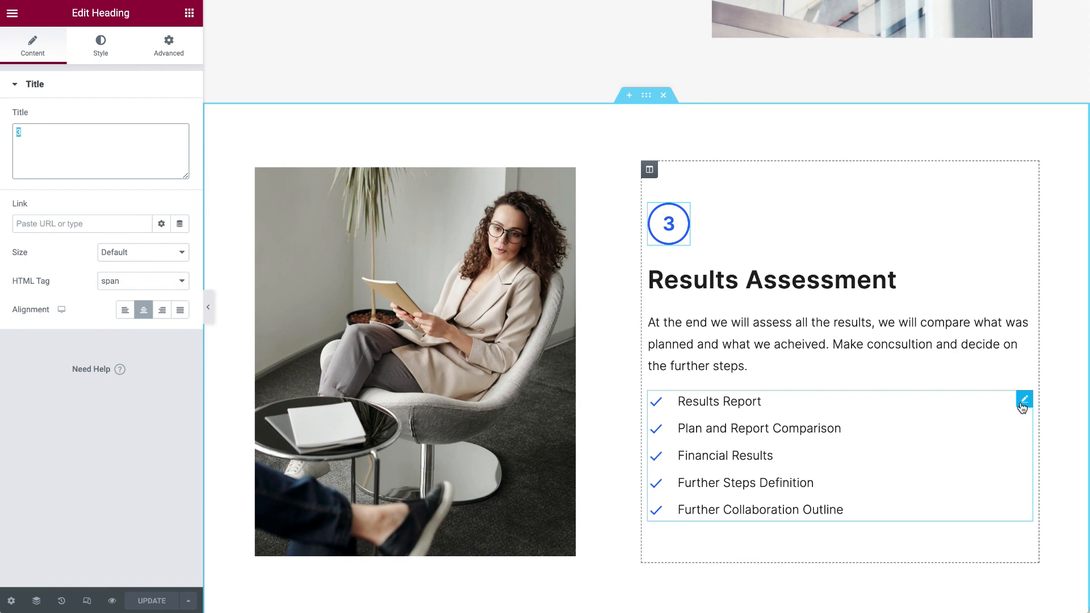
Step: Examine the Results Assessment checklist's settings and the text, icon and link options of its Results Report item
left_click(1023, 402)
left_click(63, 170)
mouse_move(48, 281)
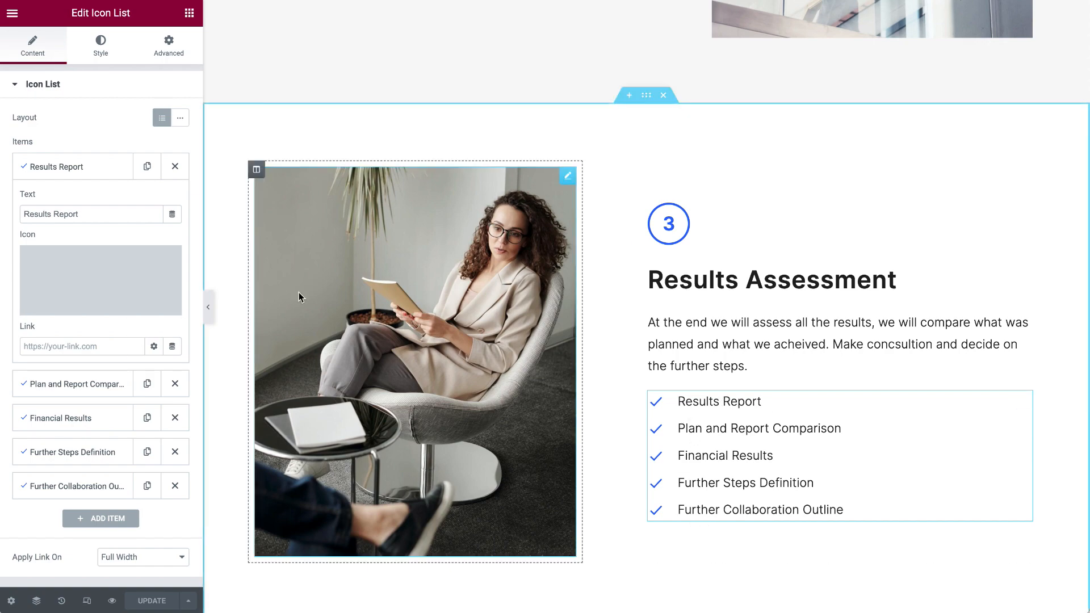
left_click(111, 87)
Step: Examine the settings of the Book Free Consultation button and the Career icon box in the contact section
scroll(550, 300, "down", 10)
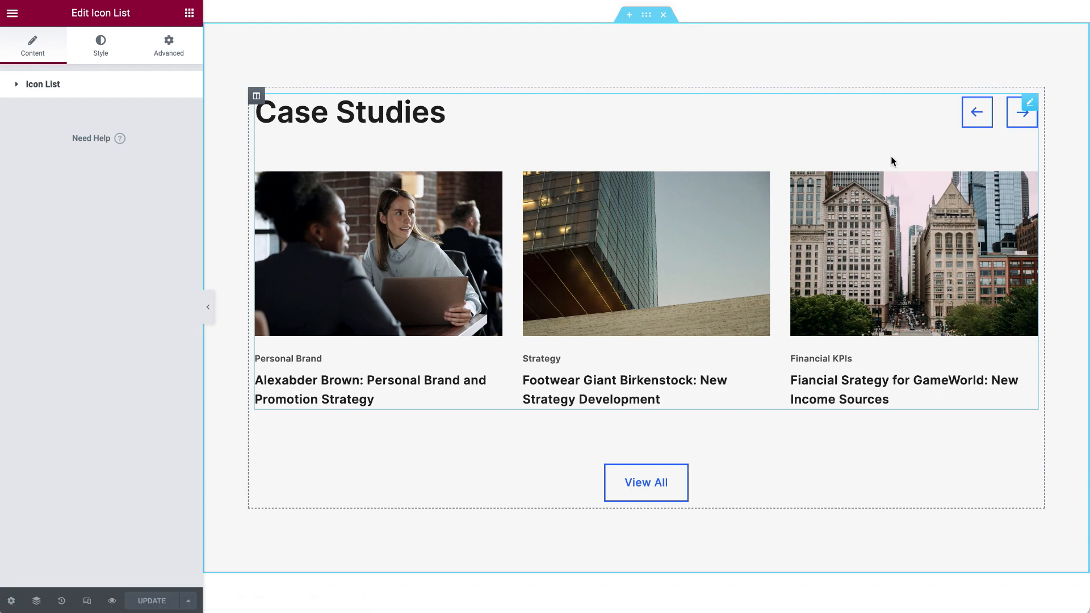
scroll(892, 158, "down", 8)
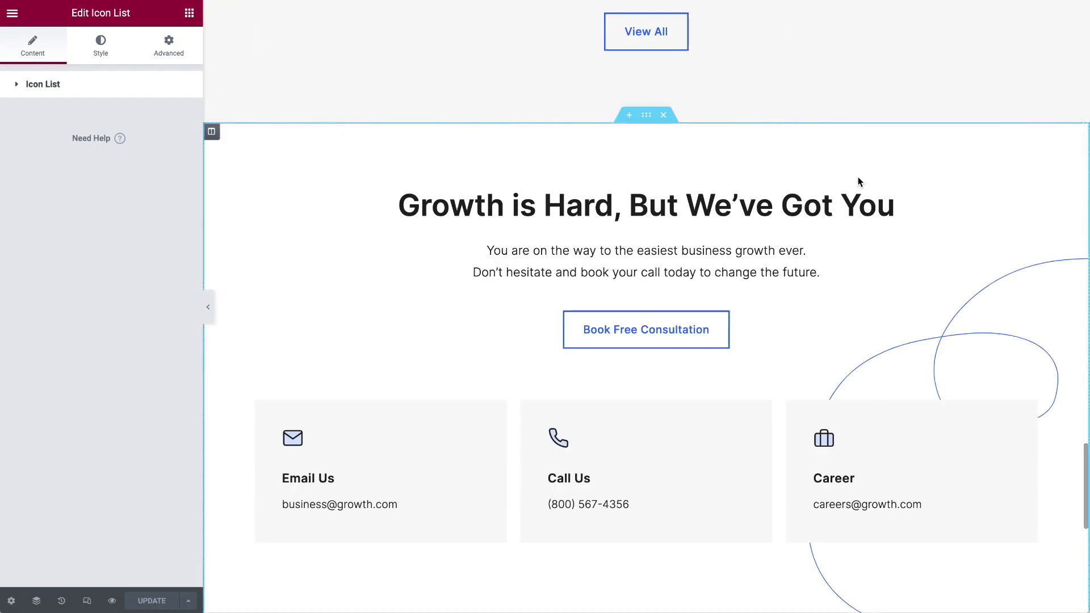
scroll(765, 305, "down", 2)
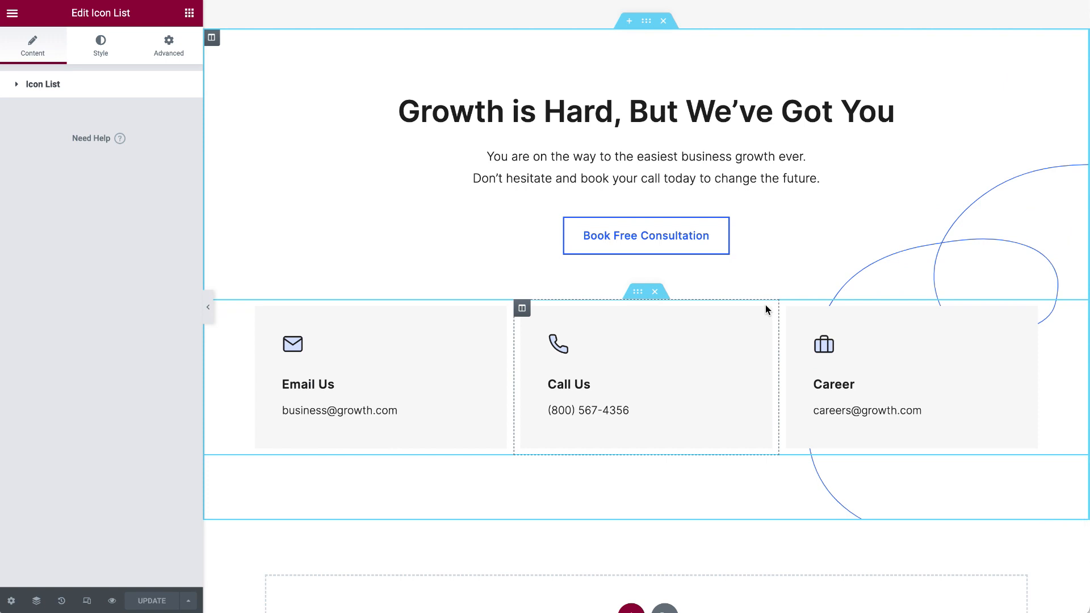
scroll(766, 310, "down", 1)
scroll(765, 310, "up", 2)
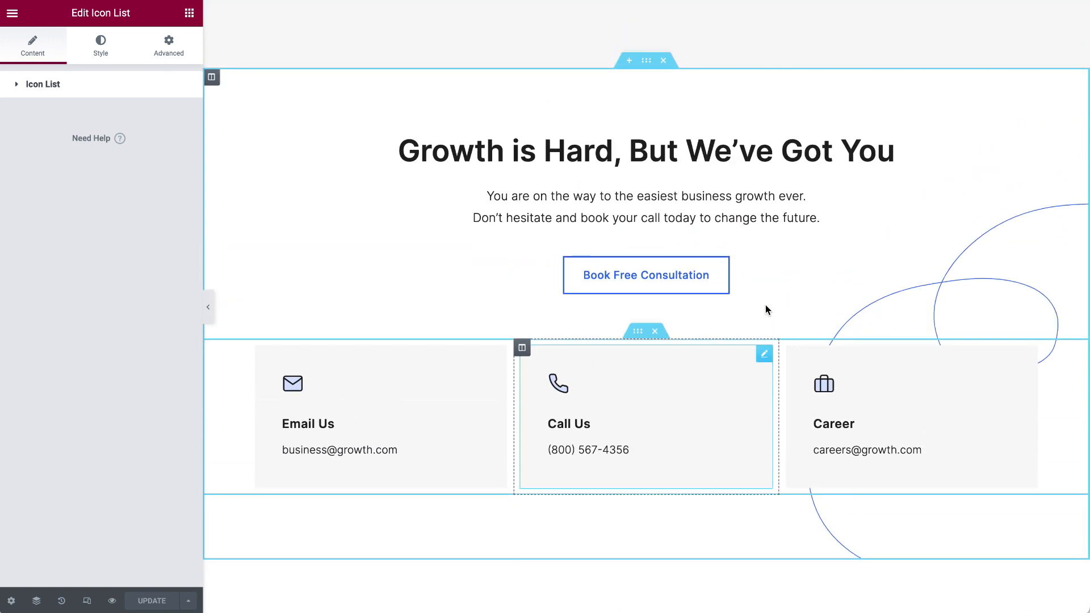
left_click(1048, 255)
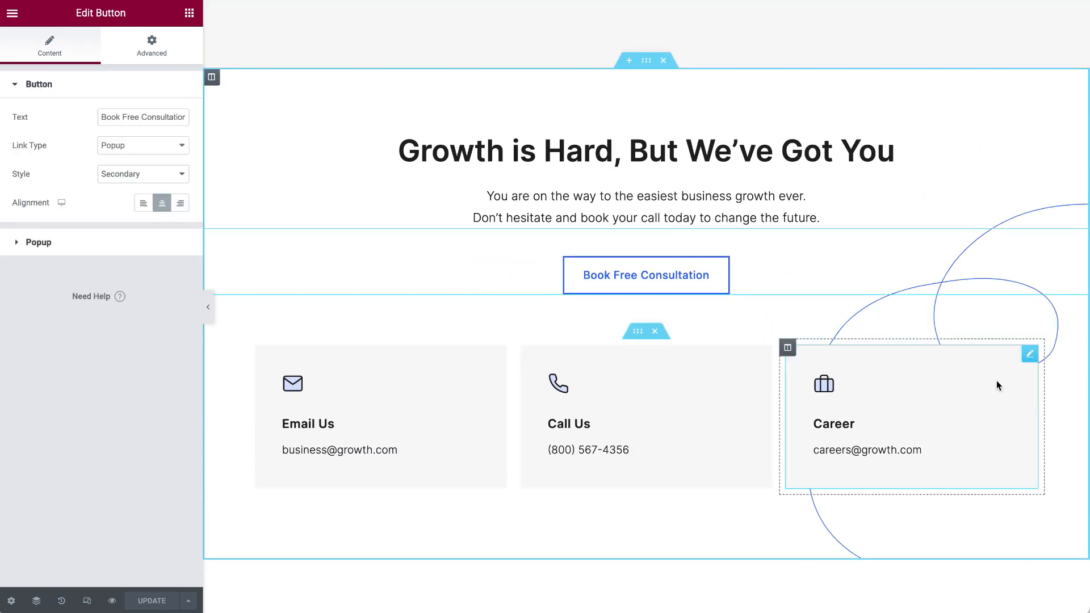
left_click(1031, 356)
Step: Move the Call Us icon box into the Career column, undo the move and check the page sections
left_click_drag(765, 356, 751, 355)
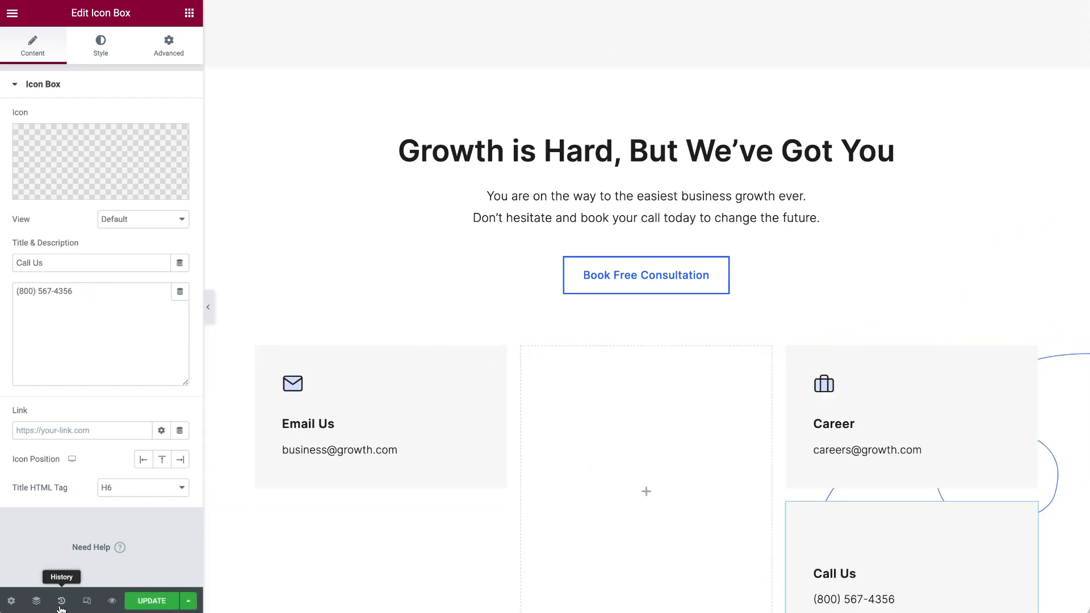
key("ctrl+z")
scroll(598, 451, "down", 10)
scroll(599, 451, "up", 15)
scroll(635, 452, "down", 10)
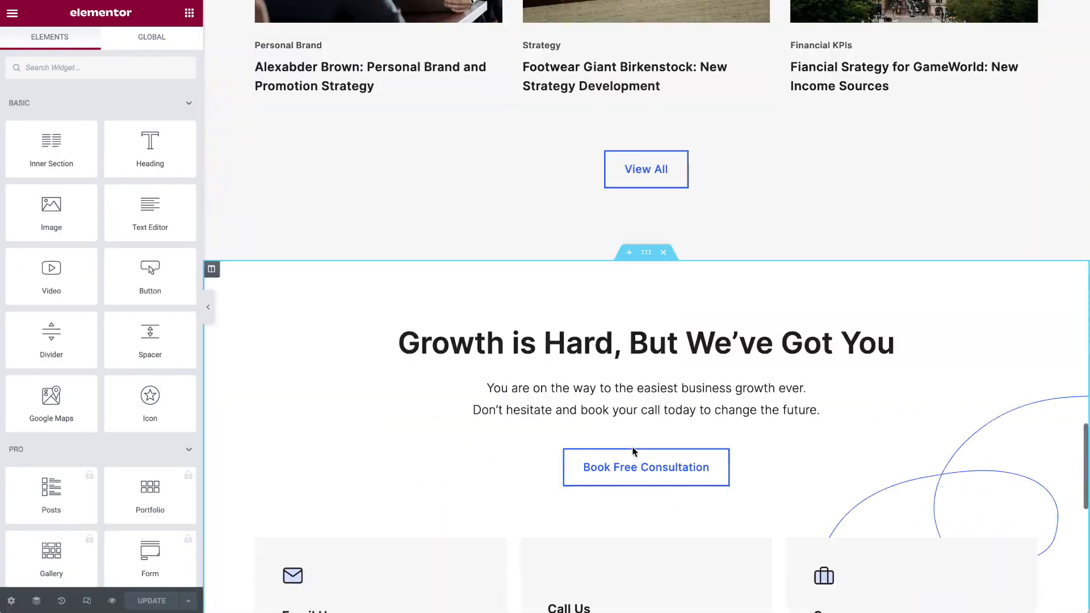
Step: Set the Call Us icon box's icon to the phone SVG from the media library and save the page
left_click(764, 216)
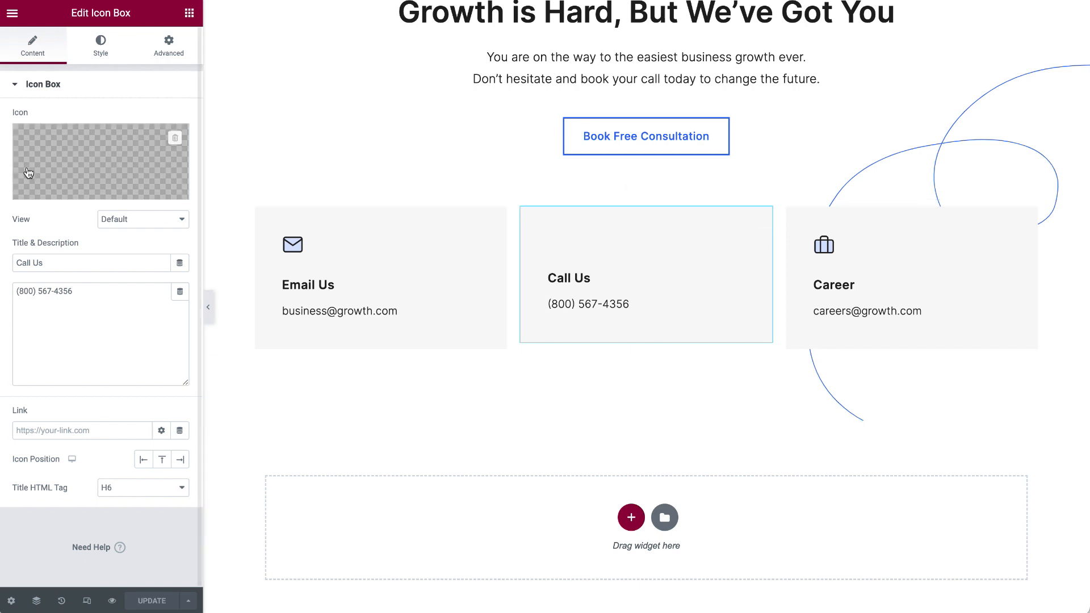
left_click(137, 191)
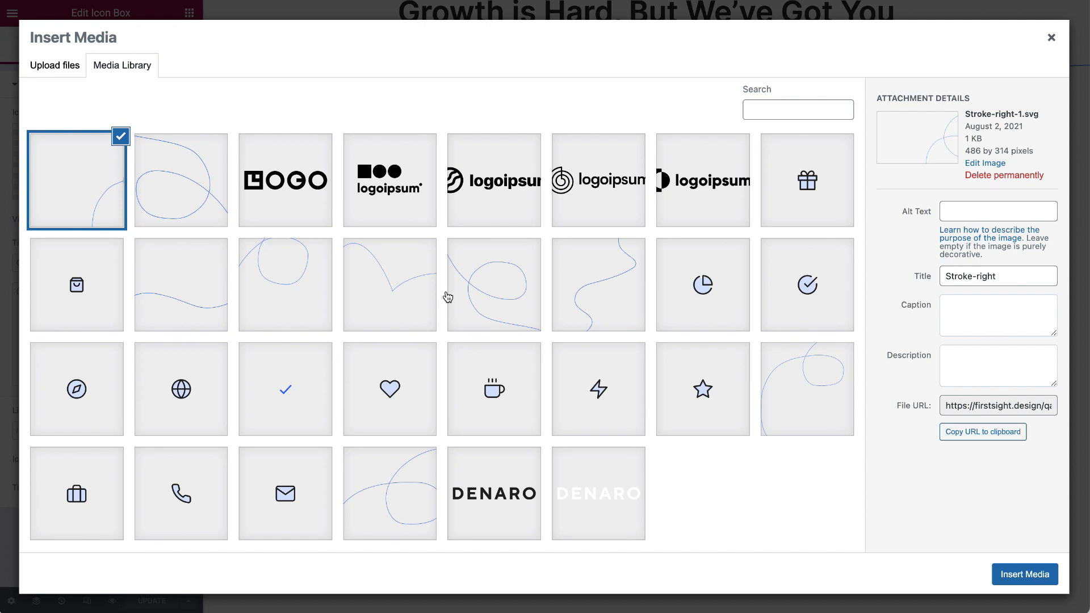
left_click(1052, 40)
left_click_drag(673, 212, 754, 239)
left_click_drag(821, 420, 690, 278)
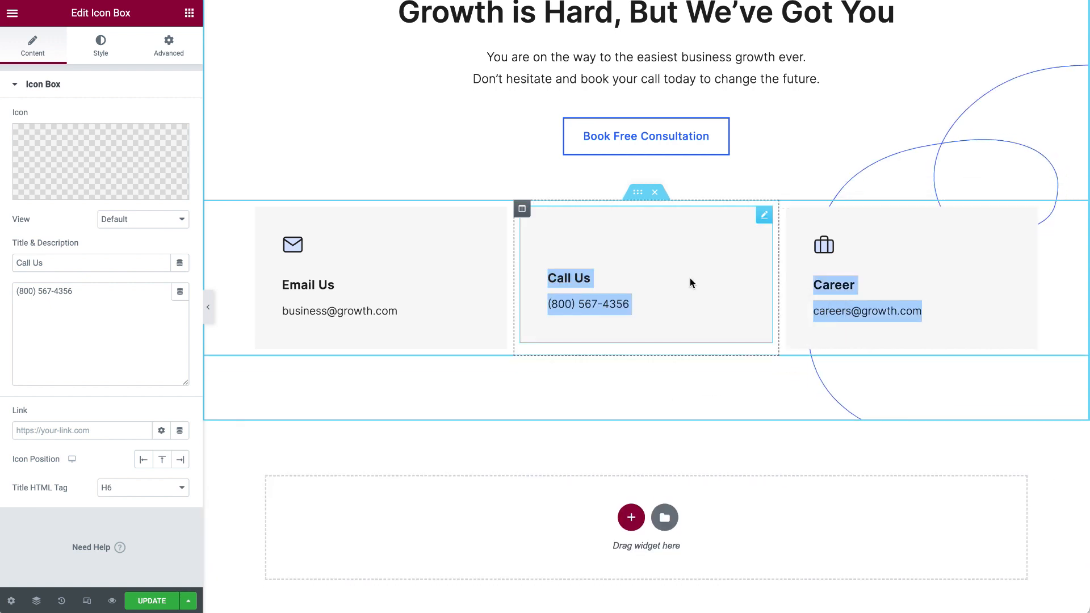
left_click(125, 161)
left_click(129, 196)
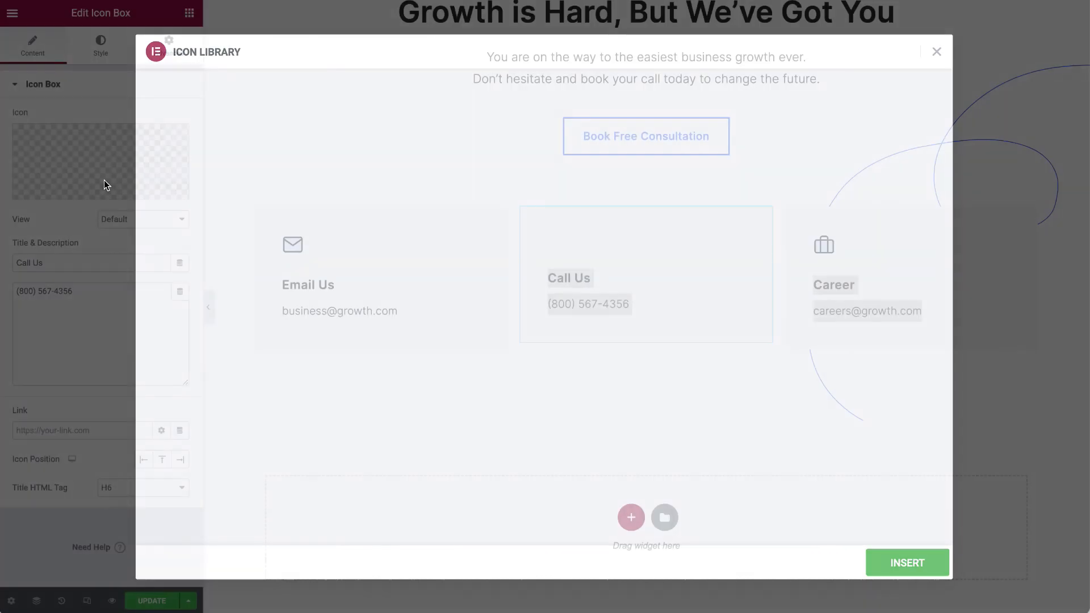
left_click(152, 187)
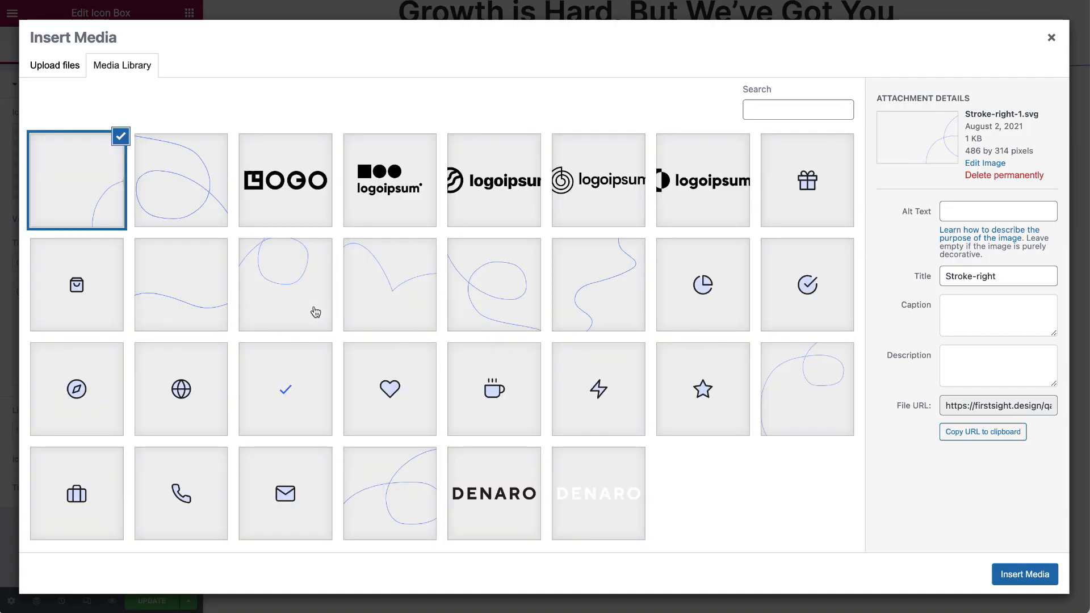
left_click(212, 471)
left_click(1023, 575)
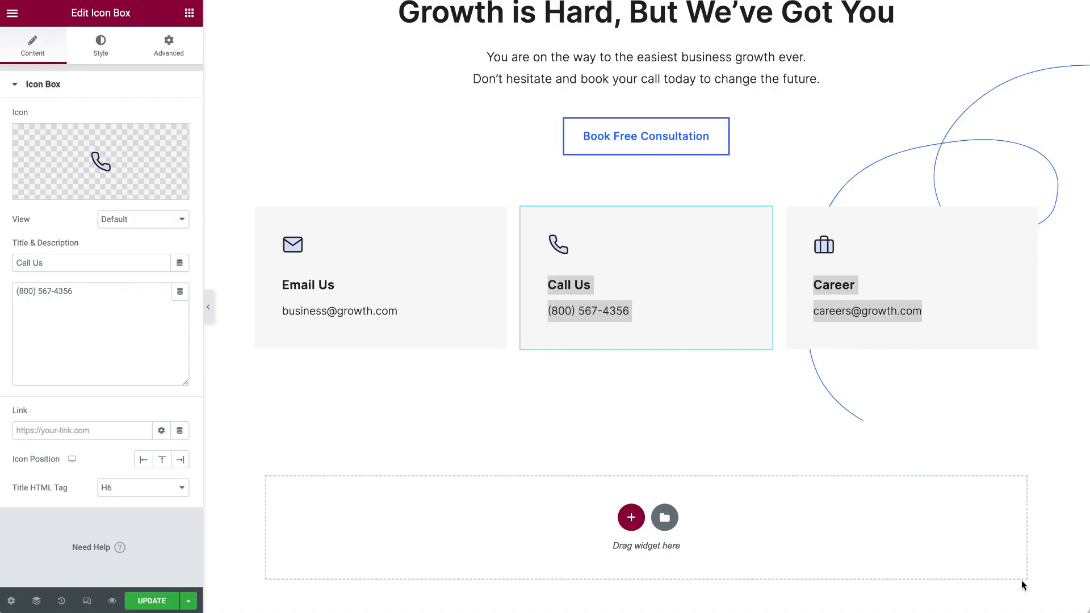
key("ctrl+s")
Step: Check the edited page's sections, return to the live site and open the Service Details page
scroll(515, 442, "down", 6)
scroll(516, 442, "up", 15)
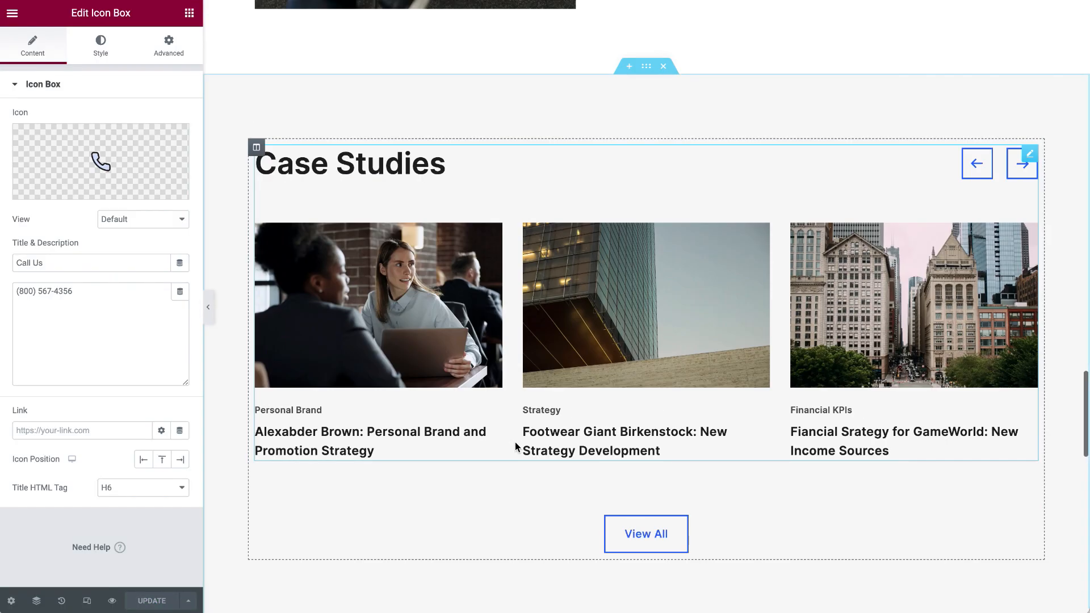
scroll(515, 442, "up", 10)
mouse_move(676, 37)
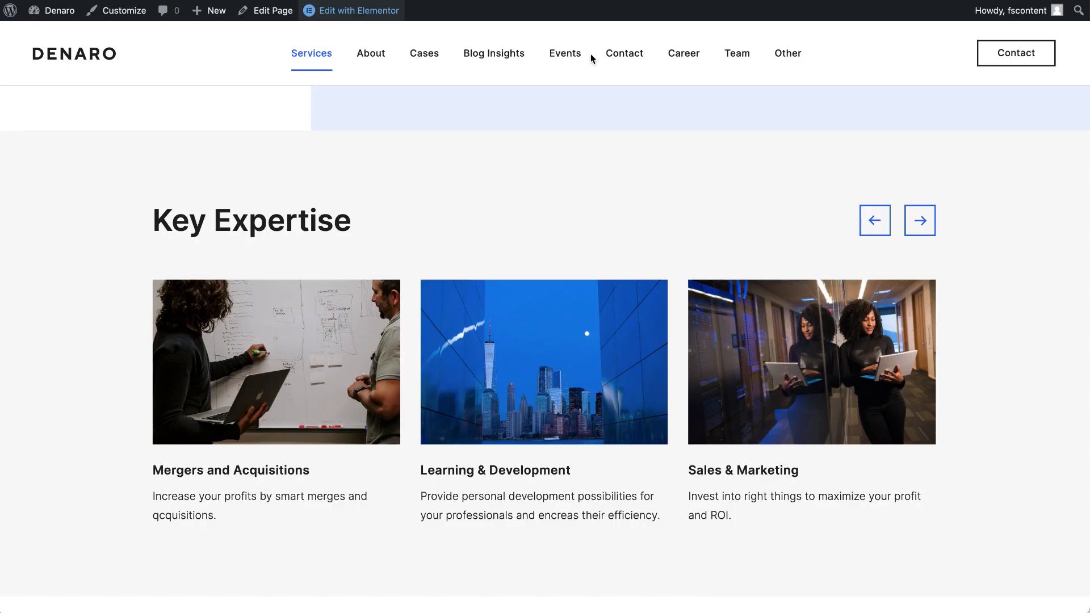
scroll(330, 193, "up", 5)
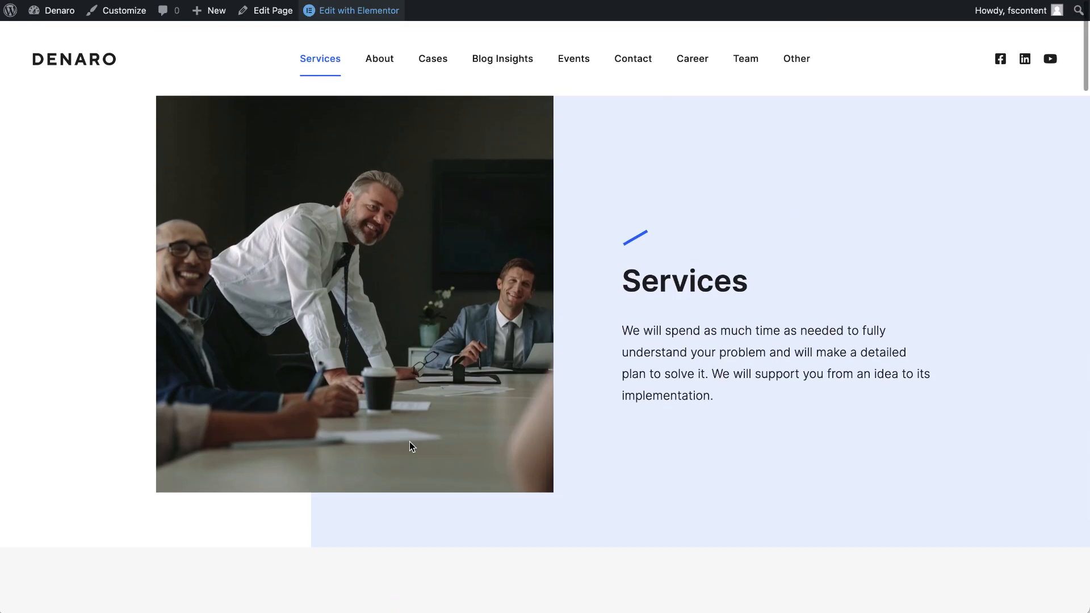
mouse_move(322, 70)
left_click(327, 140)
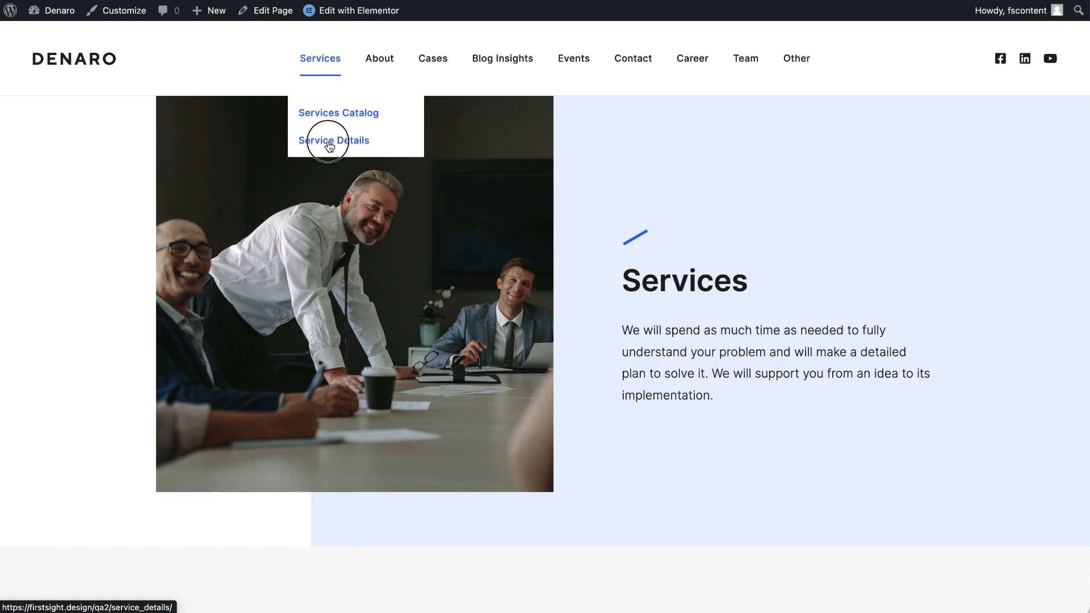
Step: Review the Service Details page's sections, including Strategy Steps, Insights and Leadership
scroll(339, 404, "down", 10)
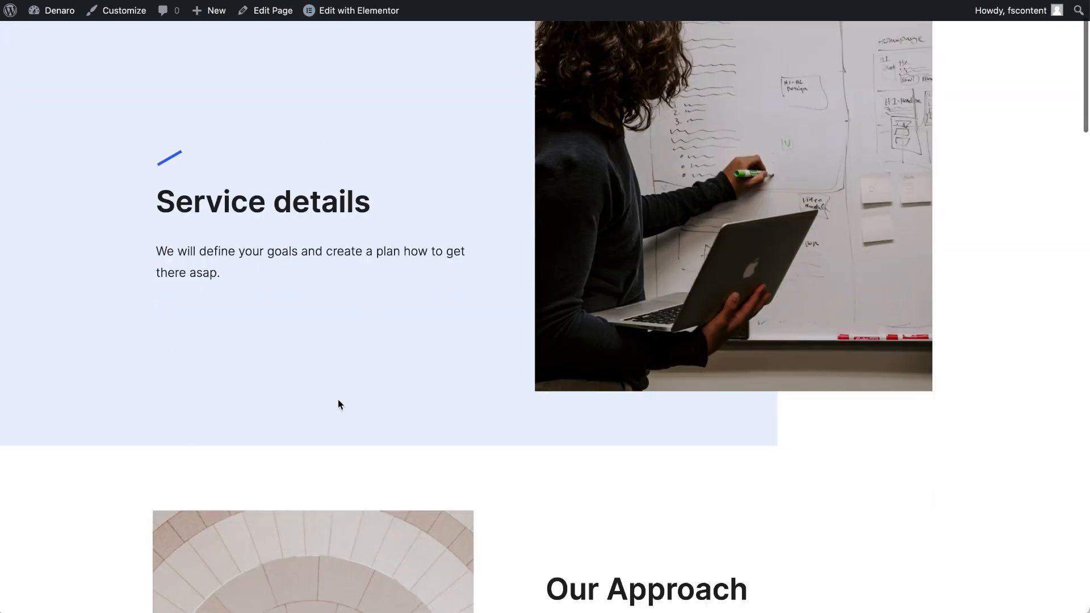
scroll(339, 404, "down", 15)
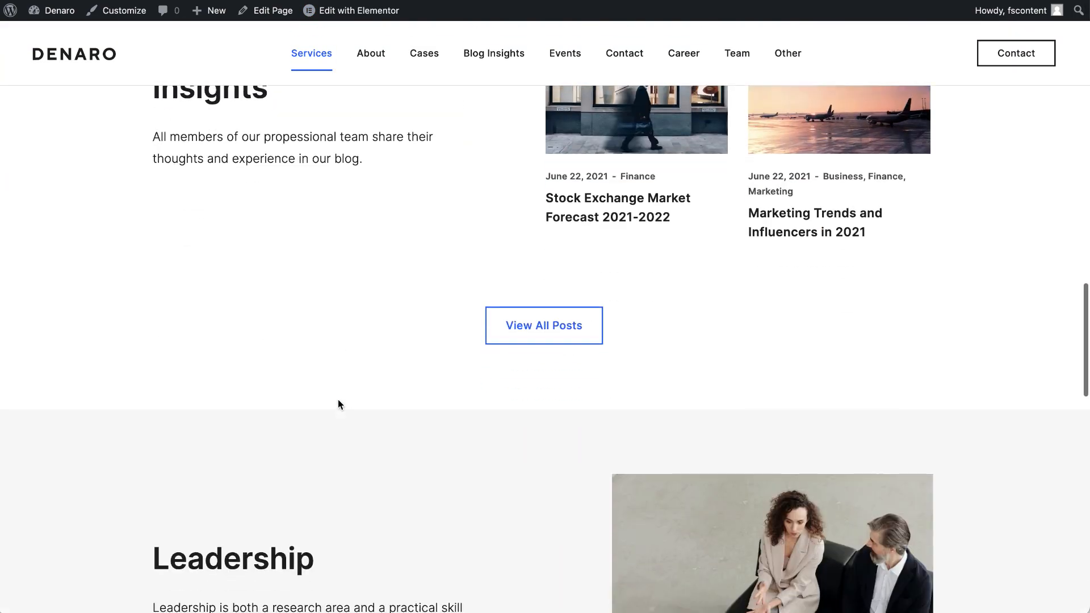
scroll(338, 404, "down", 5)
scroll(339, 405, "up", 15)
scroll(339, 405, "up", 1)
scroll(339, 404, "down", 4)
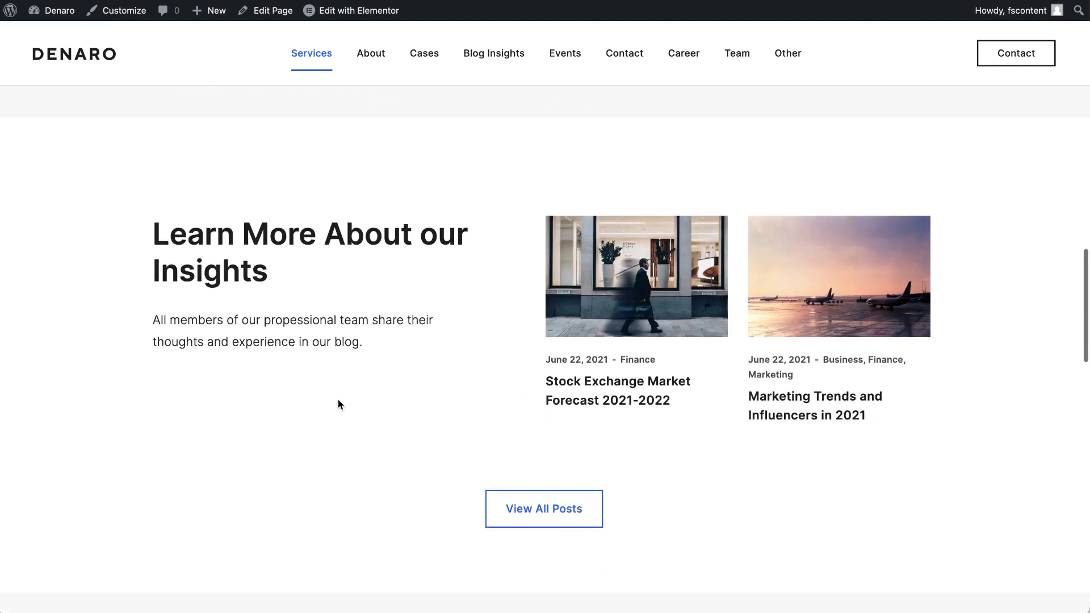
mouse_move(348, 21)
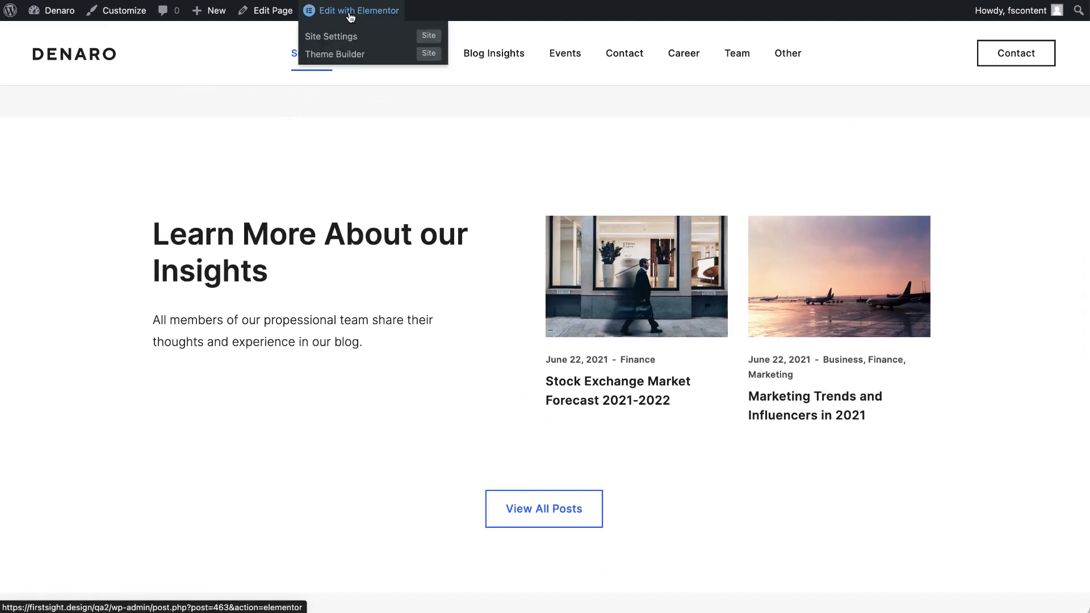
scroll(330, 284, "up", 8)
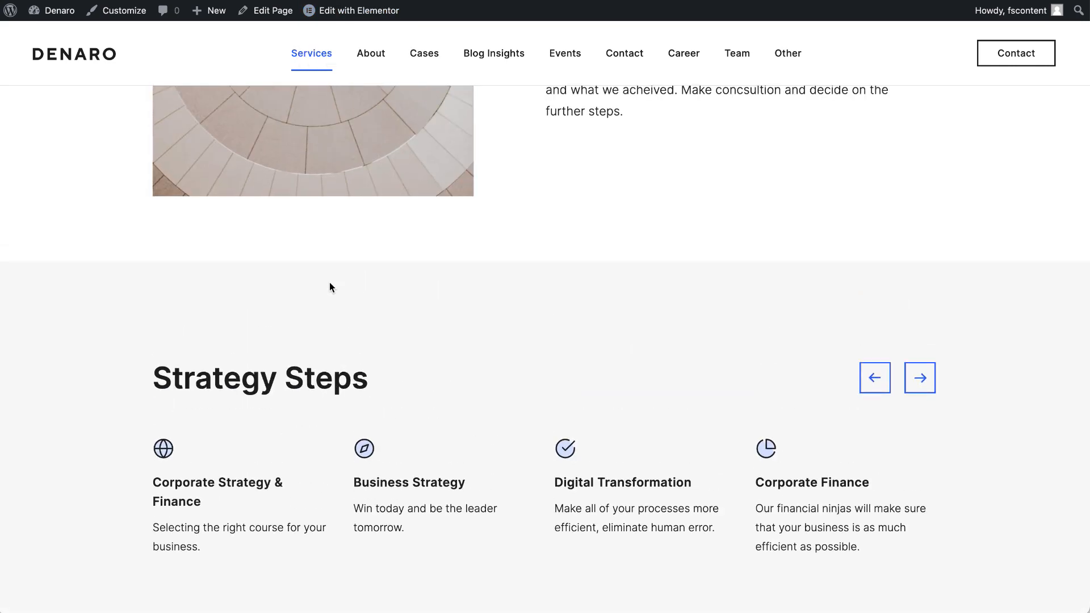
Step: Test the Strategy Steps slider in both directions and review the rest of the Service Details page
left_click(920, 378)
left_click(874, 377)
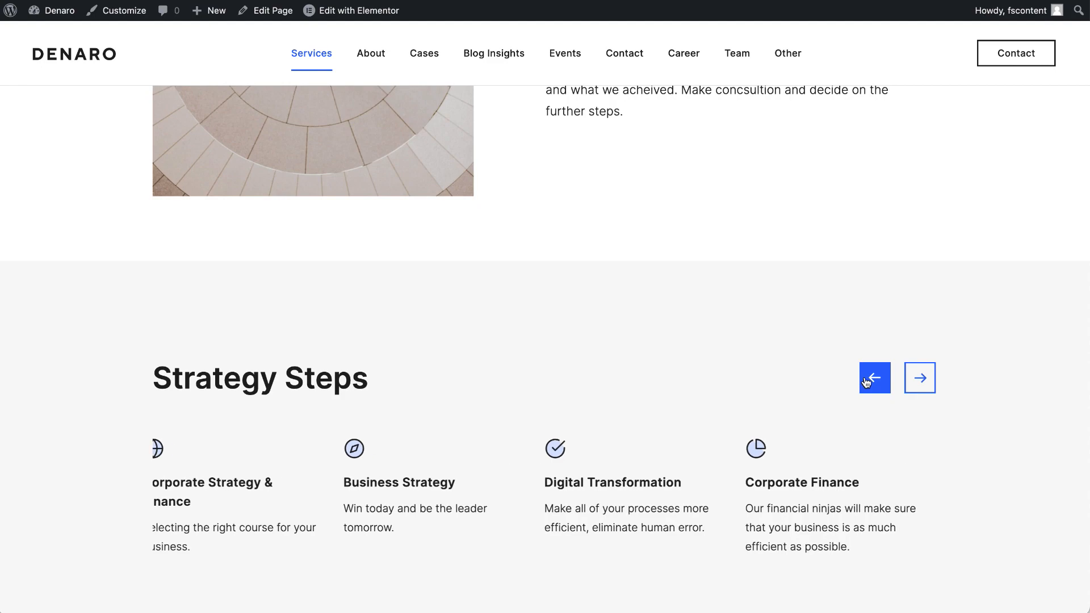
scroll(668, 387, "up", 10)
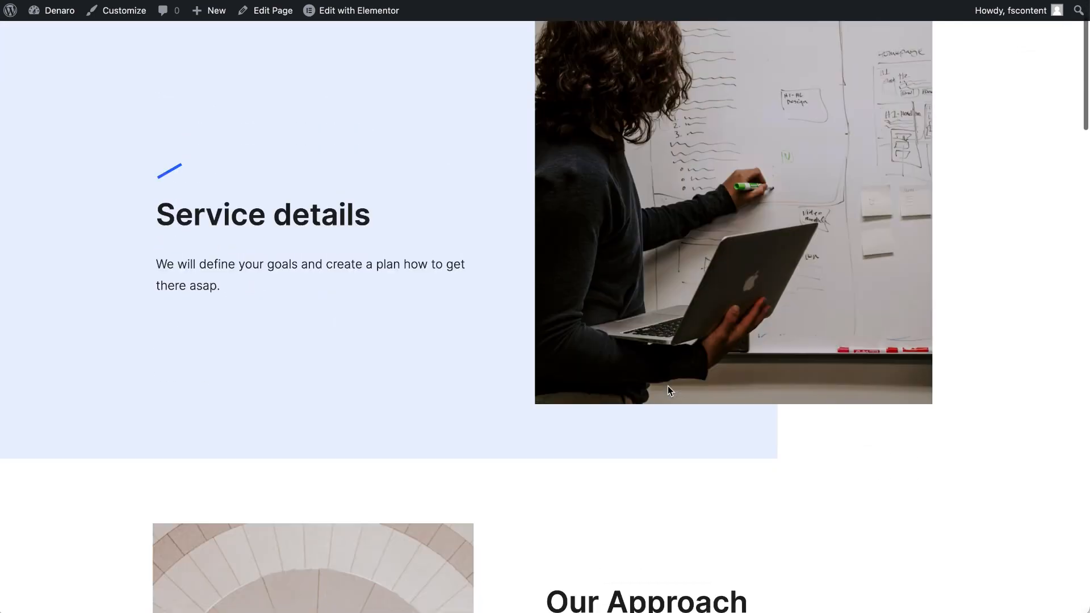
scroll(668, 386, "down", 12)
scroll(668, 390, "down", 8)
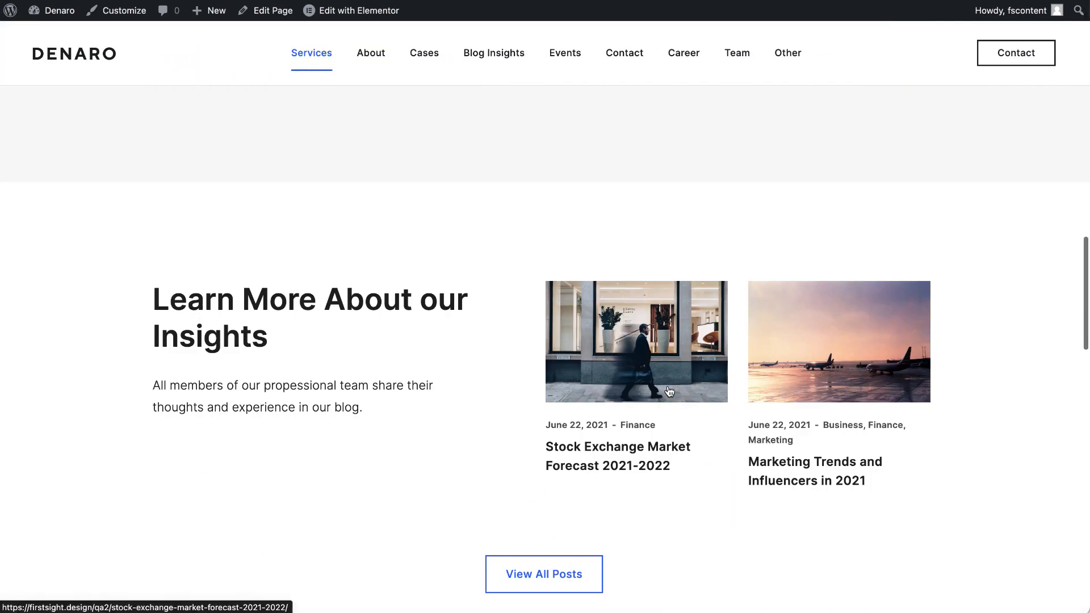
scroll(669, 389, "down", 9)
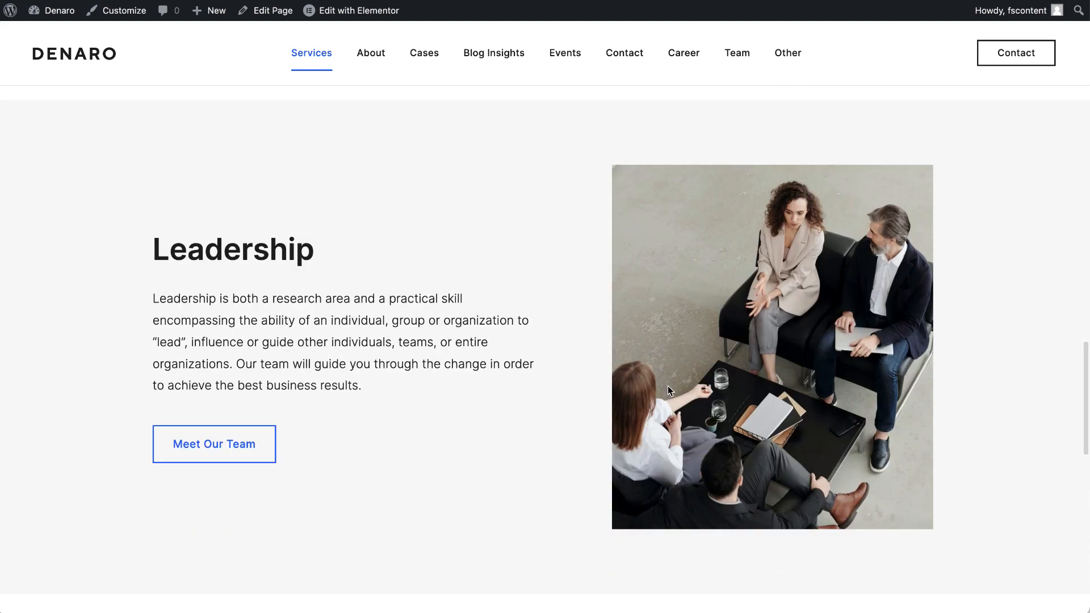
scroll(481, 304, "up", 20)
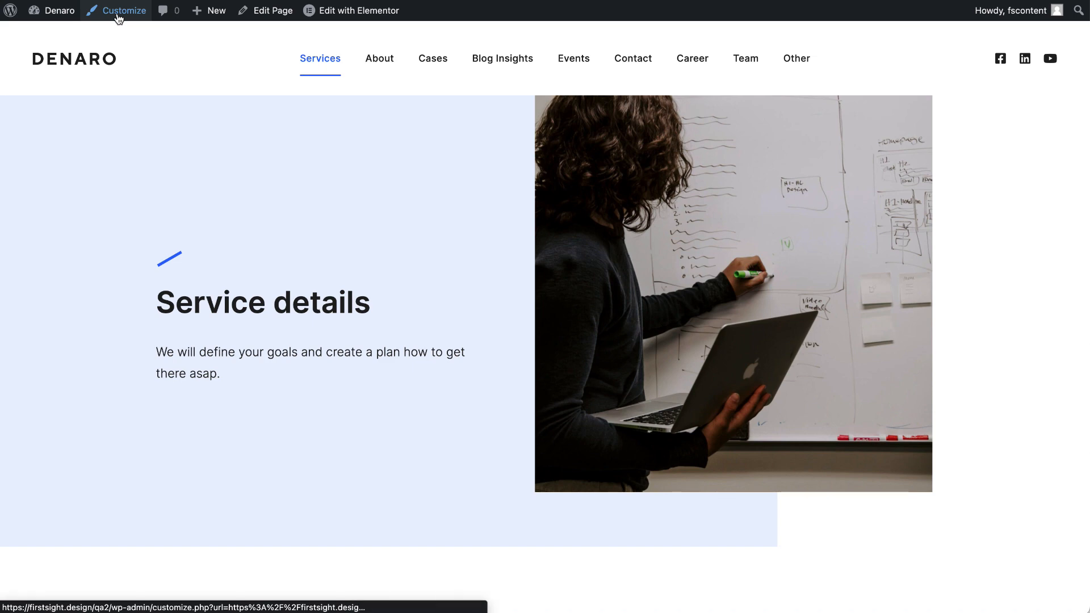
Step: Open the About page on the live site and review its sections from start to end
left_click(386, 67)
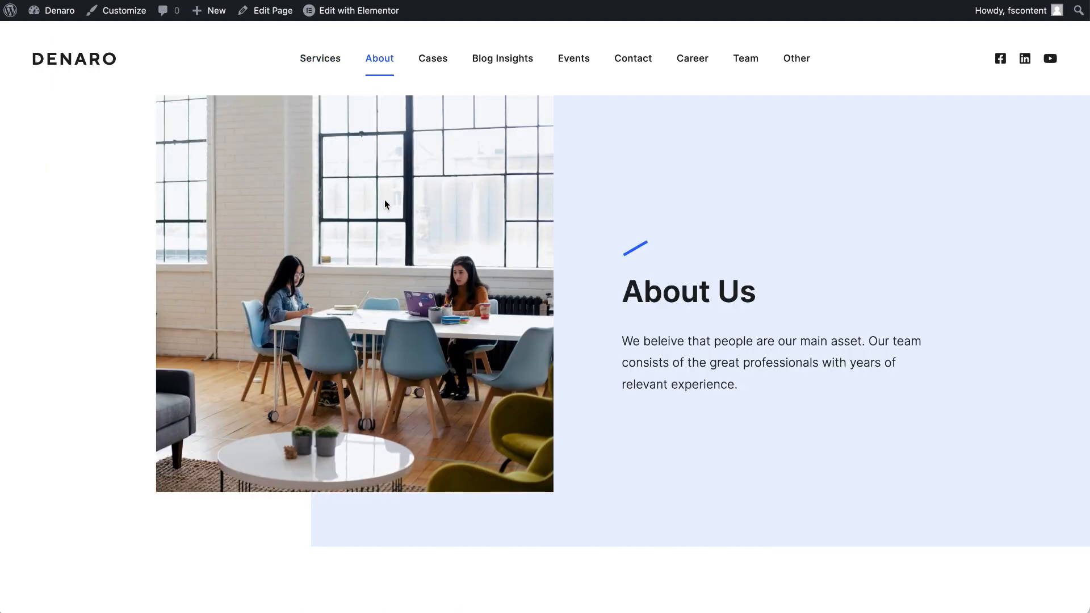
scroll(385, 203, "down", 10)
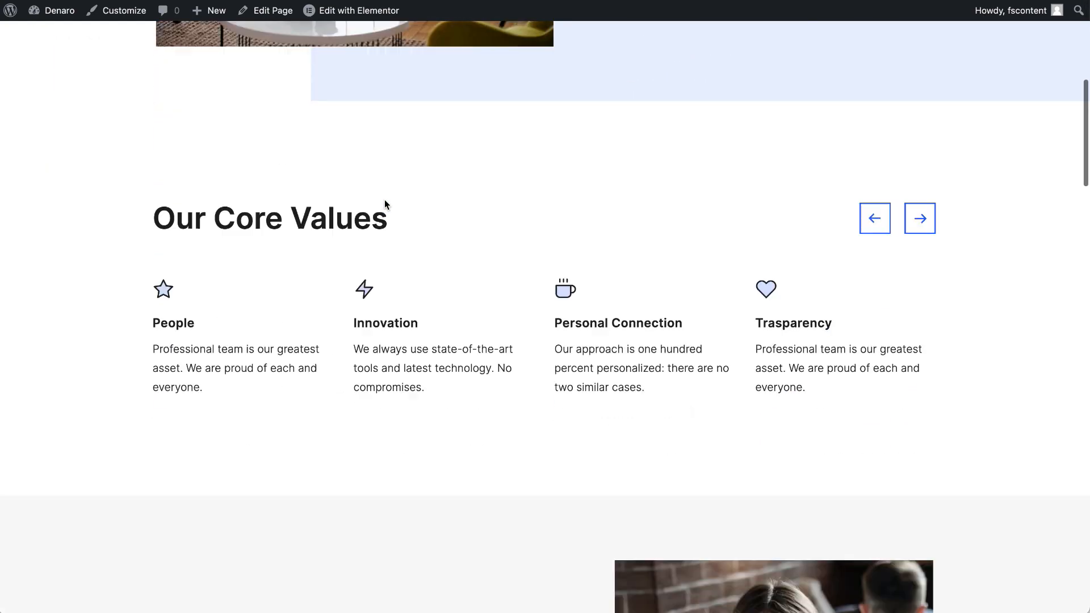
scroll(385, 203, "down", 15)
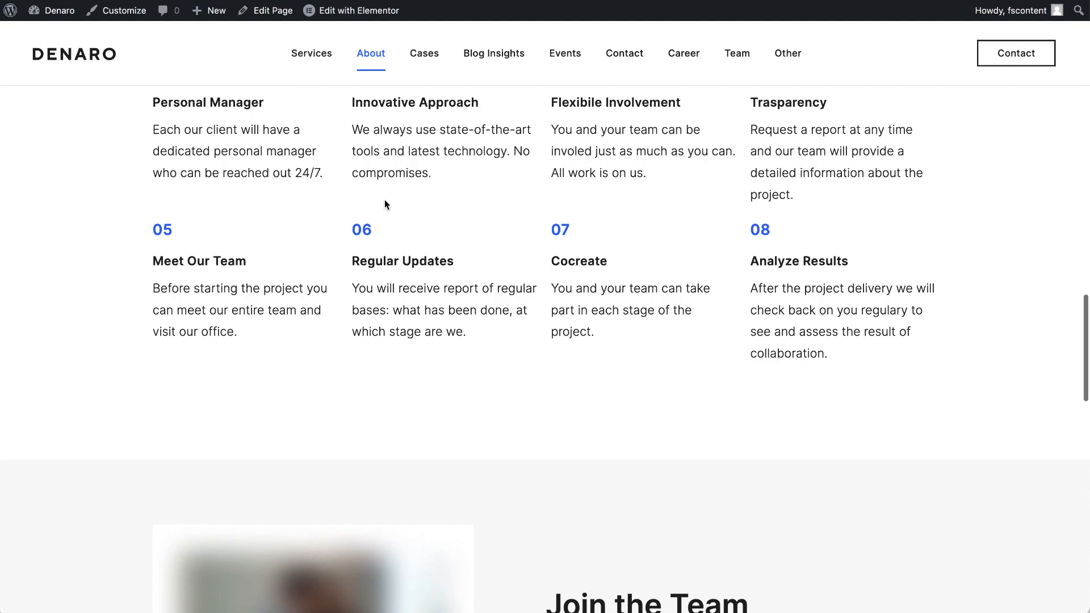
scroll(384, 199, "down", 3)
scroll(384, 199, "up", 20)
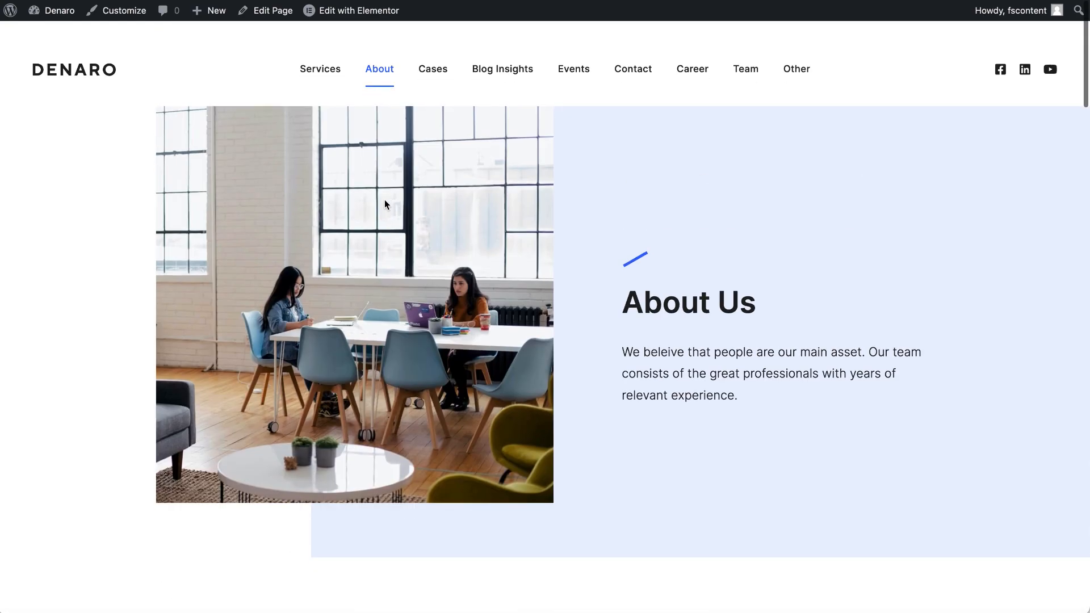
Step: Open the About page for editing with Elementor in a new browser tab and switch to it
right_click(365, 10)
left_click(415, 18)
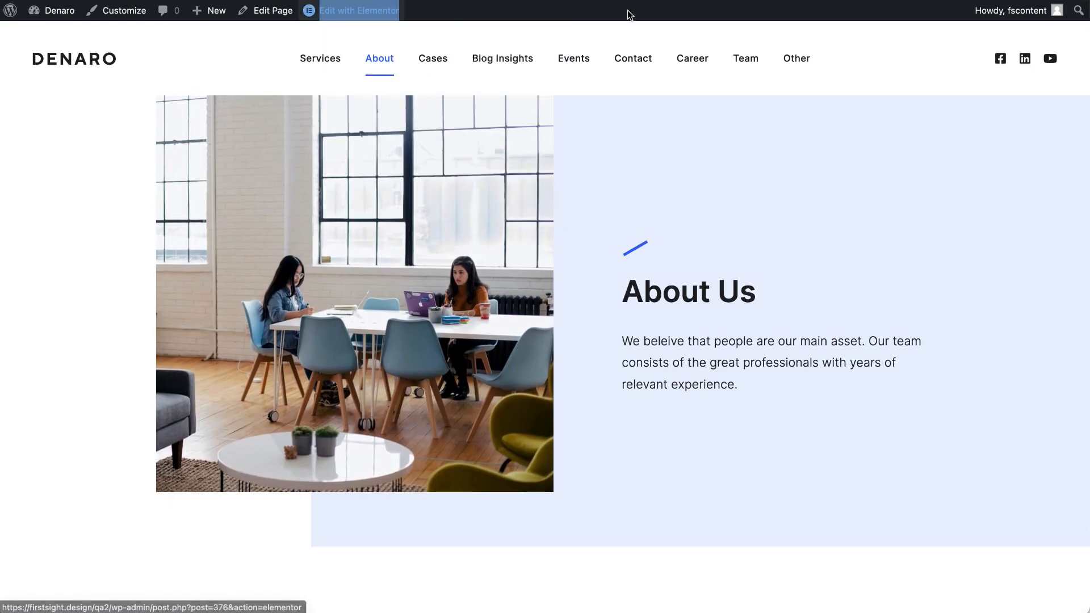
key("ctrl+Tab")
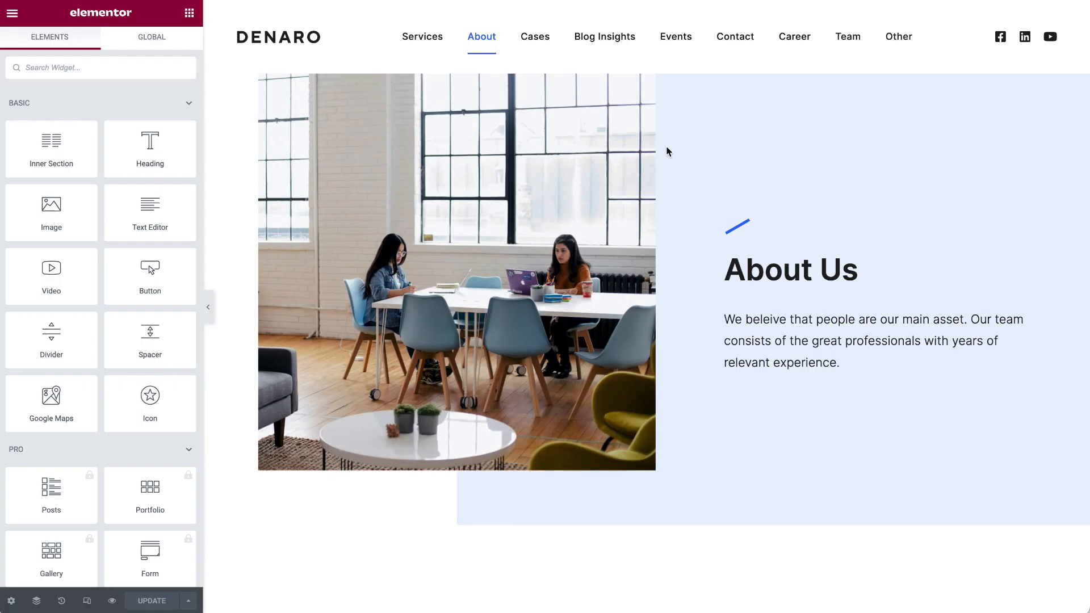
Step: Examine the Our Core Values slider's item list, display options and the icon, title and text fields of its first People item
scroll(667, 152, "down", 7)
scroll(667, 151, "down", 2)
left_click(1031, 105)
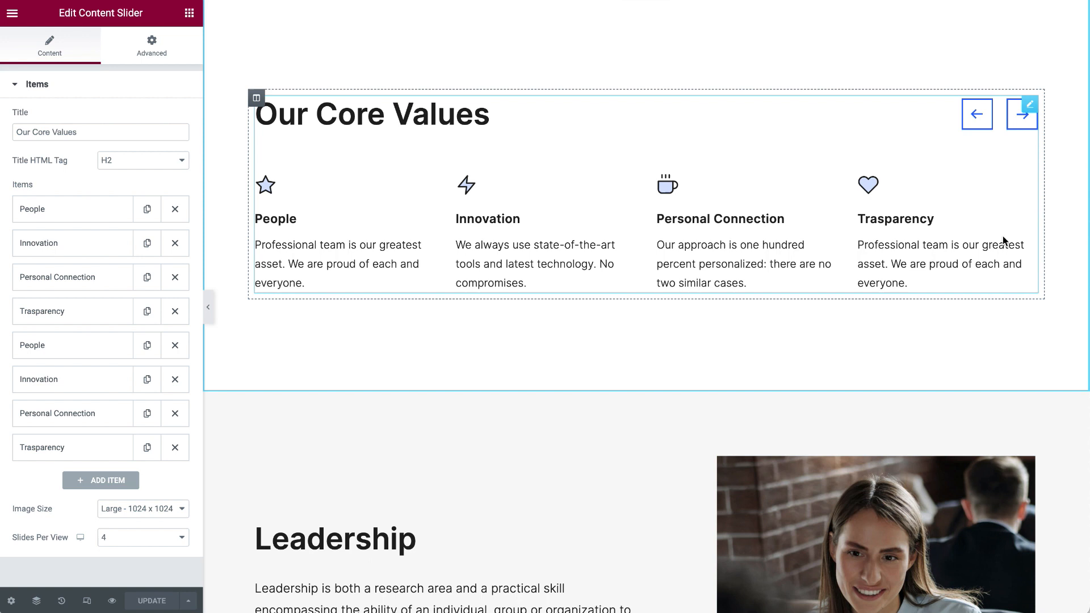
left_click(67, 207)
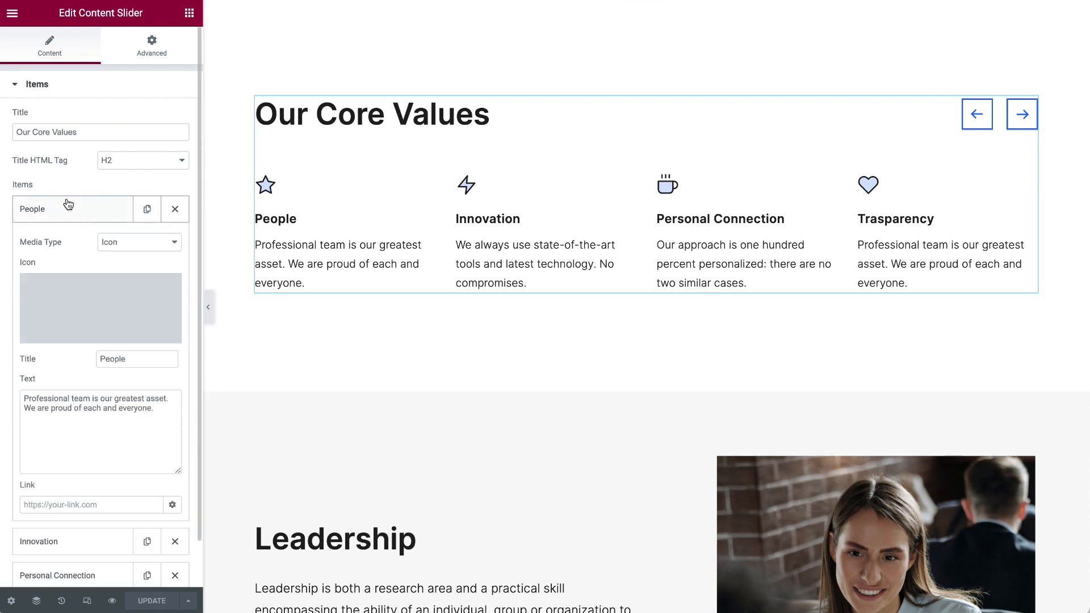
mouse_move(132, 308)
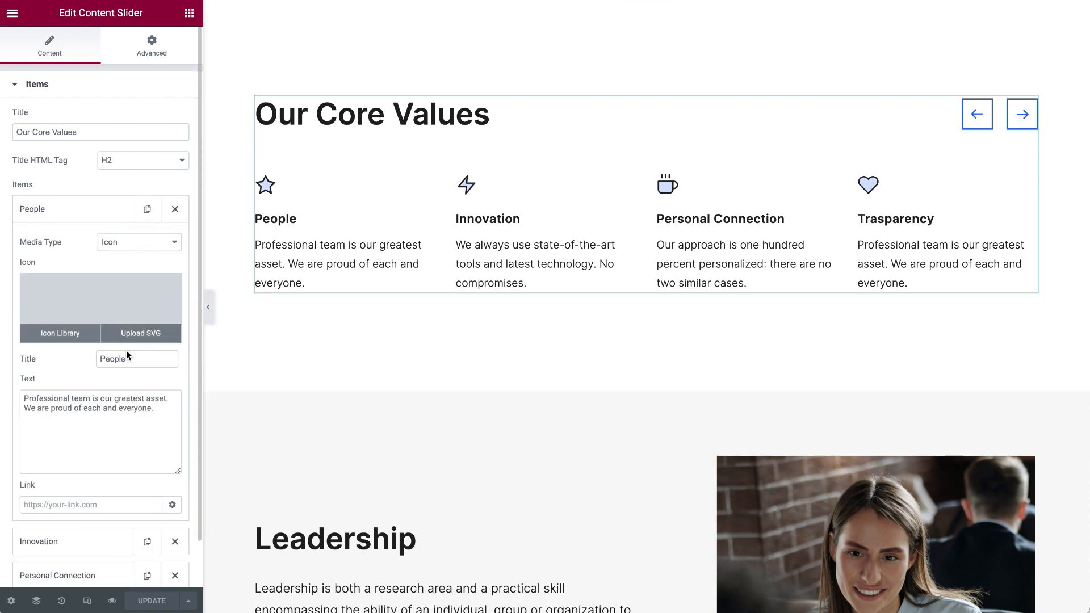
left_click_drag(143, 359, 79, 363)
left_click_drag(161, 412, 2, 401)
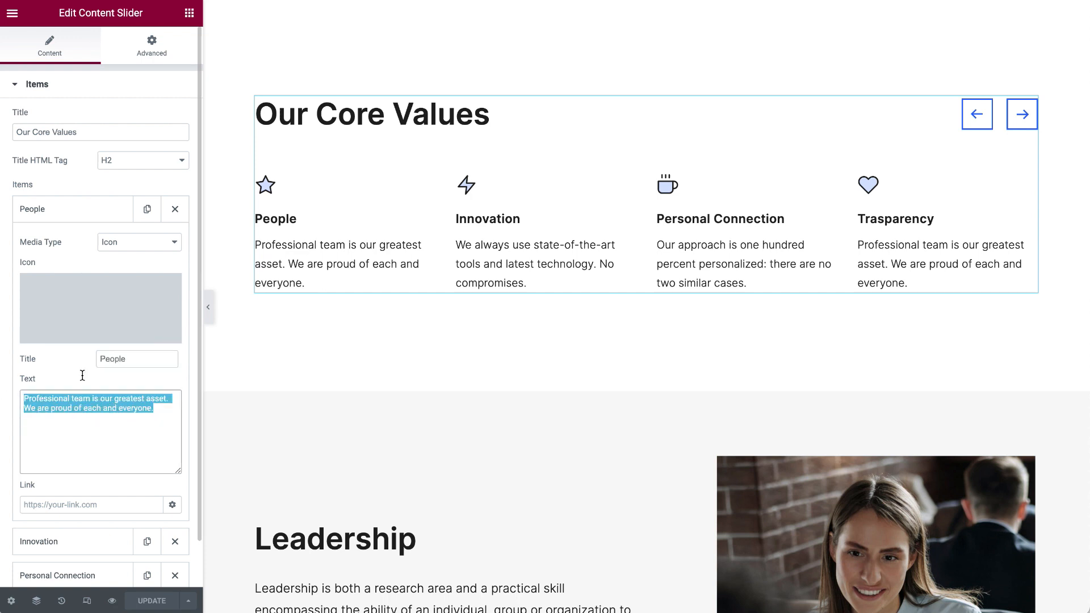
left_click(65, 210)
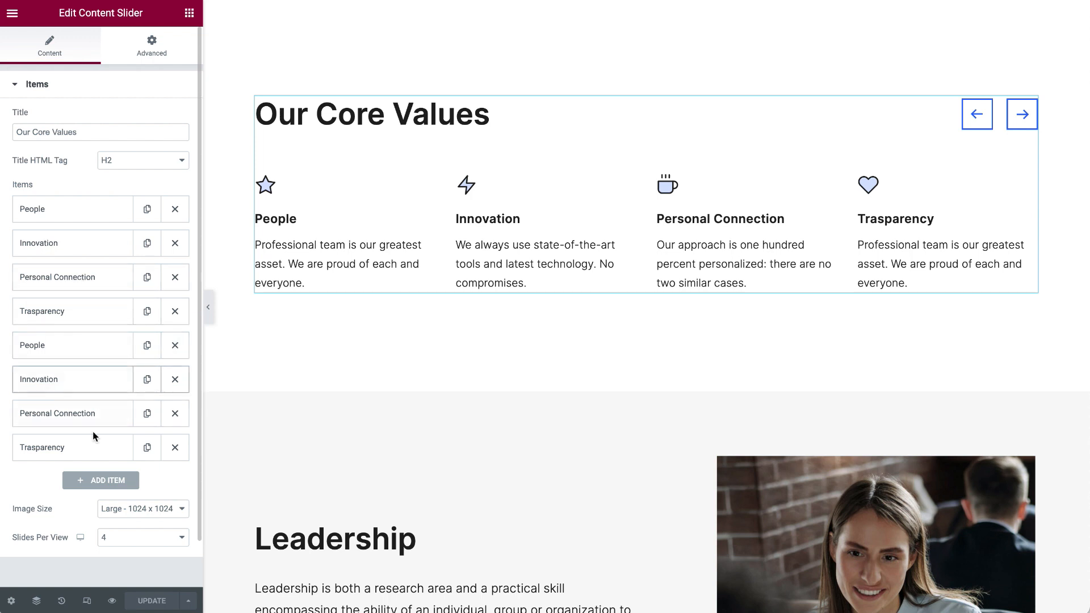
scroll(172, 376, "down", 1)
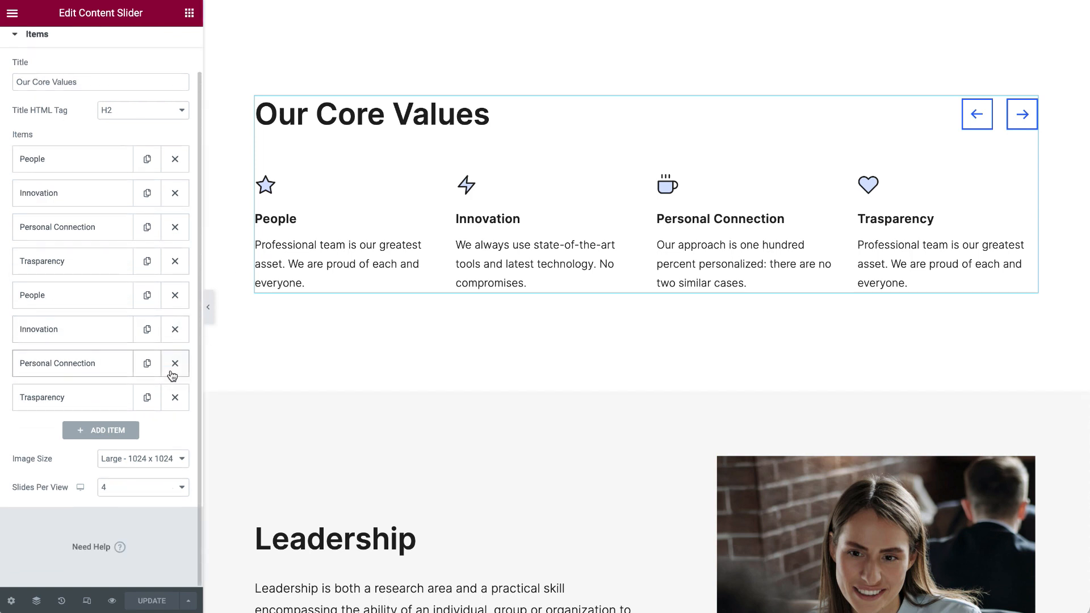
Step: Examine the settings of the Leadership section's image, text and heading, and the link of its Meet Our Team button
scroll(315, 298, "down", 5)
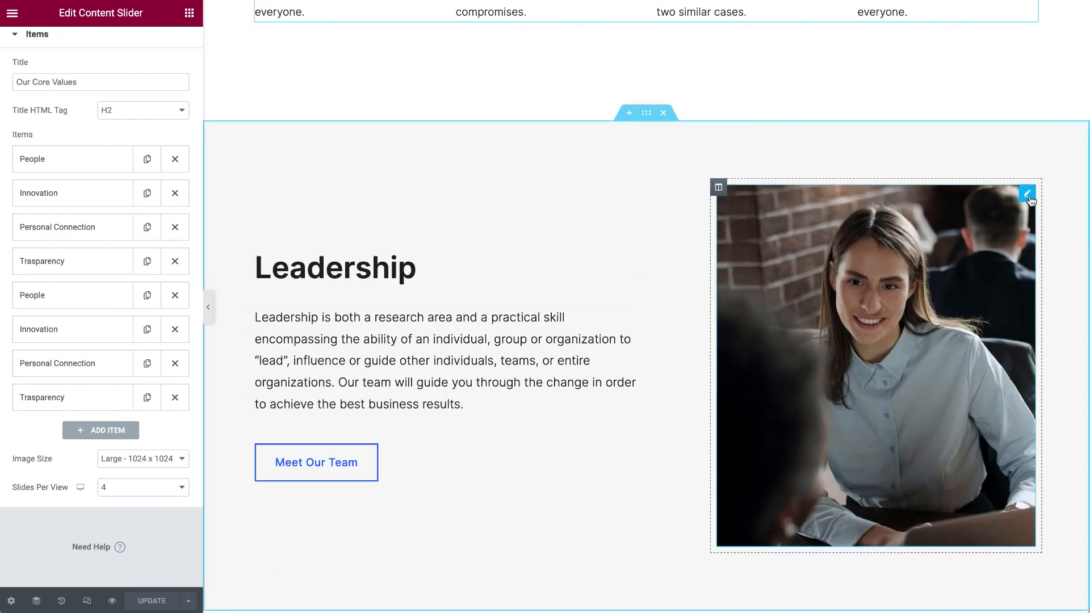
left_click(1029, 195)
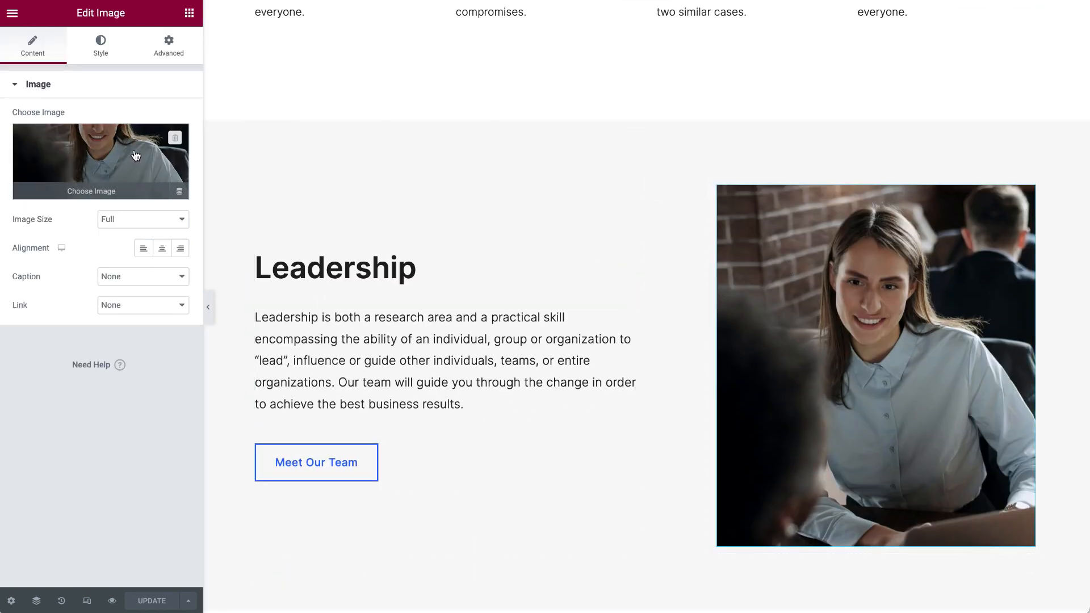
left_click(626, 326)
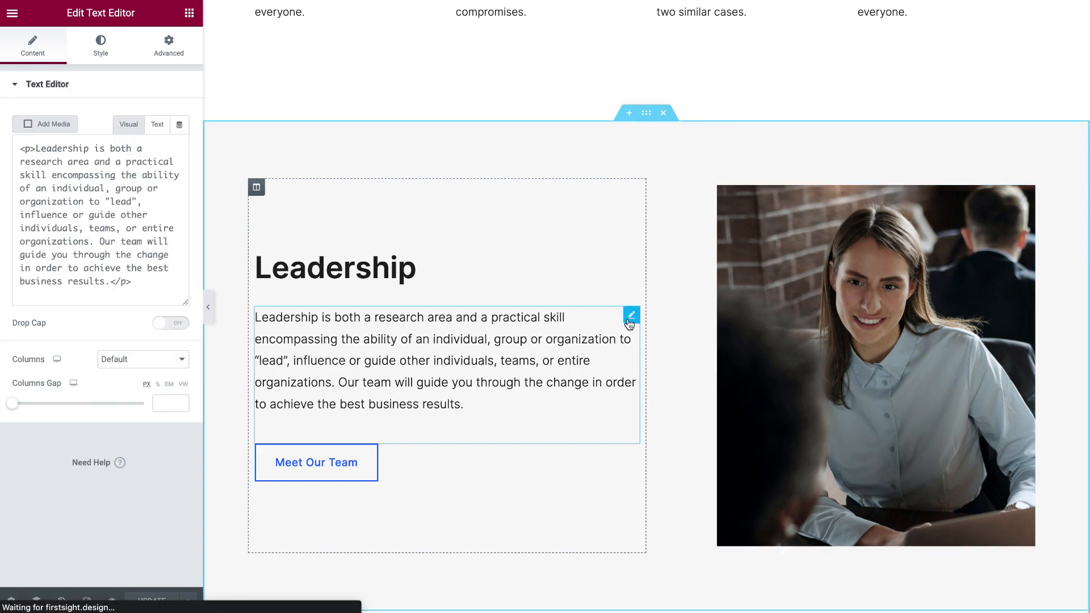
left_click(631, 258)
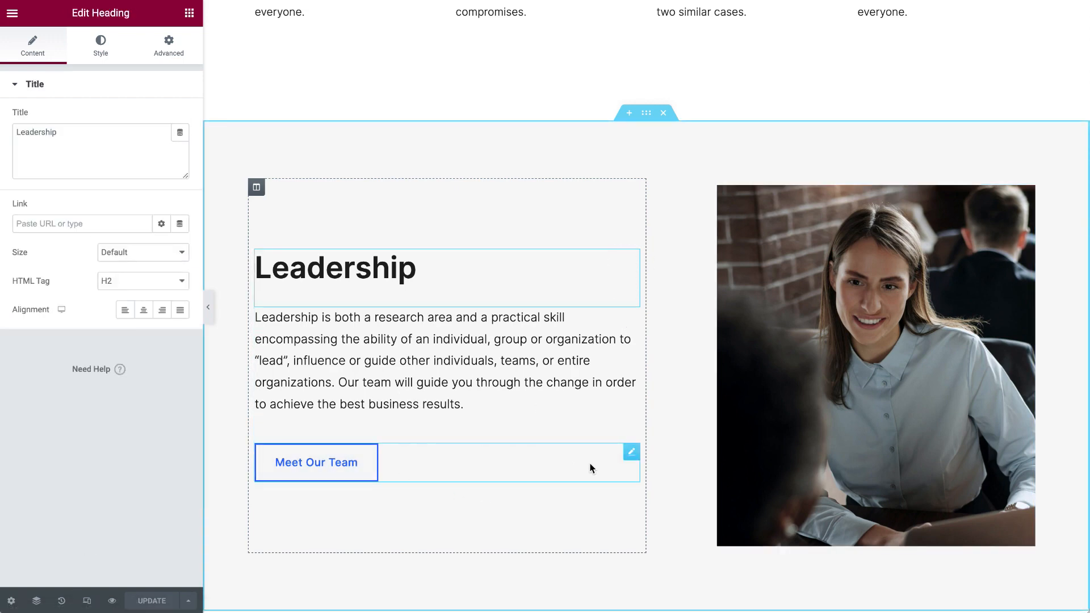
left_click(631, 451)
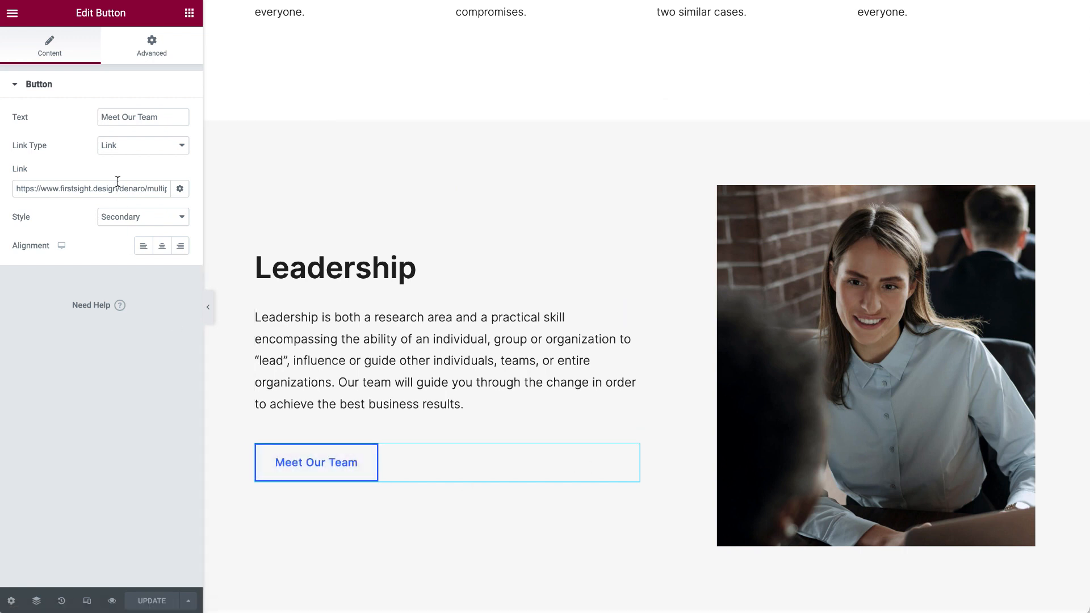
left_click_drag(24, 189, 202, 192)
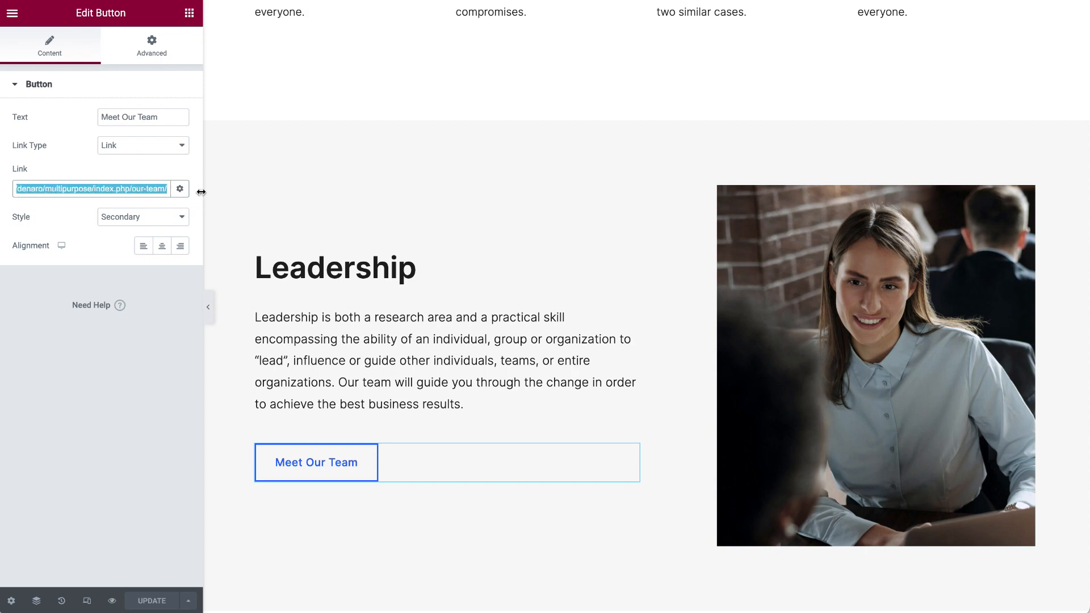
Step: Check the link type options of the Meet Our Team button
left_click(180, 148)
left_click(63, 146)
scroll(310, 473, "down", 6)
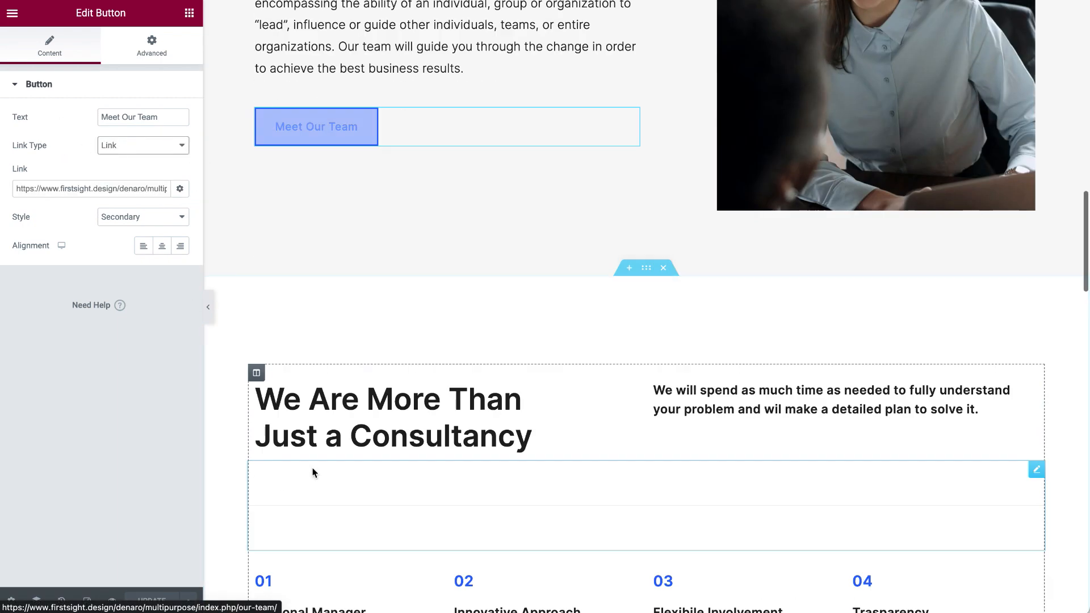
Step: Open the background style settings of the Leadership section
right_click(418, 272)
left_click(430, 286)
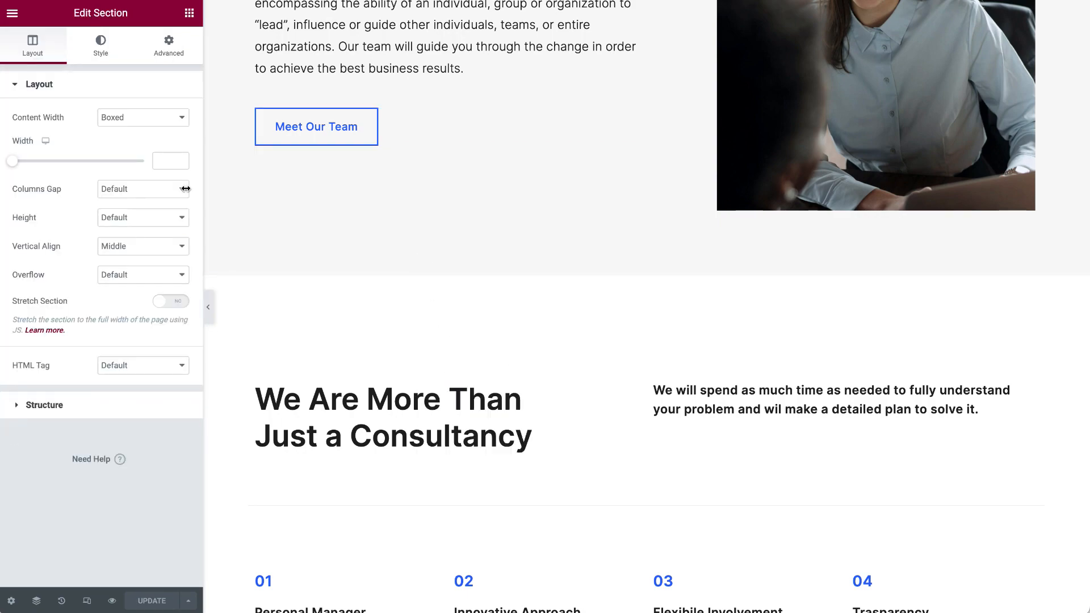
left_click(98, 46)
scroll(353, 234, "up", 6)
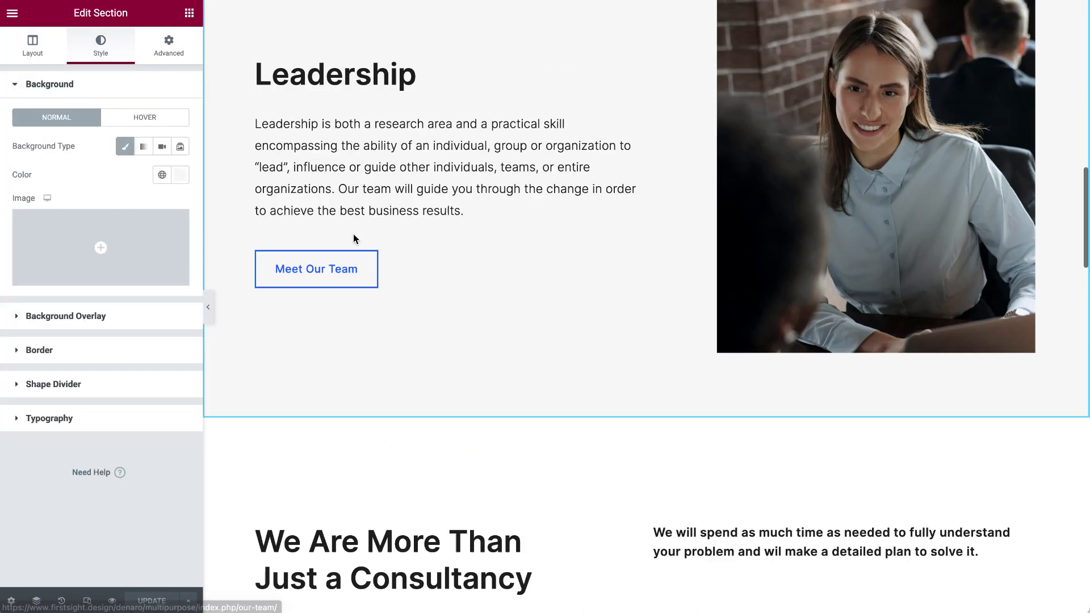
scroll(353, 234, "up", 12)
scroll(354, 234, "down", 12)
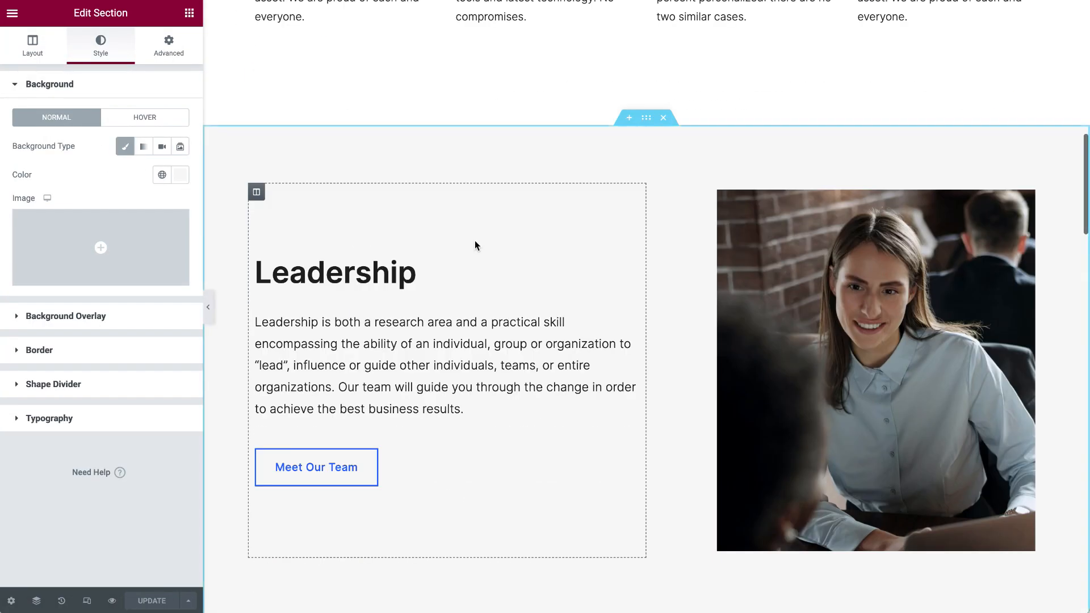
right_click(567, 154)
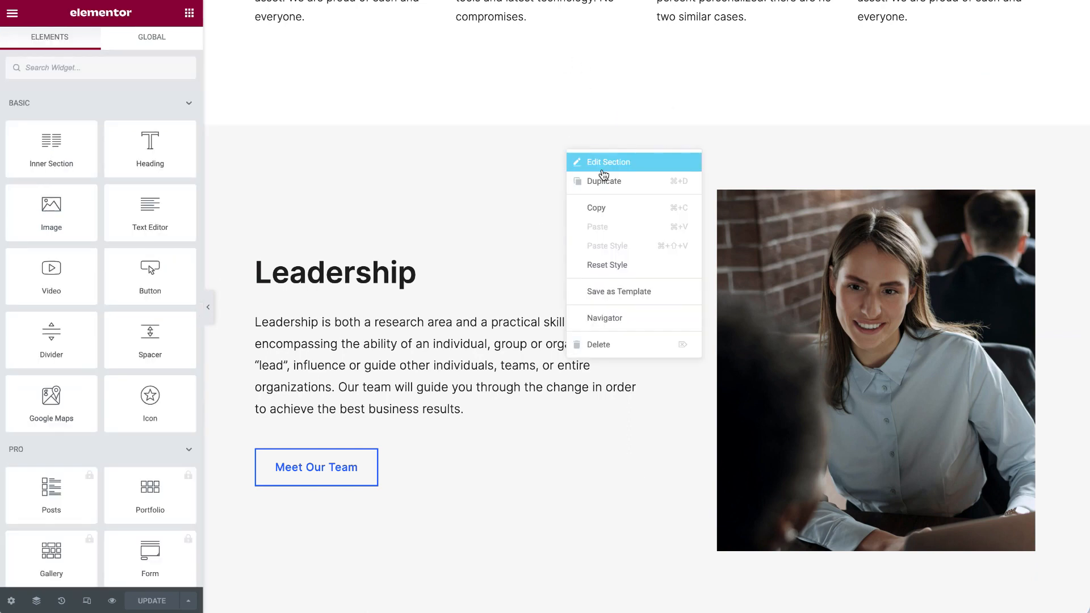
left_click(601, 167)
right_click(652, 118)
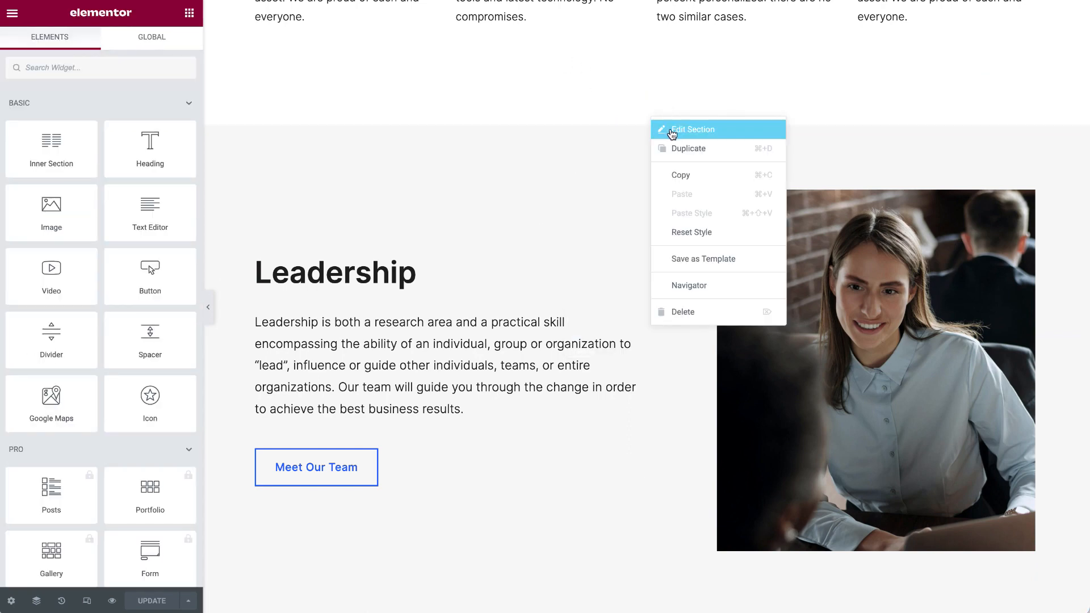
left_click(671, 132)
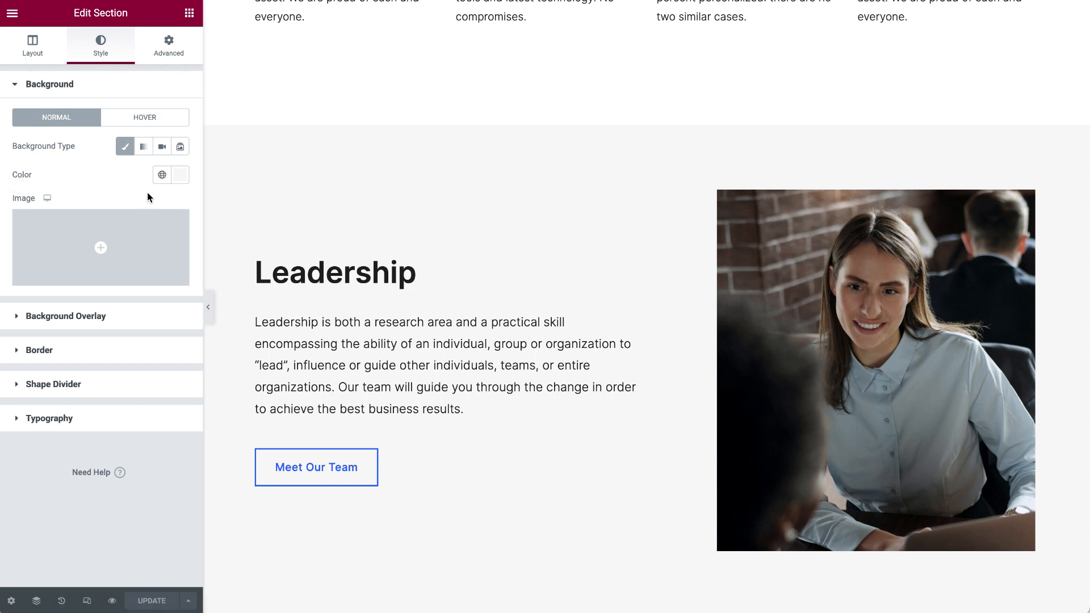
Step: Try #902828 as the Leadership section's background color, clear the color and update the page
left_click(179, 176)
left_click(136, 274)
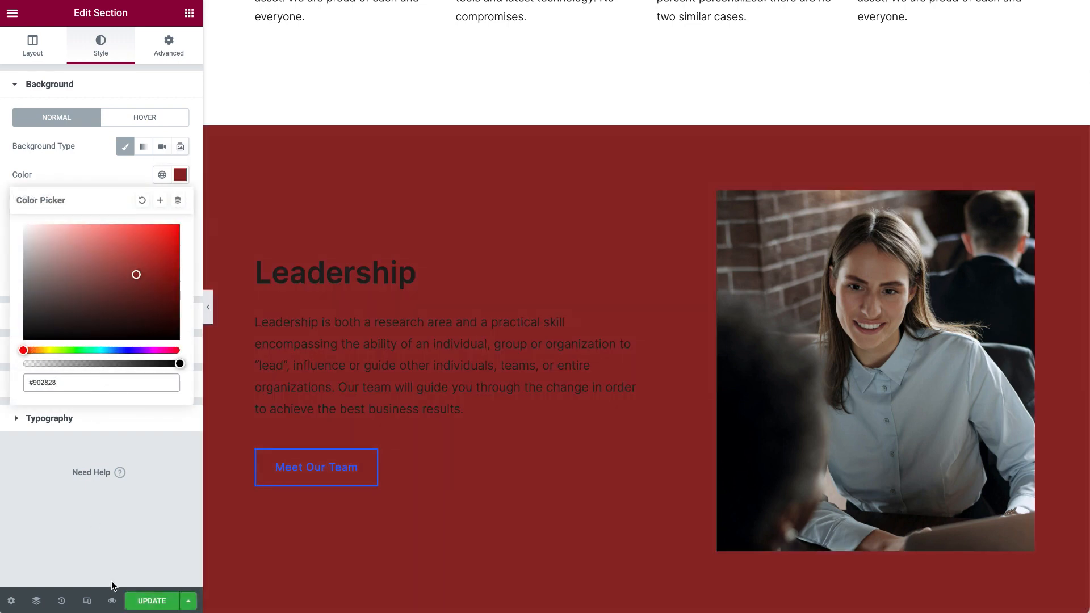
left_click(142, 200)
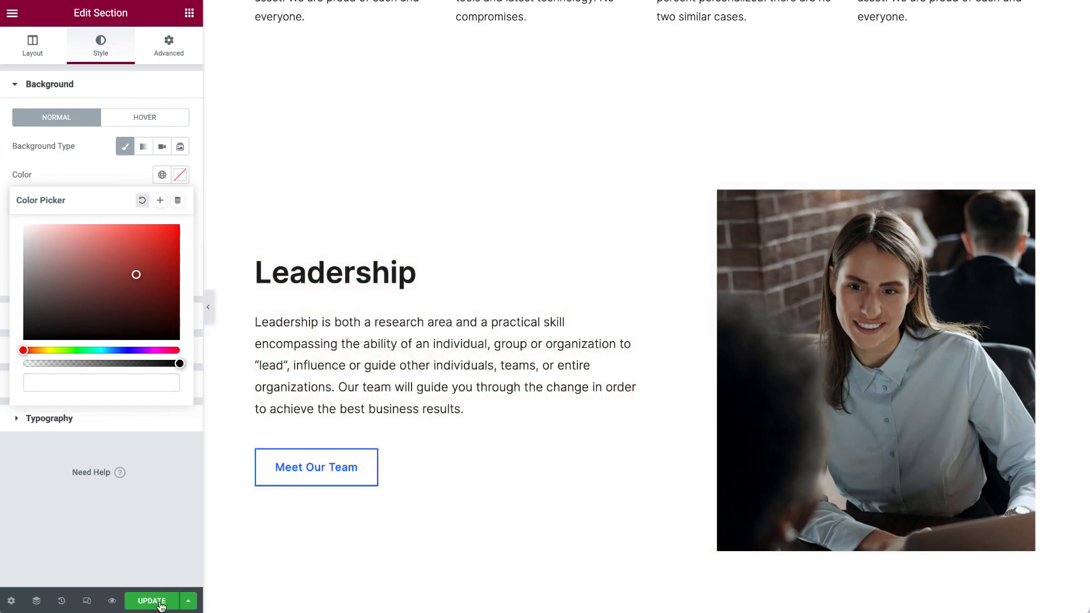
left_click(231, 375)
Step: Review the content settings of the consultancy section's headings, the 01 item's number and title, and its Personal Manager description
scroll(455, 375, "down", 10)
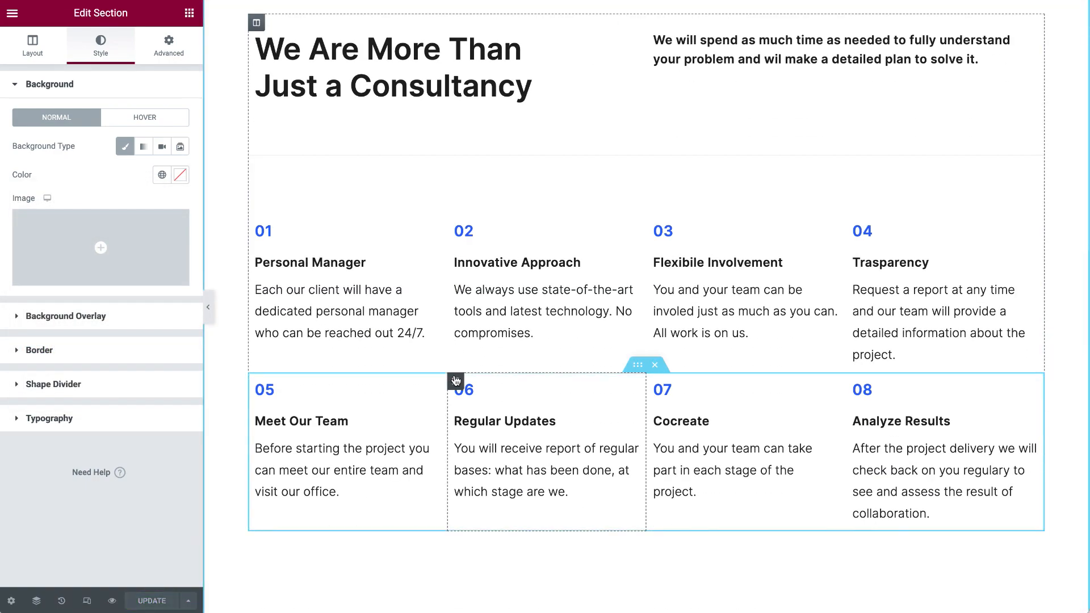
scroll(590, 177, "up", 1)
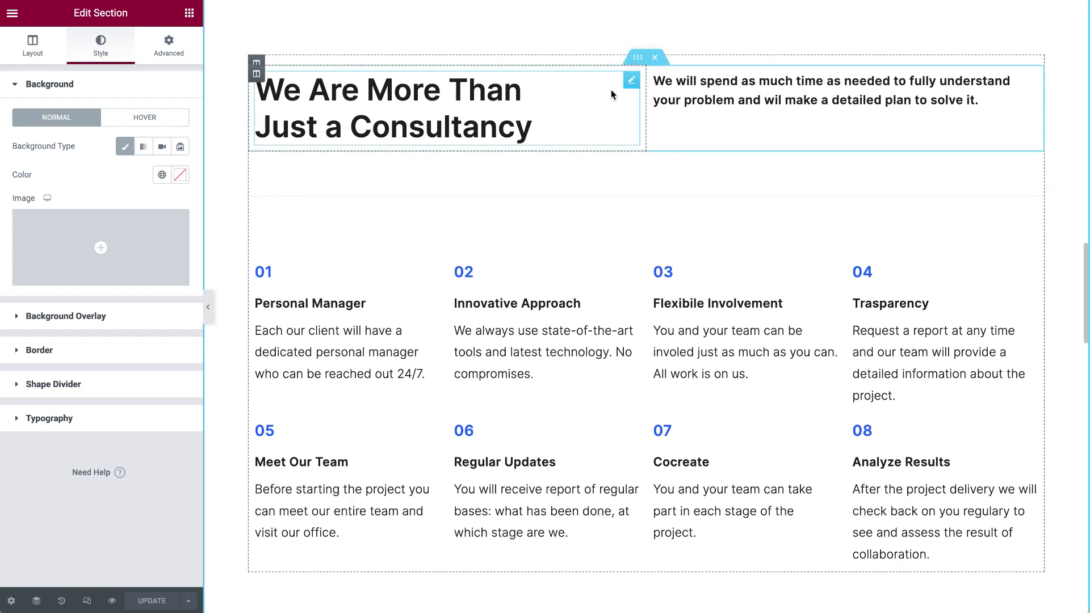
left_click(631, 81)
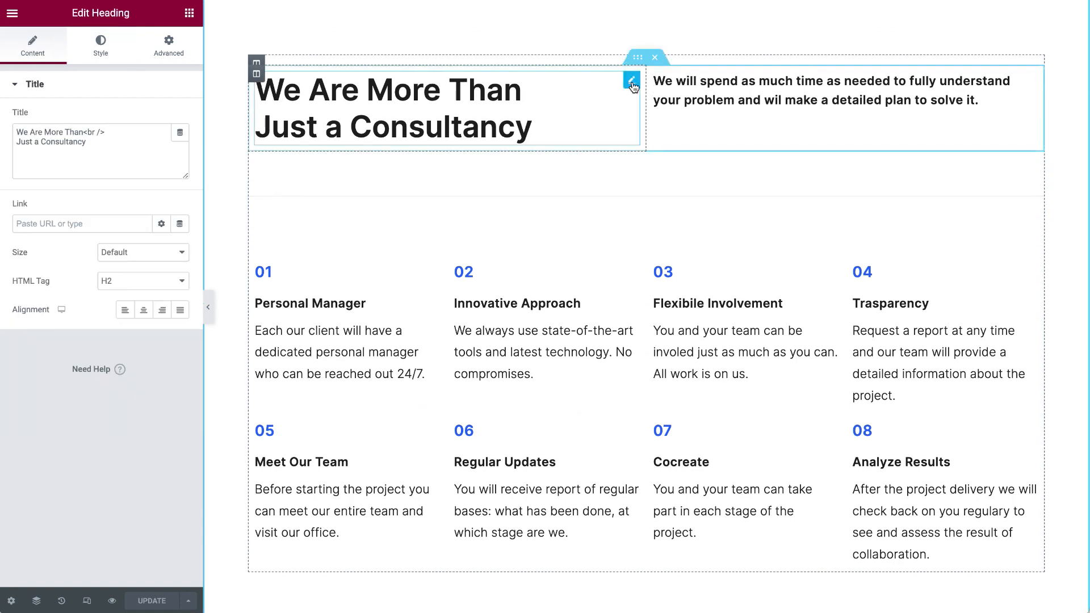
left_click(1031, 93)
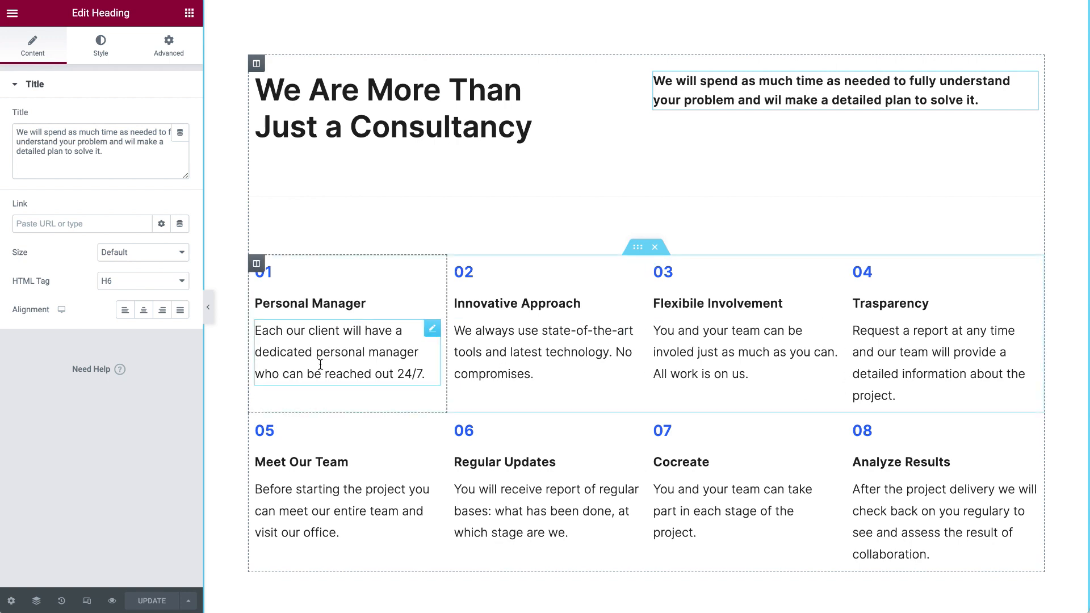
left_click(432, 271)
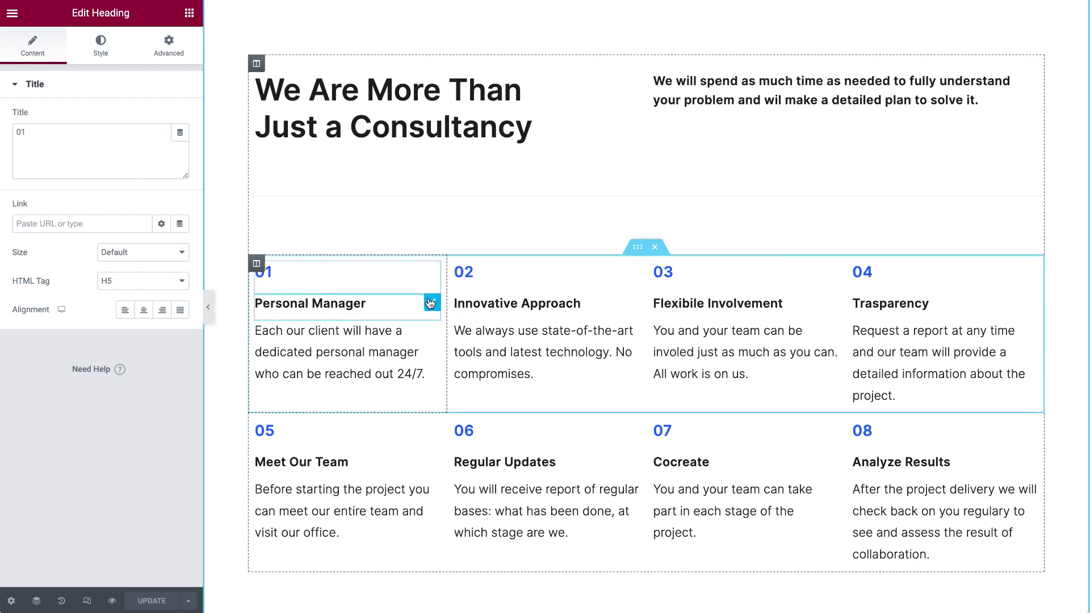
left_click(431, 306)
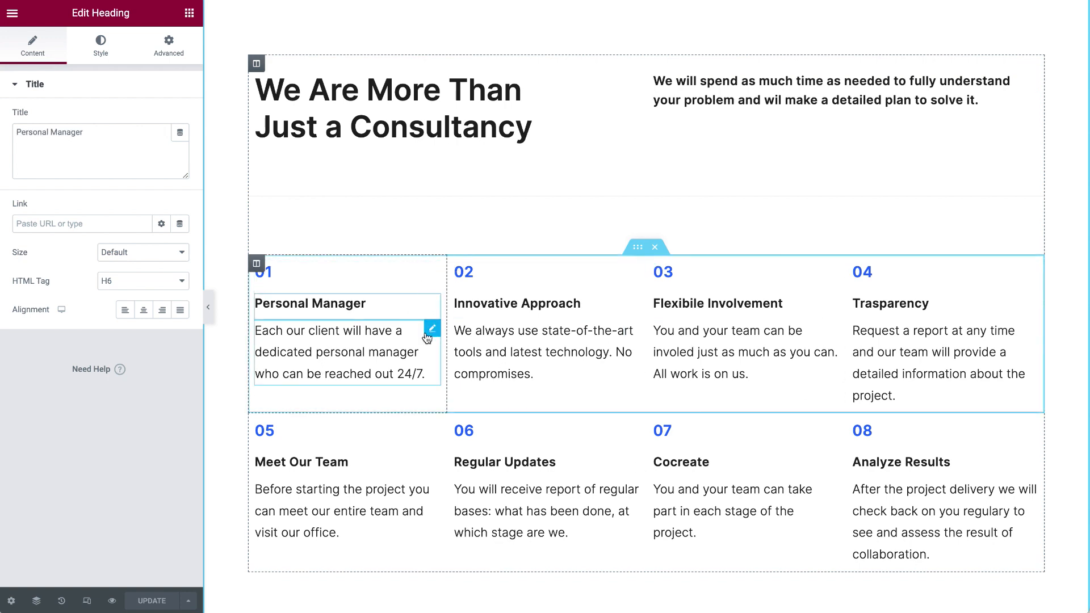
left_click(432, 333)
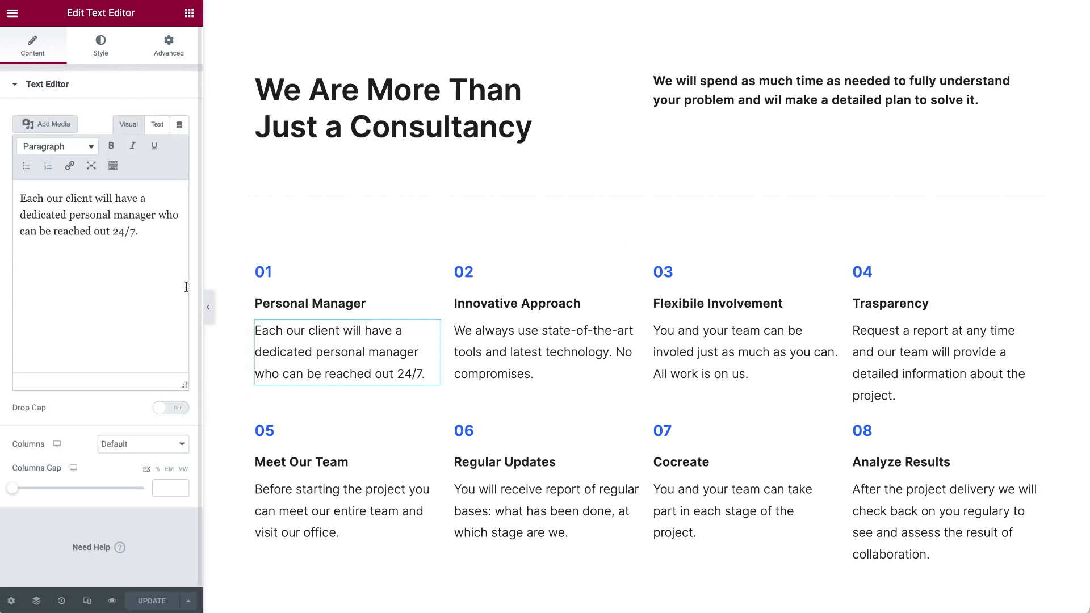
scroll(364, 468, "down", 9)
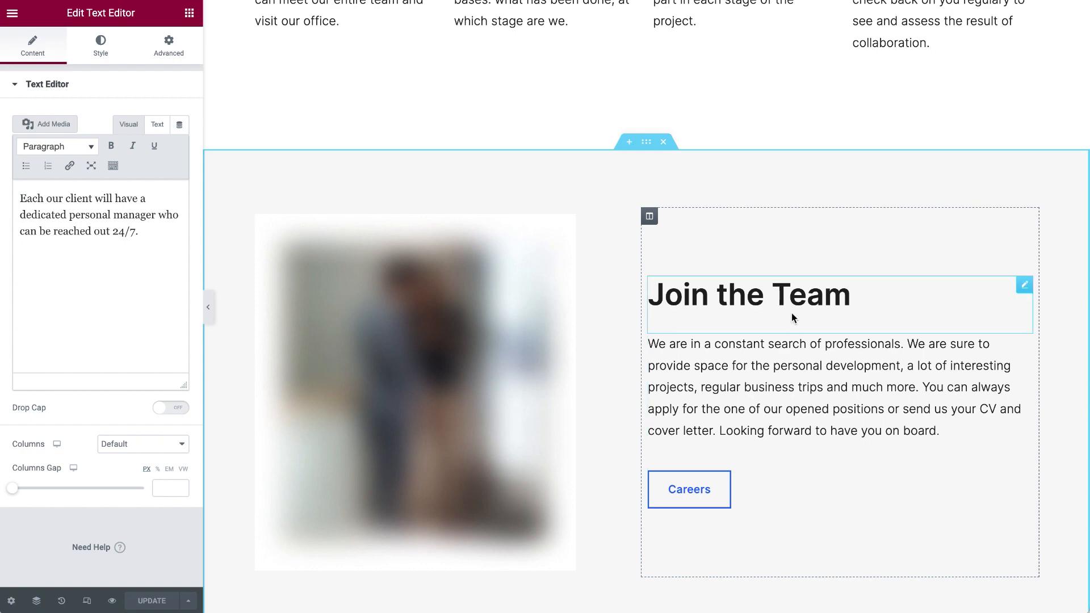
scroll(792, 312, "down", 3)
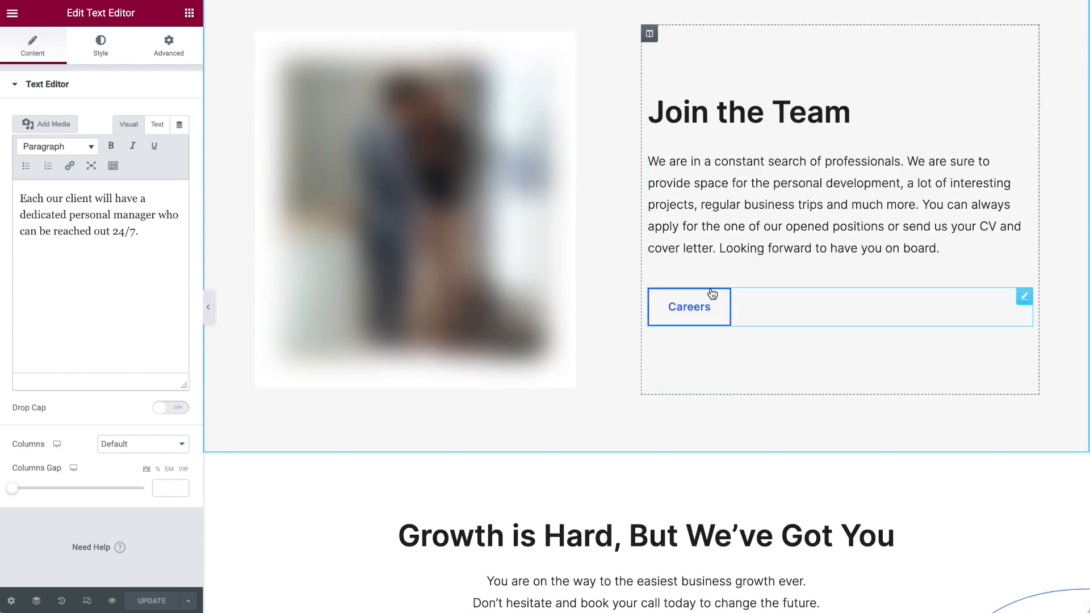
scroll(745, 271, "up", 1)
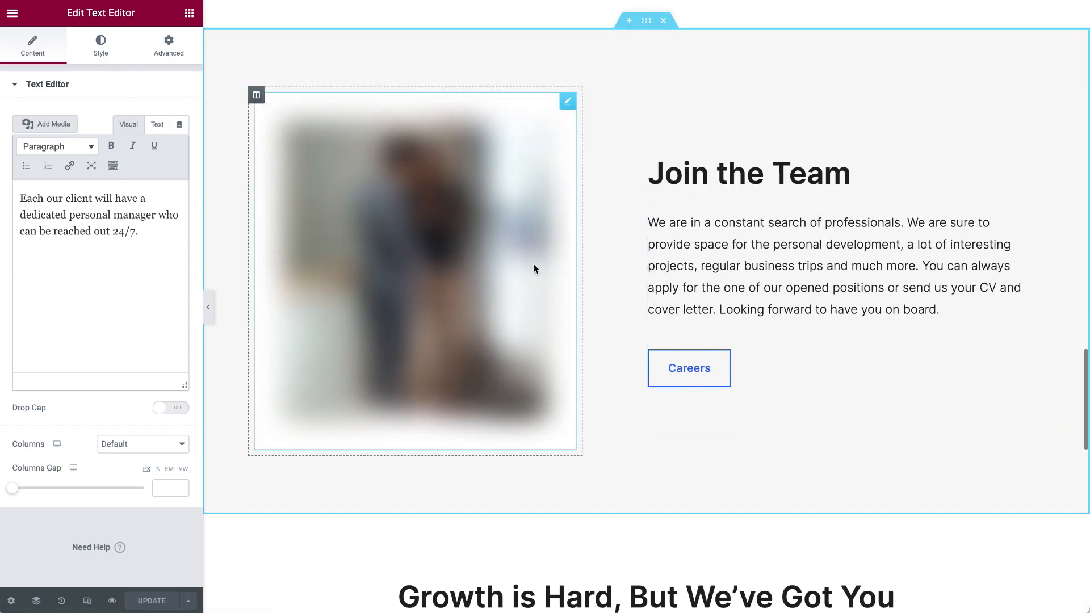
left_click(568, 102)
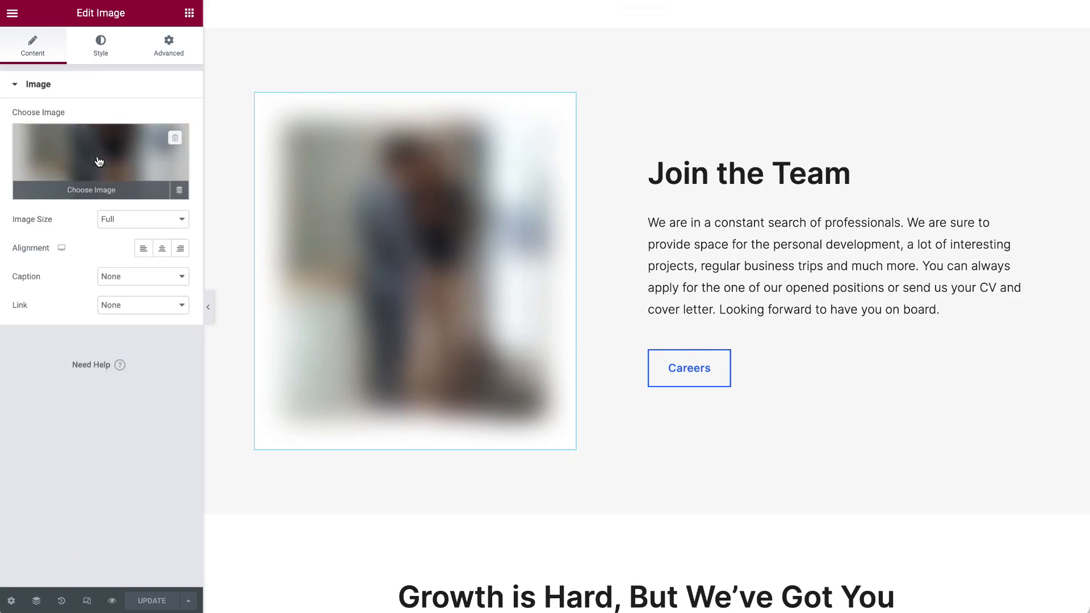
left_click(118, 145)
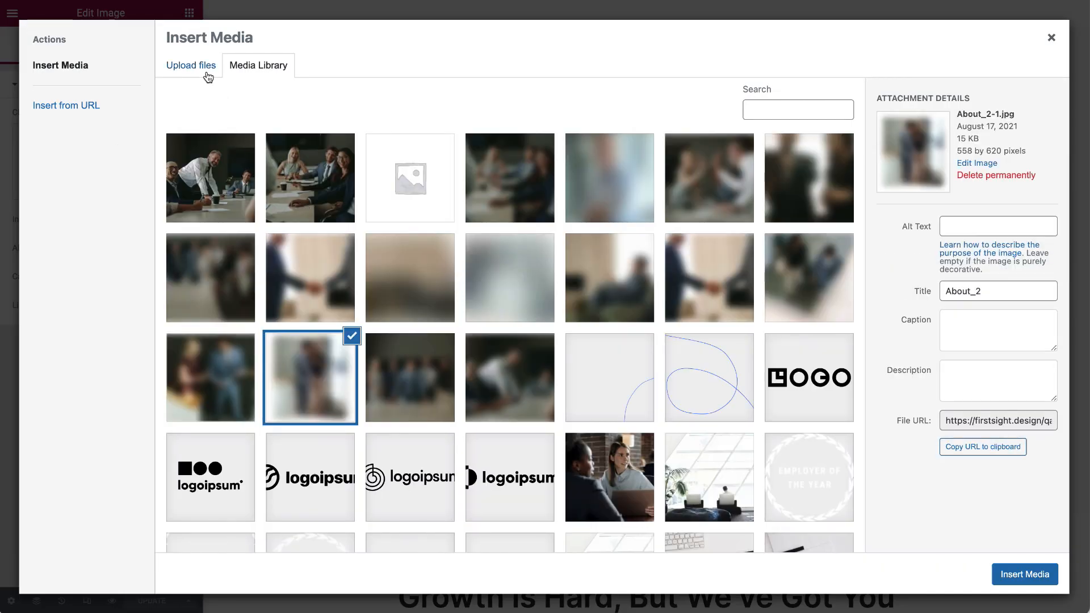
left_click(208, 78)
left_click(628, 286)
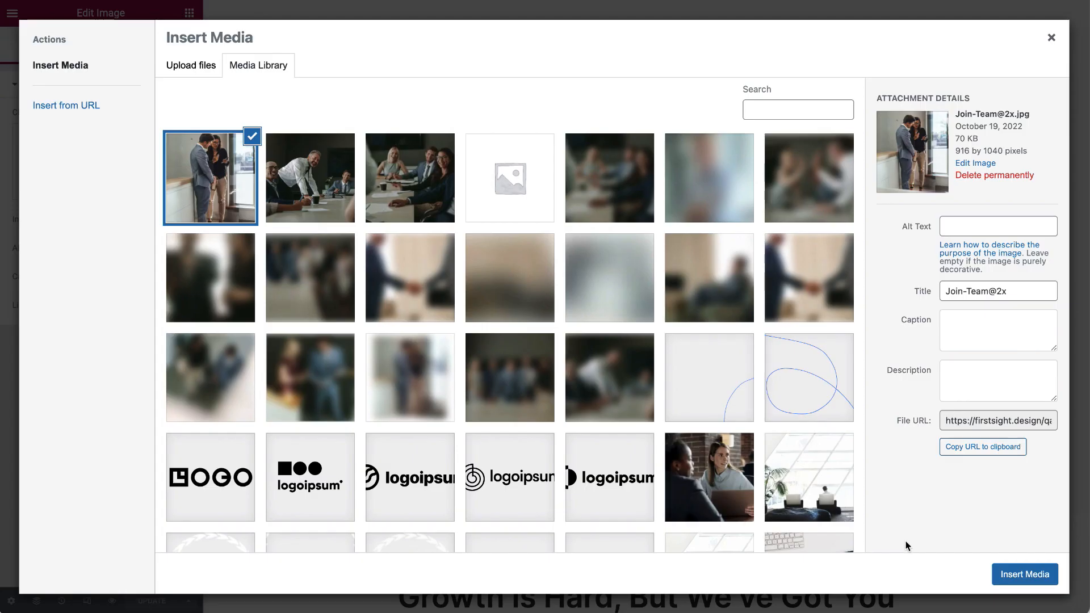
left_click(1021, 580)
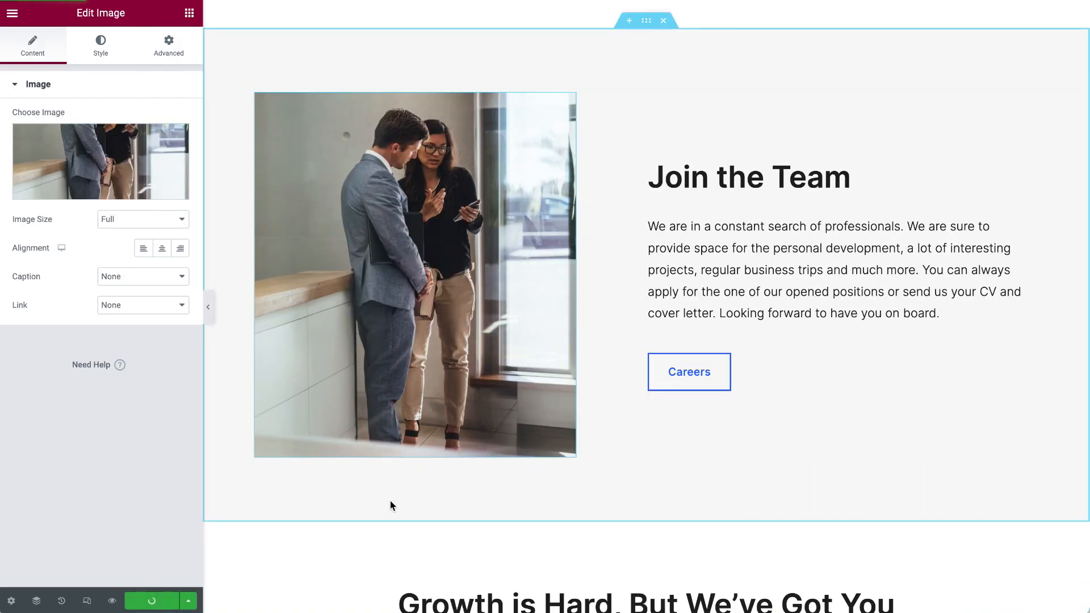
Step: Look over the rest of the edited page, switch to the live About page and reload it
scroll(390, 500, "down", 5)
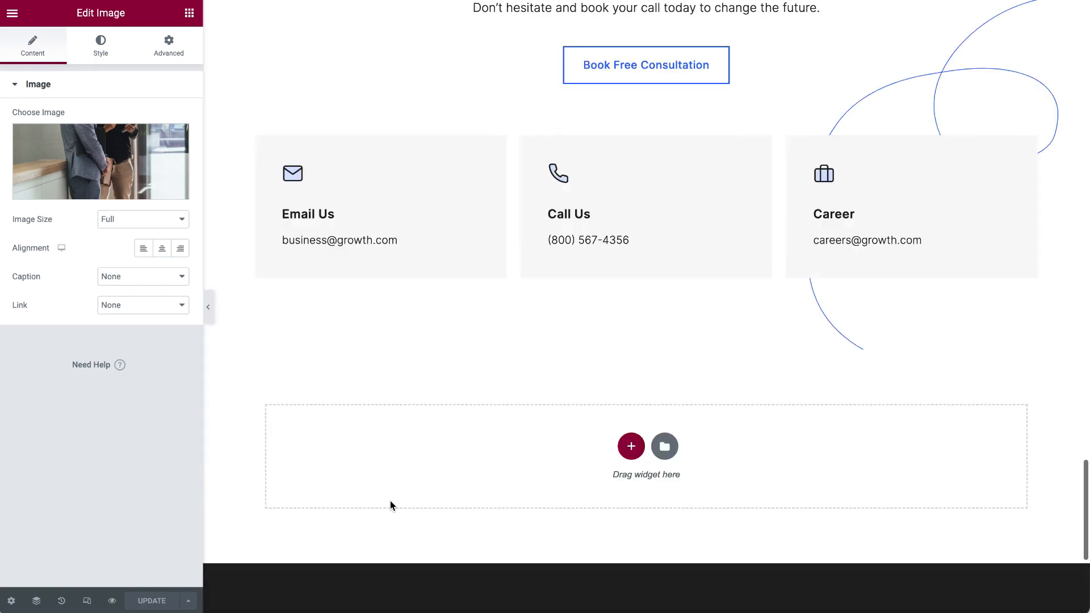
scroll(600, 207, "up", 10)
scroll(599, 207, "up", 15)
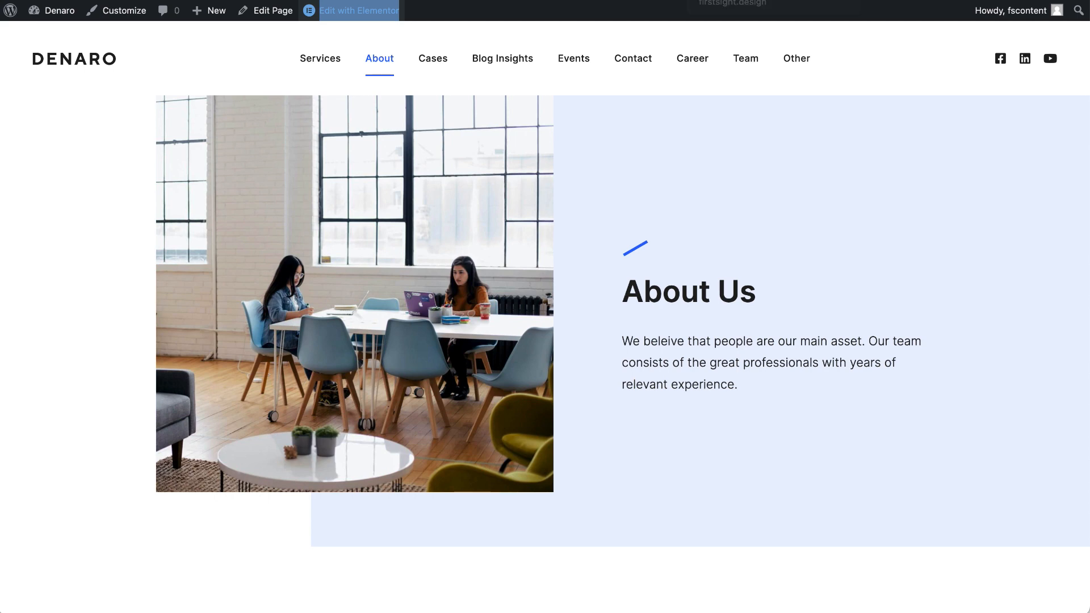
key("super+r")
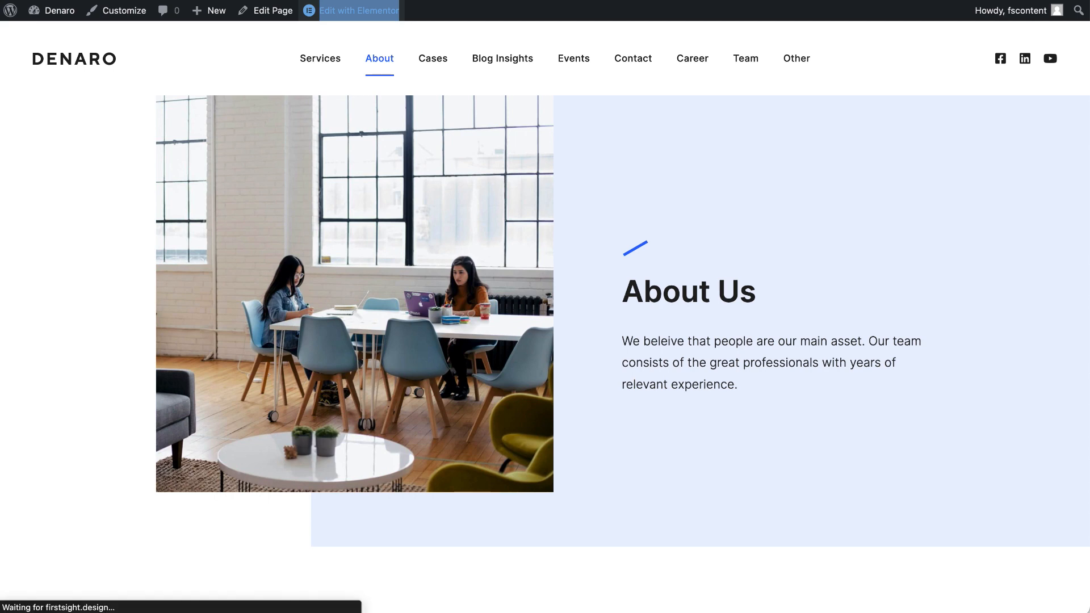
Step: Open the live Cases page and look through its content down to the footer
mouse_move(438, 67)
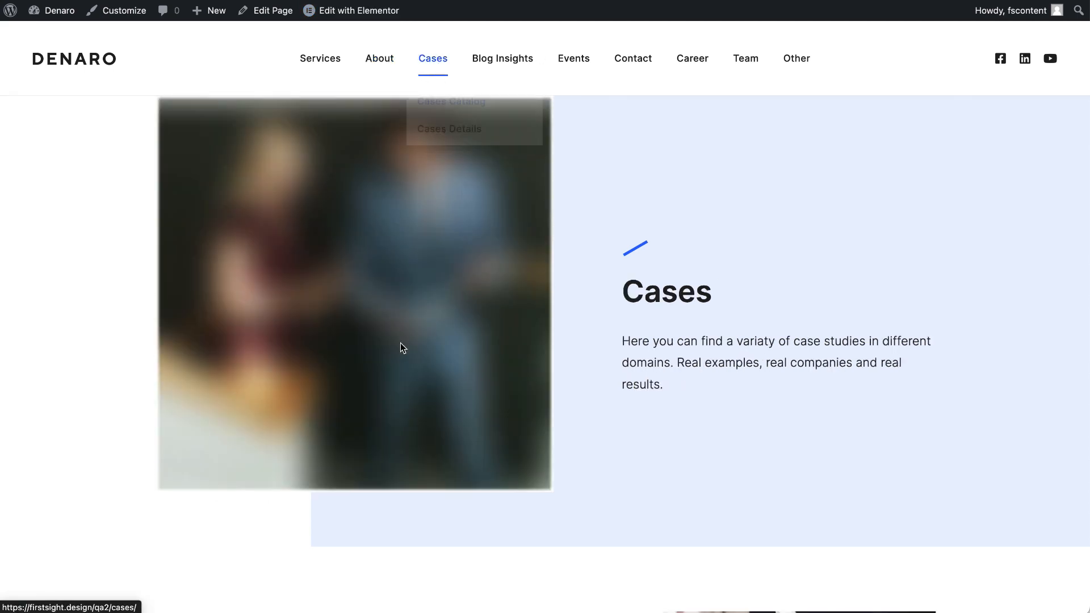
scroll(400, 343, "down", 10)
scroll(400, 343, "down", 10)
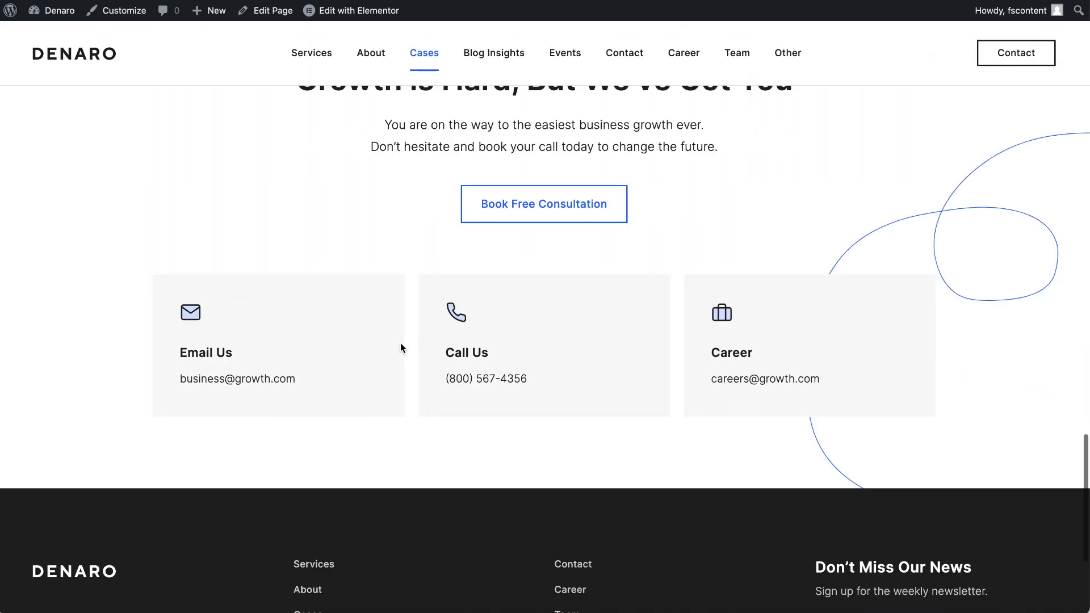
scroll(400, 343, "up", 20)
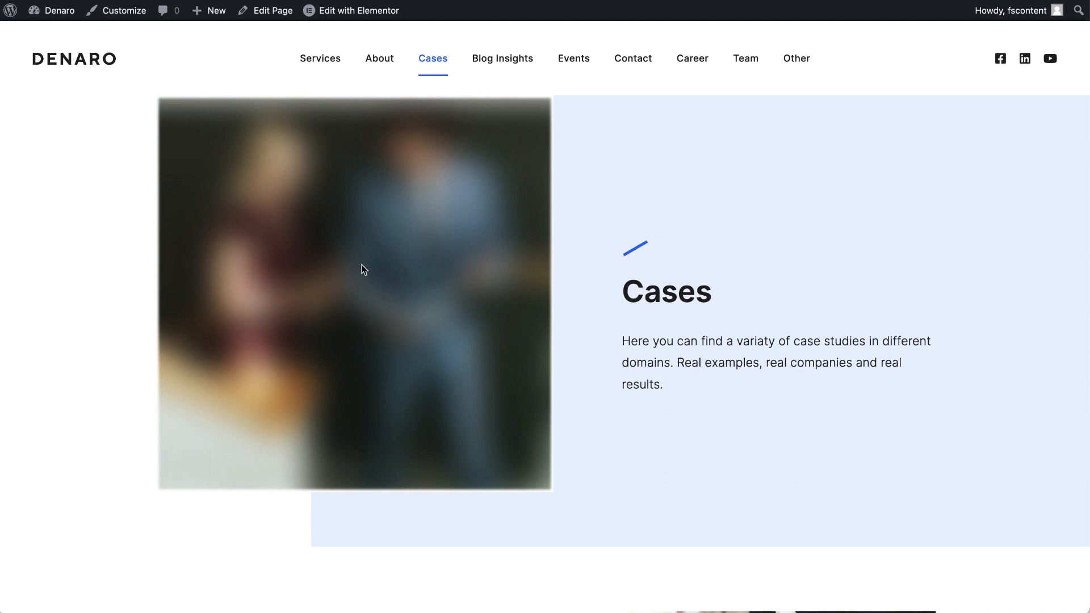
right_click(279, 20)
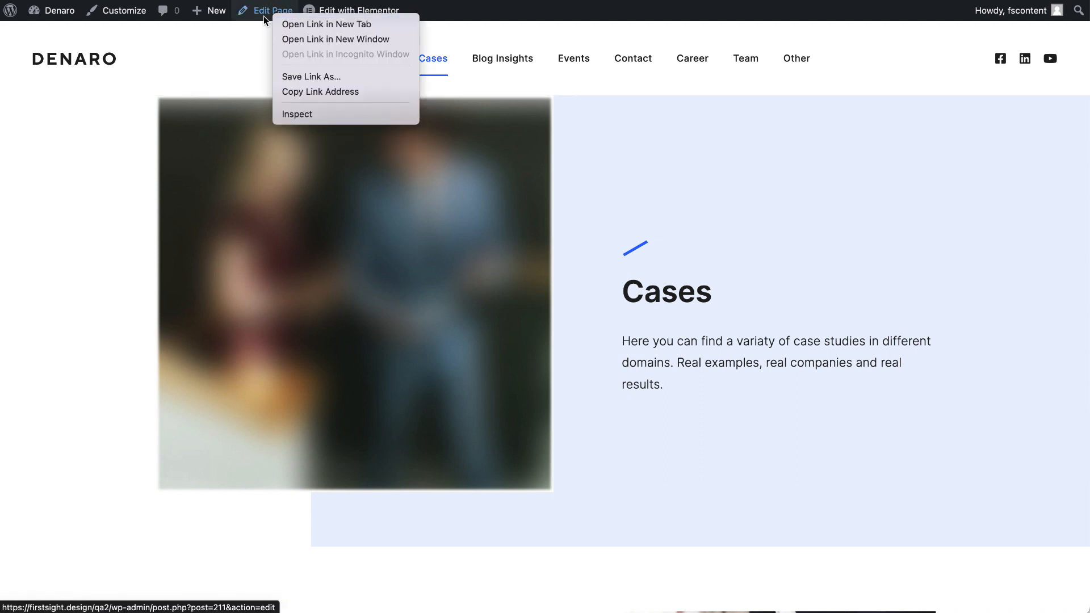
left_click(290, 25)
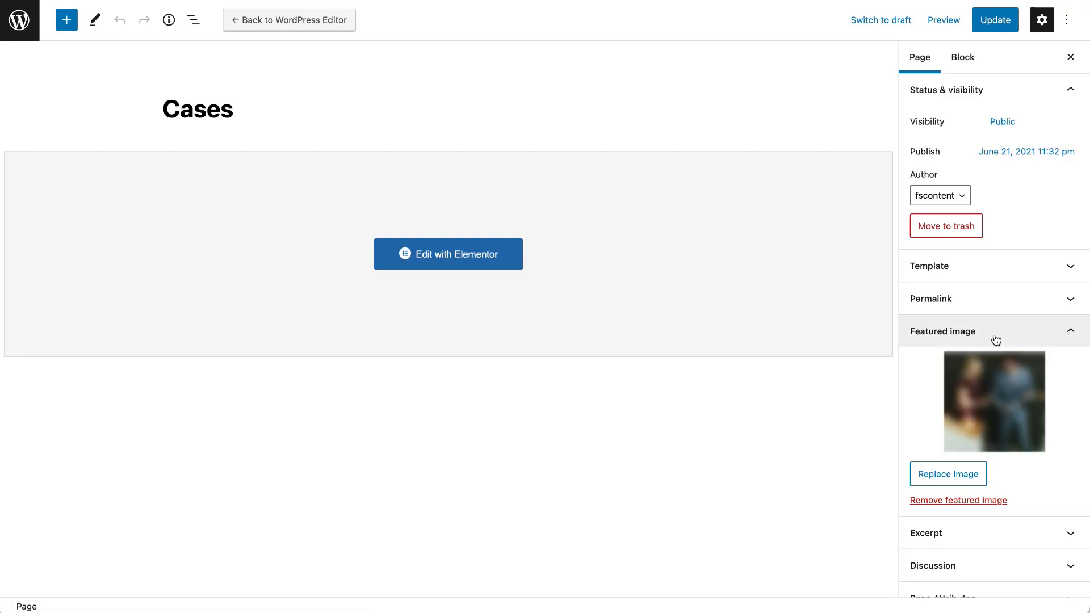
left_click(994, 398)
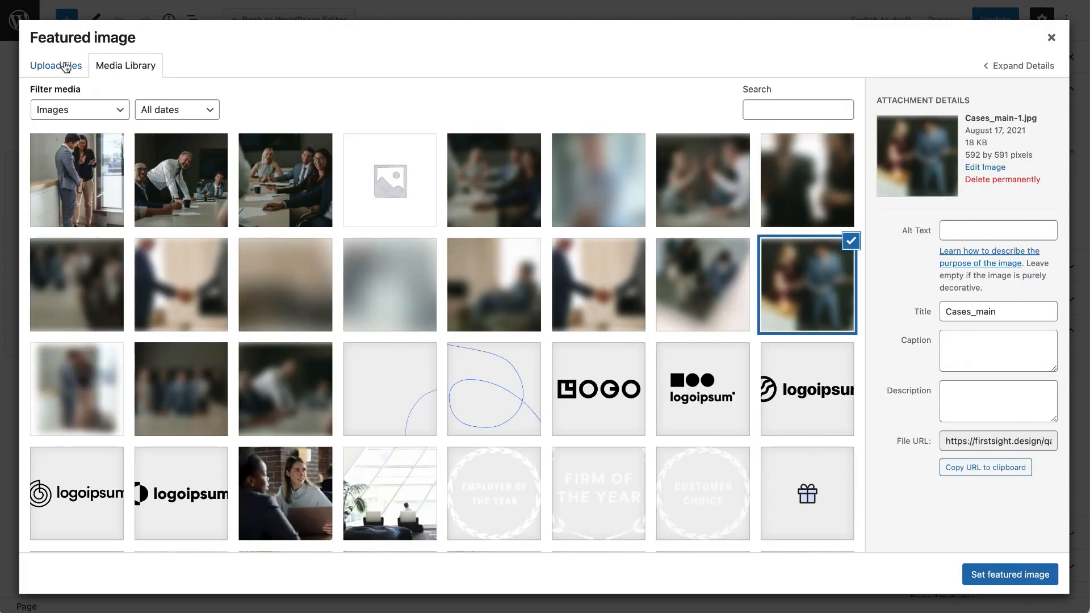
left_click(61, 66)
left_click(544, 293)
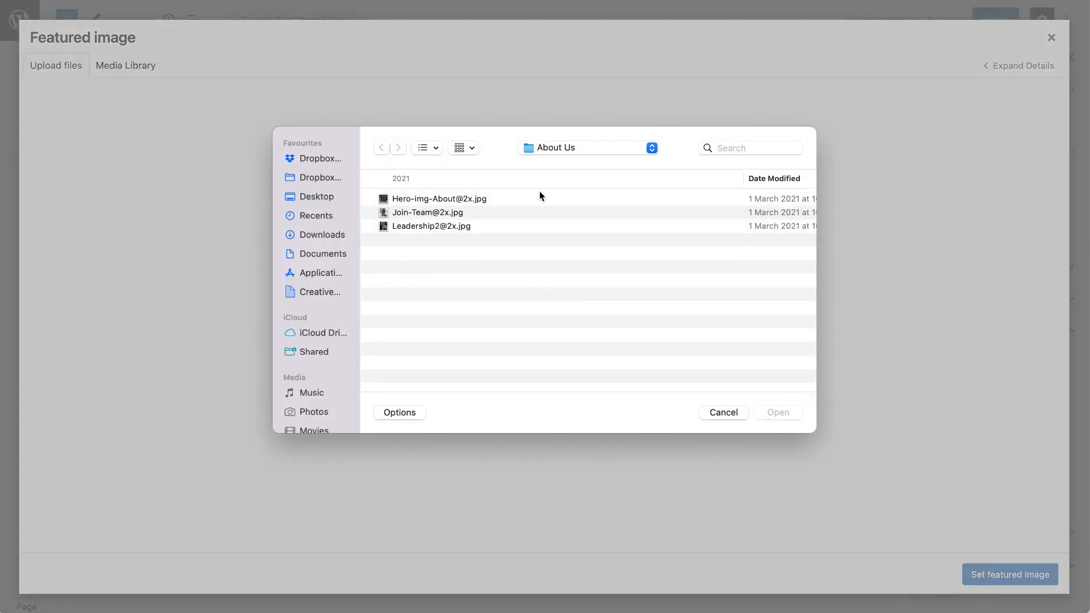
left_click(560, 149)
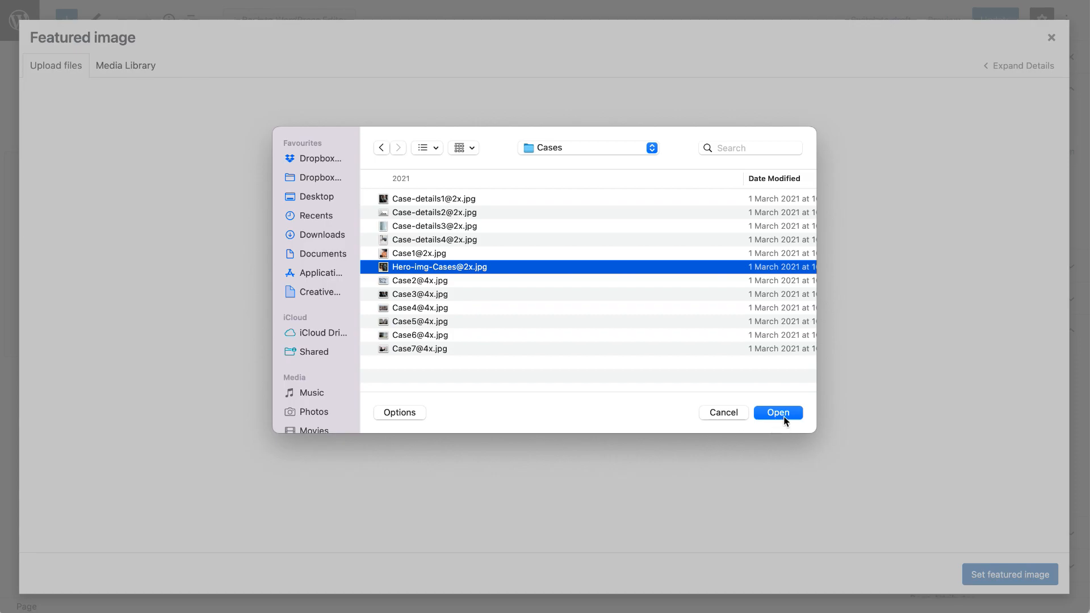
left_click(780, 413)
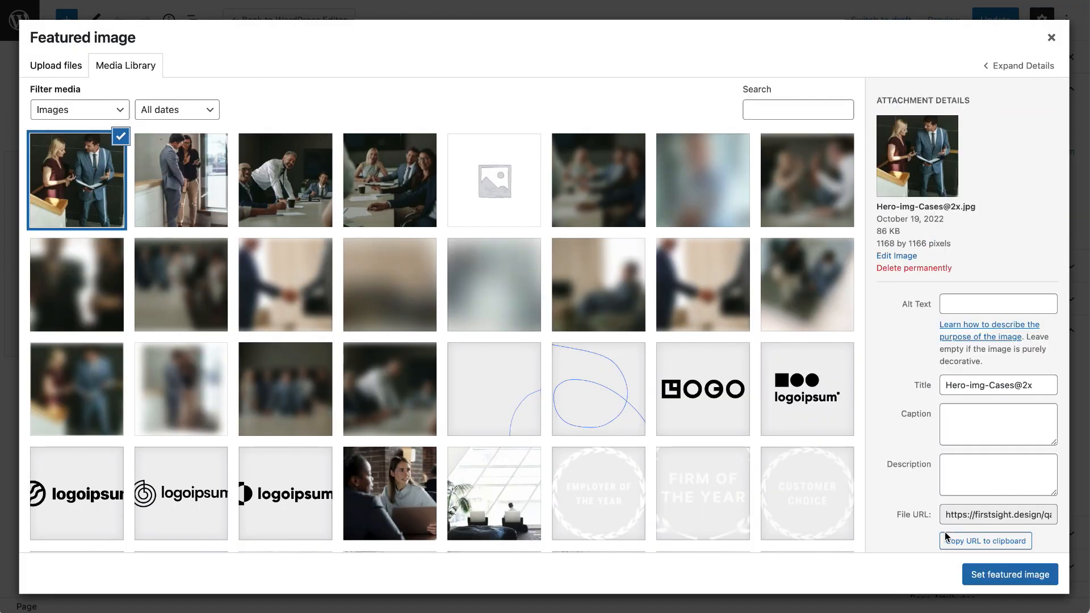
left_click(996, 575)
left_click(1005, 25)
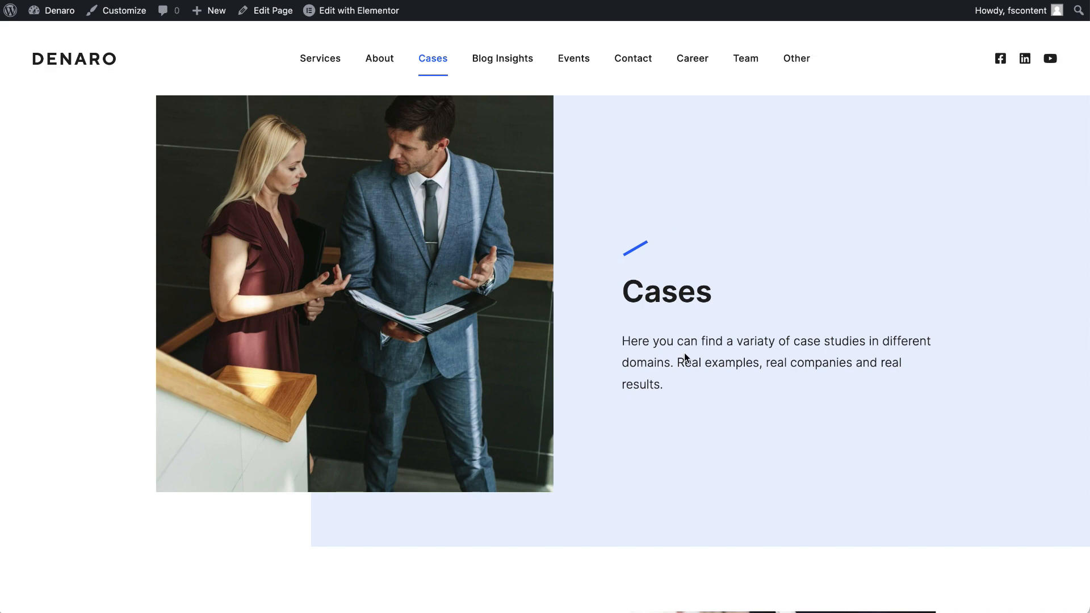
Step: Open the theme customizer from the Cases page and look through the Page Heading settings
left_click(114, 18)
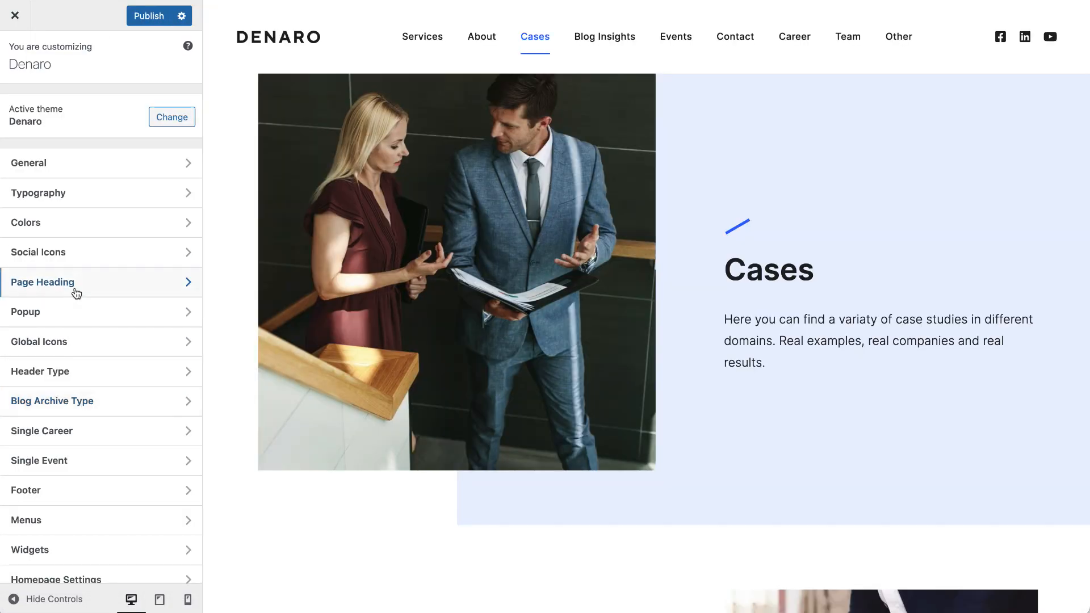
left_click(76, 290)
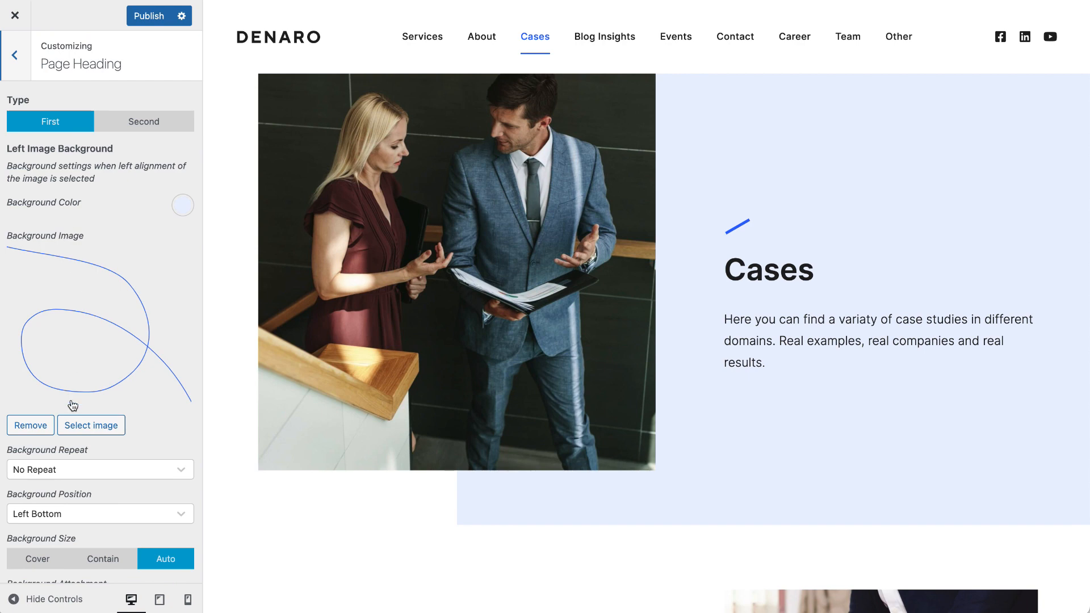
scroll(73, 406, "down", 5)
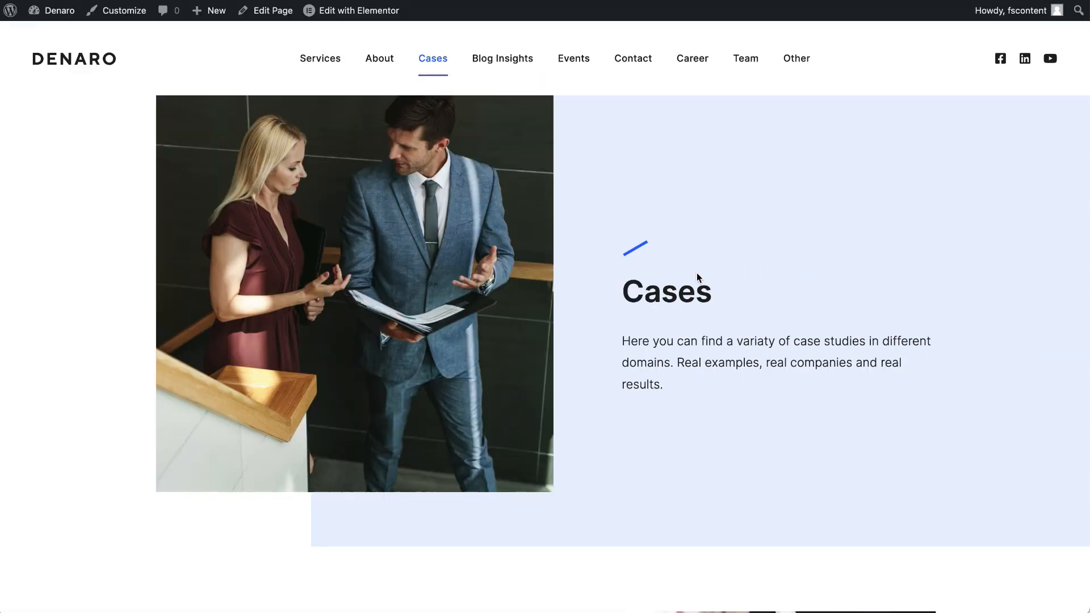
Step: Open the Cases page in Elementor and review the Featured Case widget's settings and the list of selectable cases
scroll(697, 273, "down", 7)
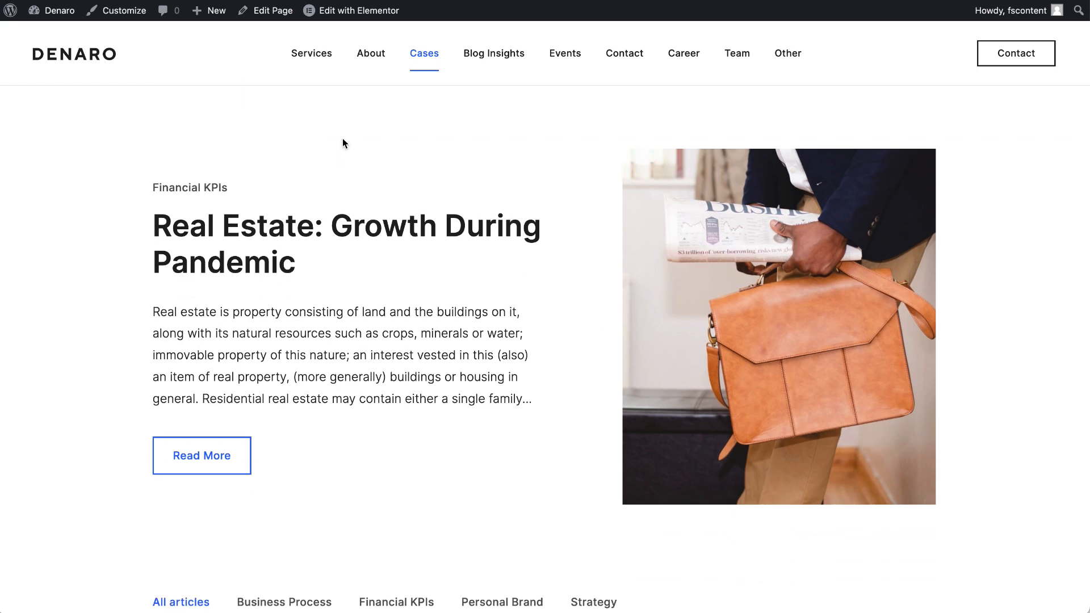
right_click(379, 15)
left_click(379, 15)
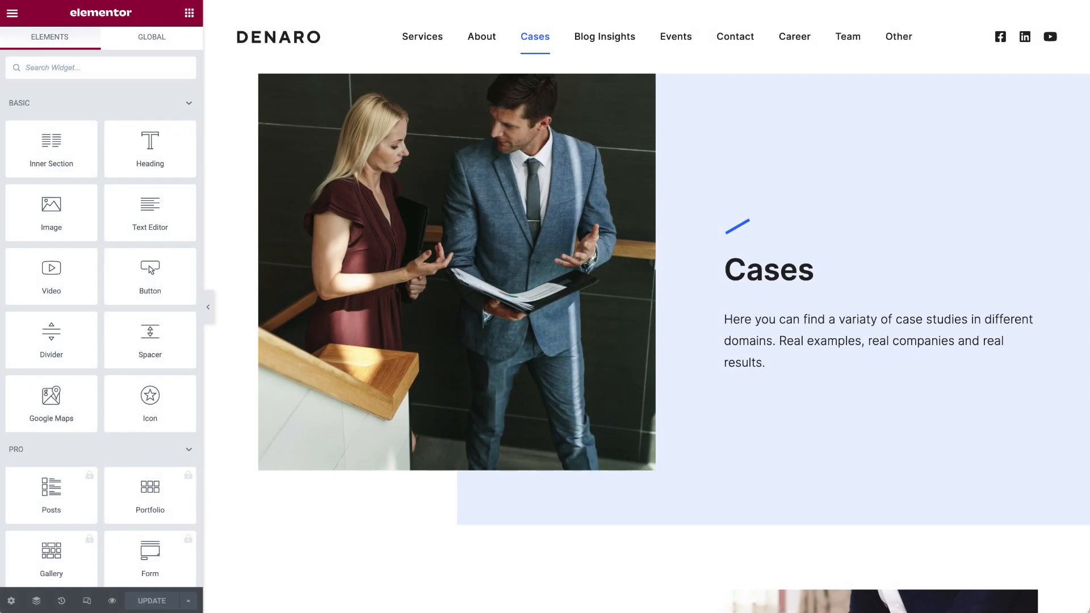
scroll(754, 239, "down", 8)
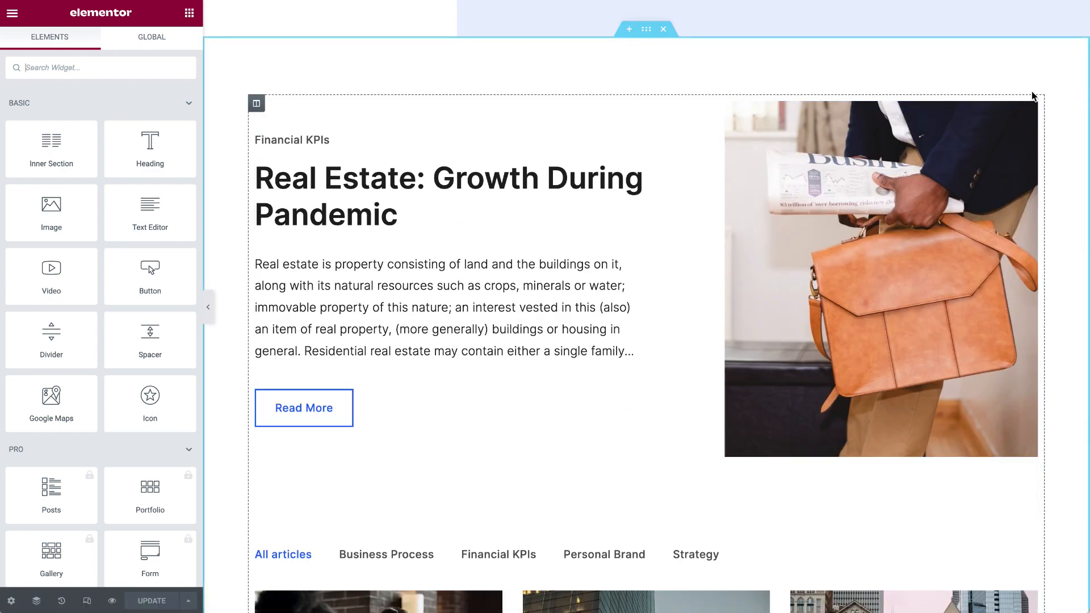
left_click(1030, 111)
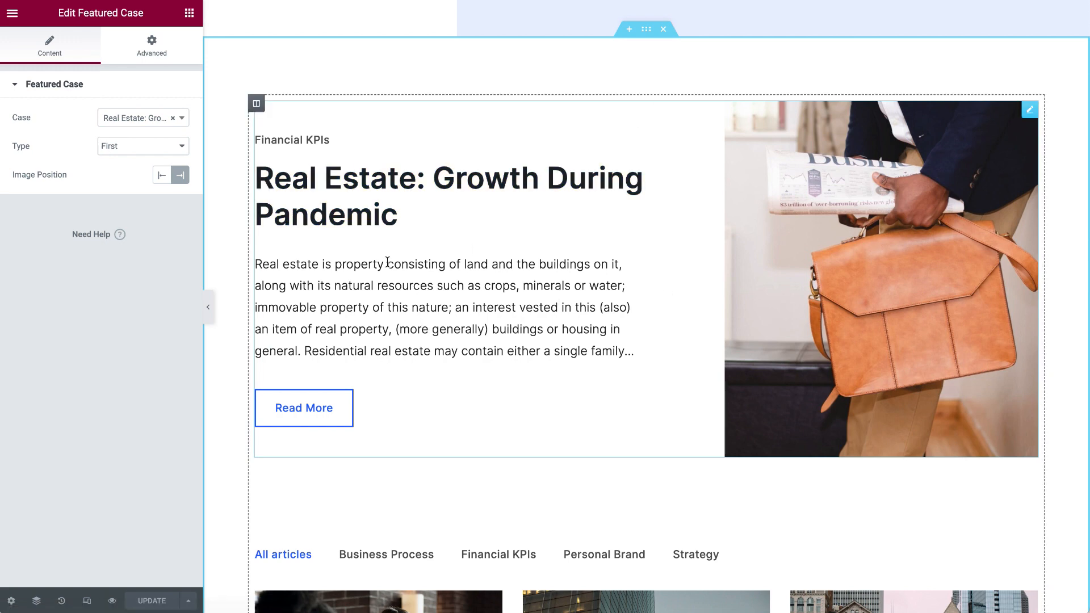
left_click(117, 127)
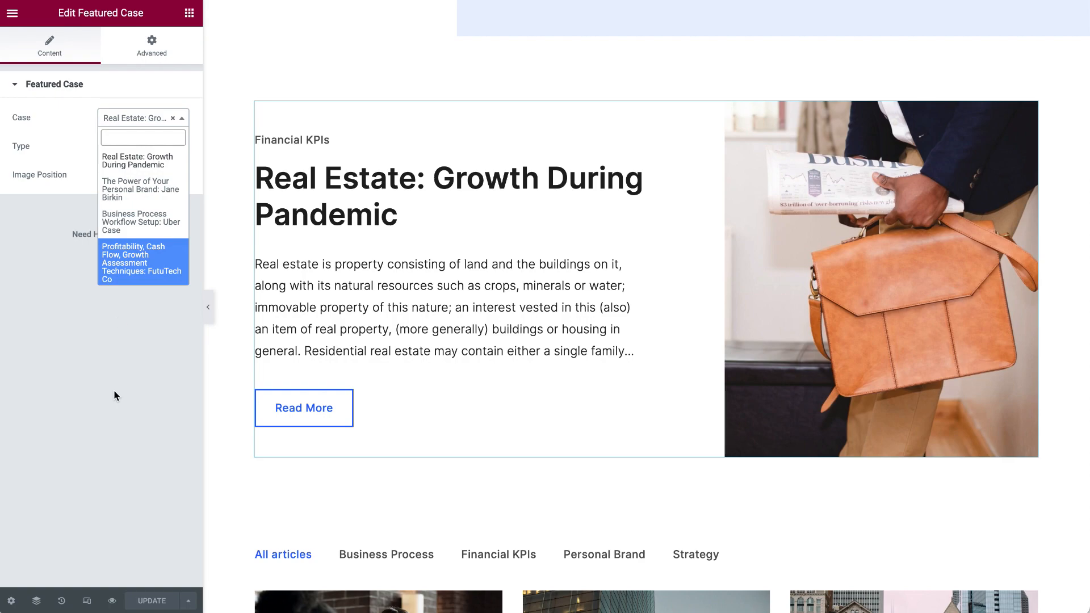
left_click(117, 338)
Step: Try the Second type on the cases grid and set it back to First
scroll(260, 372, "down", 15)
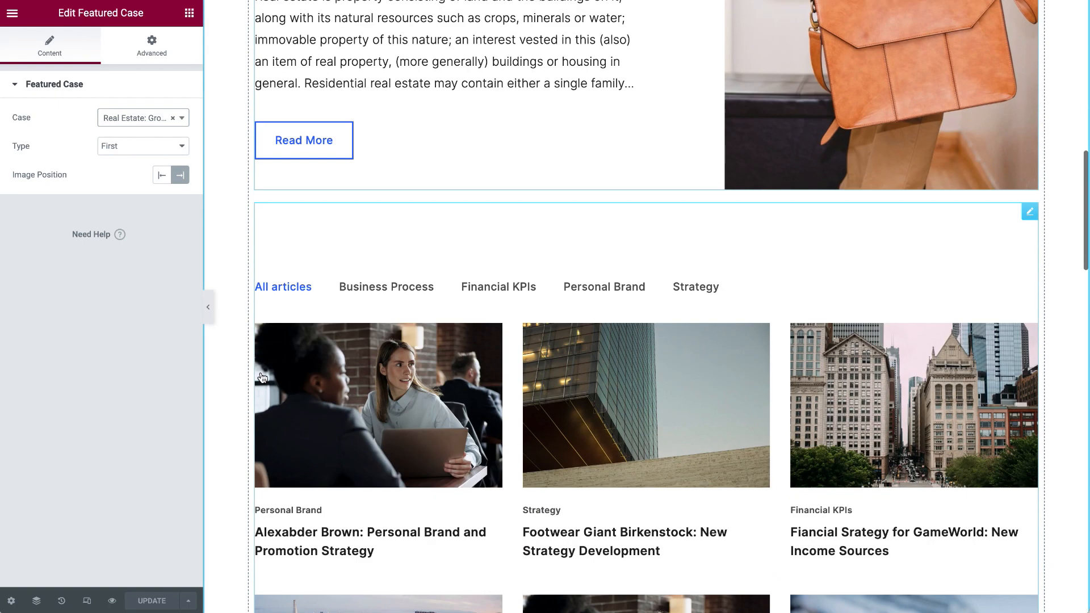
scroll(261, 377, "up", 9)
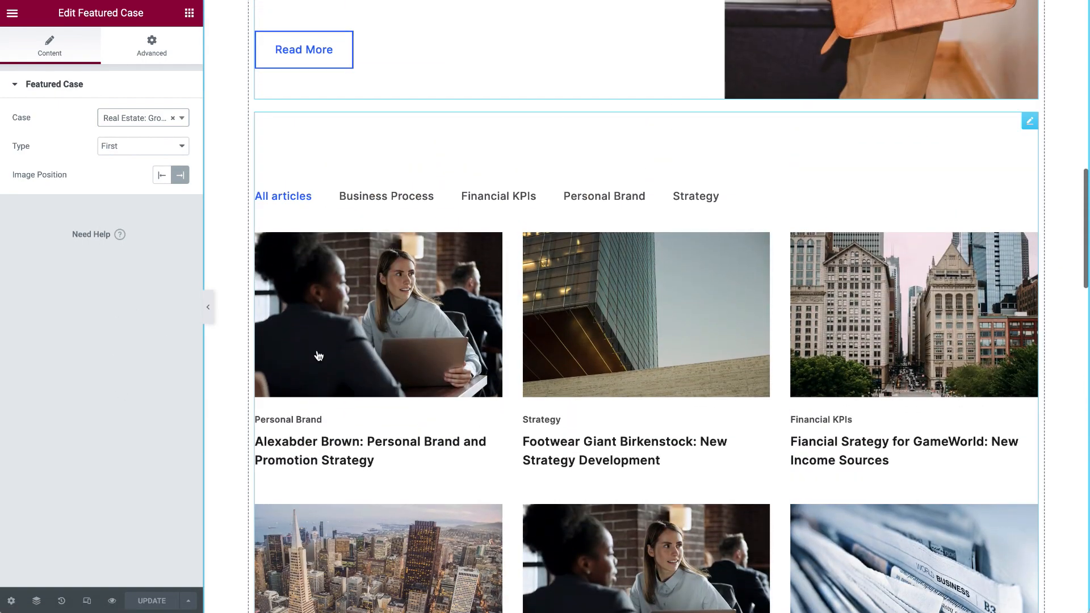
left_click(366, 199)
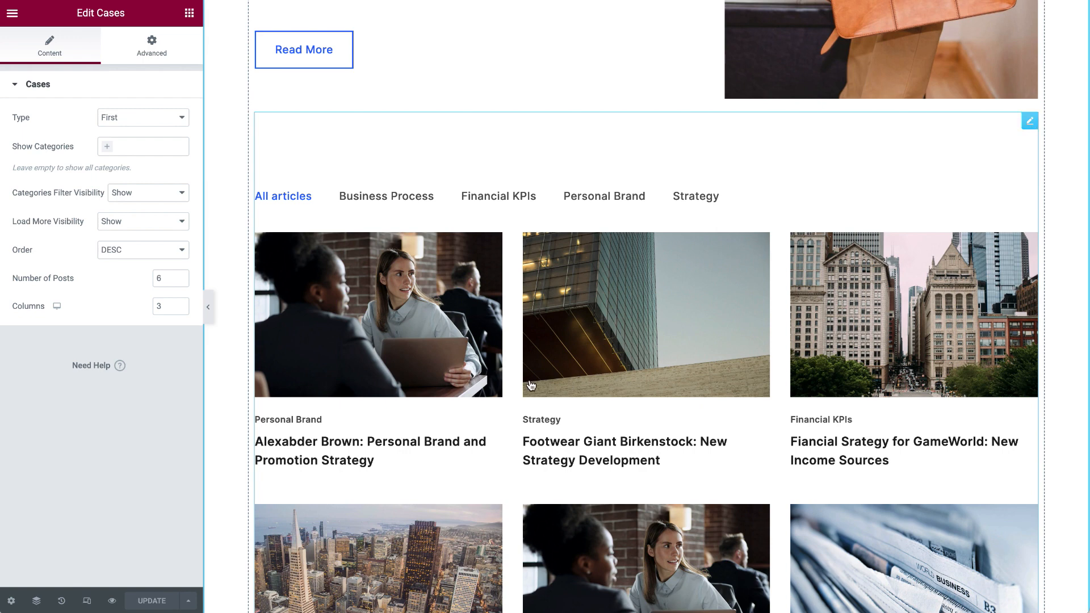
left_click(161, 117)
left_click(160, 132)
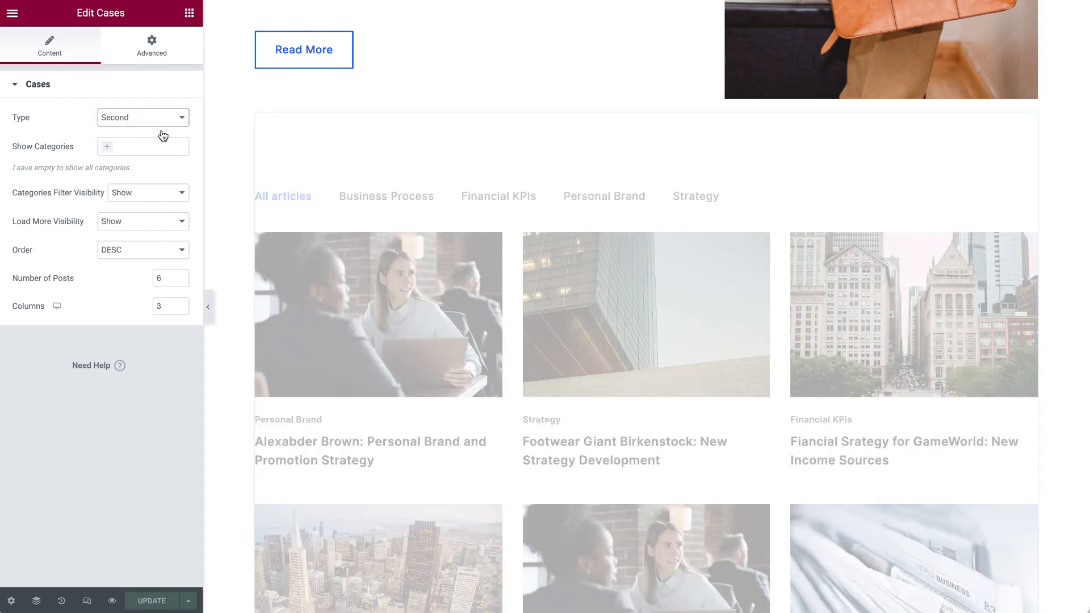
left_click(158, 123)
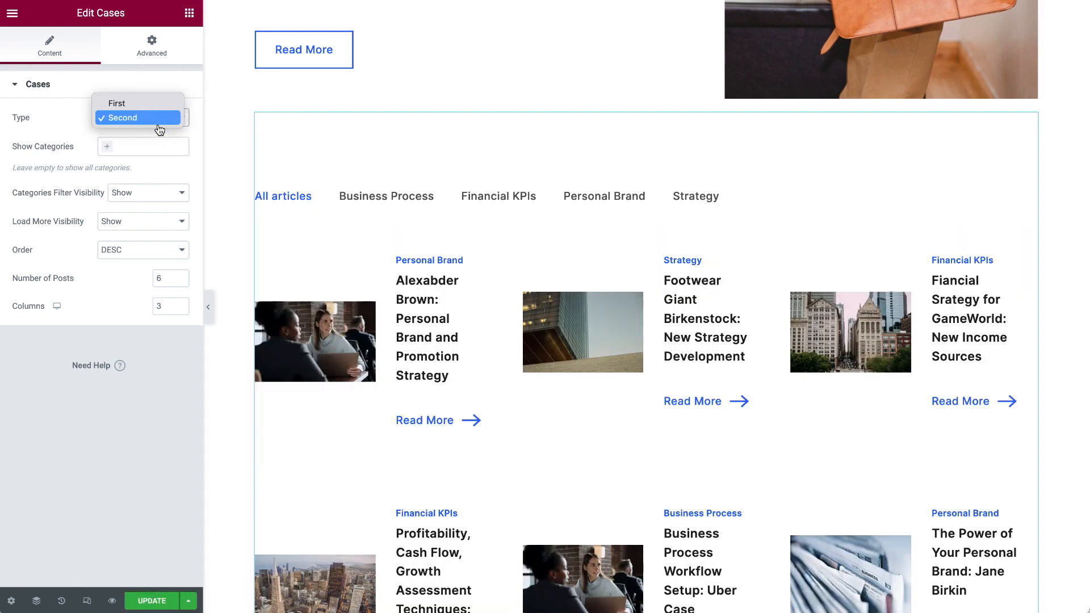
left_click(153, 106)
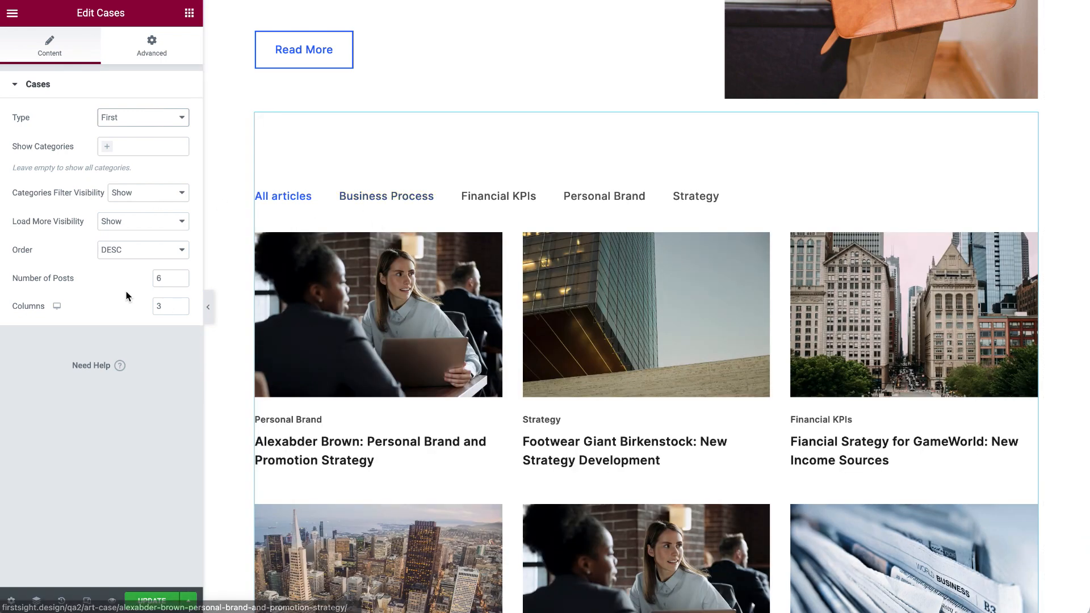
Step: Try 2 columns for the cases grid and set the number of columns back to 3
scroll(390, 311, "down", 4)
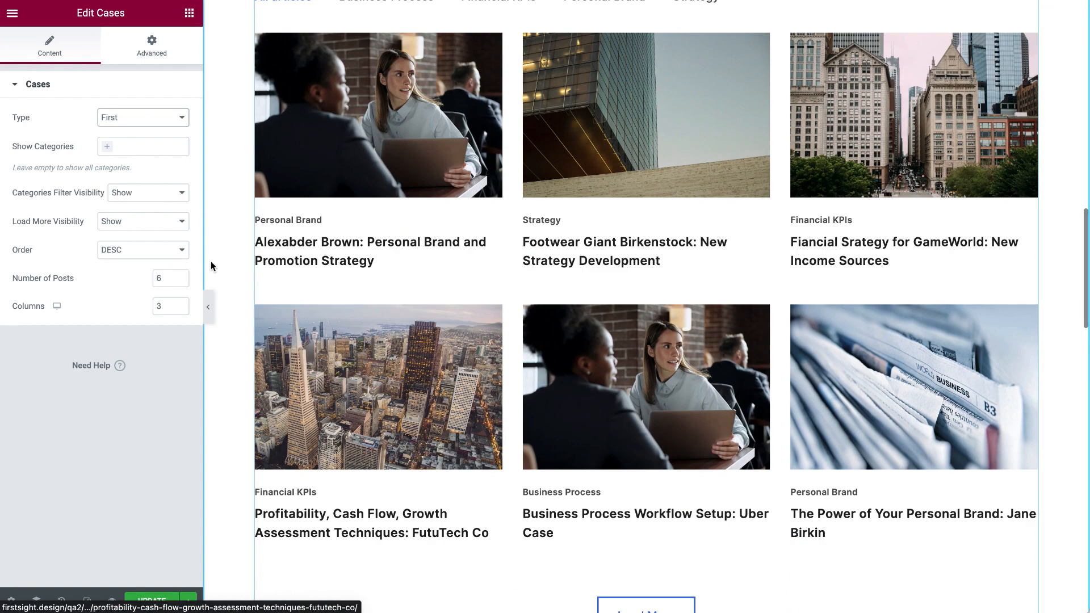
double_click(163, 307)
type("2")
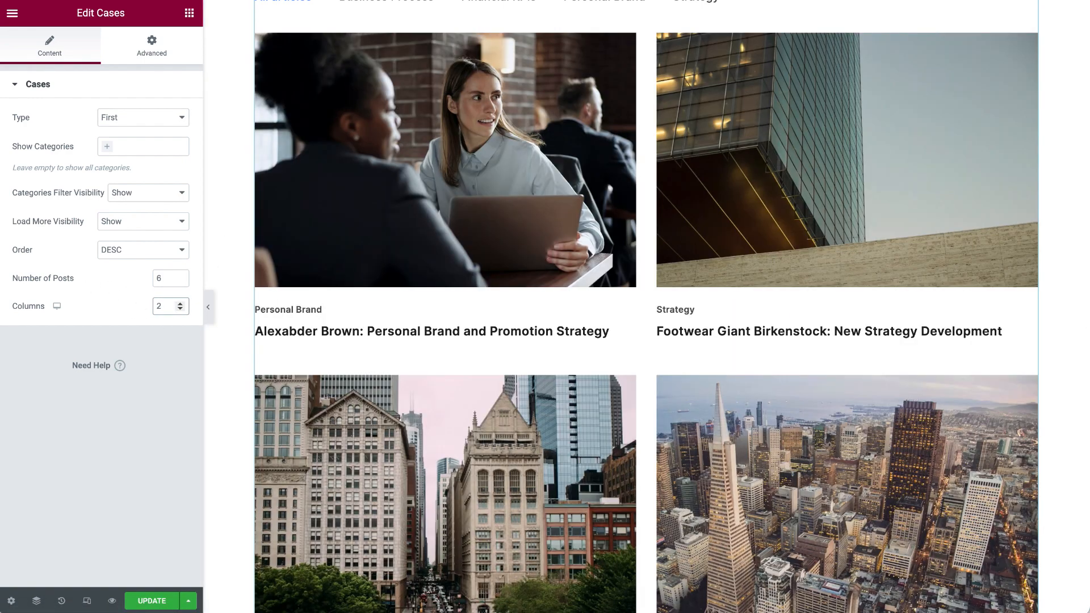
type("3")
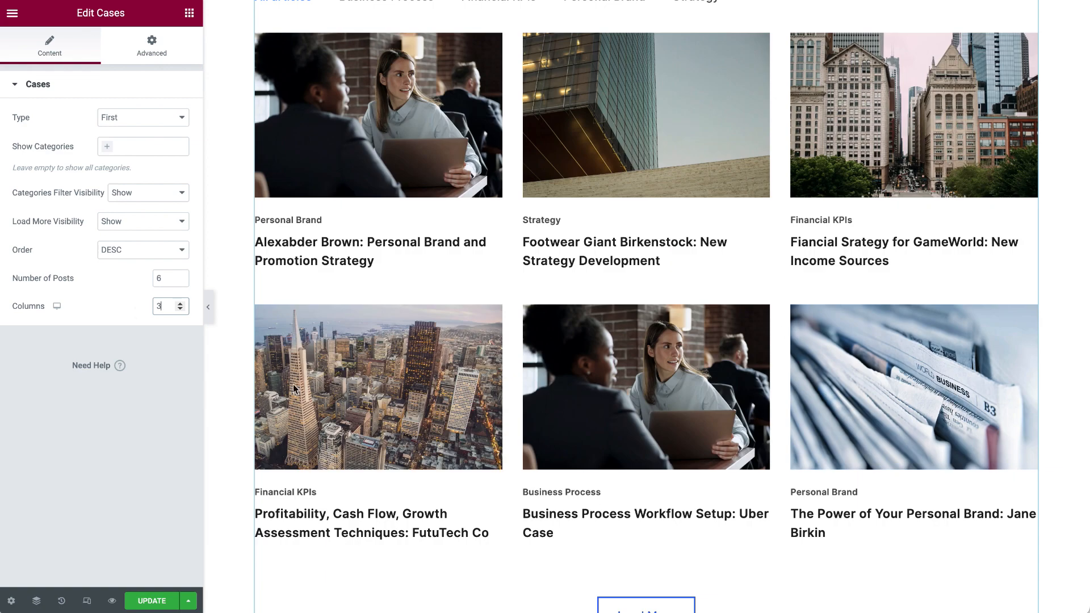
Step: Update the Cases page and look over its remaining sections below the cases grid
left_click(152, 601)
scroll(533, 376, "down", 3)
scroll(534, 376, "down", 5)
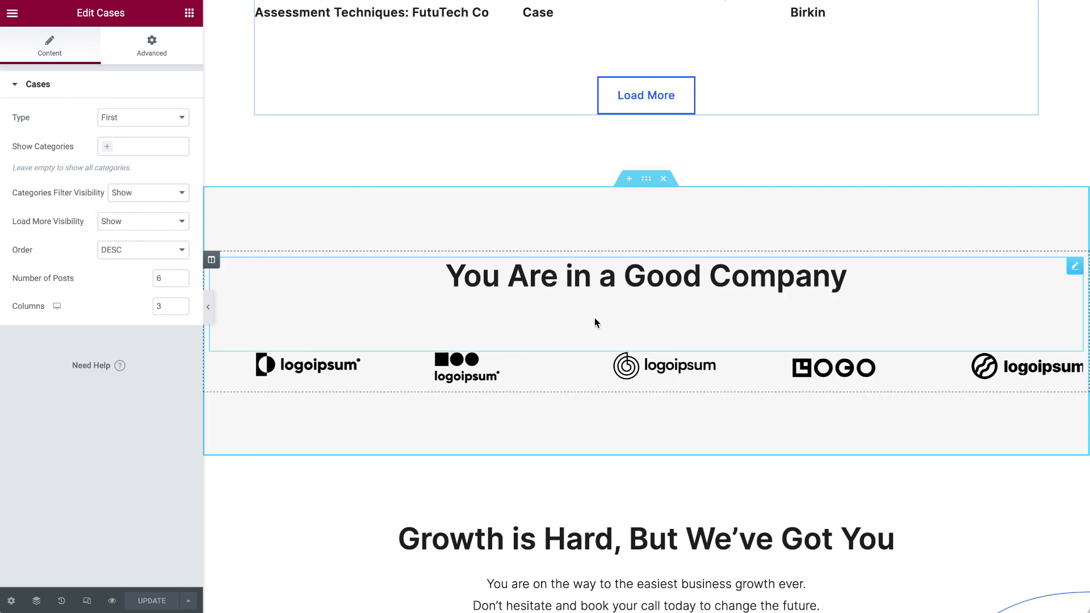
scroll(594, 321, "down", 5)
scroll(642, 406, "down", 5)
scroll(640, 390, "up", 15)
scroll(642, 397, "up", 15)
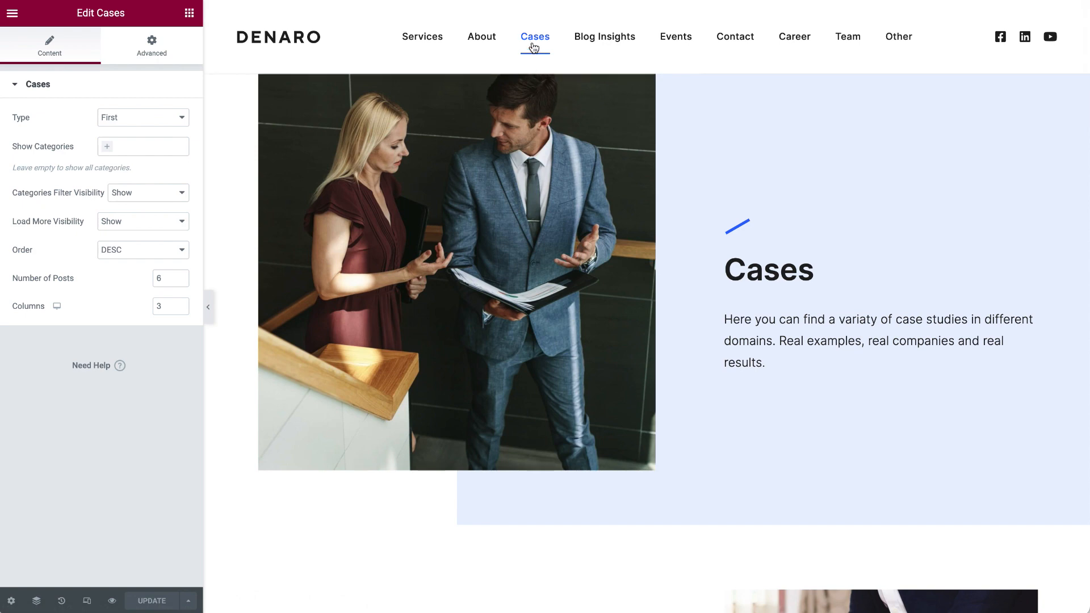
Step: Look through the live Personal Brand and Promotion Strategy case page, including its text, images, tags, share links and previous article
mouse_move(534, 47)
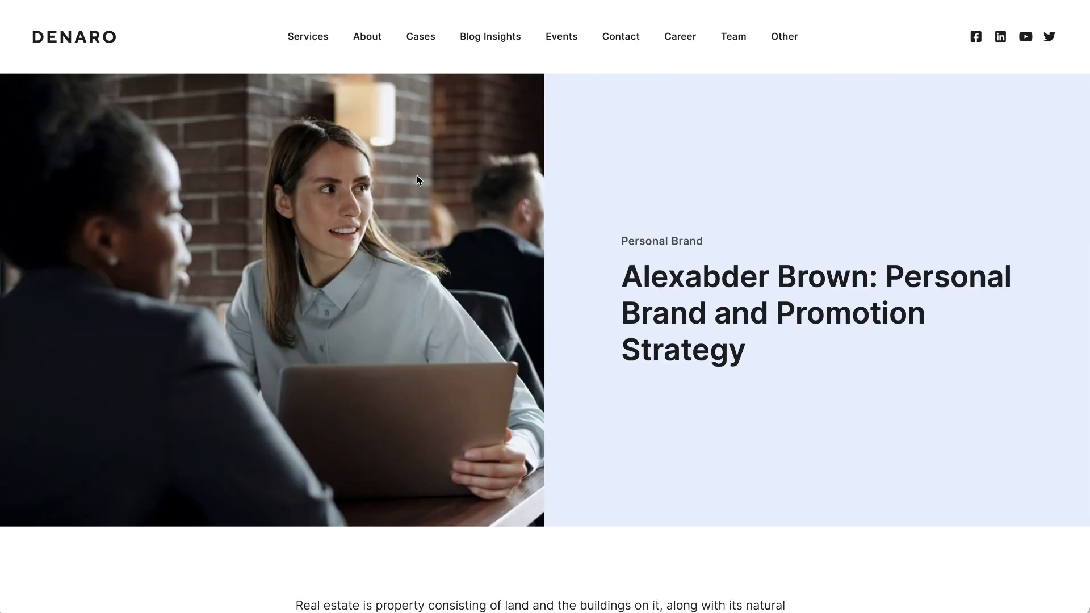
scroll(417, 175, "down", 10)
scroll(417, 176, "down", 15)
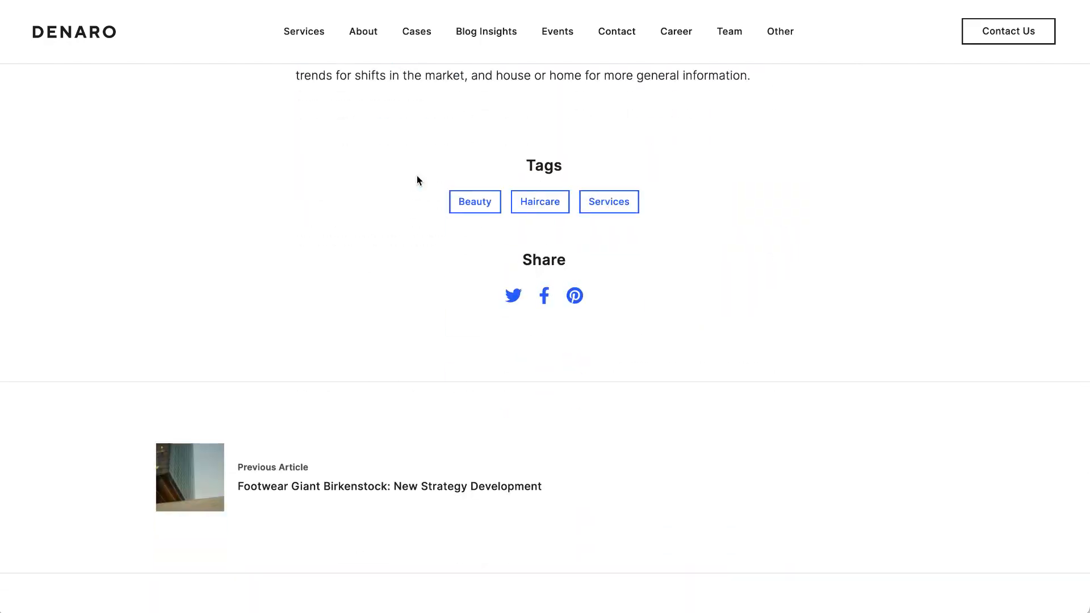
scroll(416, 180, "down", 5)
scroll(417, 180, "up", 20)
scroll(417, 176, "up", 3)
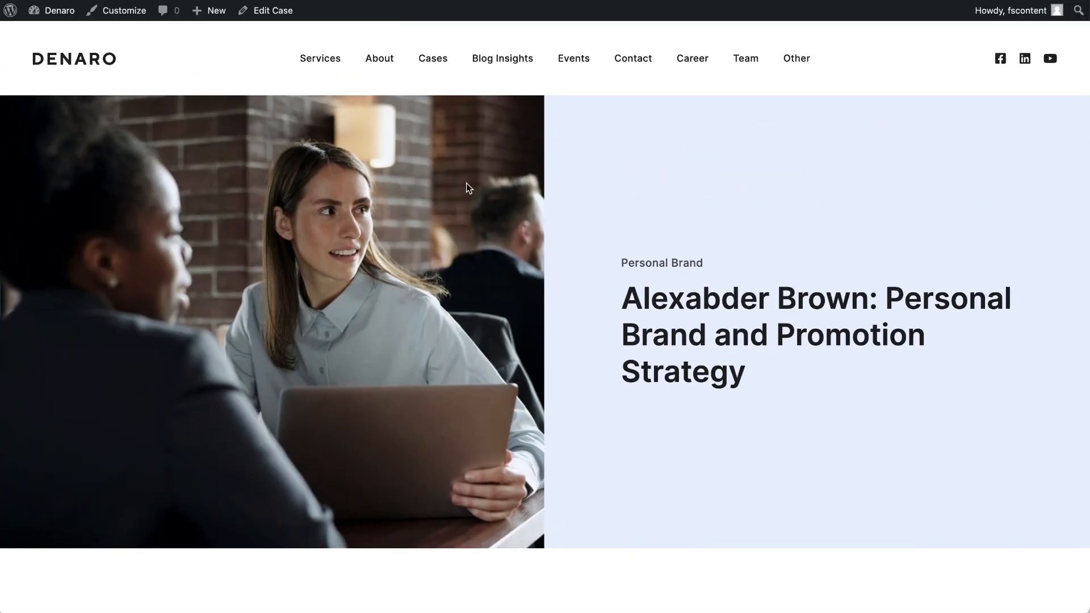
scroll(466, 183, "down", 12)
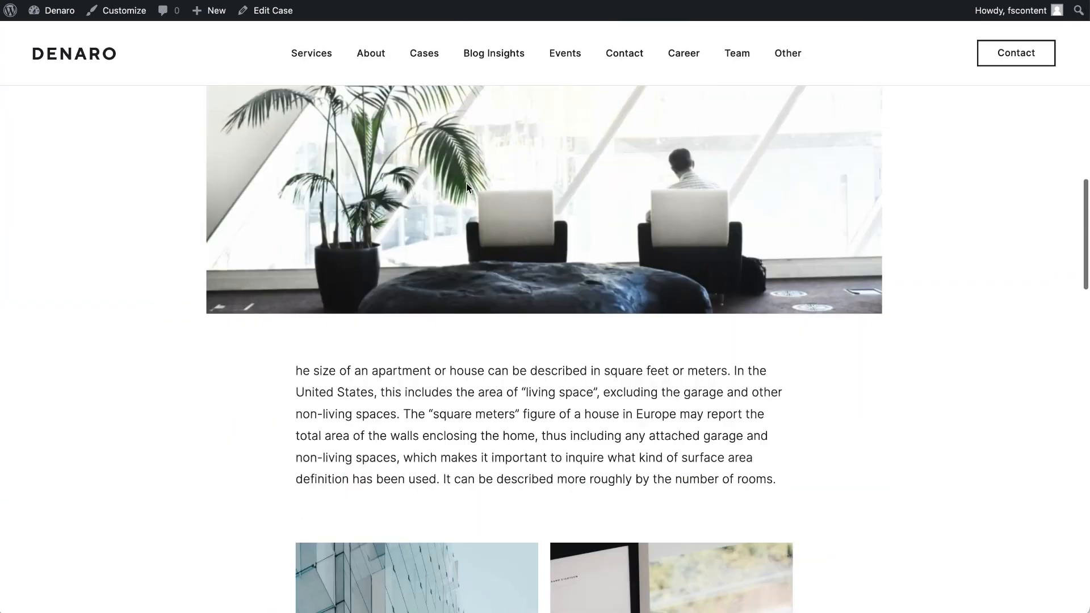
scroll(466, 187, "down", 5)
scroll(467, 187, "up", 20)
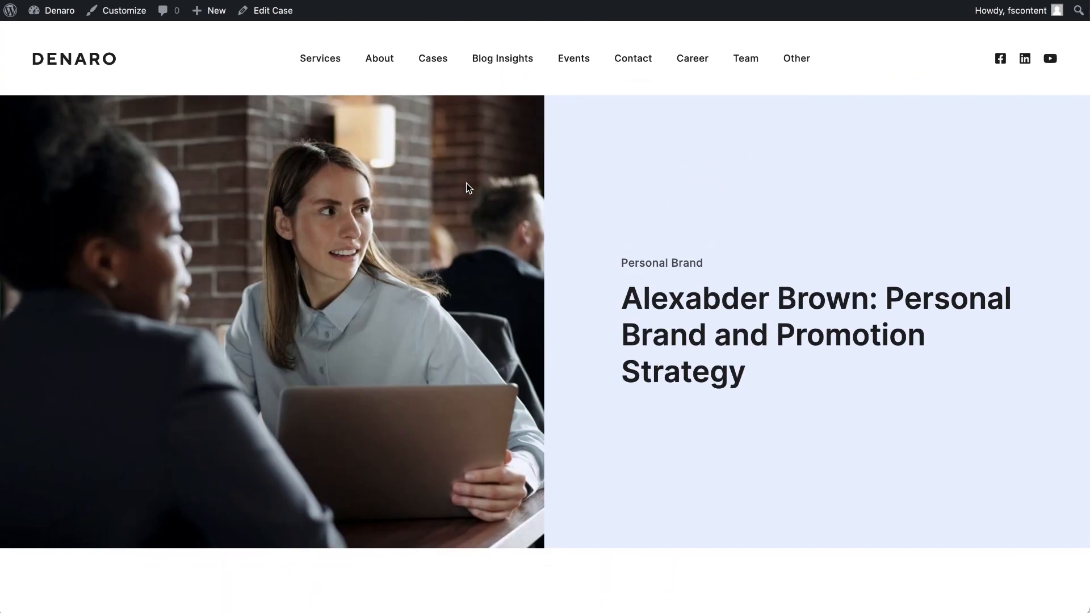
Step: Open the Personal Brand and Promotion Strategy case in the editor and examine its content blocks and case settings
right_click(272, 11)
left_click(298, 22)
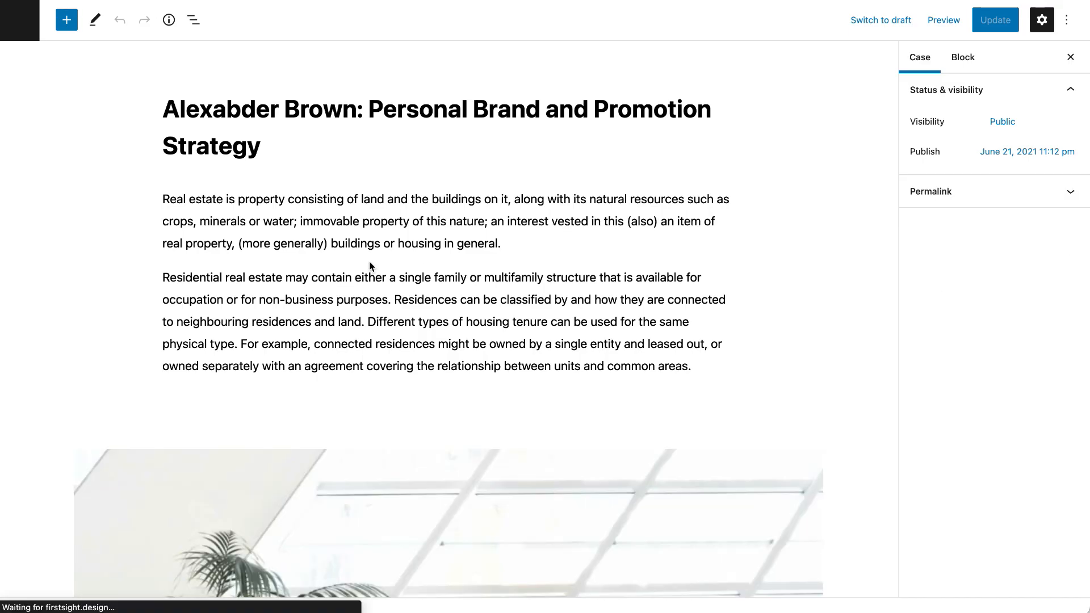
left_click(370, 266)
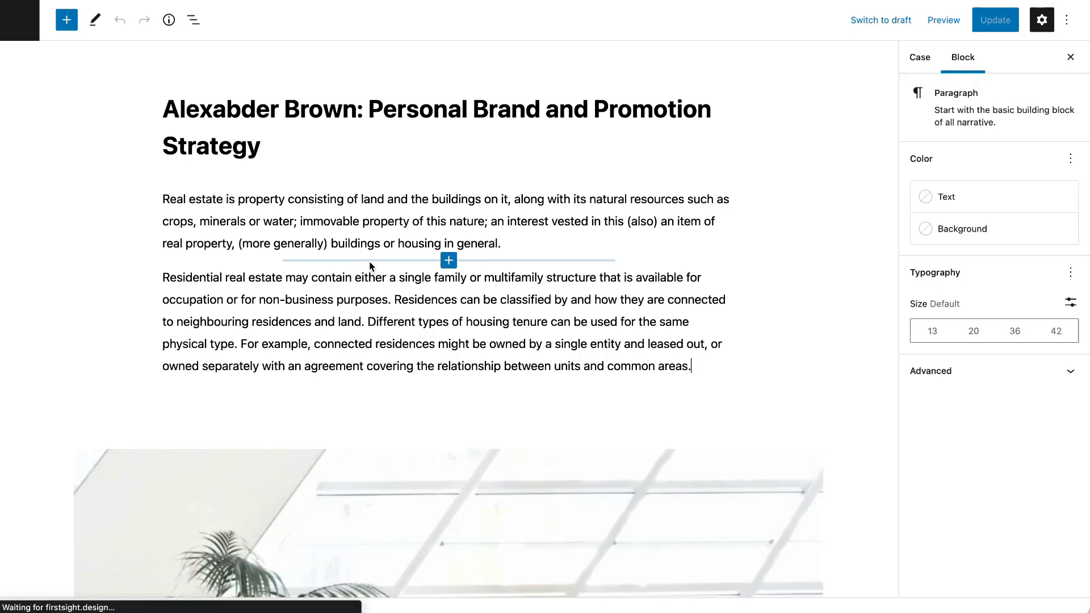
scroll(357, 356, "down", 5)
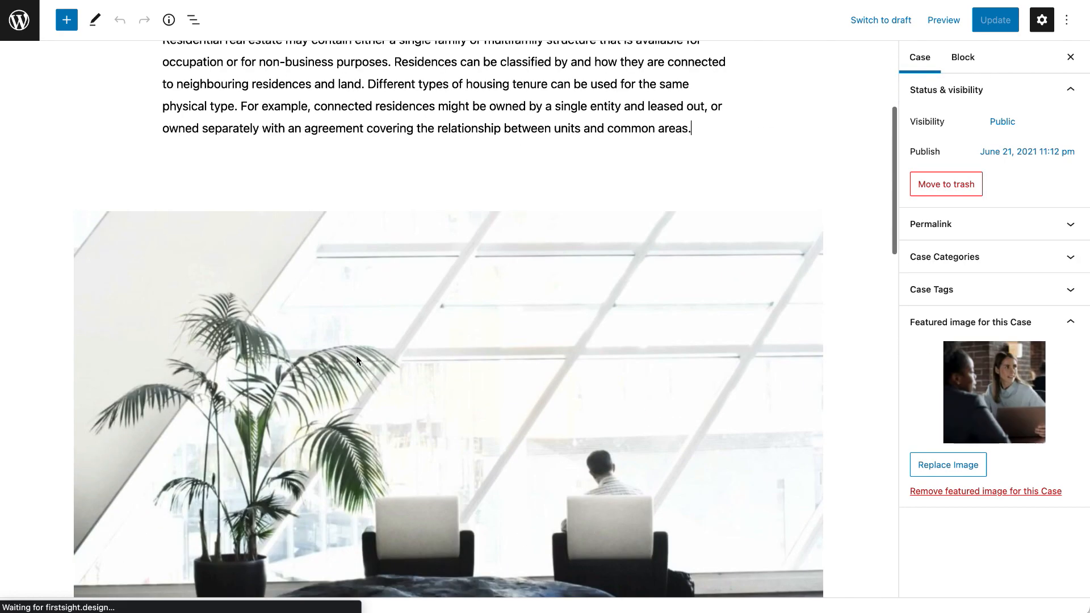
scroll(356, 356, "down", 3)
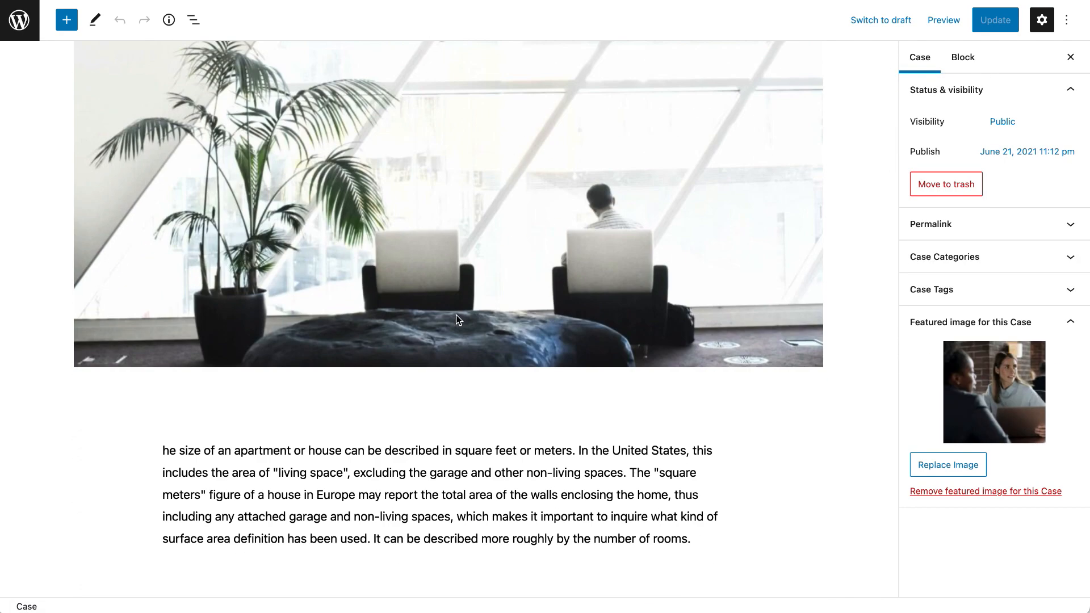
Step: Look through the rest of the case's content blocks and examine its case tags and case categories
scroll(456, 319, "down", 10)
scroll(456, 317, "down", 6)
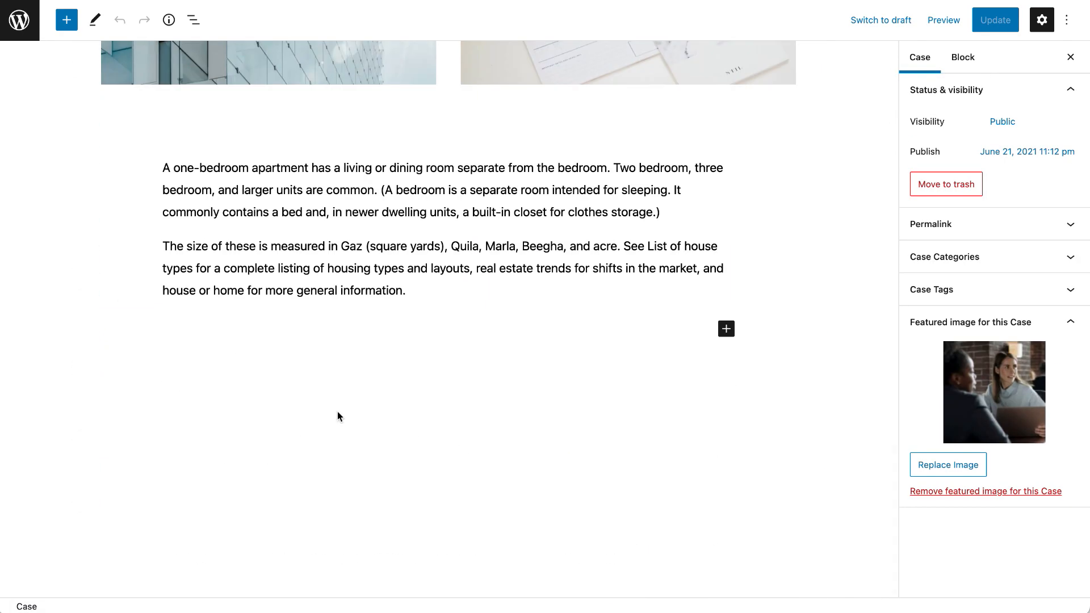
scroll(458, 253, "down", 1)
scroll(481, 235, "up", 20)
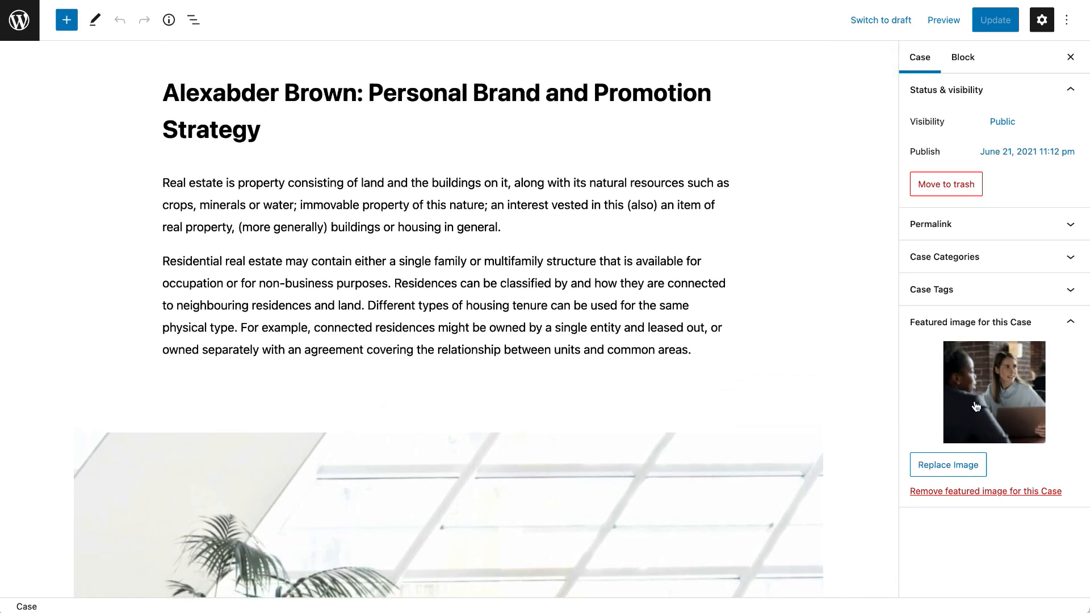
left_click(987, 293)
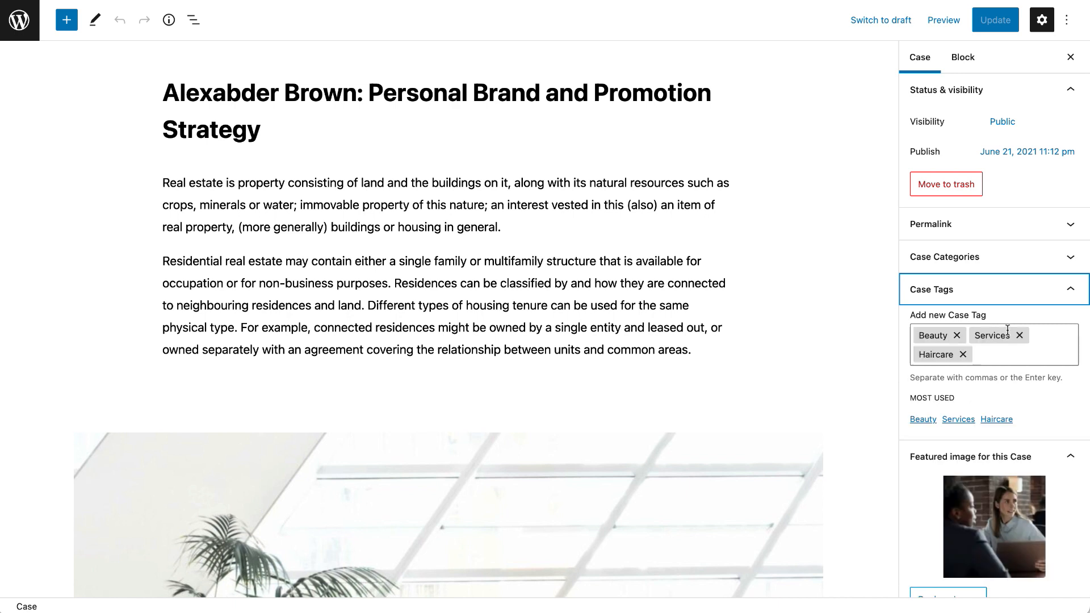
left_click(974, 260)
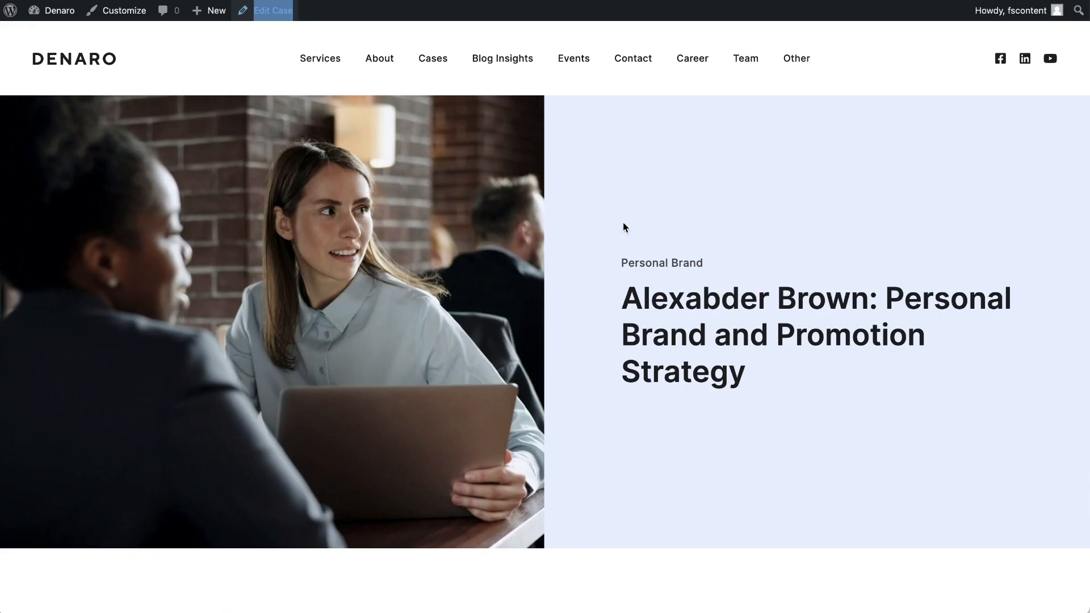
Step: Open the live Blog Insights page and look through its featured article and article grid
scroll(623, 227, "down", 5)
scroll(623, 228, "up", 5)
mouse_move(497, 67)
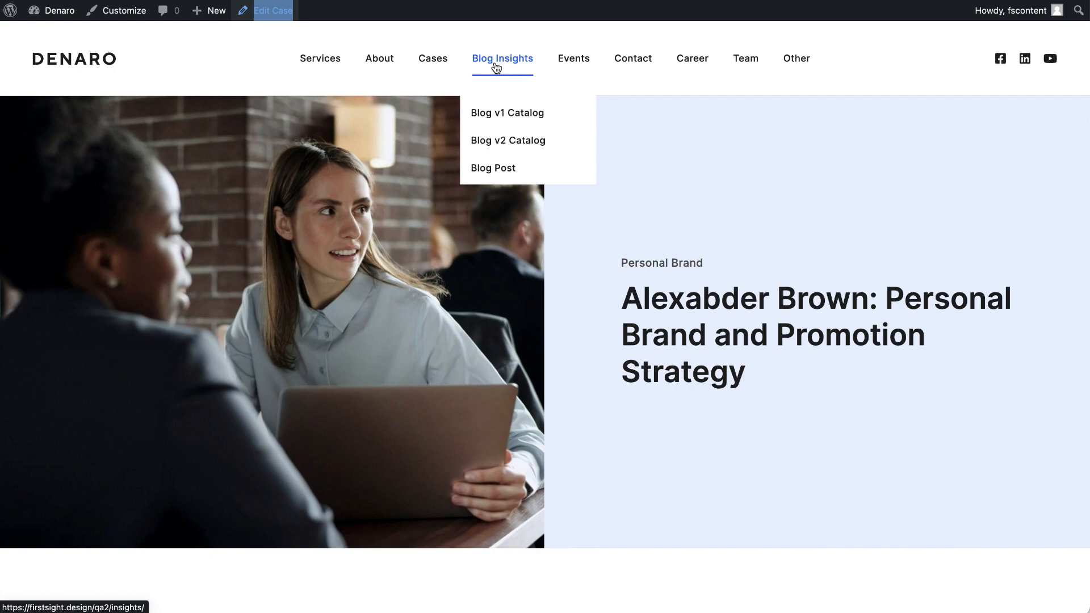
left_click(496, 67)
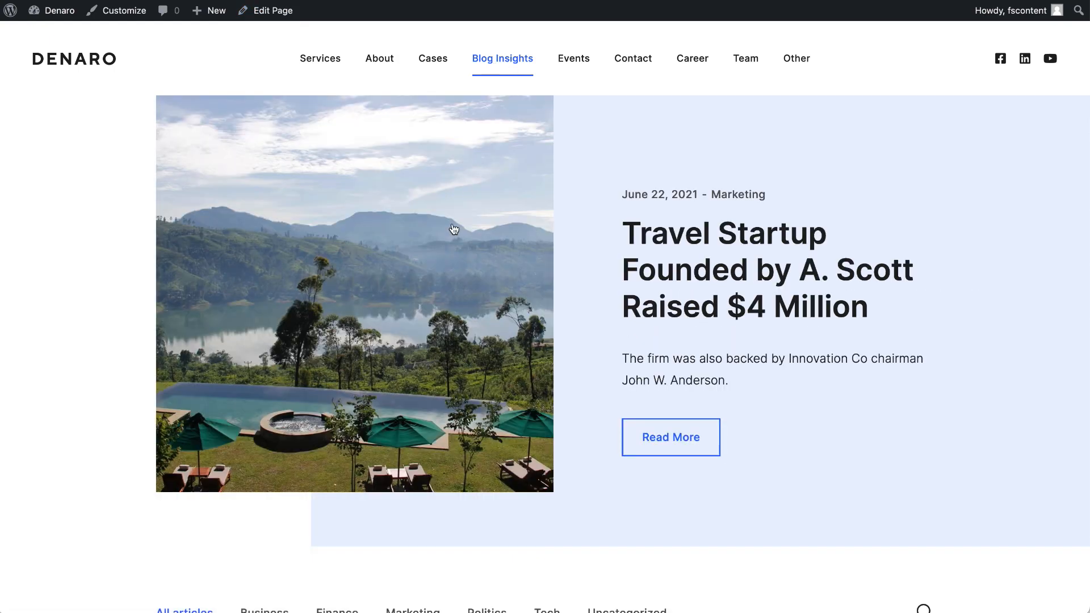
scroll(455, 229, "down", 15)
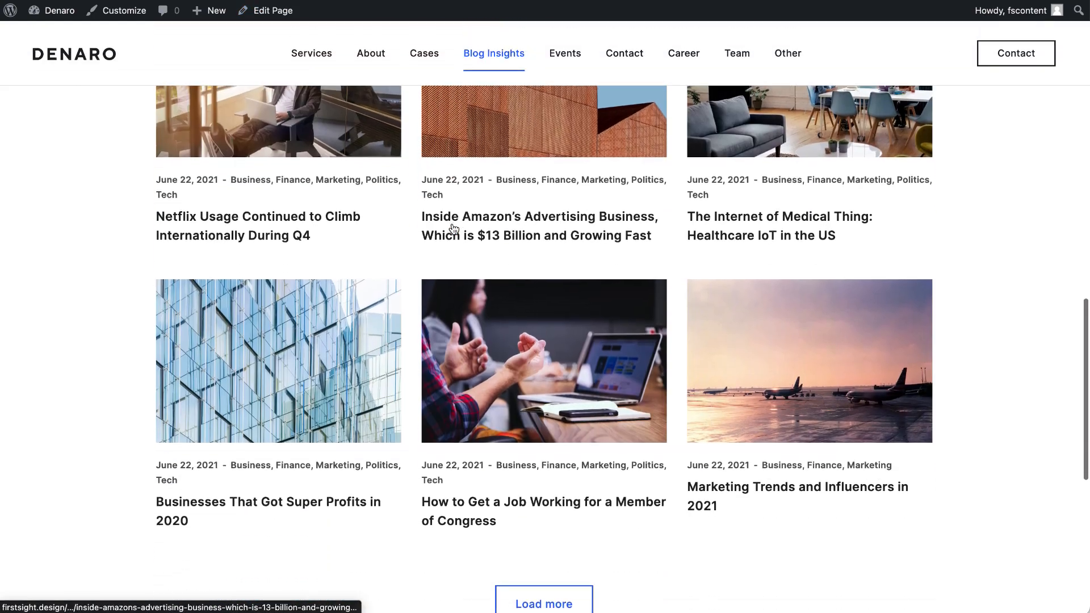
scroll(452, 227, "up", 12)
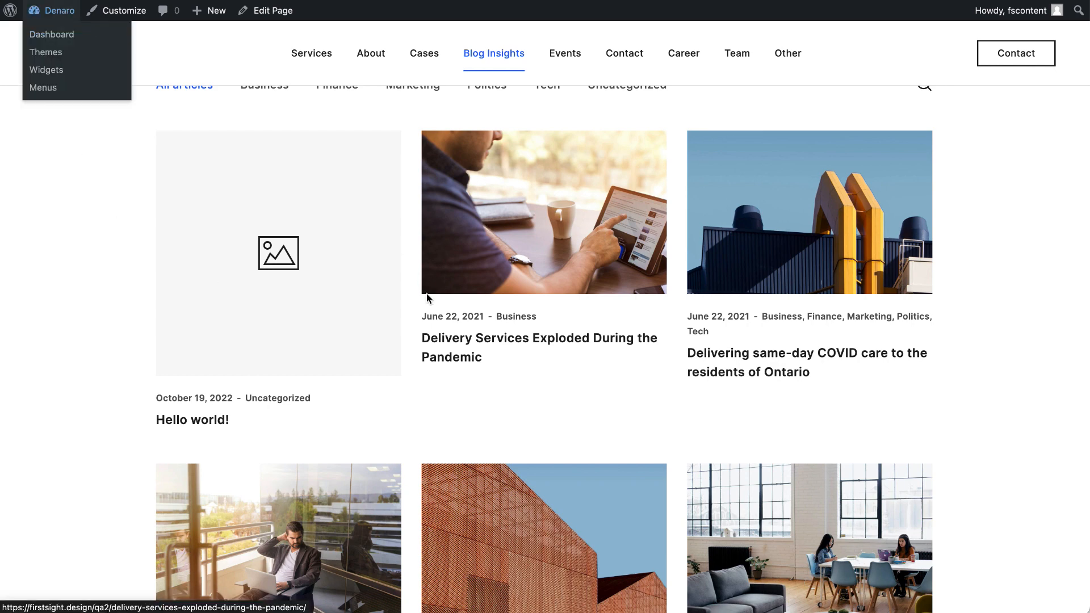
Step: Open the posts list from the dashboard and move the "Hello world!" post to the trash
left_click(44, 31)
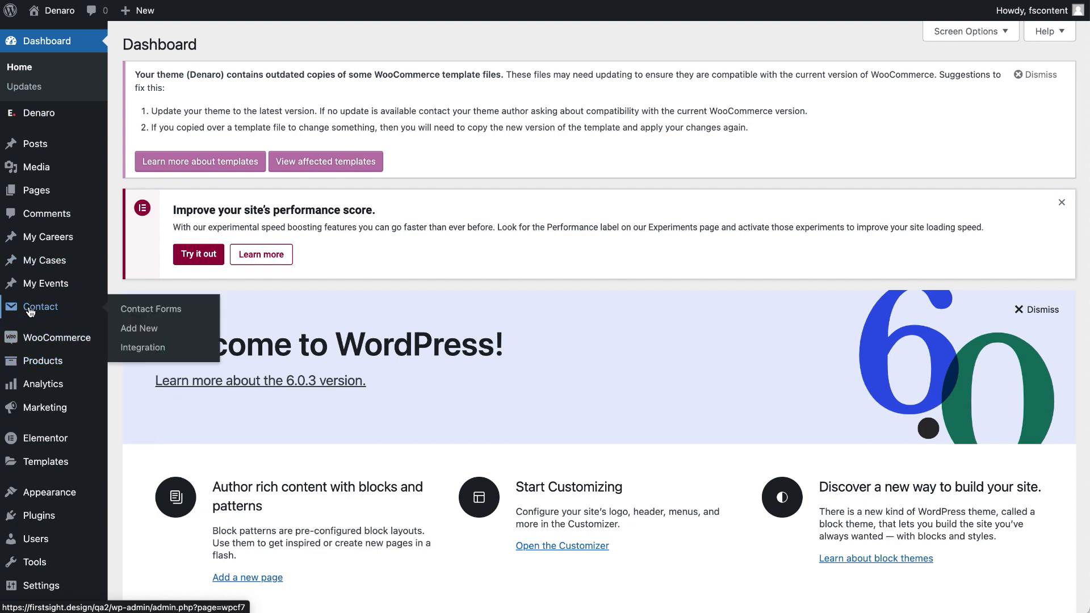
mouse_move(35, 199)
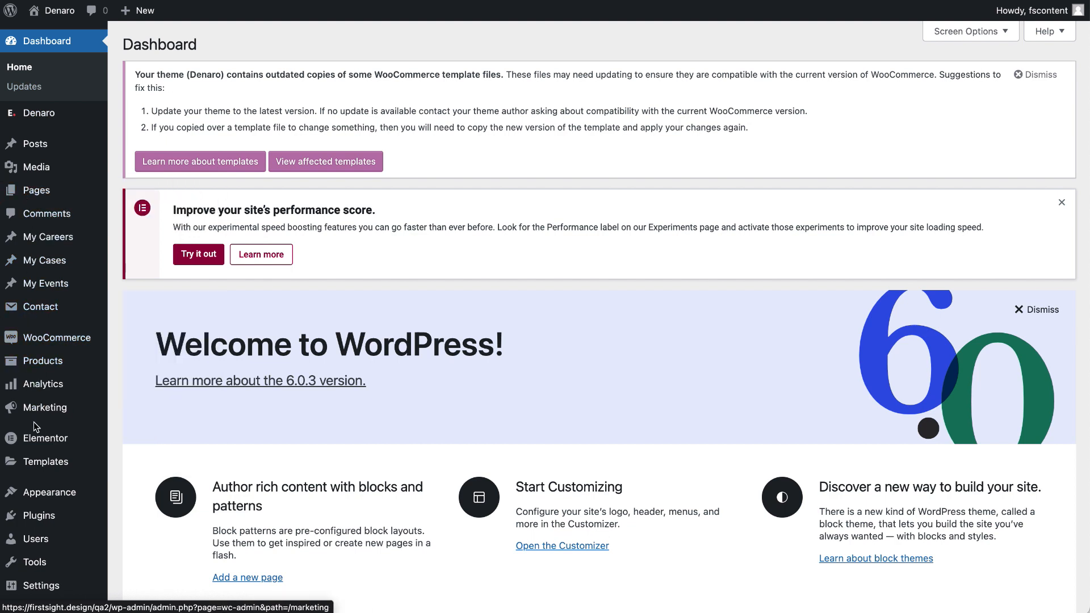
mouse_move(36, 292)
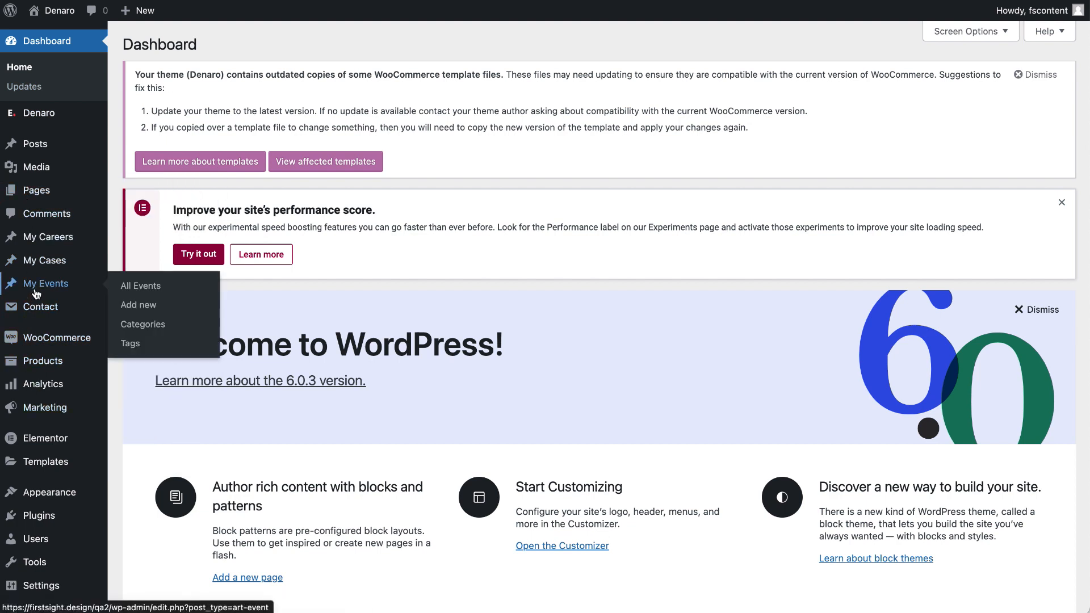
left_click(35, 147)
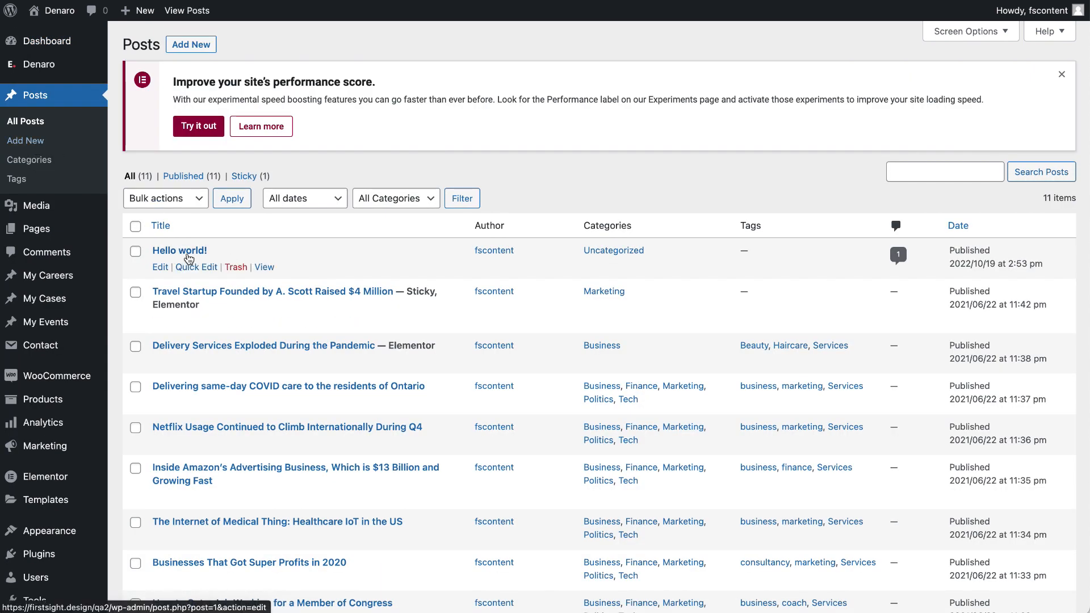
left_click(238, 268)
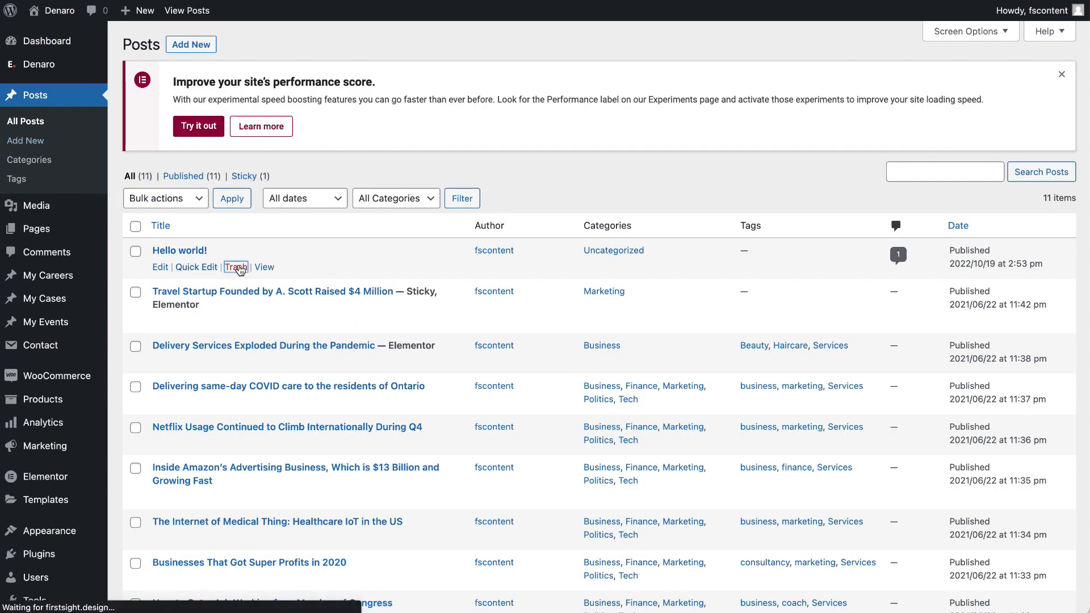
scroll(245, 179, "down", 4)
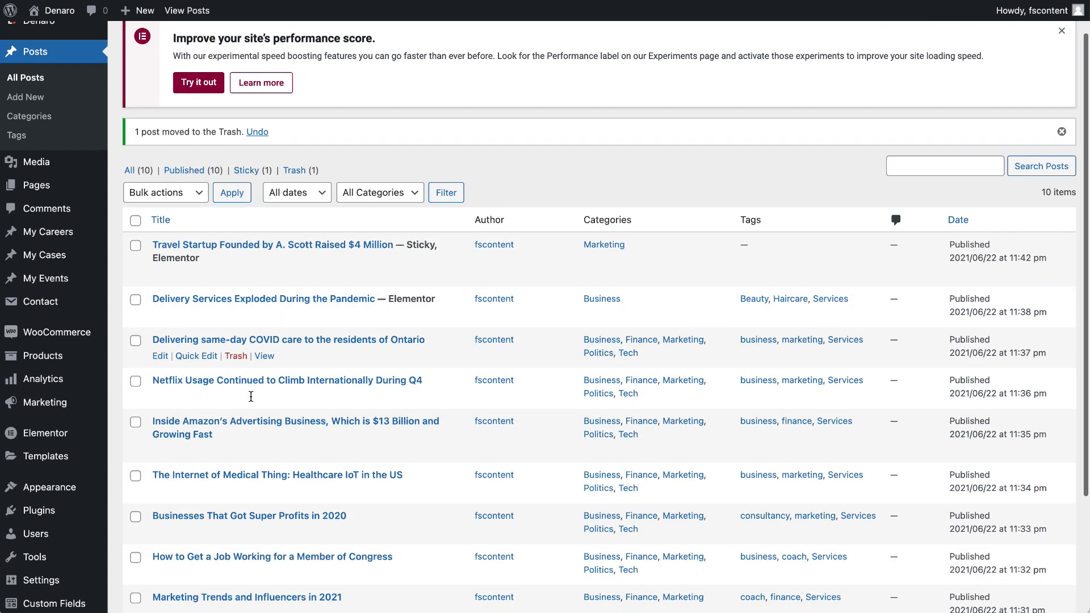
Step: Check the article grid on the live Blog Insights page after the post's removal
scroll(451, 467, "up", 2)
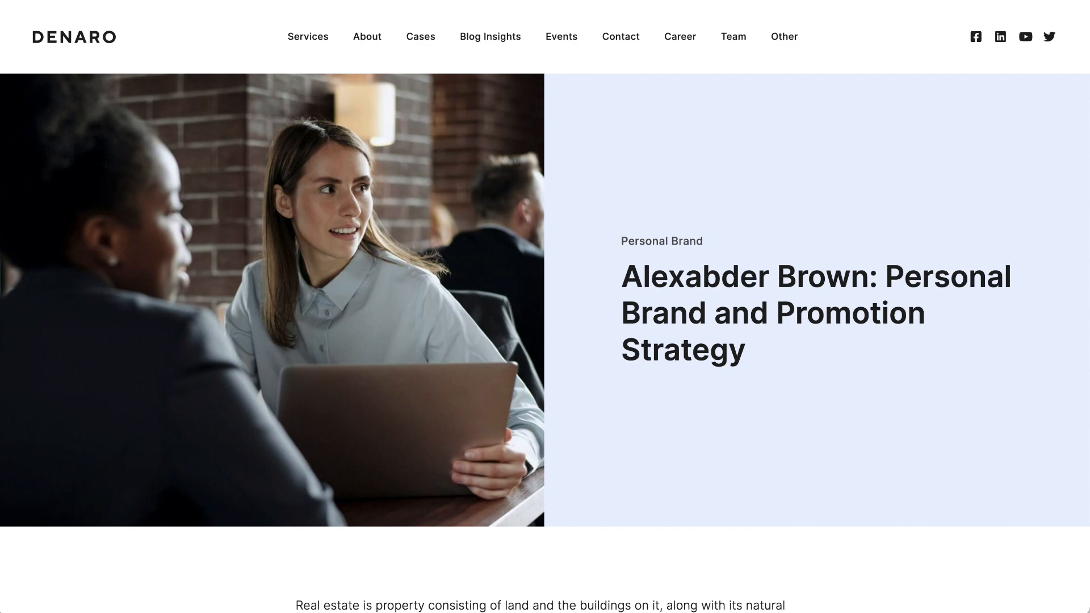
mouse_move(636, 38)
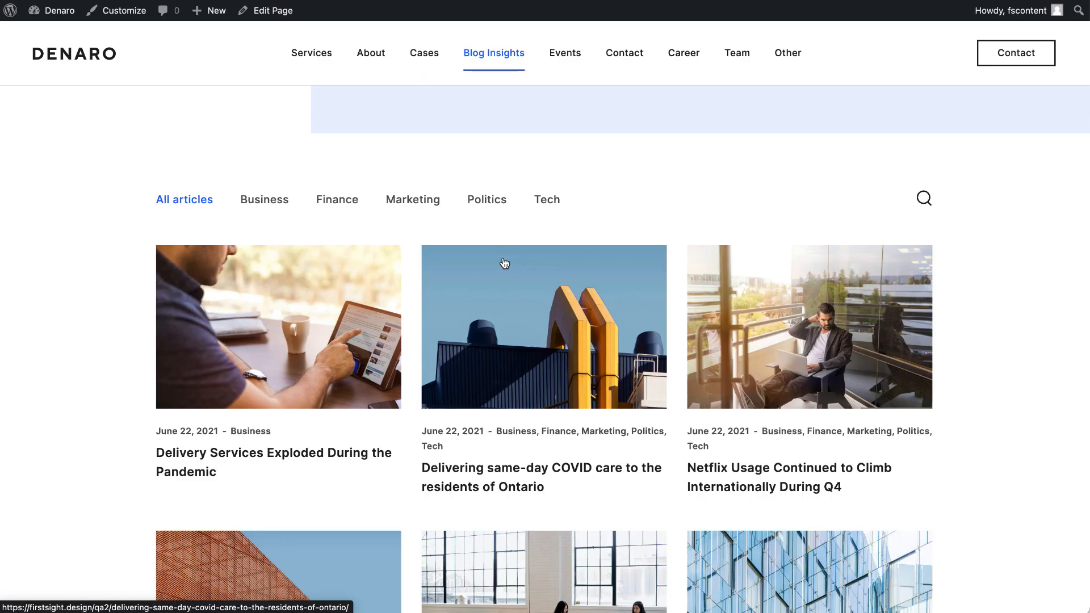
scroll(504, 263, "down", 12)
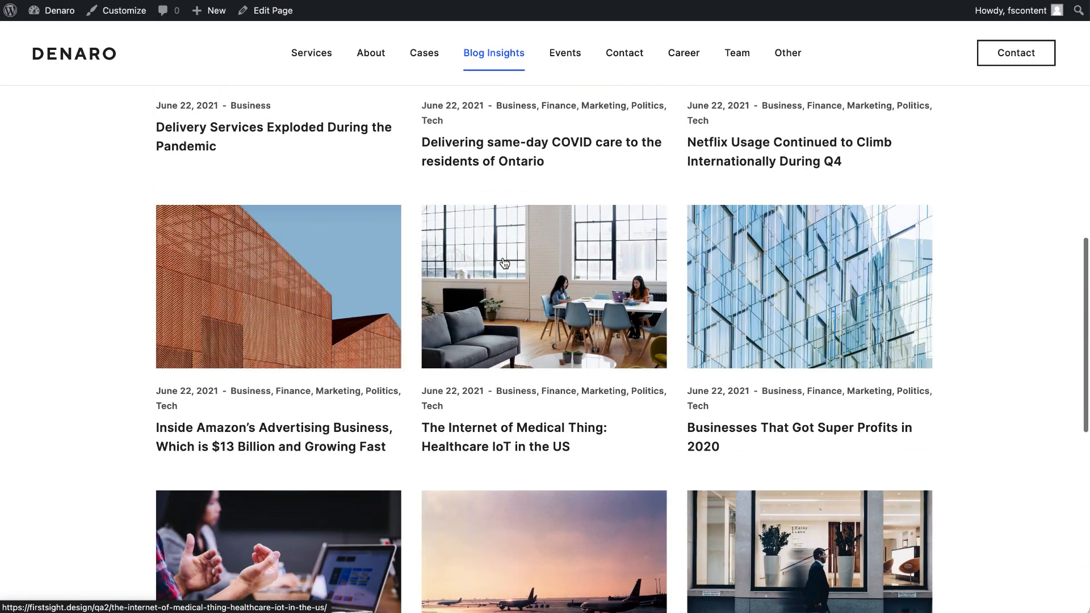
scroll(504, 263, "up", 7)
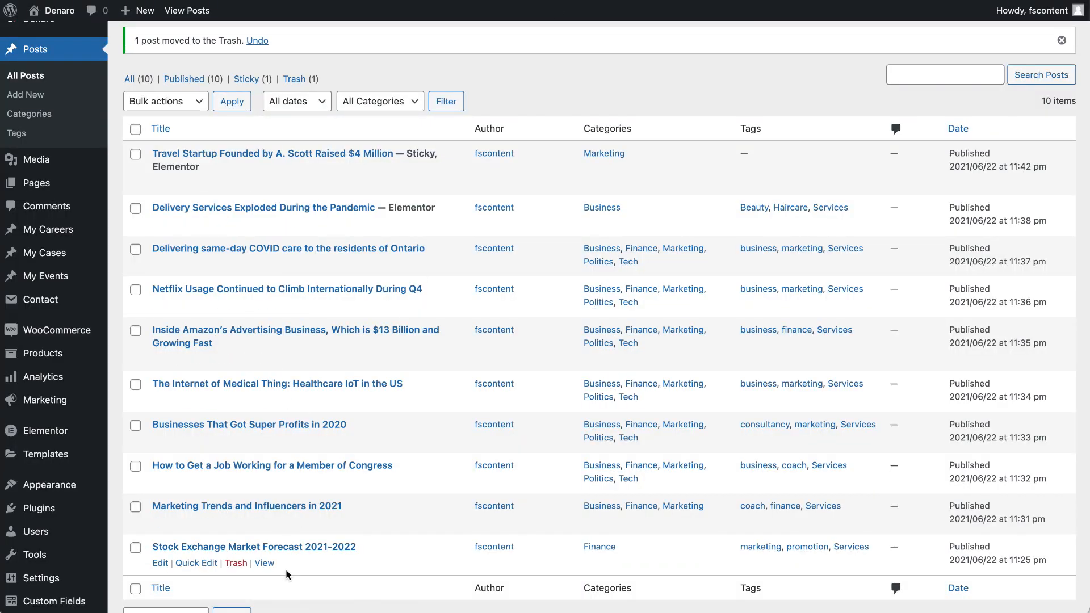
Step: Open the "Delivery Services Exploded During the Pandemic" post for editing and examine its category and tag settings
scroll(313, 311, "up", 2)
scroll(272, 241, "up", 1)
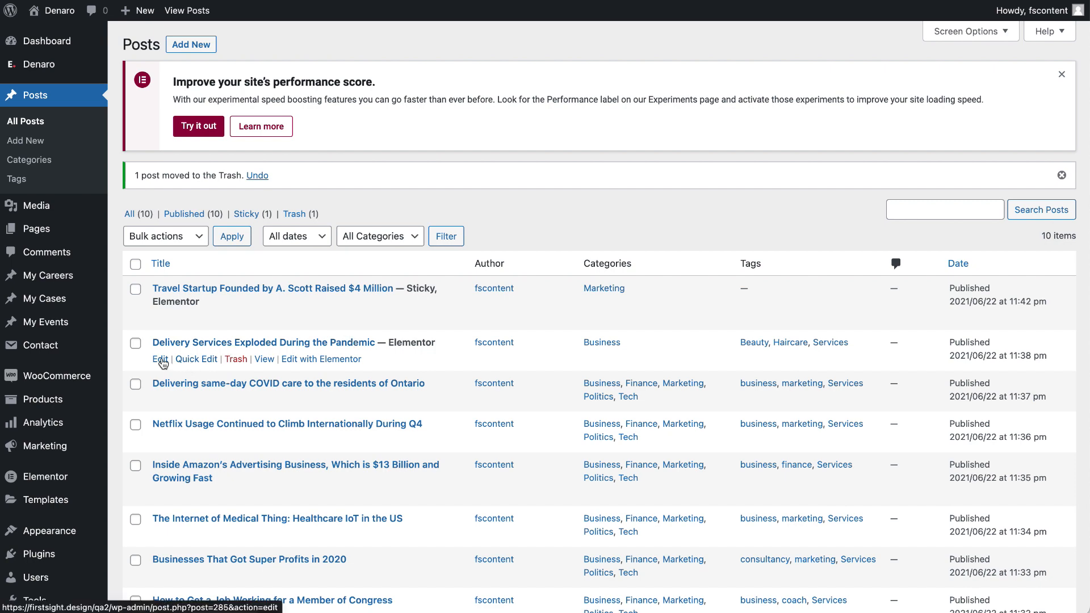
right_click(161, 361)
left_click(181, 367)
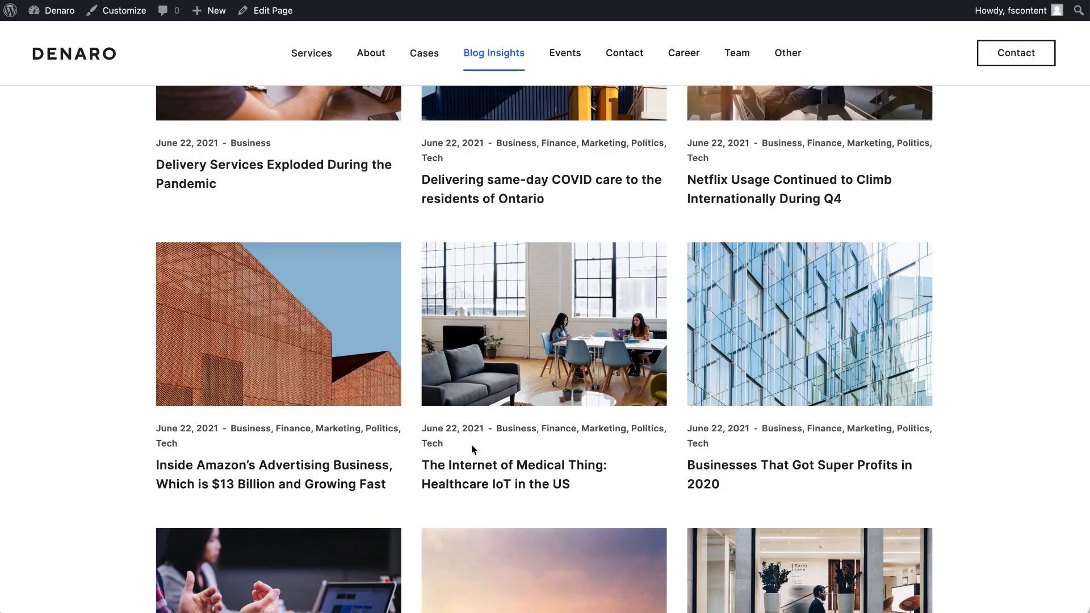
scroll(352, 333, "up", 3)
scroll(736, 256, "up", 10)
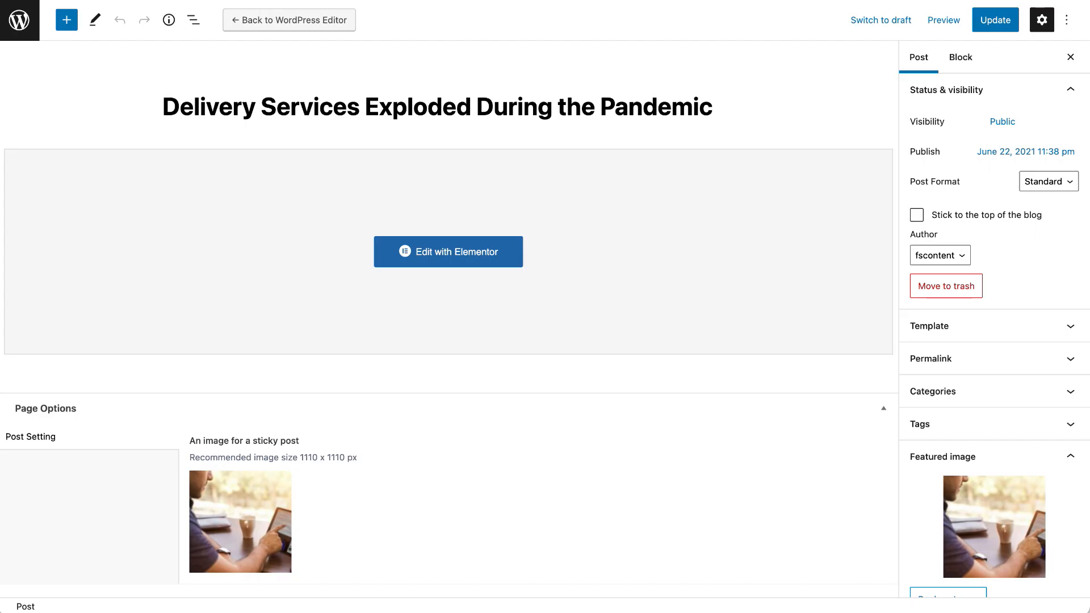
mouse_move(222, 571)
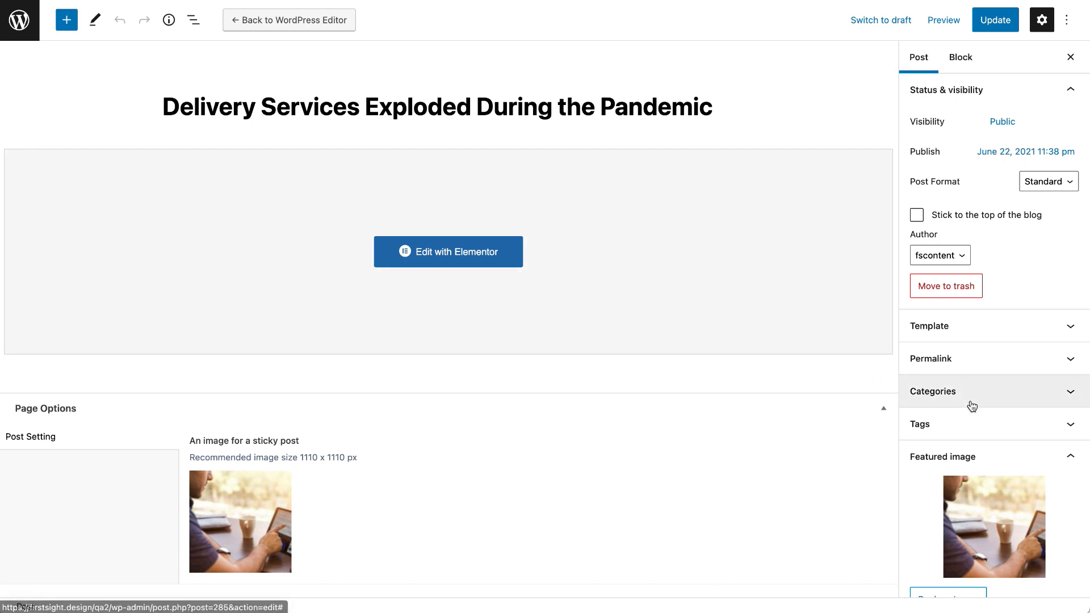
left_click(966, 432)
scroll(965, 431, "down", 1)
left_click(969, 345)
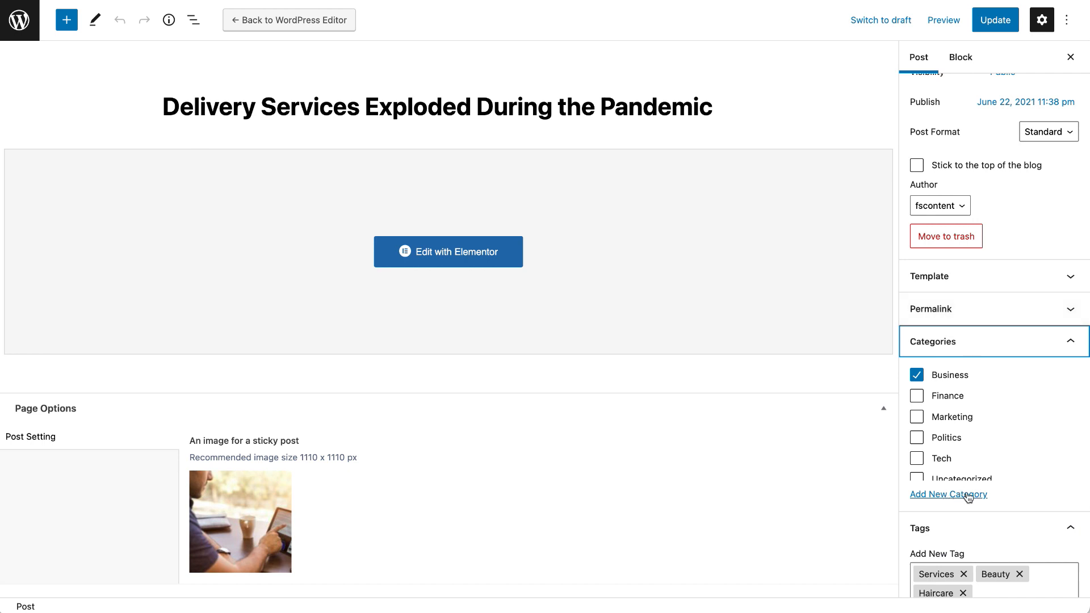
left_click(982, 347)
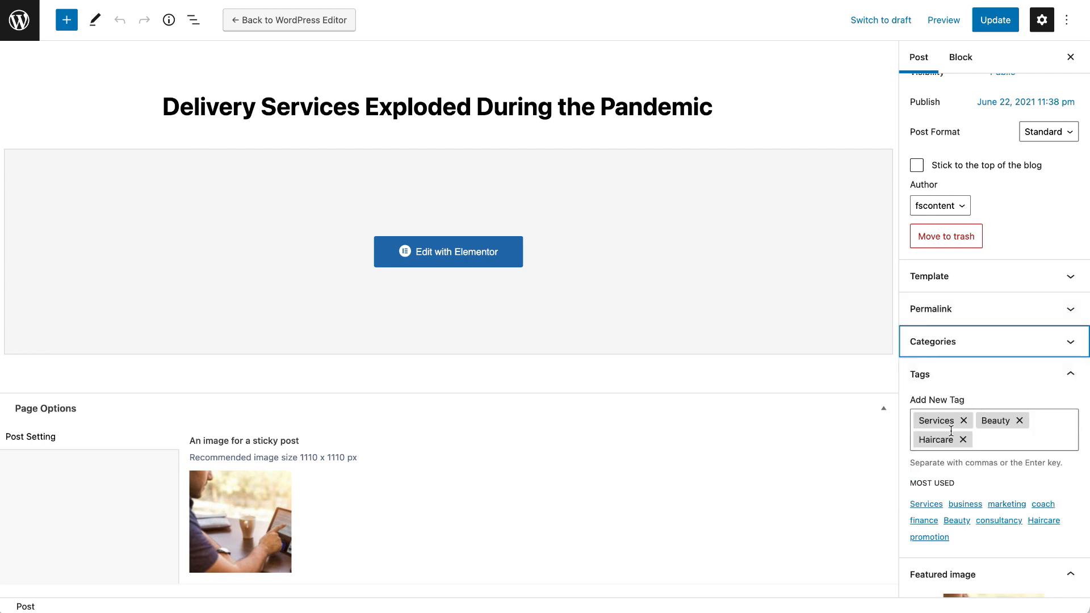
Step: Open the post in Elementor in a new tab and examine its text widget, images and remaining sections
right_click(493, 251)
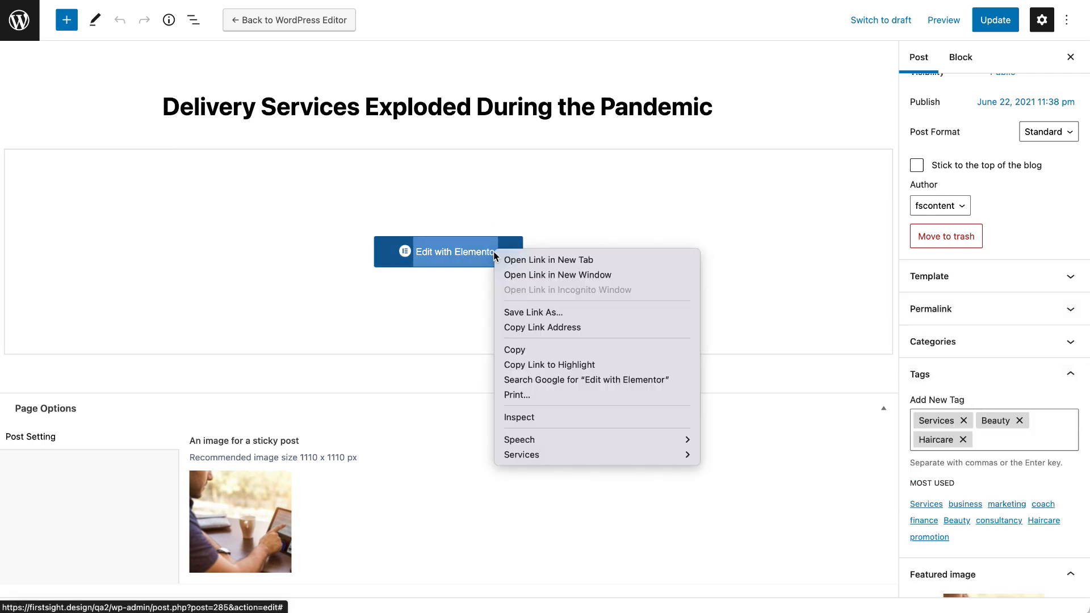
left_click(539, 260)
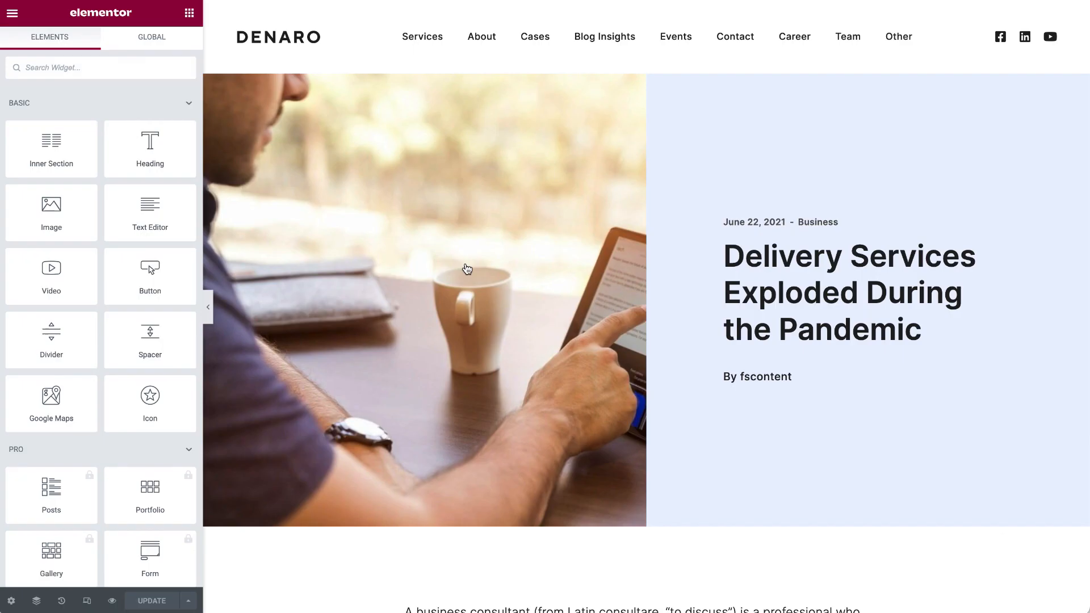
scroll(467, 270, "down", 10)
left_click(529, 131)
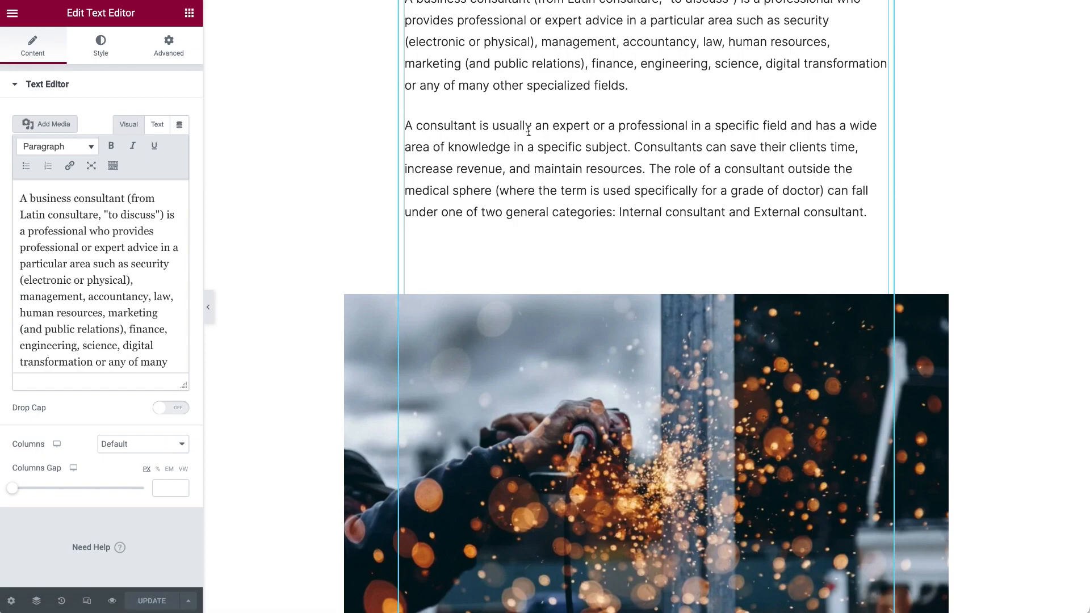
scroll(836, 245, "up", 5)
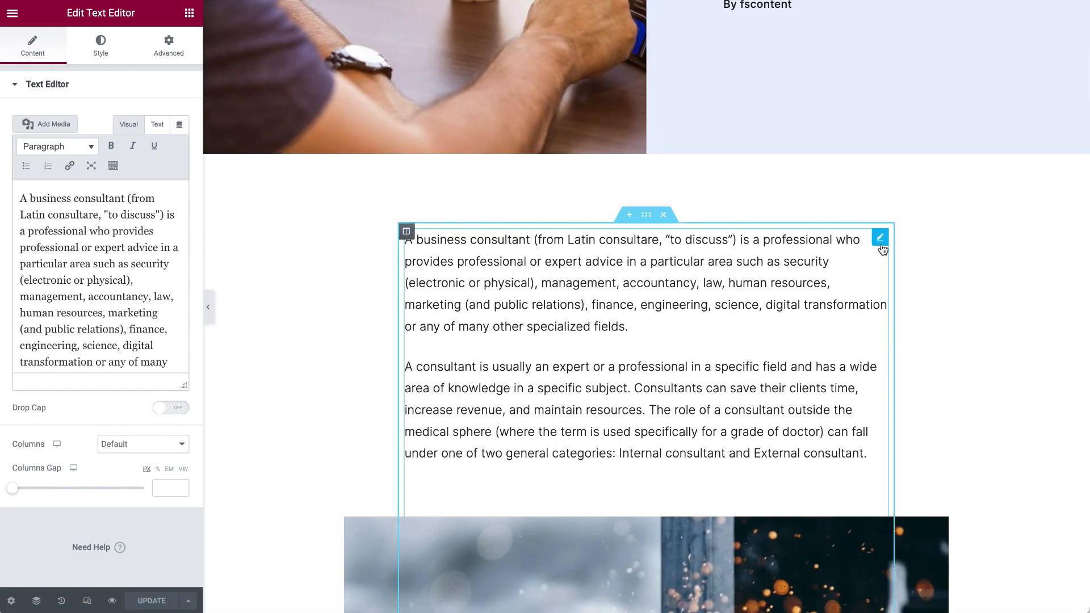
scroll(647, 428, "down", 15)
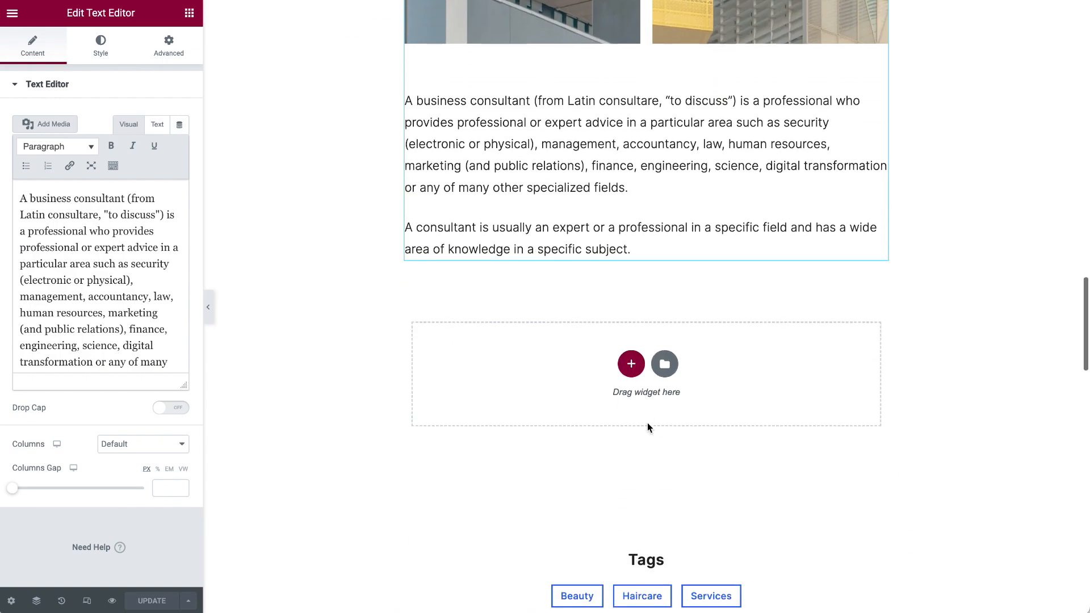
scroll(649, 428, "down", 7)
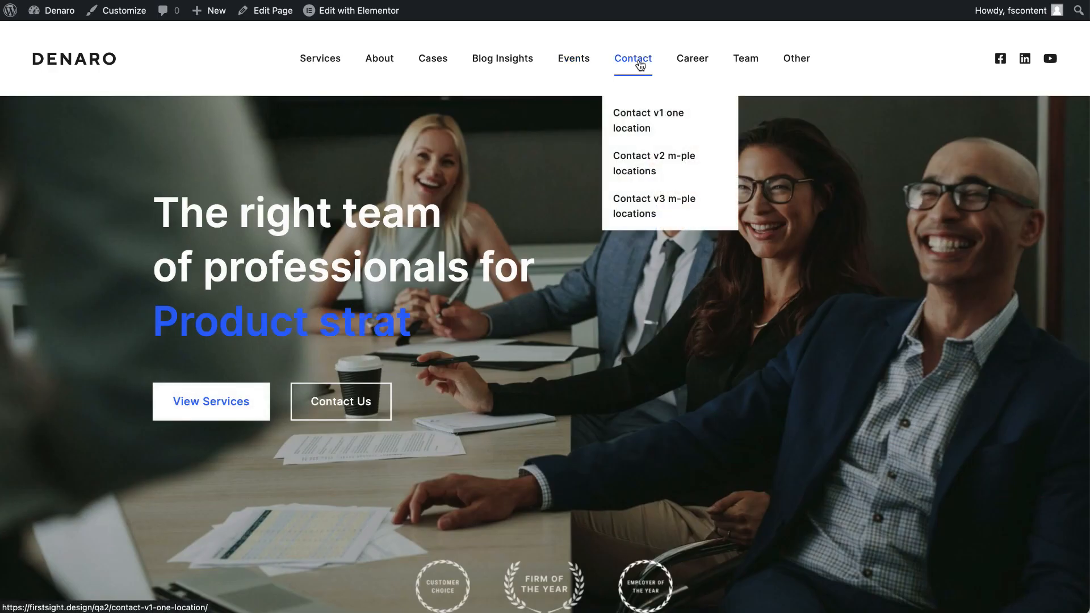
Step: Go to the live Events page and open it in the page editor
mouse_move(525, 63)
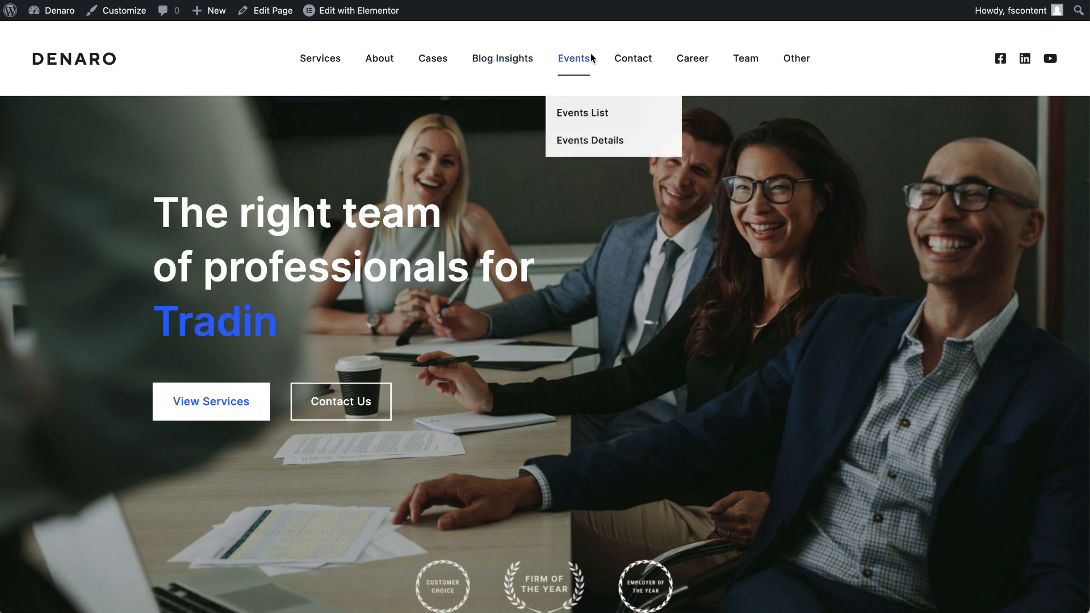
left_click(580, 68)
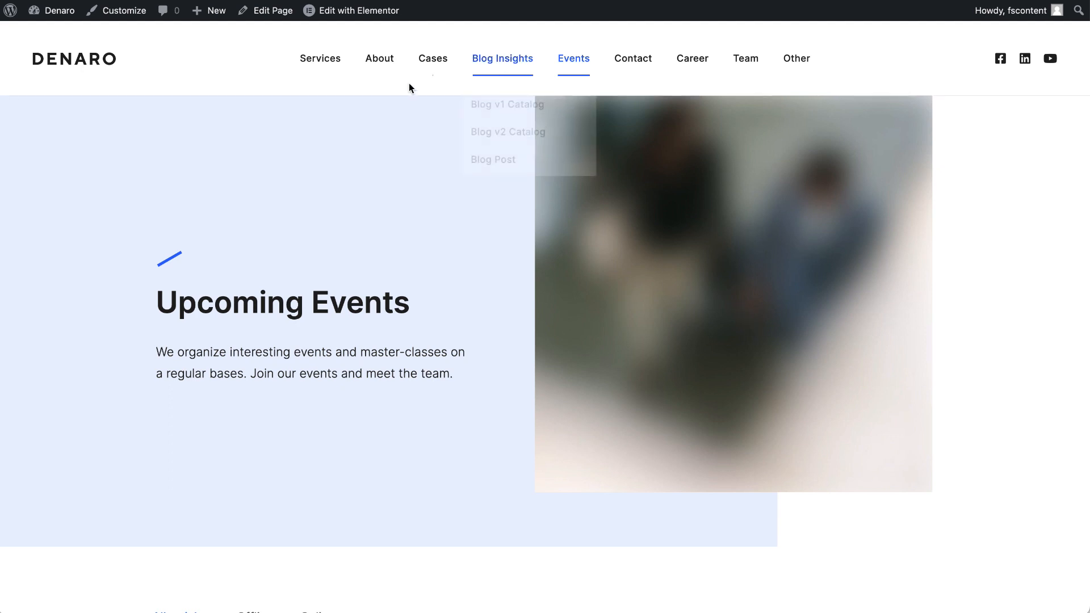
right_click(271, 12)
left_click(271, 14)
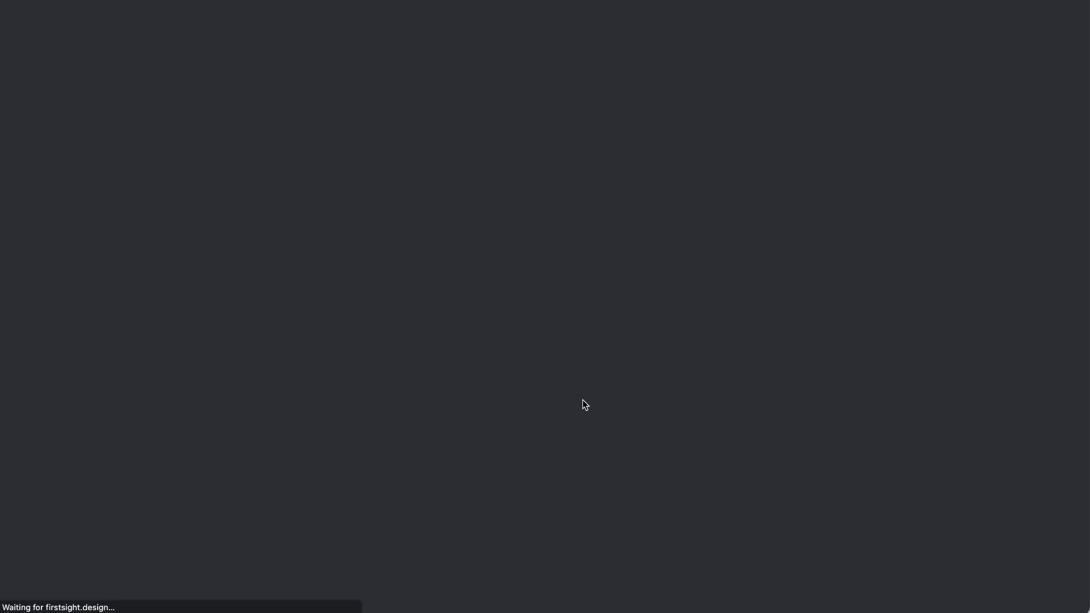
Step: Replace the featured image of the Upcoming Events page with an uploaded photo and update the page
scroll(1007, 474, "down", 2)
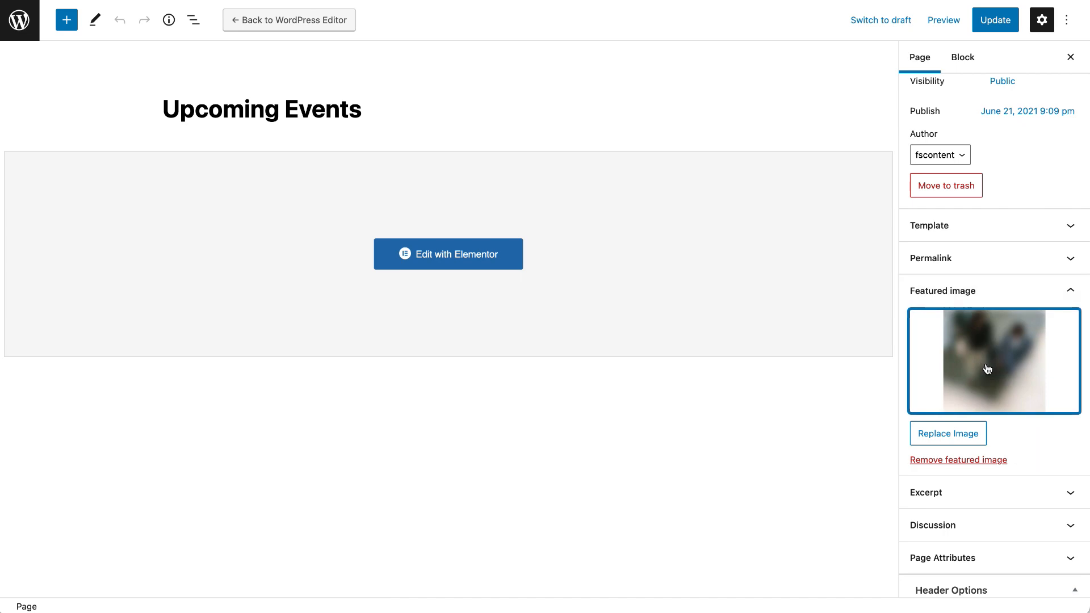
left_click(986, 370)
left_click(54, 64)
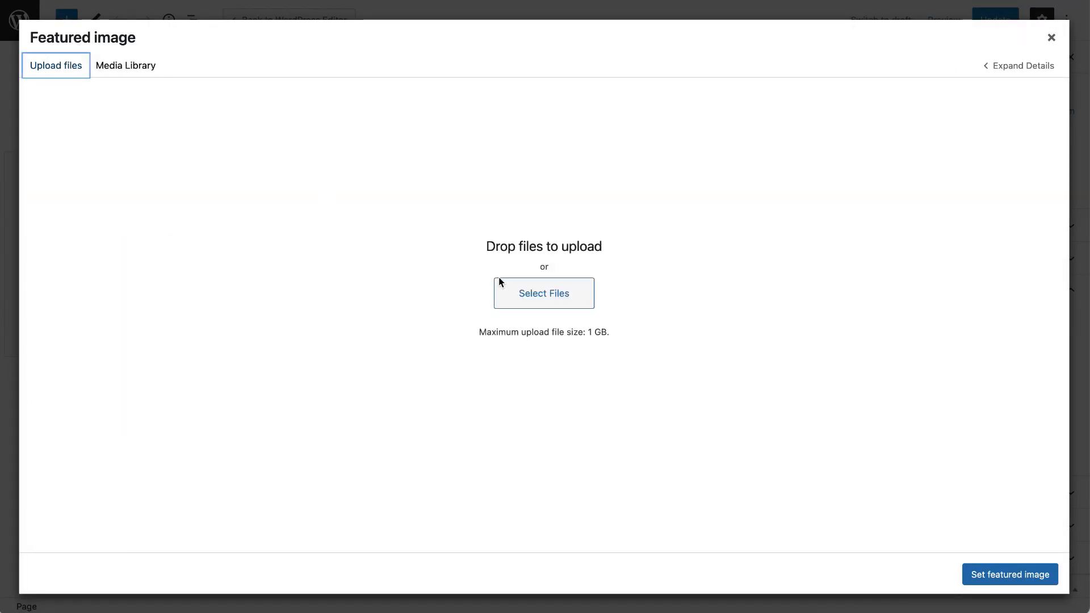
left_click(559, 305)
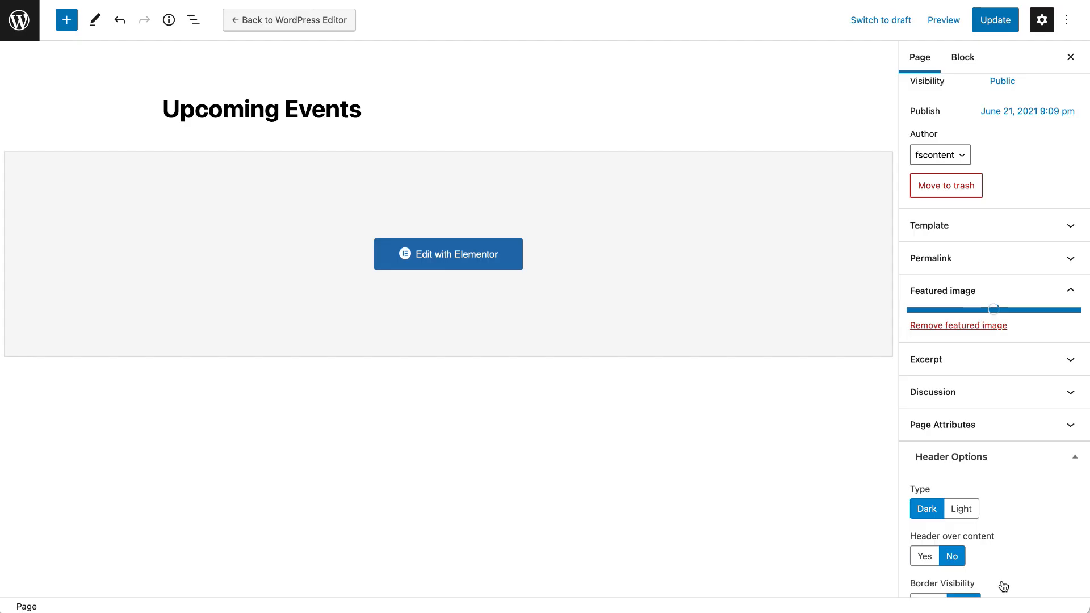
left_click(993, 21)
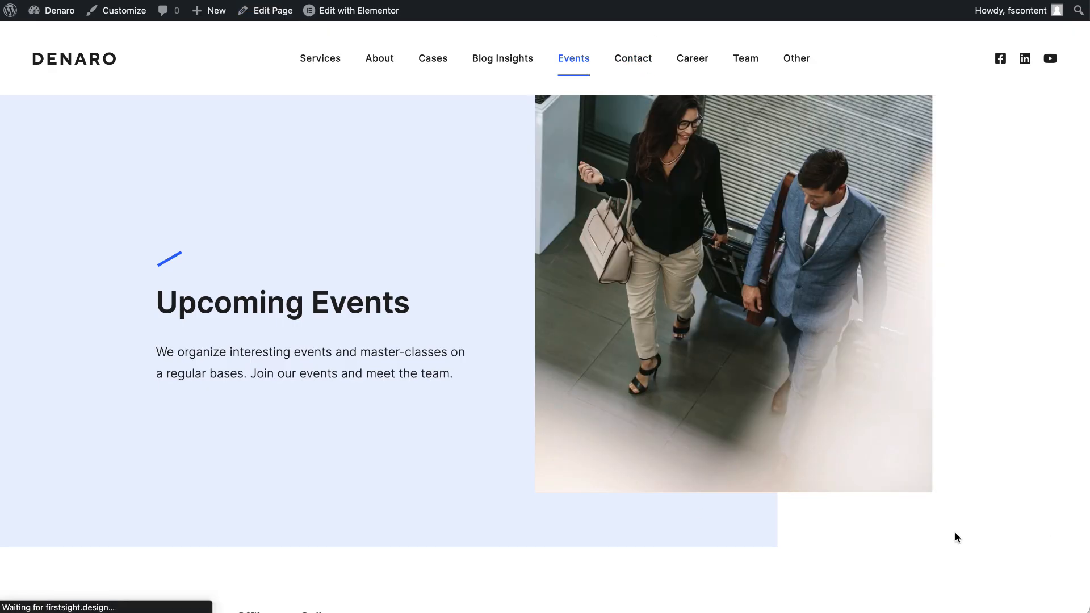
Step: Examine the event cards, their dates, category labels and images down to the newsletter section on the live Events page
scroll(524, 329, "down", 10)
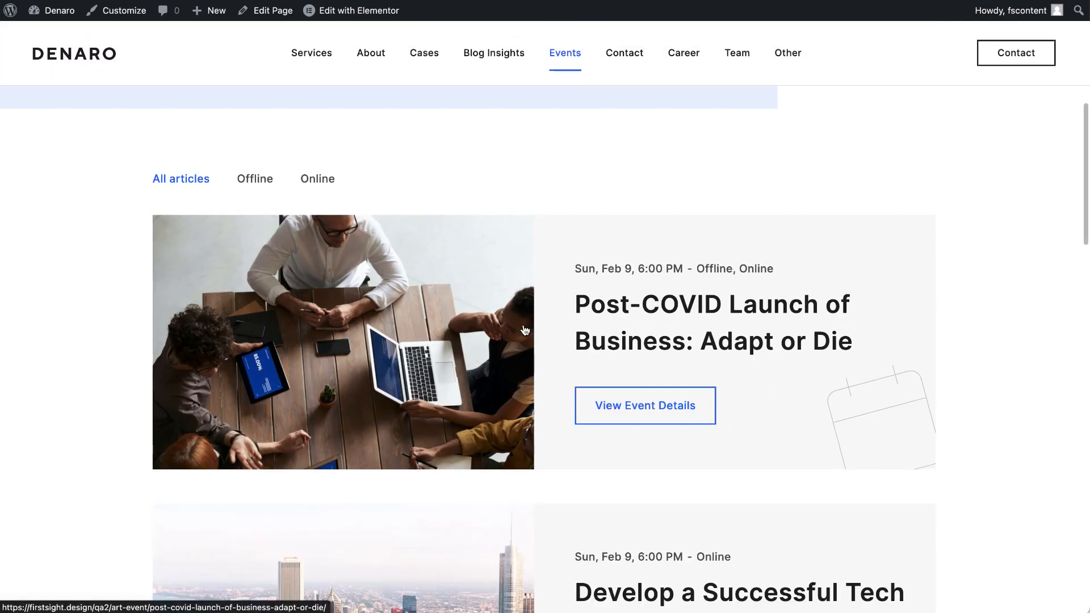
scroll(524, 330, "down", 13)
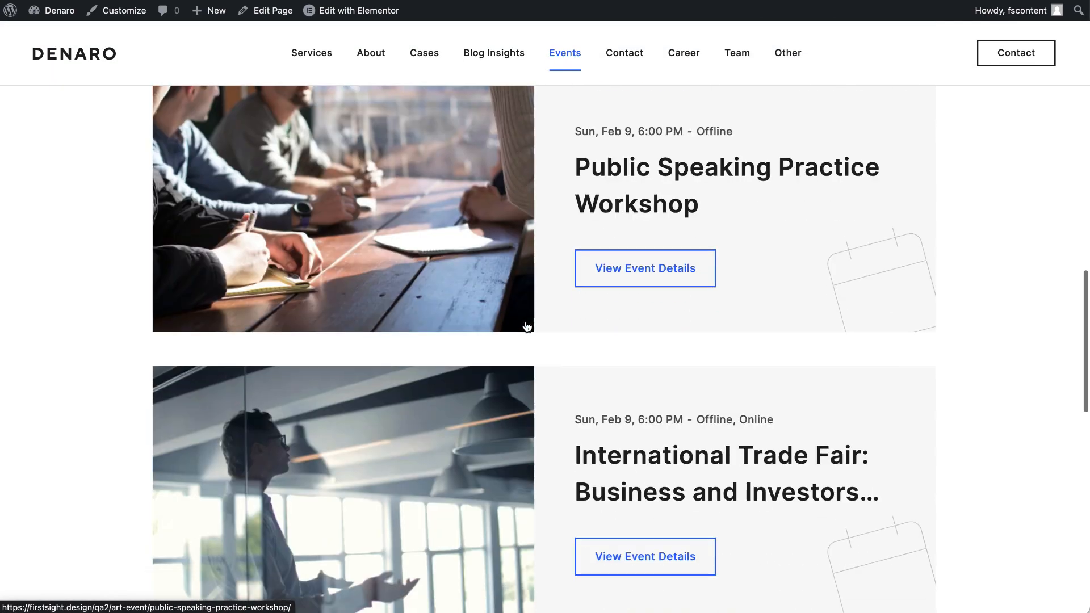
scroll(527, 327, "up", 4)
scroll(527, 326, "up", 10)
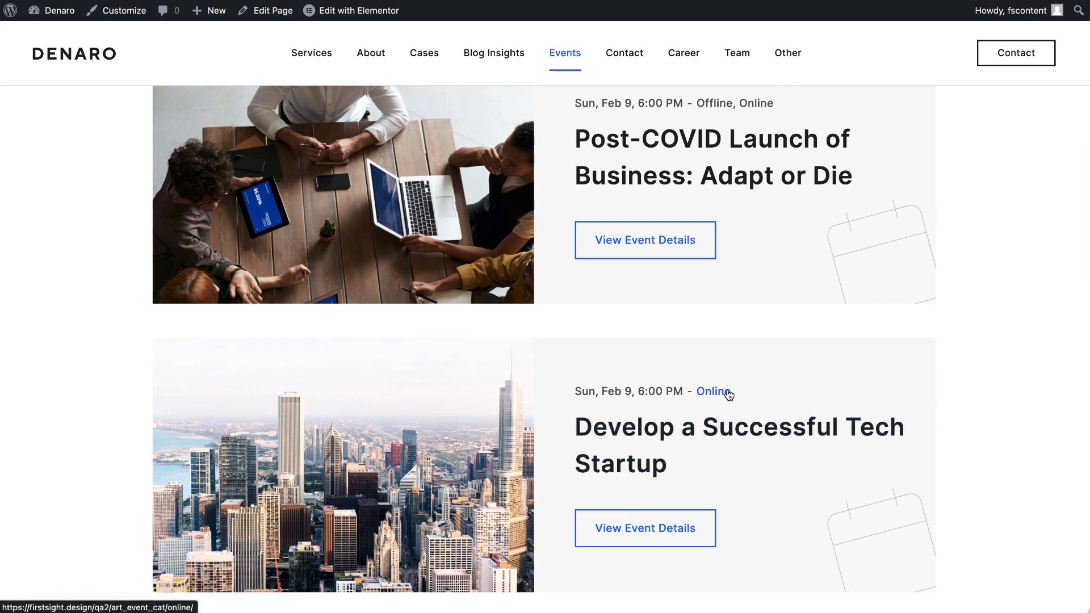
scroll(729, 396, "down", 3)
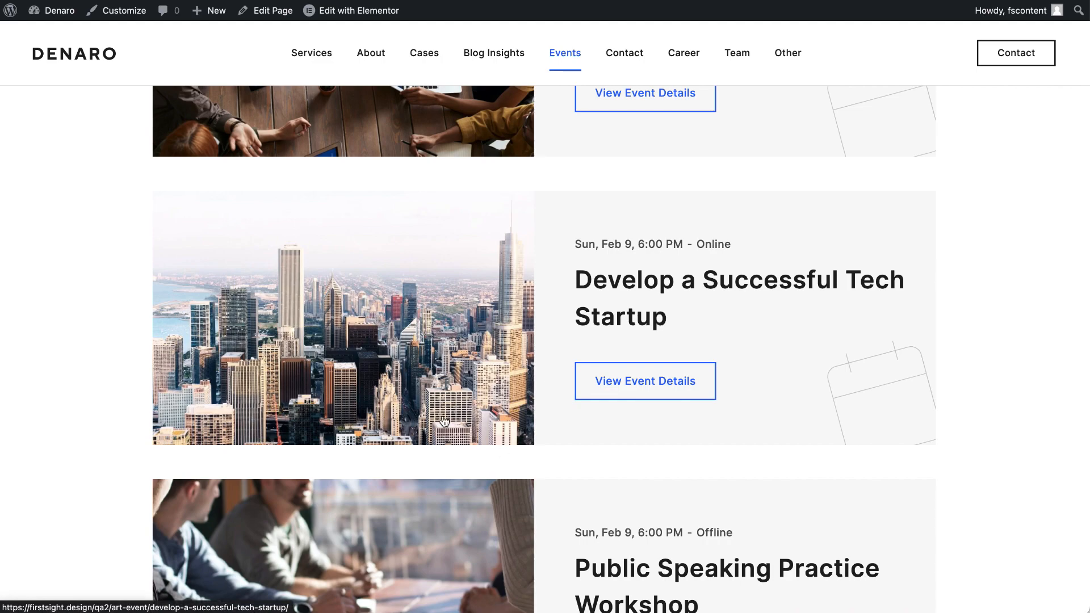
scroll(445, 422, "up", 6)
scroll(626, 426, "down", 7)
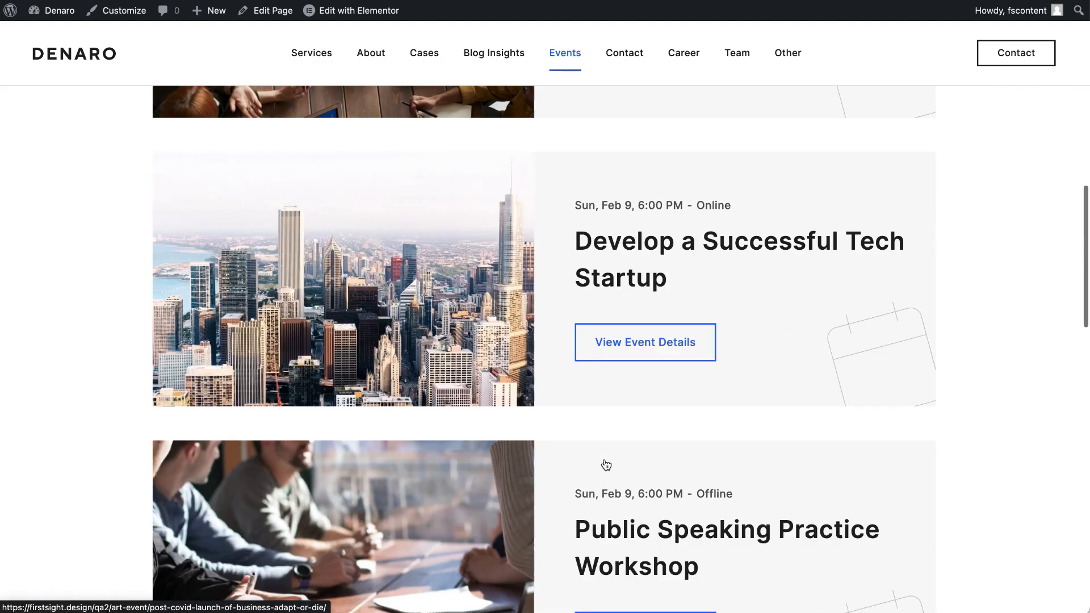
scroll(607, 464, "down", 15)
scroll(606, 465, "up", 5)
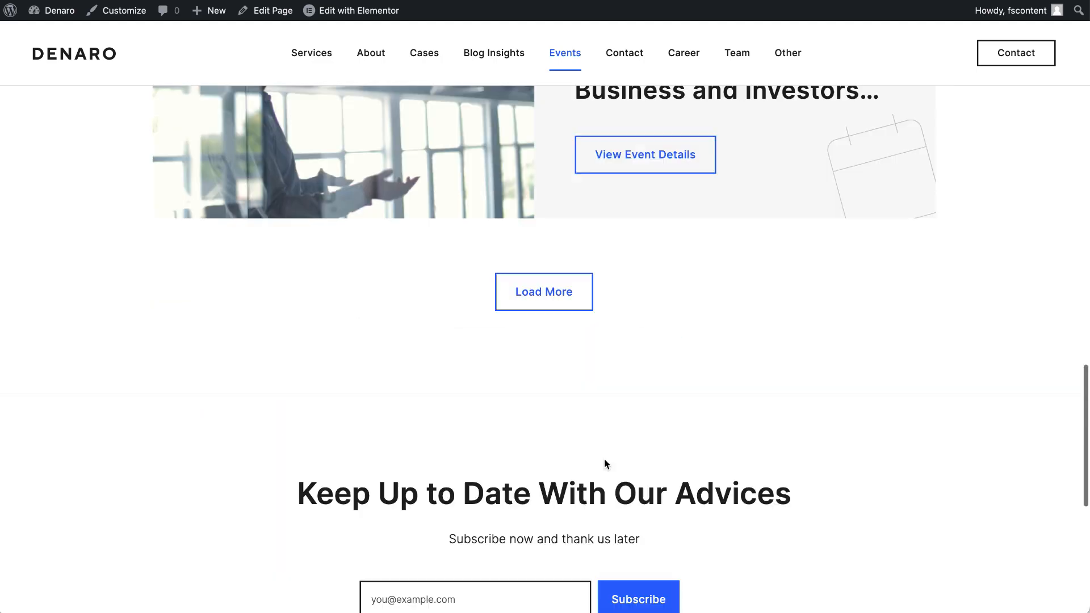
scroll(604, 460, "up", 10)
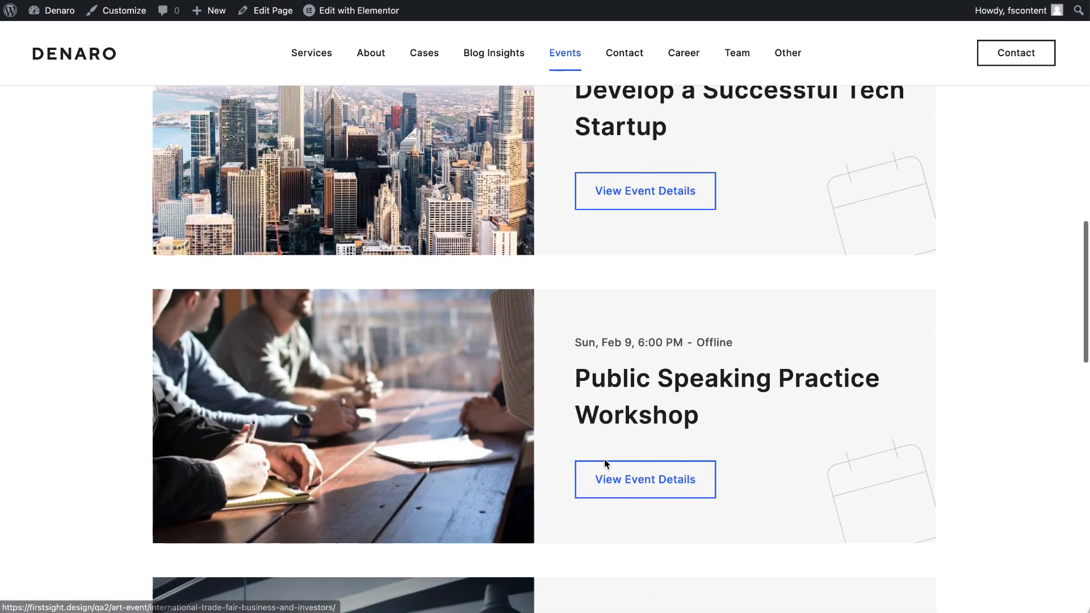
scroll(605, 462, "up", 1)
Step: Go to the My Events list in the WordPress dashboard and open the "Marketing Strategy Basics Course" event for editing in a new tab
left_click(49, 10)
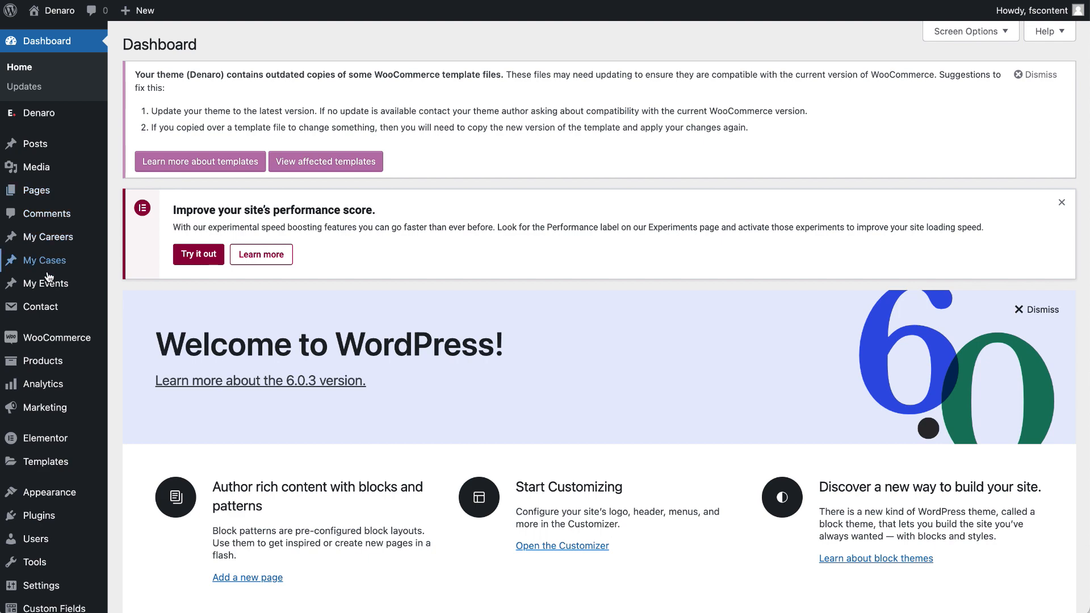
left_click(49, 289)
scroll(307, 309, "down", 2)
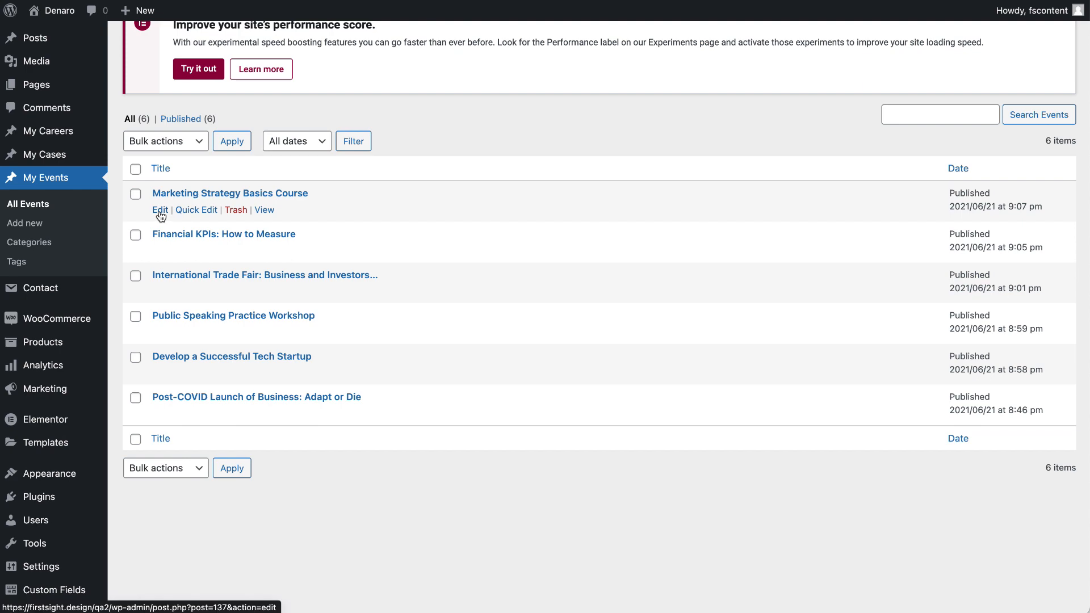
right_click(161, 217)
left_click(181, 218)
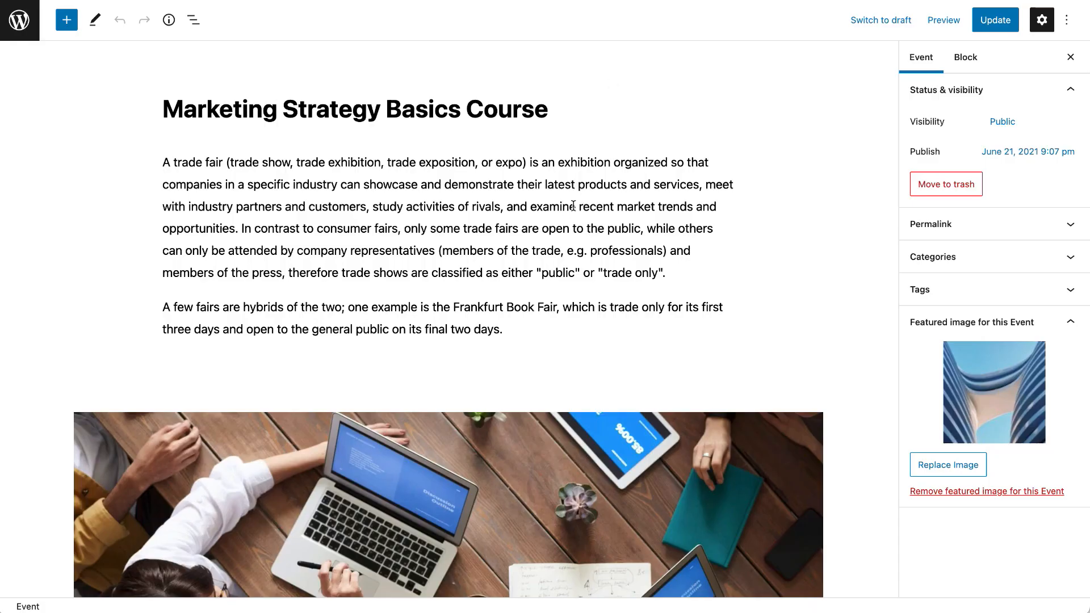
Step: Examine the event's paragraph text, images and its Date, Description, Location and Button fields
left_click(573, 206)
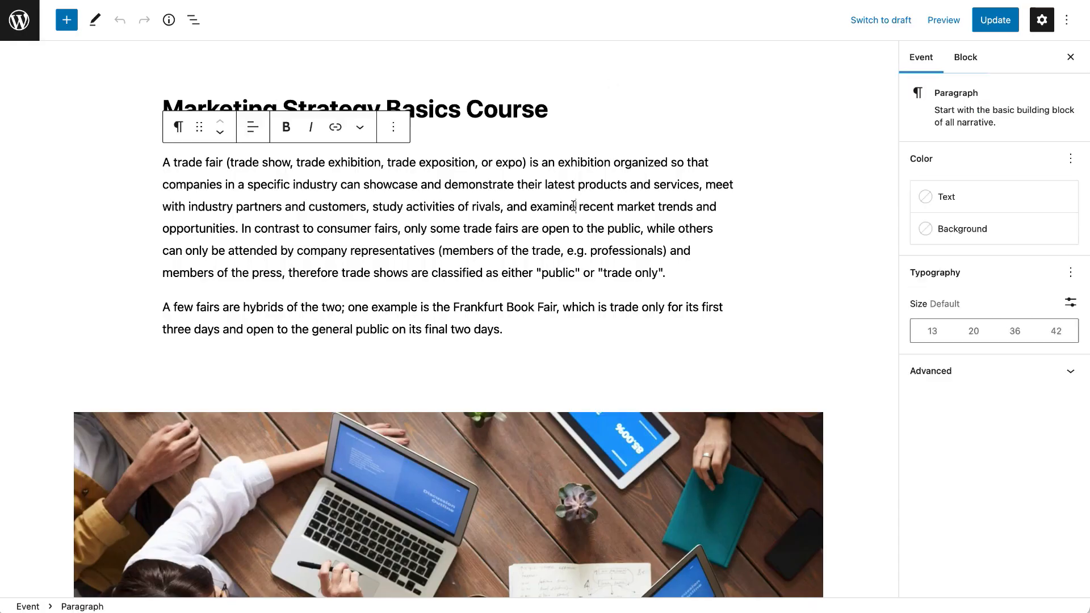
scroll(440, 295, "down", 1)
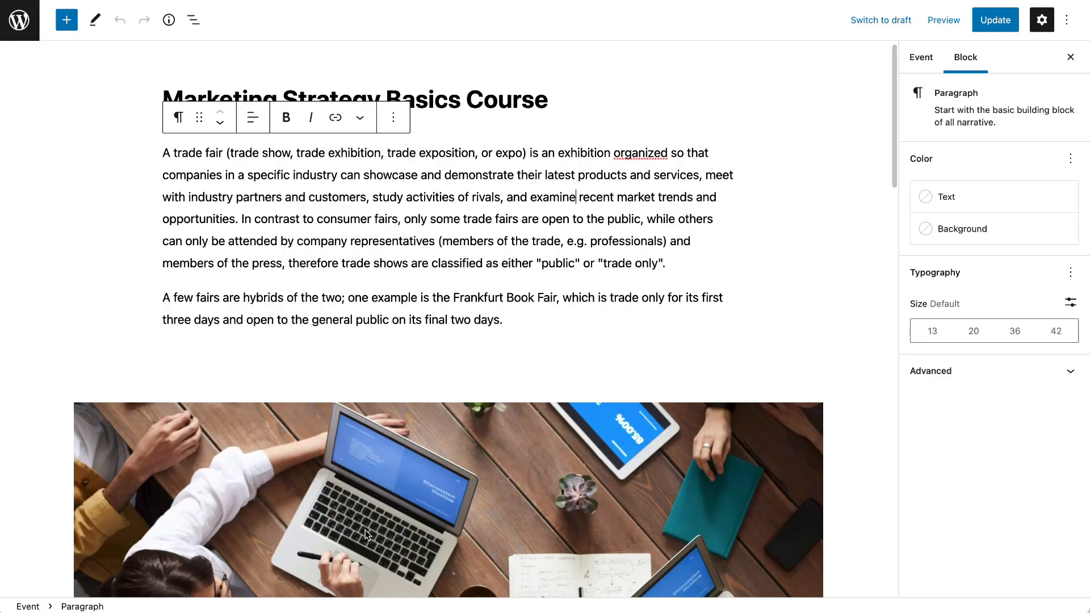
left_click(704, 465)
left_click(823, 387)
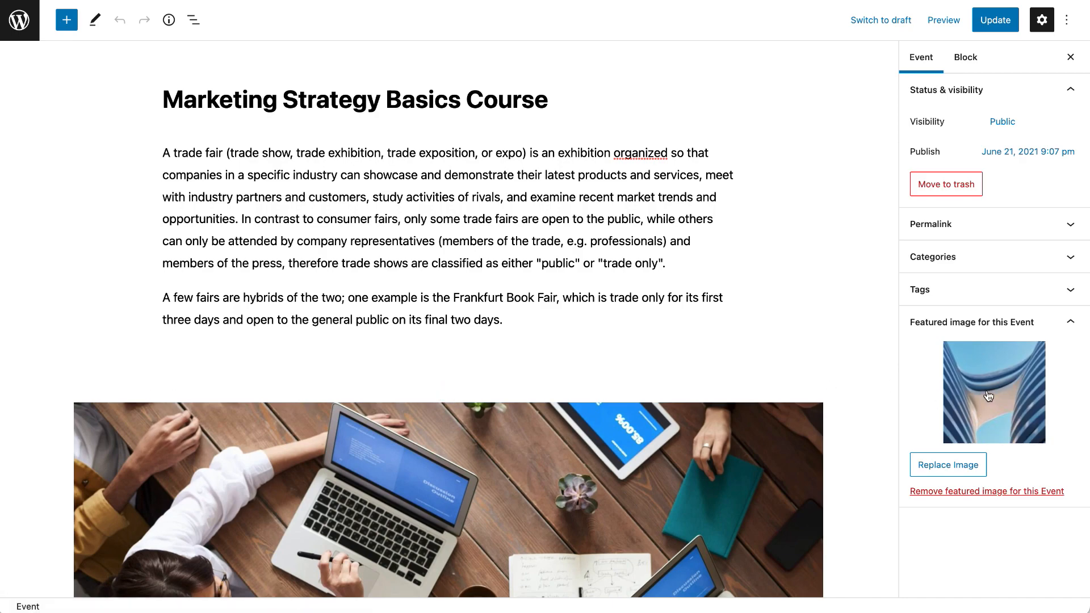
scroll(717, 413, "down", 15)
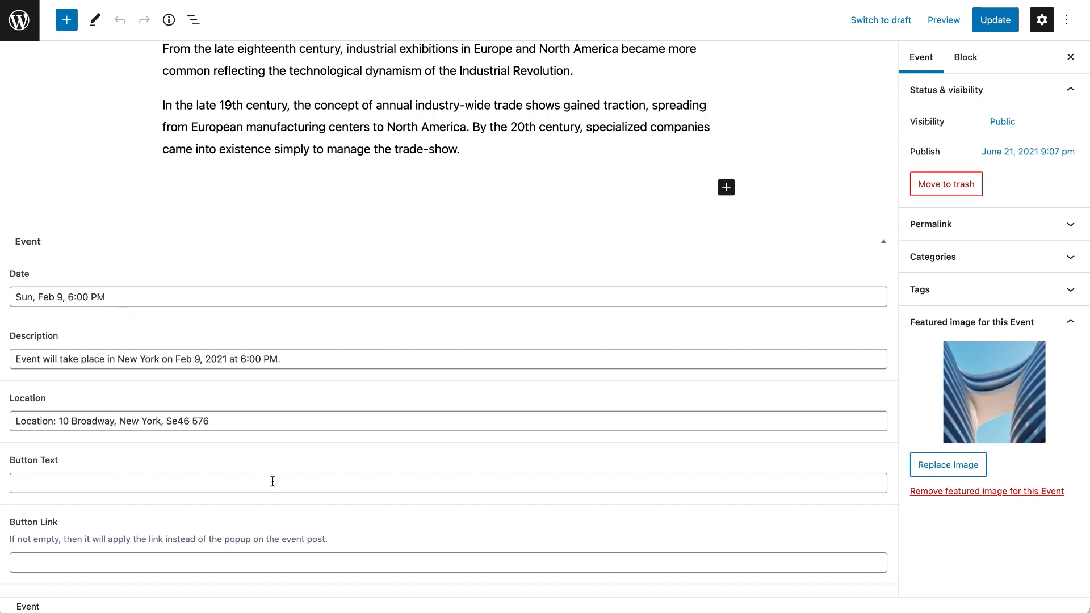
scroll(272, 482, "up", 10)
Step: Review the event's Tags and Categories settings and update the event
left_click(937, 320)
left_click(945, 301)
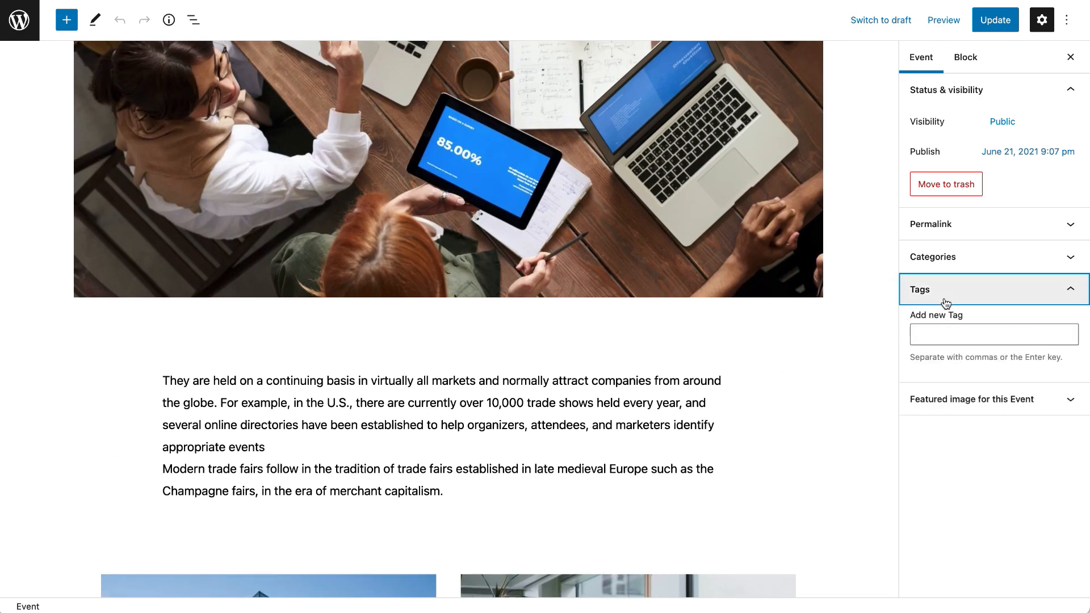
left_click(956, 261)
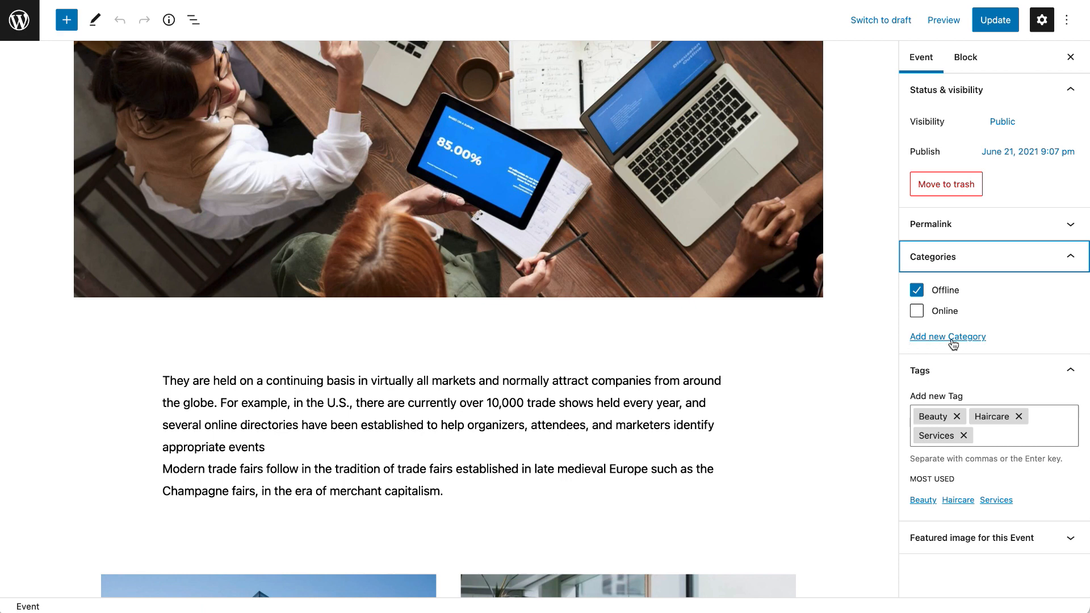
left_click(993, 23)
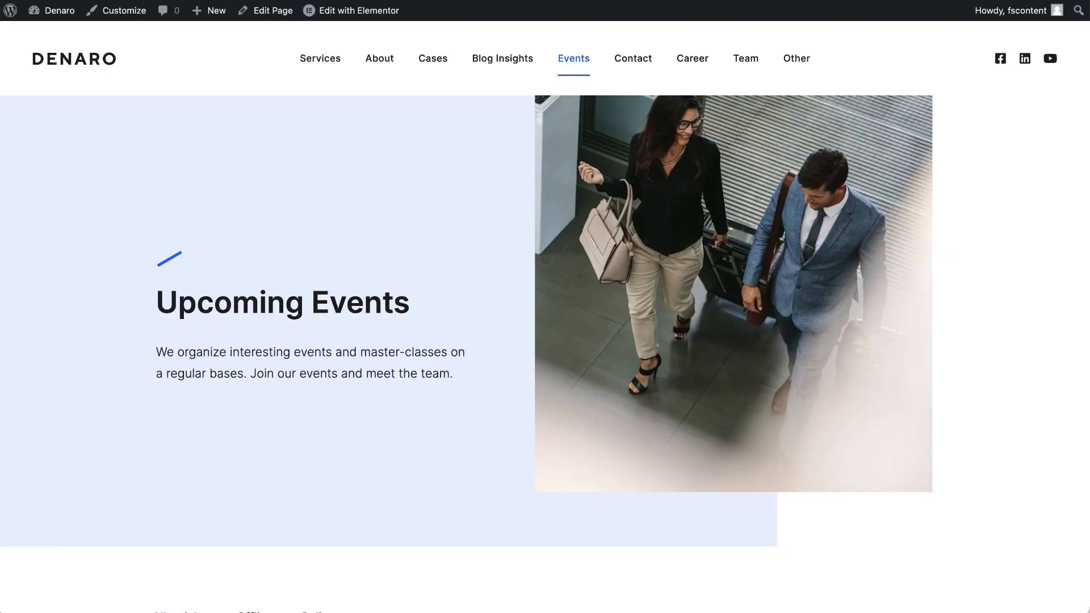
Step: Look through the event list on the live Events page and open the page in Elementor
scroll(498, 316, "down", 15)
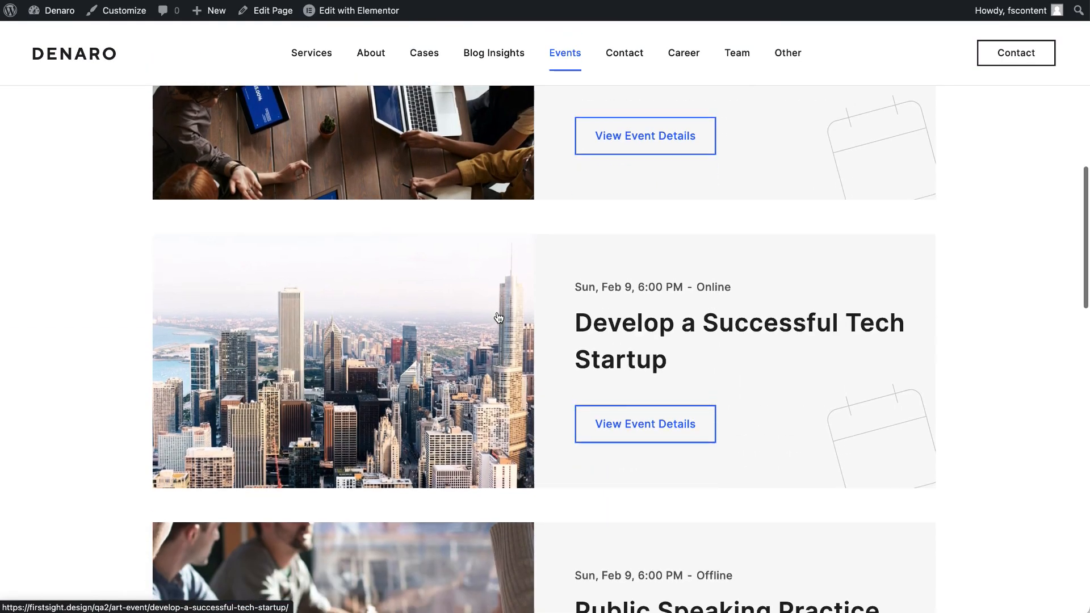
scroll(498, 316, "down", 5)
scroll(498, 316, "up", 15)
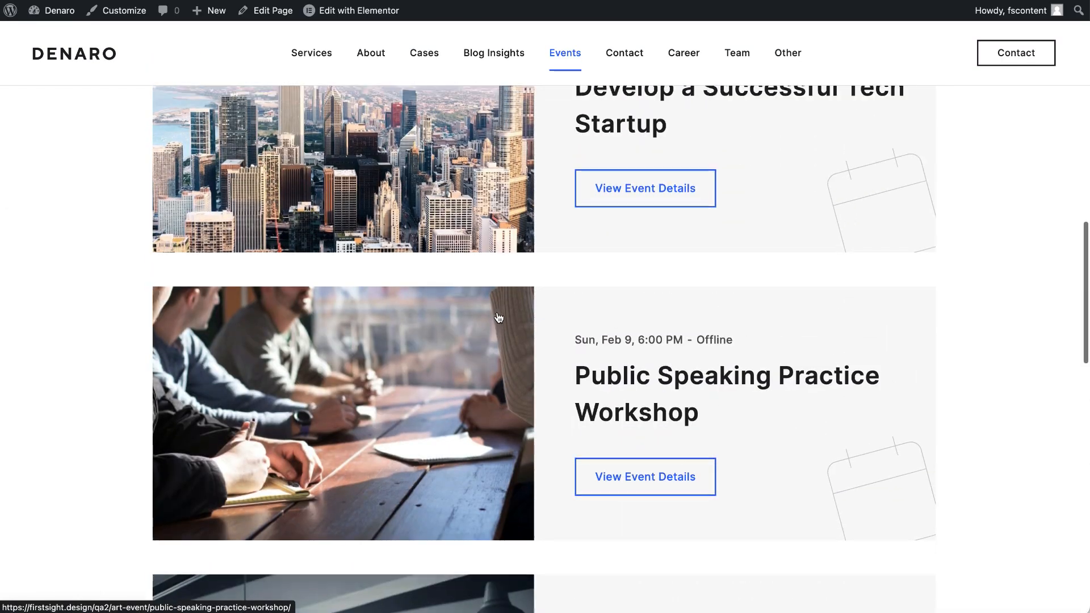
scroll(498, 317, "down", 15)
scroll(498, 314, "up", 5)
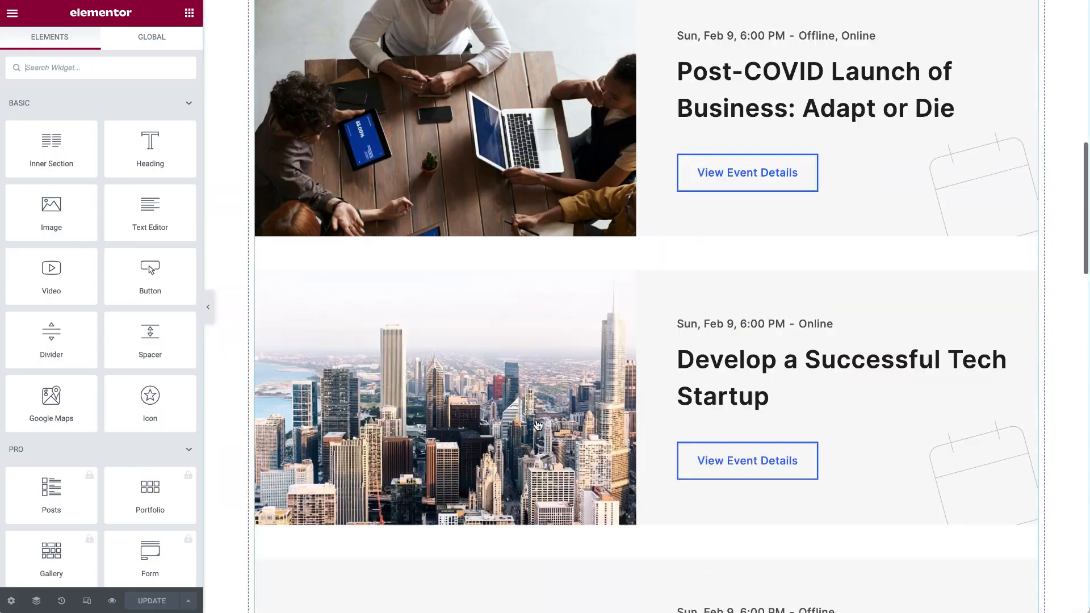
Step: Examine the settings of the "Keep Up to Date With Our Advices" heading and the shortcode of the Subscribe form in Elementor
scroll(676, 246, "down", 15)
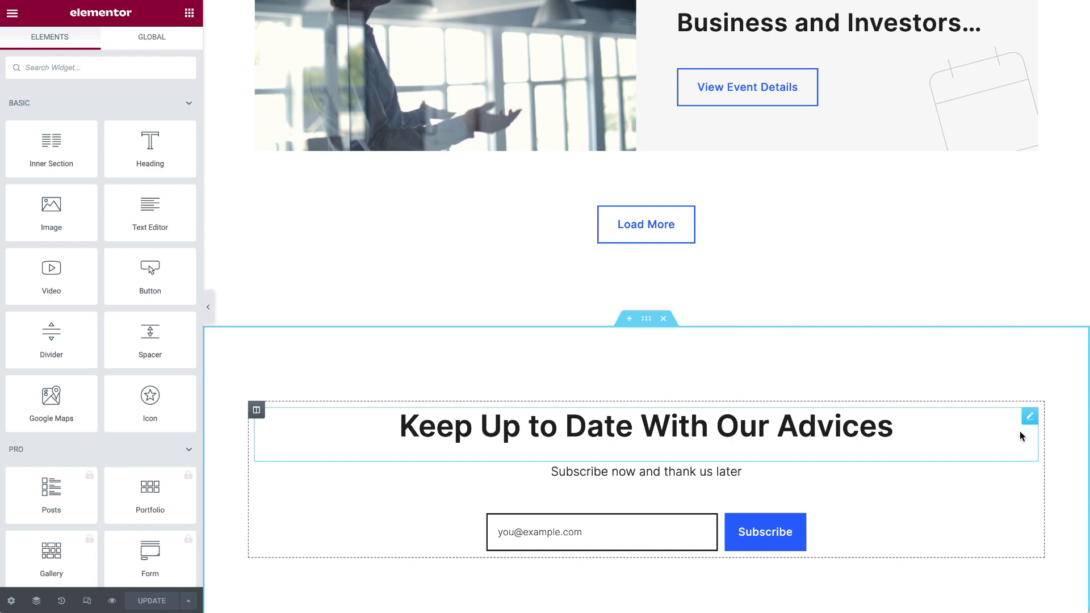
left_click(1030, 418)
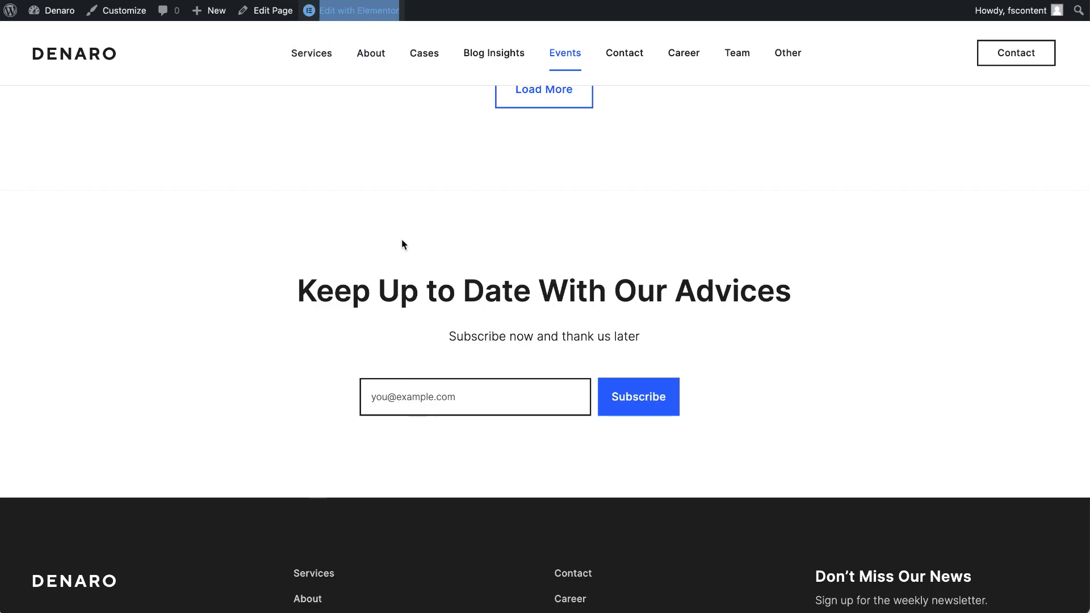
scroll(403, 244, "up", 15)
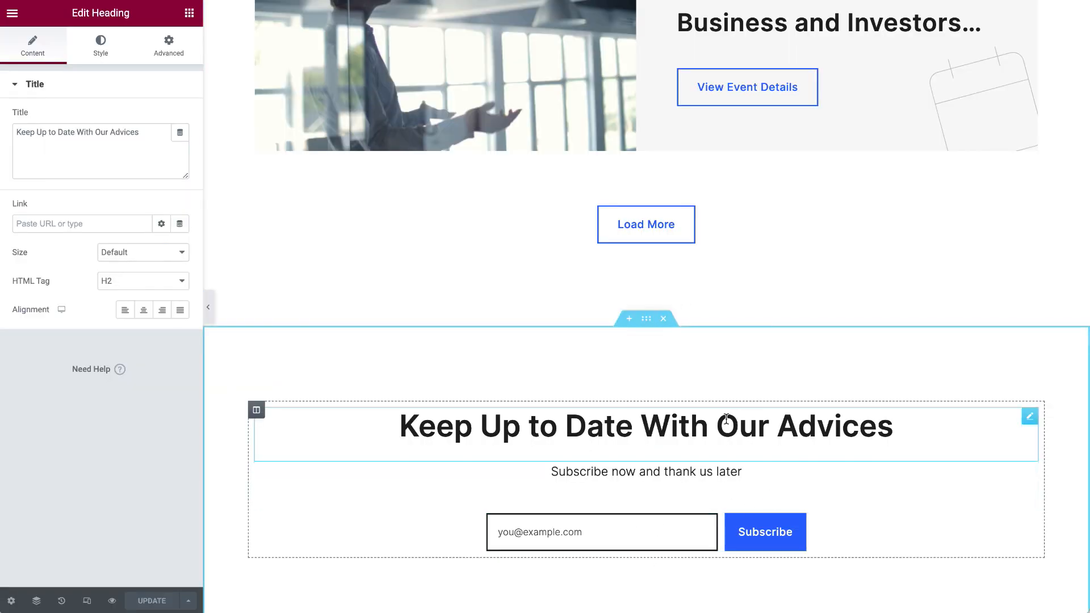
left_click(797, 522)
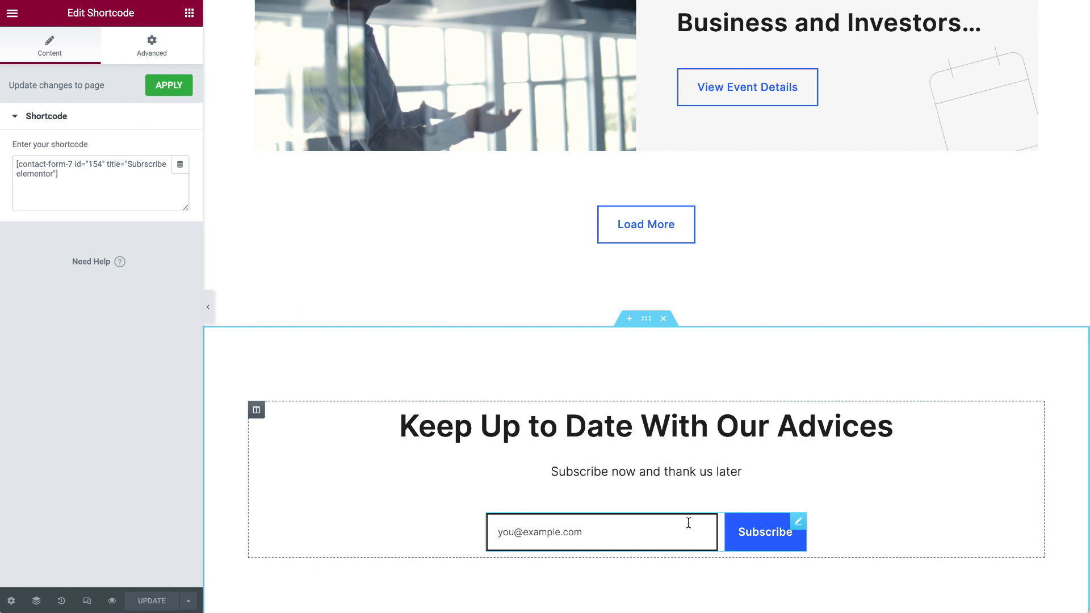
left_click_drag(59, 174, 1, 168)
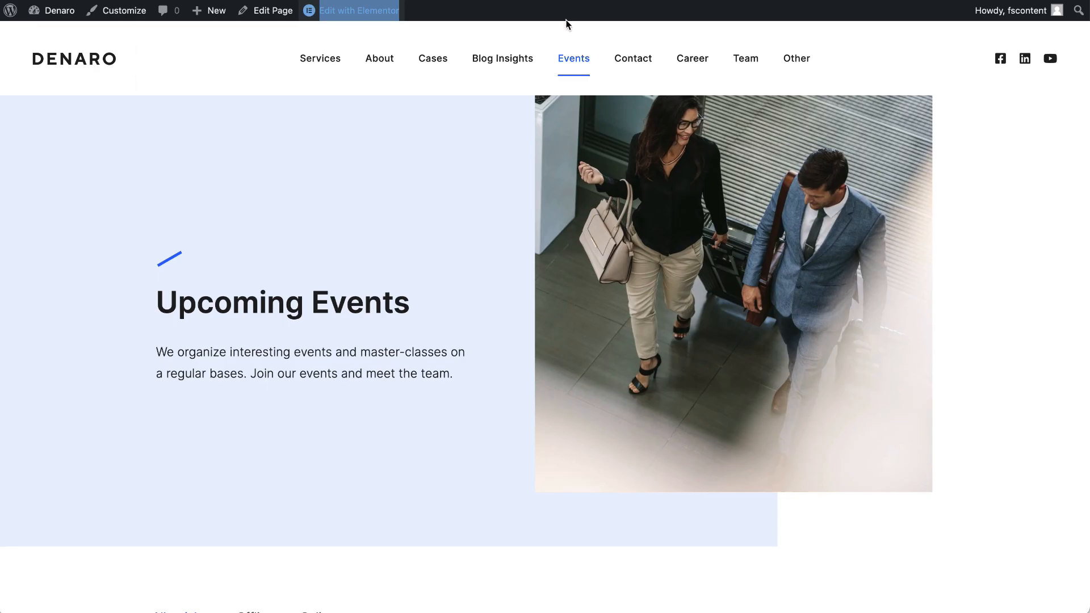
Step: Go to the live "Contact v1 one location" page and examine its header image, map and contact sections
left_click(645, 67)
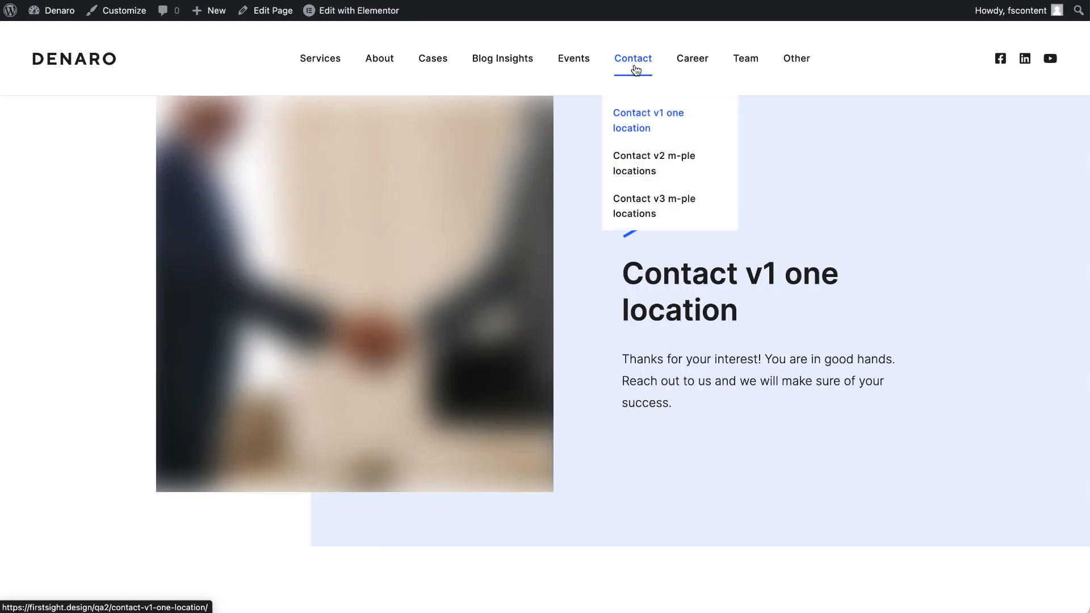
scroll(546, 524, "down", 10)
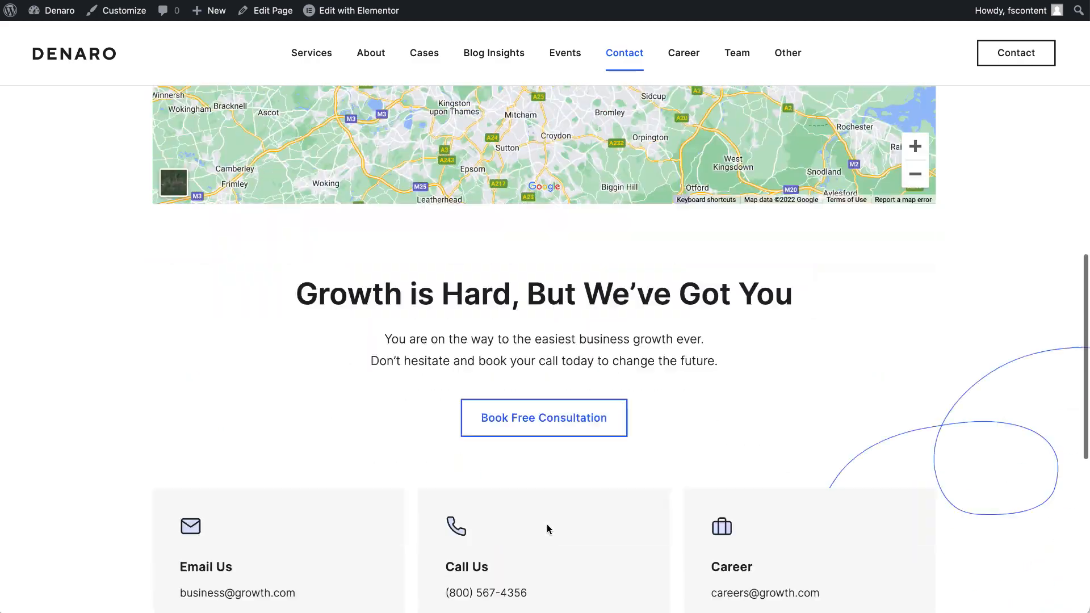
scroll(547, 529, "down", 4)
scroll(682, 322, "up", 14)
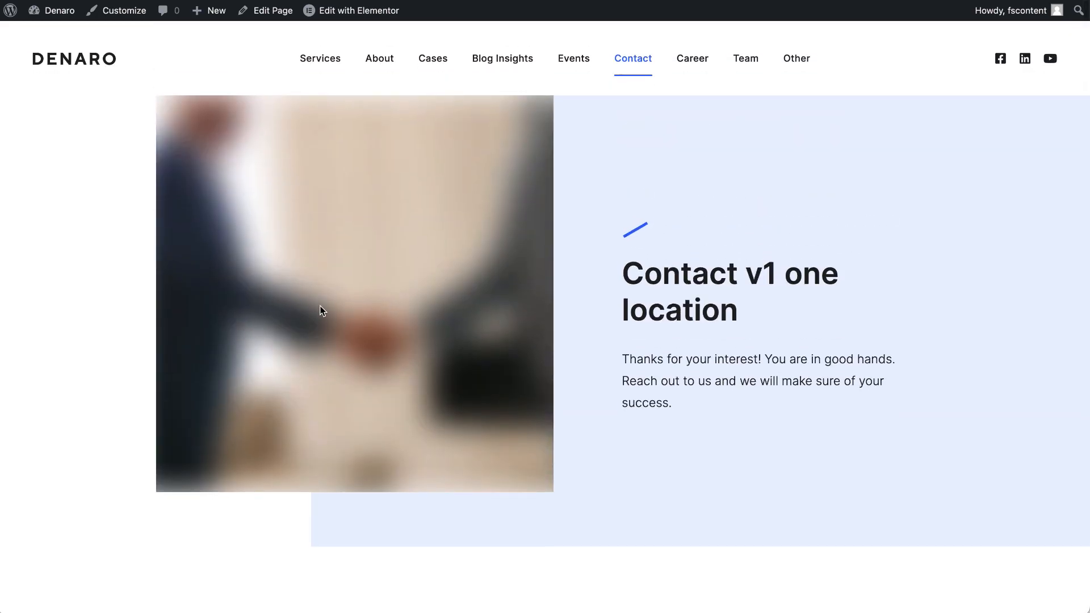
scroll(316, 298, "down", 5)
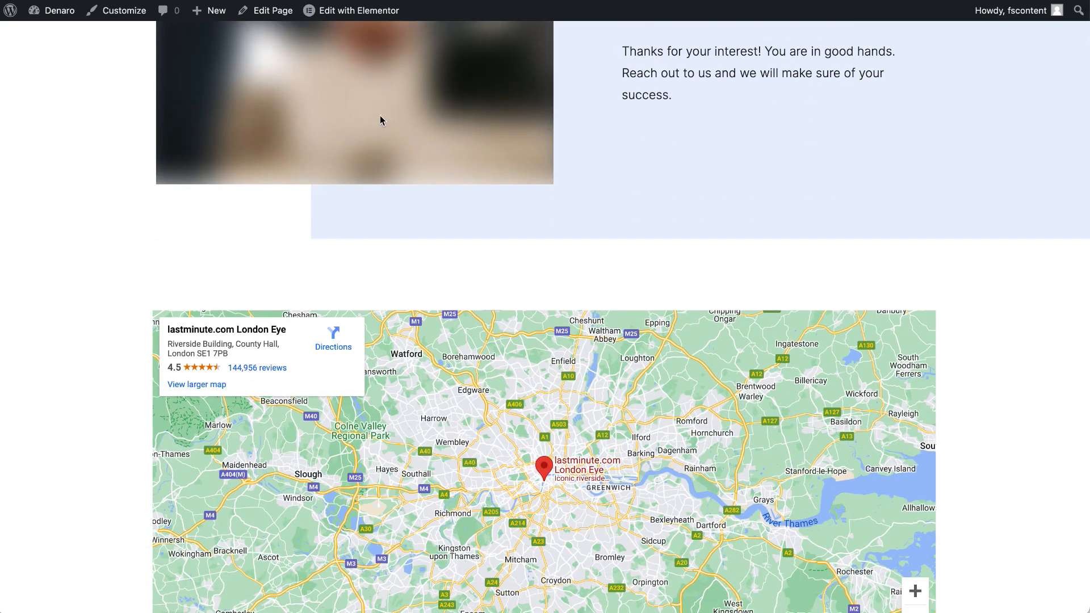
Step: Open the "Contact v1 one location" page in Elementor in a new tab and switch to it
right_click(353, 13)
left_click(419, 19)
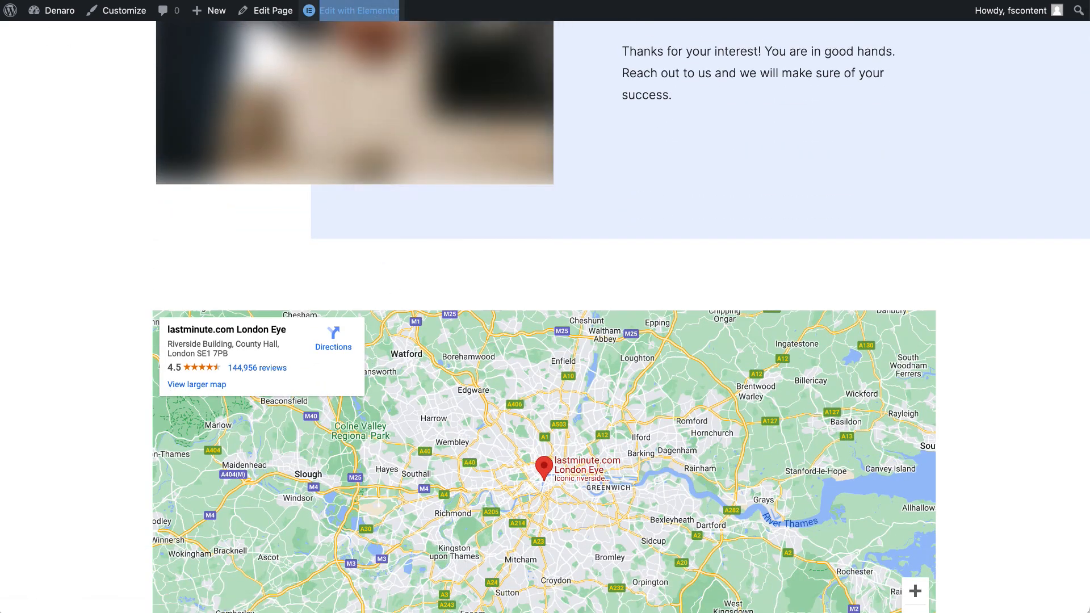
key("ctrl+Tab")
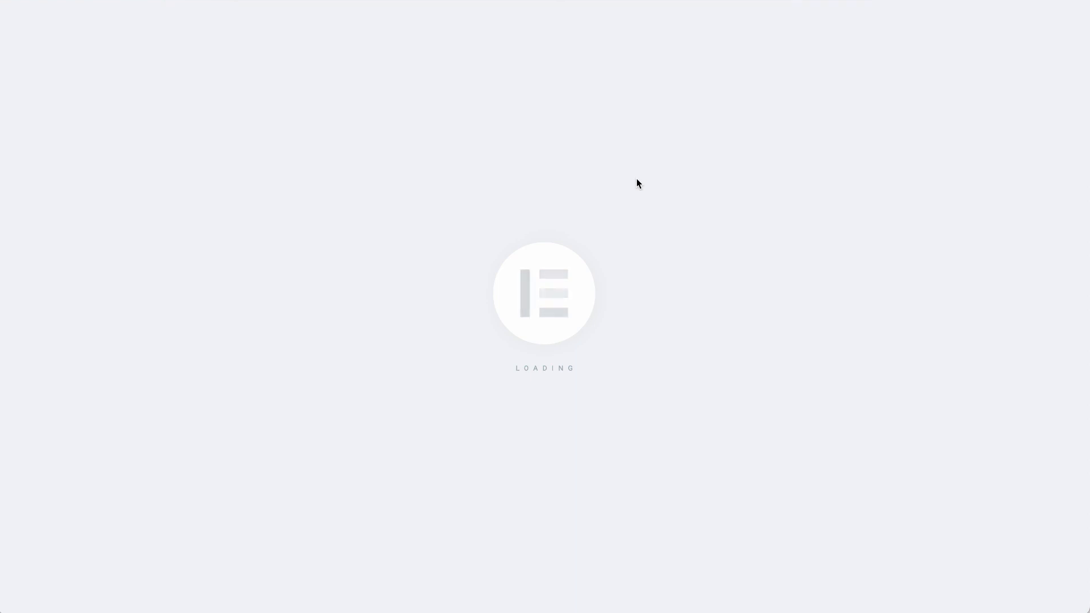
Step: Examine the location, zoom and height settings of the Google Maps widget on the "Contact v1 one location" page
scroll(636, 183, "down", 8)
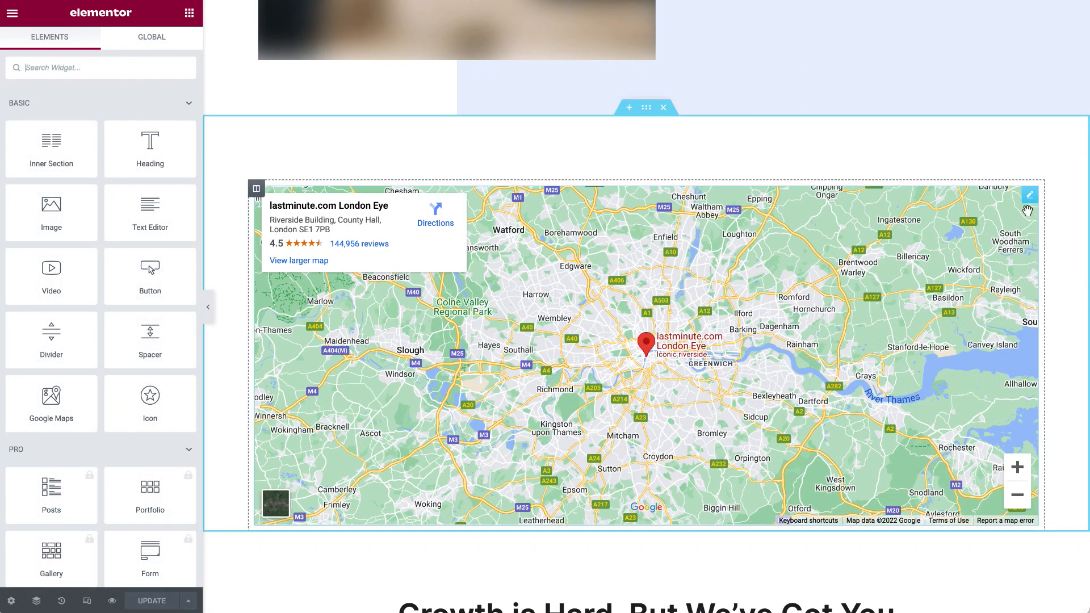
left_click(1030, 195)
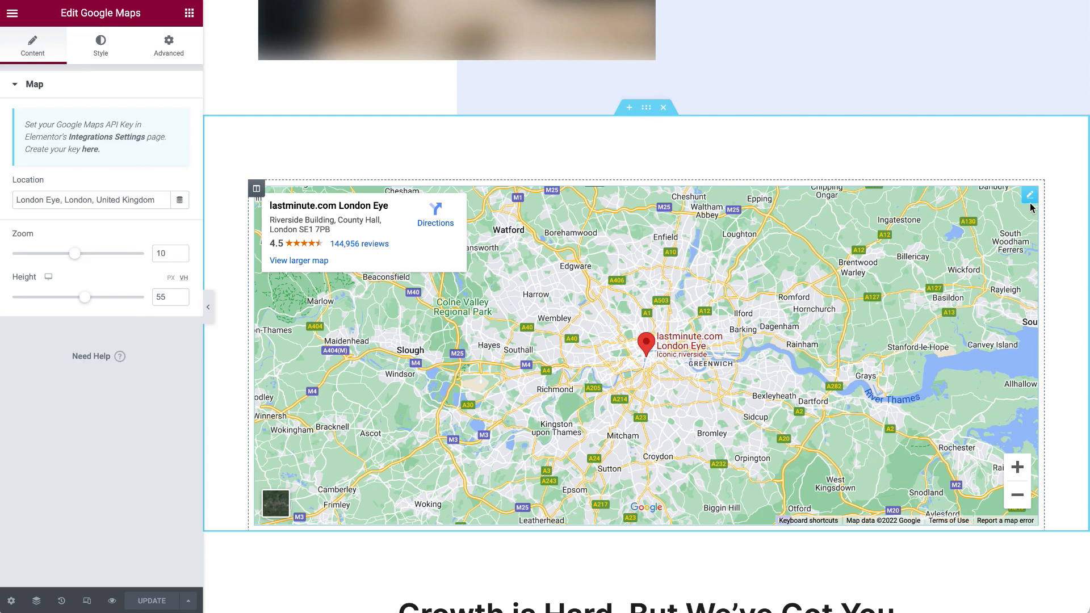
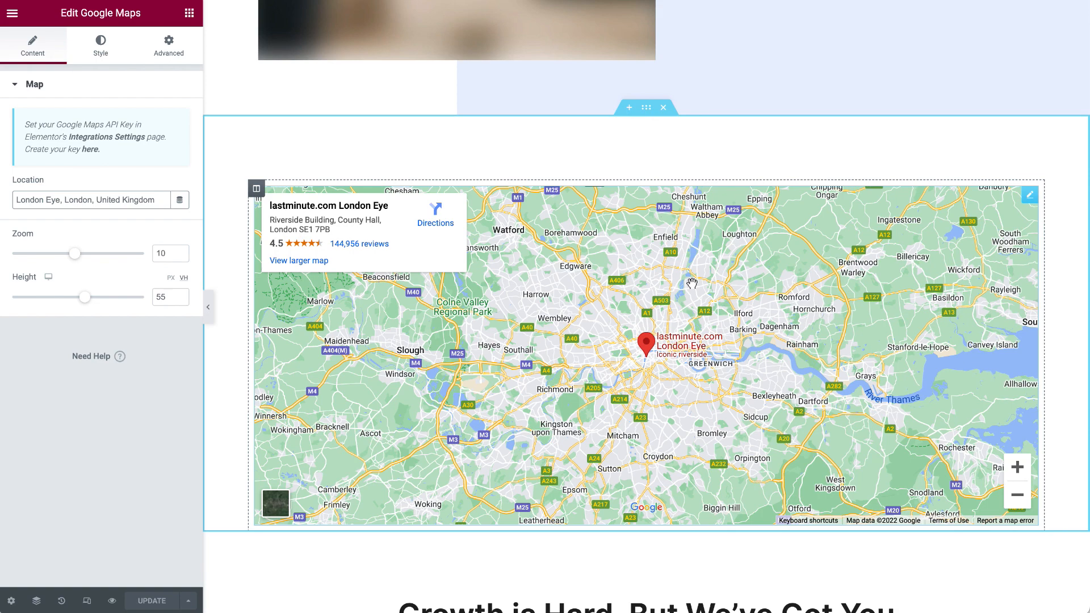
scroll(692, 284, "down", 1)
scroll(692, 284, "up", 2)
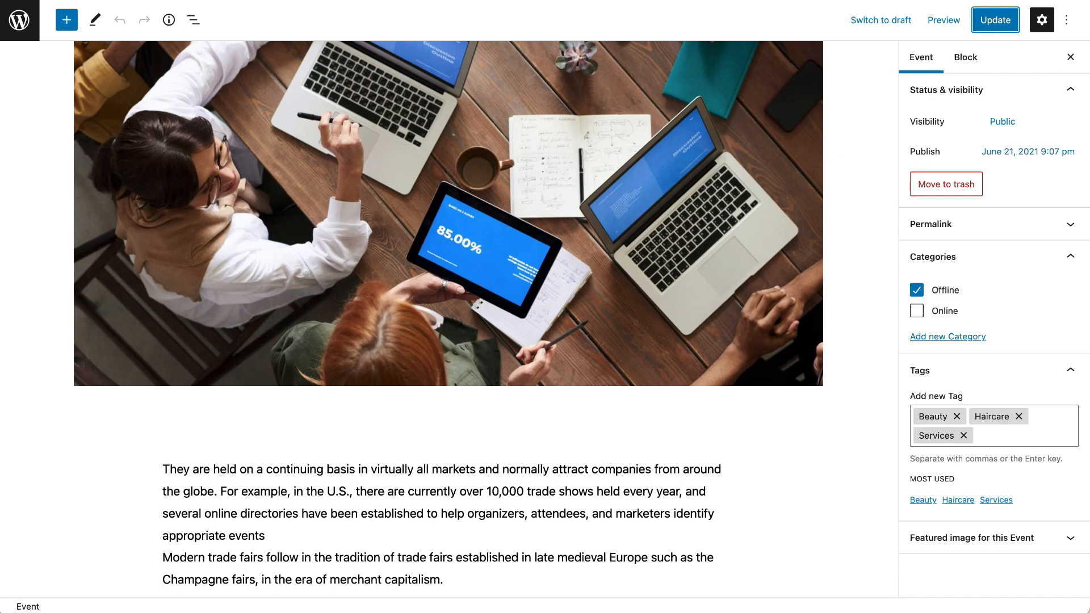
Step: Go to the live home page, open the site's WordPress dashboard and find the Contact pages in the list of all pages
key("super+v")
key("Return")
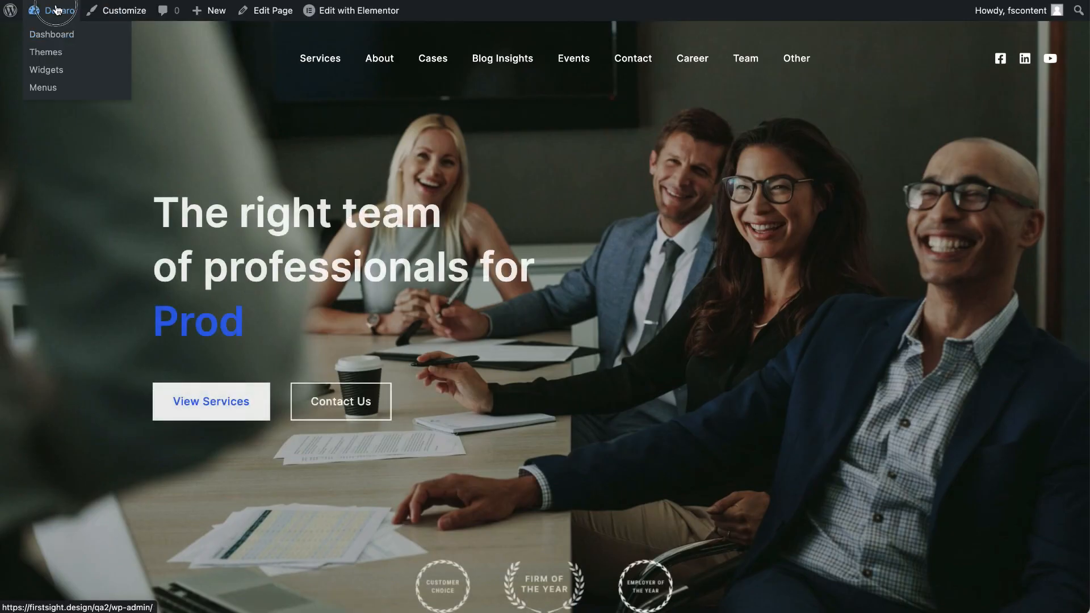
left_click(45, 32)
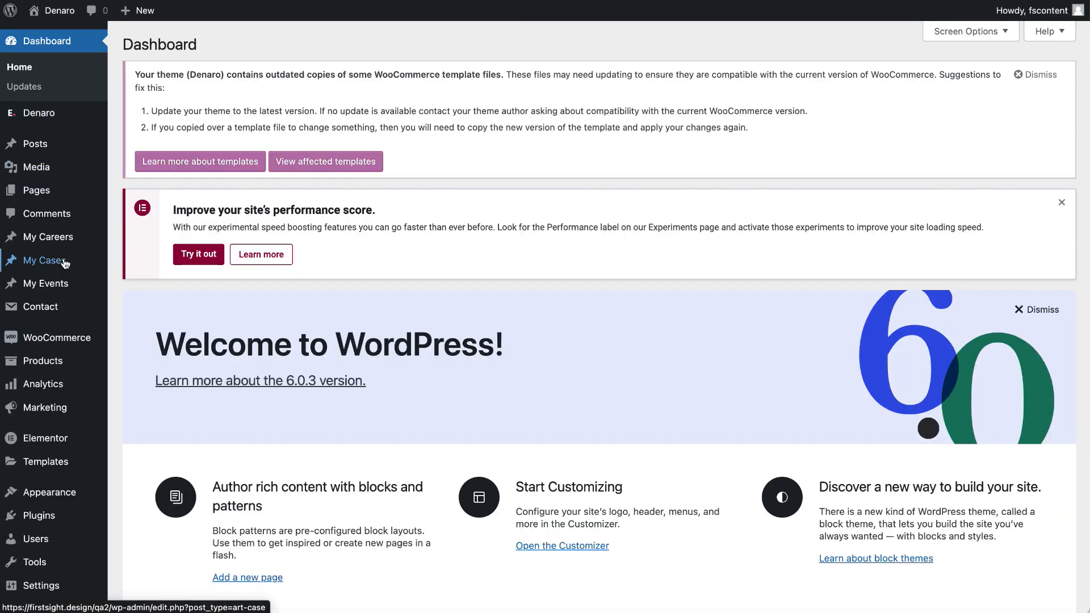
mouse_move(44, 385)
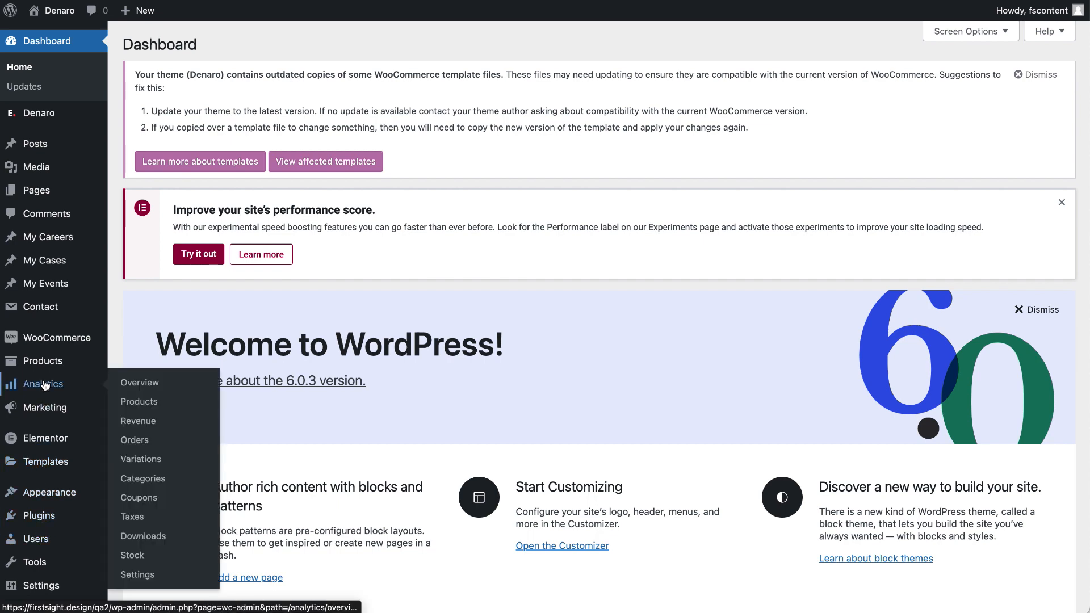
left_click(36, 195)
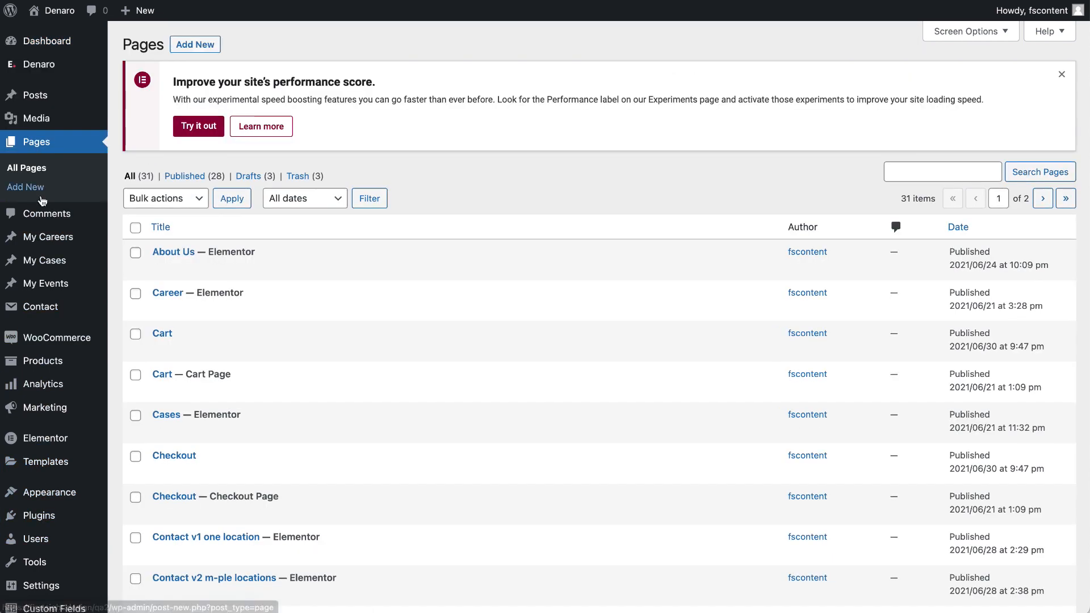
scroll(152, 315, "down", 7)
scroll(152, 315, "down", 3)
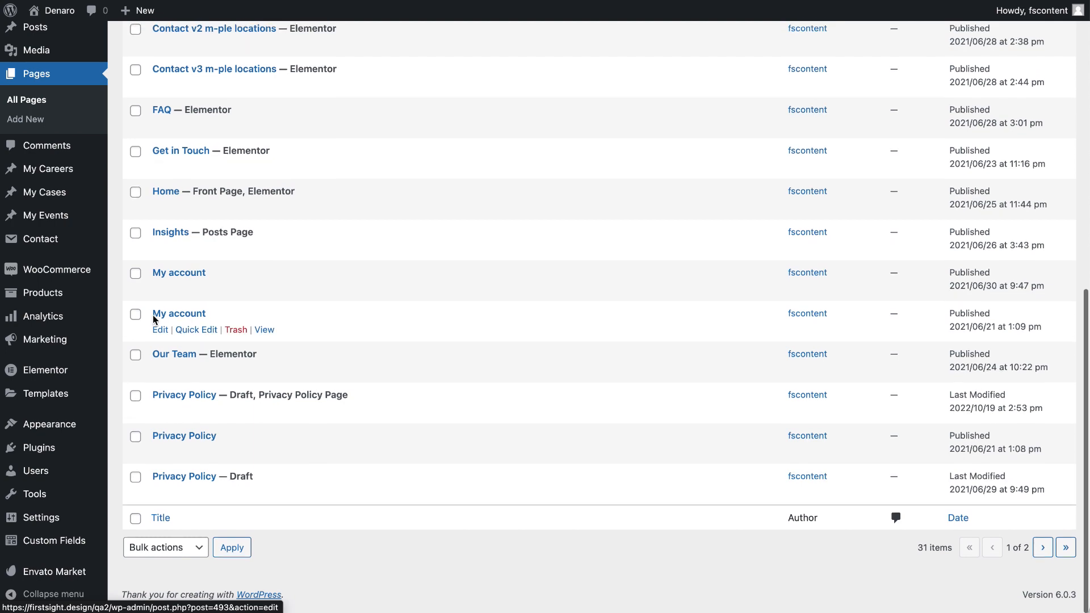
scroll(153, 315, "up", 7)
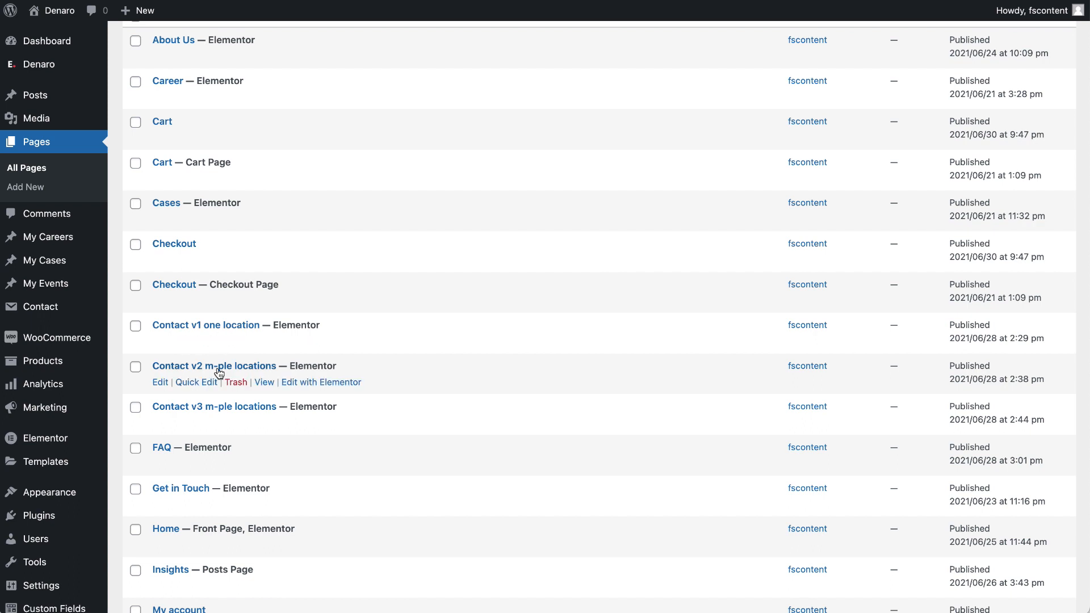
Step: Open the "Contact v2 m-ple locations" and "Contact v3 m-ple locations" pages in Elementor in new tabs
right_click(162, 383)
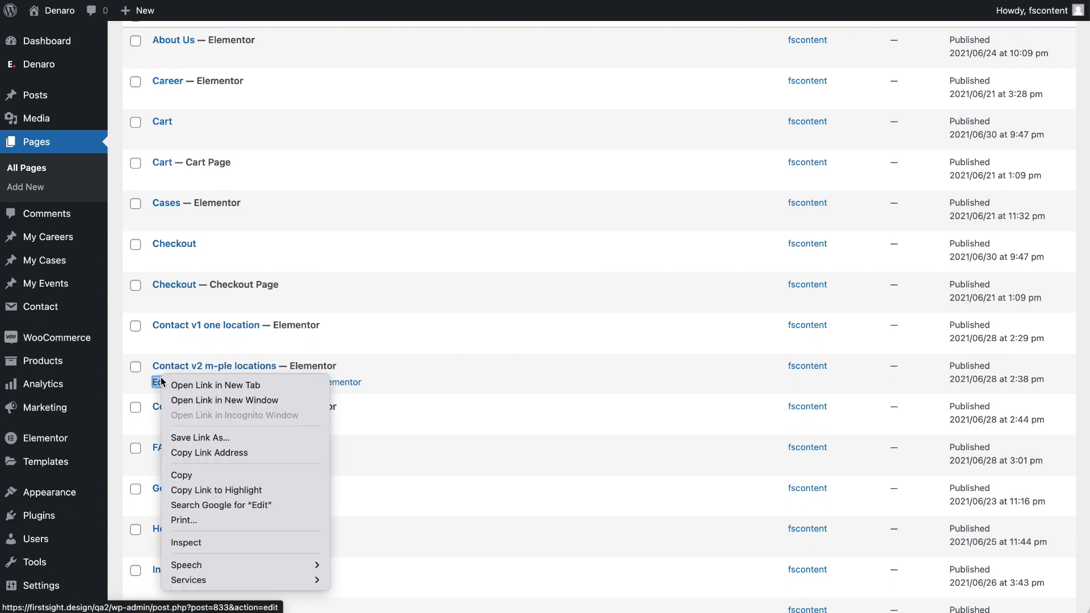
left_click(376, 361)
right_click(336, 382)
left_click(324, 412)
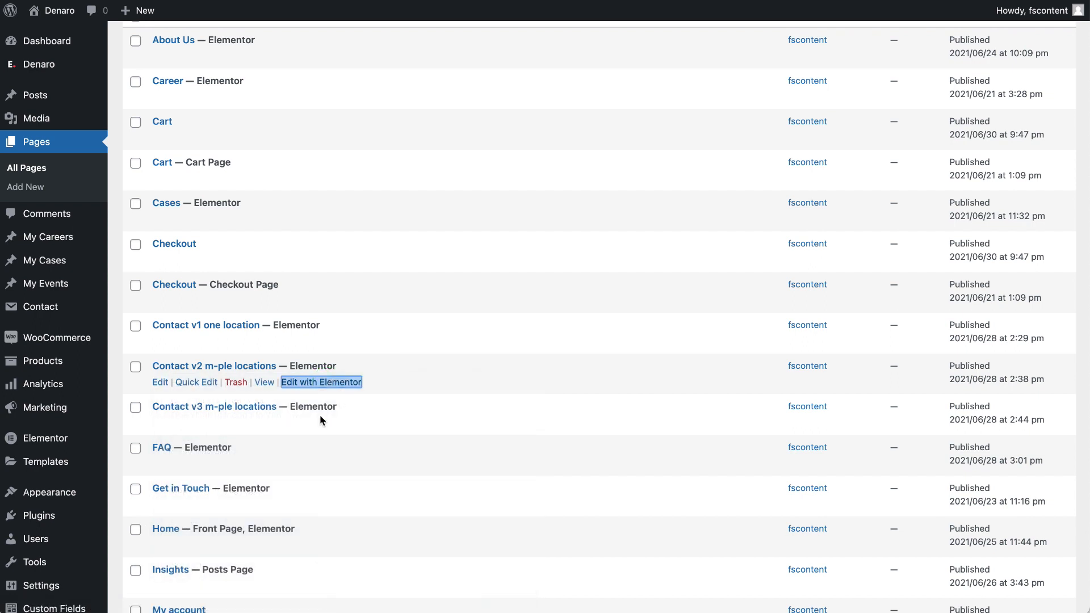
right_click(315, 427)
left_click(364, 433)
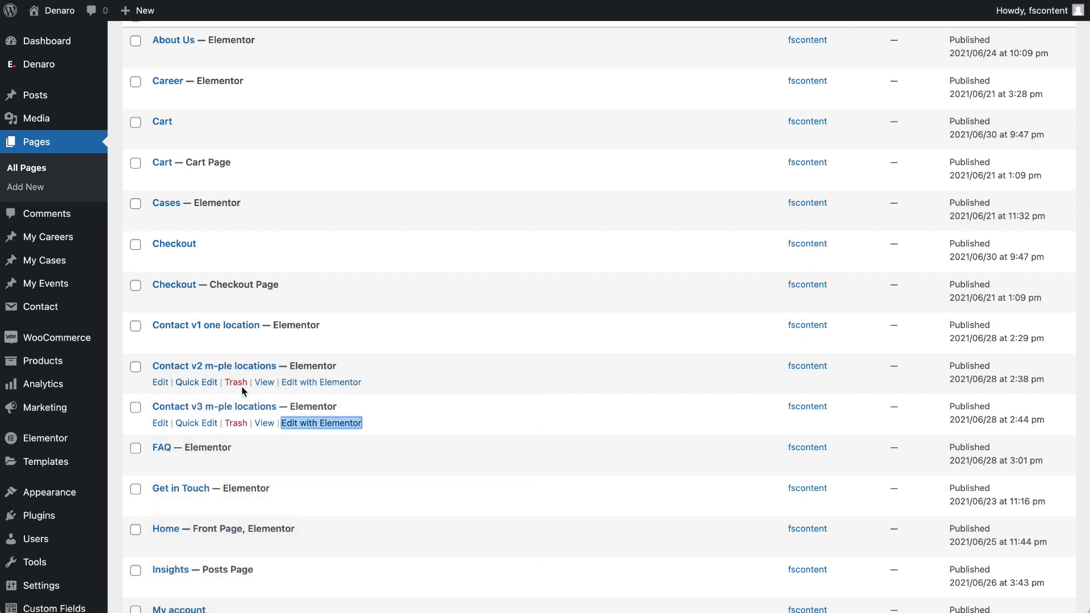
Step: Open the live views of the "Contact v2 m-ple locations" and "Contact v3 m-ple locations" pages in new tabs
right_click(267, 384)
left_click(291, 390)
right_click(264, 424)
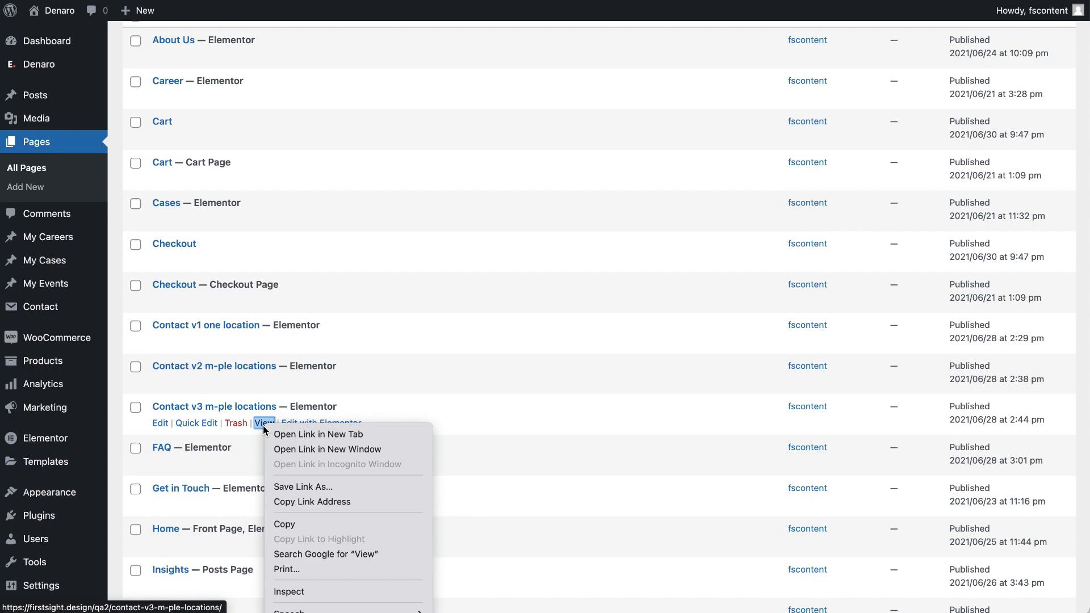
left_click(285, 435)
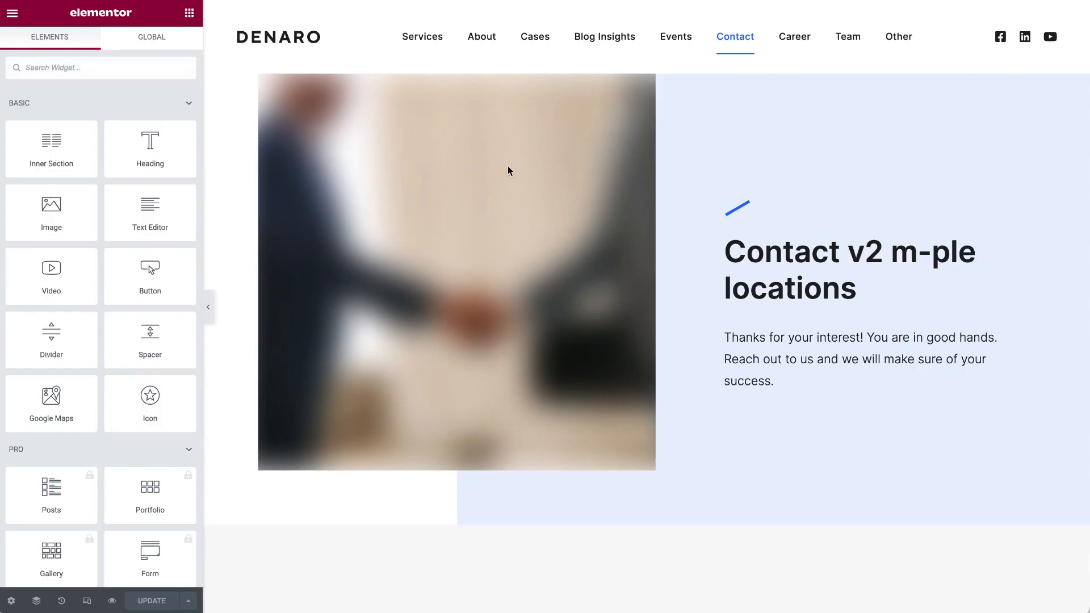
Step: Look through the layouts of the Contact v2 and Contact v3 pages in Elementor
scroll(508, 236, "down", 10)
scroll(509, 237, "up", 4)
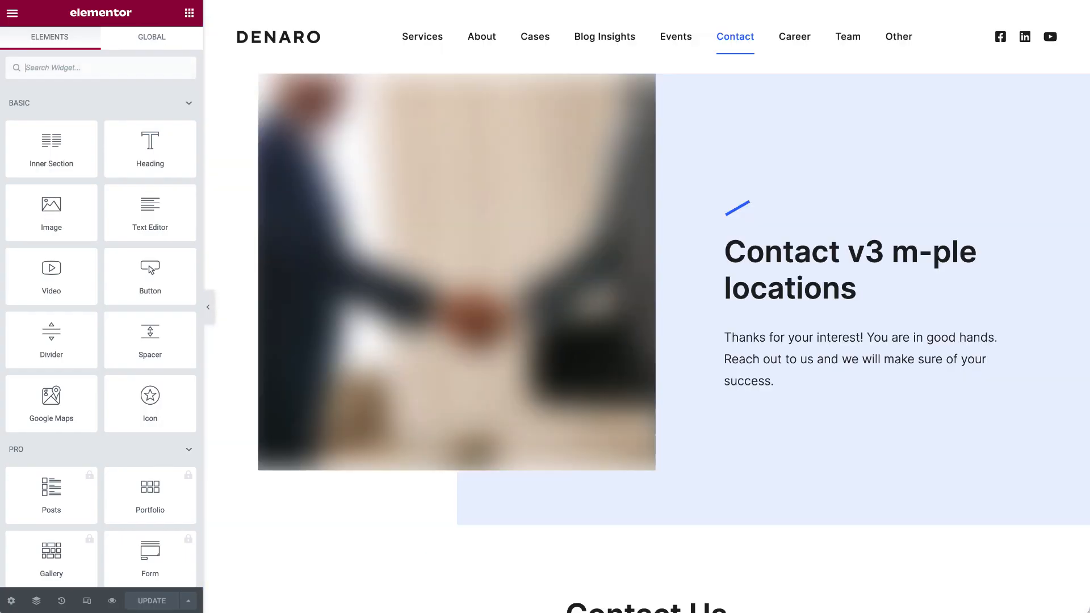
scroll(521, 253, "down", 15)
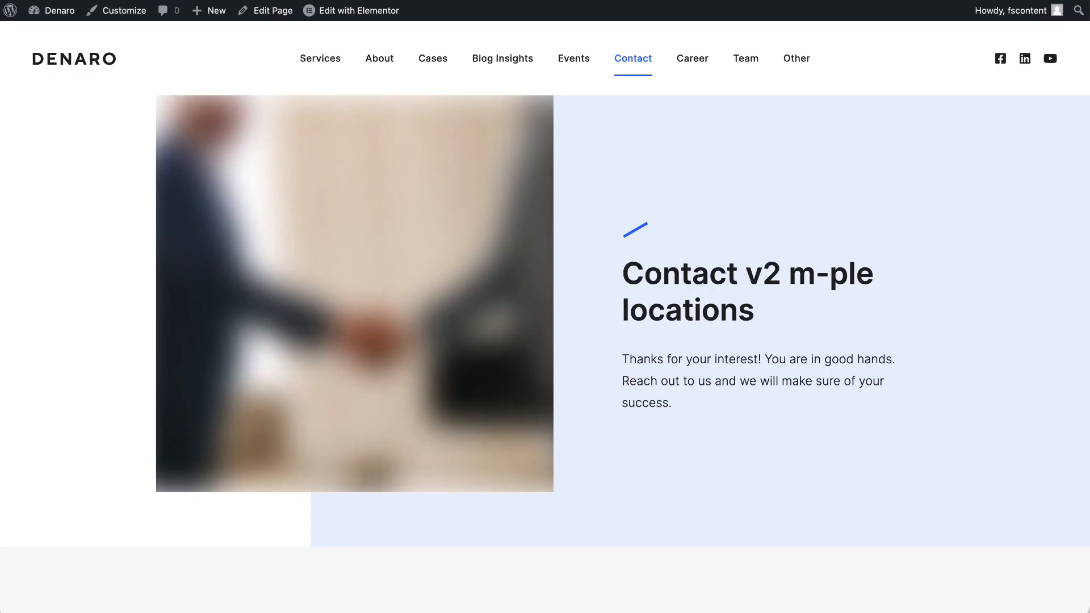
Step: Look through the live Contact v2 page, including the popup form behind "Book Free Consultation", and close the form
scroll(582, 294, "down", 8)
scroll(581, 293, "down", 15)
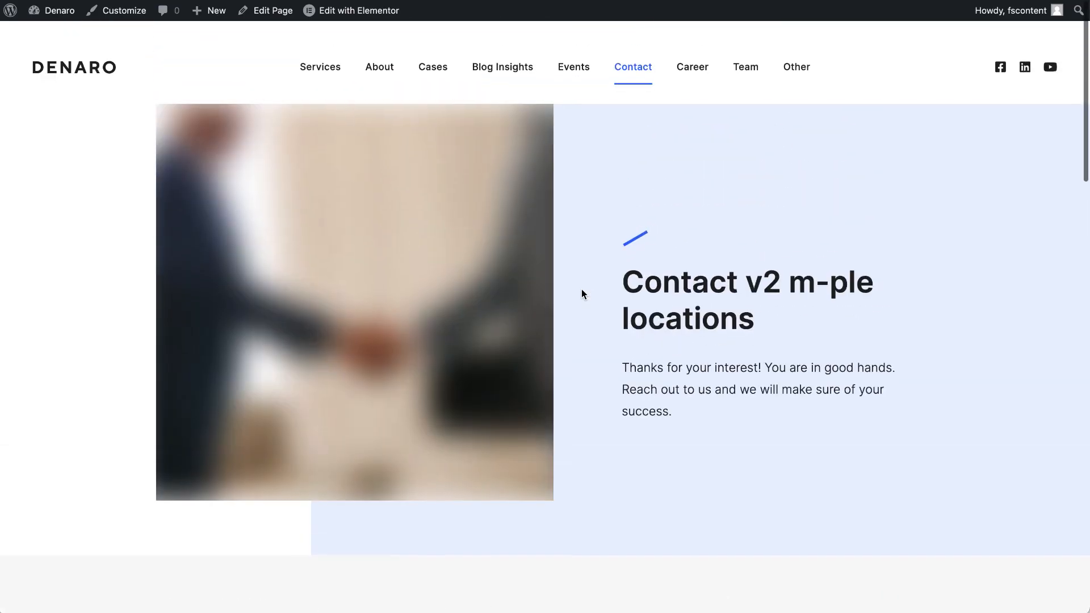
scroll(581, 294, "down", 12)
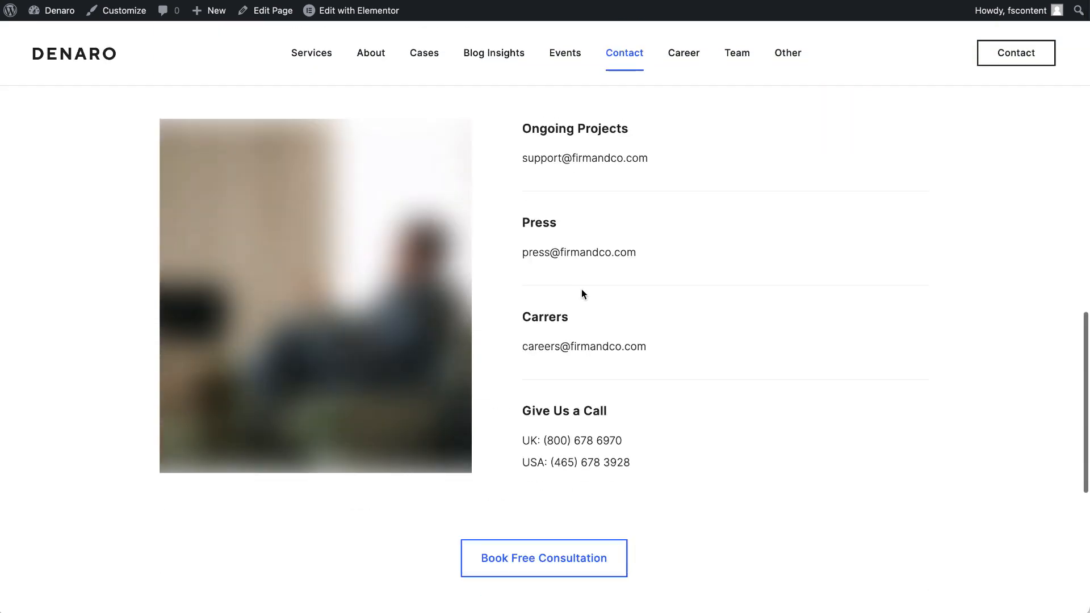
left_click(544, 571)
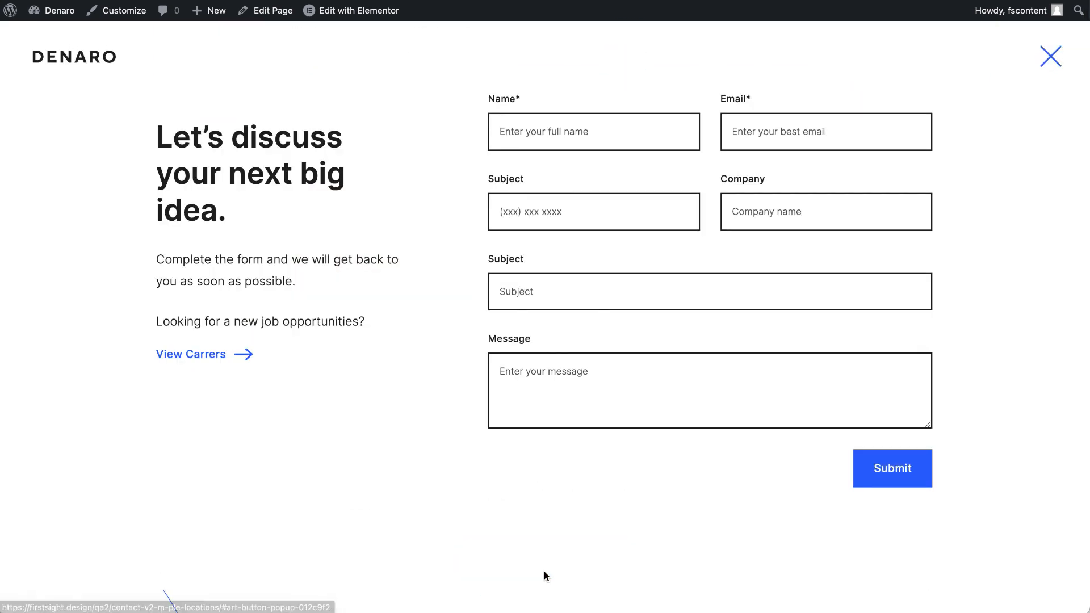
left_click(1068, 55)
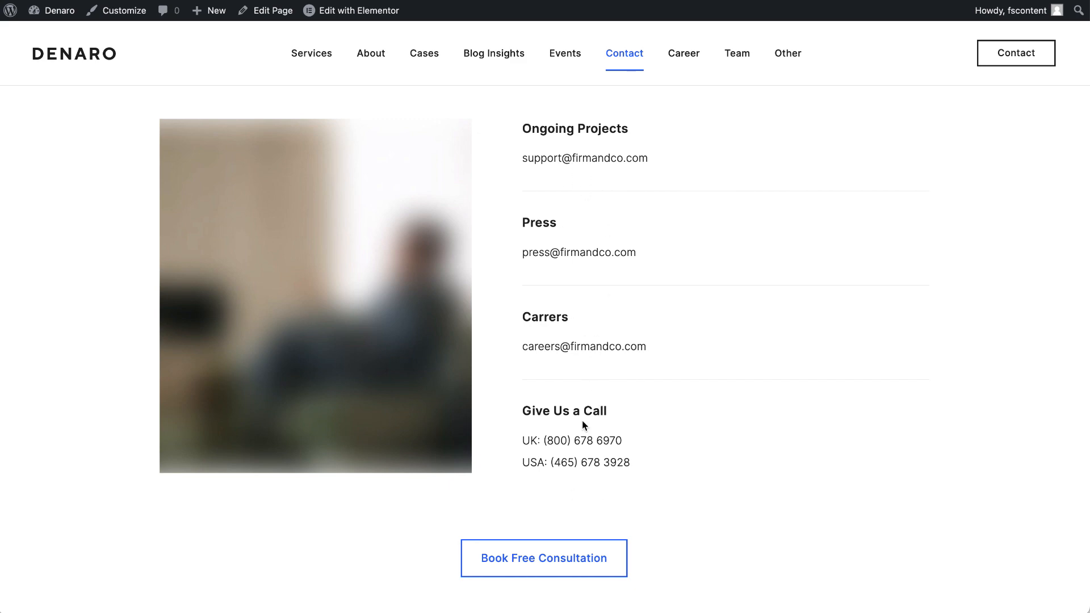
scroll(583, 422, "up", 2)
scroll(348, 418, "down", 9)
scroll(349, 418, "up", 11)
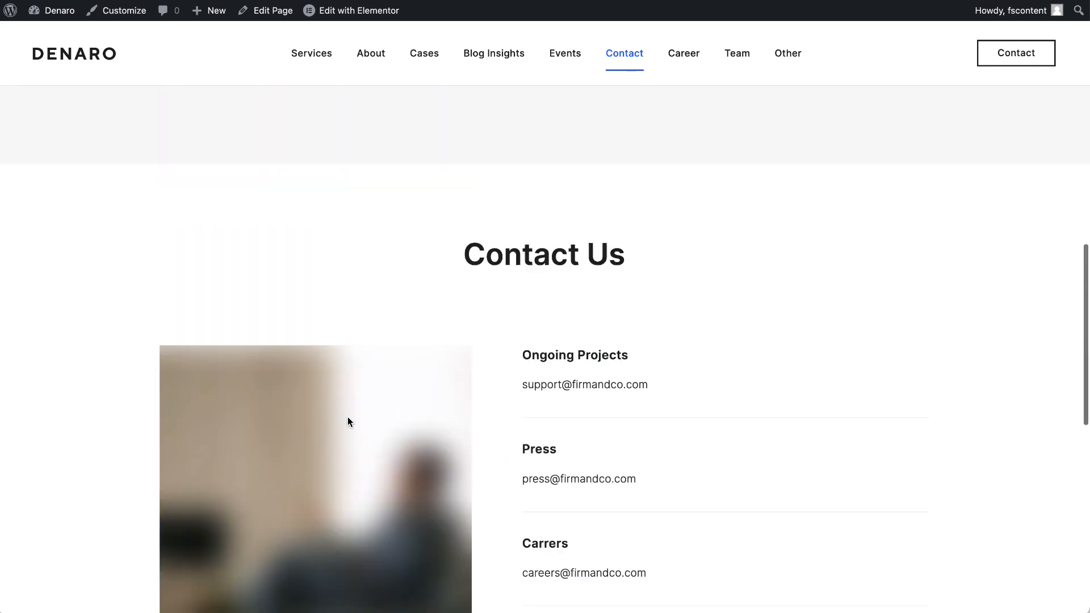
scroll(348, 422, "up", 5)
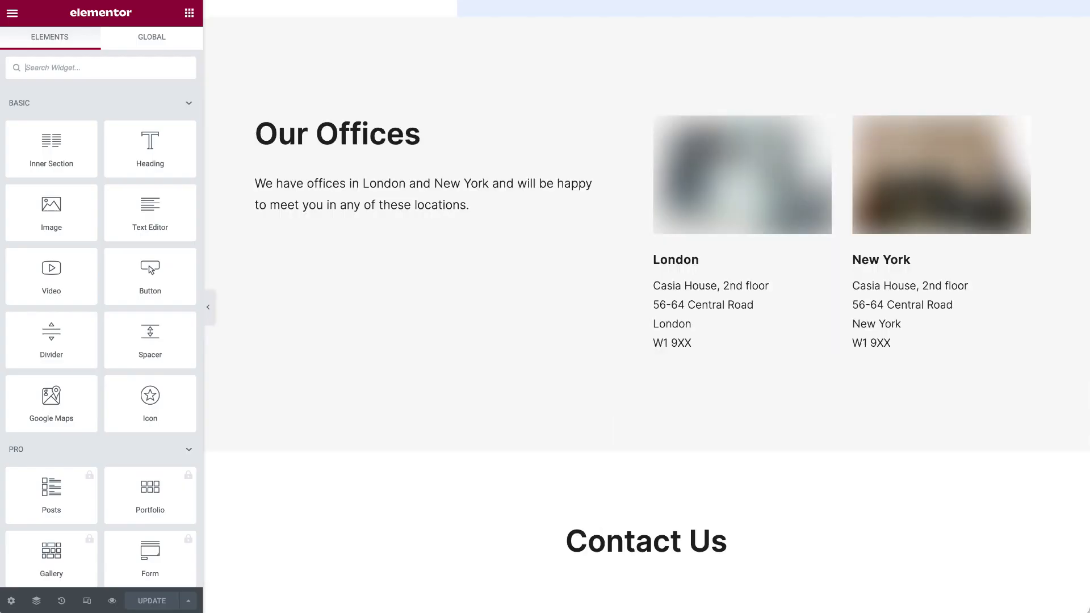
scroll(465, 253, "up", 10)
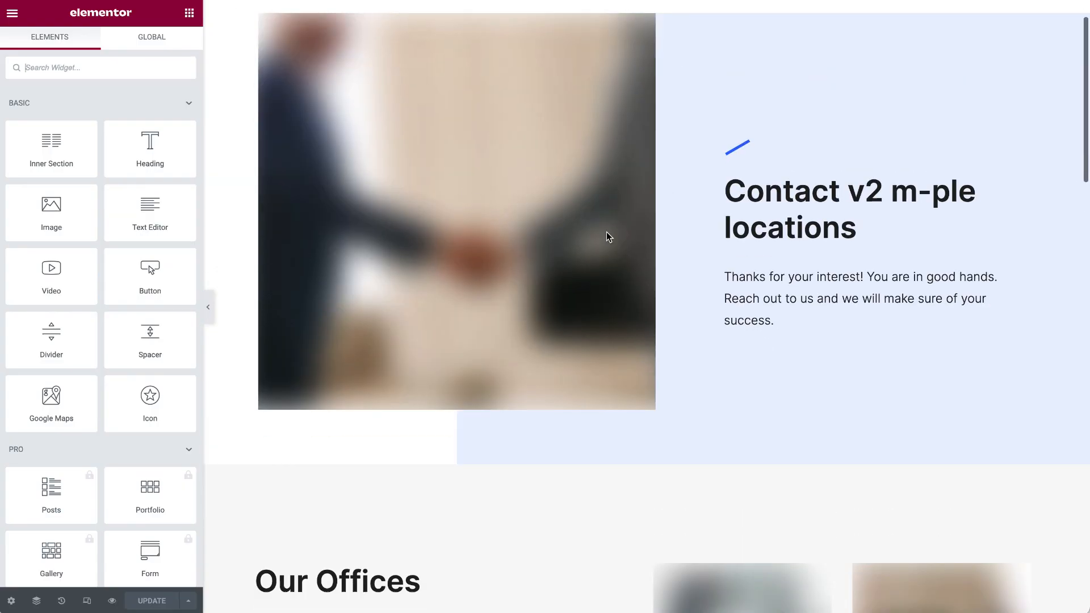
scroll(619, 222, "down", 10)
scroll(632, 204, "up", 3)
left_click(831, 165)
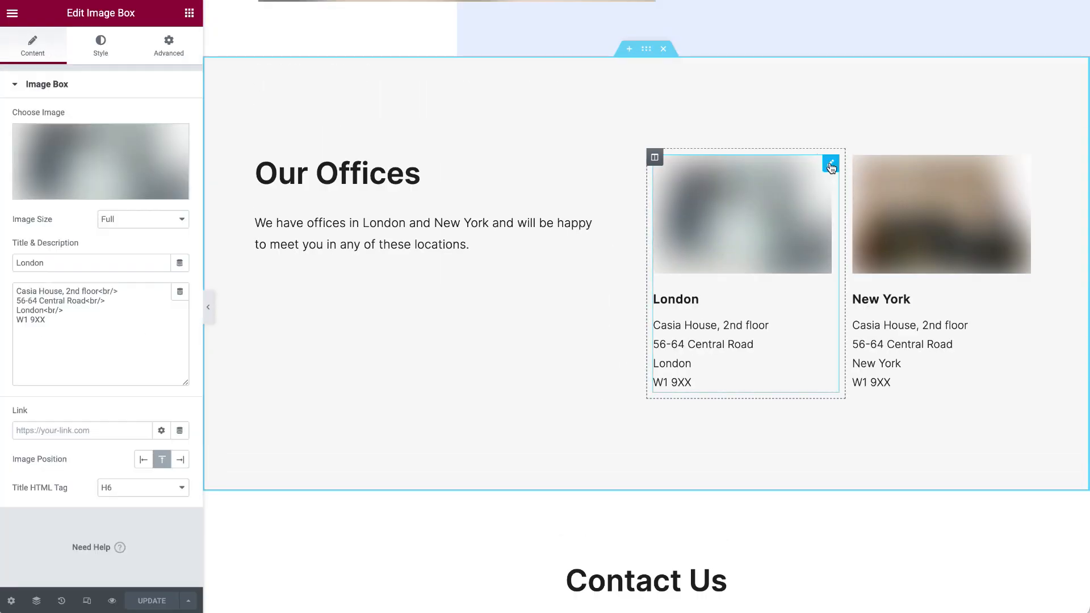
left_click(116, 155)
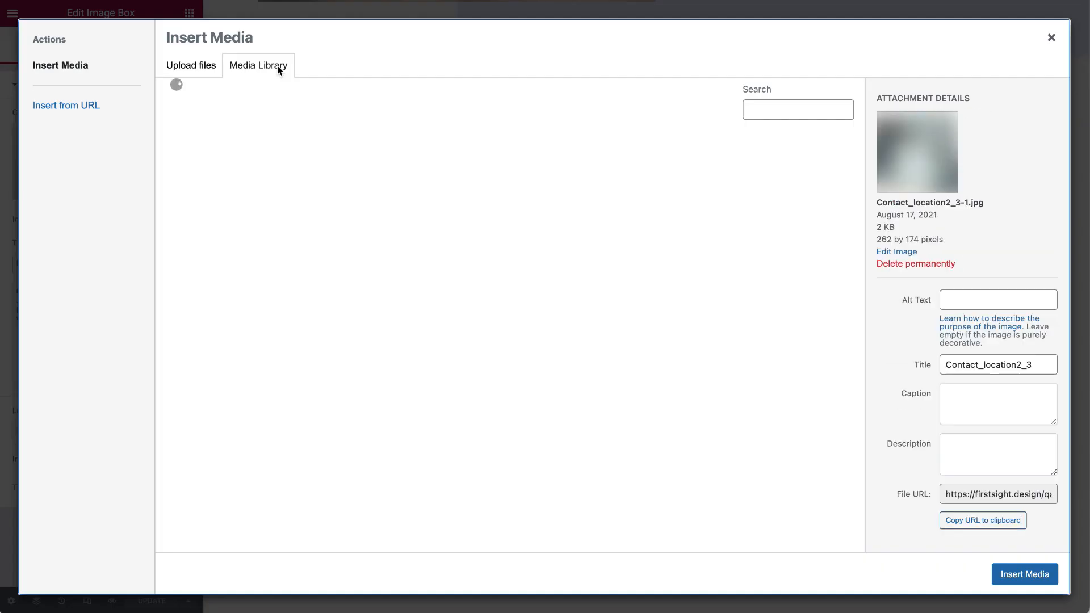
left_click(195, 66)
left_click(600, 284)
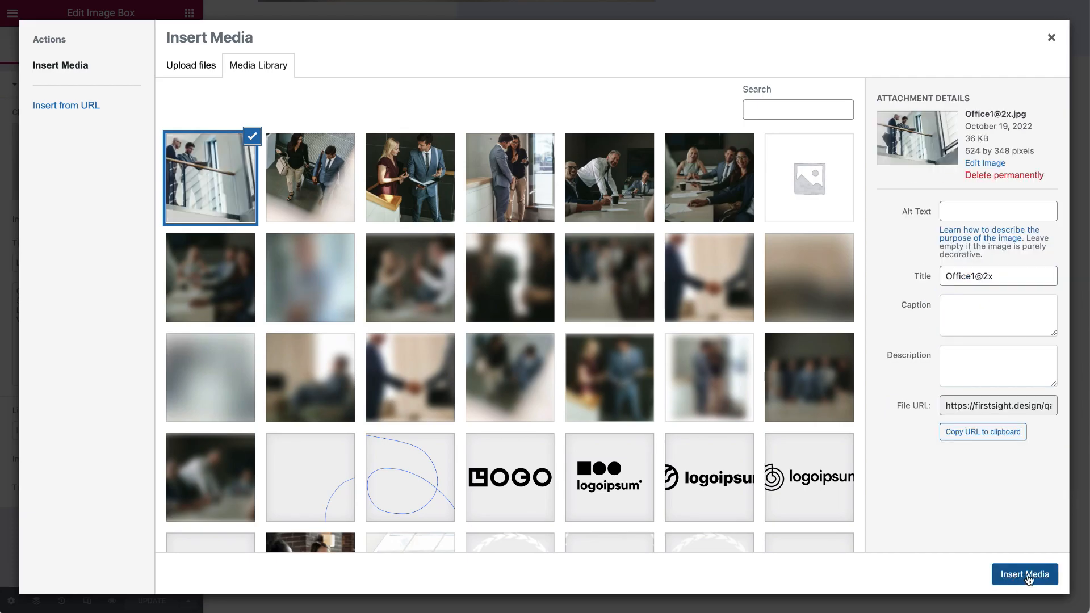
left_click(1027, 576)
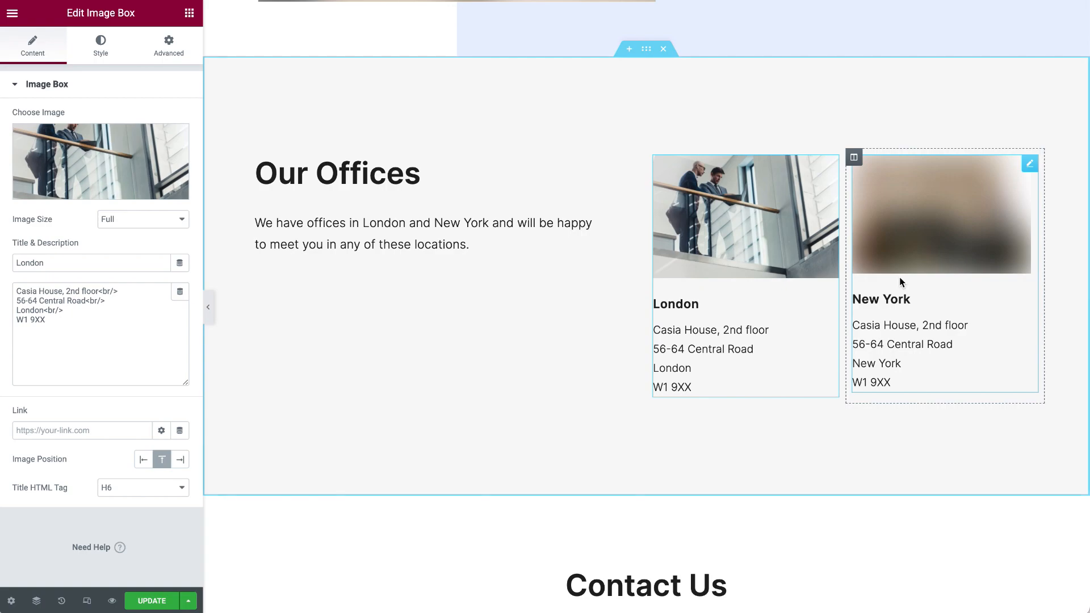
left_click(1032, 166)
left_click(68, 152)
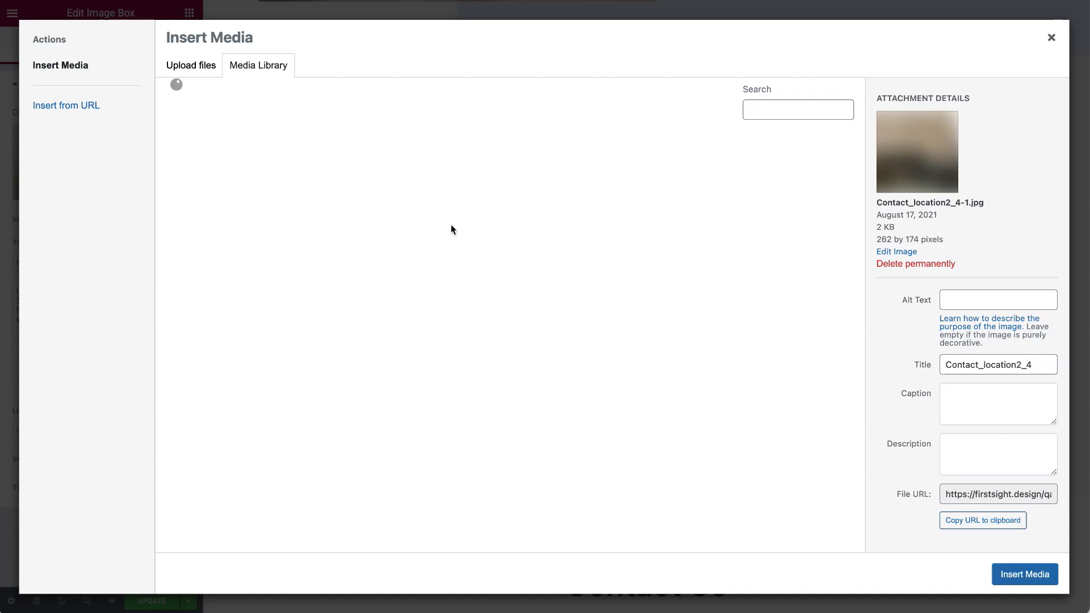
left_click(179, 74)
left_click(624, 288)
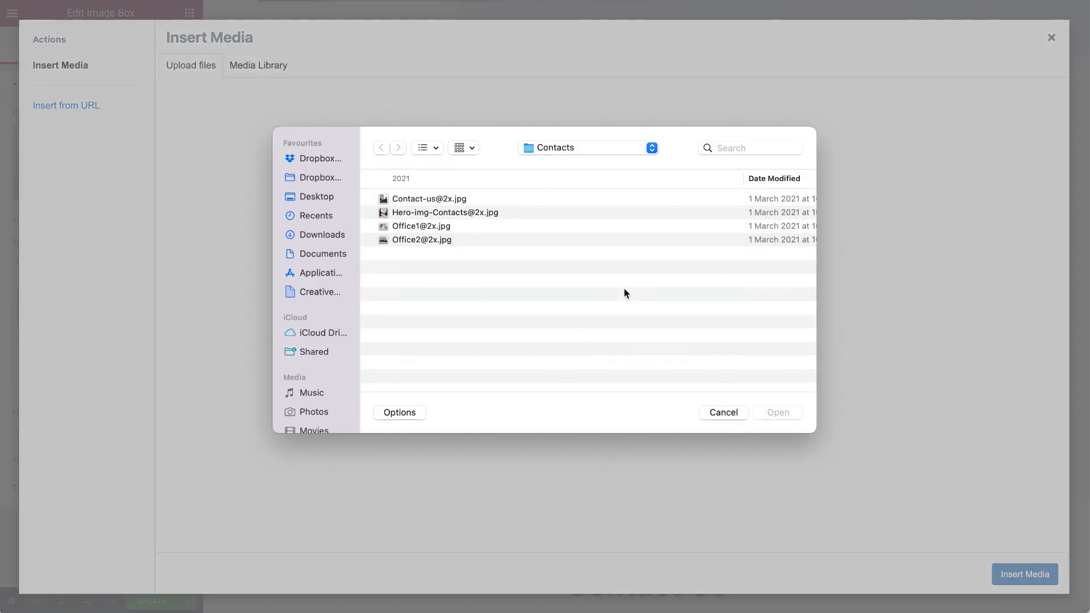
left_click(419, 241)
left_click(778, 413)
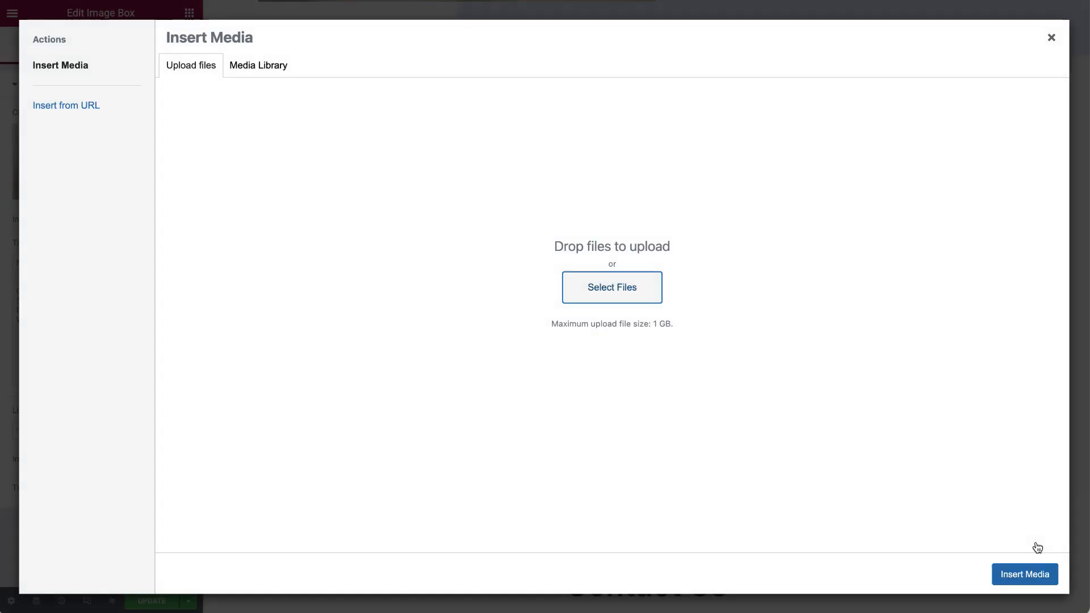
left_click(1035, 574)
scroll(853, 316, "down", 7)
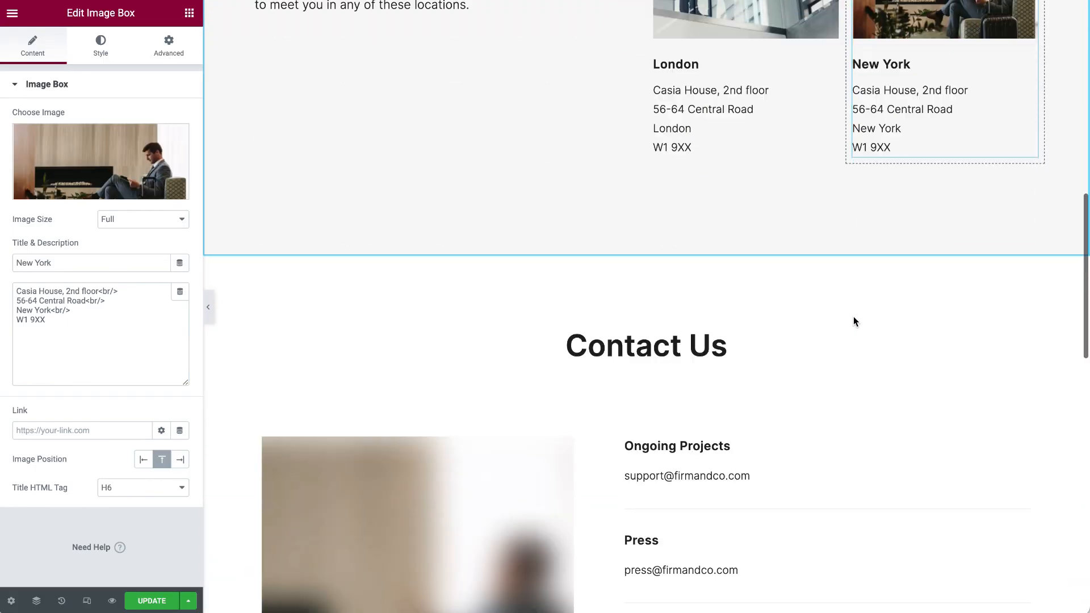
left_click(570, 301)
left_click(117, 161)
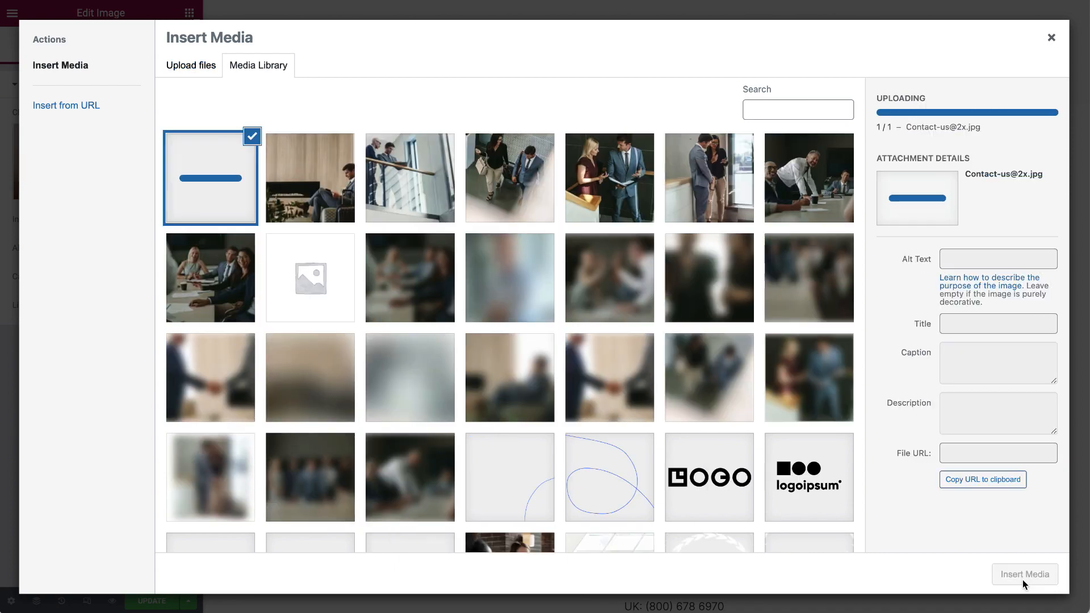
left_click(1031, 575)
scroll(918, 375, "down", 7)
scroll(921, 377, "up", 7)
scroll(921, 377, "down", 10)
scroll(522, 389, "up", 2)
left_click(151, 601)
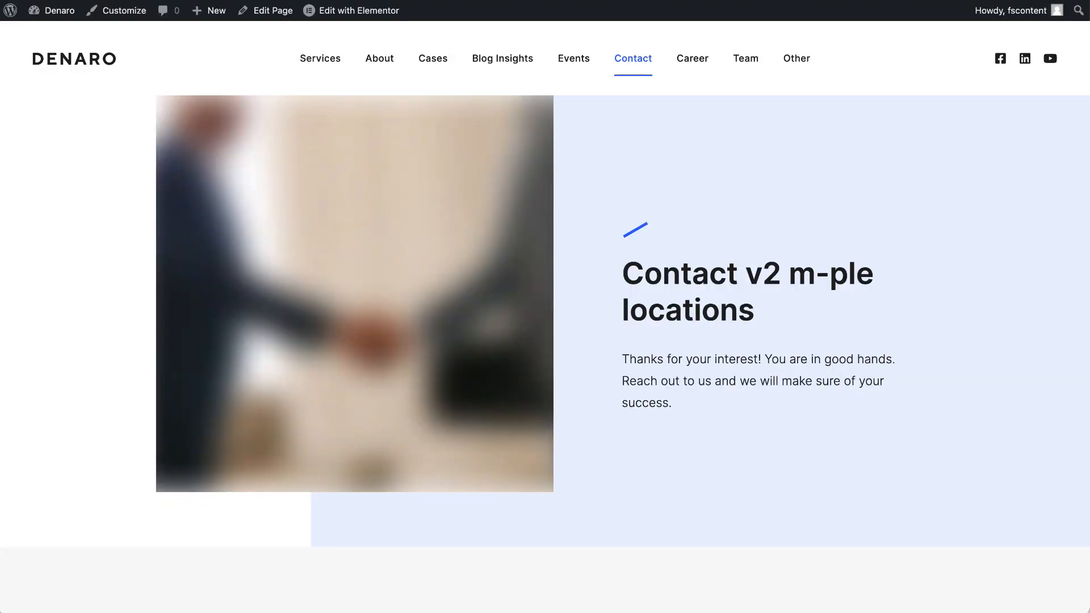
Step: Check the updated office and Contact Us images on the live Contact v2 page
scroll(578, 317, "down", 10)
scroll(577, 316, "up", 5)
scroll(577, 317, "down", 9)
scroll(578, 317, "down", 3)
scroll(578, 317, "up", 15)
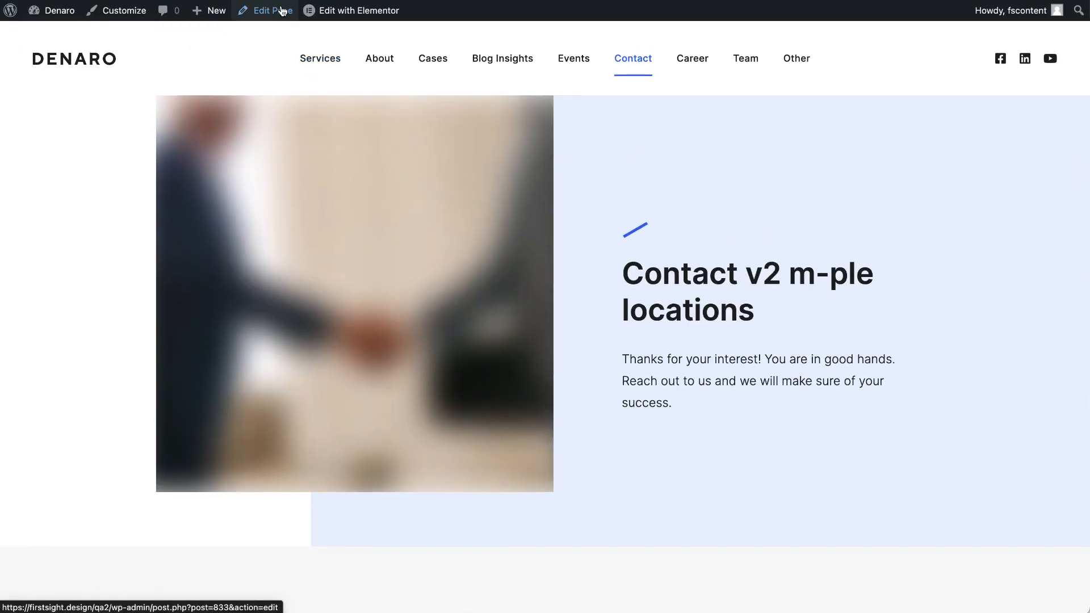
right_click(282, 11)
left_click(296, 13)
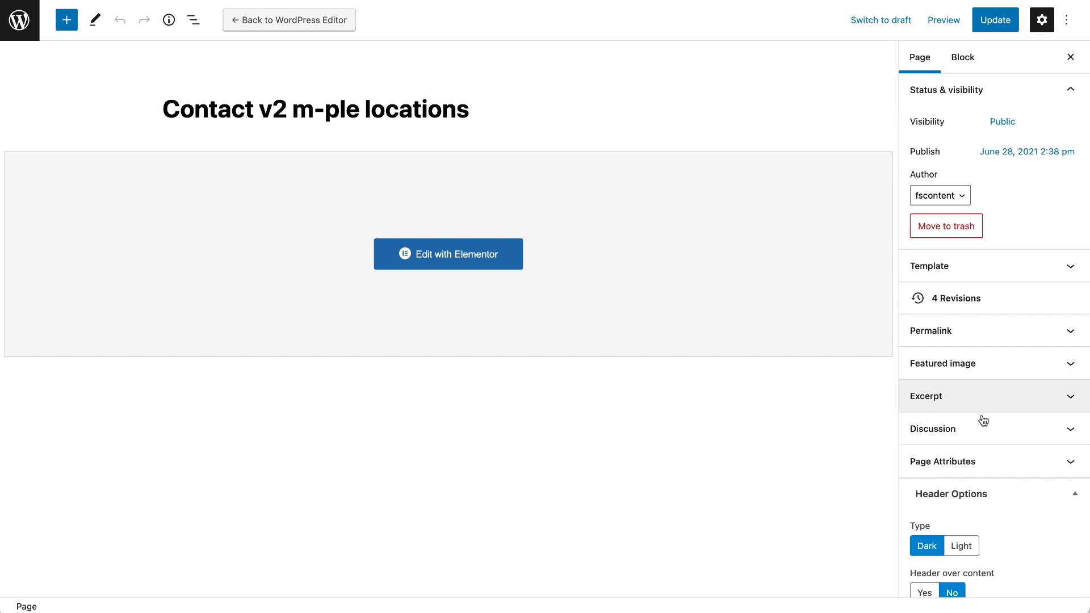
left_click(983, 364)
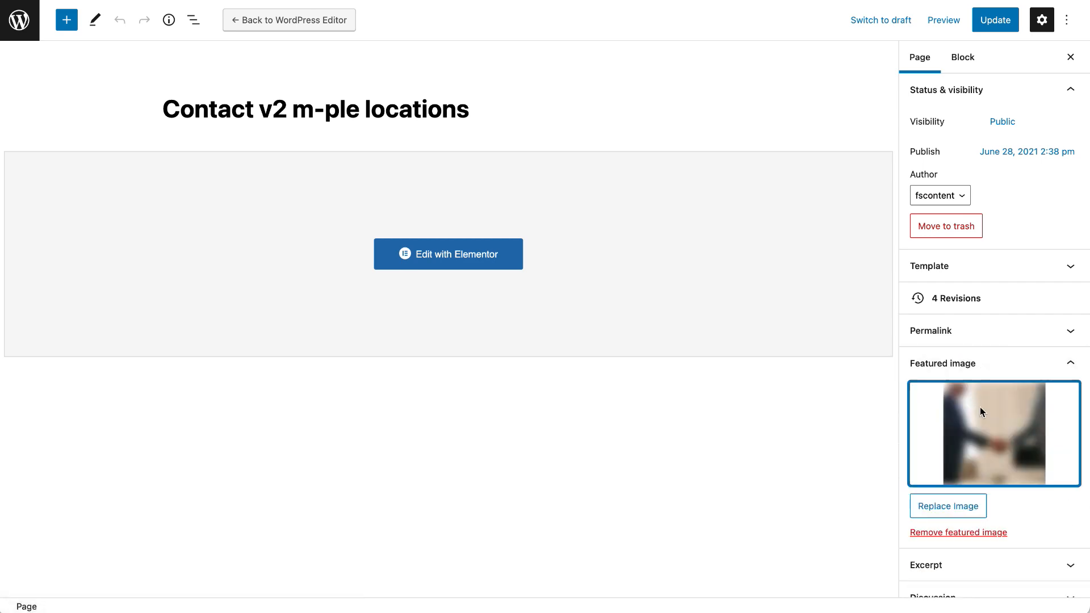
left_click(982, 411)
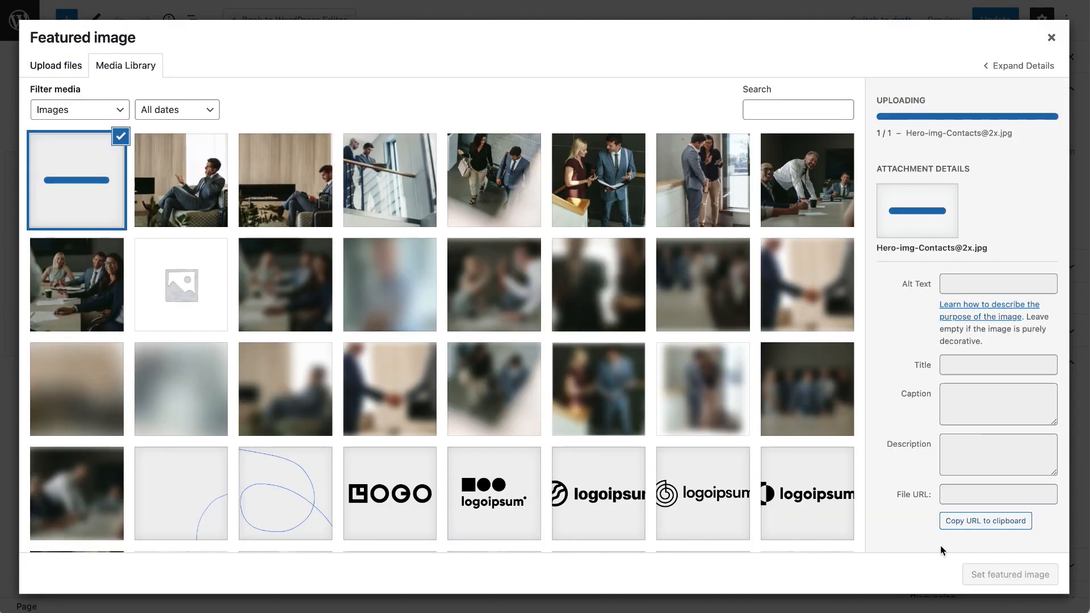
left_click(1014, 574)
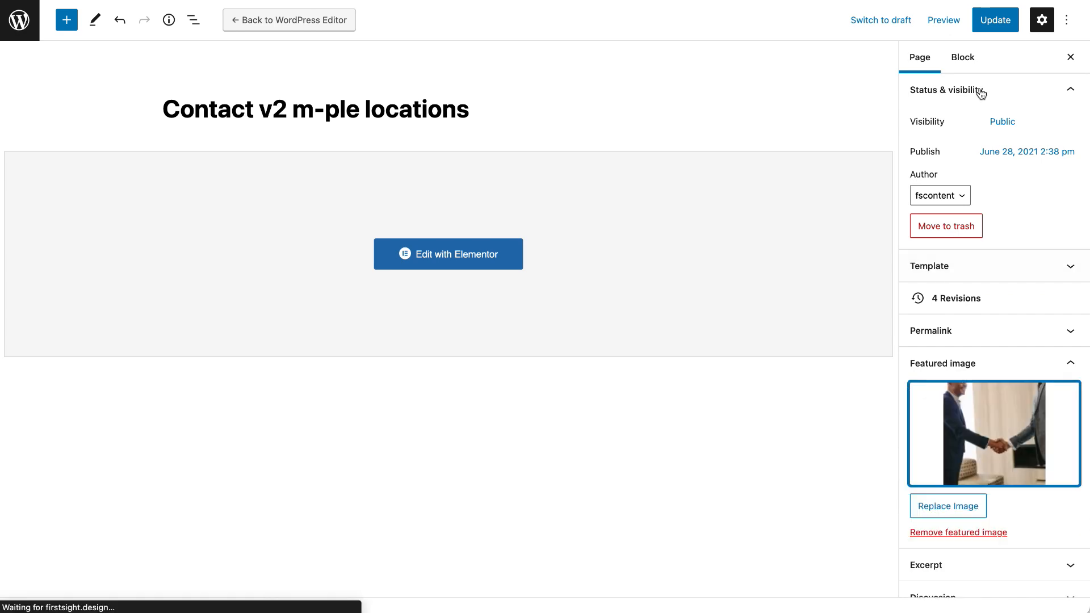
left_click(998, 19)
Step: Reload the live Contact v2 page and check its hero image
left_click(619, 0)
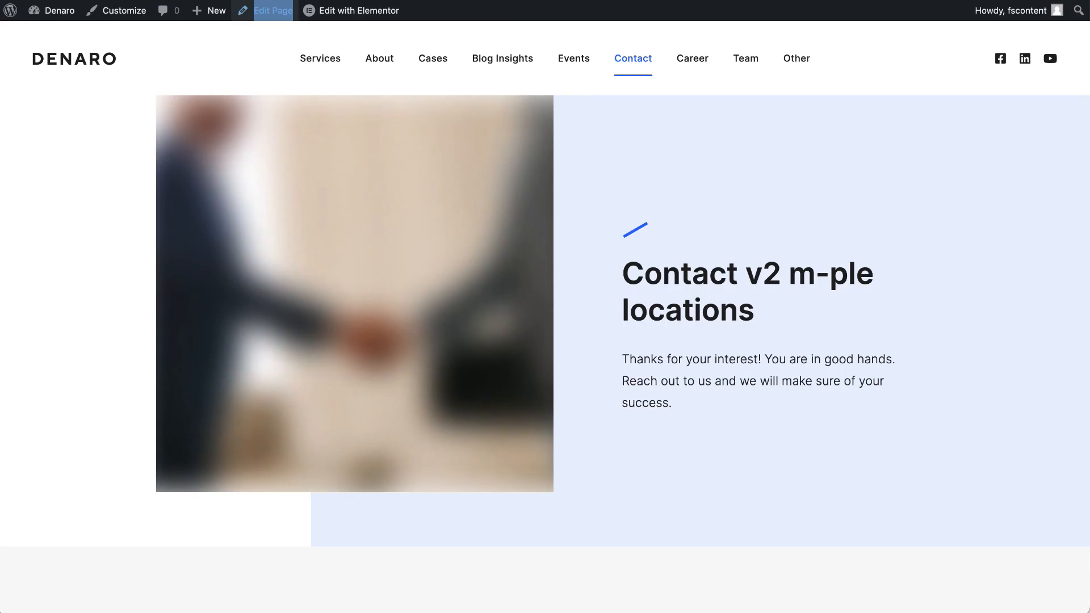
key("super+r")
scroll(646, 270, "down", 15)
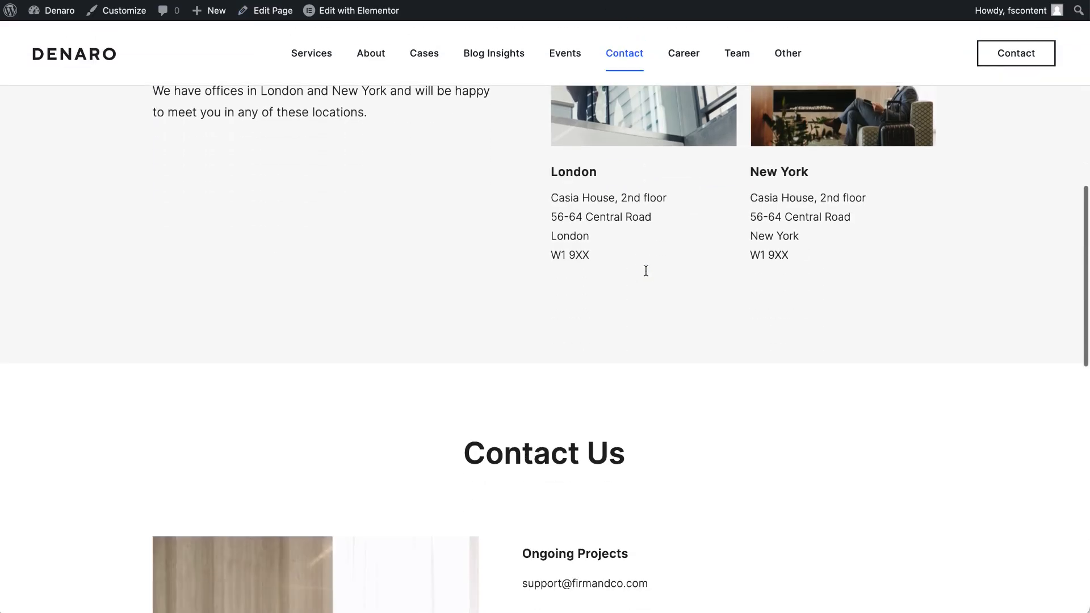
scroll(646, 271, "up", 15)
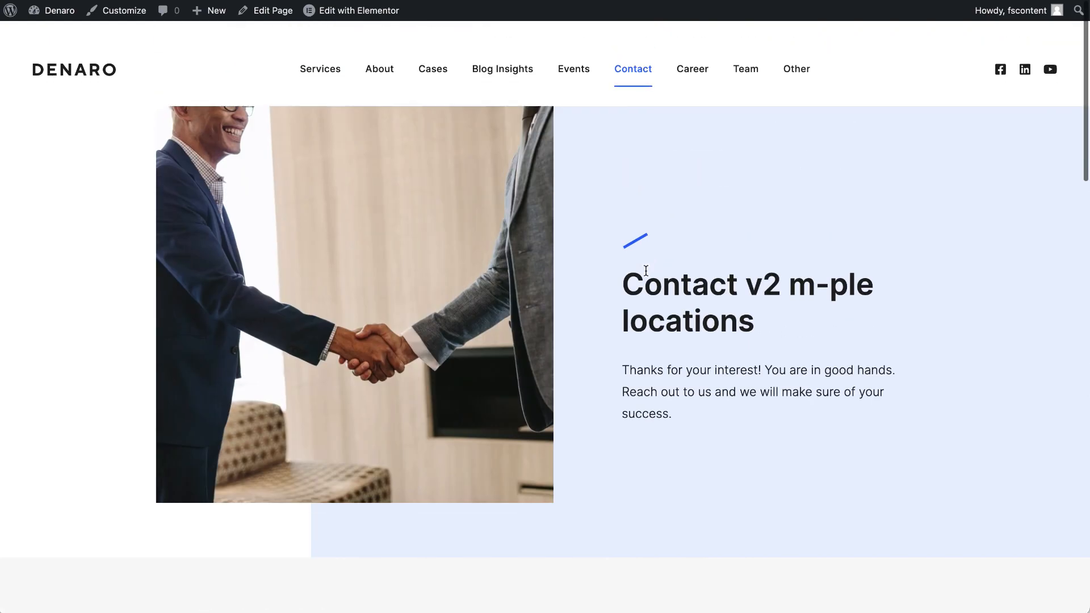
key("ctrl+shift+Tab")
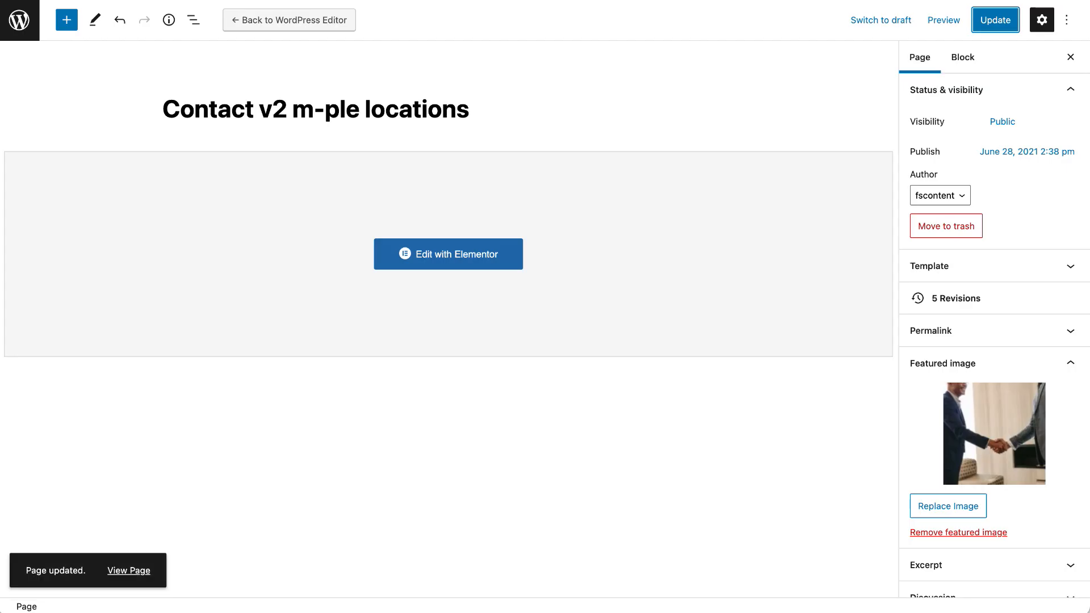
Step: Look over the Contact Us and Our Offices sections of the live Contact v3 page and open the page in Elementor
key("ctrl+Tab")
scroll(587, 138, "down", 10)
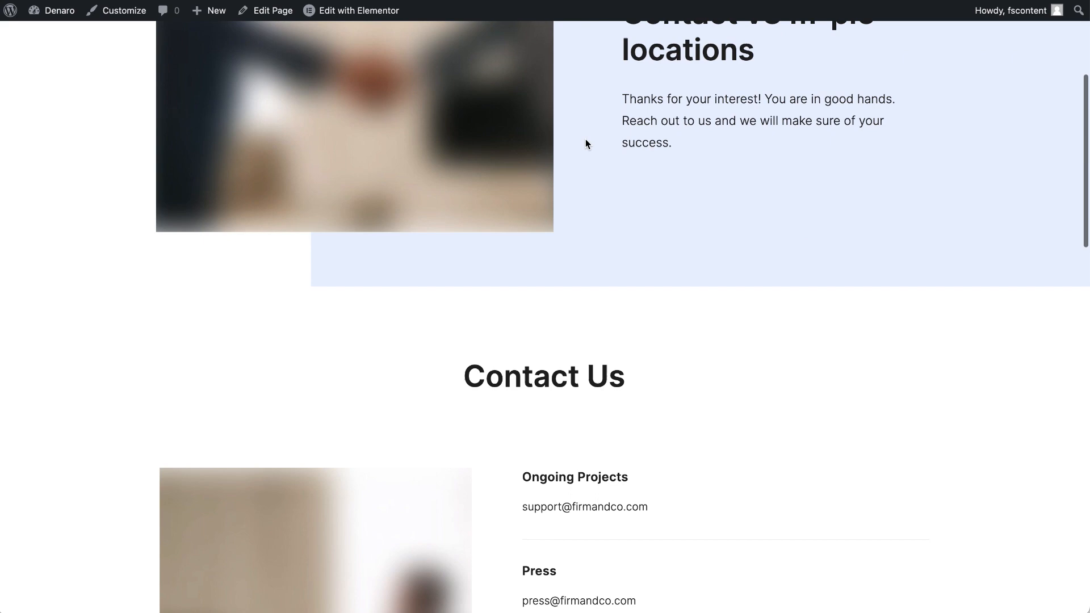
scroll(586, 139, "down", 2)
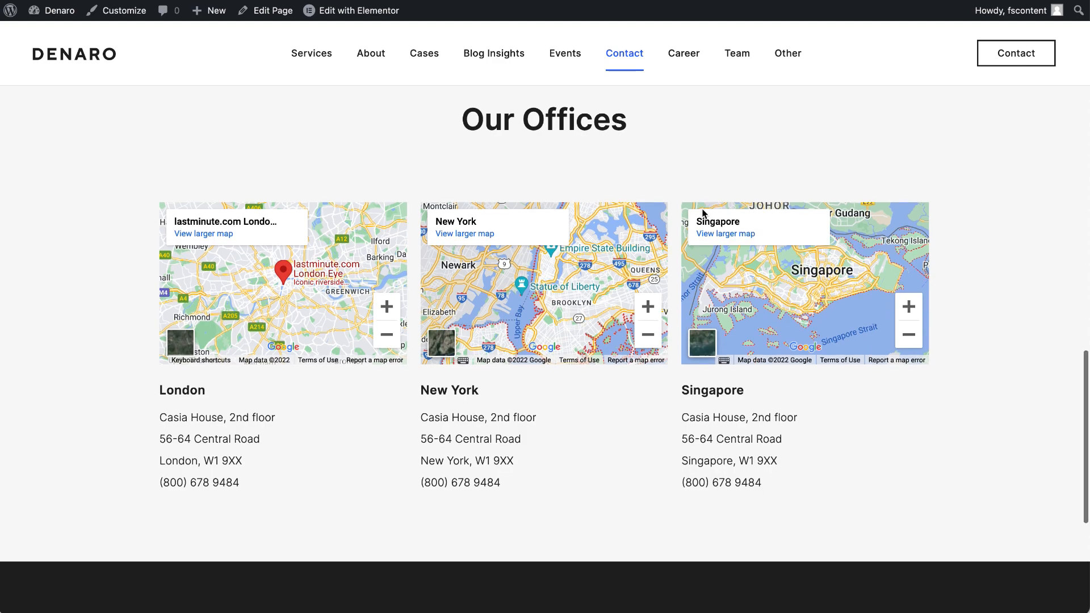
scroll(511, 170, "up", 5)
right_click(363, 16)
left_click(377, 28)
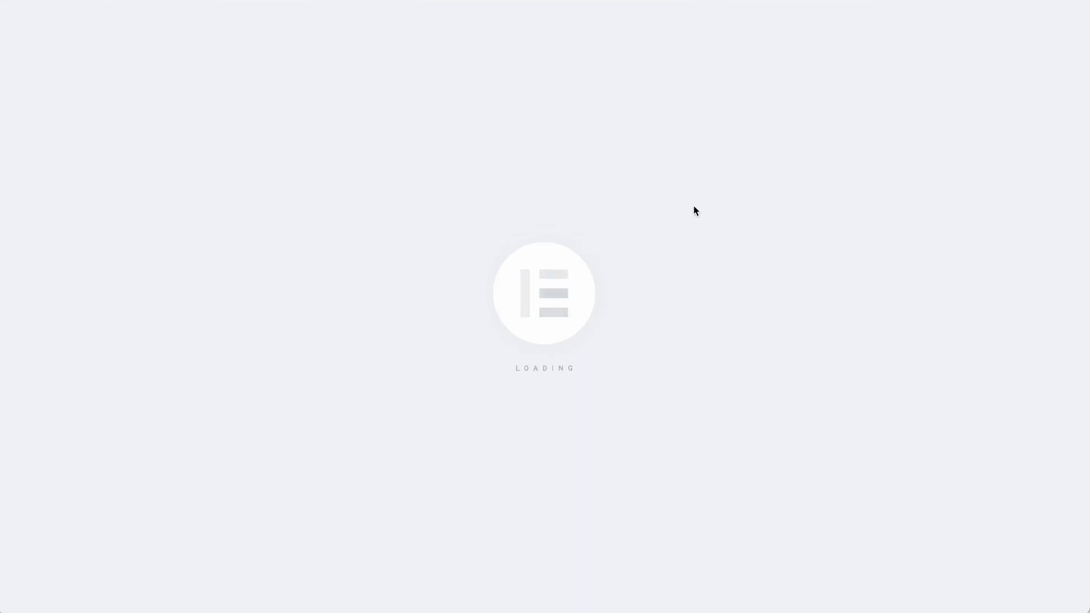
scroll(694, 210, "down", 10)
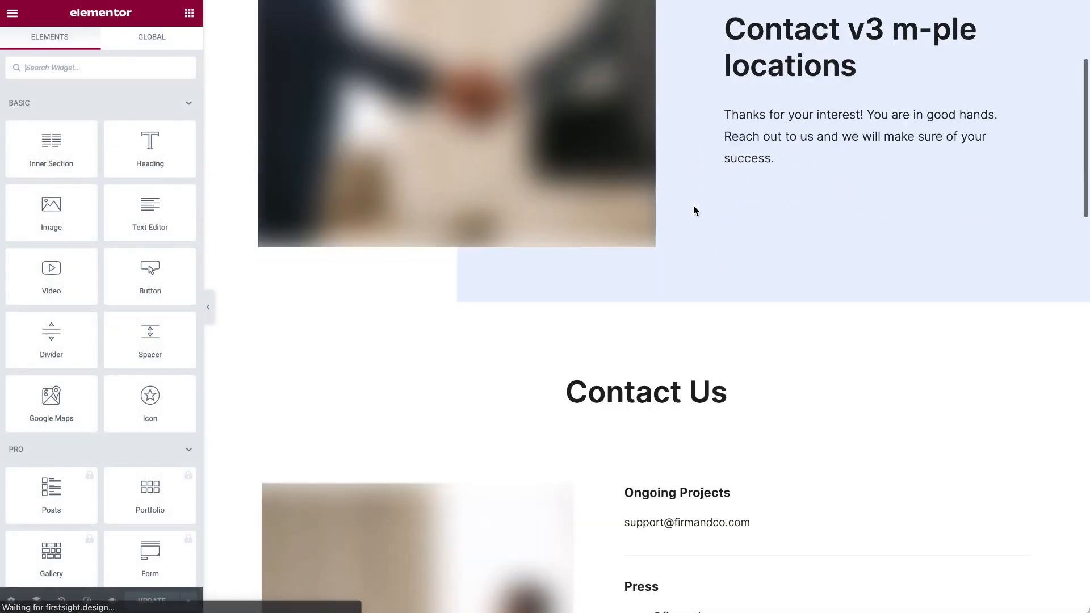
left_click(572, 84)
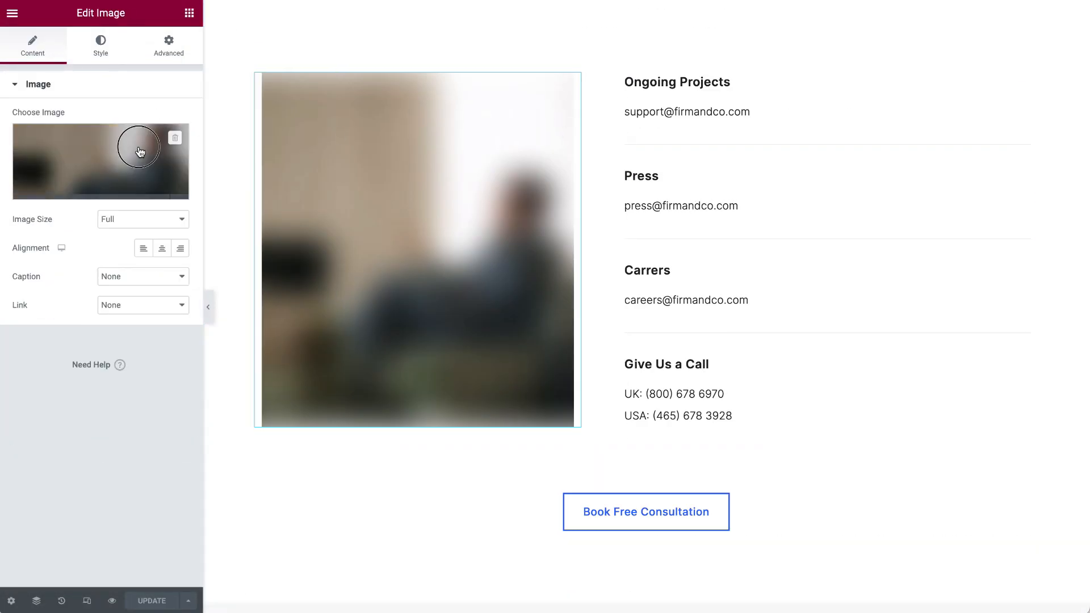
left_click(138, 146)
left_click(349, 200)
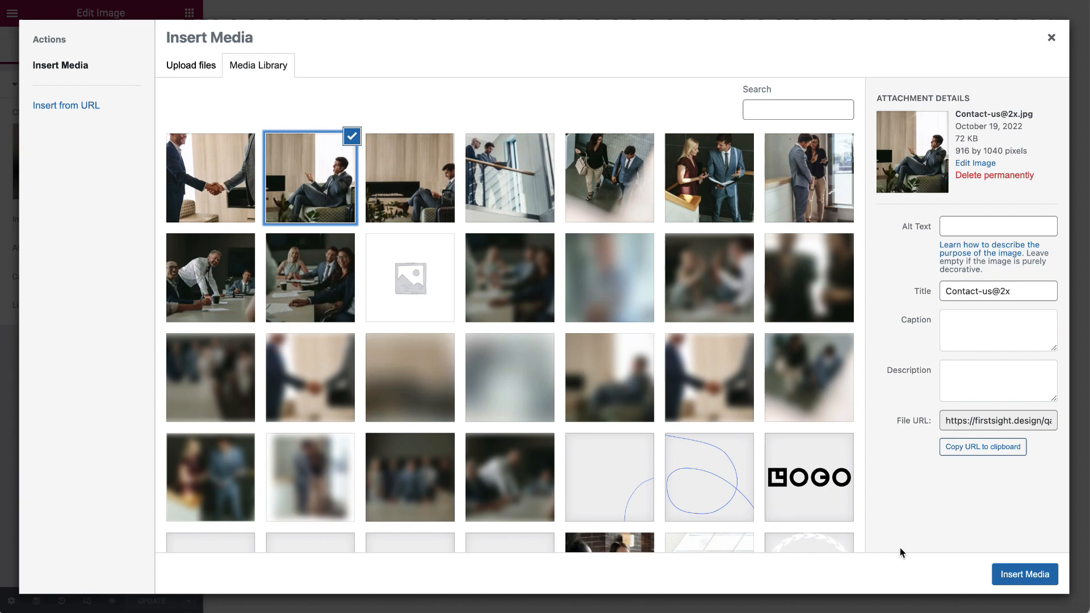
left_click(1033, 581)
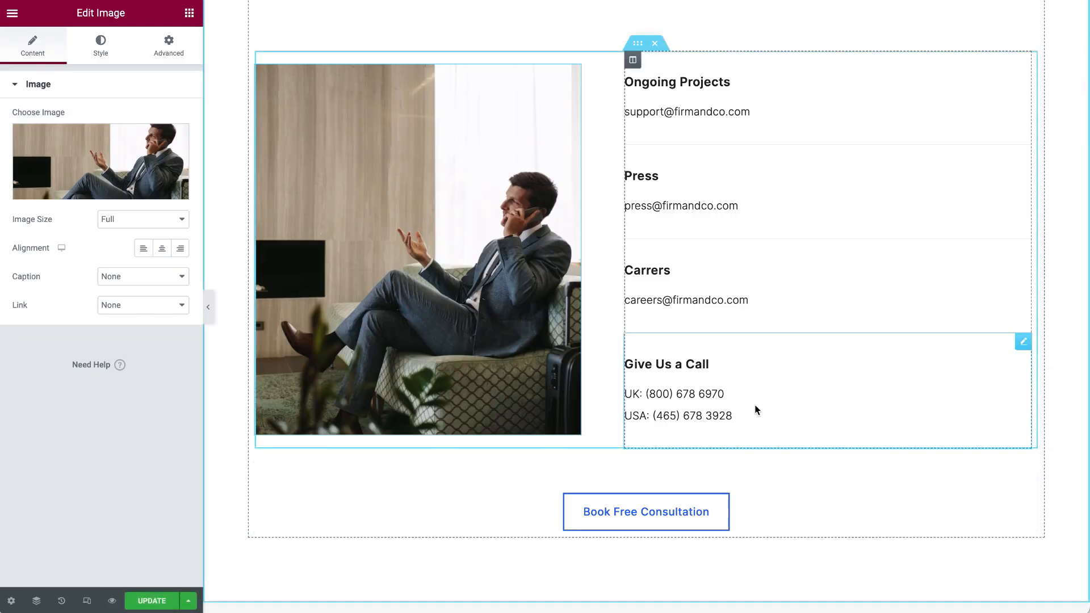
Step: Examine the popup settings and contact form shortcode of the Book Free Consultation button
scroll(755, 410, "down", 7)
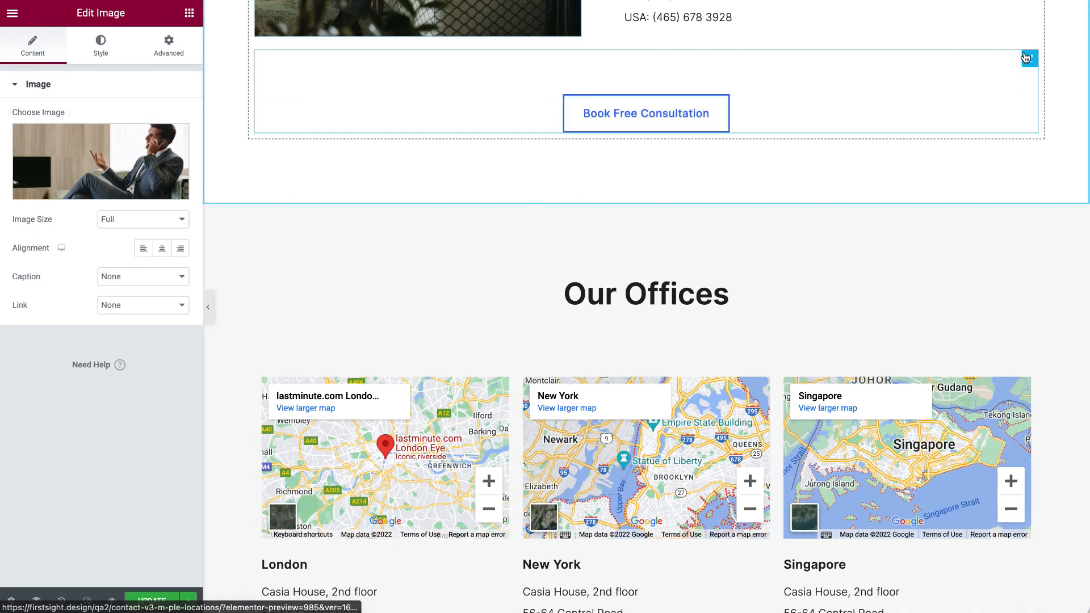
left_click(1029, 58)
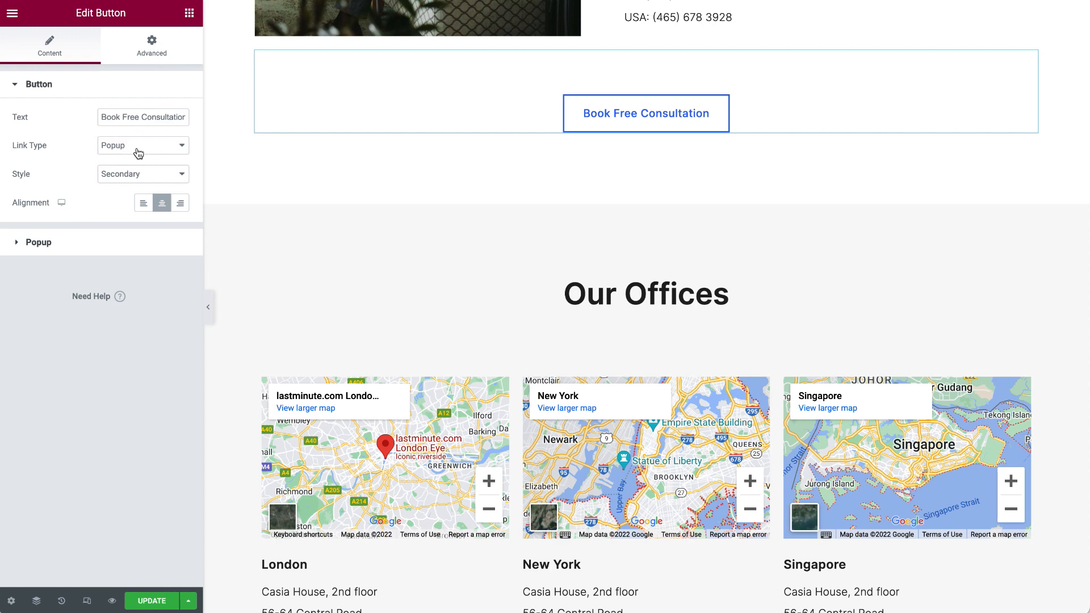
left_click(103, 249)
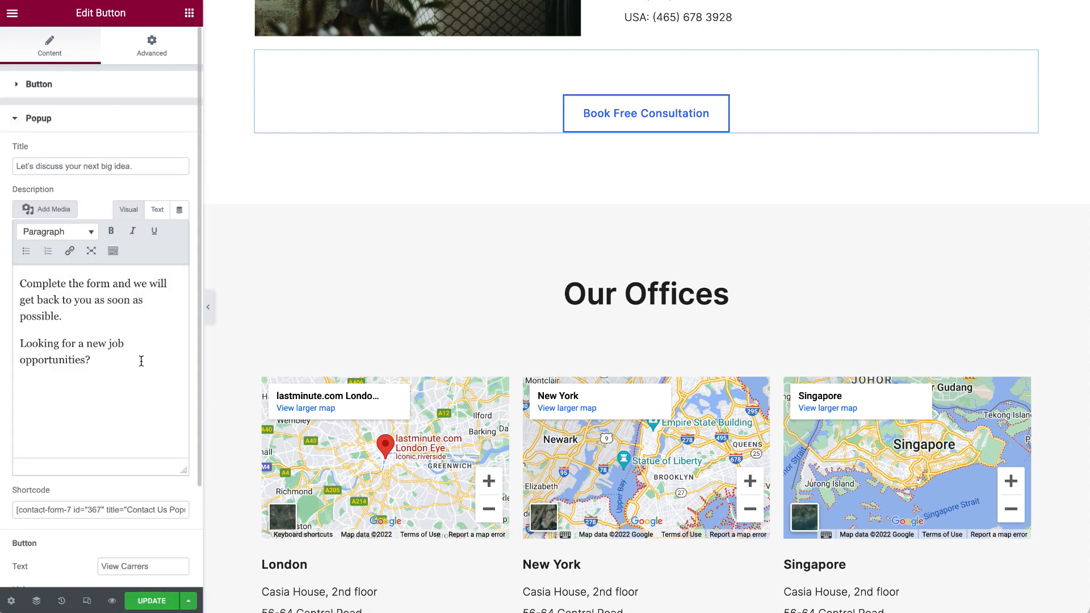
left_click_drag(17, 509, 251, 509)
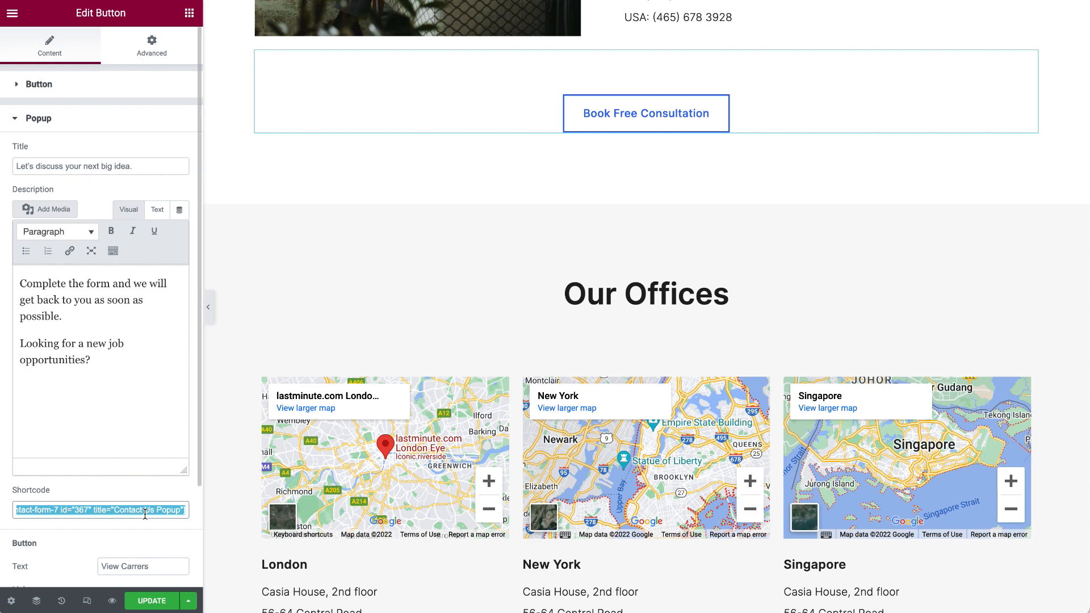
left_click(169, 511)
left_click_drag(186, 509, 2, 500)
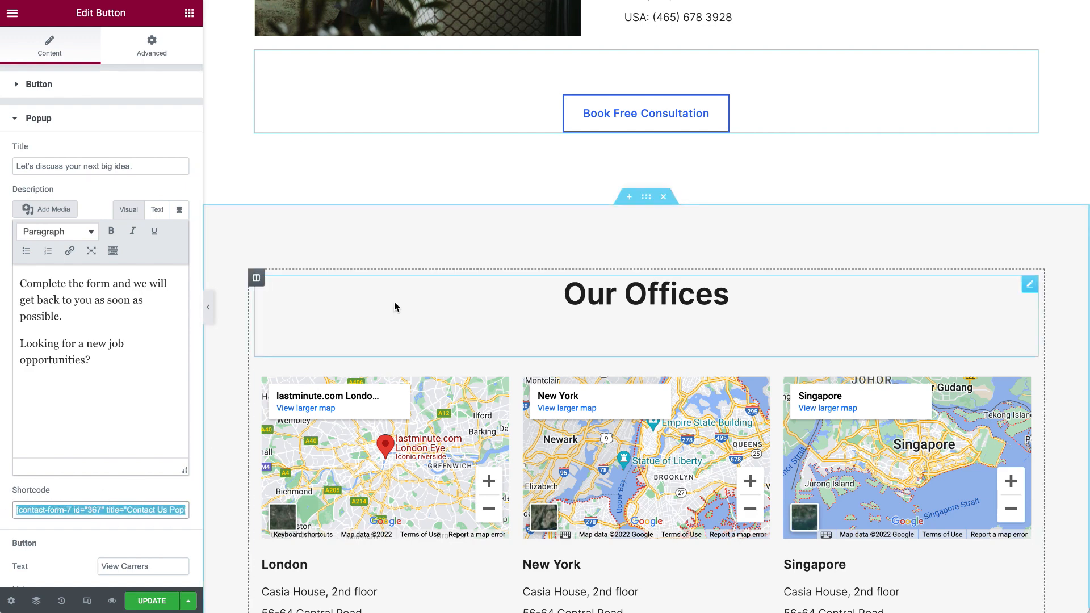
Step: Examine the location settings of the London, New York and Singapore maps in the Our Offices section
left_click(1023, 386)
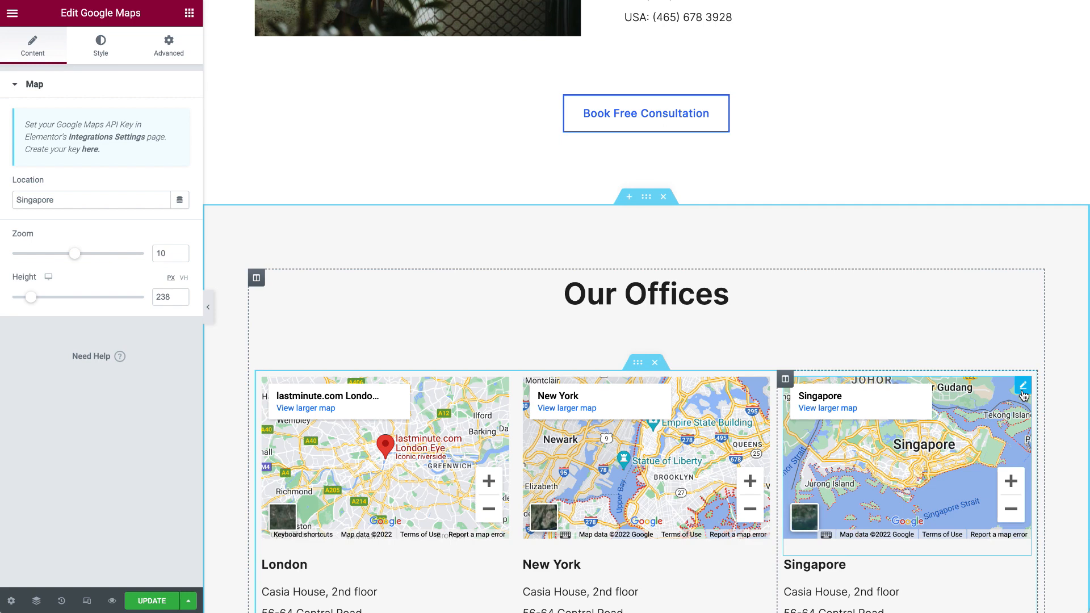
scroll(1024, 395, "down", 3)
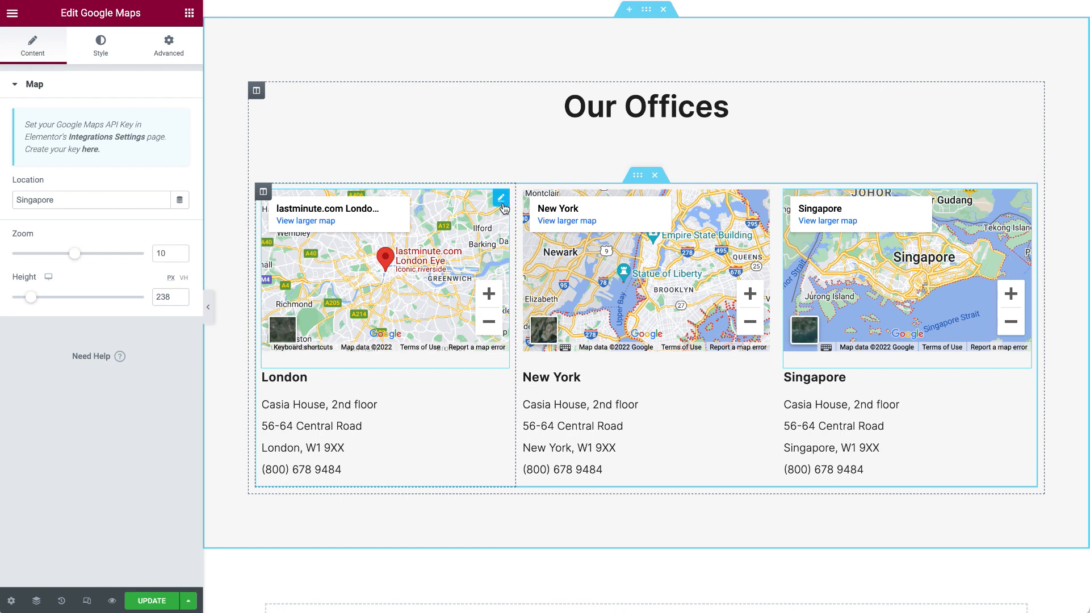
left_click(501, 202)
left_click_drag(20, 201, 142, 203)
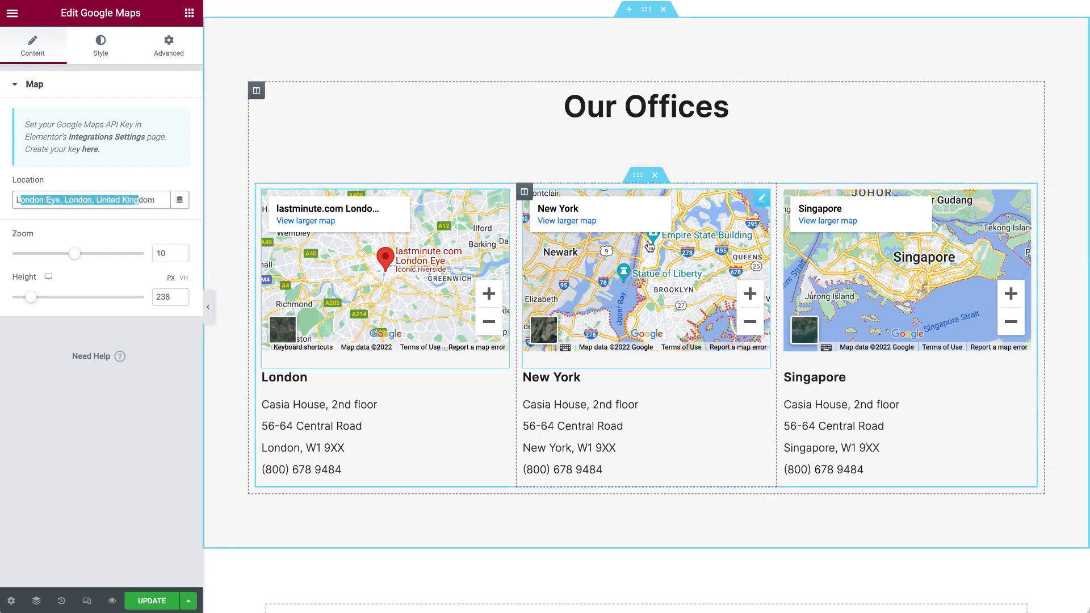
left_click(761, 200)
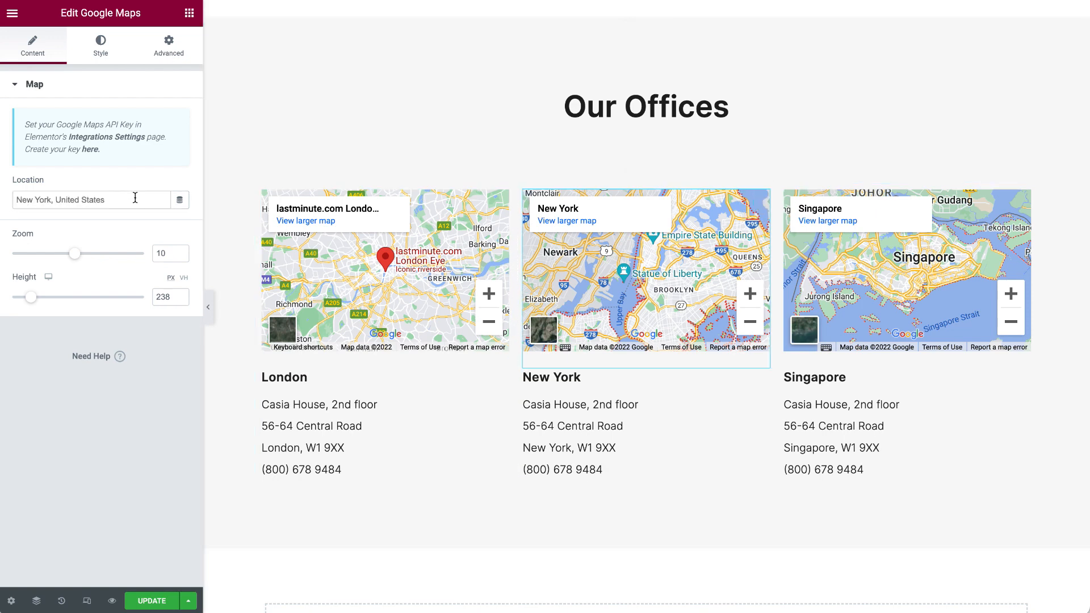
left_click(1022, 198)
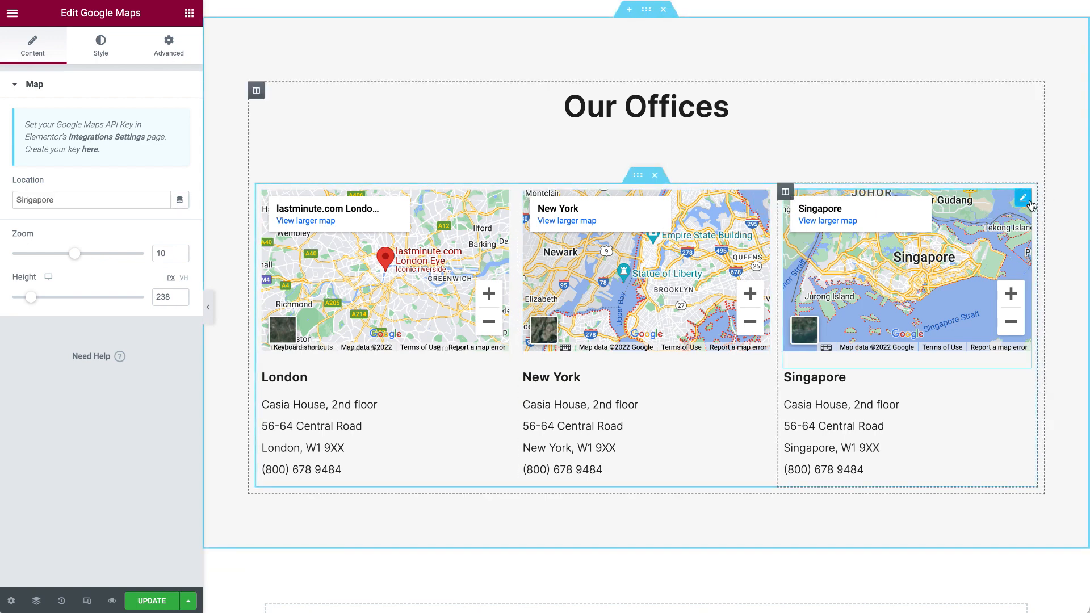
left_click(762, 207)
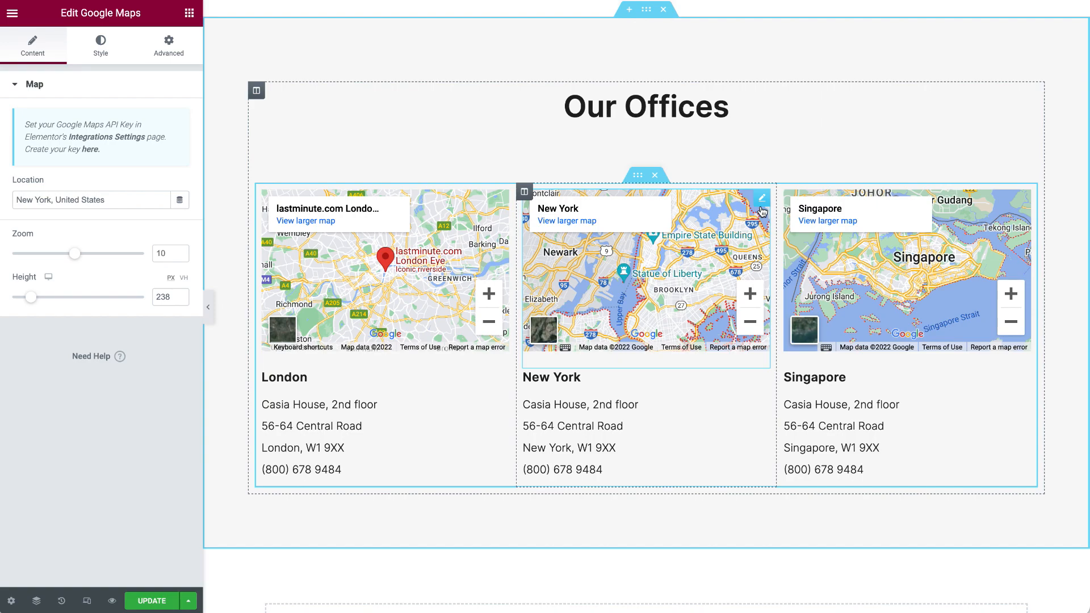
Step: Update the Contact v3 page in Elementor and return to its live view
scroll(698, 379, "down", 7)
scroll(697, 379, "up", 20)
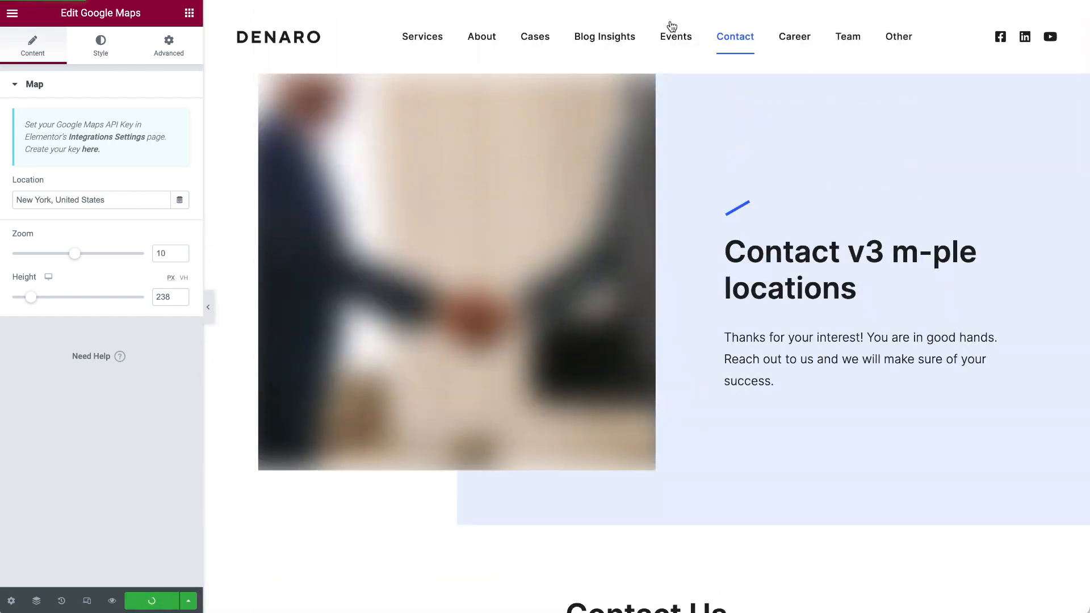
left_click(750, 0)
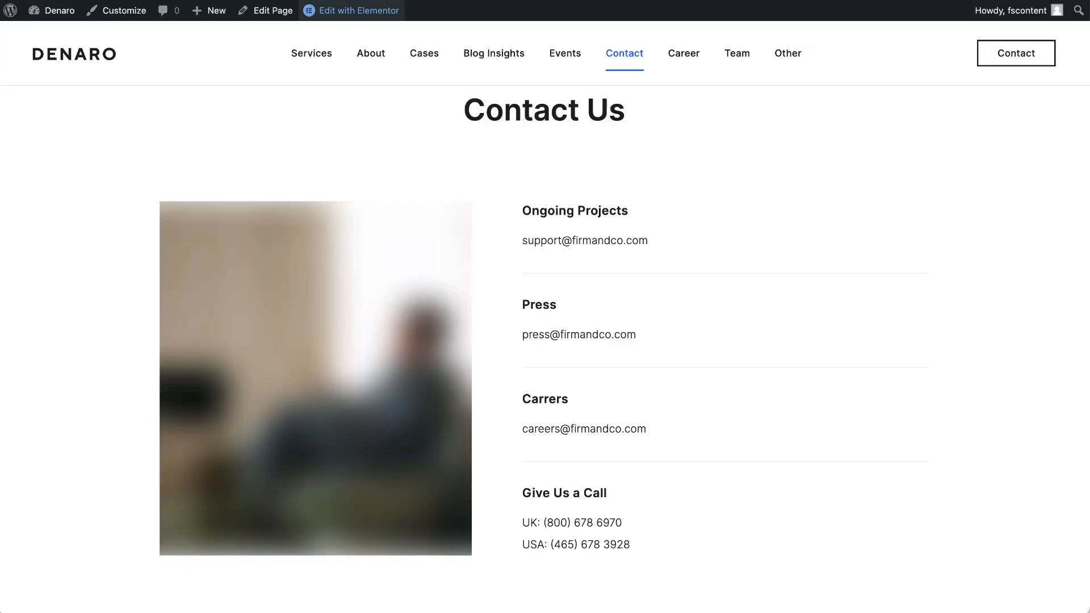
Step: Open the Career page and look over its open positions and Join Our Team section
left_click(686, 60)
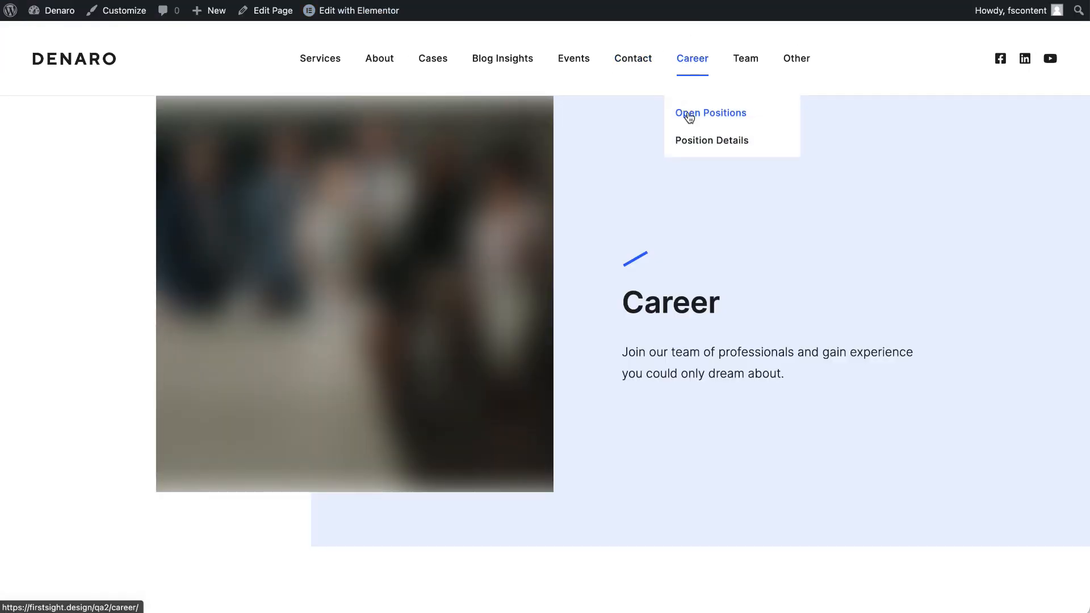
scroll(600, 401, "down", 10)
scroll(599, 396, "down", 10)
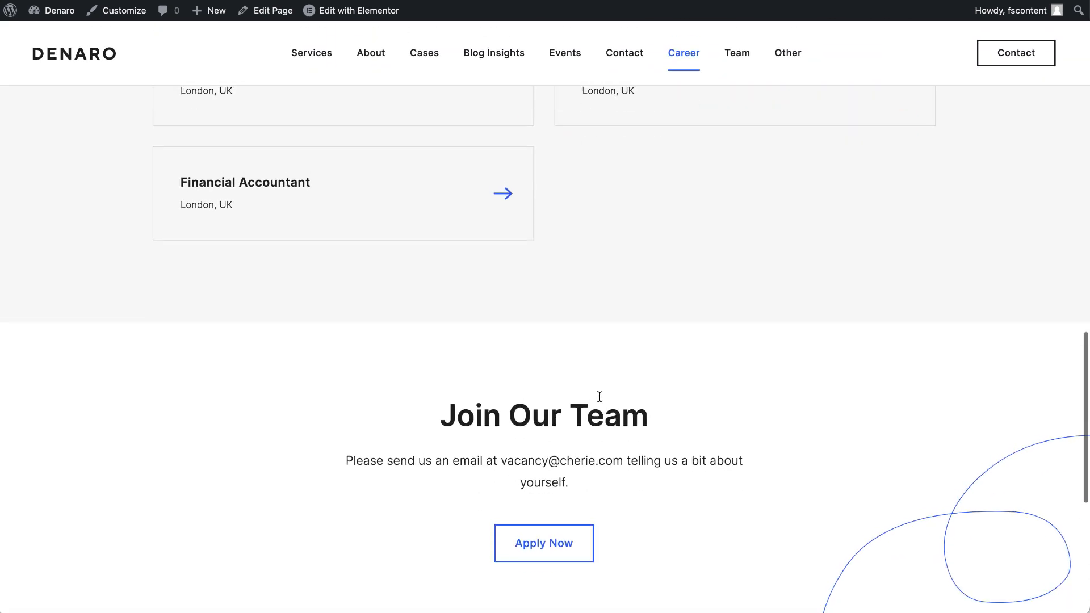
scroll(598, 394, "up", 2)
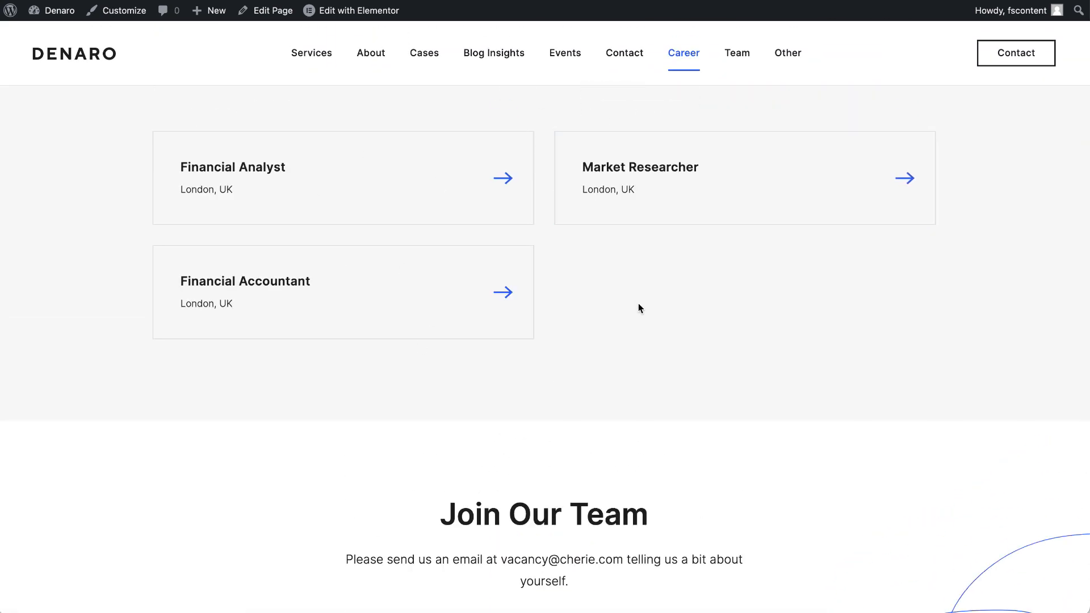
Step: Read through the Financial Analyst position details page and return to the Career page
left_click(409, 194)
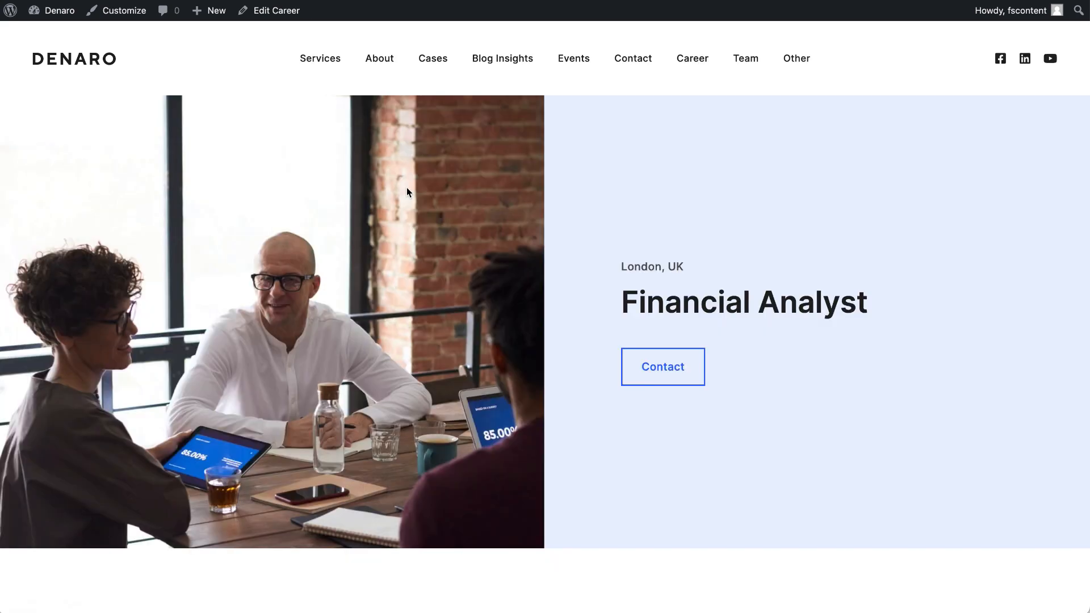
scroll(407, 188, "down", 12)
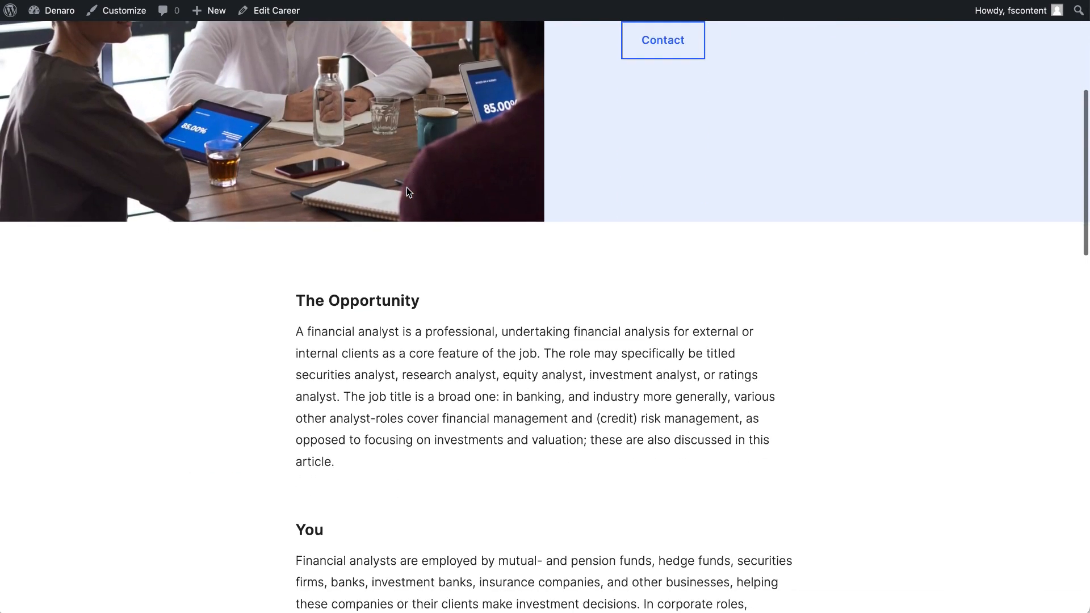
scroll(407, 192, "down", 8)
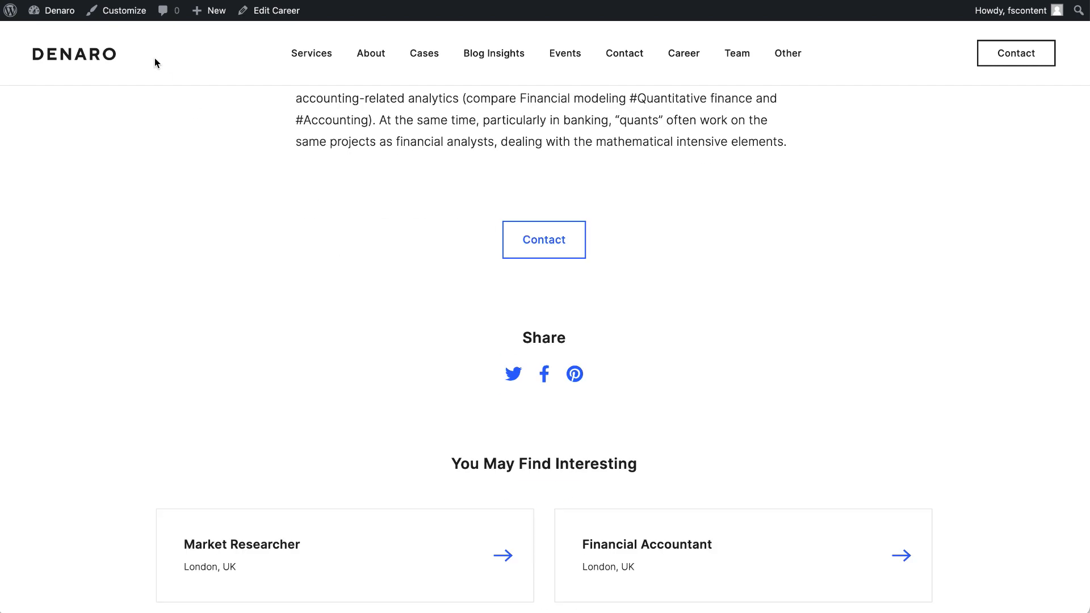
key("alt+Left")
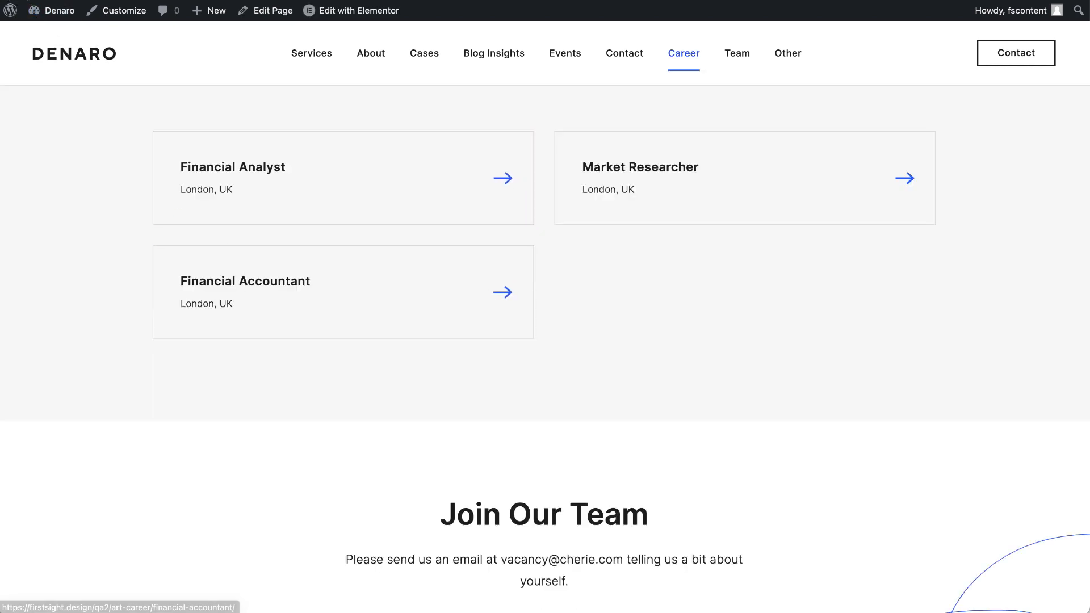
Step: Open the Career page for editing in Elementor in a new tab
left_click(339, 265)
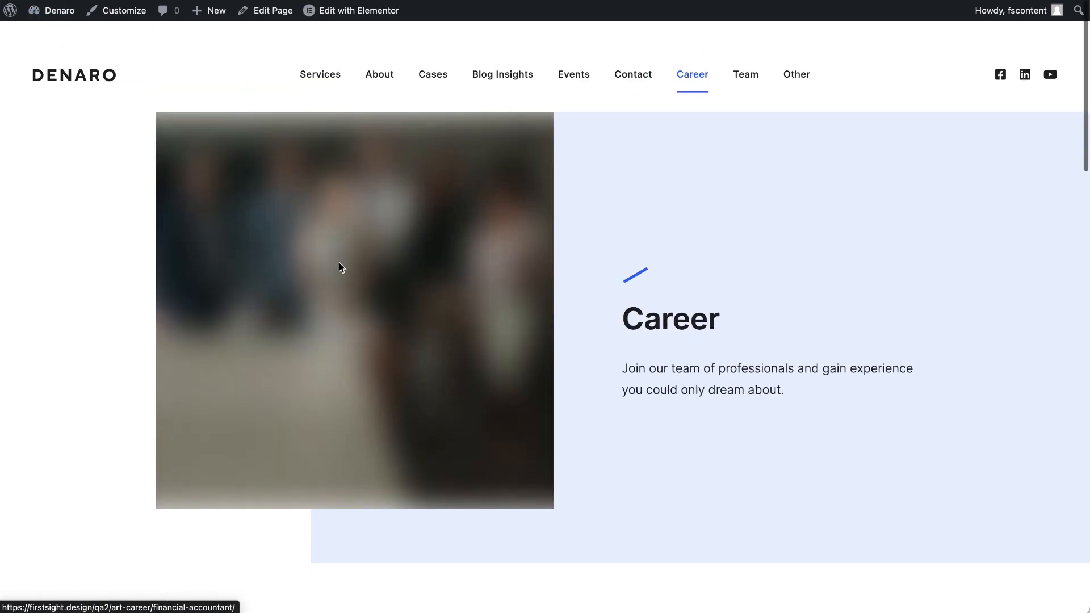
scroll(339, 268, "down", 1)
mouse_move(353, 17)
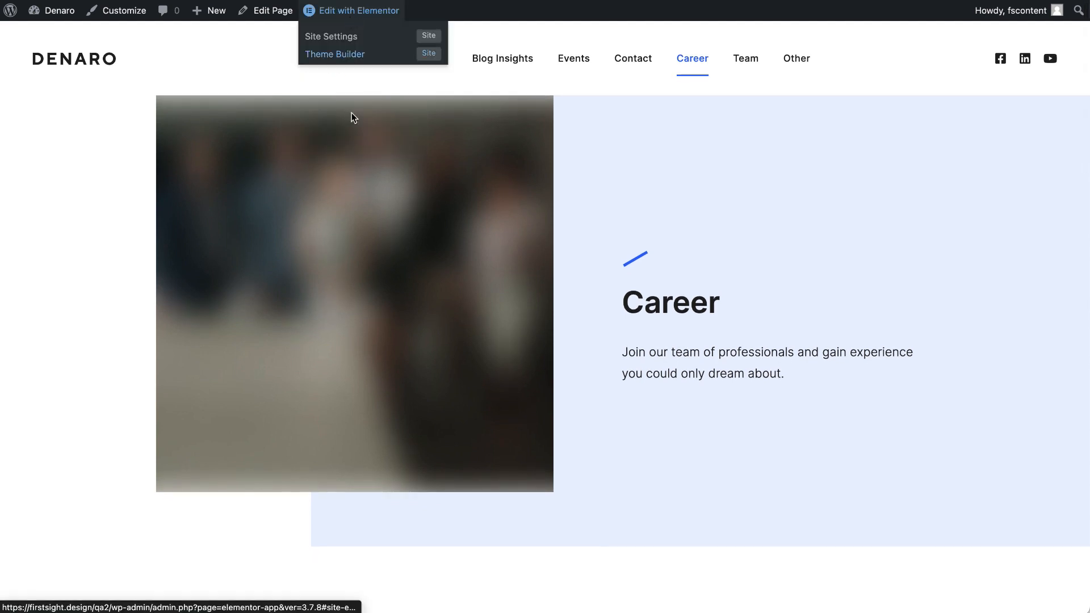
right_click(353, 15)
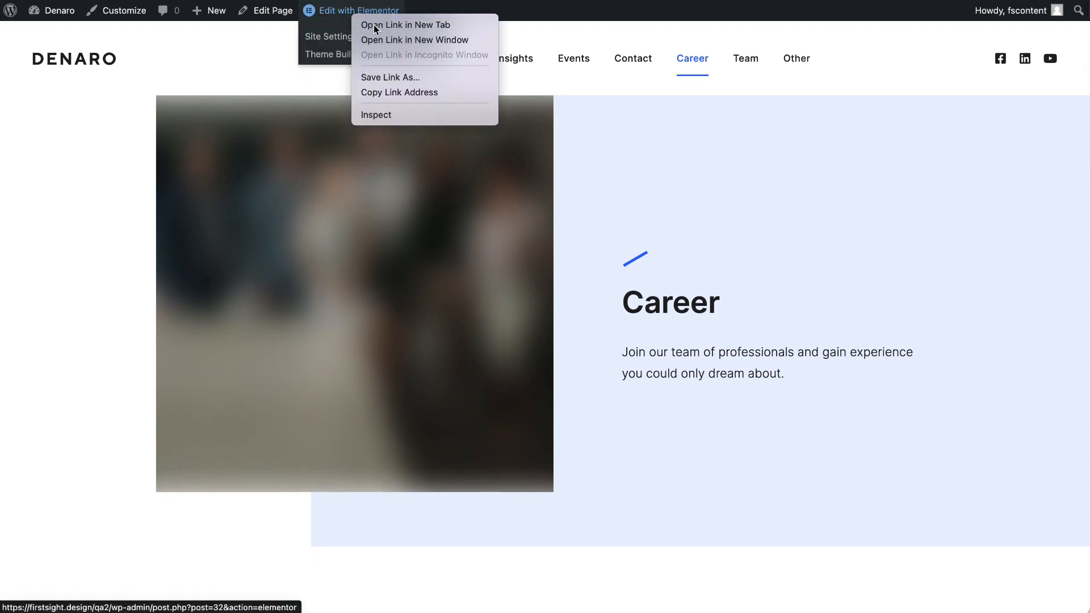
left_click(374, 26)
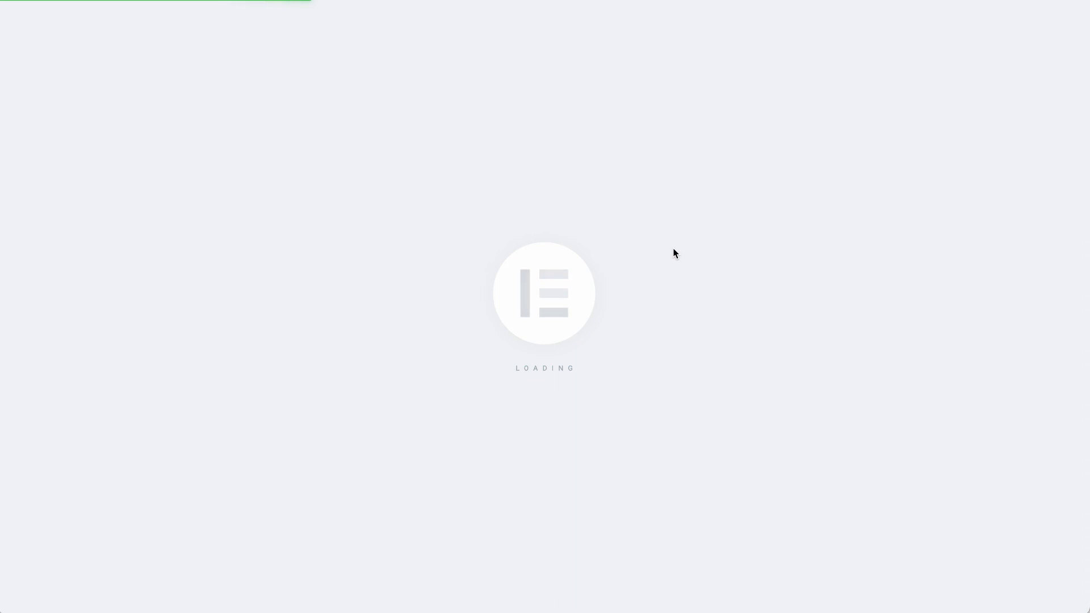
Step: Open the settings of the image in the Our Approach section
scroll(675, 251, "down", 8)
scroll(849, 166, "up", 1)
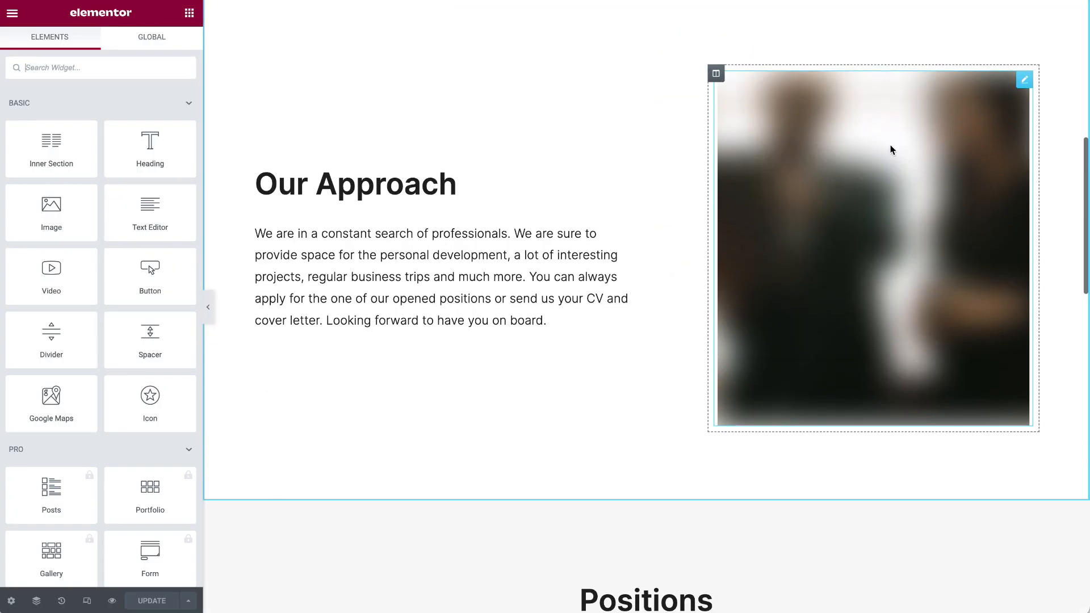
left_click(1025, 80)
scroll(774, 287, "down", 6)
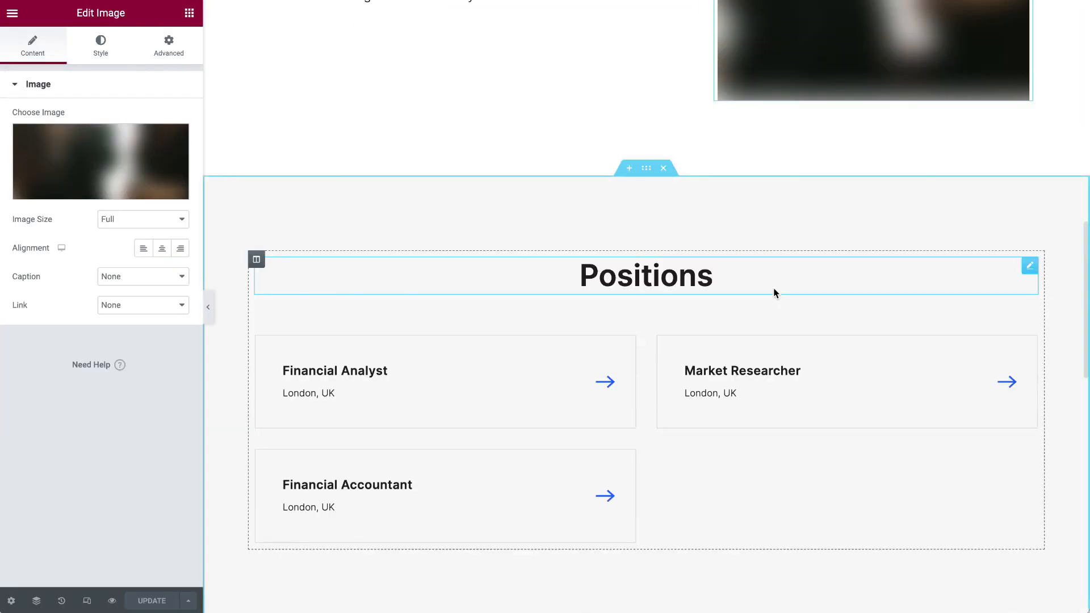
Step: Open the Careers widget settings in the Positions section, try another number of posts and restore it to 3
left_click(1030, 345)
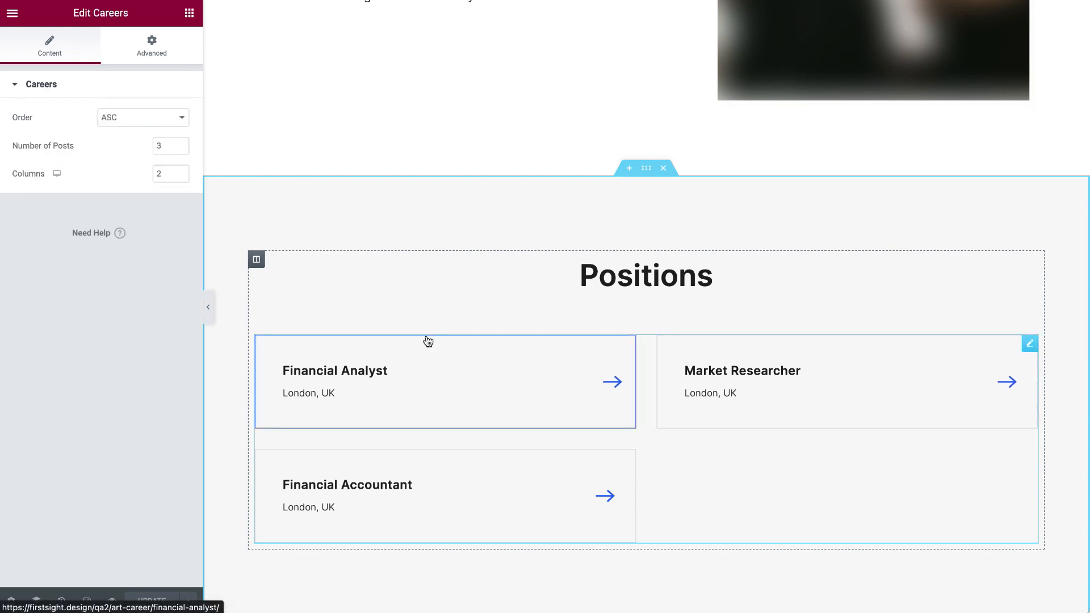
left_click(156, 150)
type("4")
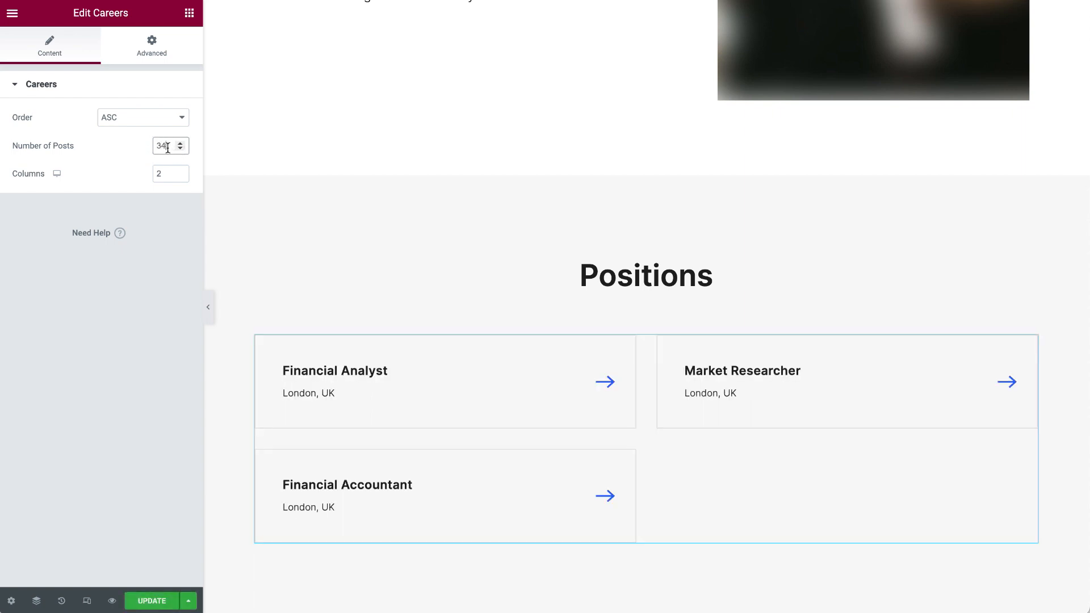
key("BackSpace")
type("3")
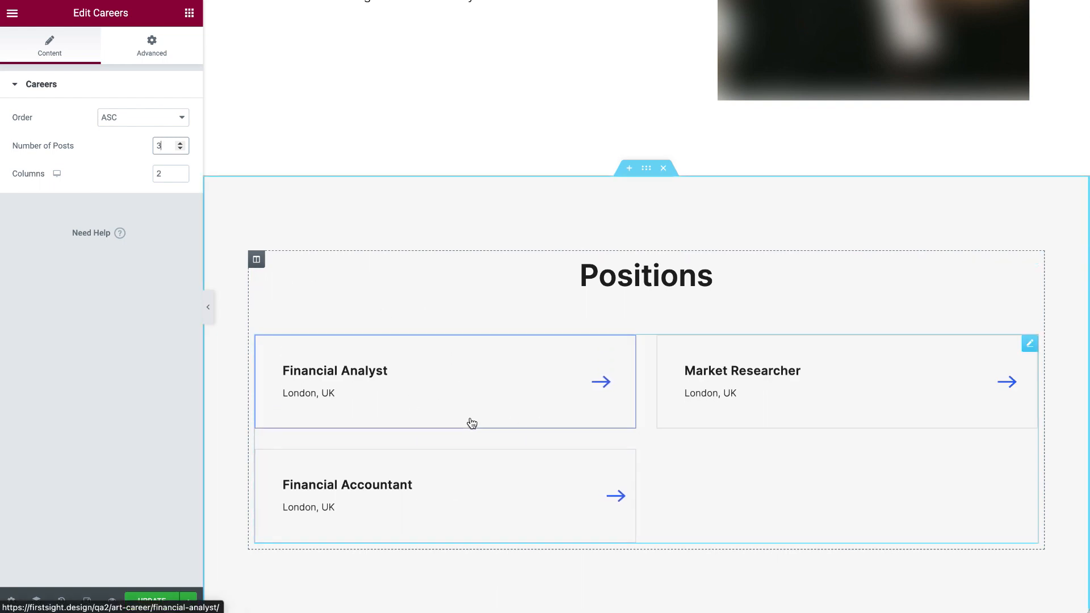
left_click(166, 174)
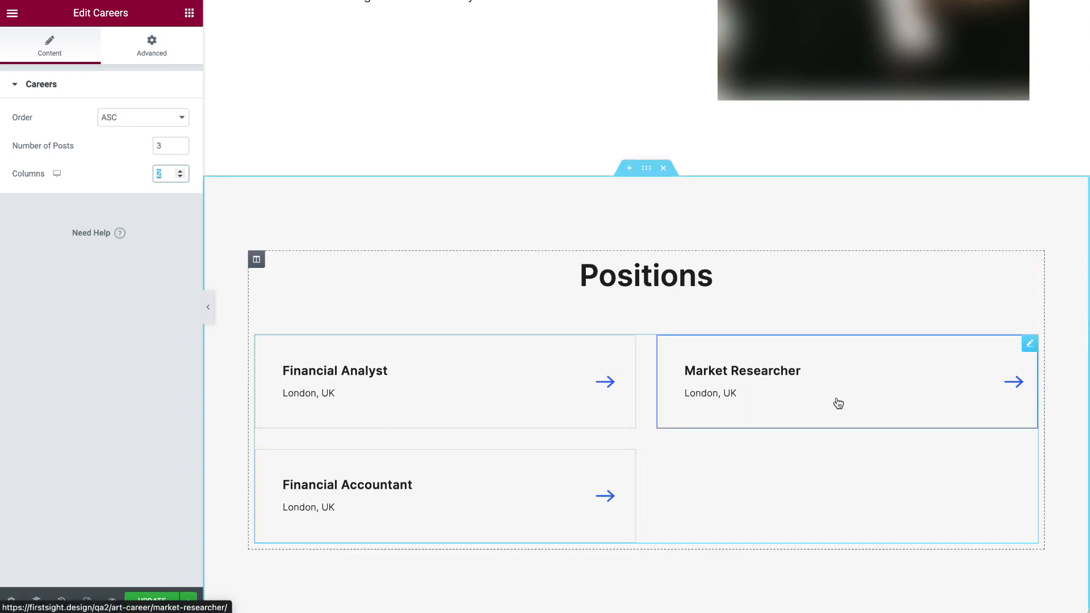
Step: Look over the rest of the Career page, update it in Elementor and return to its live view
scroll(839, 403, "down", 3)
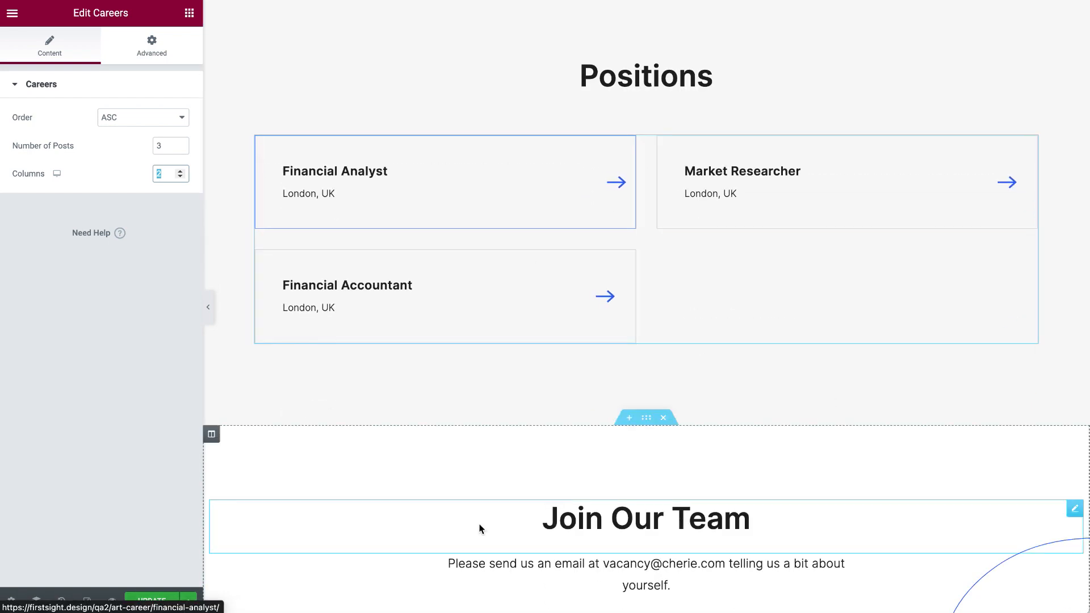
scroll(480, 529, "down", 8)
scroll(480, 530, "up", 10)
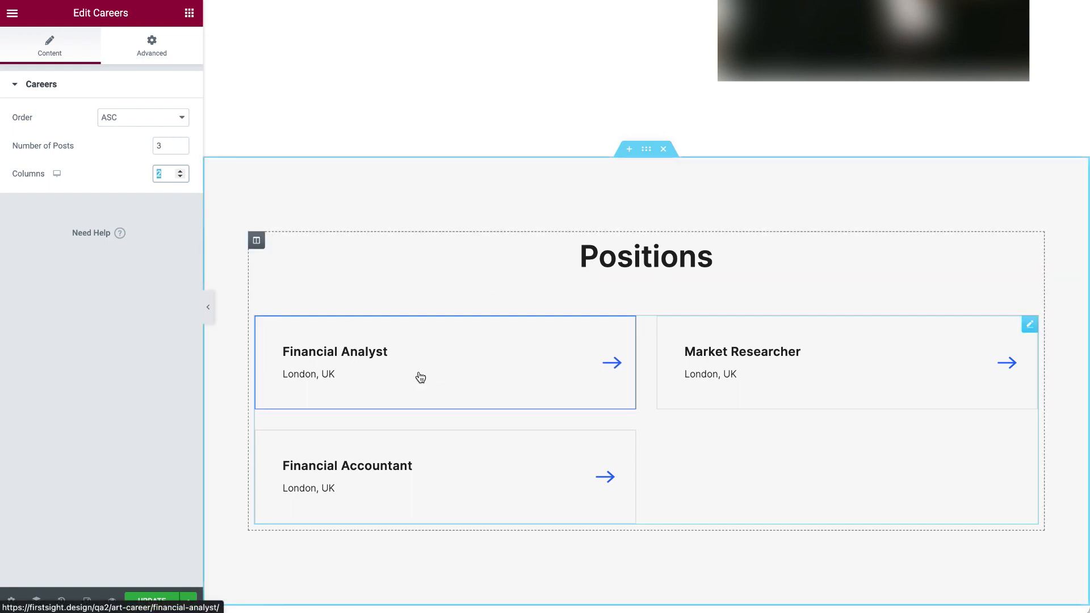
left_click(150, 603)
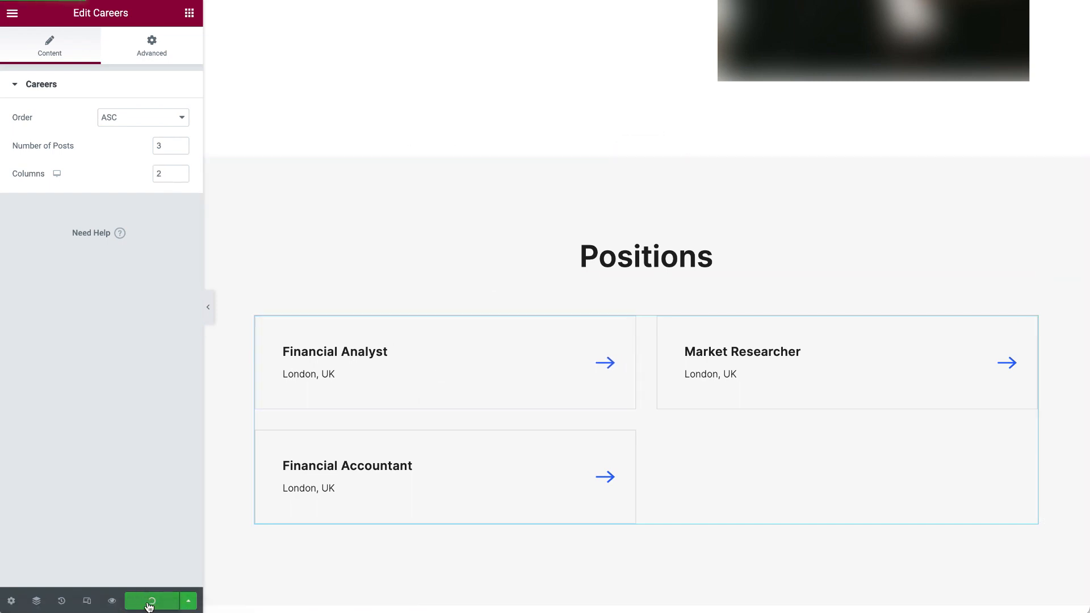
left_click(653, 1)
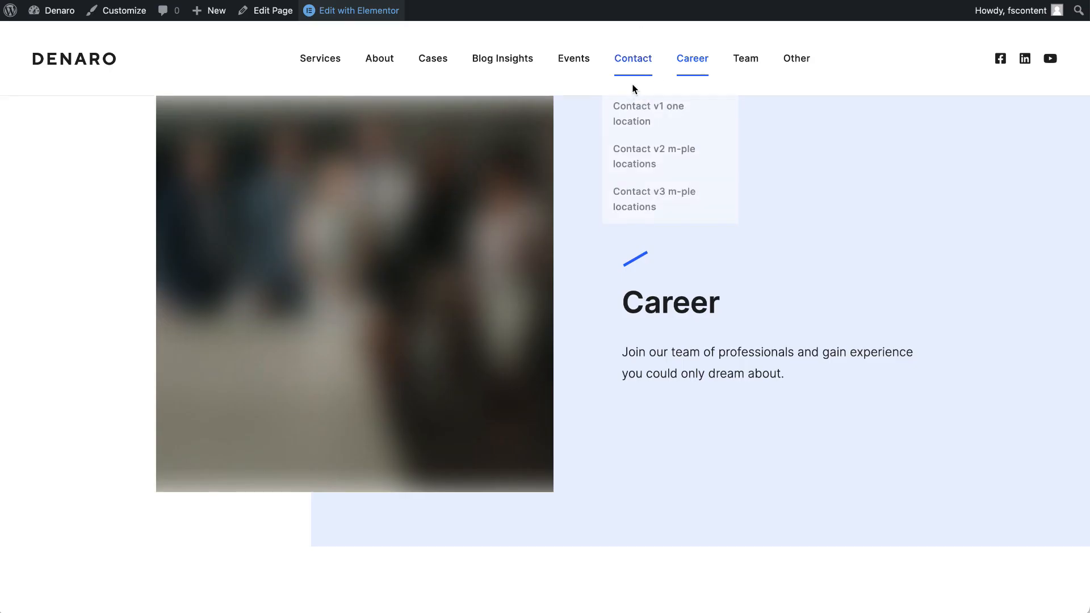
Step: Open the Financial Analyst position from the Career page, view its Contact popup form and close the popup
mouse_move(697, 72)
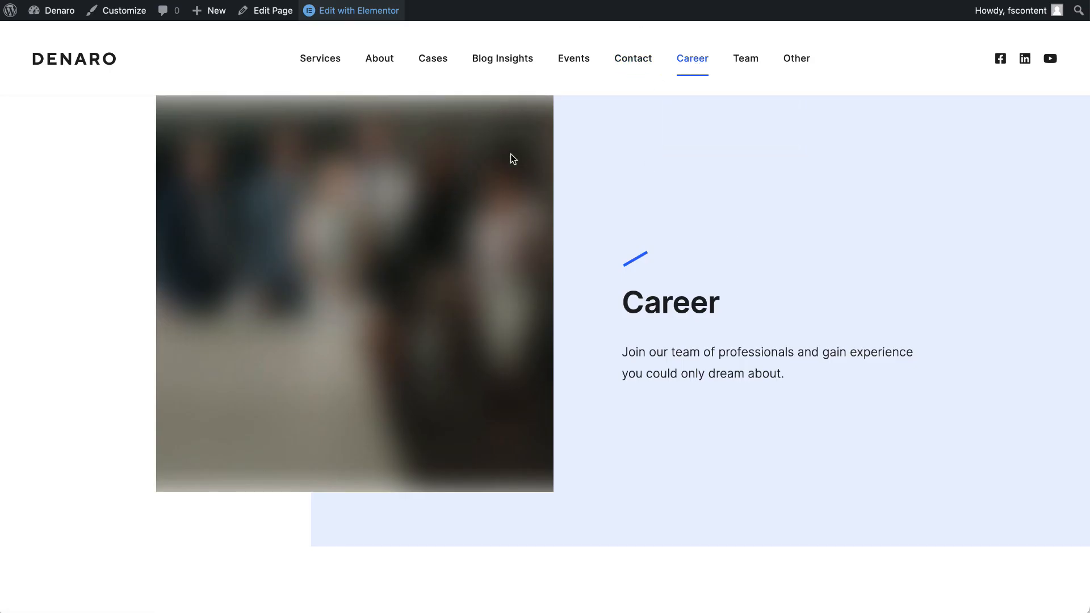
scroll(510, 153, "down", 10)
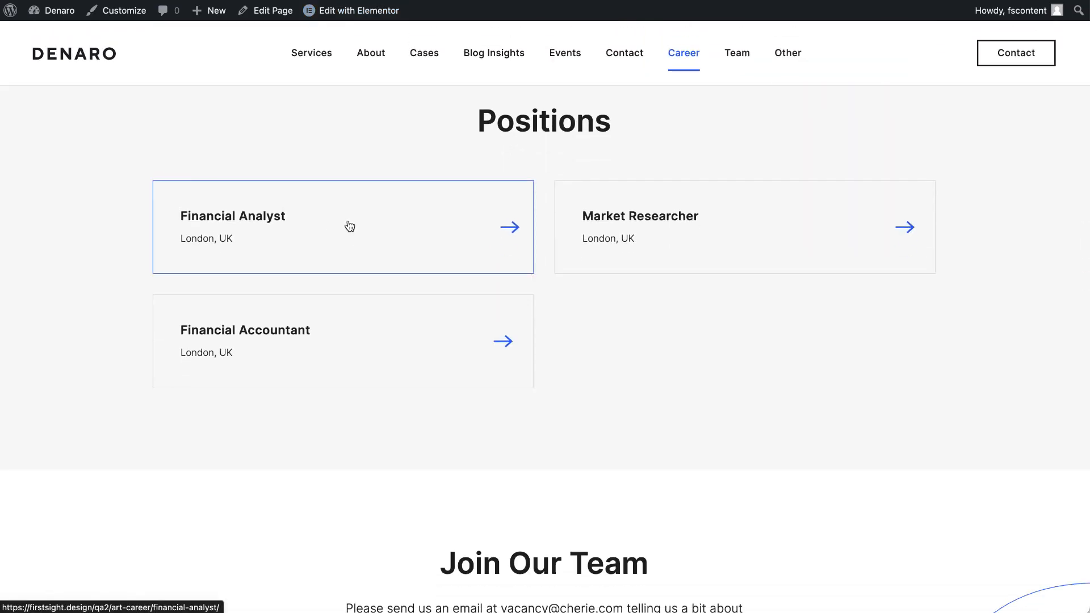
left_click(348, 226)
left_click(673, 372)
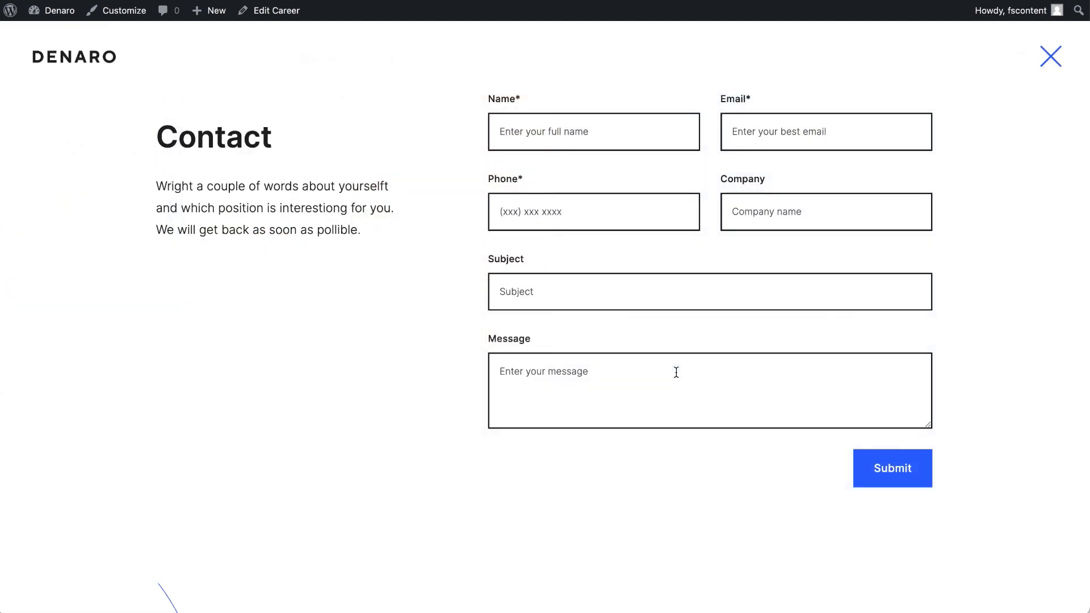
left_click(1050, 72)
Step: Examine the Single Career popup settings in the Customizer and return to the Financial Analyst page without publishing
left_click(125, 11)
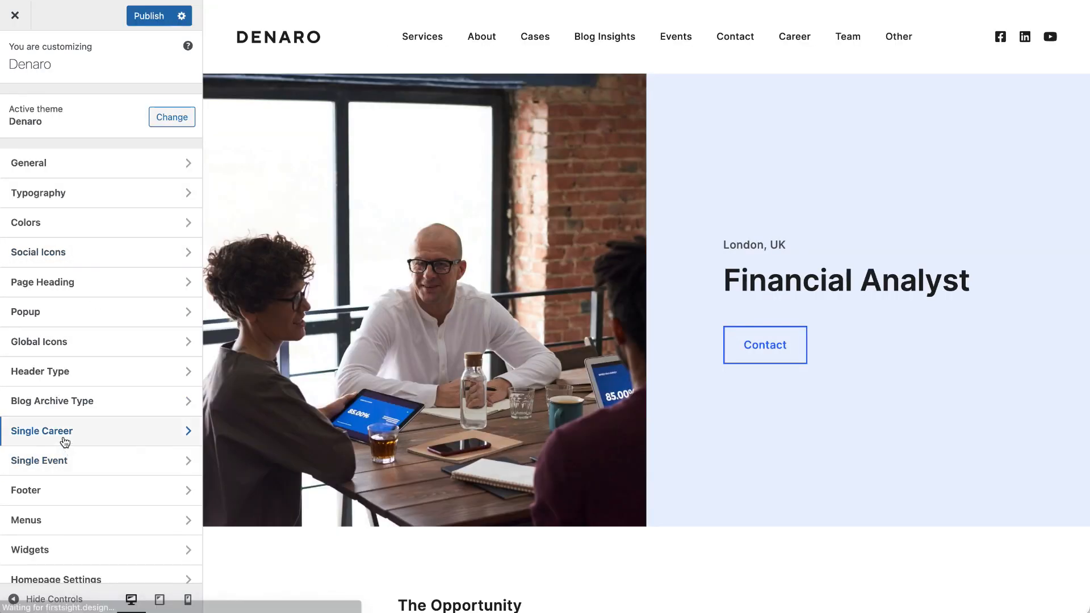
left_click(64, 439)
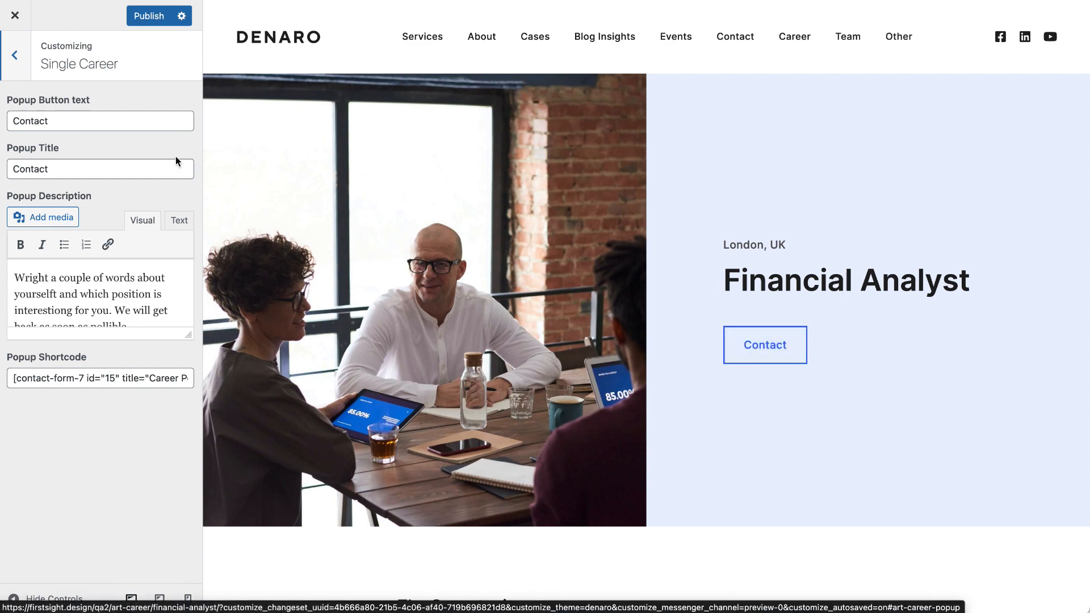
left_click(14, 55)
left_click(15, 15)
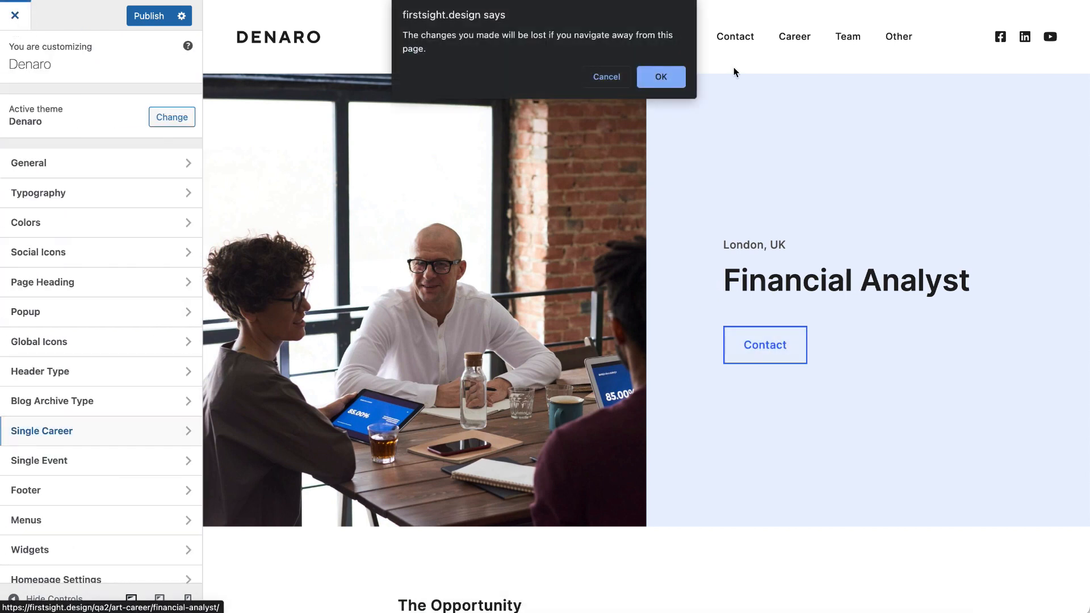
left_click(659, 75)
Step: Look through the Financial Analyst details and open the post for editing in a new tab
scroll(649, 307, "down", 8)
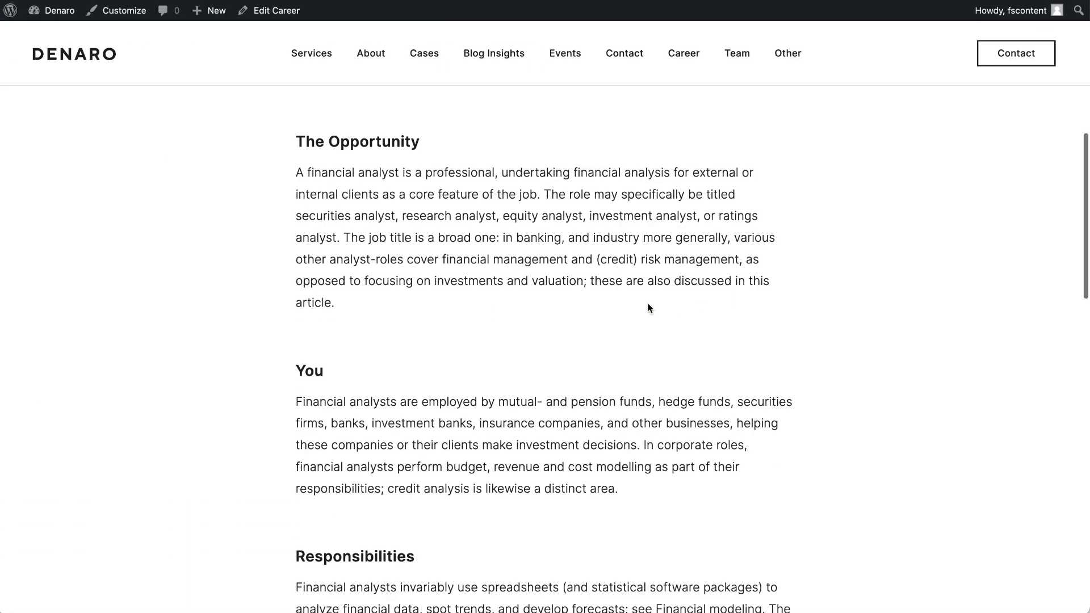
scroll(372, 184, "down", 5)
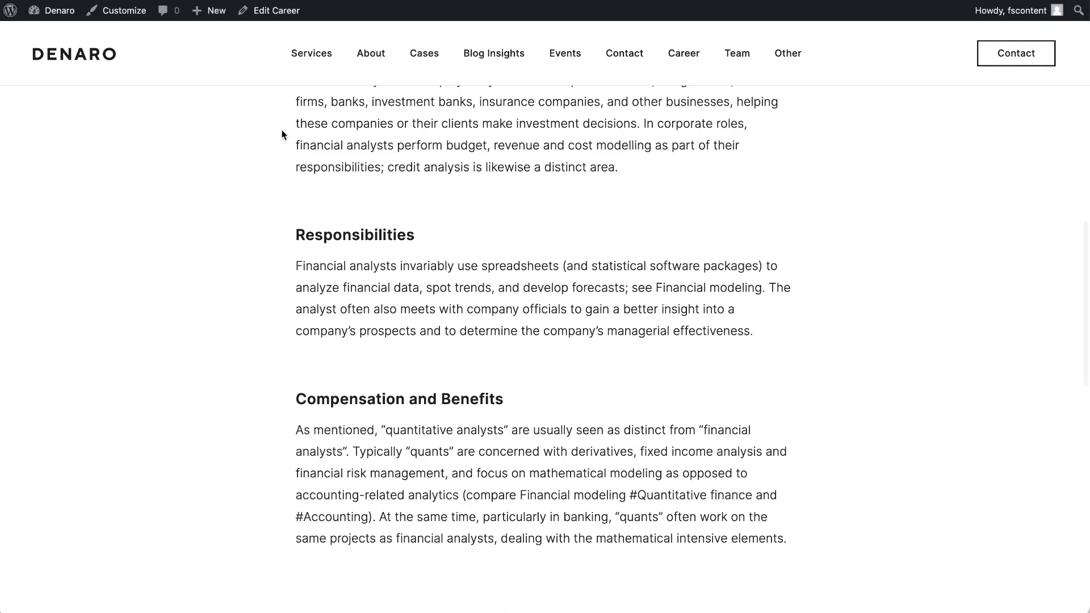
right_click(270, 14)
left_click(290, 18)
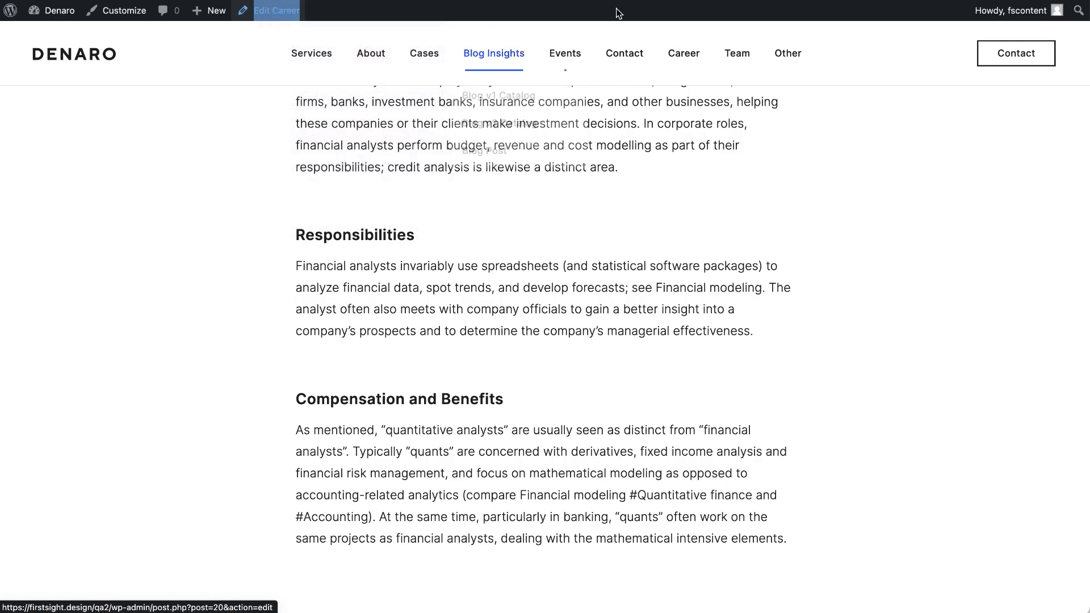
left_click(651, 0)
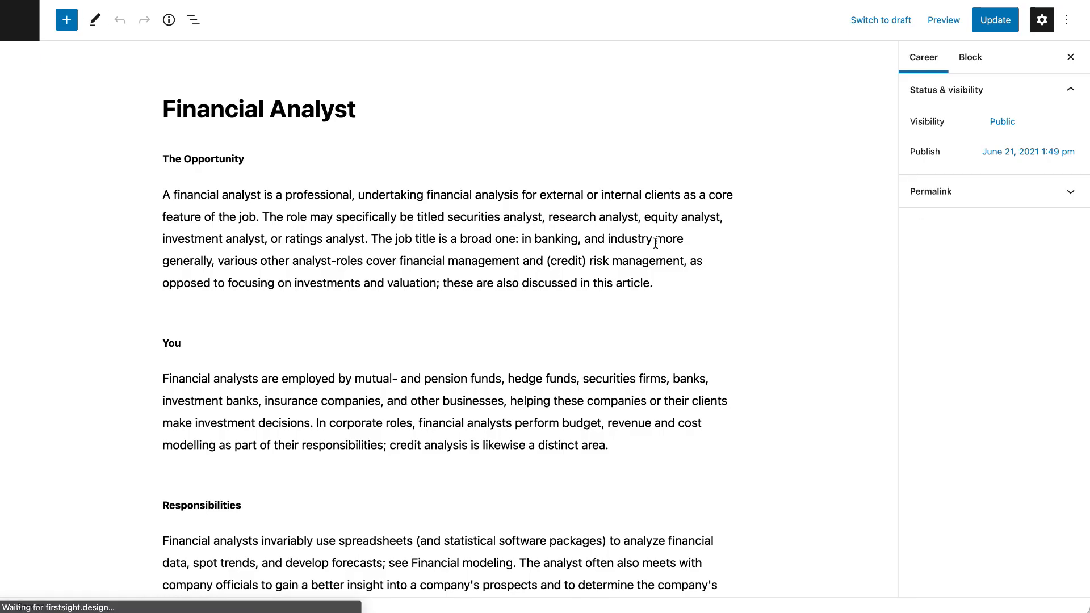
Step: Review the Financial Analyst post's paragraph content in the editor and its Location field
left_click(462, 172)
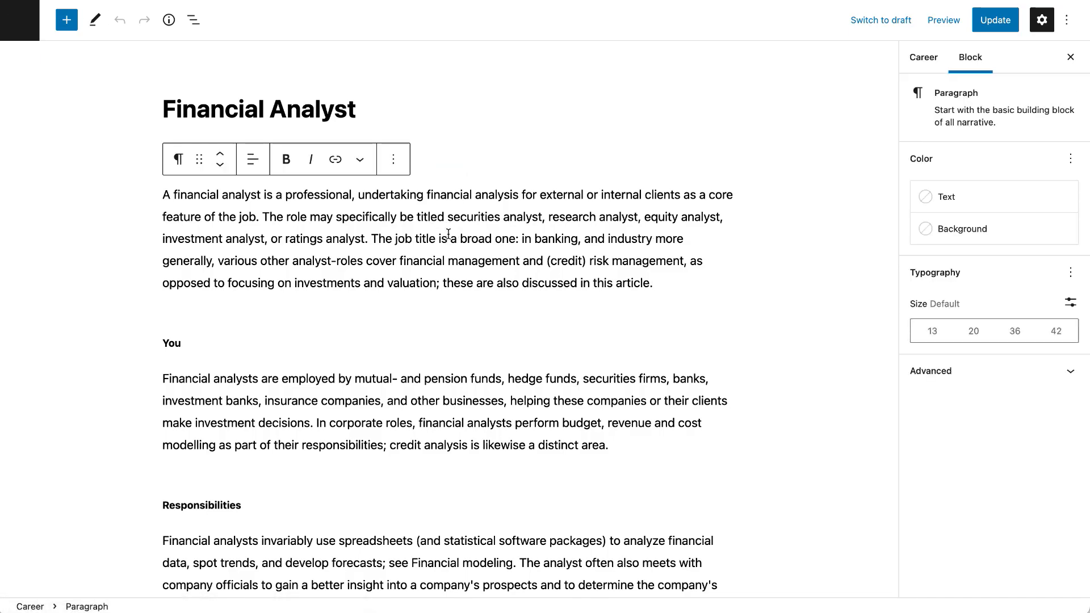
scroll(448, 234, "down", 6)
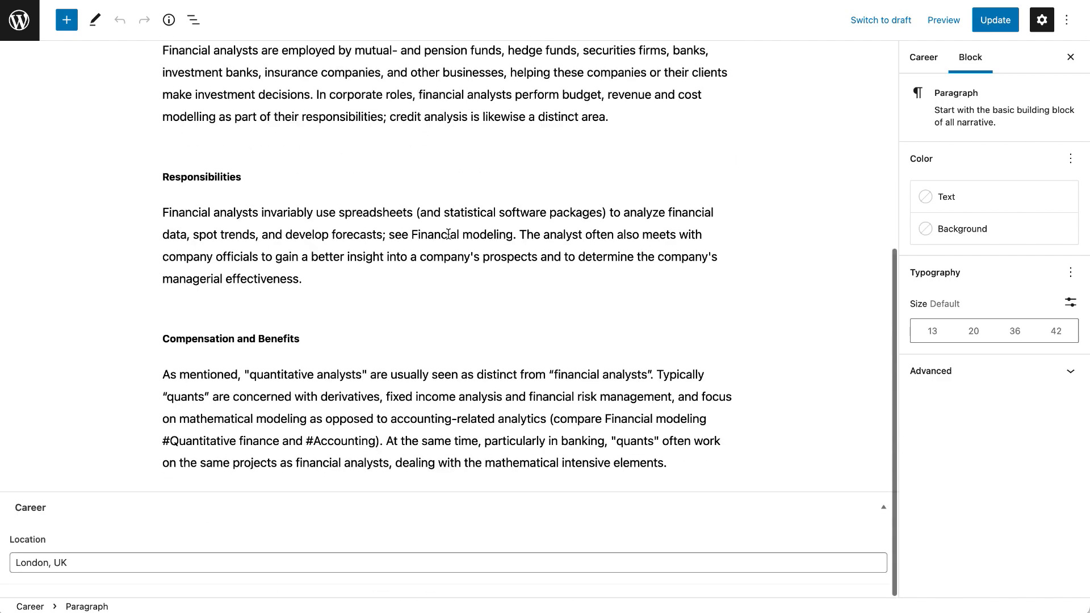
scroll(449, 234, "up", 6)
scroll(448, 234, "down", 6)
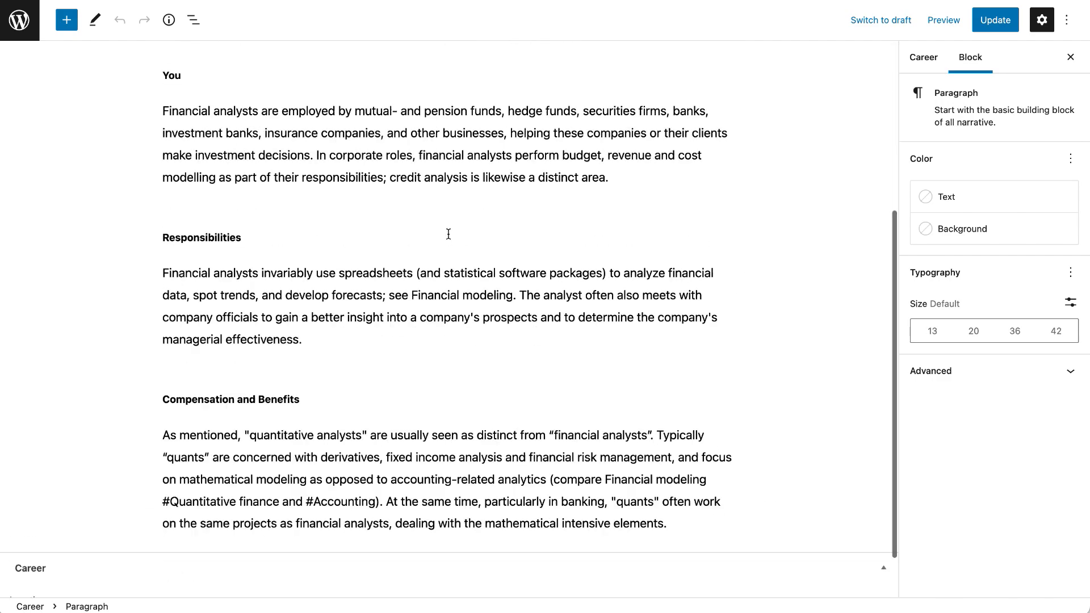
left_click(62, 565)
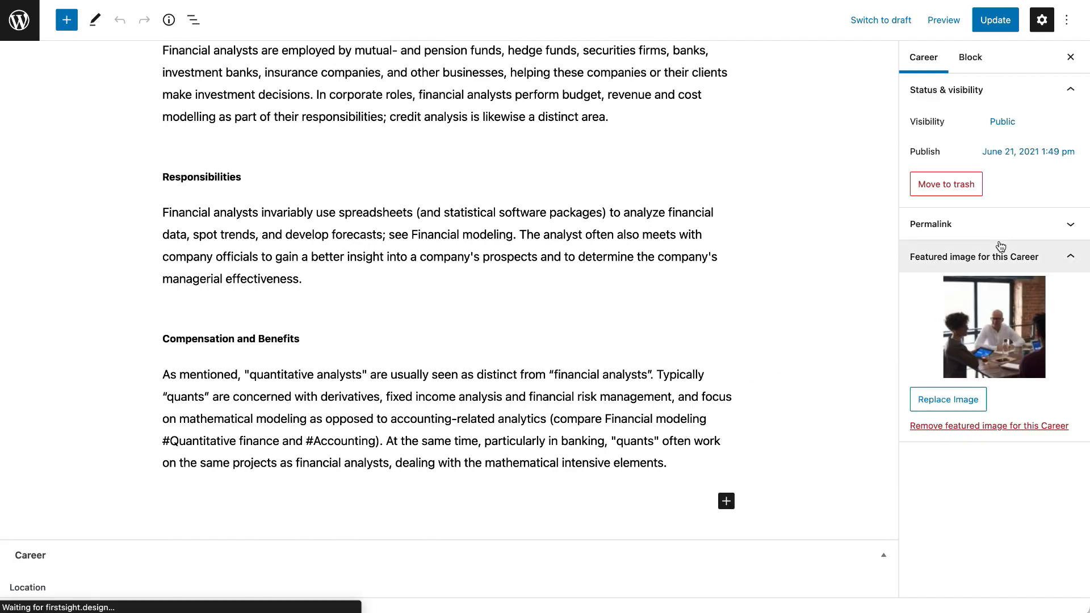
Step: Check the featured image choices for the Financial Analyst career without replacing the image, and update the post
left_click(982, 322)
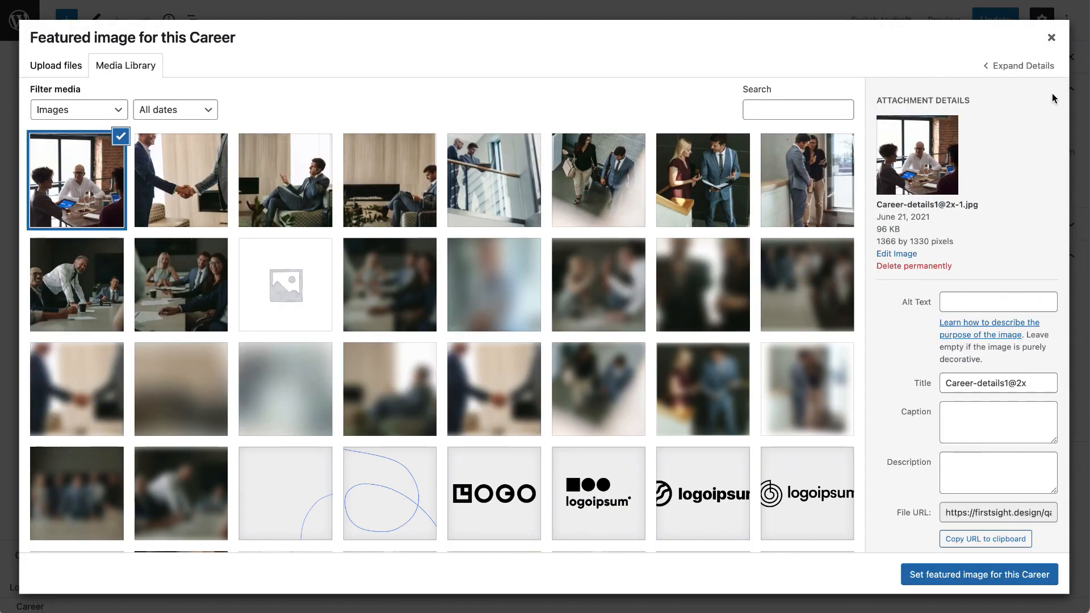
left_click(1051, 37)
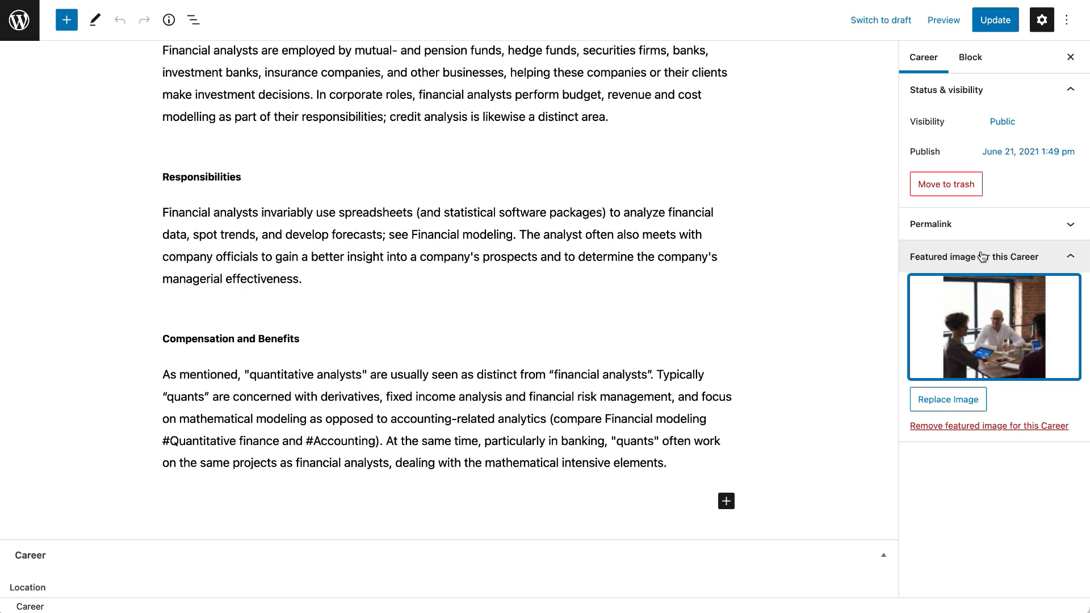
left_click(996, 20)
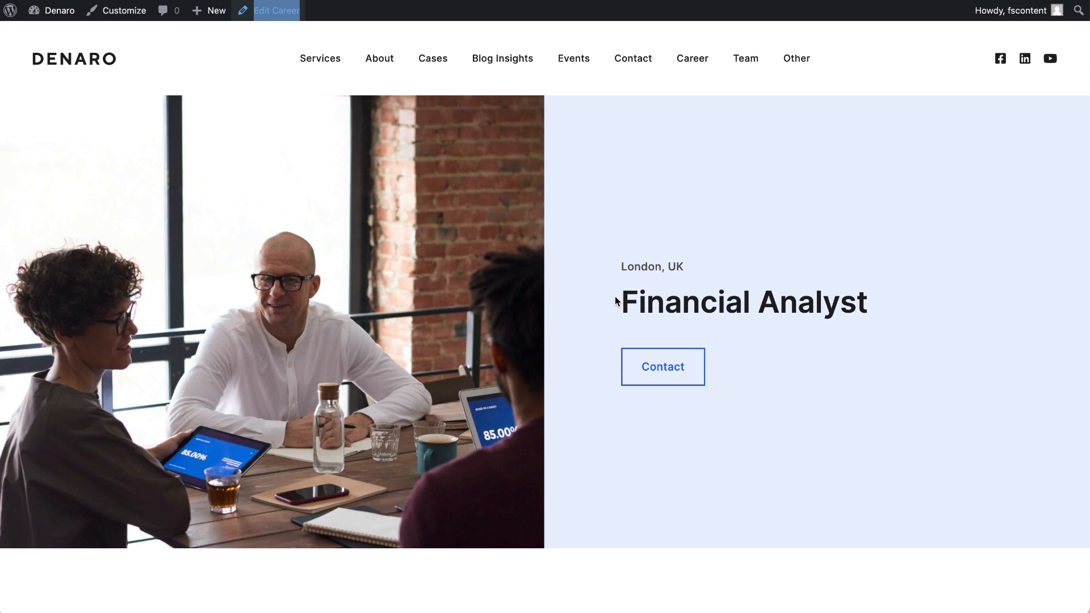
Step: Open the Team page, view one team member's profile popup, and look over the member list and Join Our Team section
left_click(758, 60)
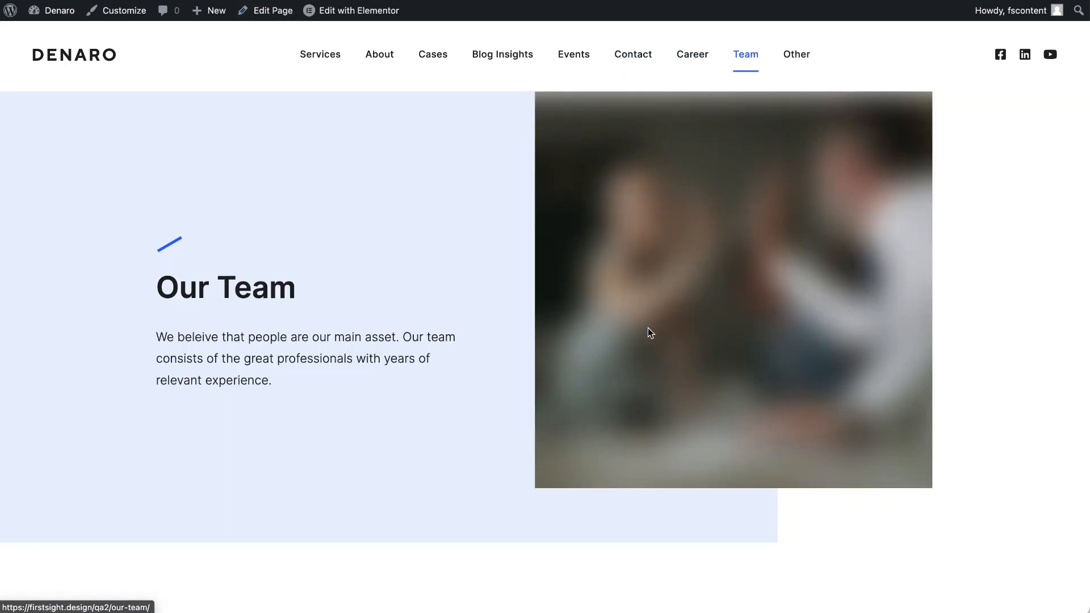
scroll(650, 333, "down", 10)
left_click(649, 289)
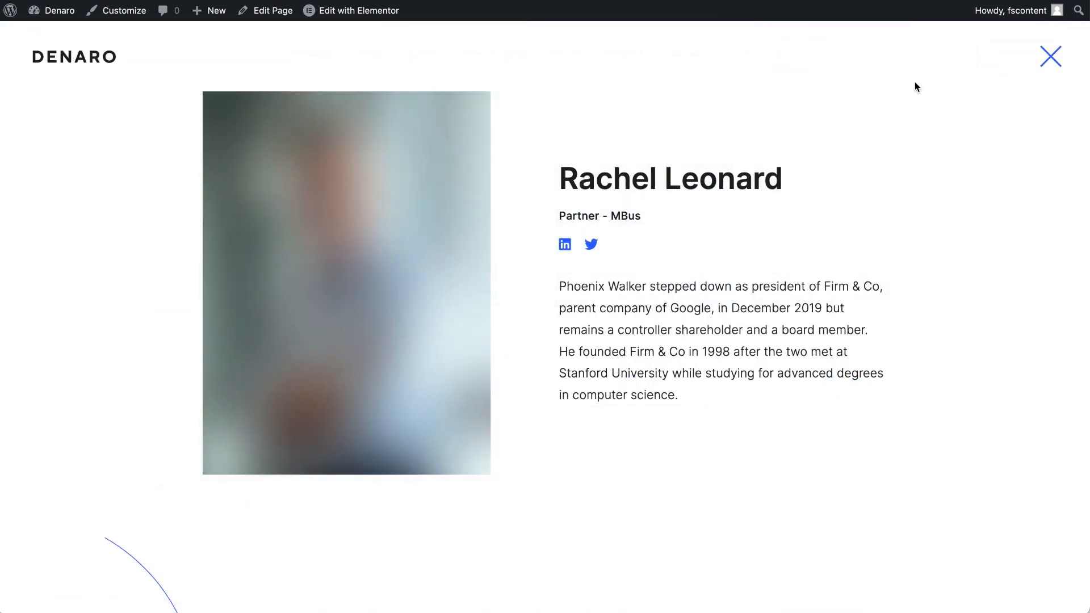
left_click(1051, 58)
scroll(668, 431, "down", 5)
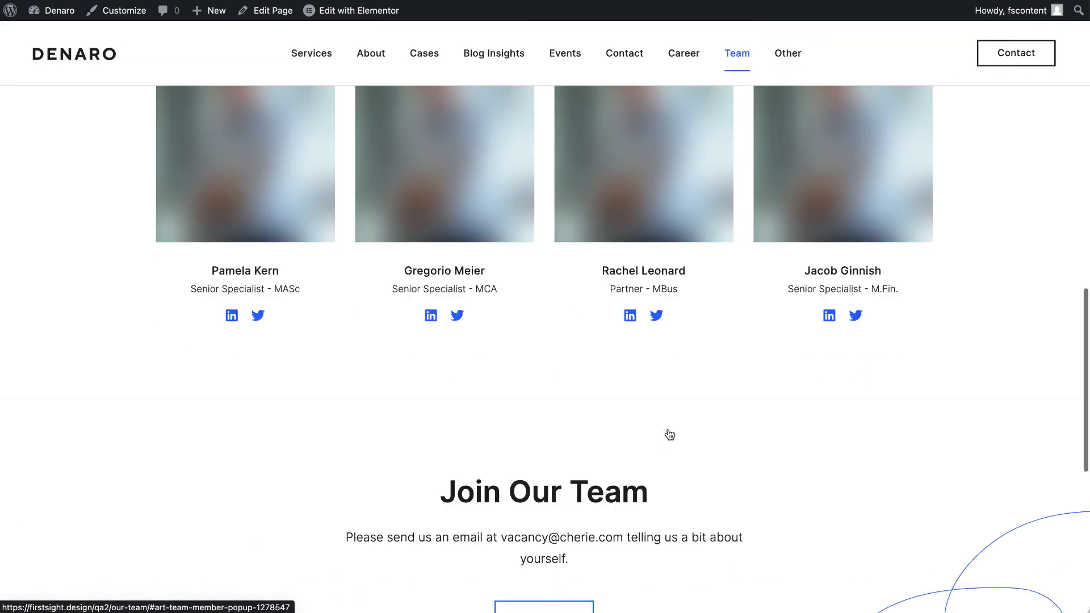
scroll(669, 431, "up", 15)
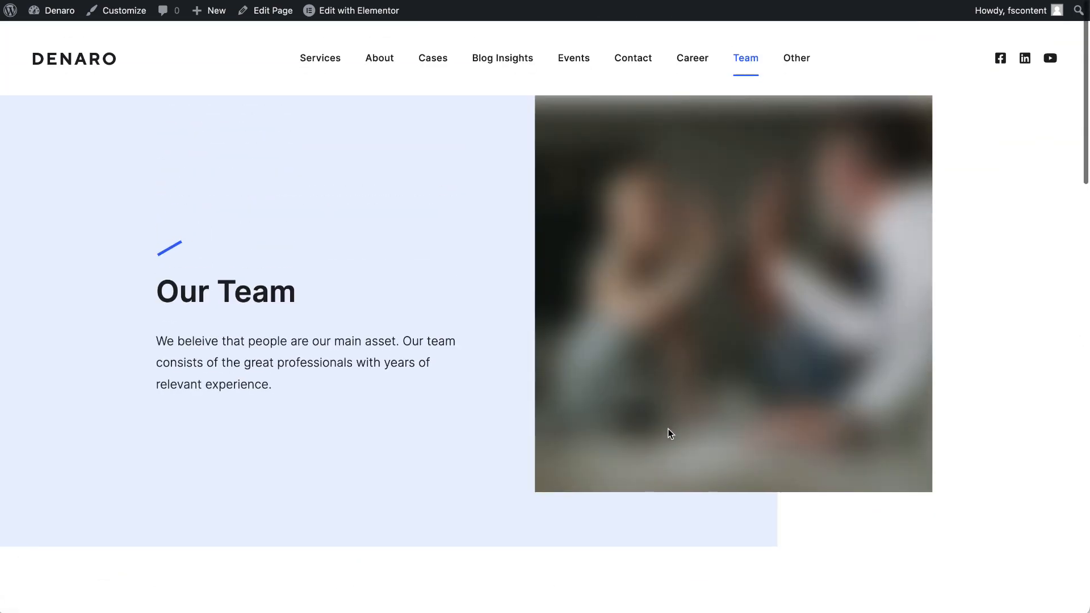
Step: Open the Team page for editing with Elementor in a new tab and look over the team member rows
right_click(361, 12)
left_click(460, 15)
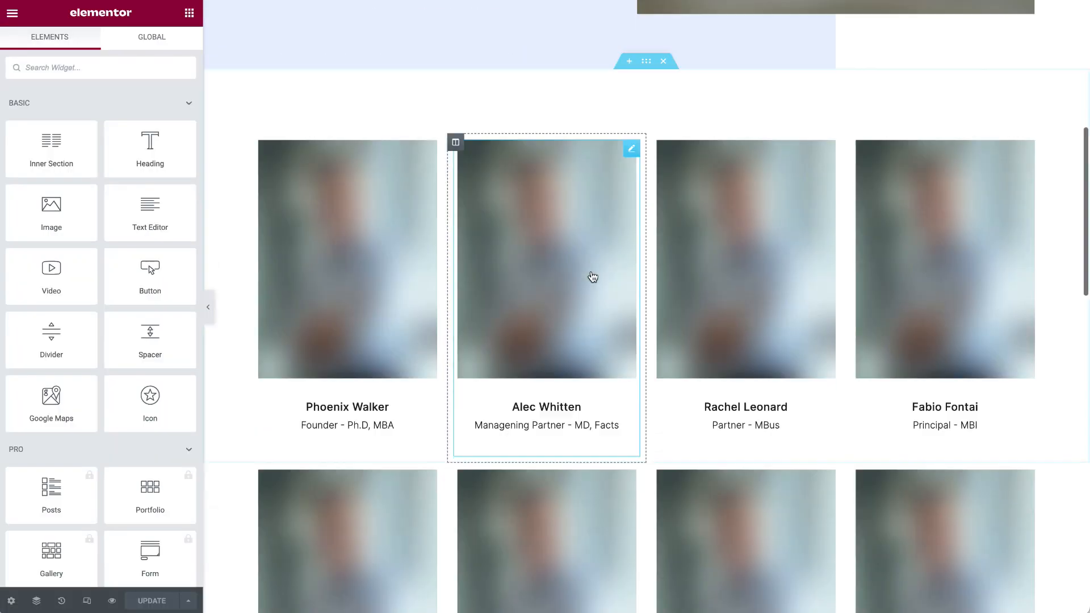
scroll(552, 280, "down", 6)
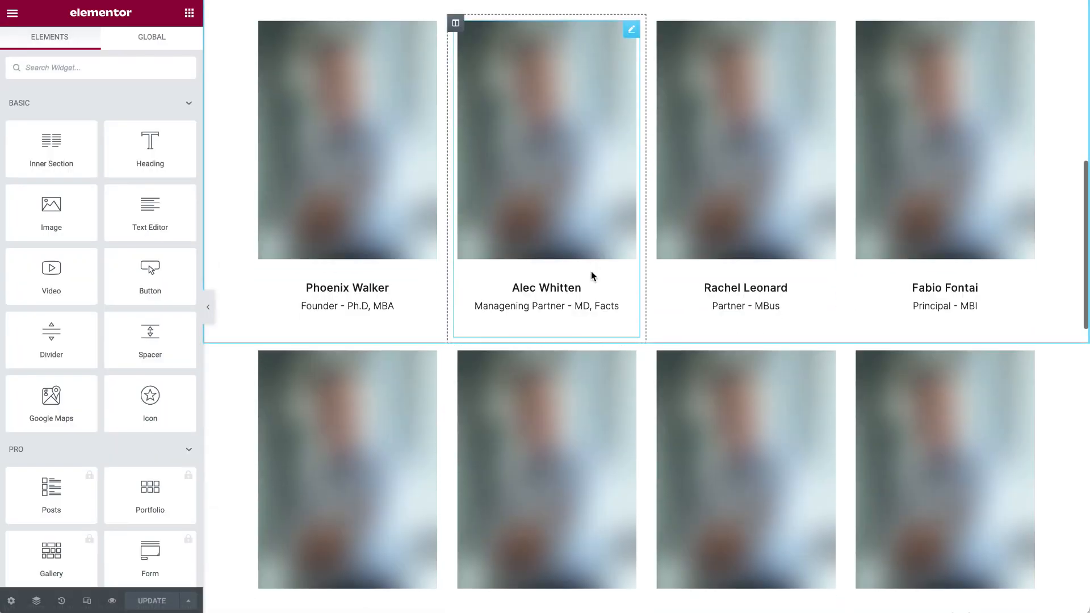
scroll(764, 236, "up", 5)
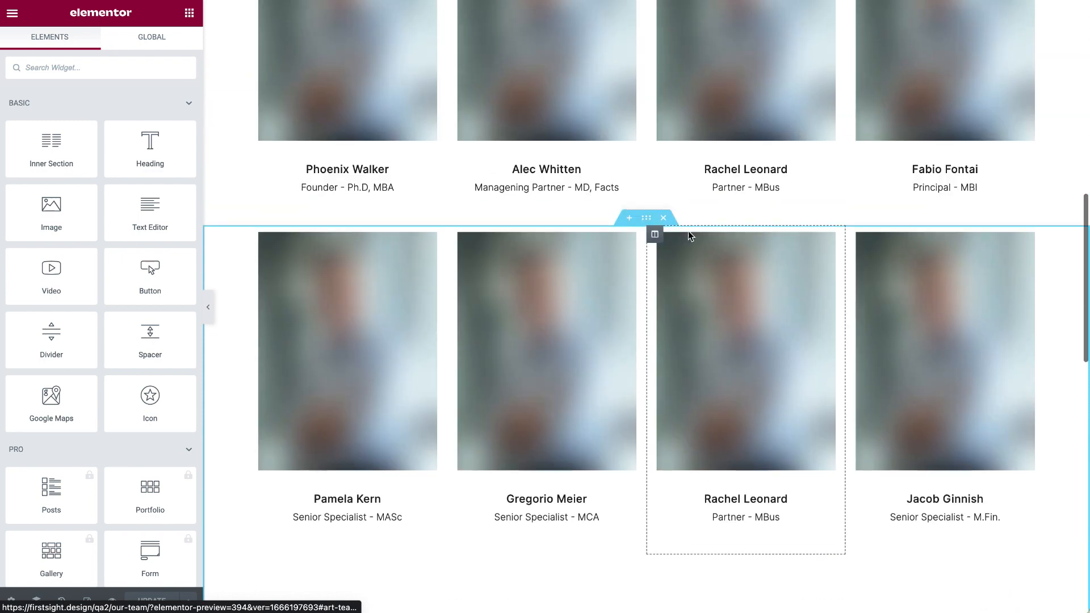
left_click(437, 60)
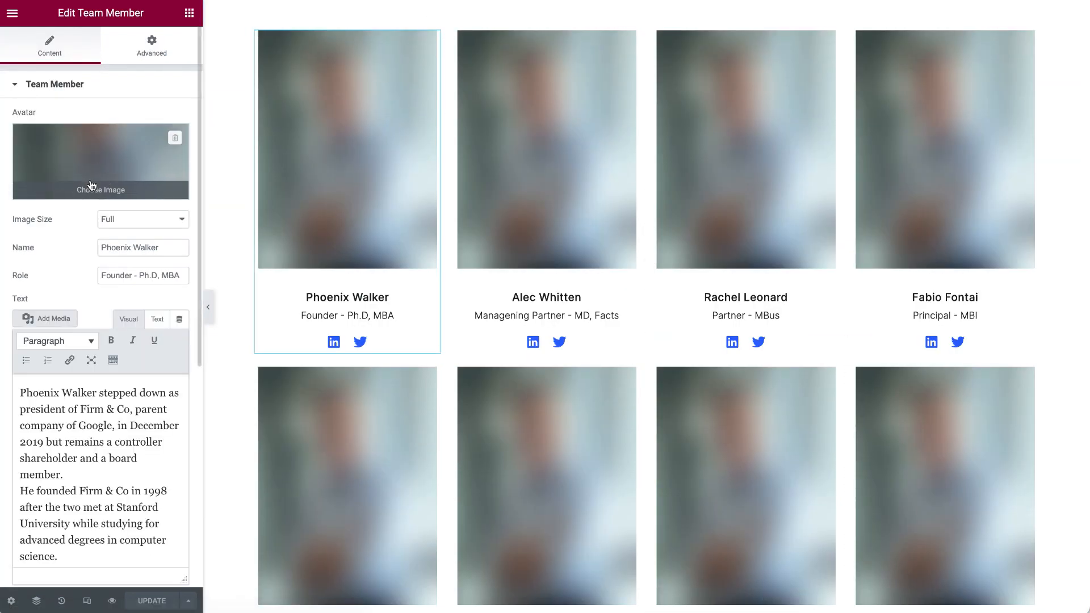
left_click(96, 170)
left_click(188, 68)
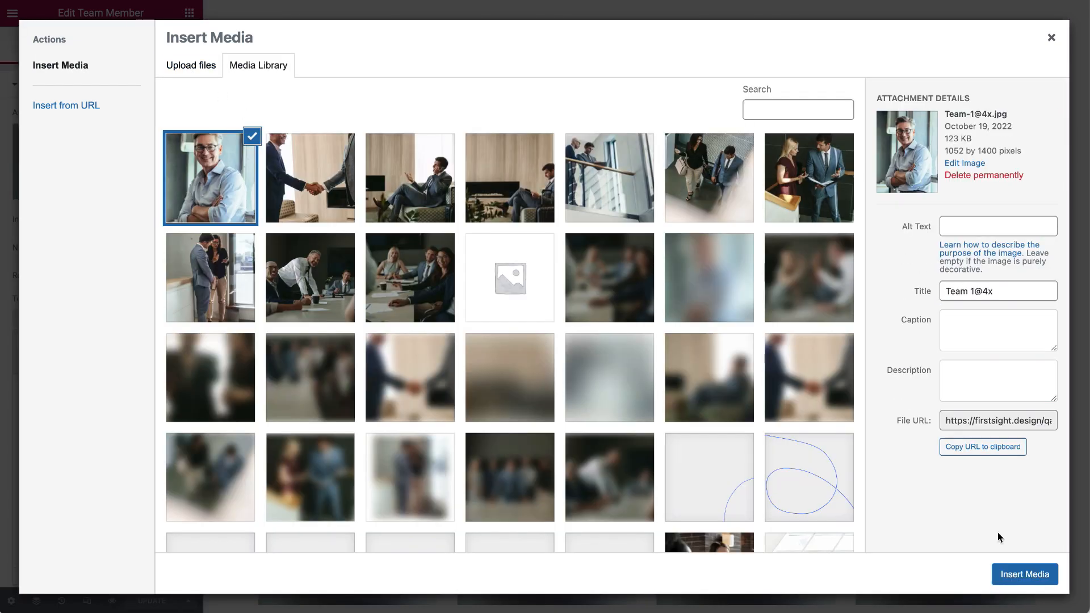
left_click(1022, 574)
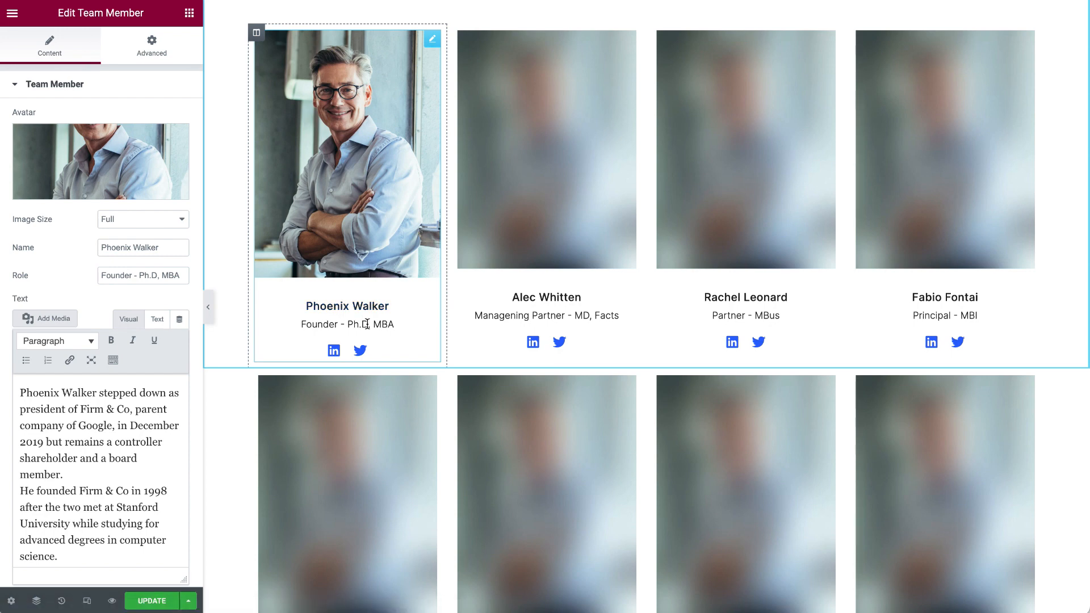
Step: Review the first team member's name, role and biography text settings
scroll(365, 316, "down", 1)
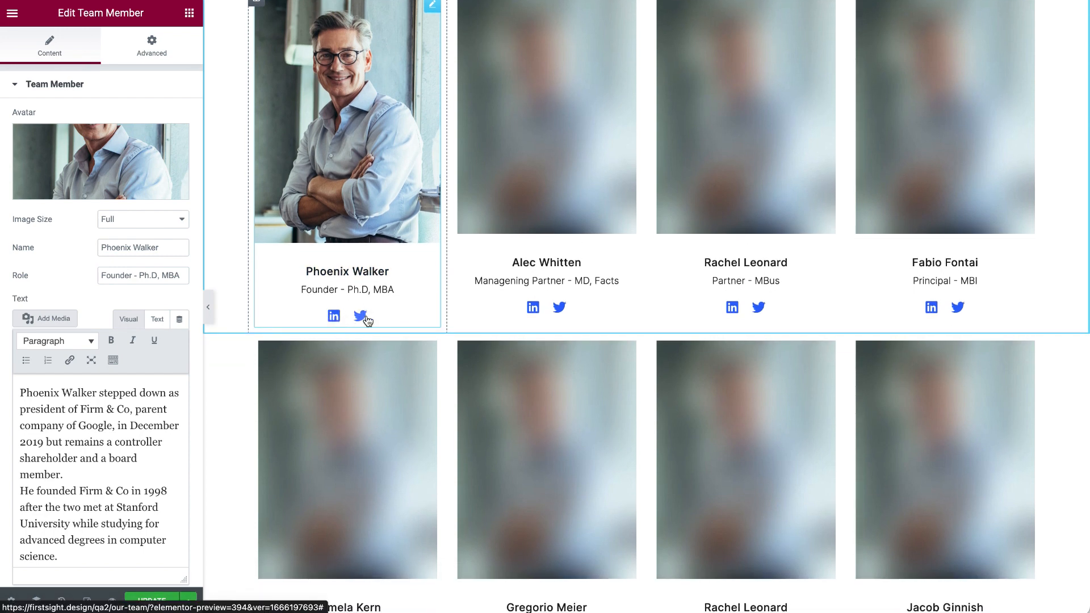
left_click(142, 446)
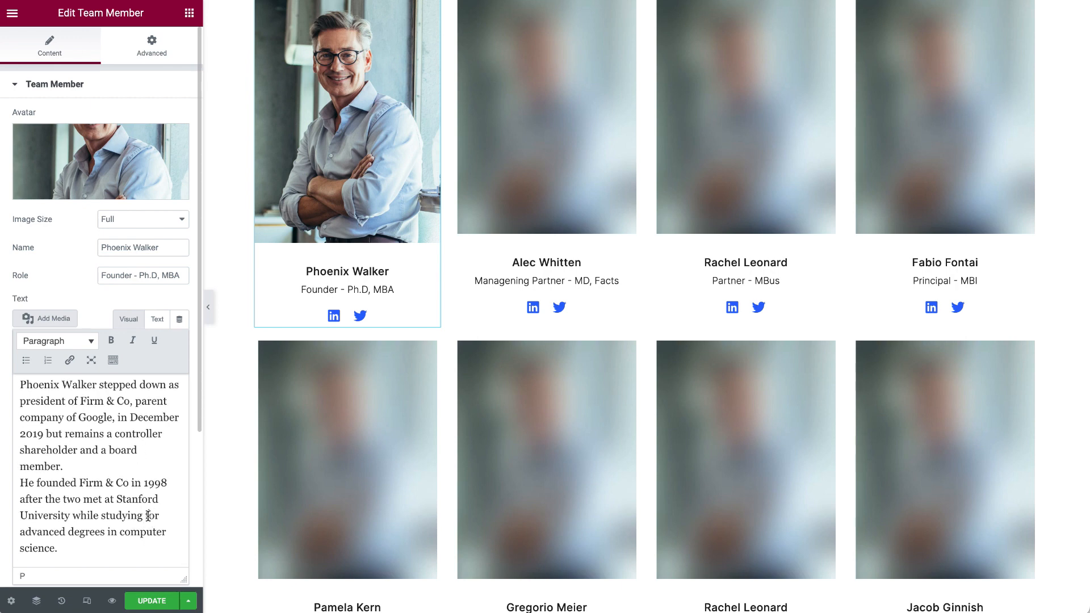
left_click(111, 84)
left_click(111, 84)
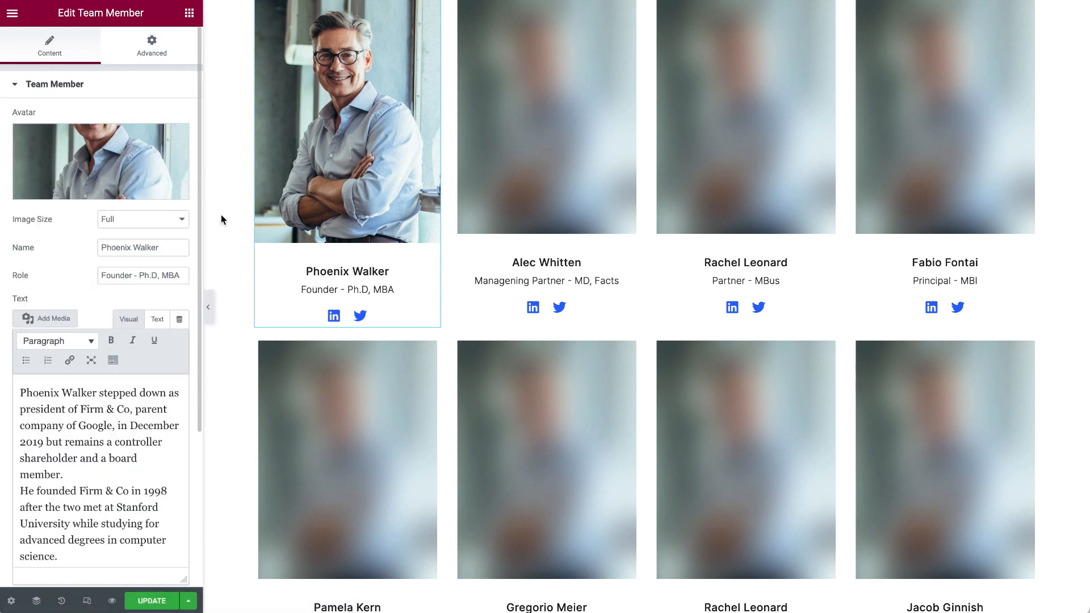
Step: Check the link options of the first member's LinkedIn icon without changing them, and update the Team page
scroll(99, 341, "down", 3)
left_click(86, 511)
scroll(86, 499, "down", 5)
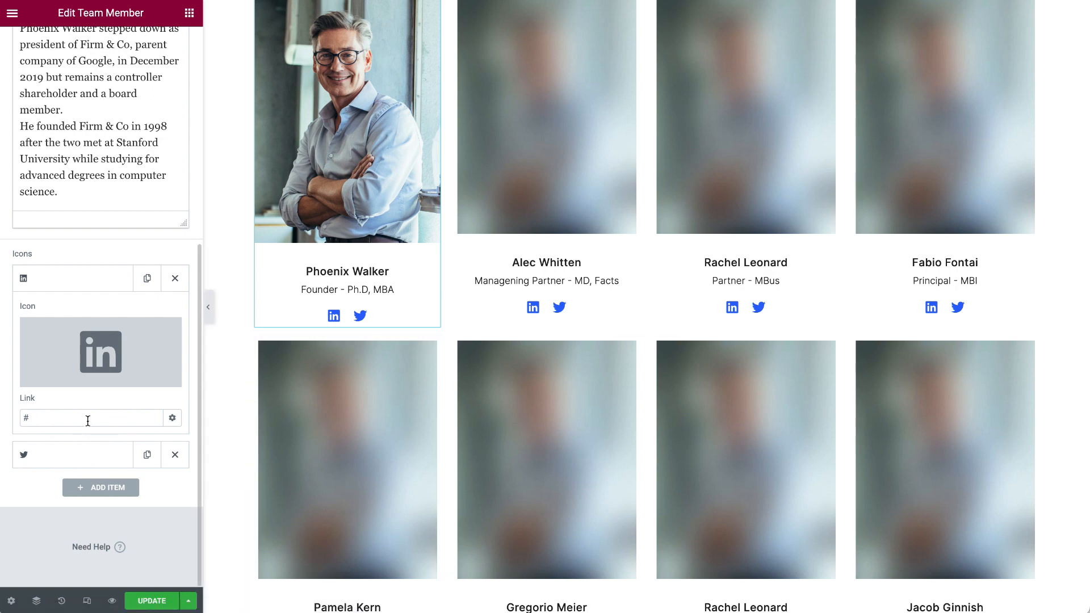
left_click(172, 419)
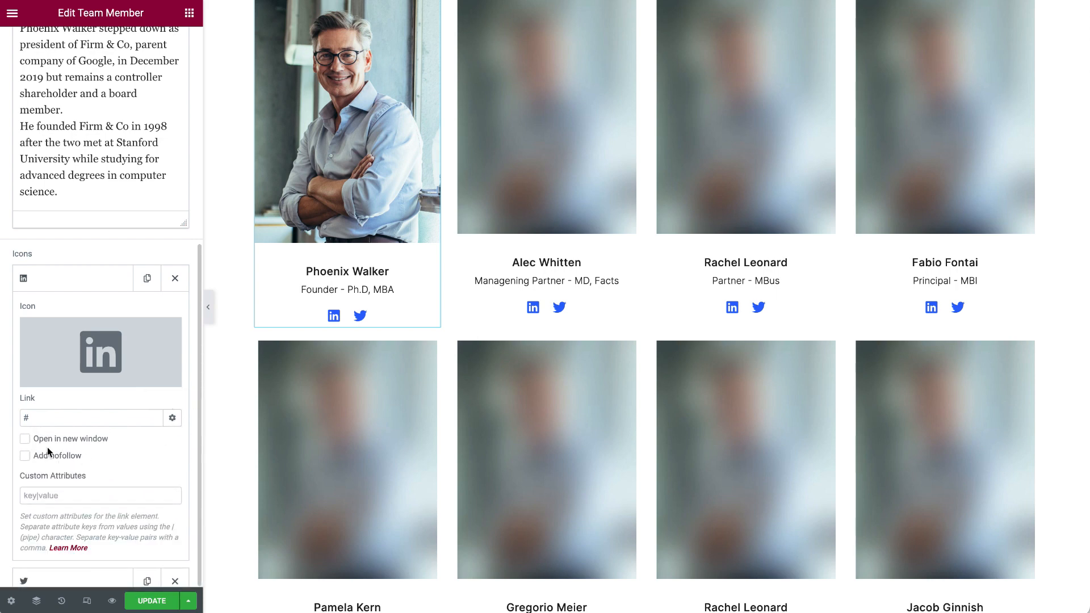
left_click(84, 289)
left_click(151, 601)
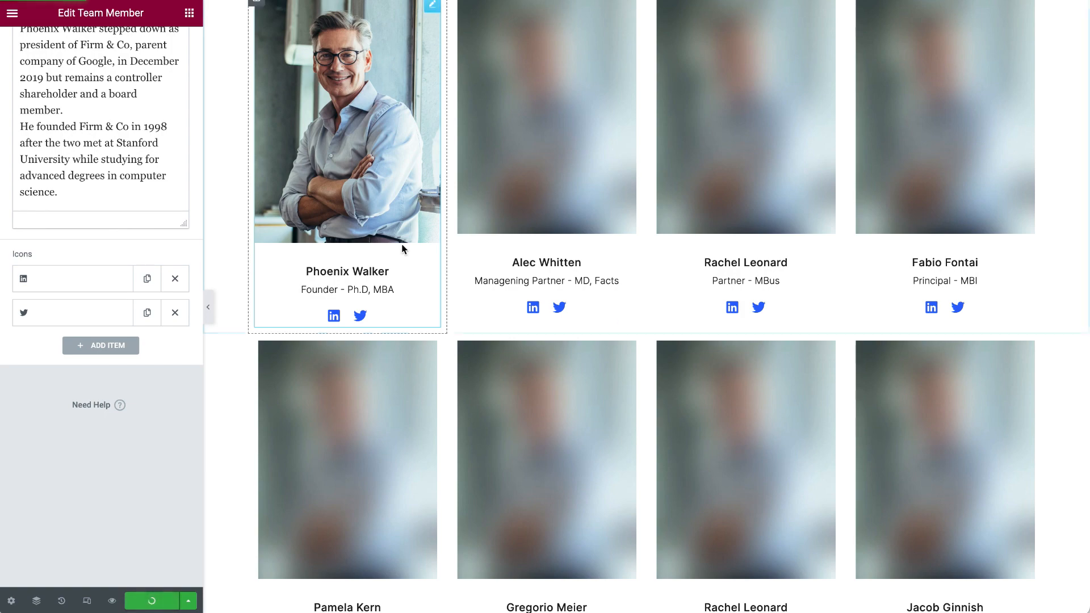
Step: Look over both rows of team members, the Join Our Team section and the Our Team header in the page preview
scroll(541, 266, "down", 3)
scroll(542, 265, "up", 5)
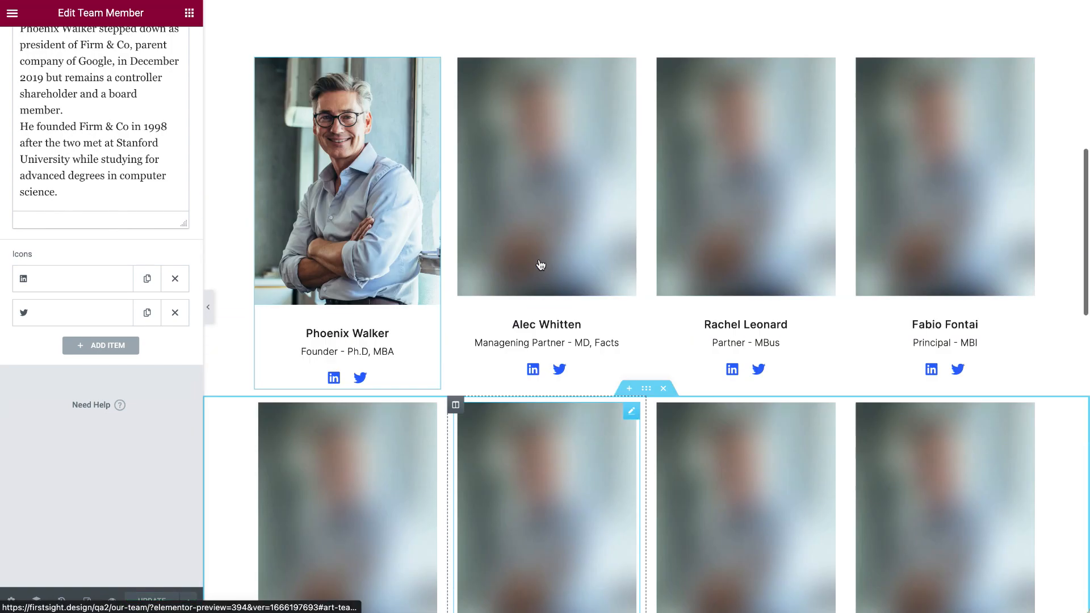
scroll(539, 263, "up", 4)
scroll(540, 265, "down", 10)
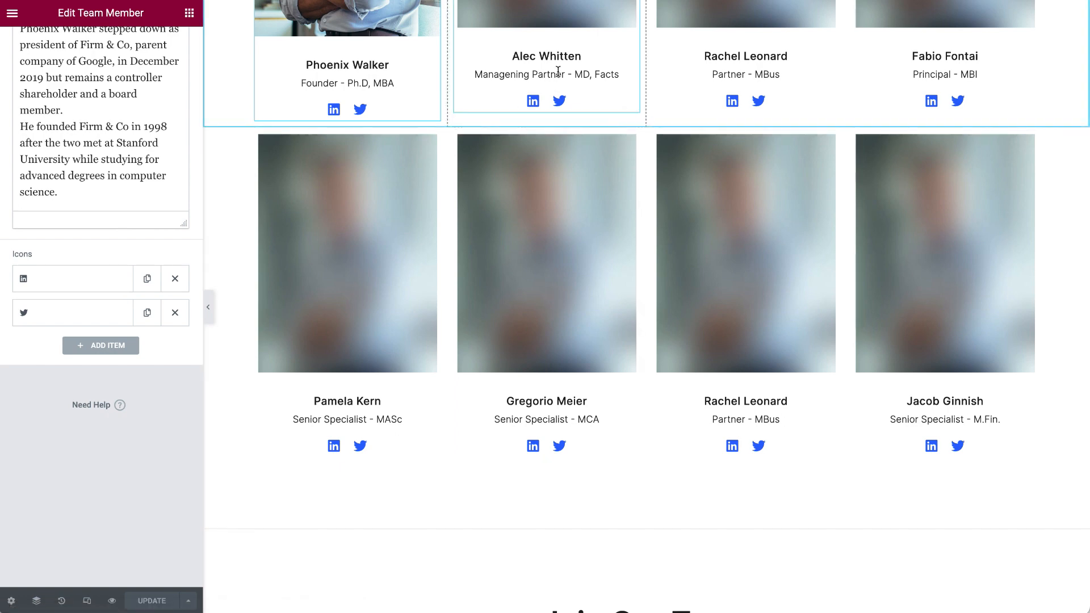
scroll(610, 86, "up", 7)
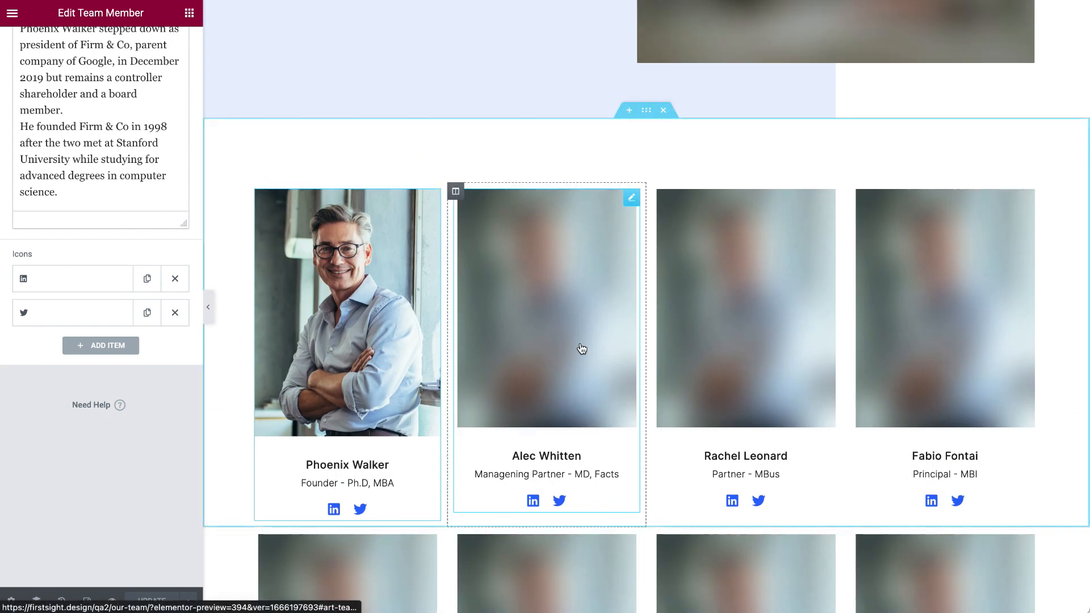
scroll(581, 346, "down", 10)
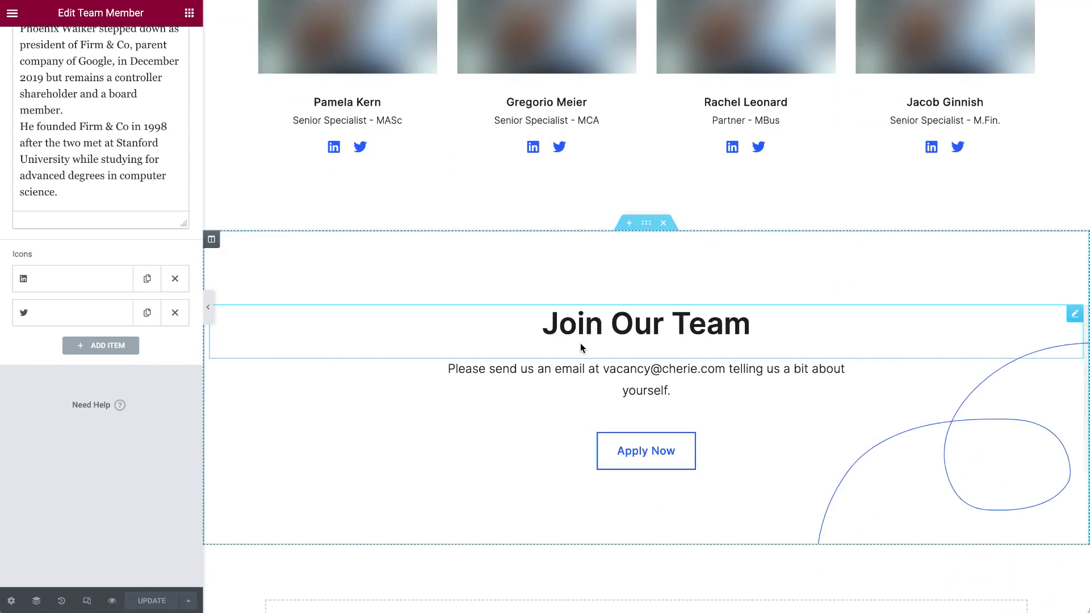
scroll(580, 343, "up", 10)
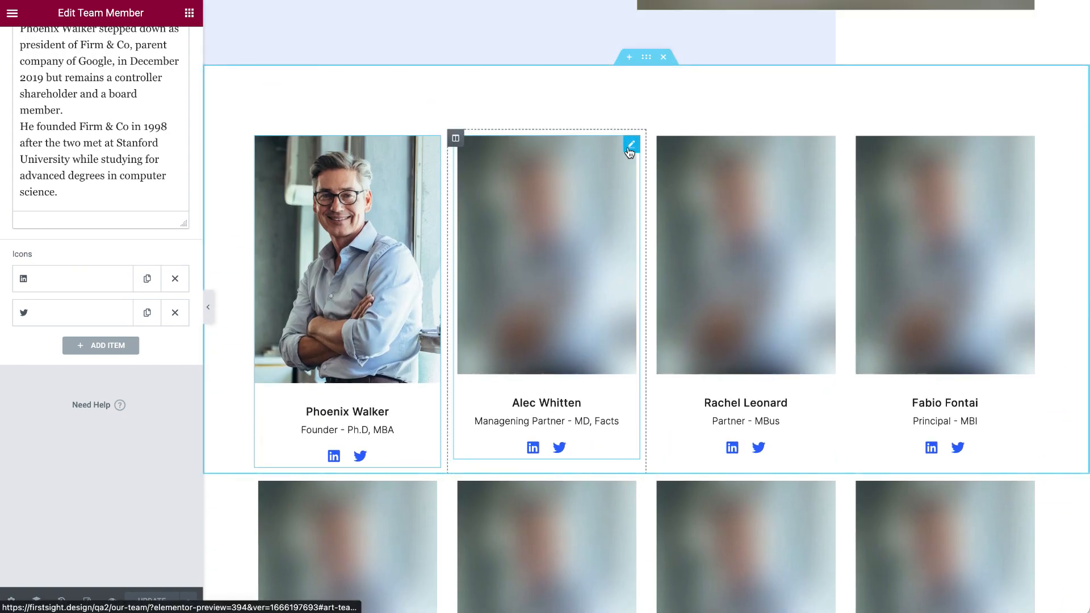
scroll(567, 278, "down", 10)
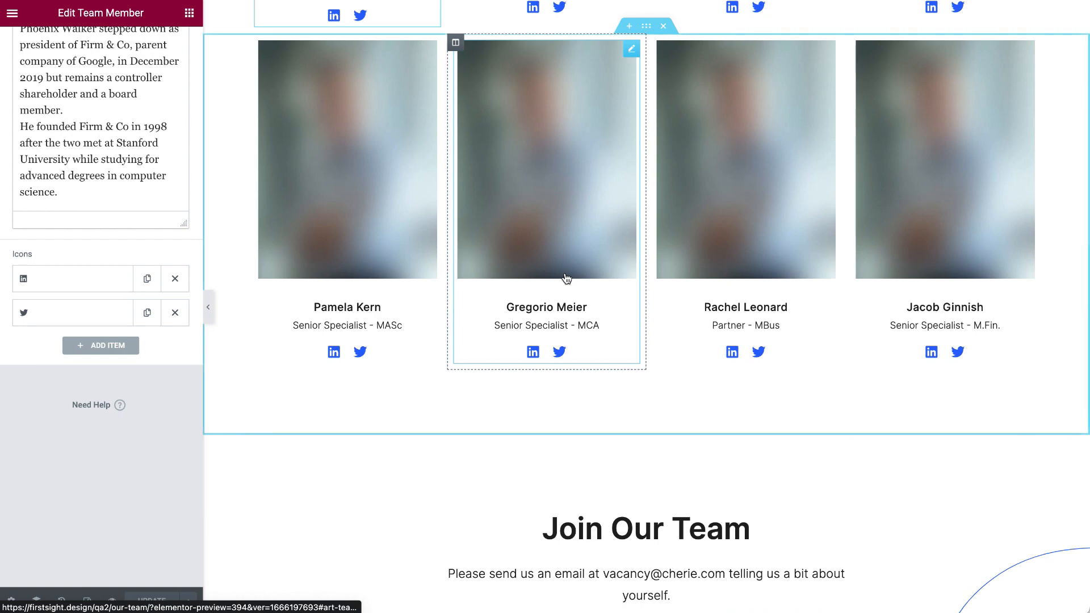
scroll(566, 277, "up", 15)
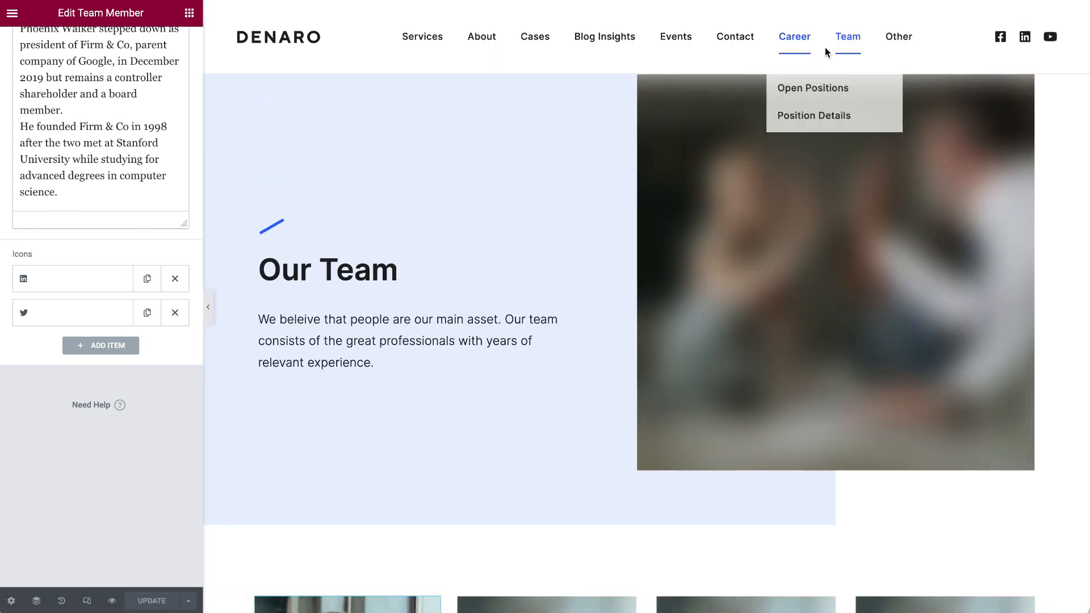
Step: Return to the live Team page, open the Shop Catalog page and look through its product grid
mouse_move(901, 38)
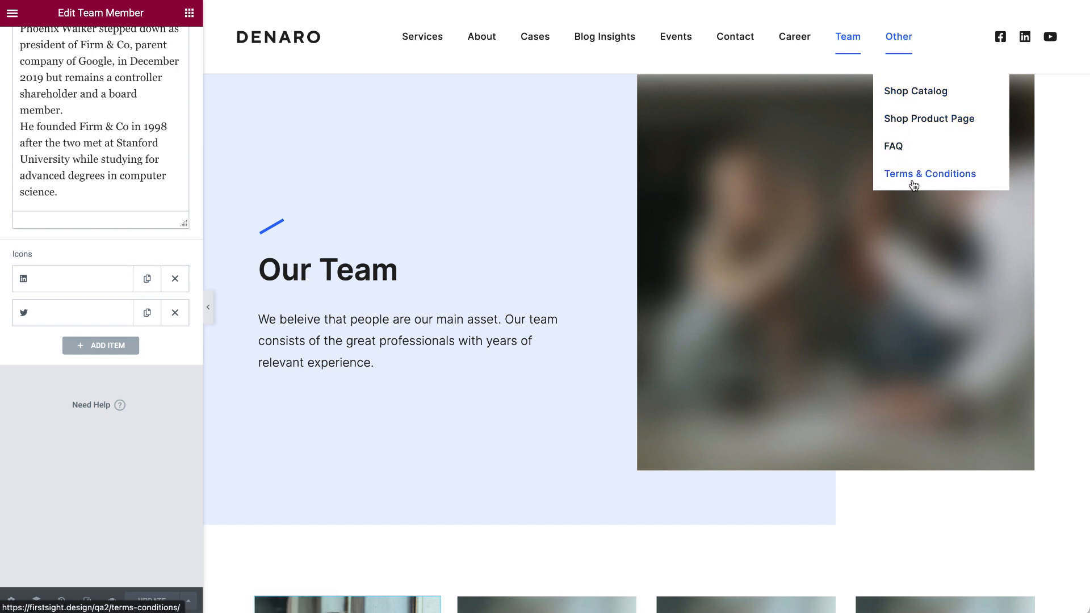
left_click(921, 96)
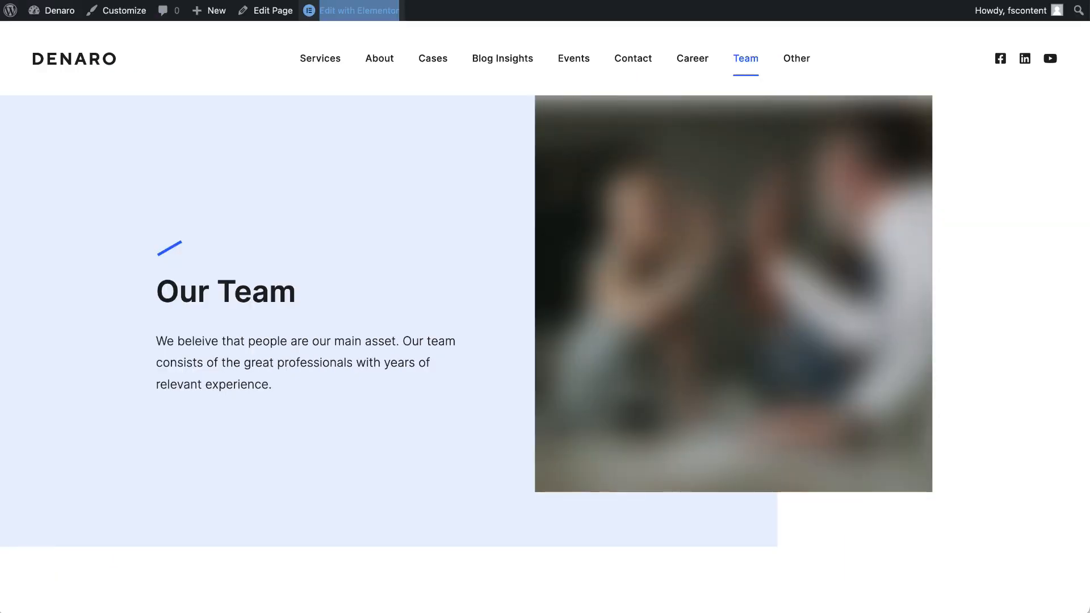
mouse_move(795, 63)
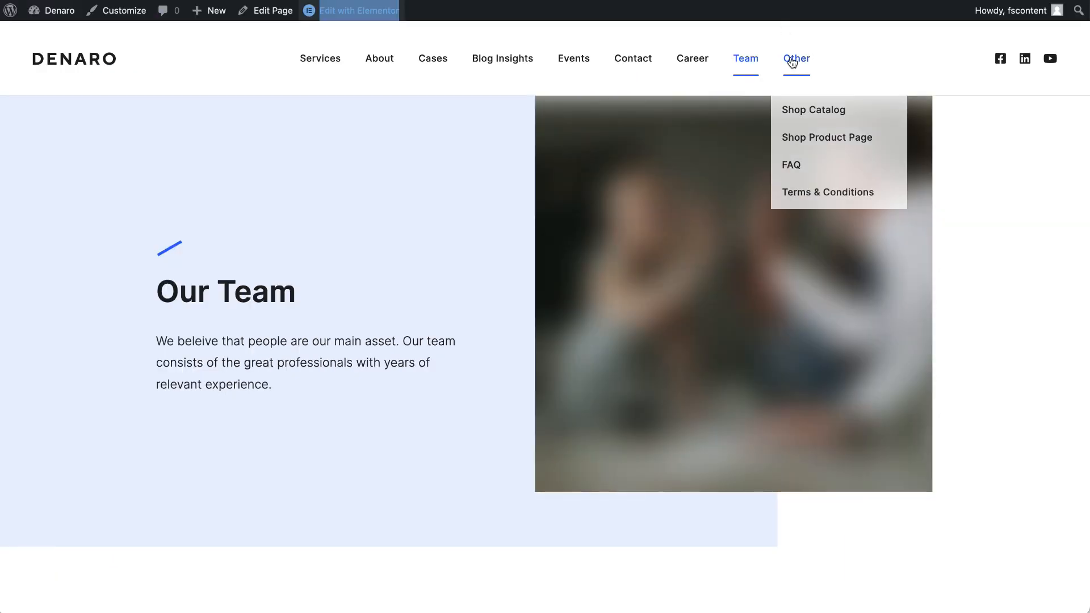
left_click(800, 116)
scroll(636, 357, "down", 7)
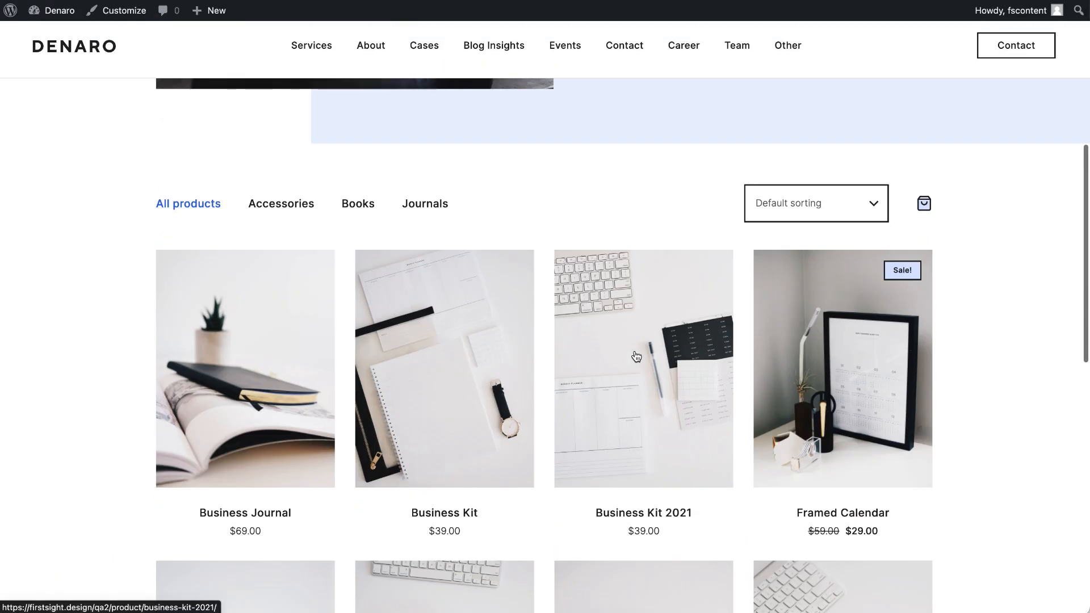
scroll(636, 357, "down", 10)
scroll(634, 355, "up", 8)
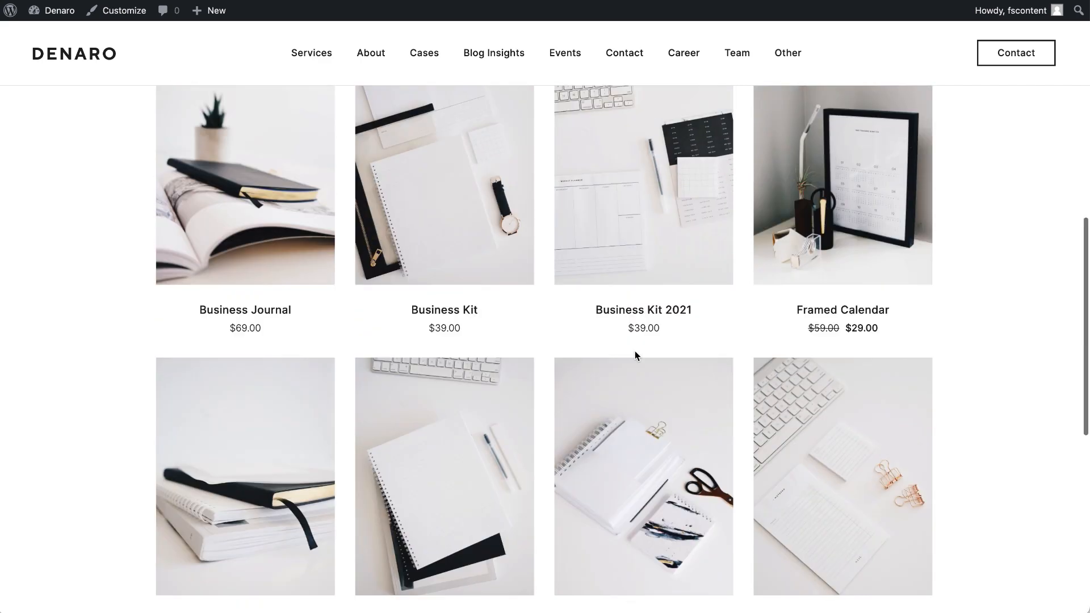
scroll(635, 356, "up", 3)
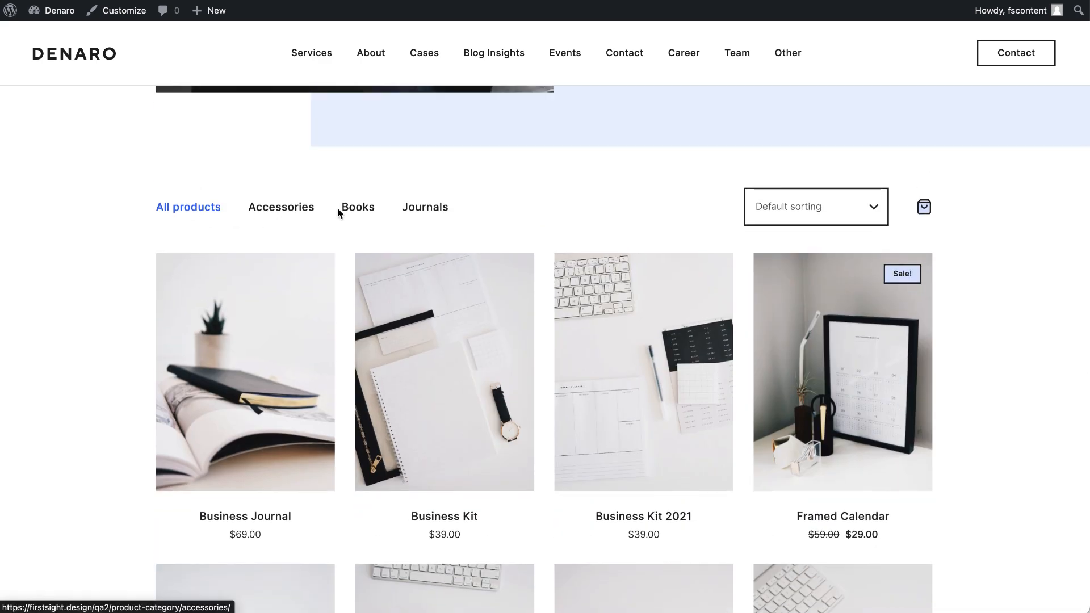
Step: Check the shop's product sorting choices without changing the order, and view the shopping bag before closing it
left_click(825, 209)
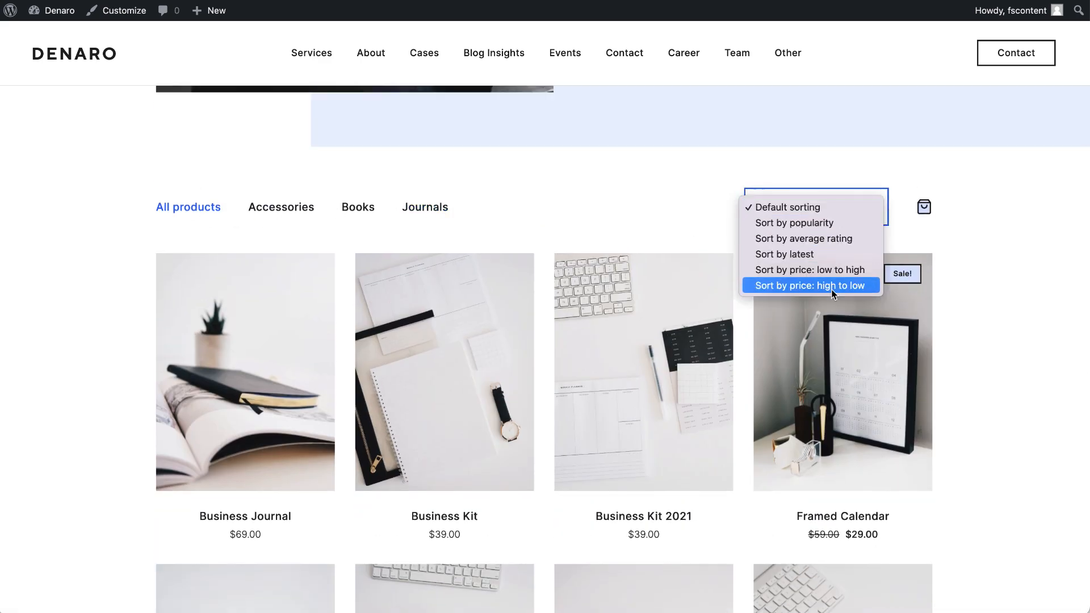
left_click(898, 210)
left_click(924, 207)
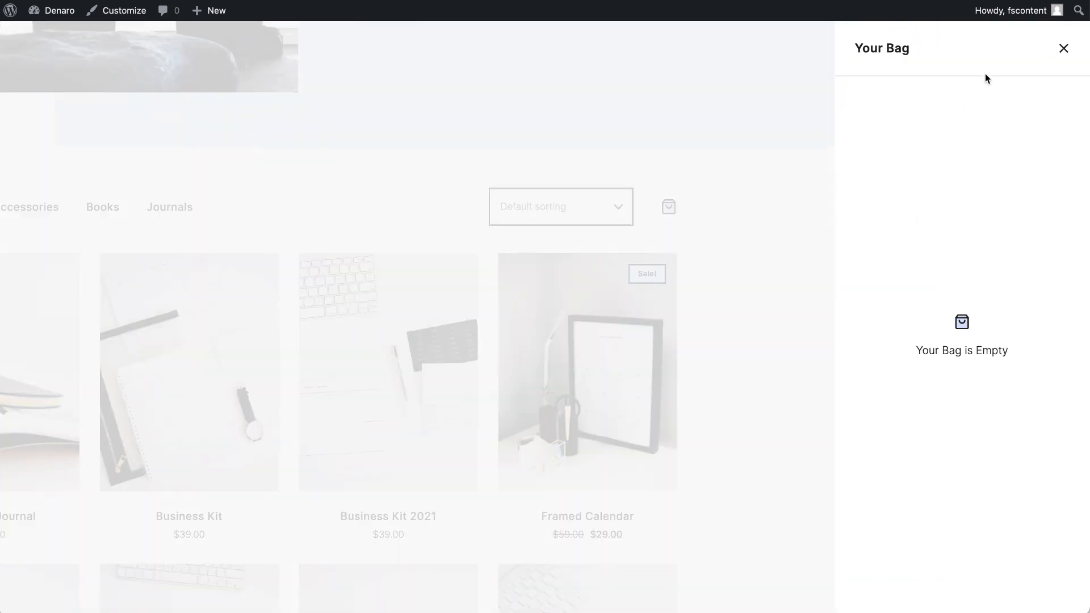
left_click(1064, 50)
Step: Open the Business Journal product page and examine its gallery, Description and Reviews sections, and related products
left_click(216, 381)
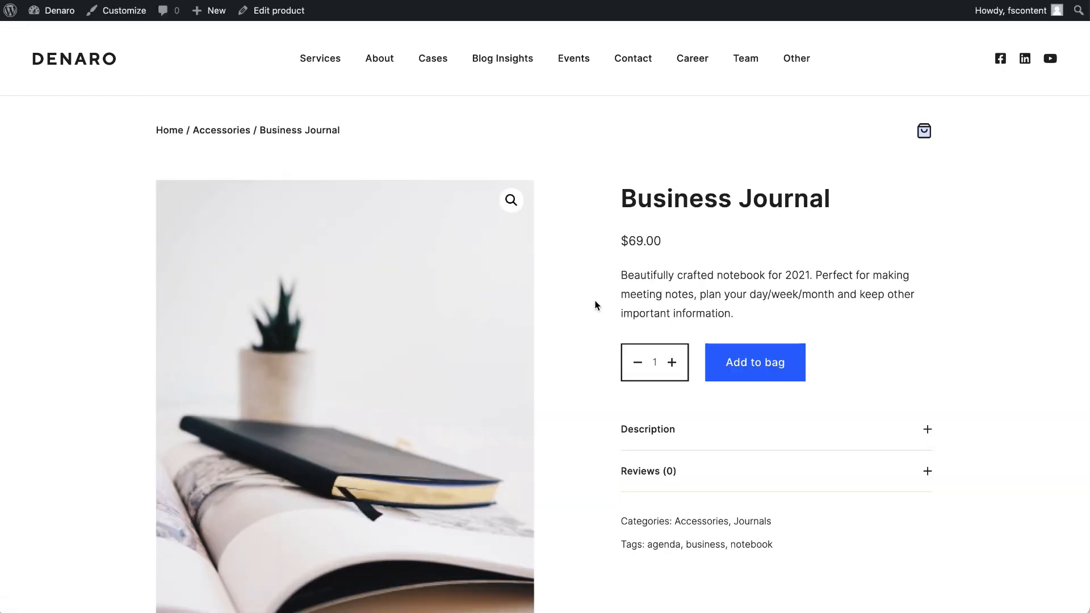
scroll(444, 345, "down", 3)
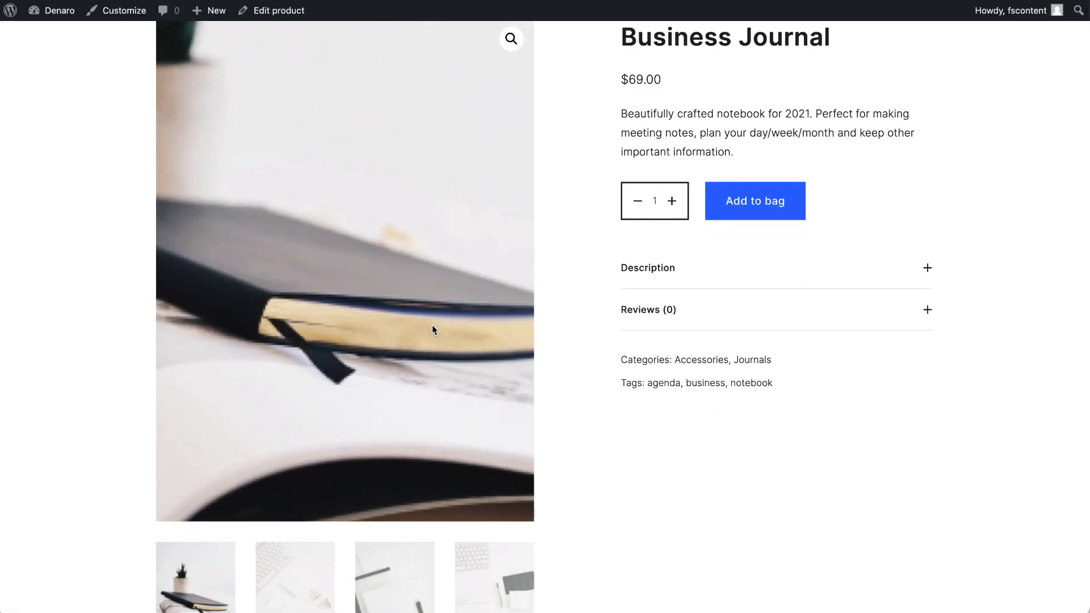
left_click(714, 271)
left_click(713, 267)
left_click(710, 312)
left_click(713, 314)
scroll(712, 312, "down", 10)
scroll(712, 312, "up", 12)
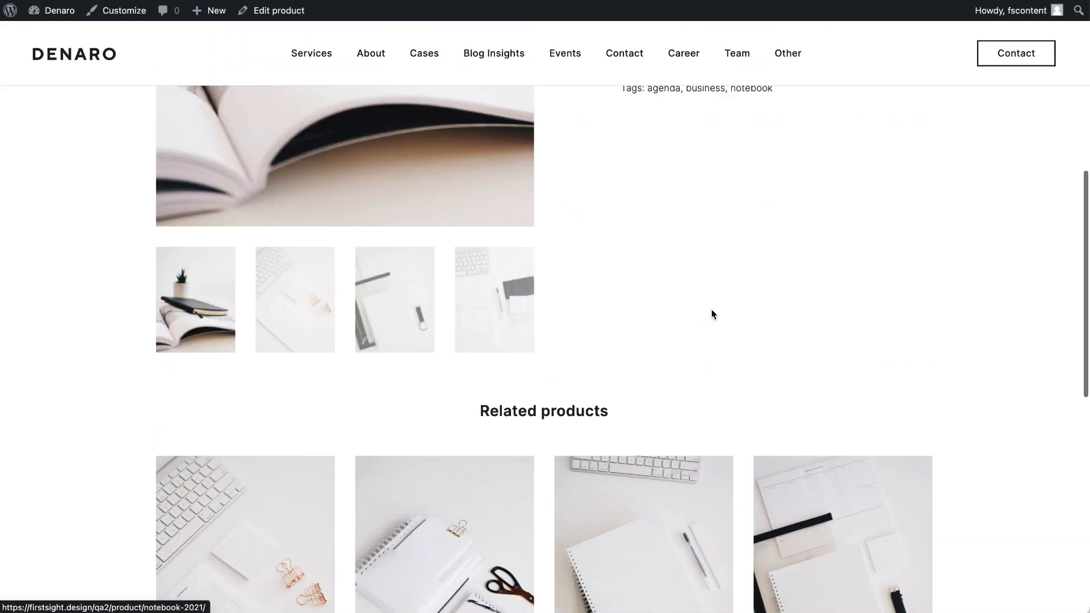
scroll(711, 308, "up", 1)
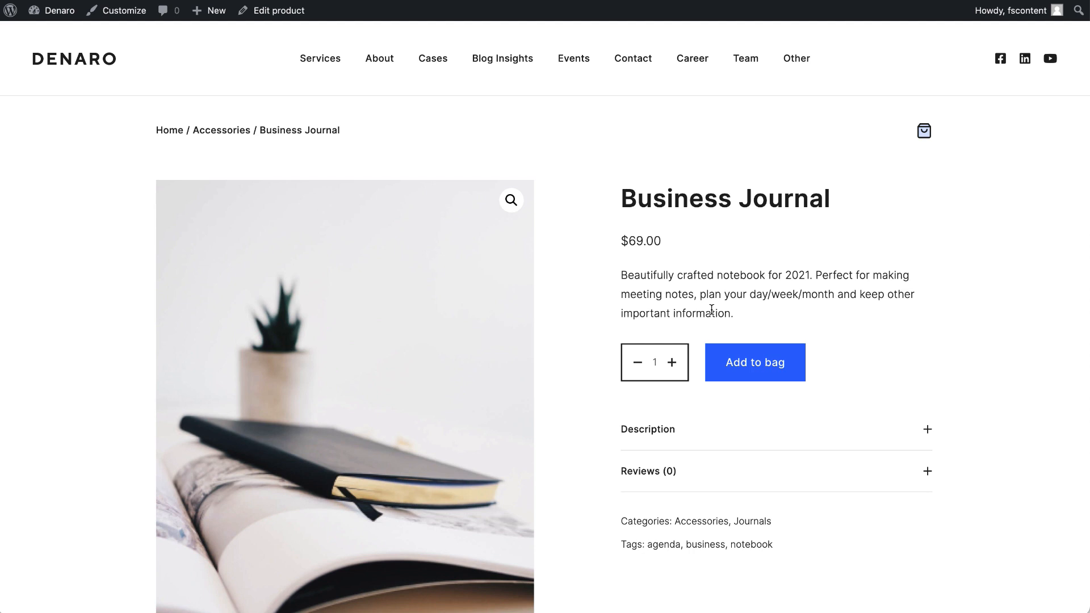
Step: Open the WordPress dashboard in a new tab and look through the list of all shop products
right_click(59, 13)
left_click(73, 21)
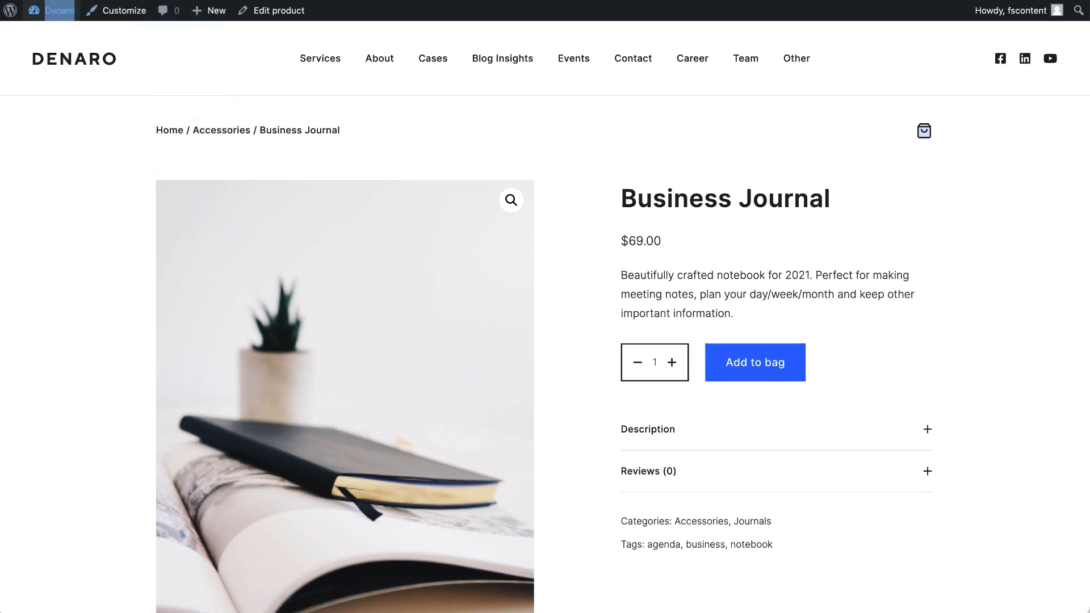
key("ctrl+Tab")
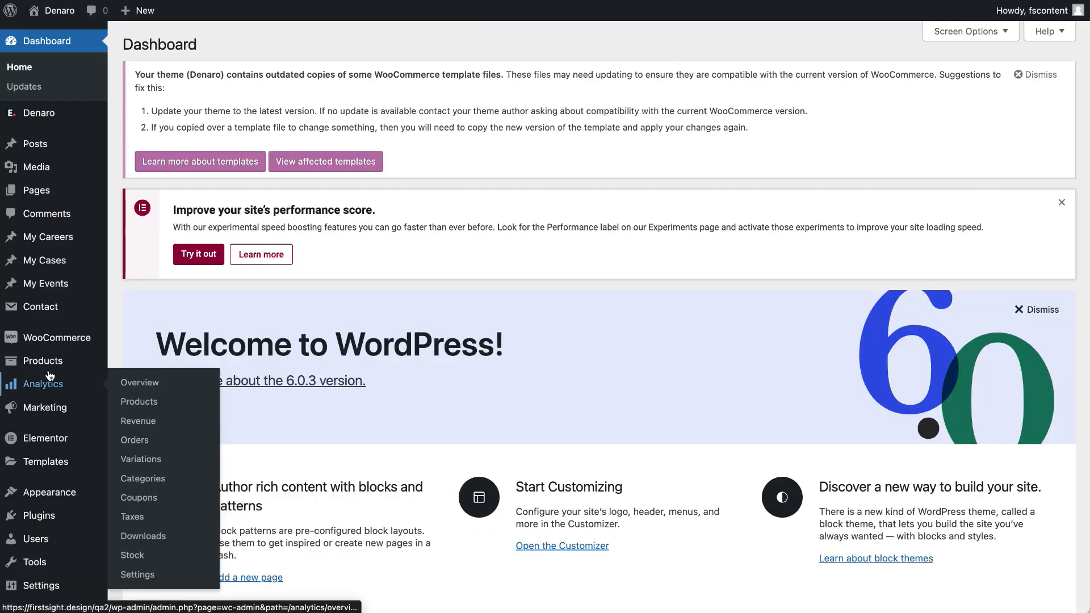
left_click(48, 370)
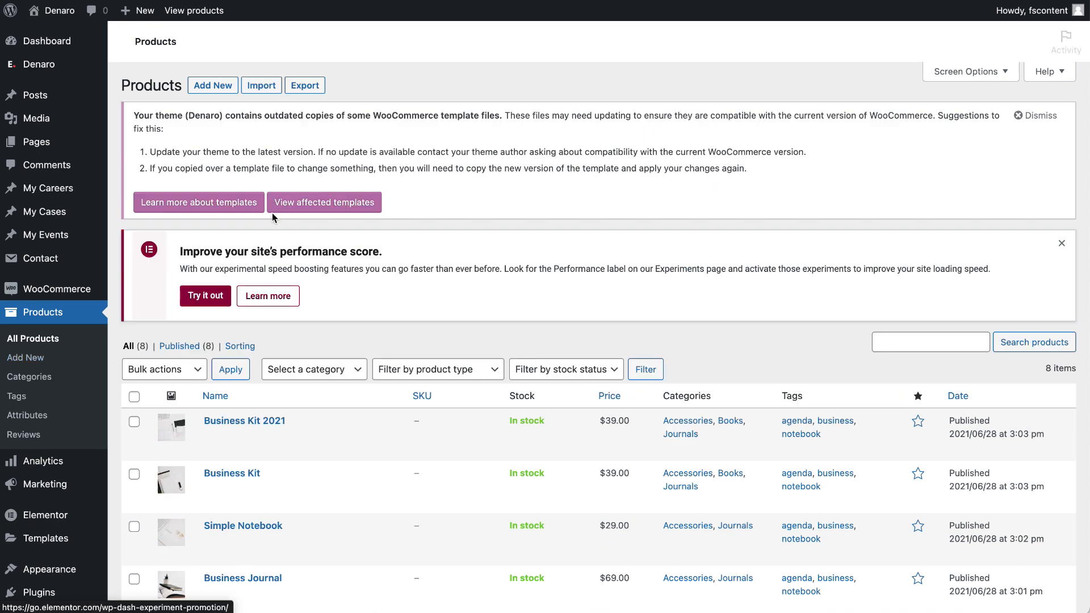
scroll(298, 341, "down", 7)
scroll(300, 183, "up", 3)
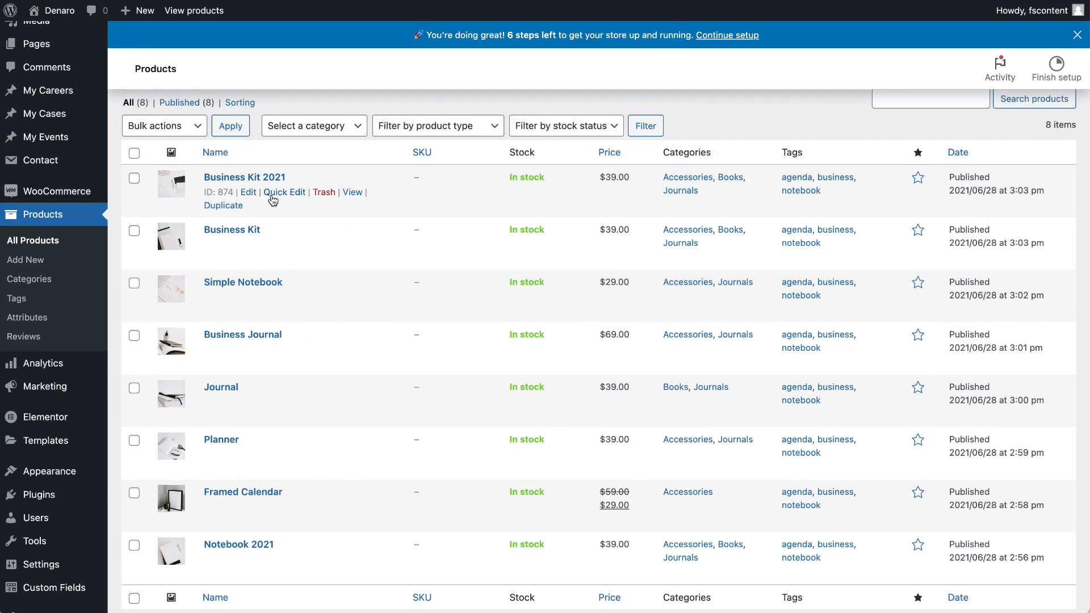
Step: Open the Business Kit 2021 product for editing in a new tab and look over its title and description
right_click(253, 193)
left_click(307, 198)
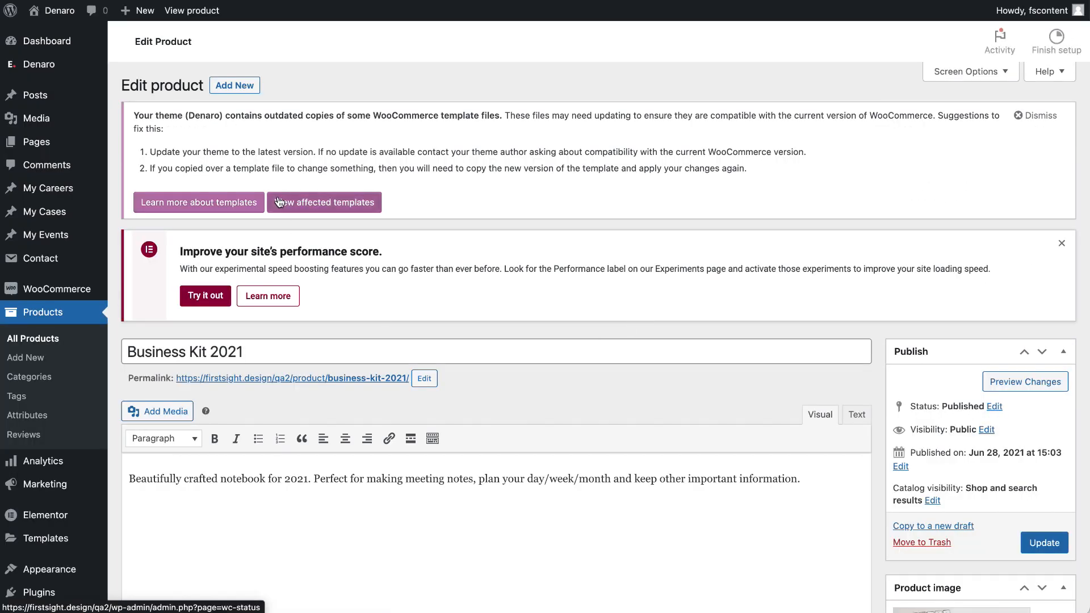
scroll(281, 291, "down", 3)
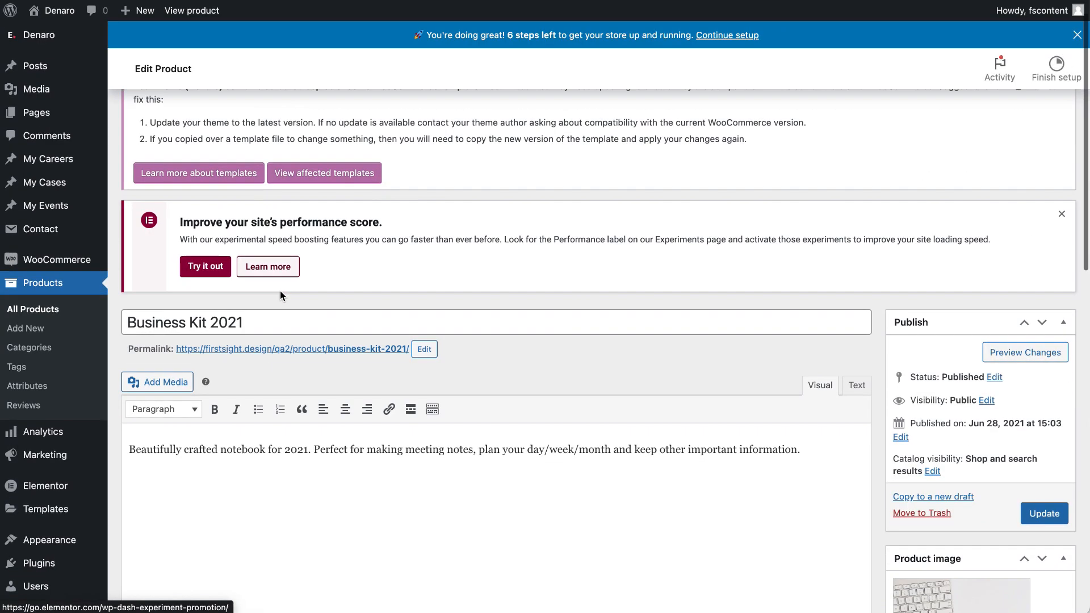
scroll(281, 292, "down", 2)
scroll(268, 98, "up", 1)
left_click_drag(266, 140, 103, 142)
left_click_drag(131, 270, 804, 263)
scroll(806, 267, "down", 4)
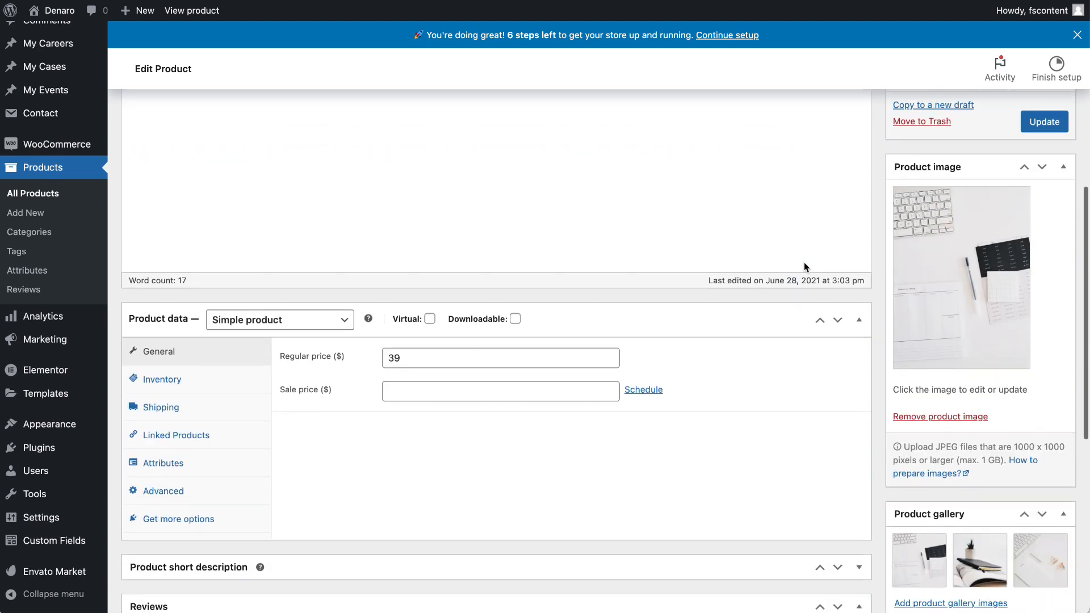
Step: Check the product's regular and sale price fields and the available product types, keeping Simple product
left_click(478, 358)
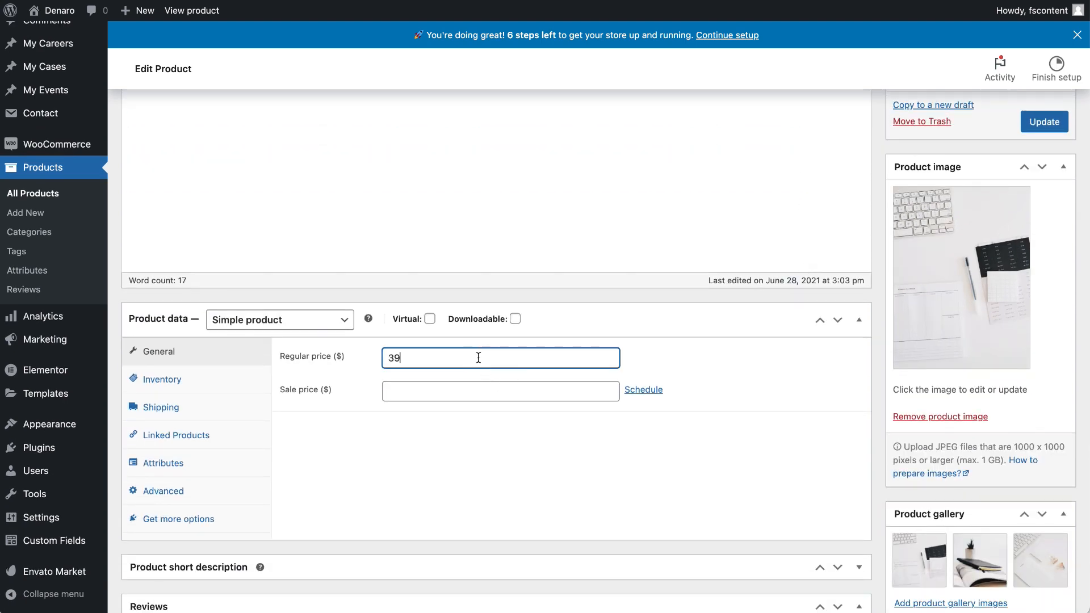
left_click(390, 395)
left_click(305, 322)
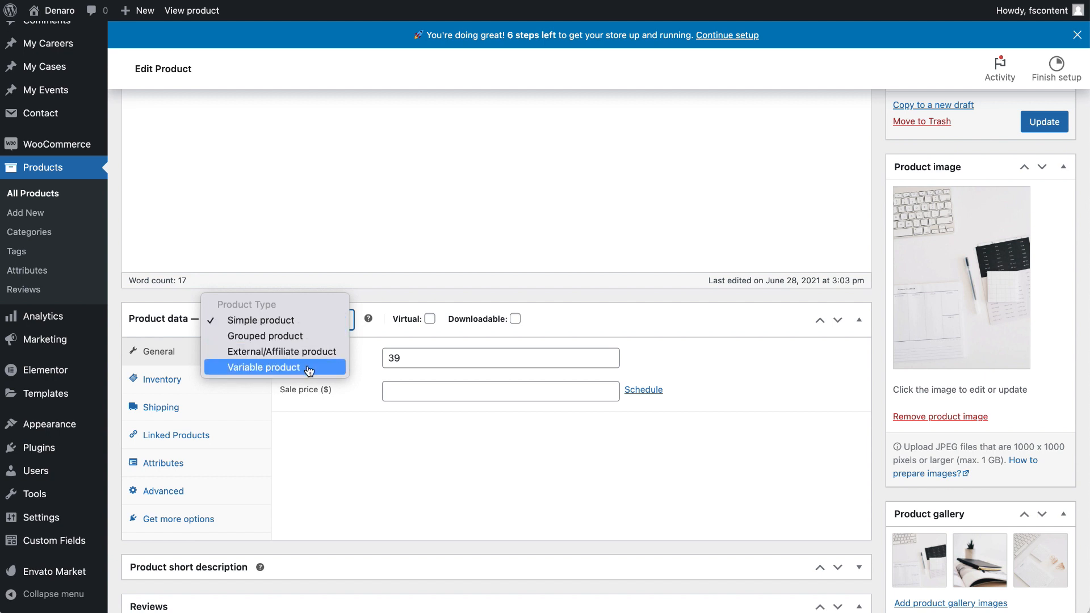
left_click(325, 432)
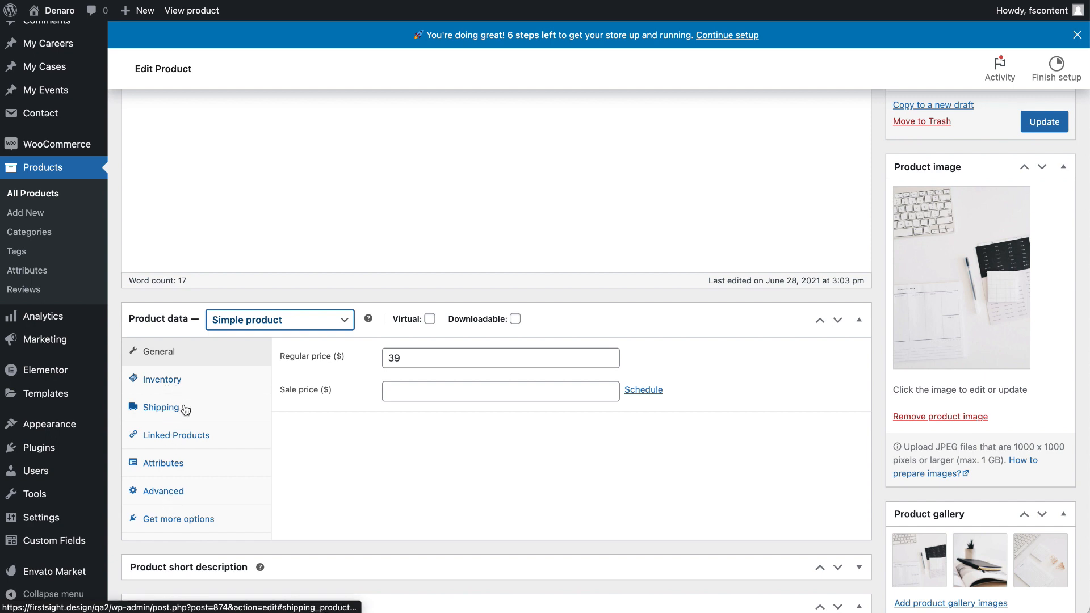
Step: Examine the product's Inventory settings, main image, gallery images and assigned categories
left_click(182, 380)
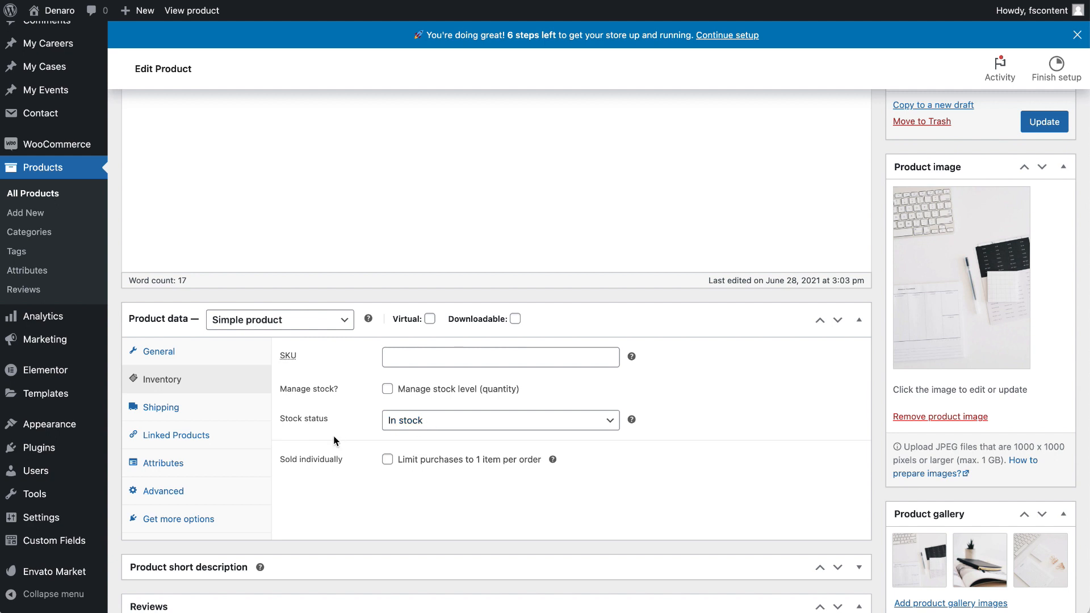
scroll(328, 430, "down", 3)
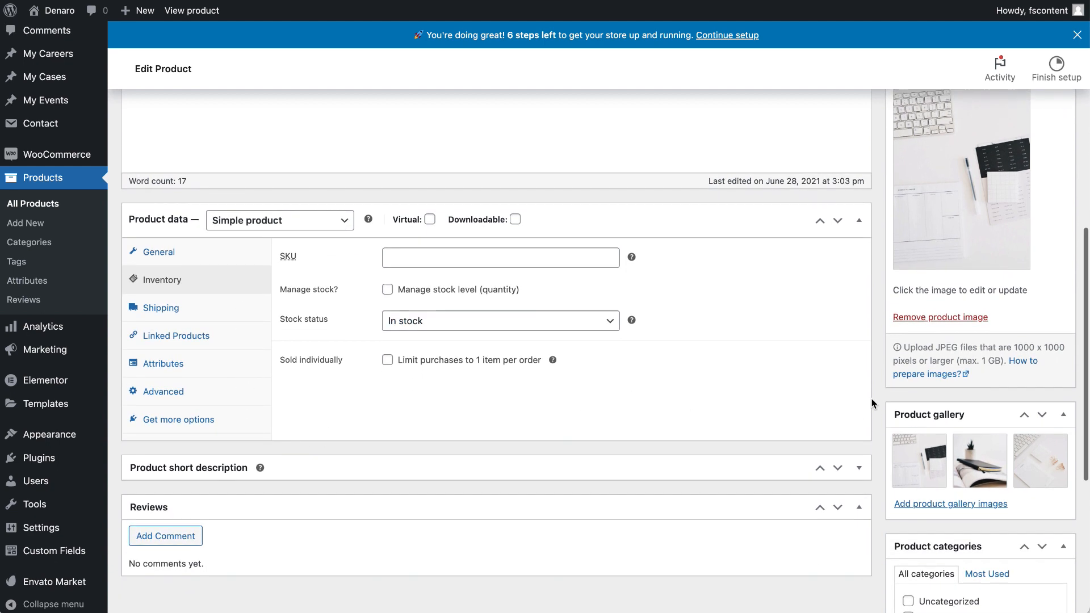
scroll(979, 354, "up", 4)
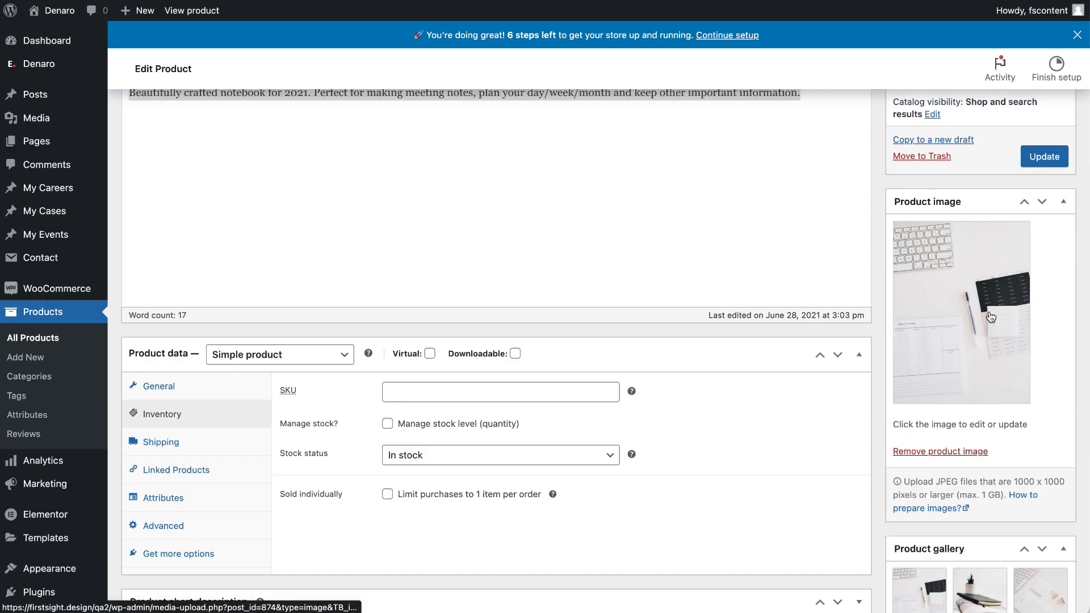
scroll(991, 317, "down", 5)
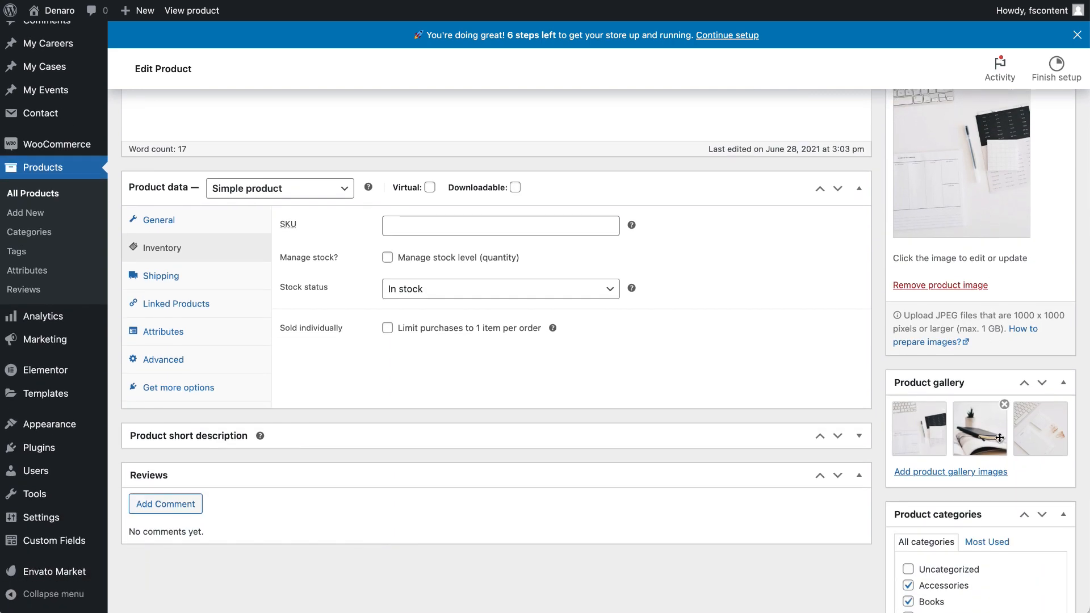
scroll(1062, 434, "down", 3)
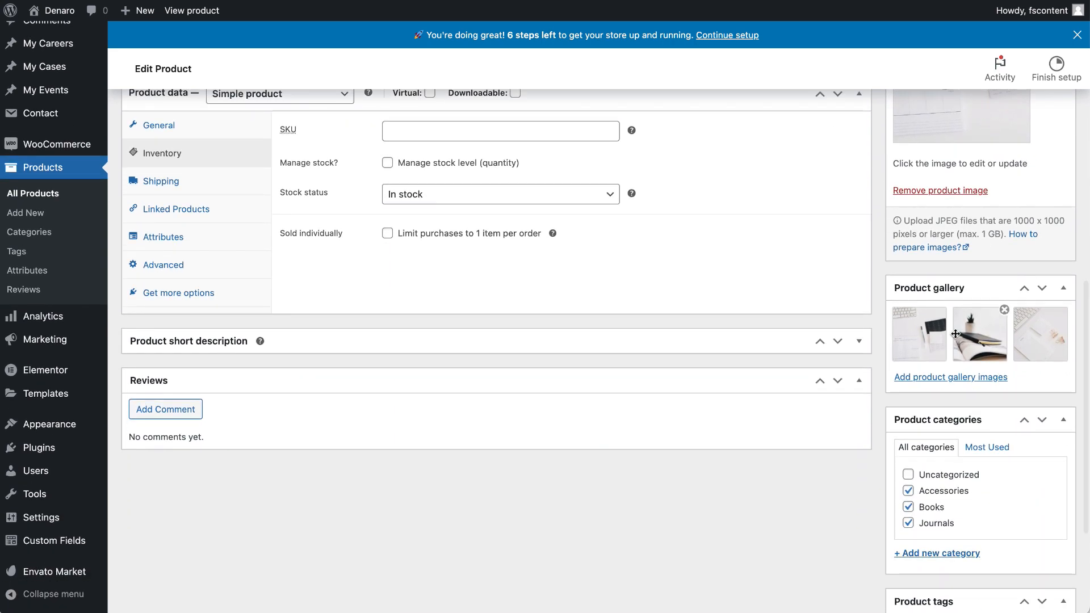
scroll(966, 295, "down", 2)
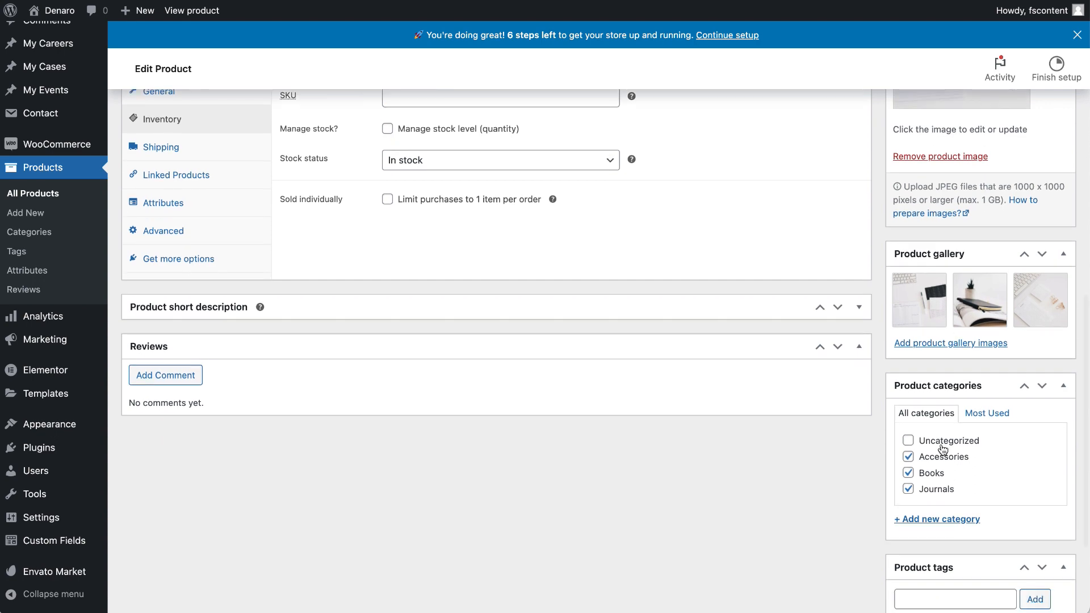
scroll(942, 432, "down", 1)
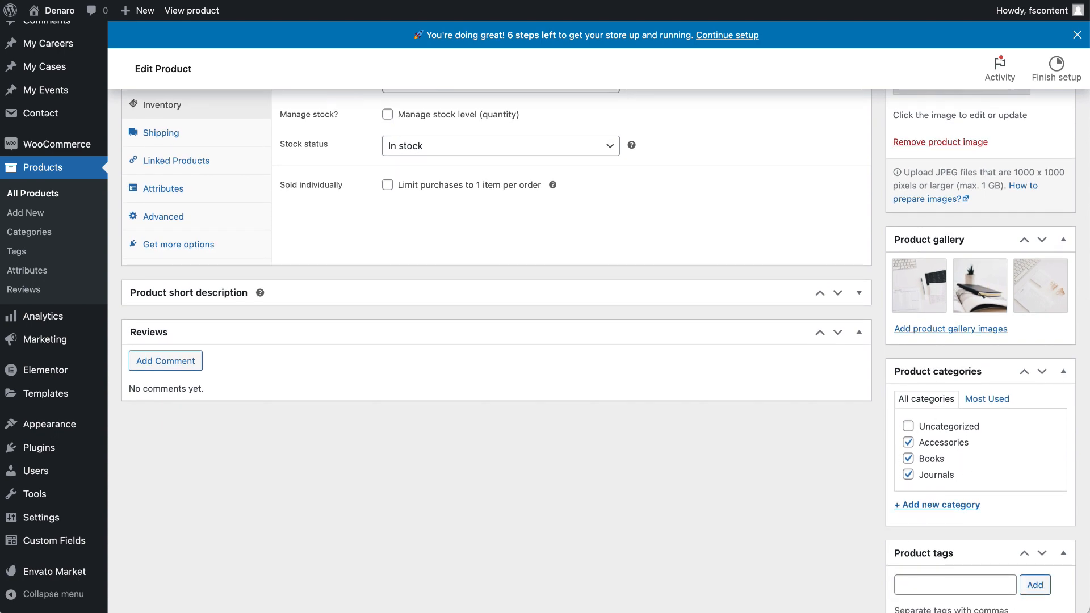
Step: Return to the live site, open the Shop Catalog and view only the products in the Accessories category
key("super+w")
key("super+w")
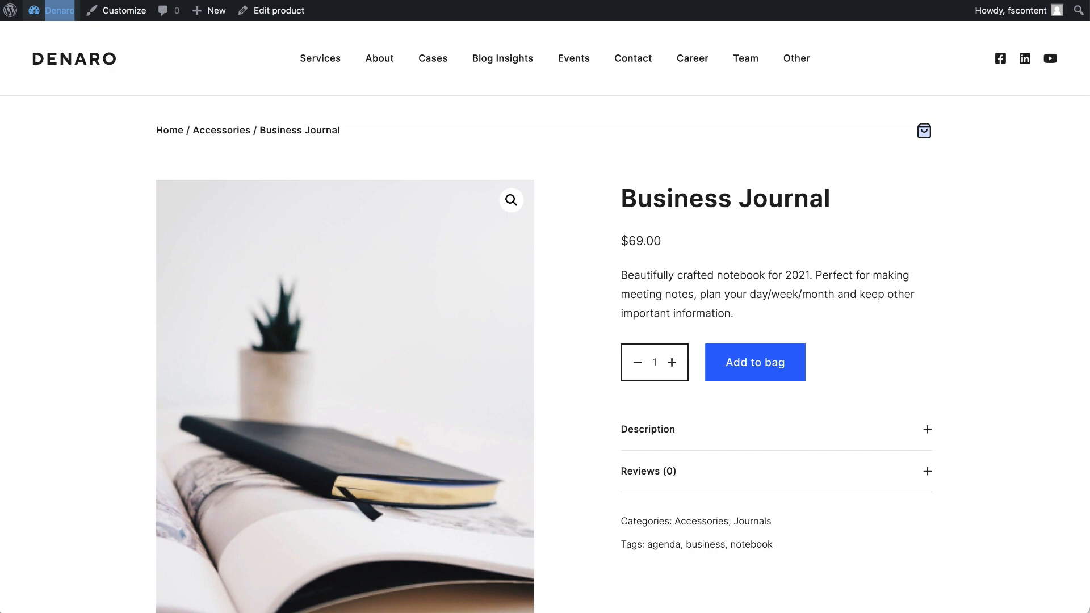
mouse_move(797, 58)
left_click(802, 115)
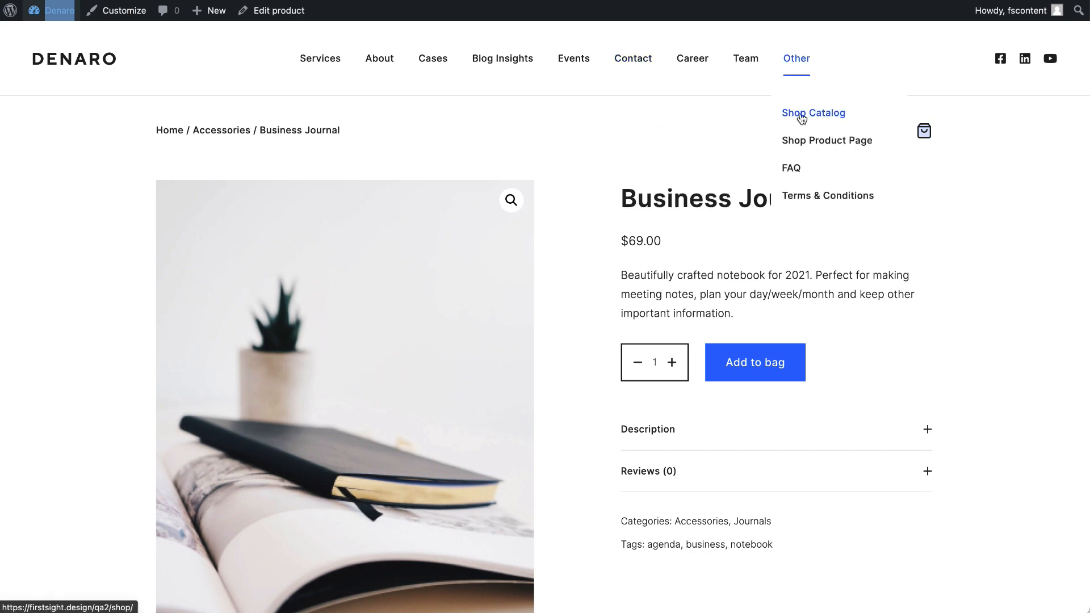
scroll(234, 285, "down", 6)
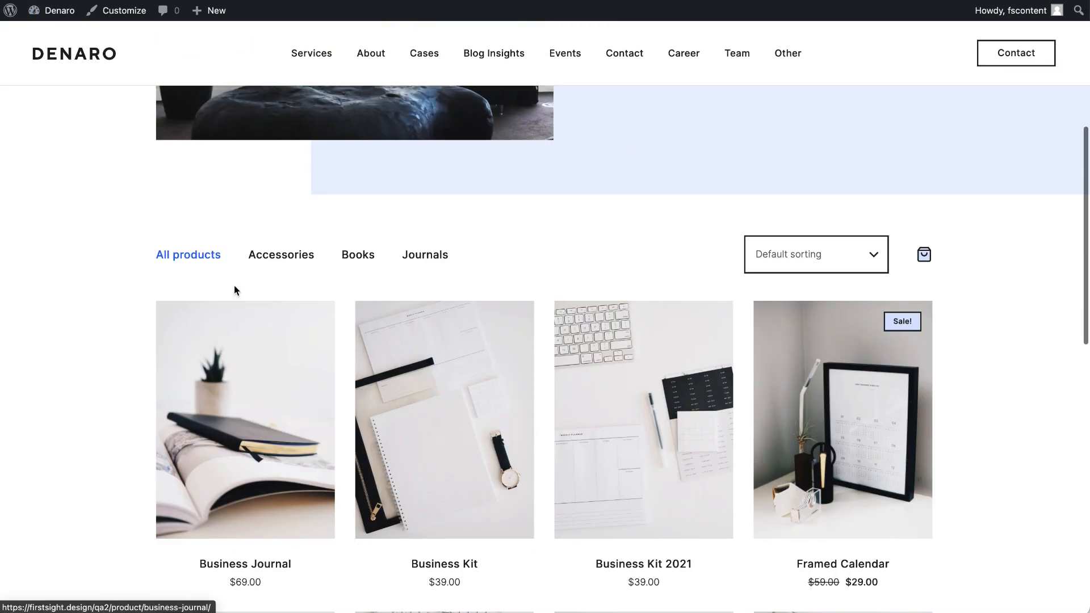
left_click(300, 261)
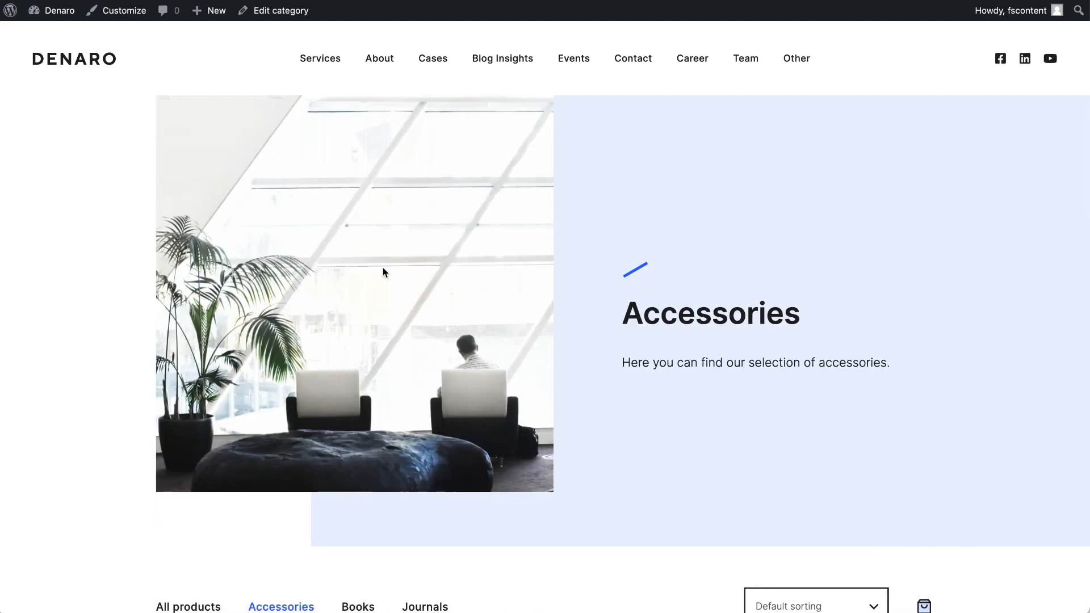
scroll(382, 270, "down", 5)
scroll(444, 239, "down", 7)
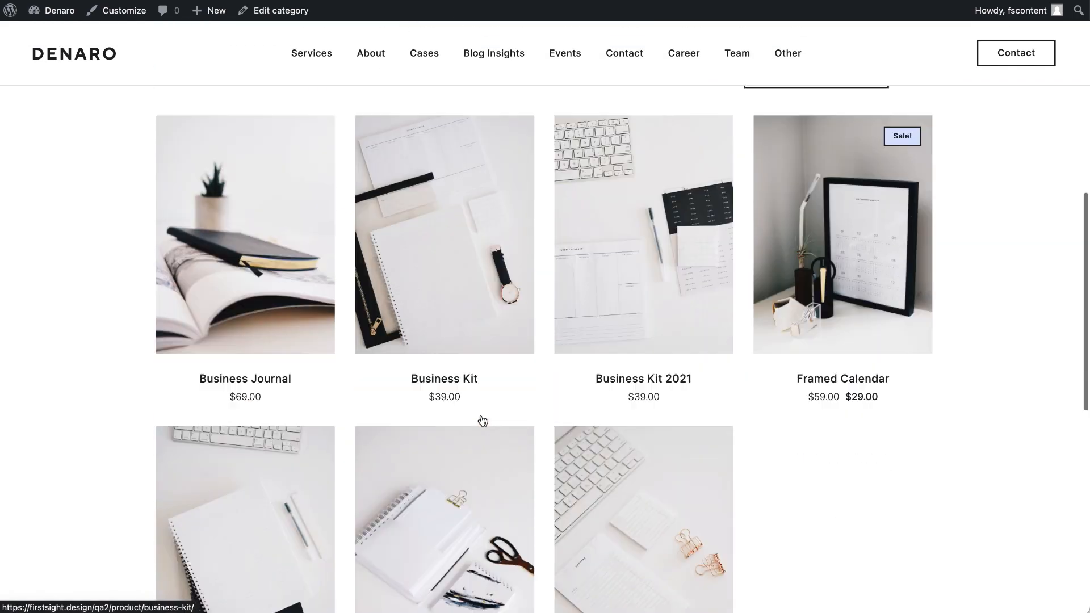
scroll(739, 193, "up", 6)
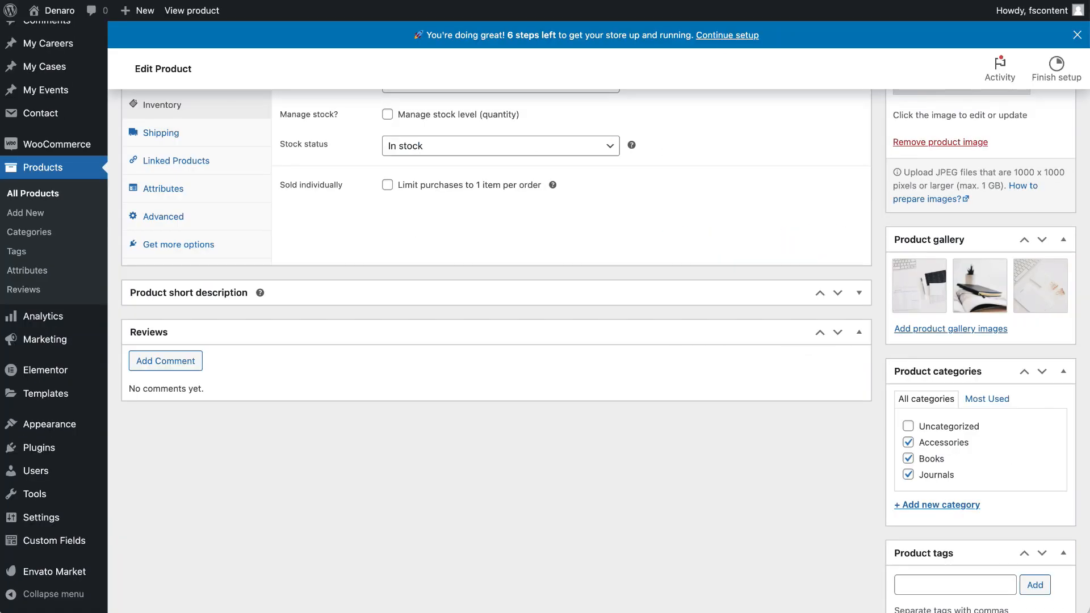
Step: Review the Business Kit 2021 product's tags and publishing options in its editor, and return to the product list
scroll(696, 432, "down", 5)
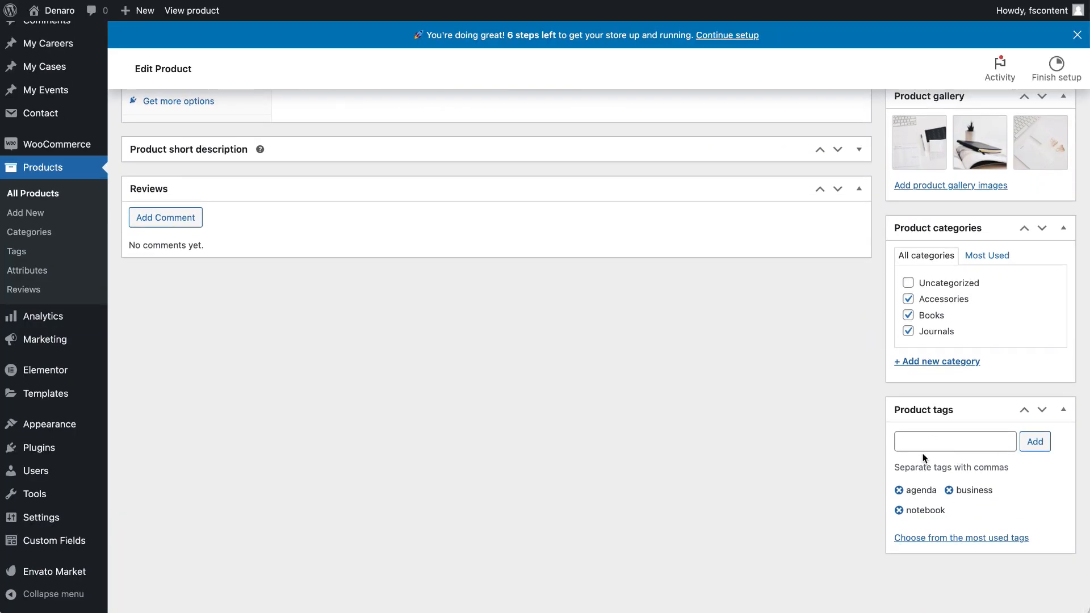
scroll(977, 394, "up", 15)
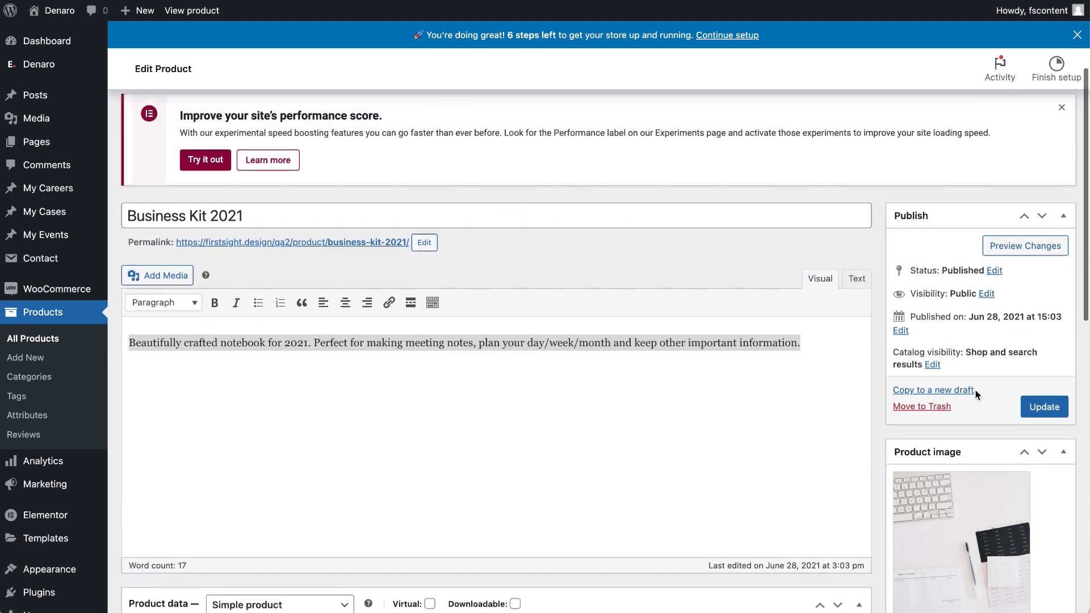
left_click(1037, 427)
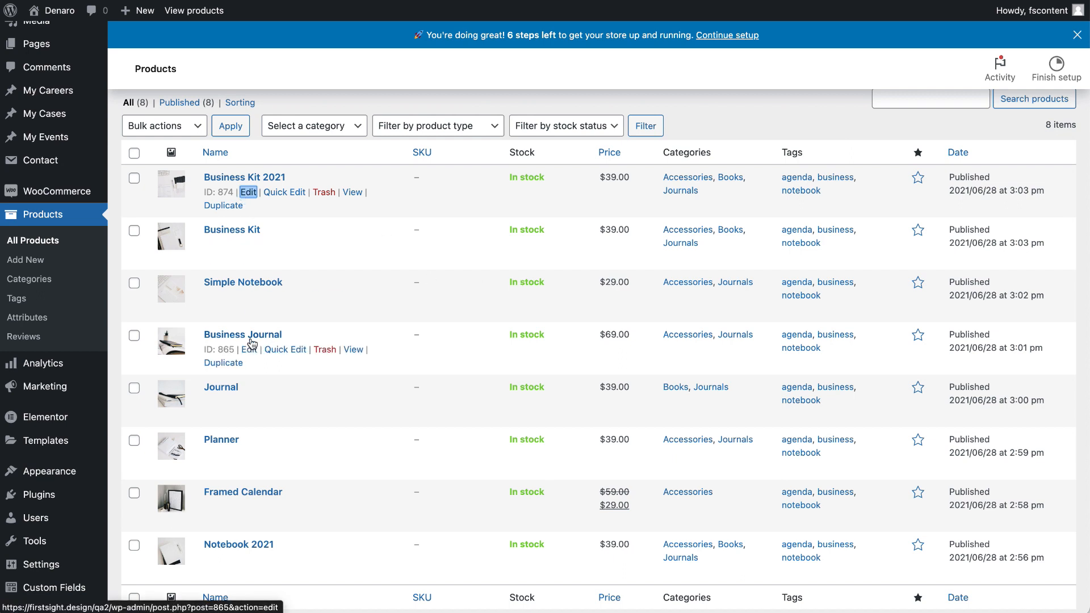
Step: Open WooCommerce from the dashboard, skip the store details setup and agree to share usage tracking data
mouse_move(95, 454)
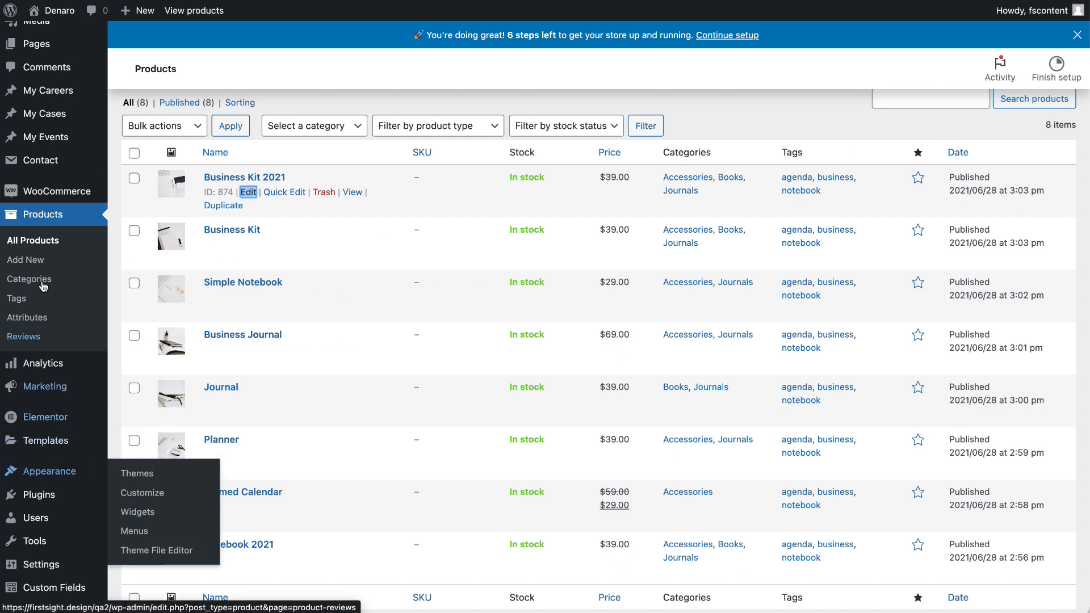
left_click(52, 196)
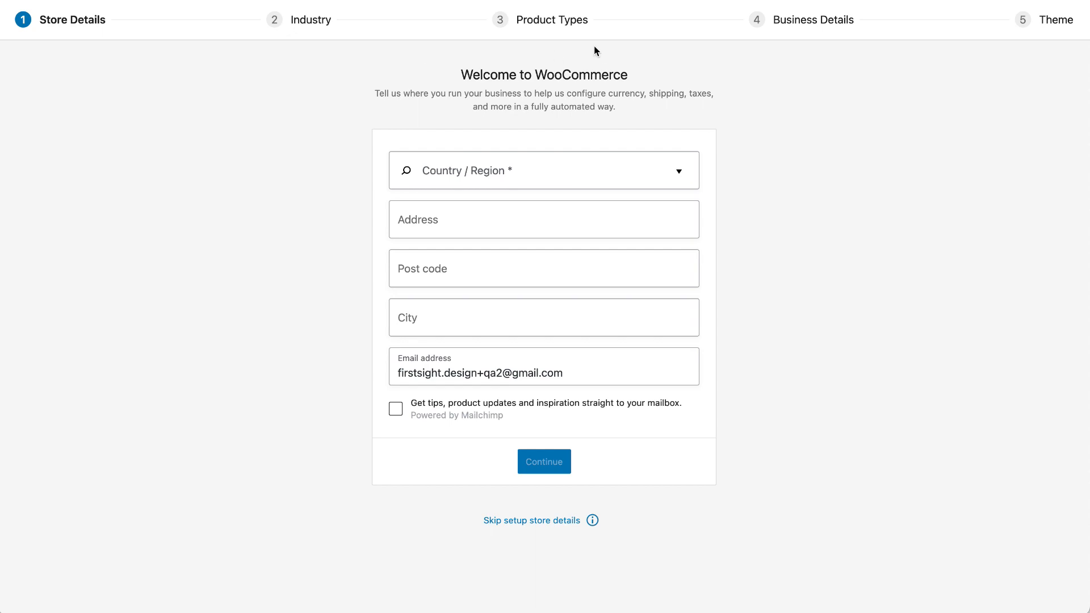
left_click(552, 522)
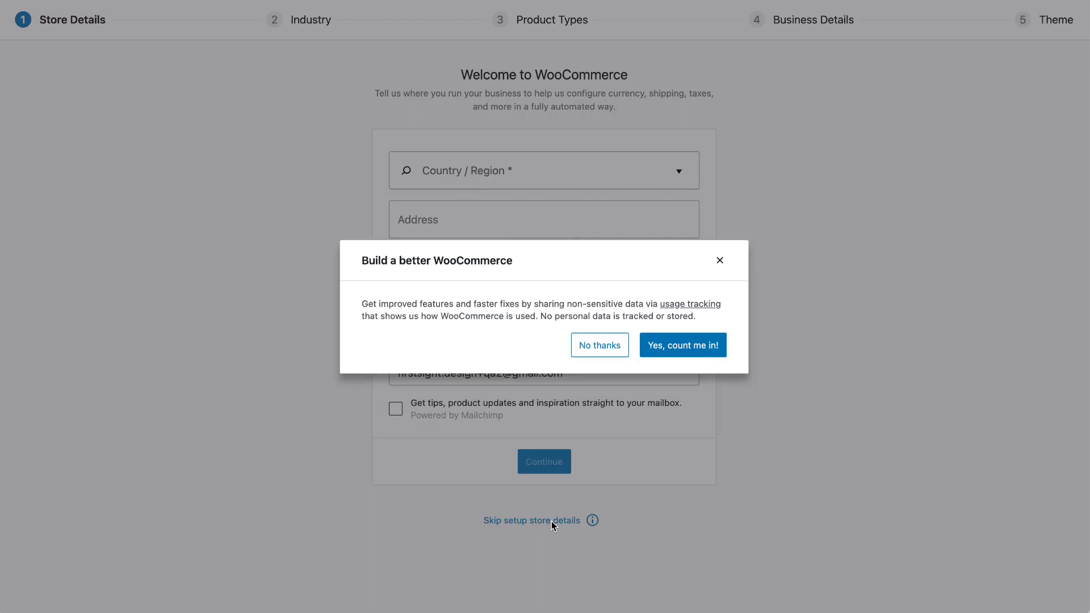
left_click(698, 350)
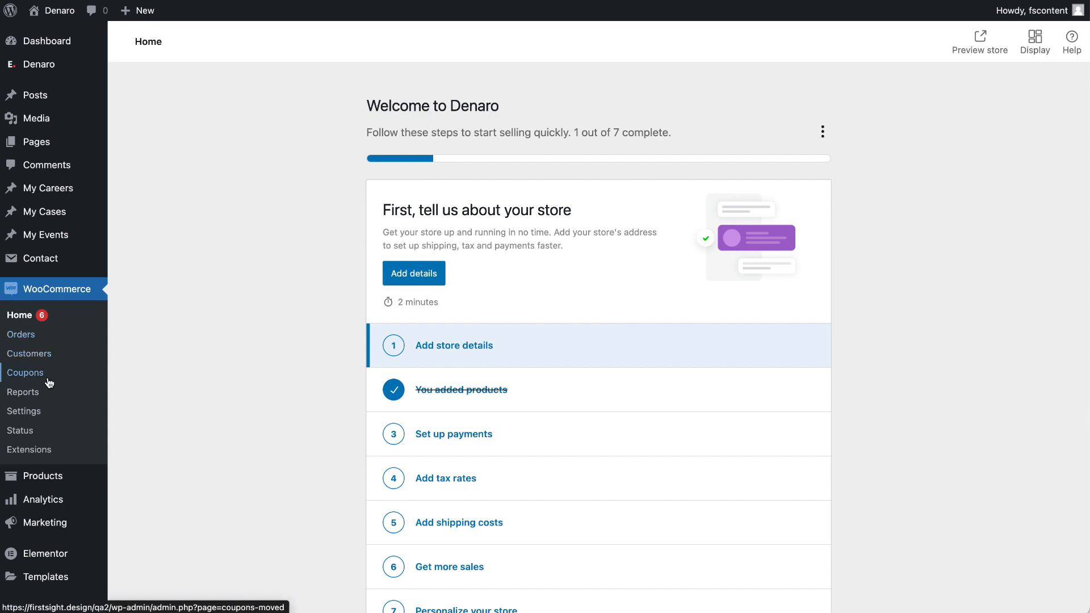
Step: Open the WooCommerce settings and review the General options, including the list of currencies, keeping US dollar
left_click(38, 413)
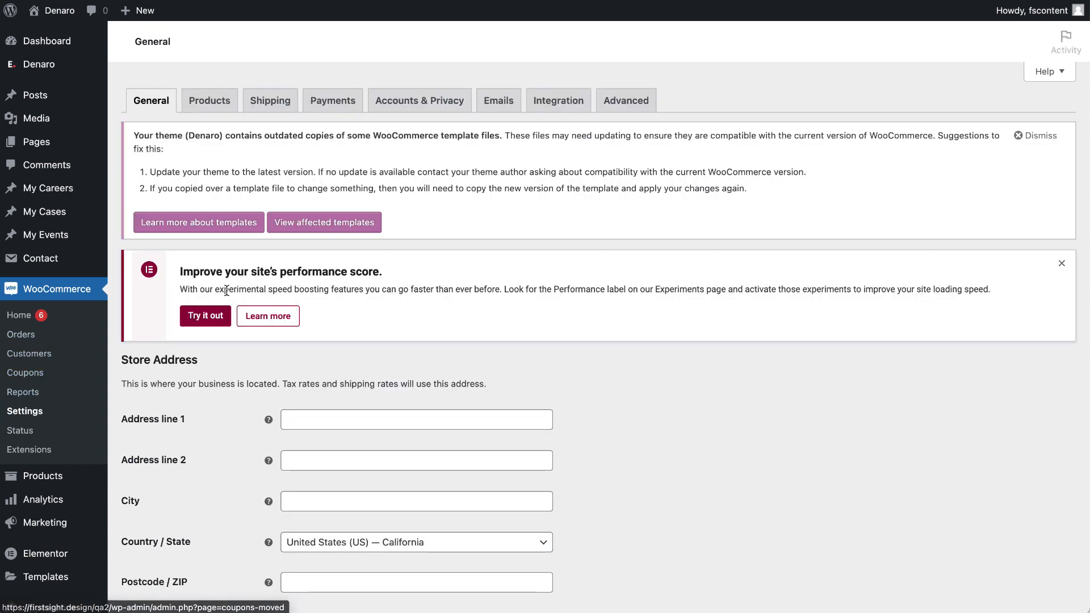
scroll(214, 463, "down", 7)
scroll(214, 463, "down", 5)
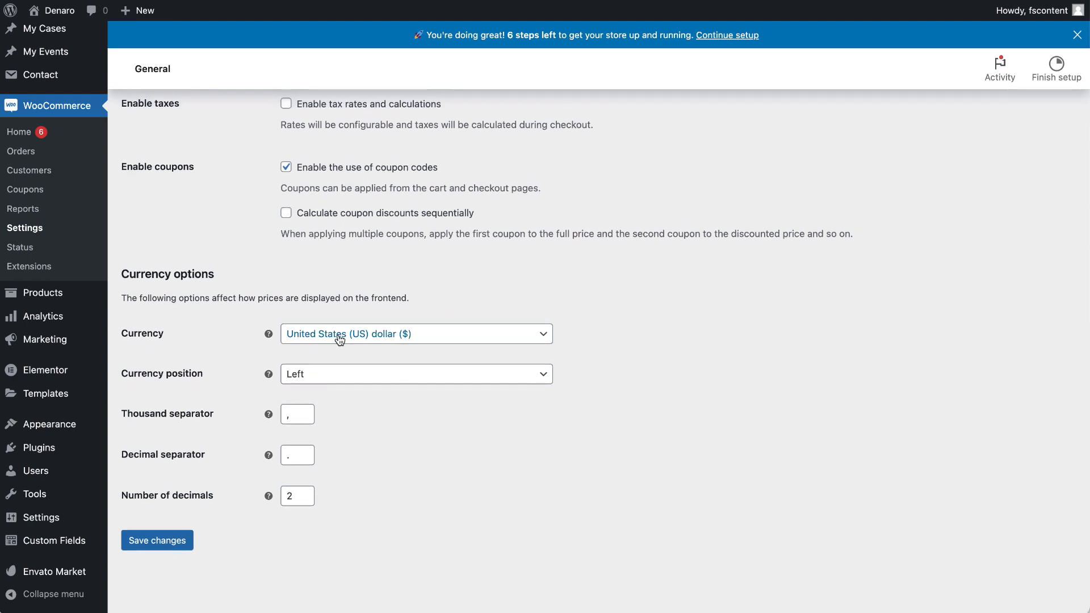
left_click(352, 335)
left_click(725, 328)
scroll(322, 493, "up", 15)
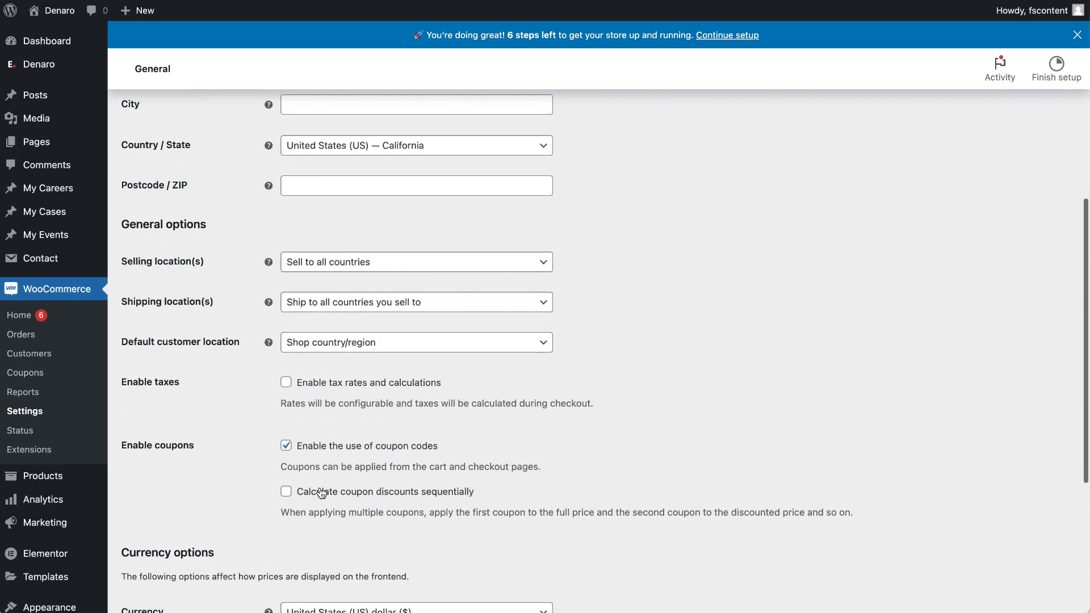
Step: Look through the Products, Shipping and Payments sections of the WooCommerce settings
left_click(213, 131)
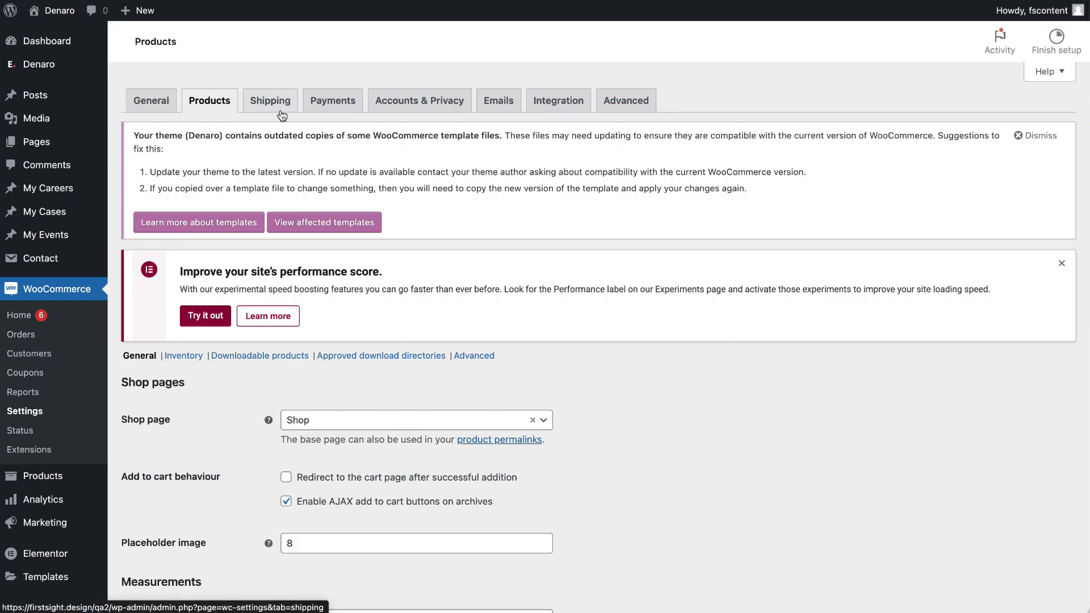
left_click(282, 116)
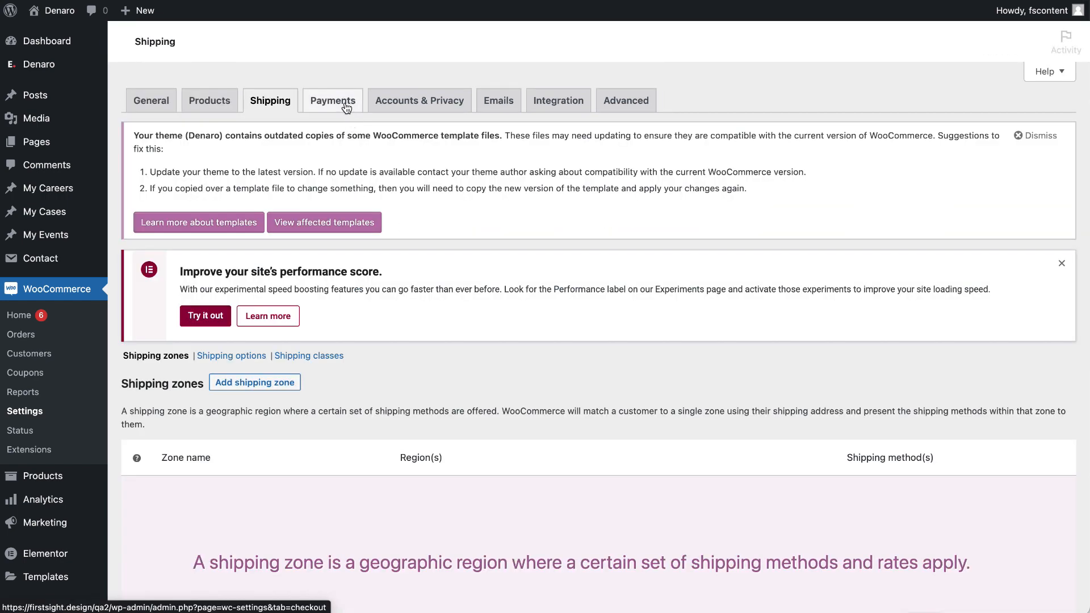
left_click(347, 108)
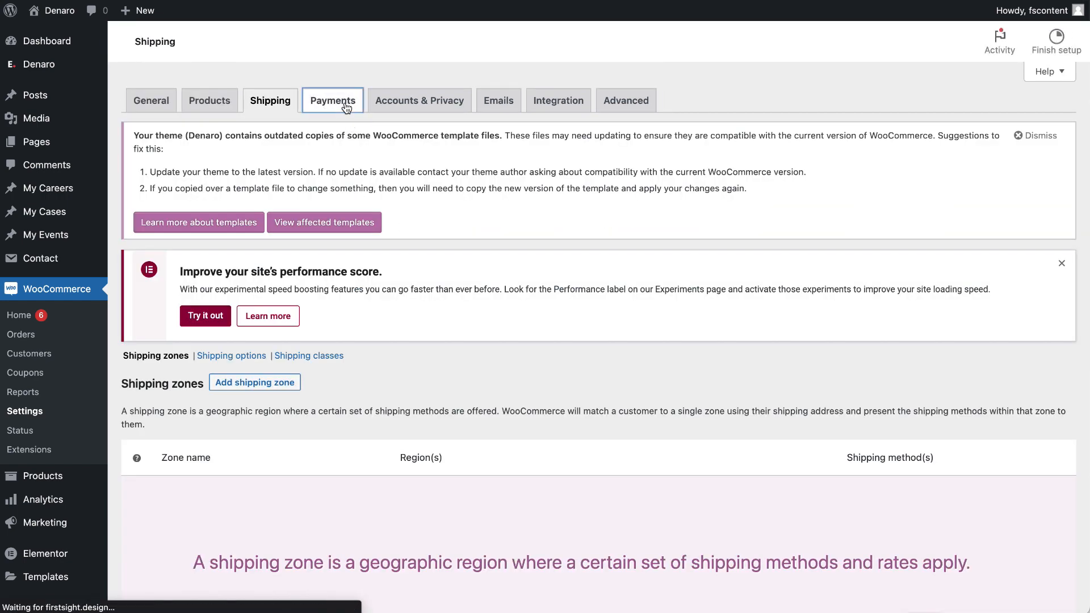
scroll(346, 107, "down", 5)
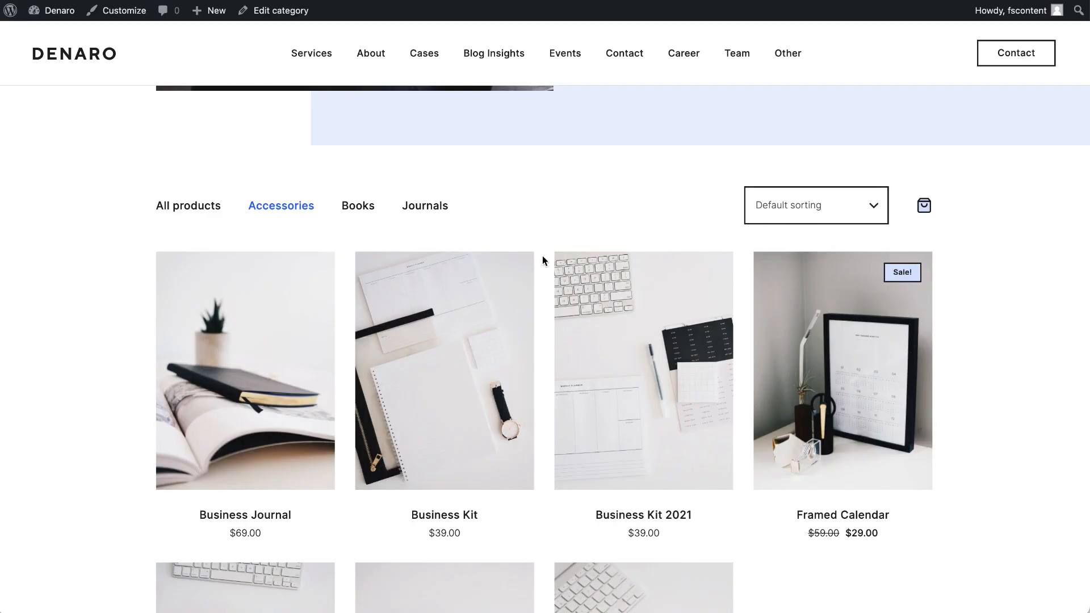
Step: Return to the live Accessories category page and look through its product grid and category filters
scroll(543, 256, "down", 8)
scroll(543, 255, "up", 6)
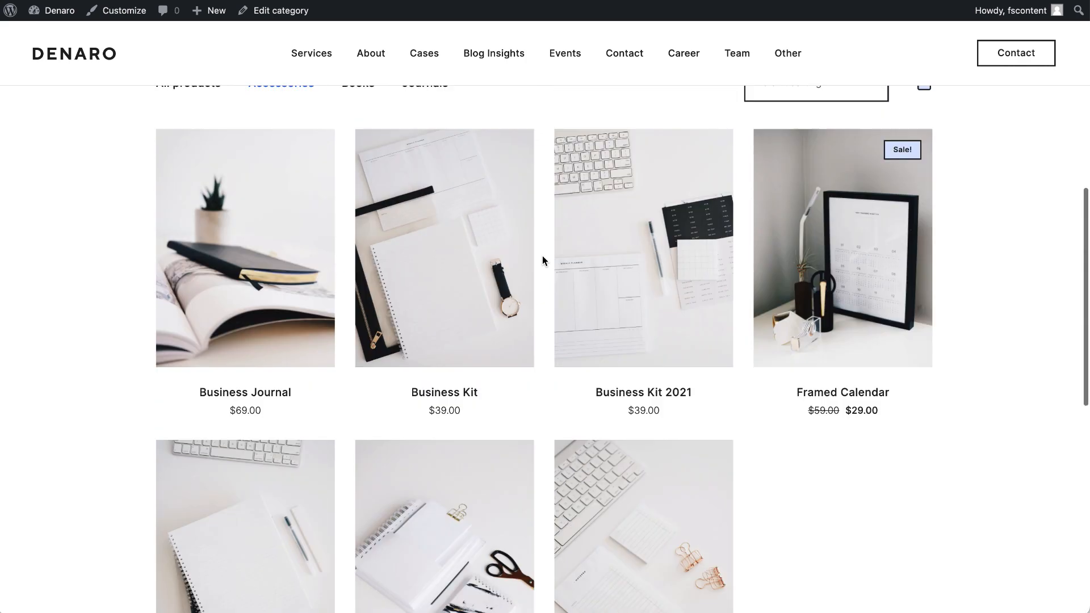
scroll(485, 261, "up", 6)
scroll(485, 261, "down", 2)
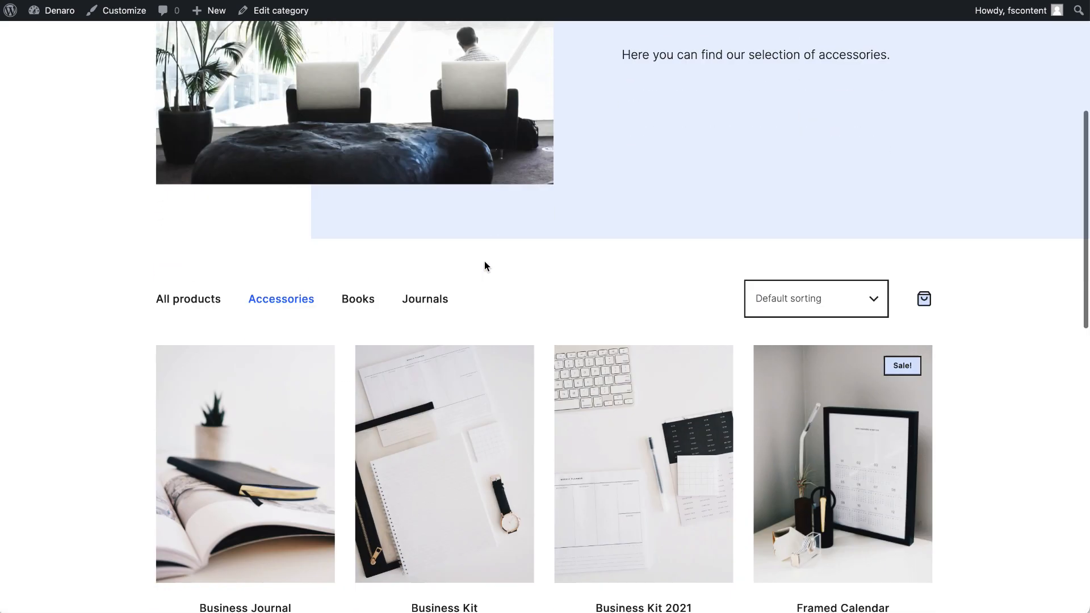
Step: Show all shop products, open the site's FAQ page and look through its introduction and question sections
left_click(208, 265)
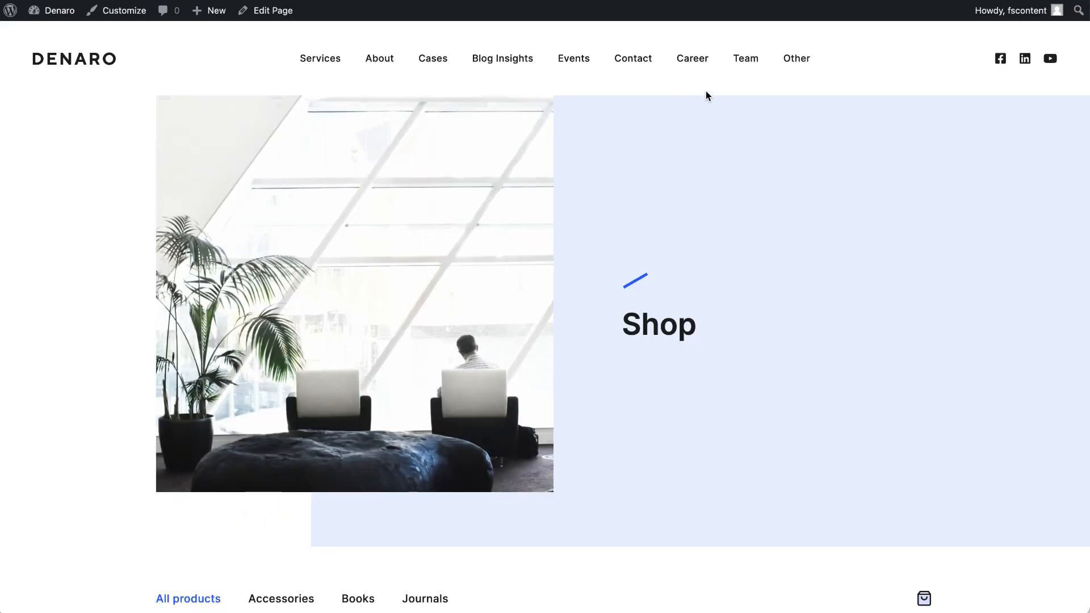
mouse_move(797, 59)
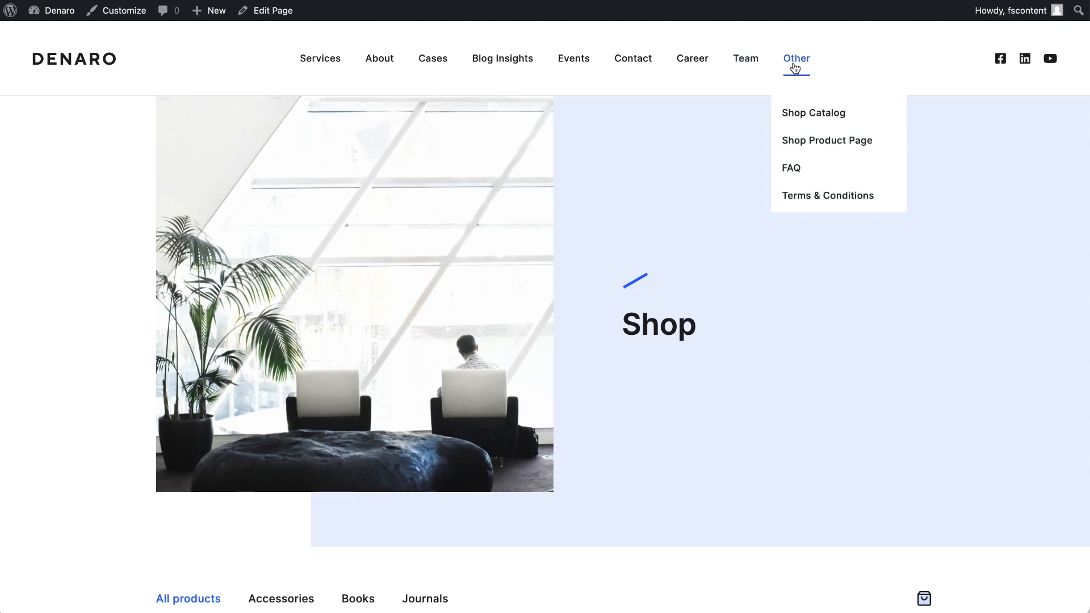
left_click(791, 169)
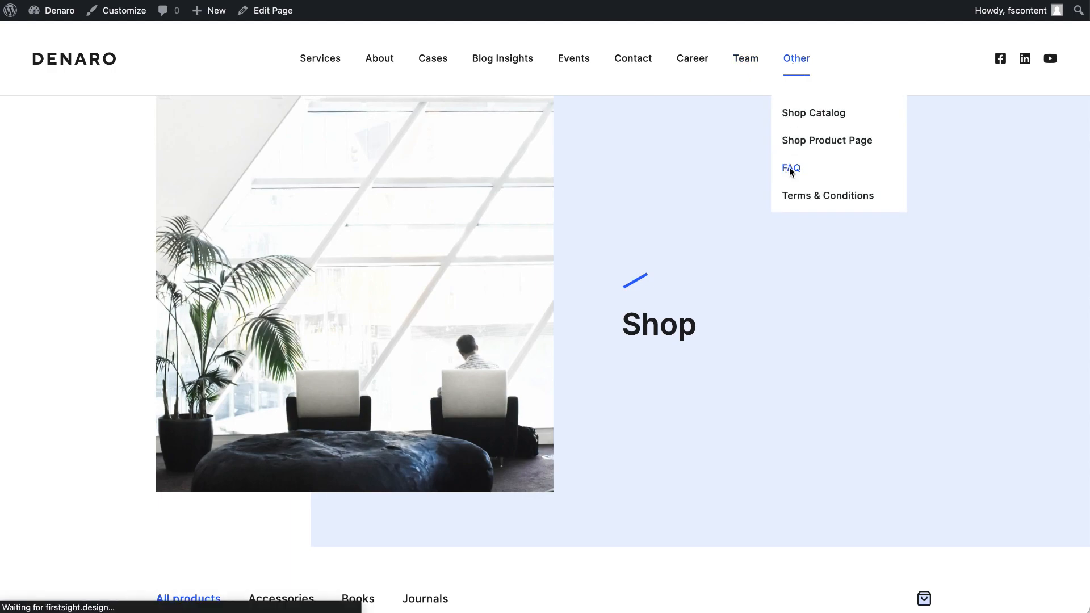
scroll(648, 363, "down", 15)
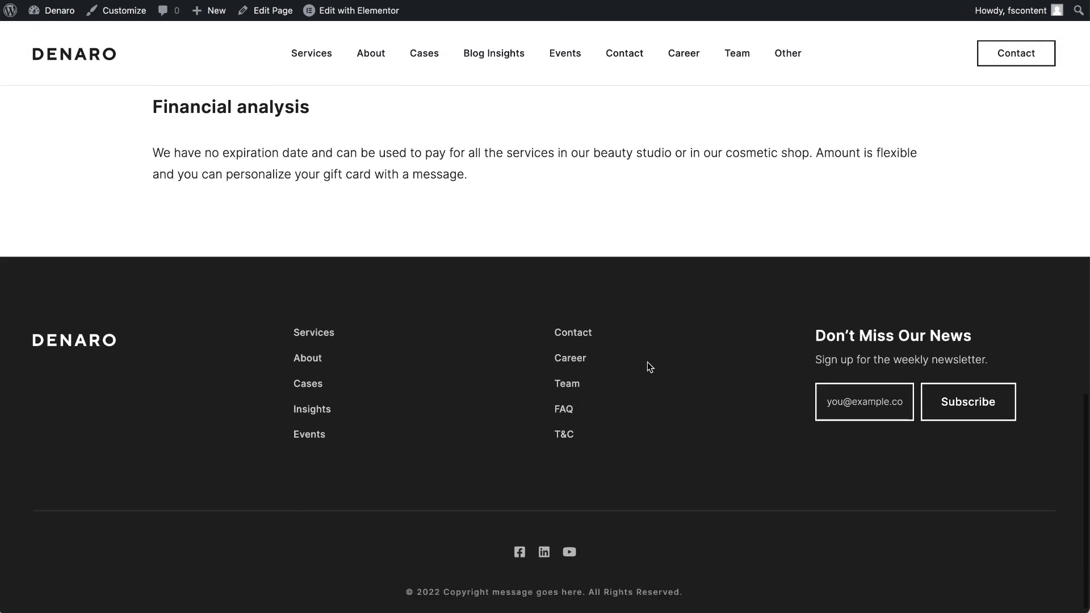
scroll(647, 363, "up", 15)
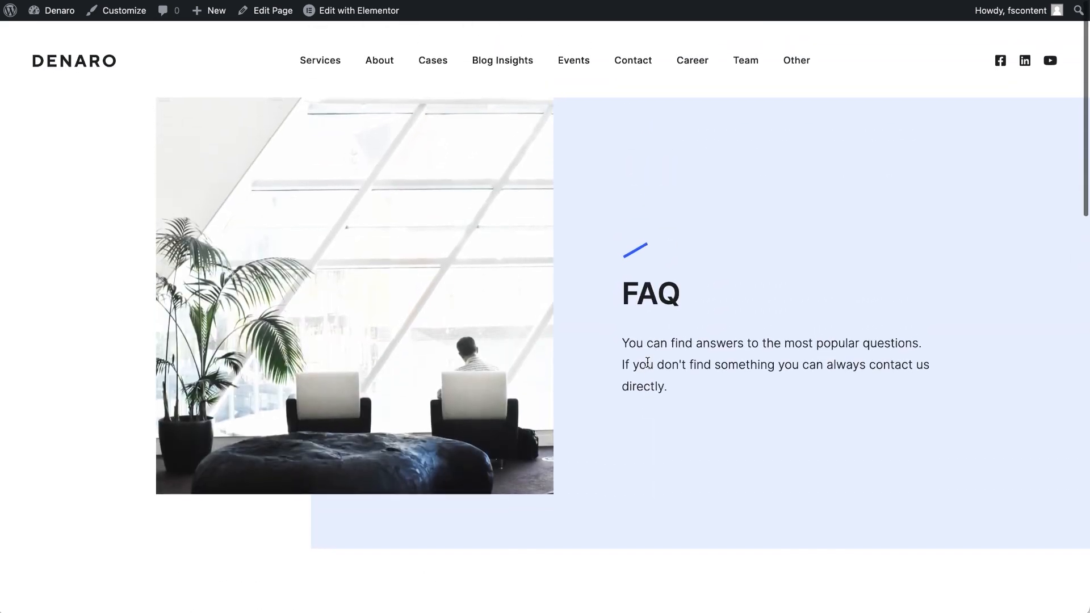
scroll(648, 362, "down", 5)
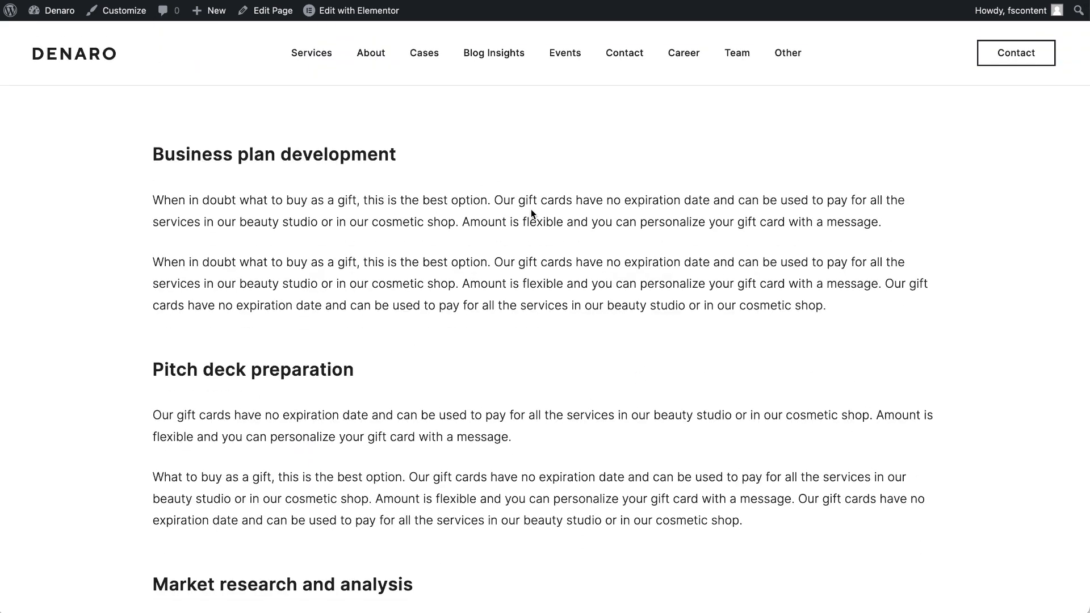
mouse_move(362, 22)
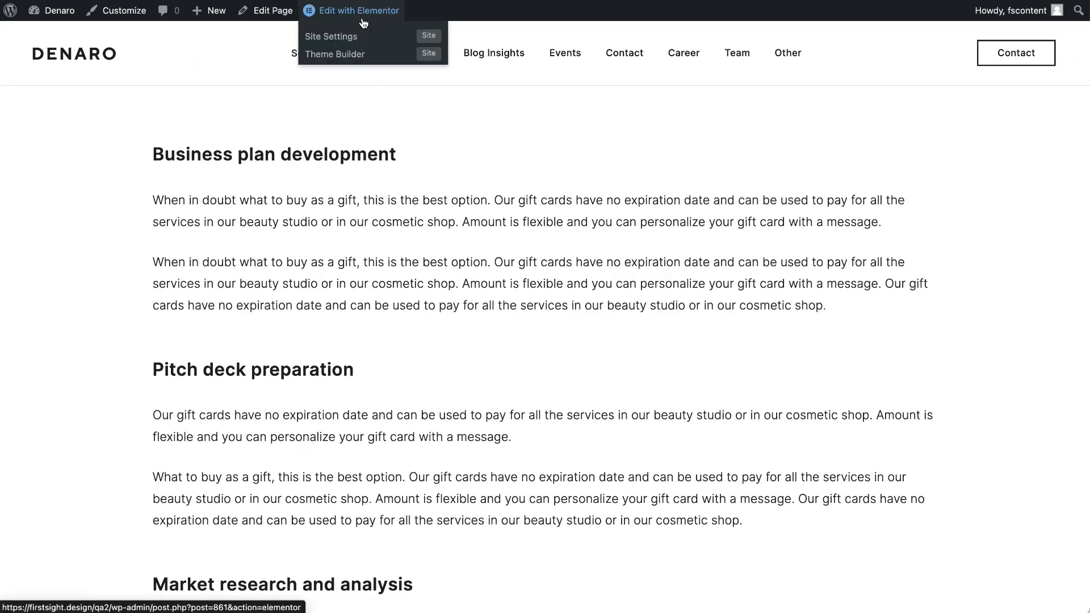
scroll(336, 217, "up", 5)
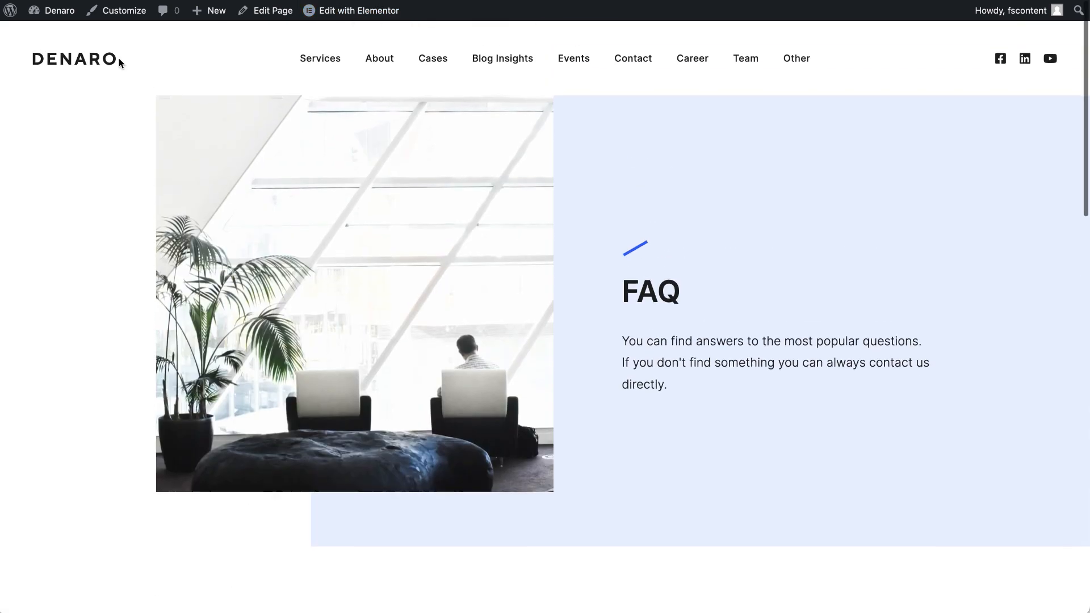
Step: Return to the site's home page and look over the hero banner and the About Us section
left_click(100, 61)
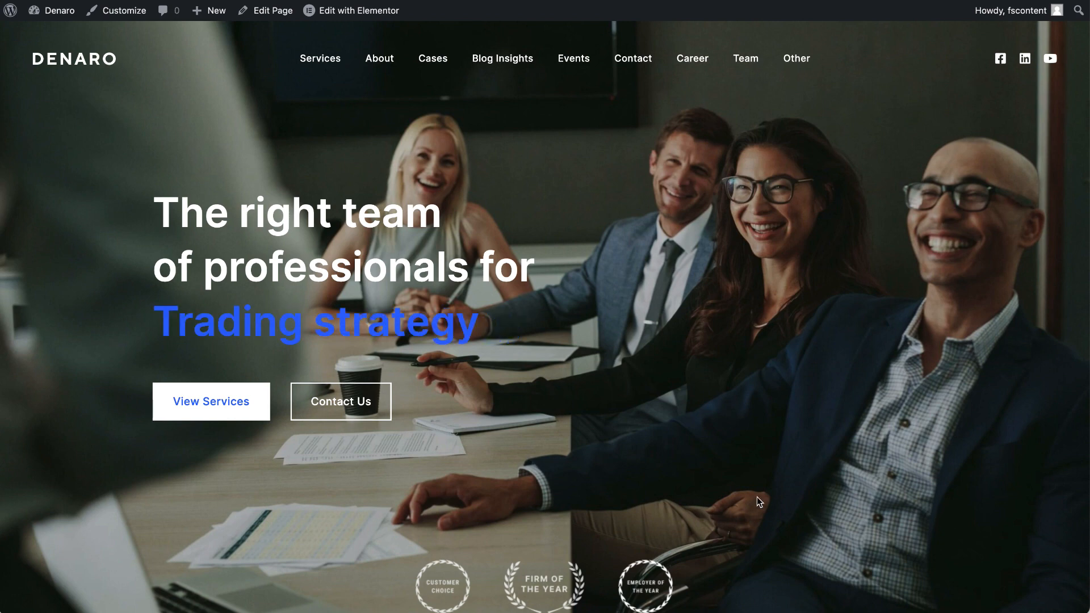
scroll(757, 499, "down", 5)
scroll(758, 500, "down", 4)
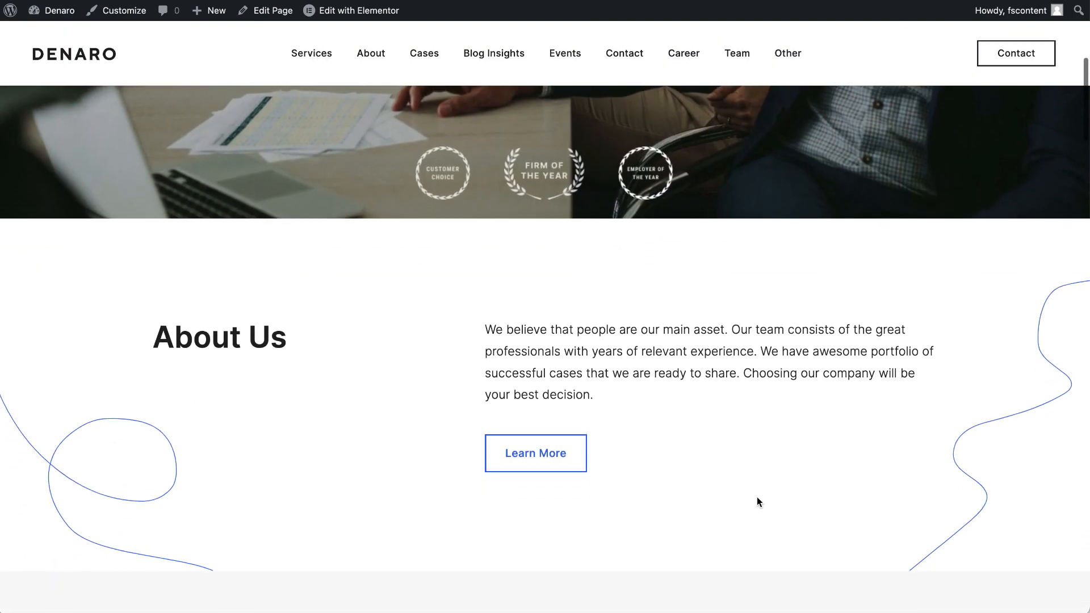
scroll(758, 497, "up", 7)
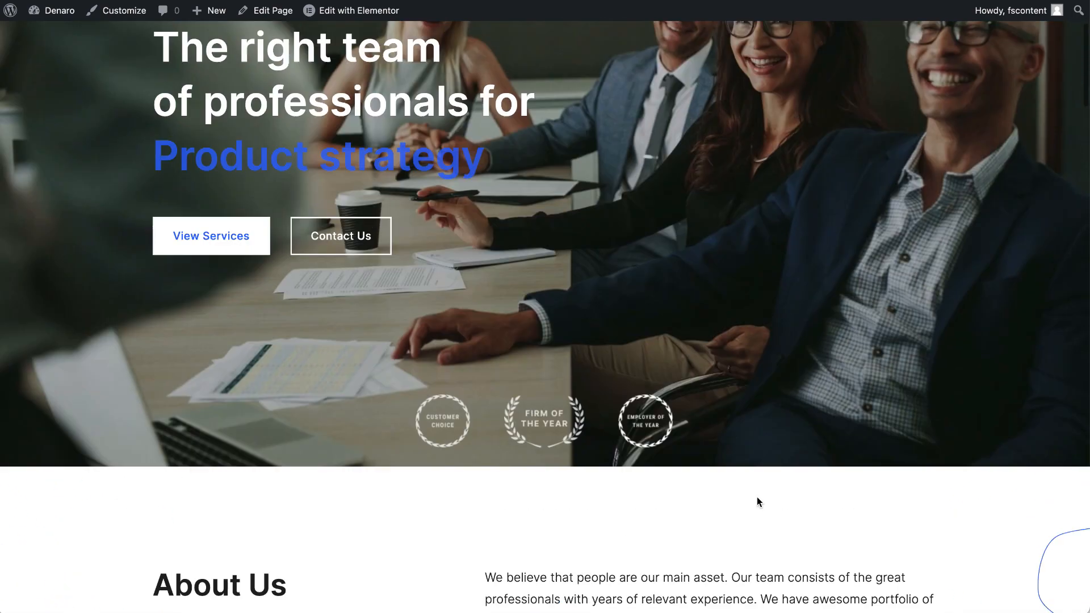